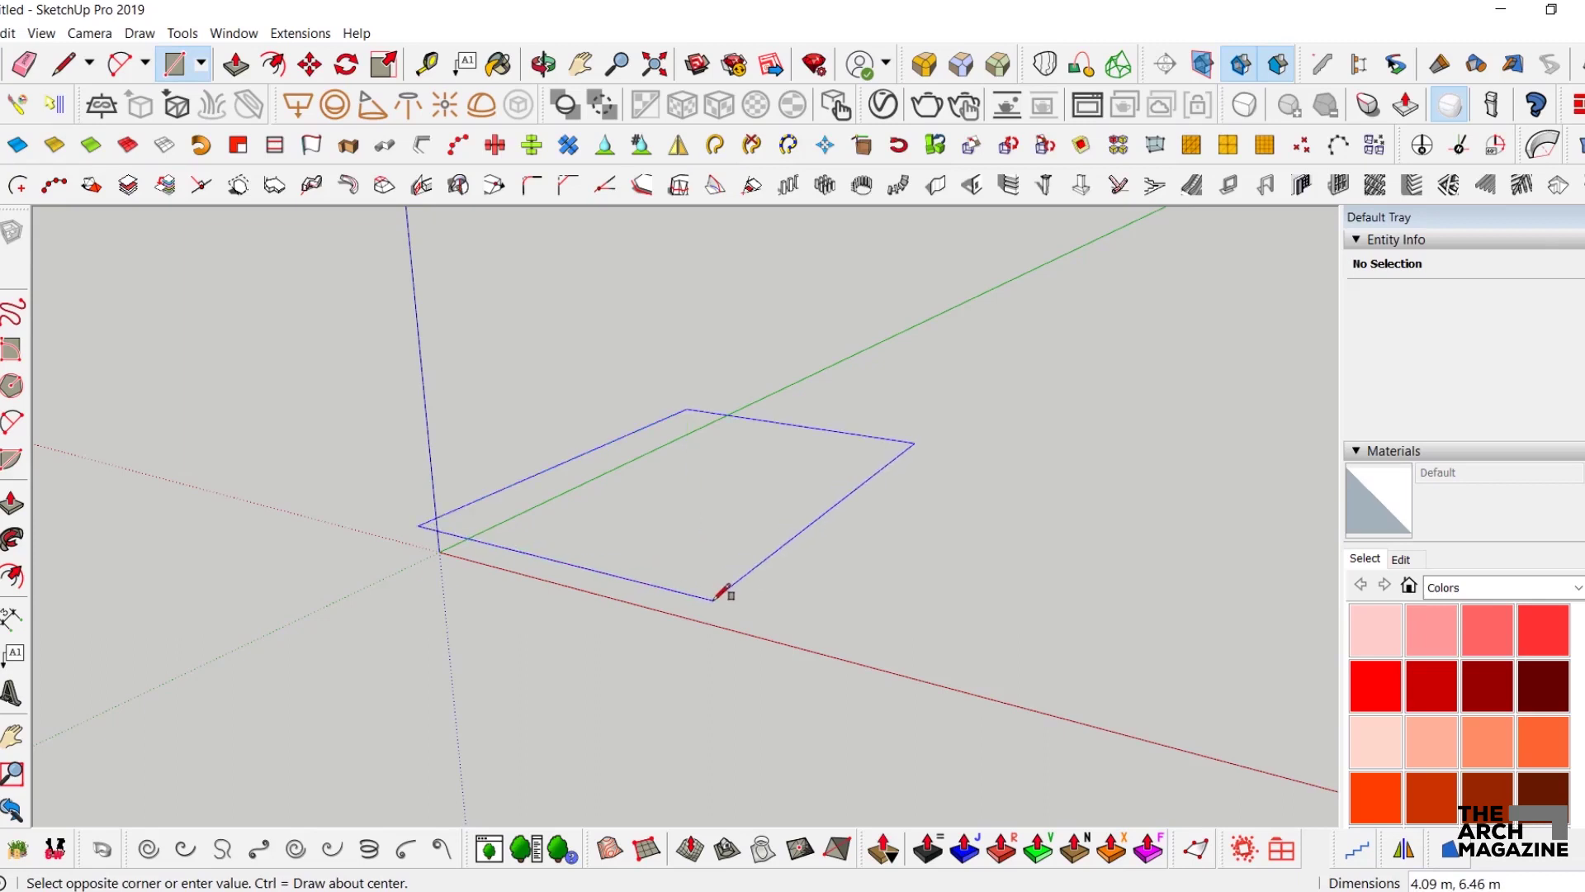
- Draw a closed rectangular plot outline beside the origin with lines, 40 m along the red axis and 2400 m² in area
key(Escape)
key(l)
click(543, 538)
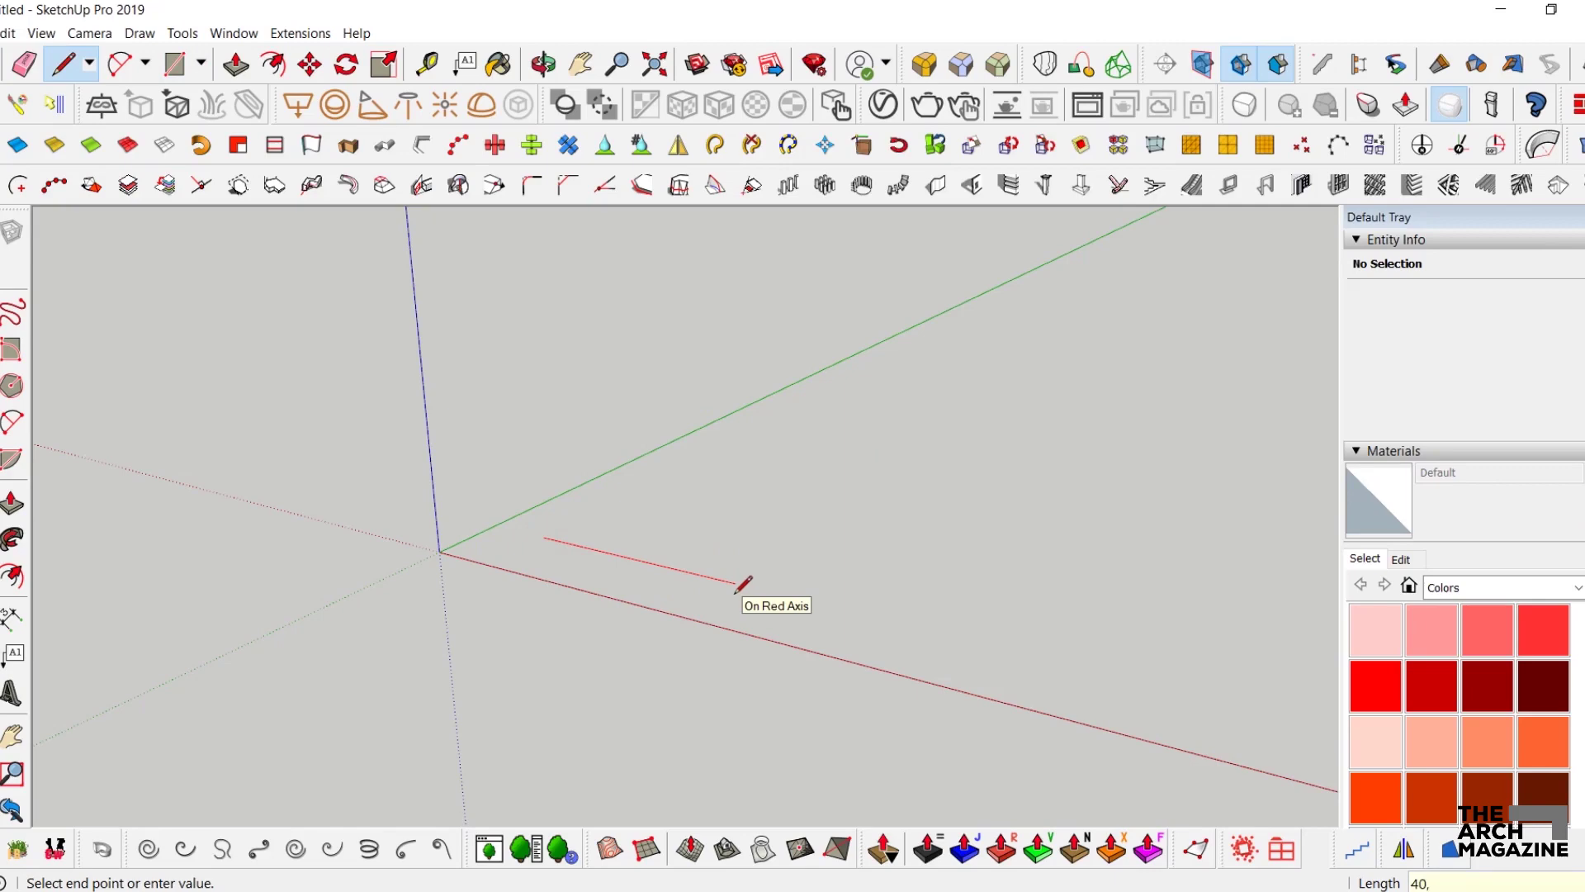
text(44)
key(Return)
scroll(173, 652, down, 5)
scroll(299, 498, down, 3)
middle_drag(665, 589, 697, 662)
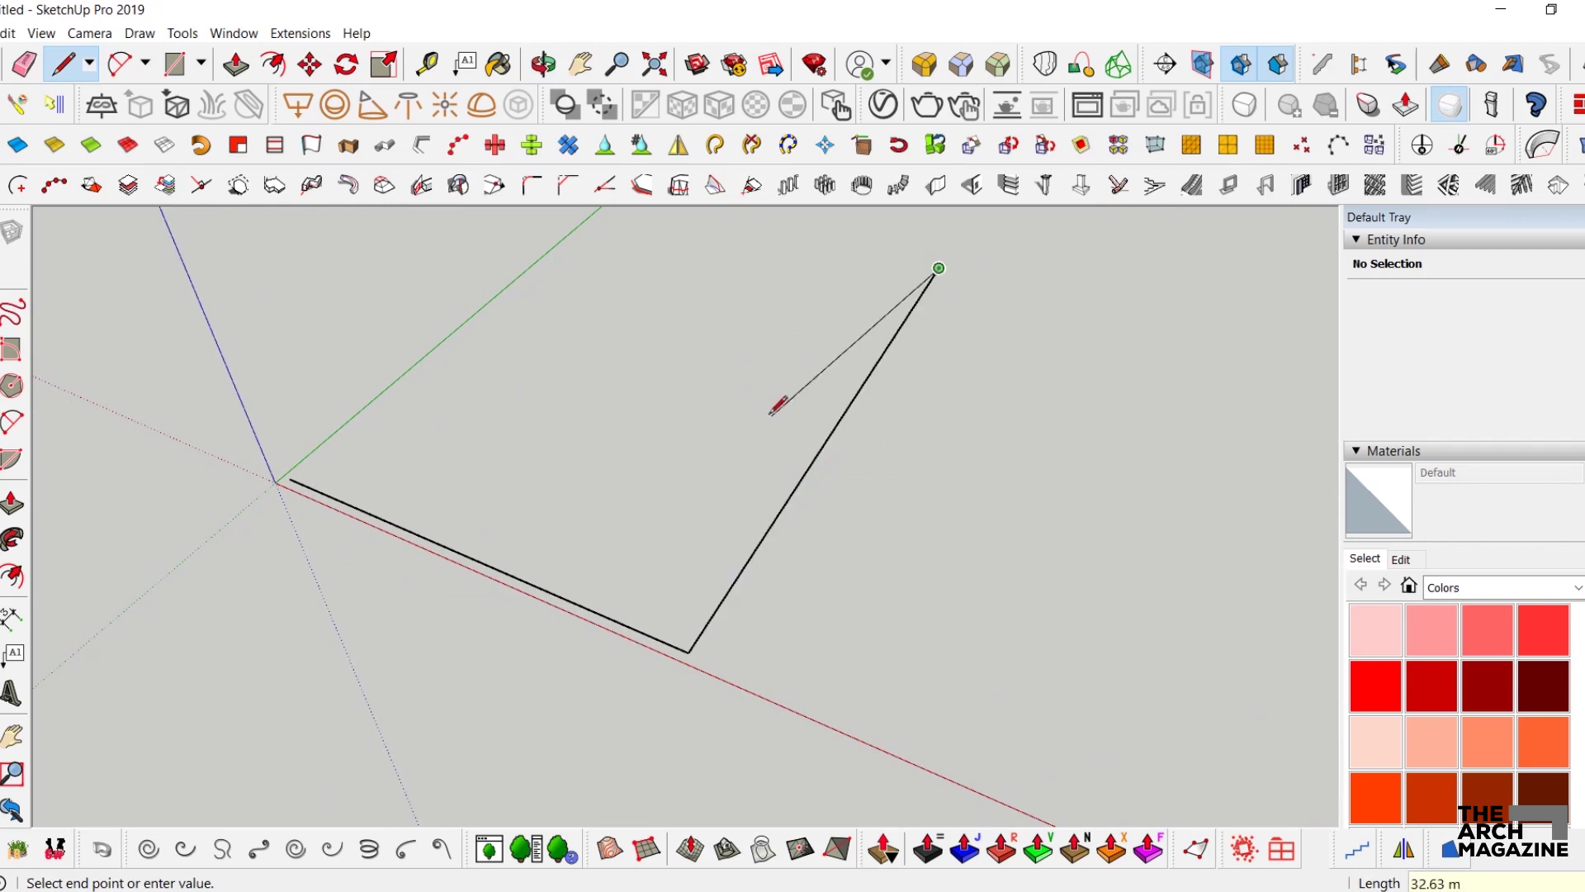
click(289, 478)
key(space)
- Extrude the plot face upward about 2 m into a slab
middle_drag(594, 399, 666, 535)
scroll(667, 537, up, 2)
key(p)
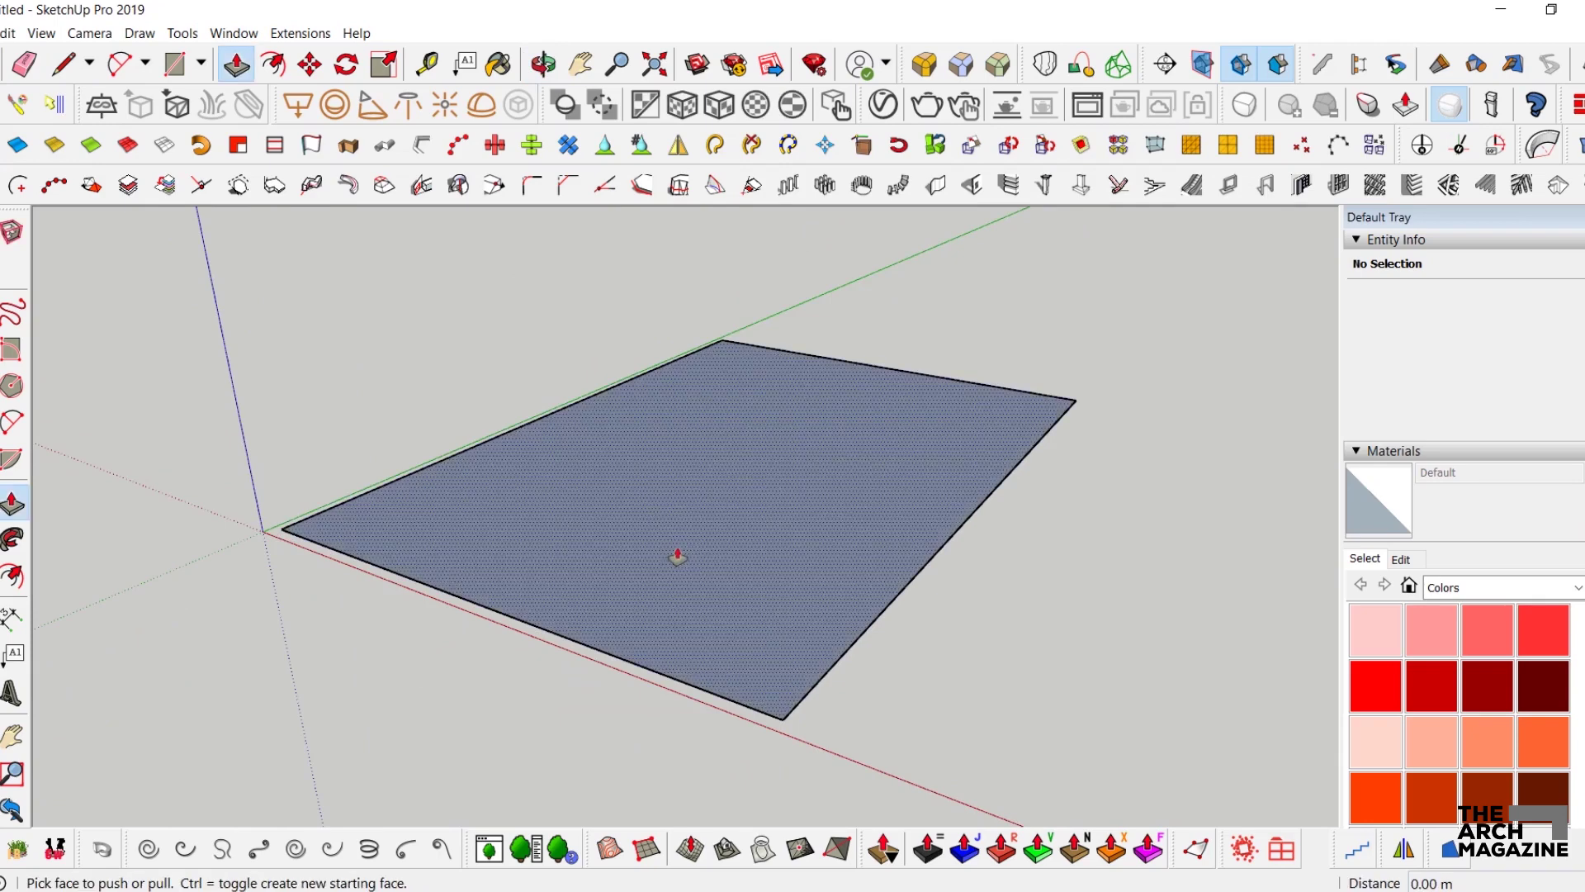
click(673, 549)
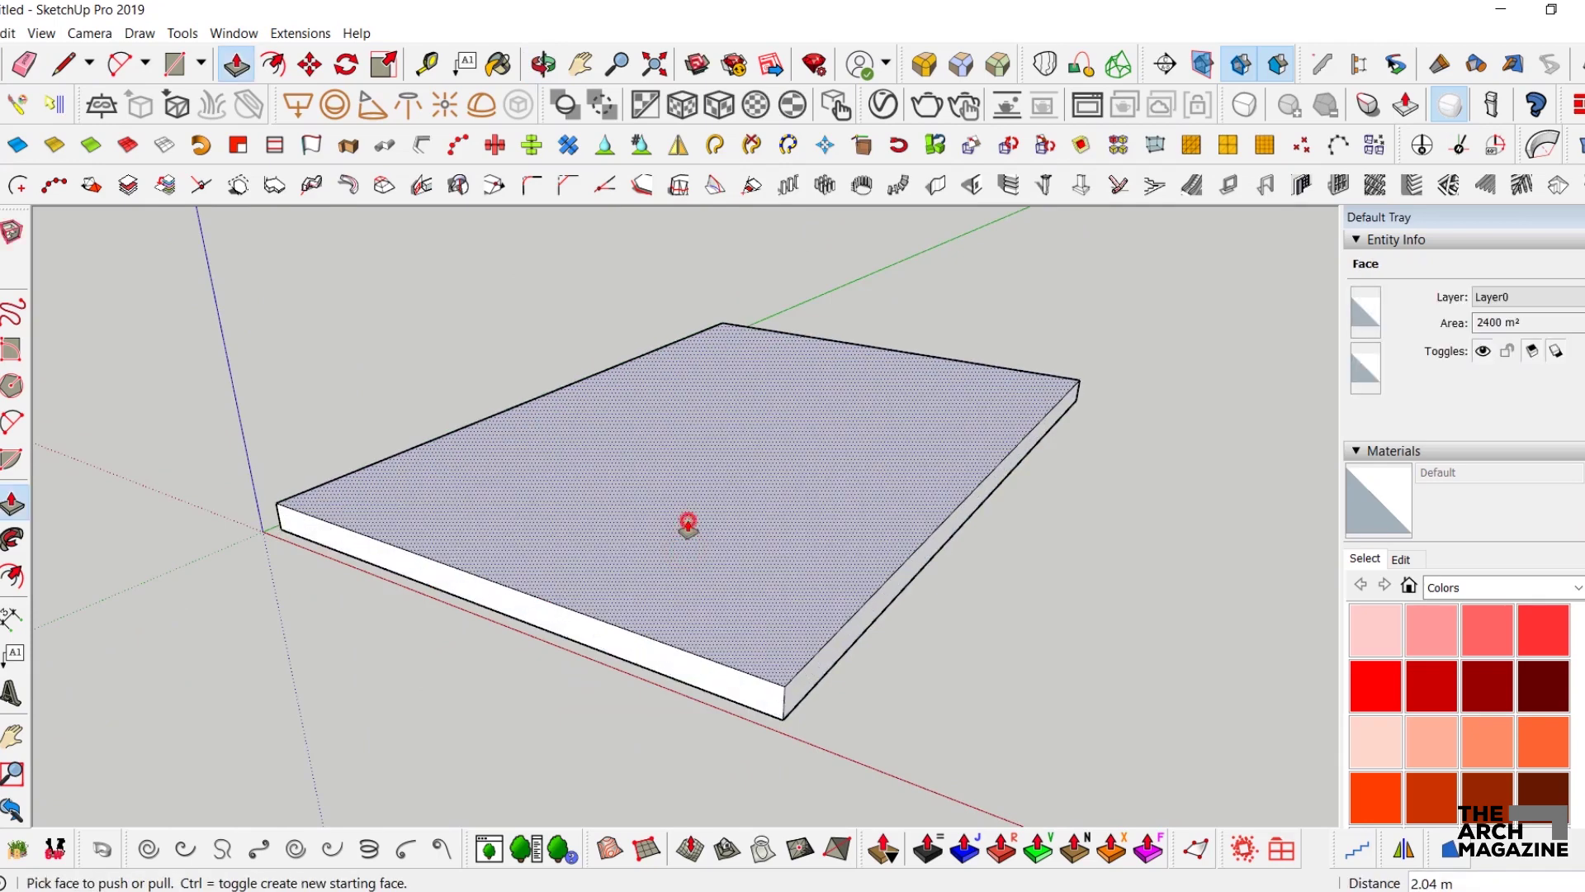
click(690, 524)
- Make the whole slab a group and open the group for editing
key(space)
triple_click(715, 537)
right_click(715, 537)
click(781, 361)
middle_drag(736, 397, 728, 556)
double_click(727, 553)
- Offset the slab's top face inward to form an inner rectangle of about 1632 m²
key(t)
key(f)
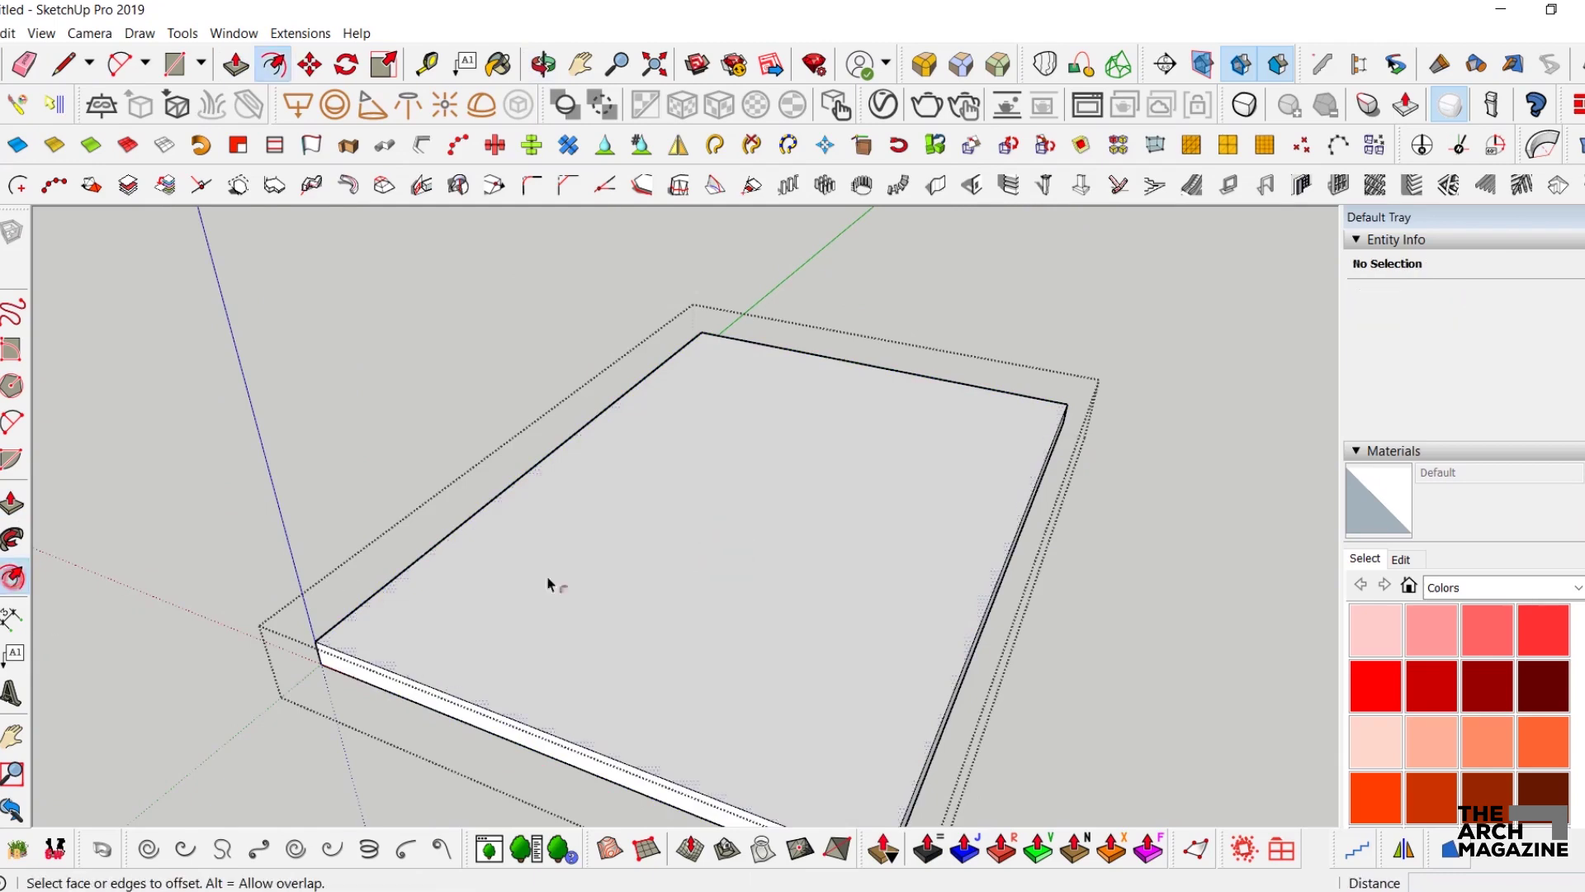
click(577, 567)
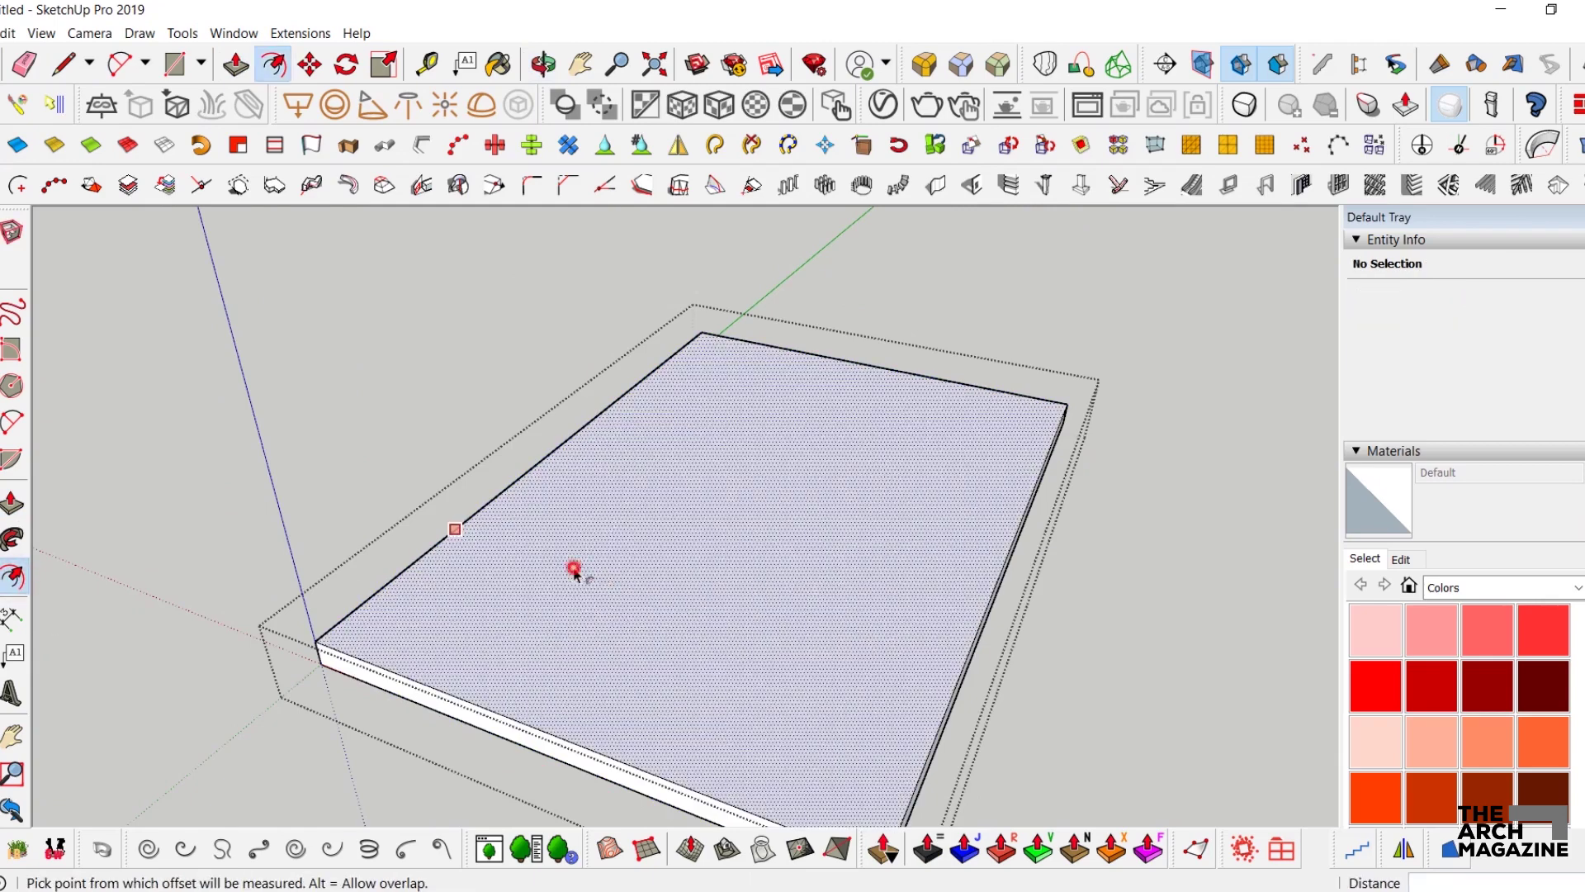
click(444, 594)
key(space)
- Scale the inner rectangle down to about 1550 m², pulling its front edge farther from the slab's front
click(523, 662)
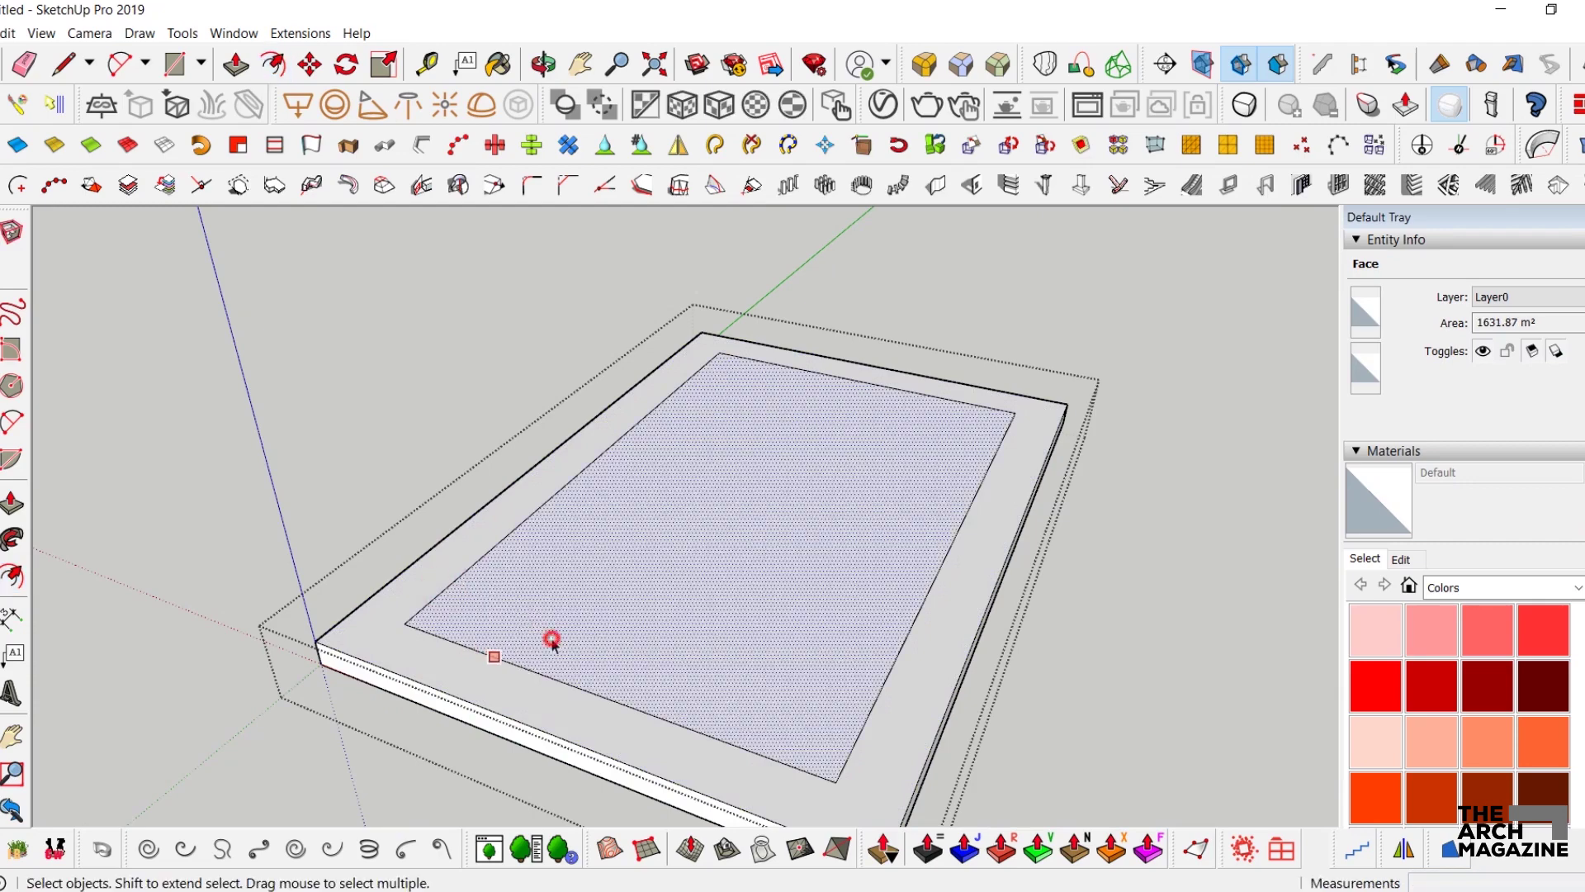
key(s)
click(599, 694)
click(611, 670)
key(space)
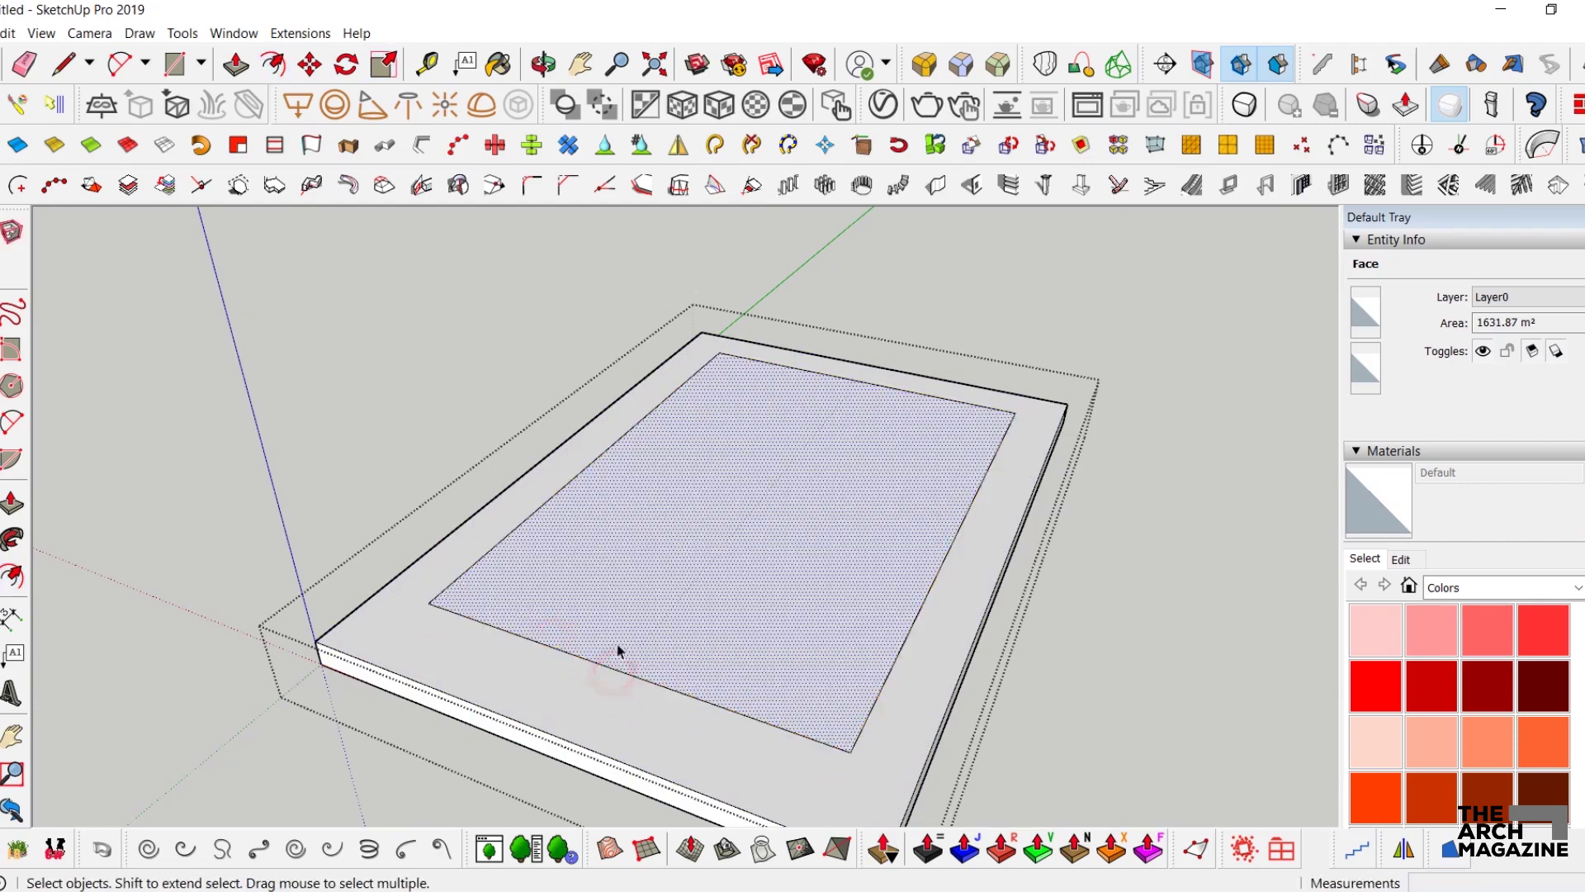
- Round the inner rectangle's front corner on the origin side with an arc of about 4.8 m radius
middle_drag(631, 640, 735, 590)
scroll(677, 644, up, 4)
key(a)
key(a)
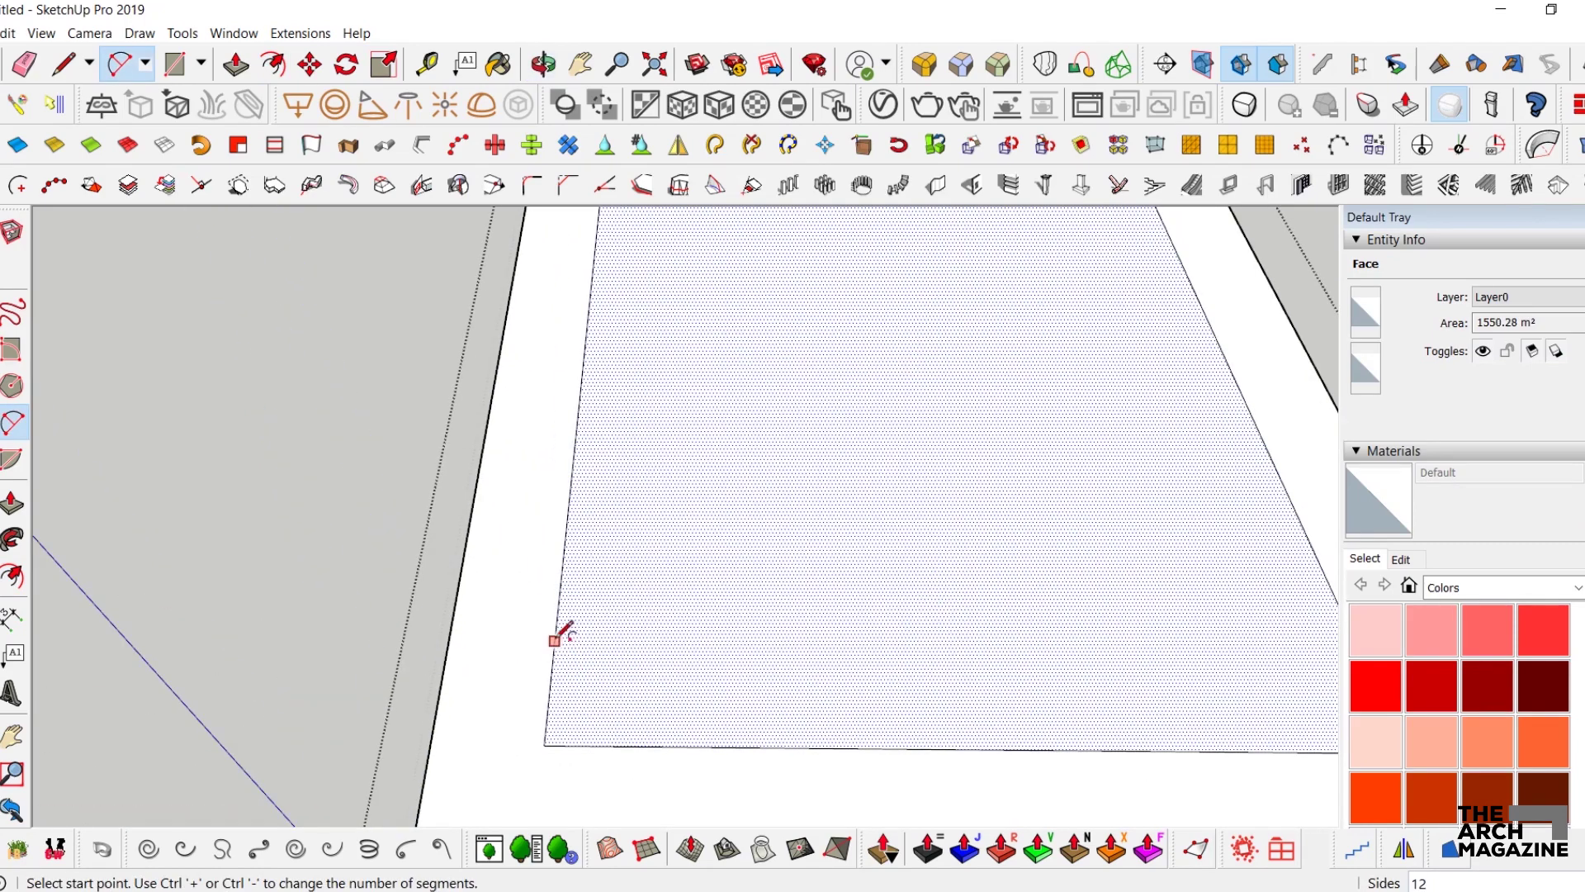
click(557, 630)
click(676, 744)
click(652, 733)
key(space)
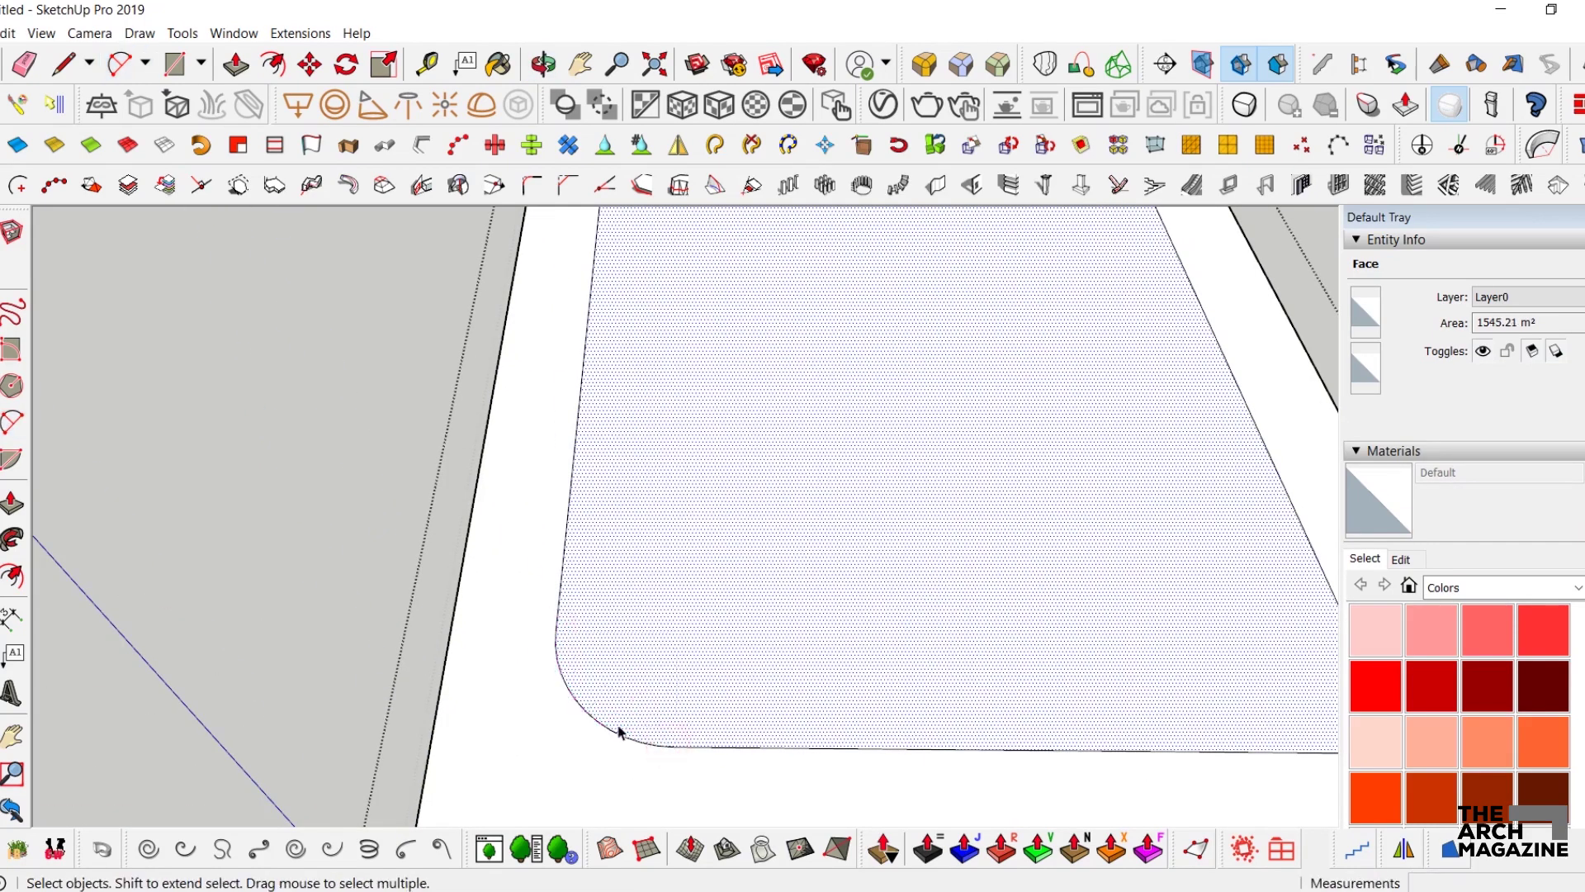
- Set the corner arc's segment count to 100
click(618, 734)
click(1520, 348)
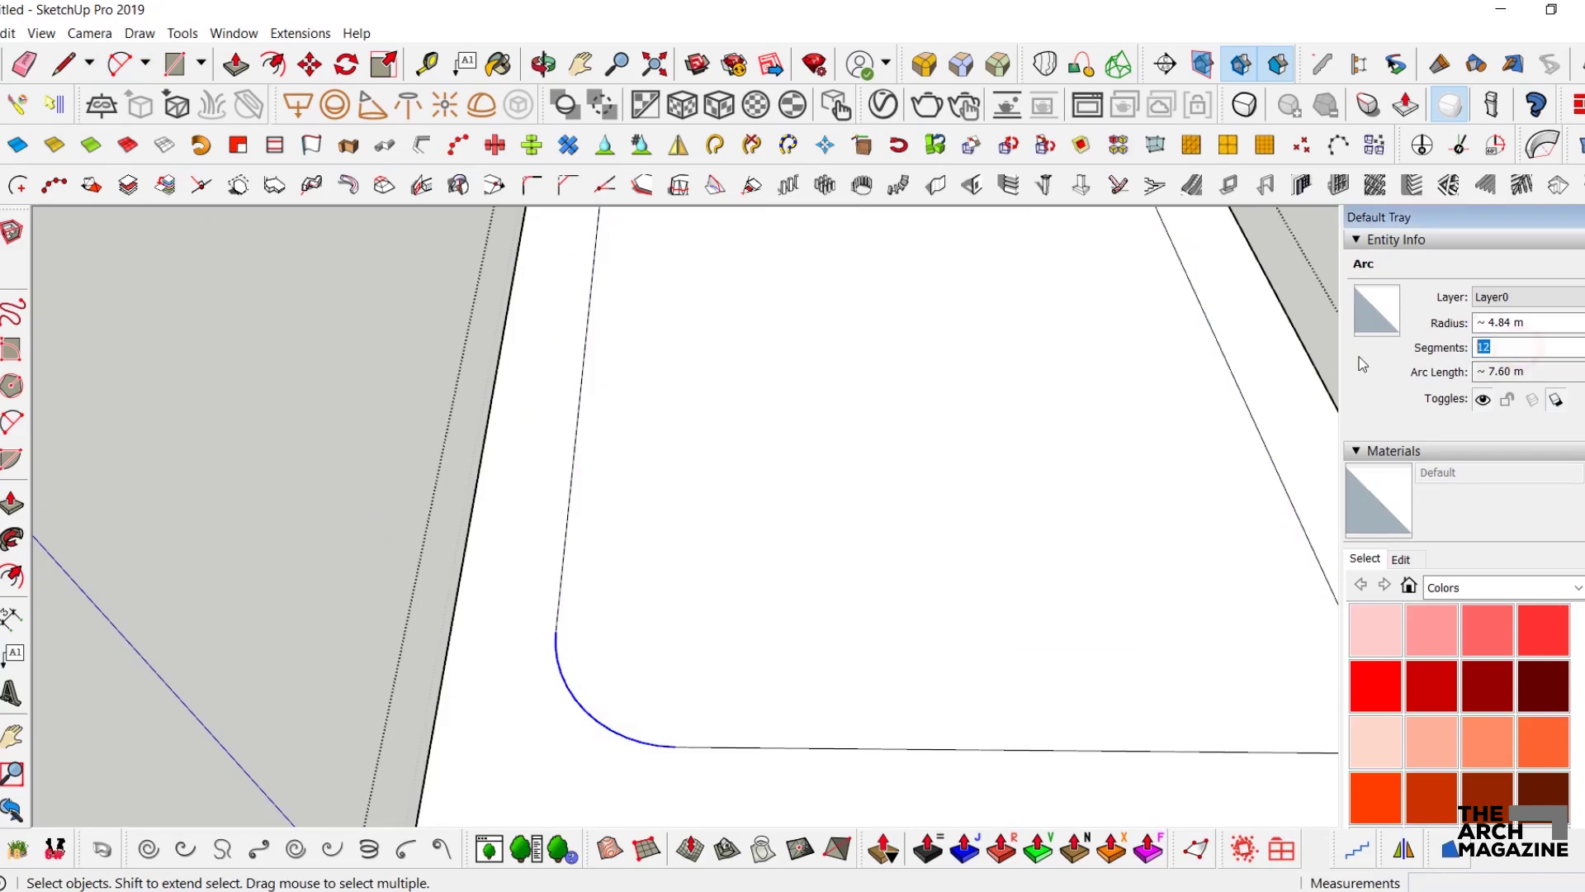
text(100)
key(Return)
- Move the inner outline's long edge opposite the rounded corner outward onto the slab's side edge
middle_drag(908, 445, 893, 413)
click(894, 420)
key(m)
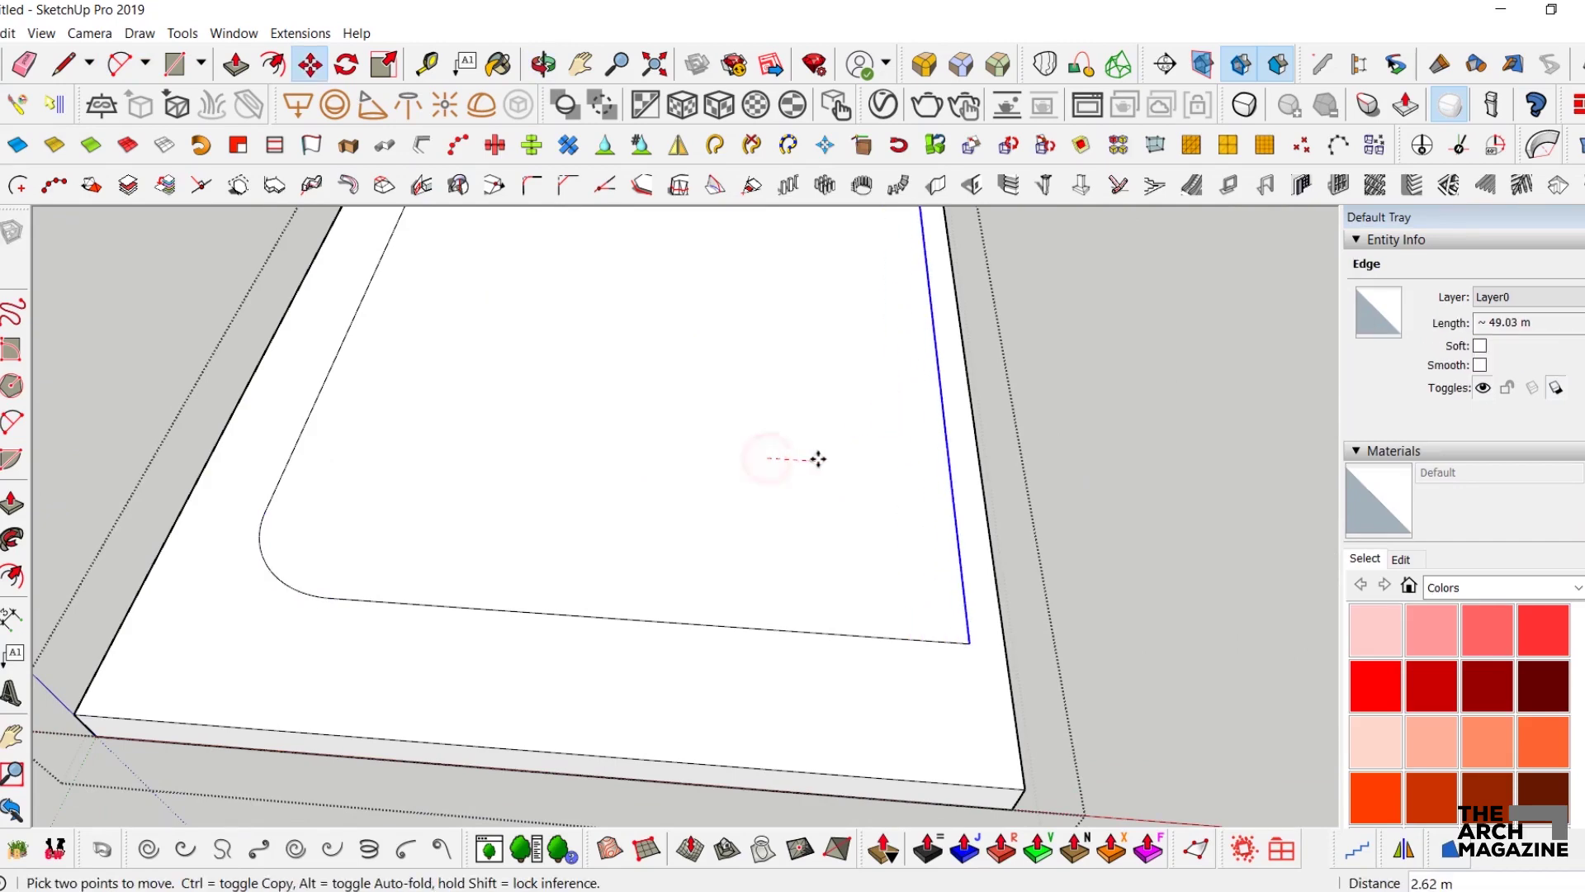
click(898, 429)
click(972, 429)
key(space)
- Draw a three-segment trapezoidal recess outline with angled ends along the inner outline's front edge
scroll(823, 558, down, 3)
middle_drag(823, 558, 690, 482)
shift+middle_drag(850, 506, 1104, 594)
scroll(724, 613, up, 3)
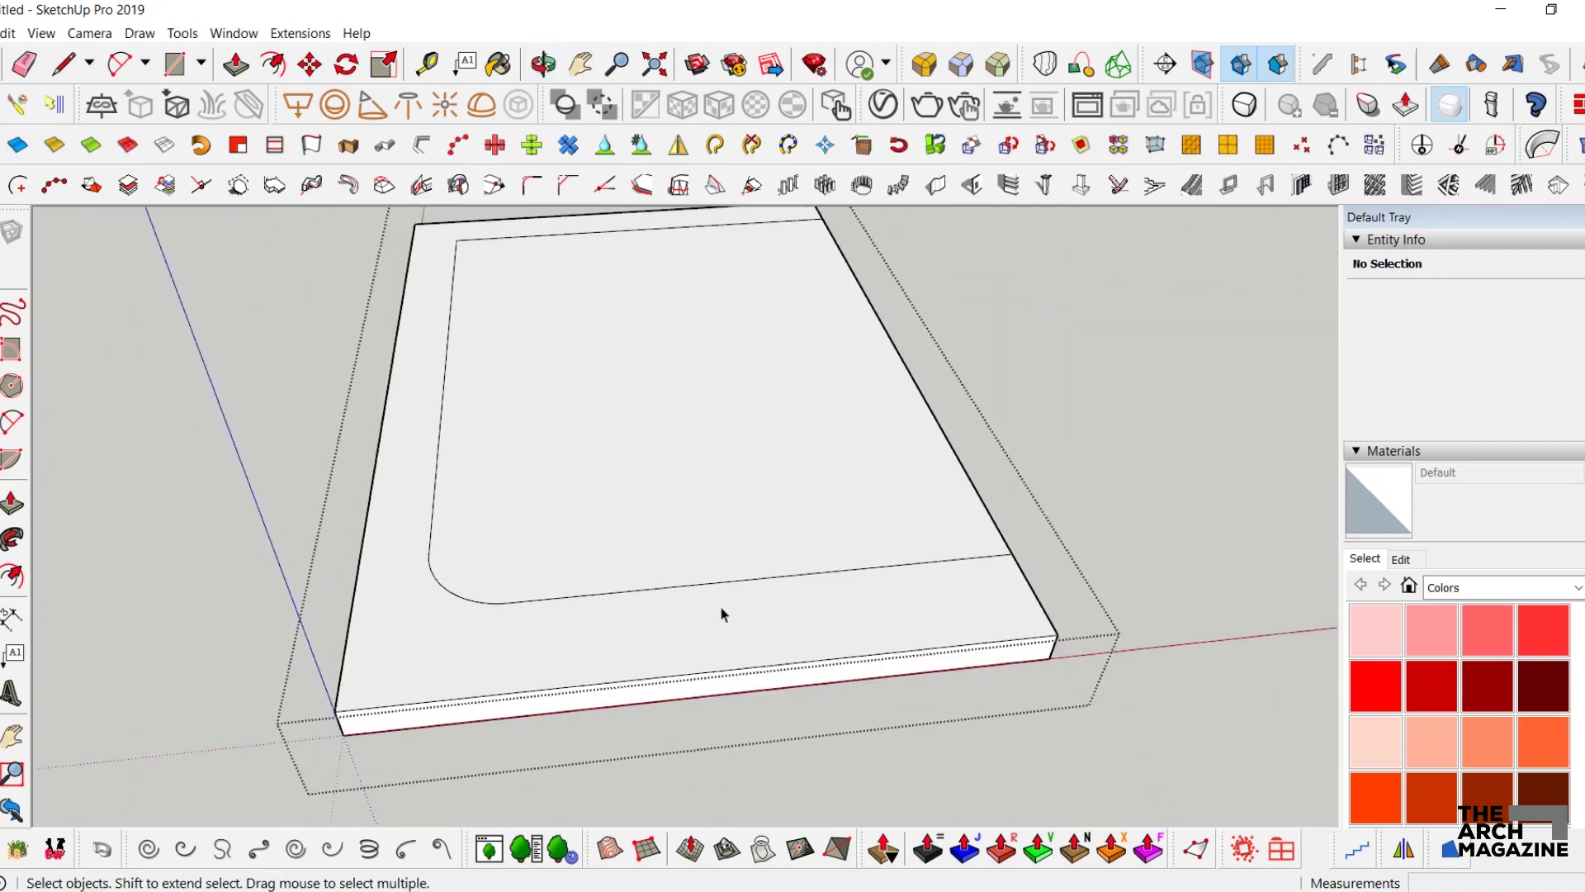
scroll(704, 586, up, 3)
scroll(673, 574, up, 2)
key(l)
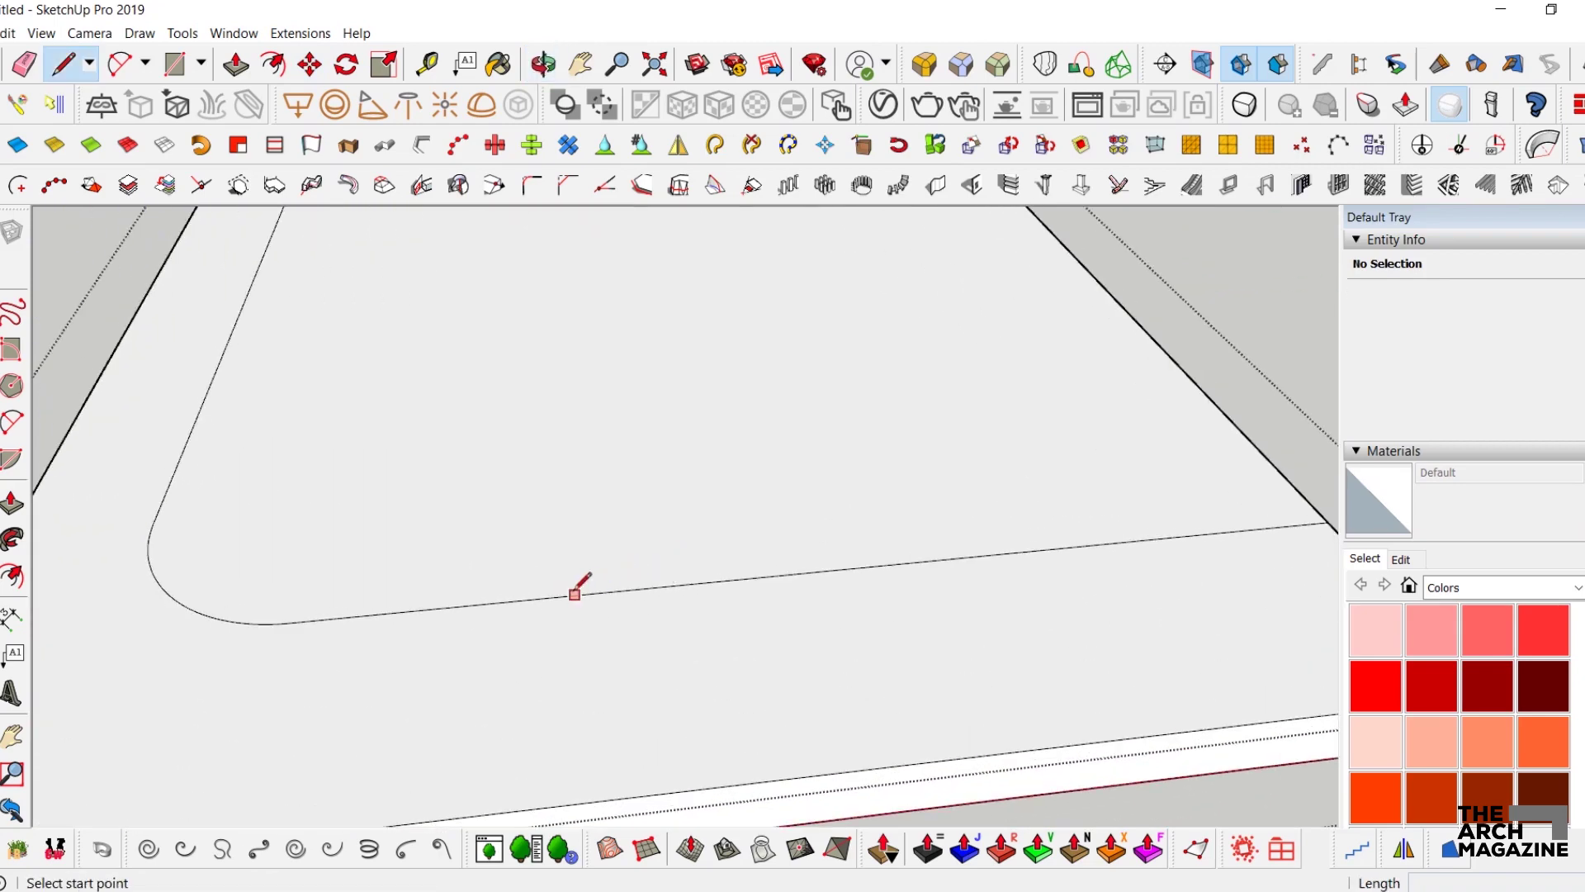
click(486, 603)
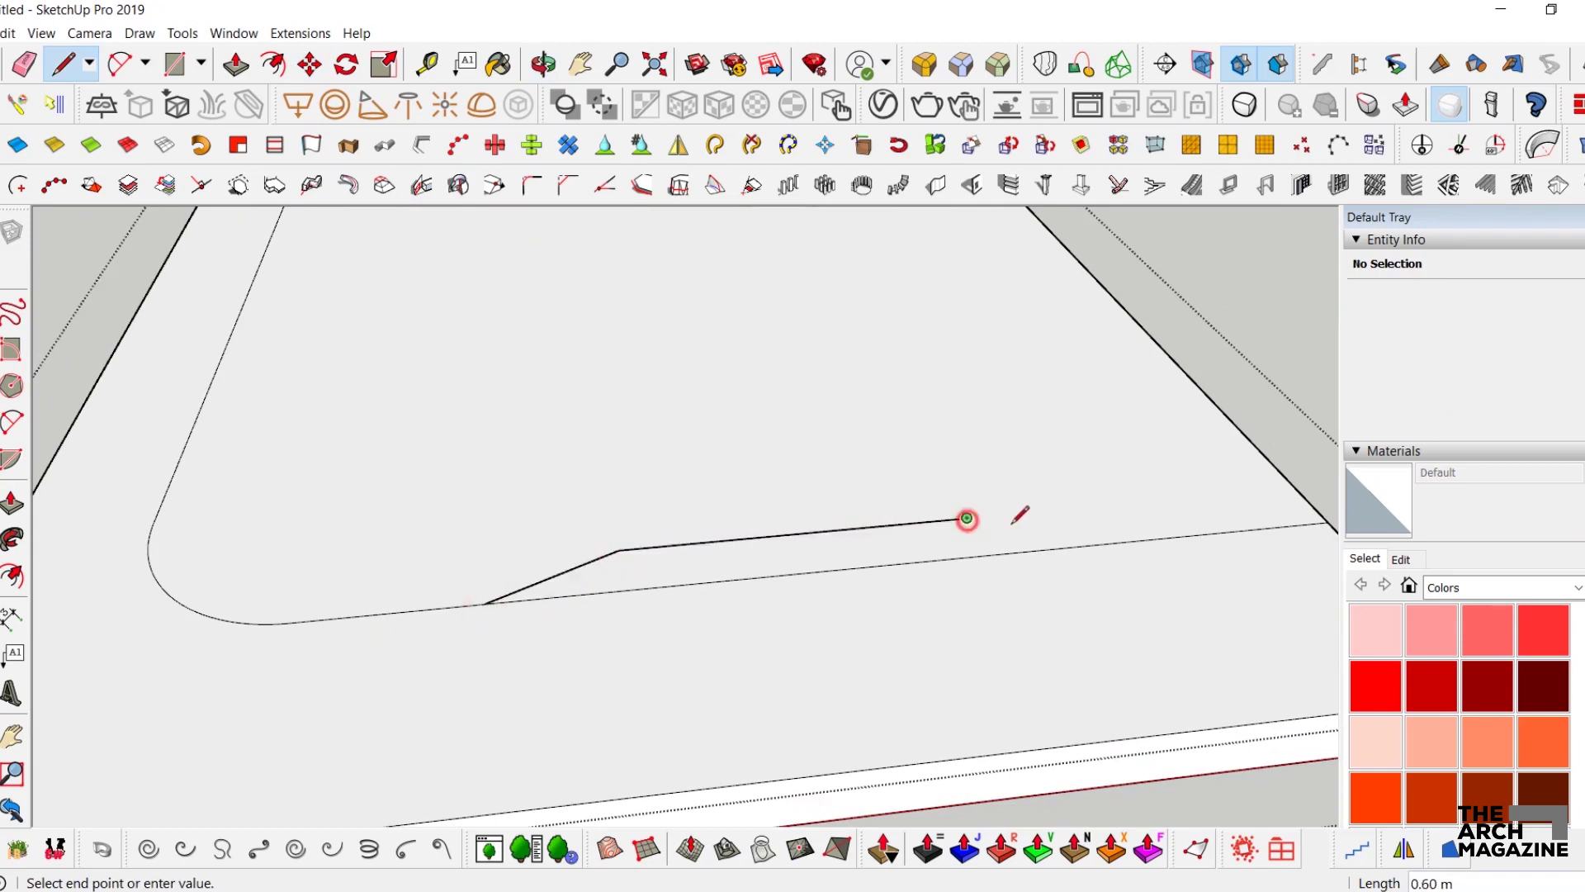
click(1123, 541)
- Round the recess's two inner bends with arcs of about 4.3 m and 4.9 m radius
key(a)
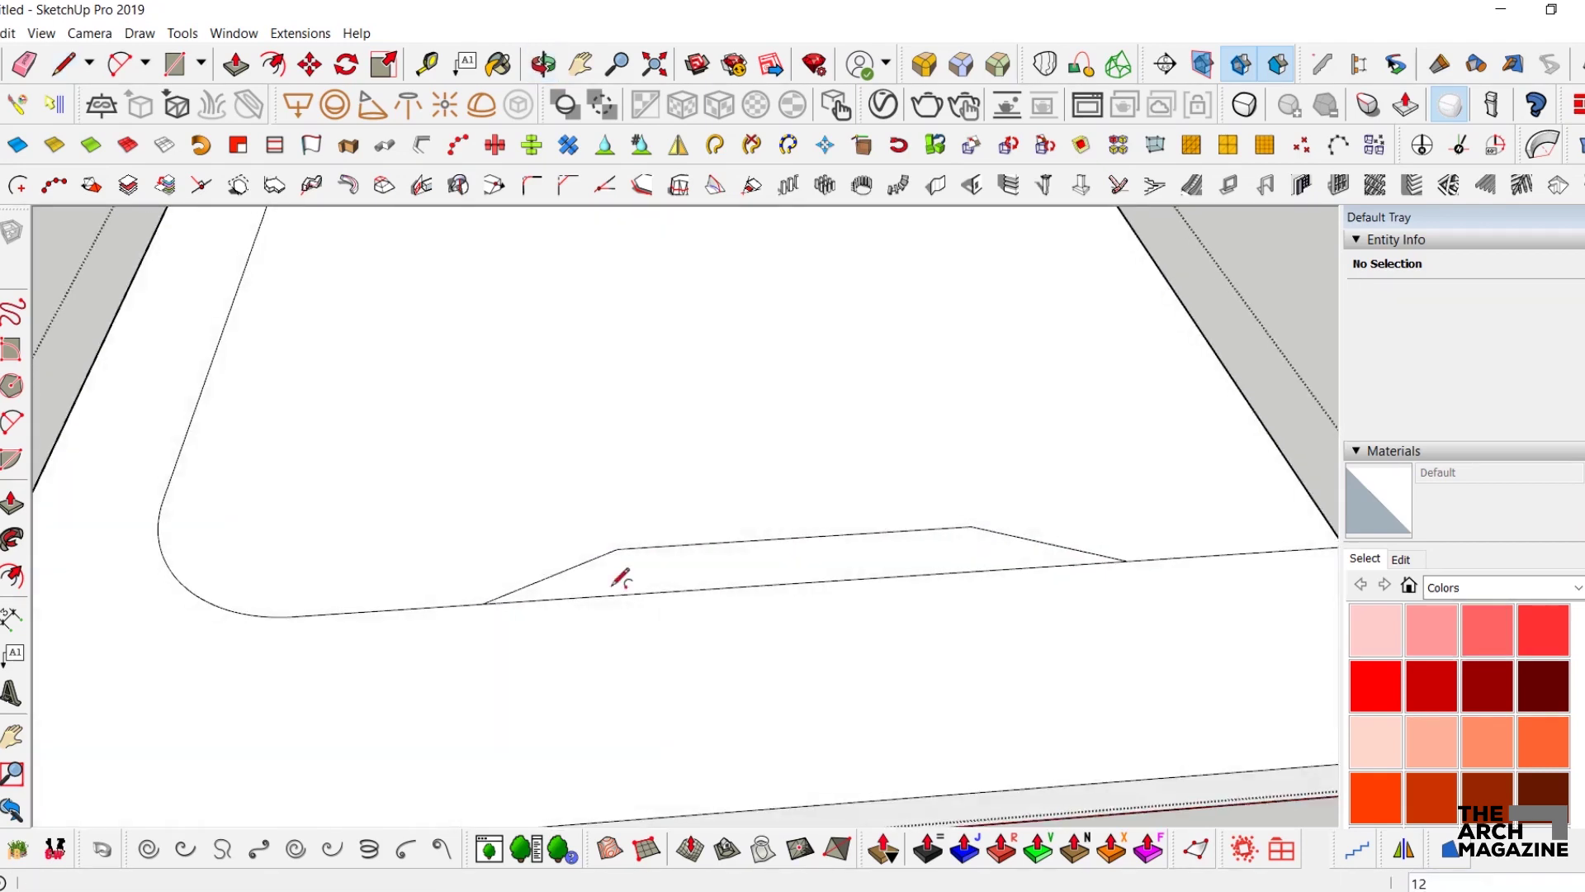
scroll(611, 552, up, 2)
click(578, 544)
click(688, 518)
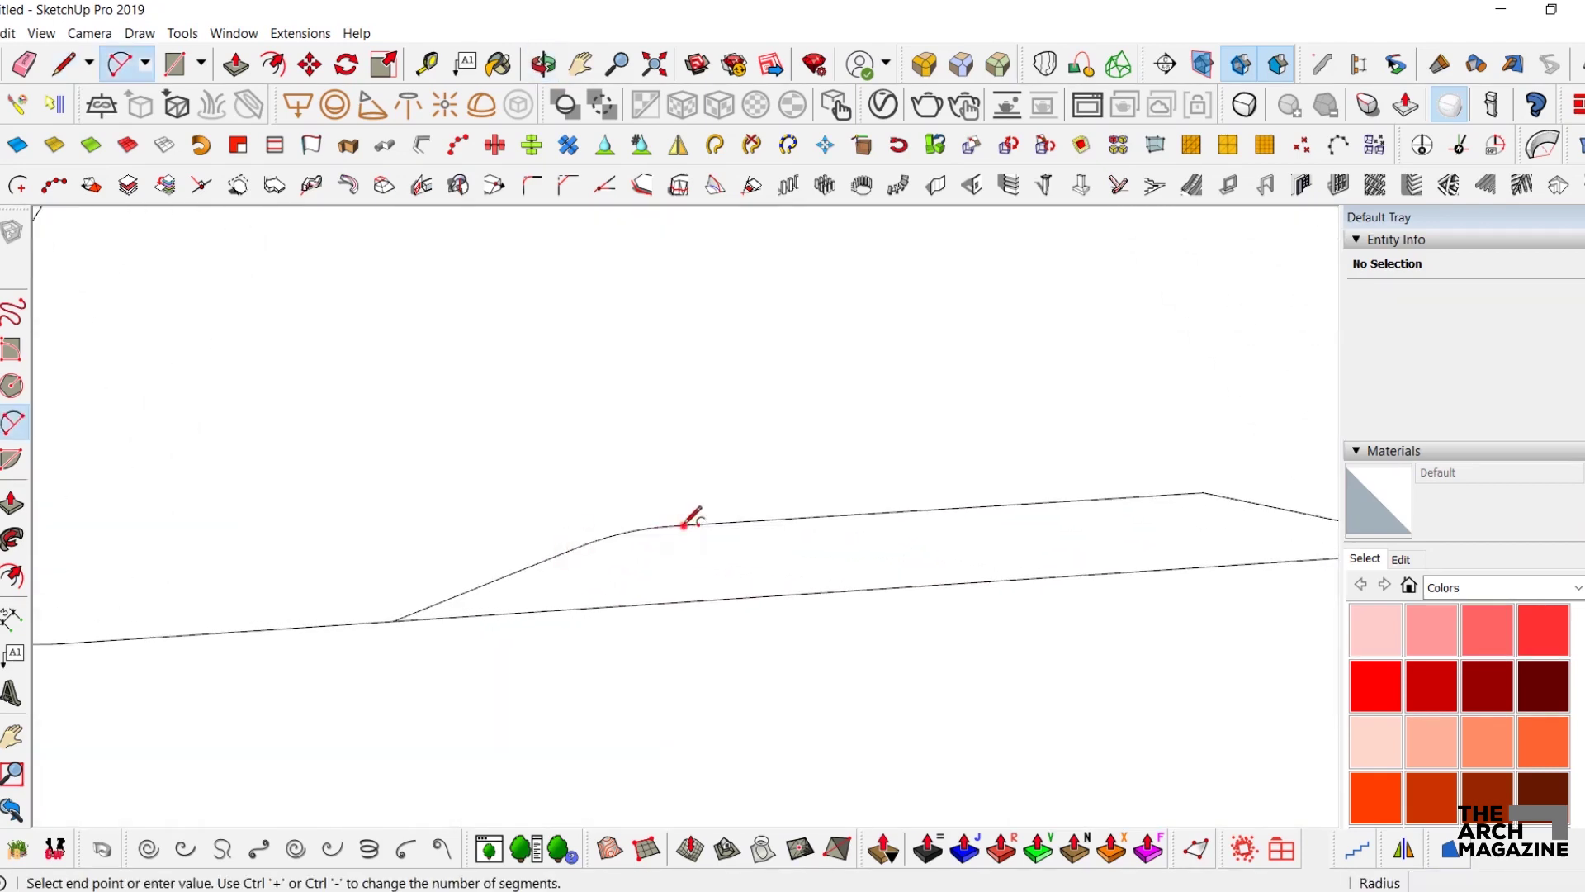
click(1153, 493)
click(1263, 498)
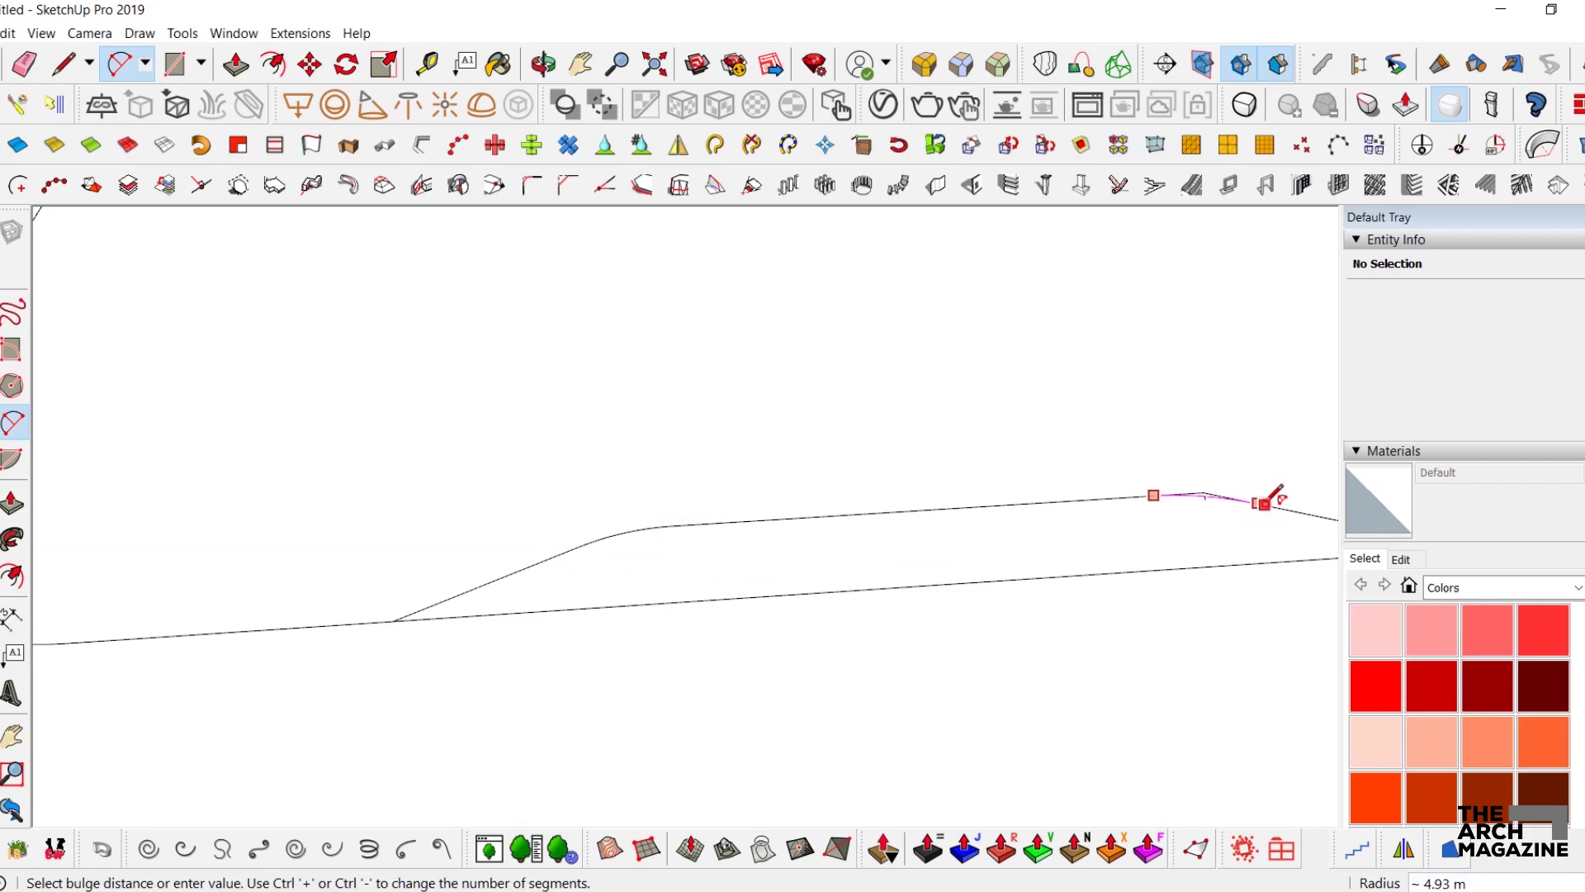
click(1206, 499)
- Edit the segment counts of both recess arcs, setting 60 for the arc farther from the rounded corner
key(space)
click(1209, 498)
click(1504, 345)
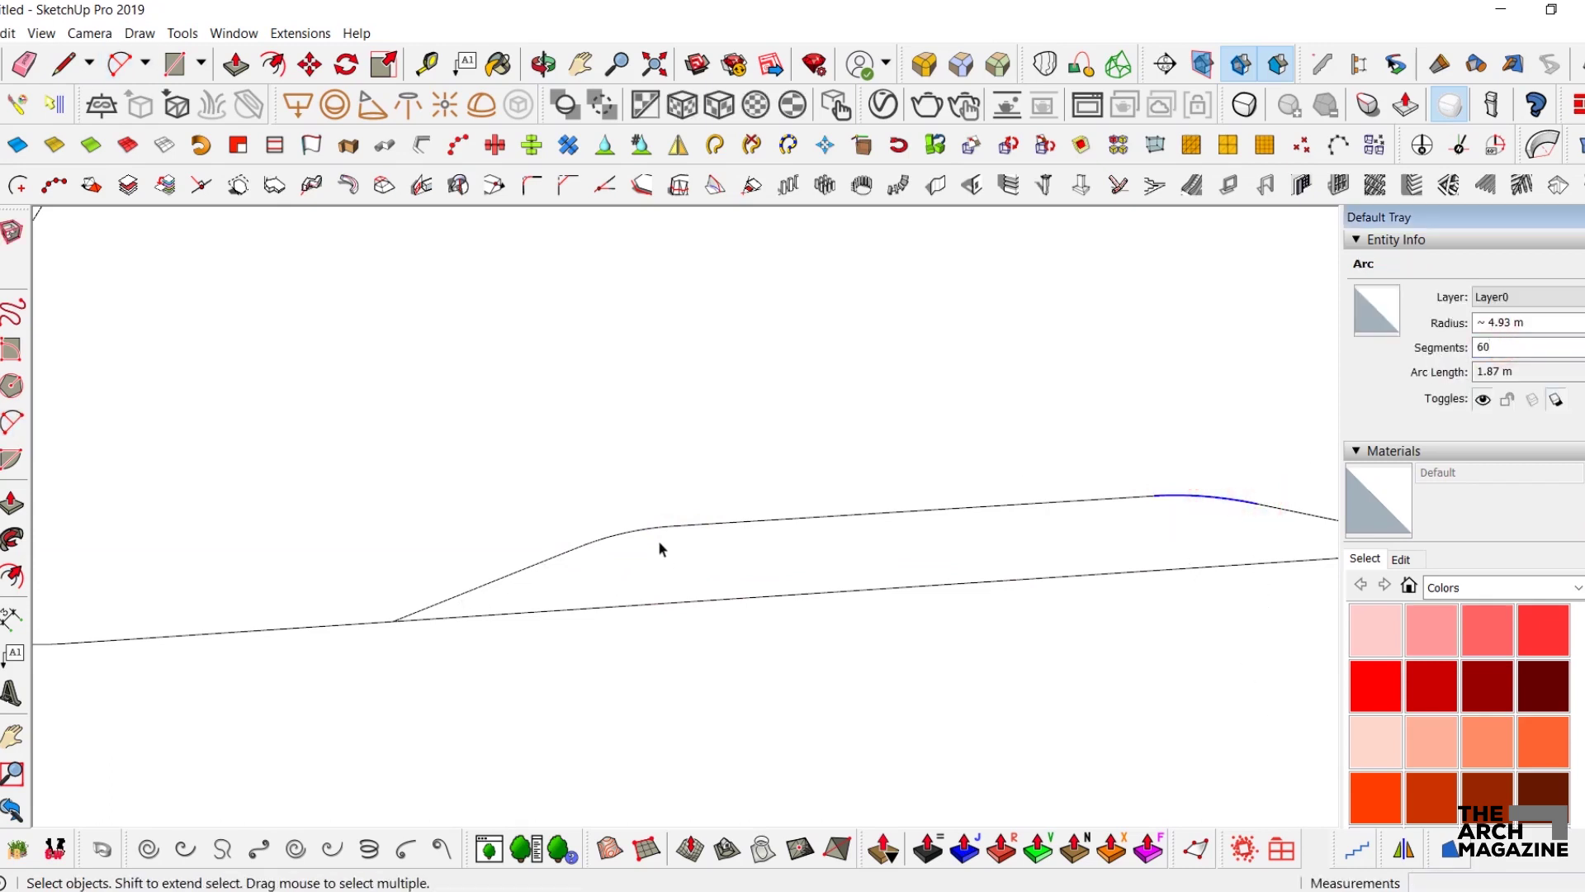
click(629, 535)
click(1488, 346)
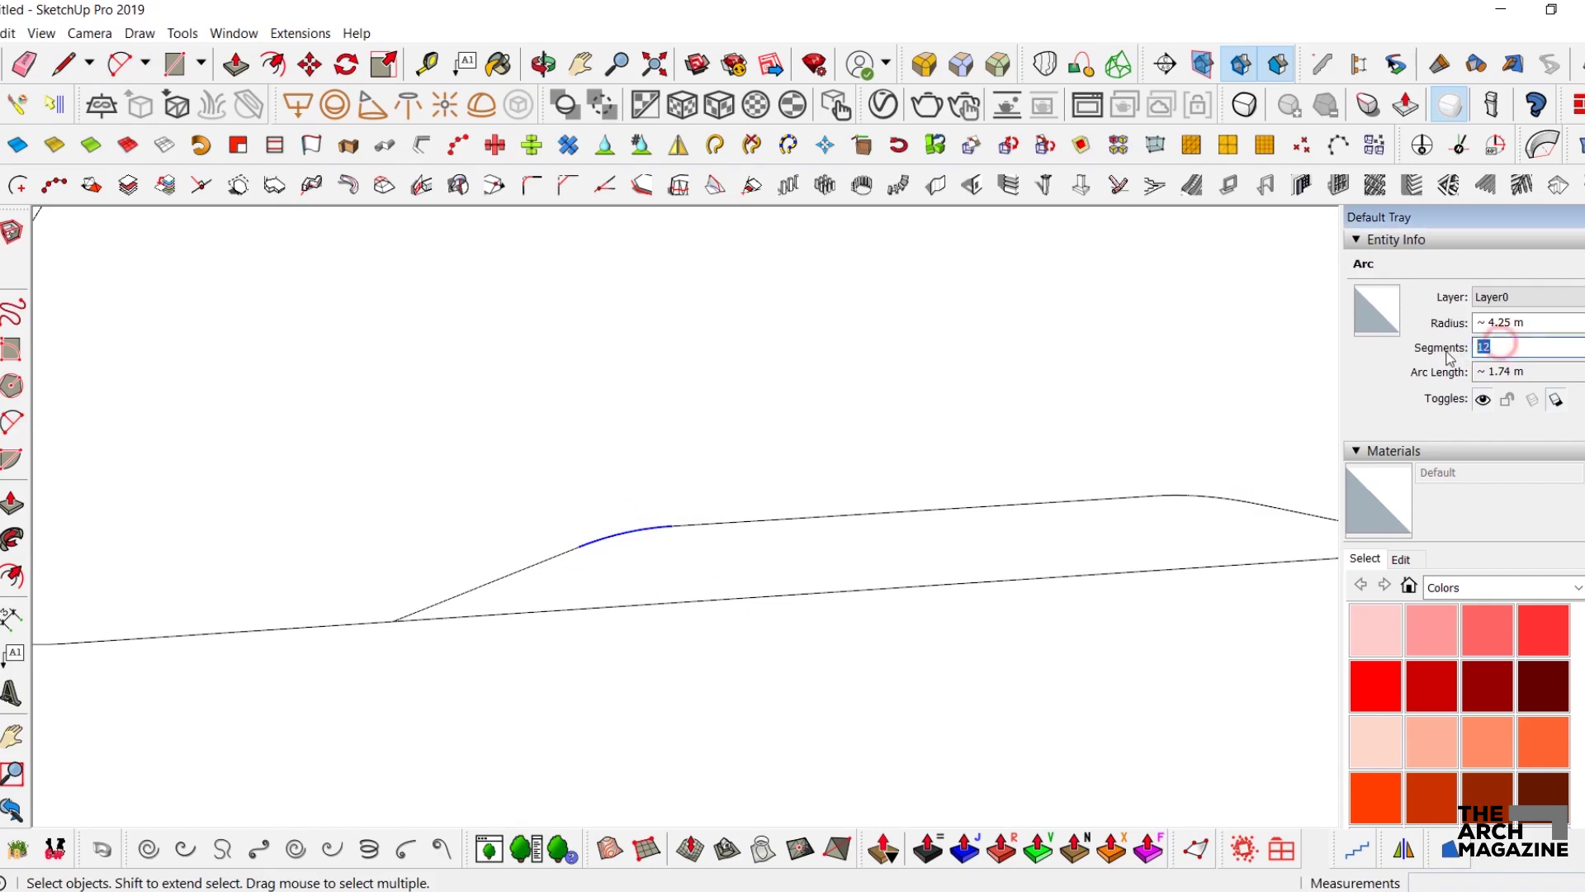
- Erase the straight front edge segment spanning the recess
mouse_move(666, 512)
middle_down()
mouse_move(644, 588)
mouse_move(489, 455)
mouse_move(371, 408)
middle_up()
key(e)
click(694, 601)
key(space)
- Raise the inner face about 0.21 m above the slab with Push/Pull
scroll(685, 578, down, 4)
middle_drag(839, 626, 789, 520)
scroll(840, 582, up, 2)
key(p)
drag(852, 605, 855, 596)
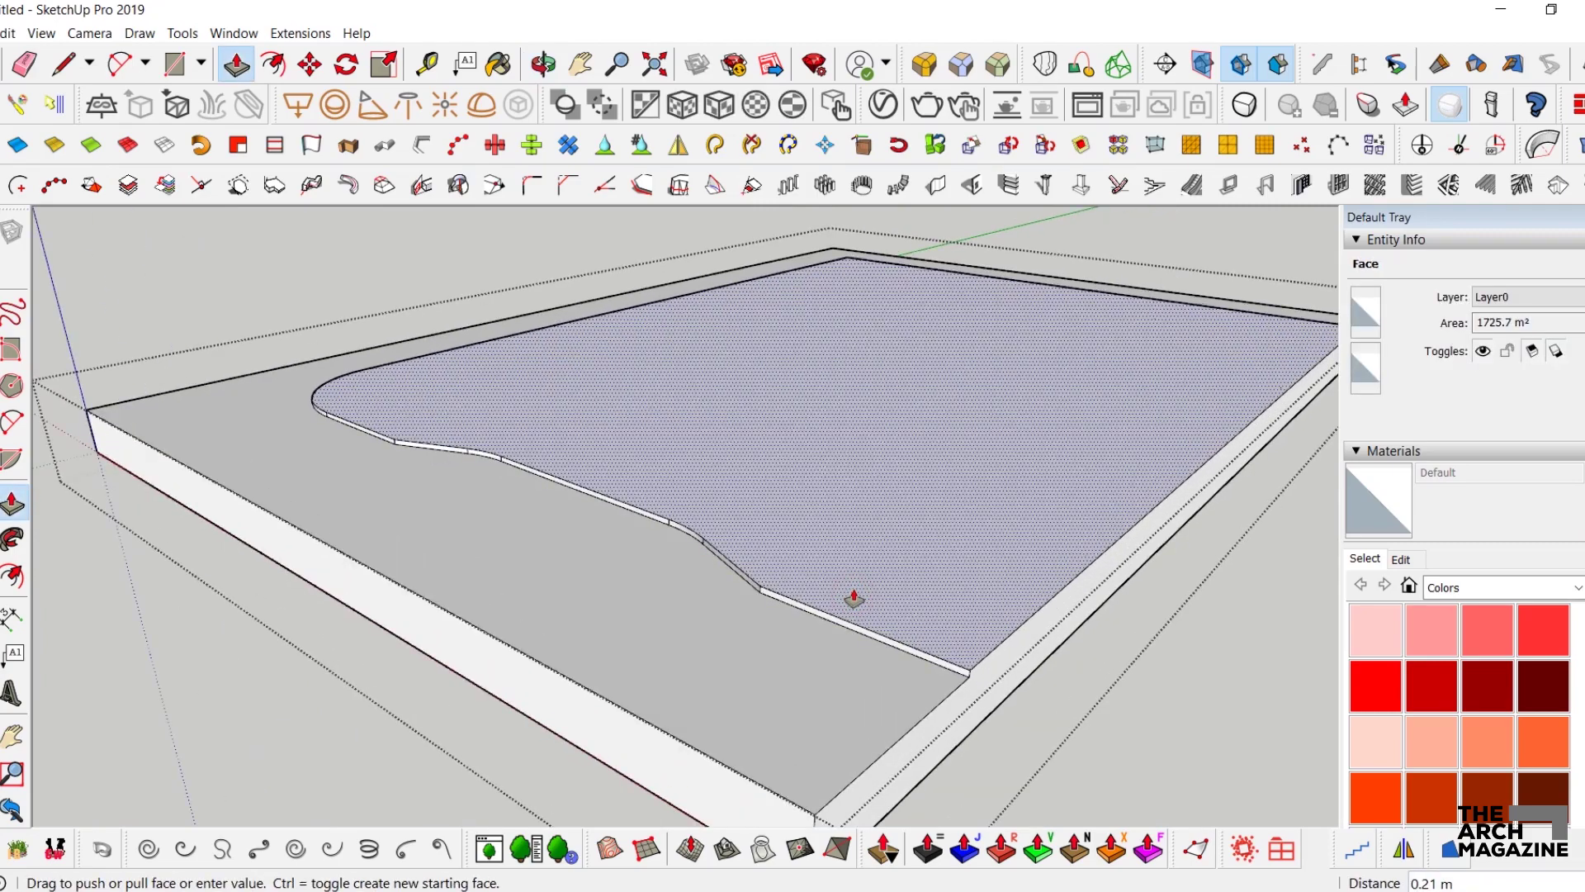
click(854, 599)
key(space)
- Draw a long rectangle of about 120 m² across the raised face, behind the recess
middle_drag(569, 396, 572, 564)
scroll(766, 568, down, 1)
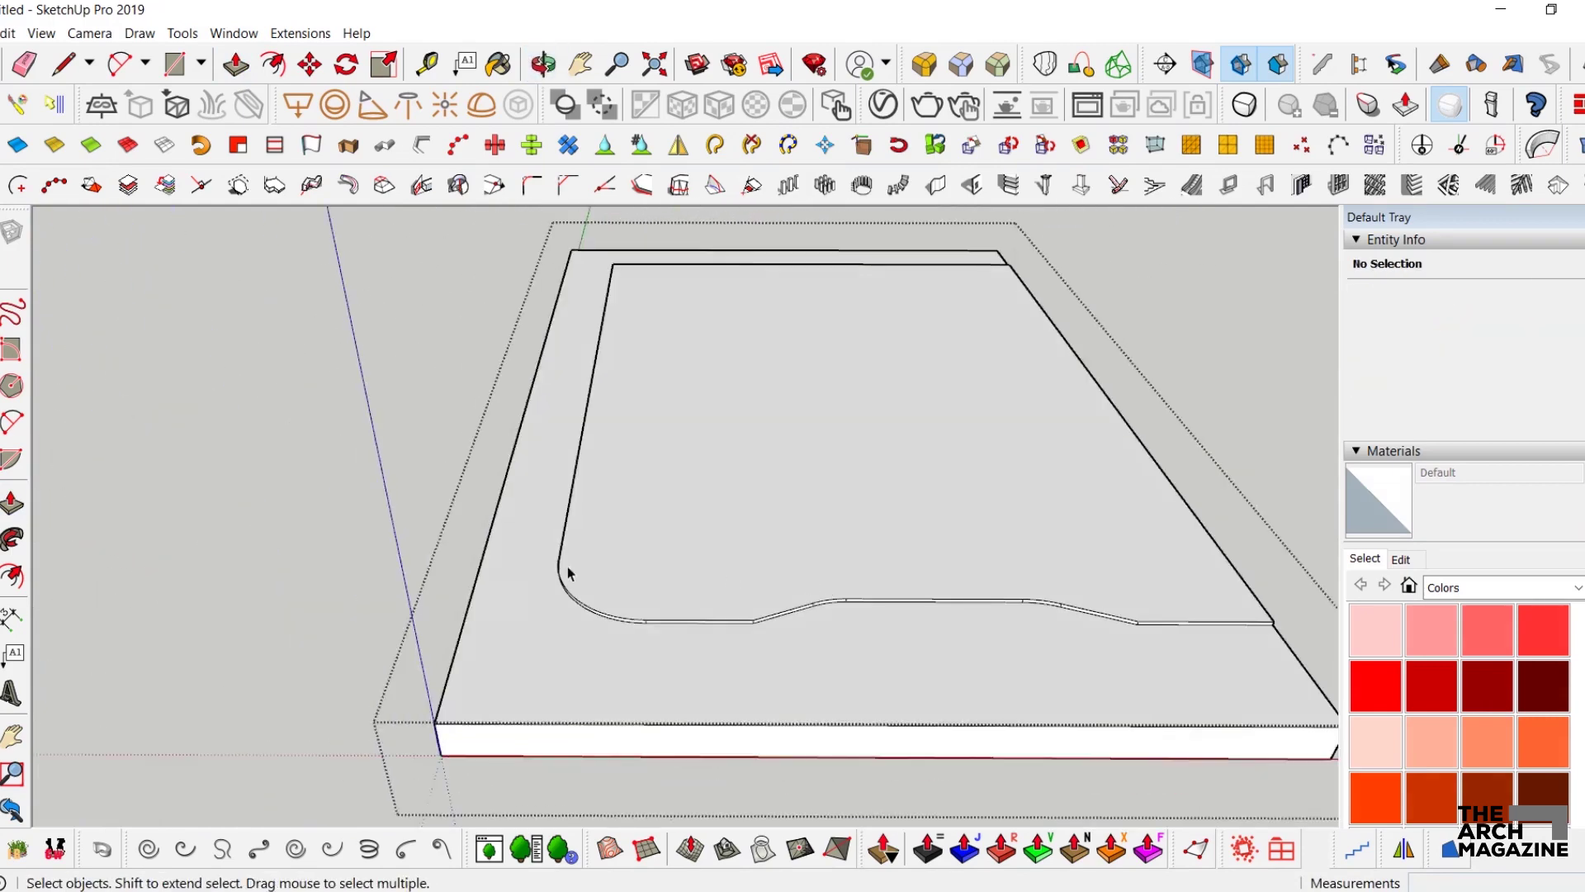
scroll(578, 578, up, 4)
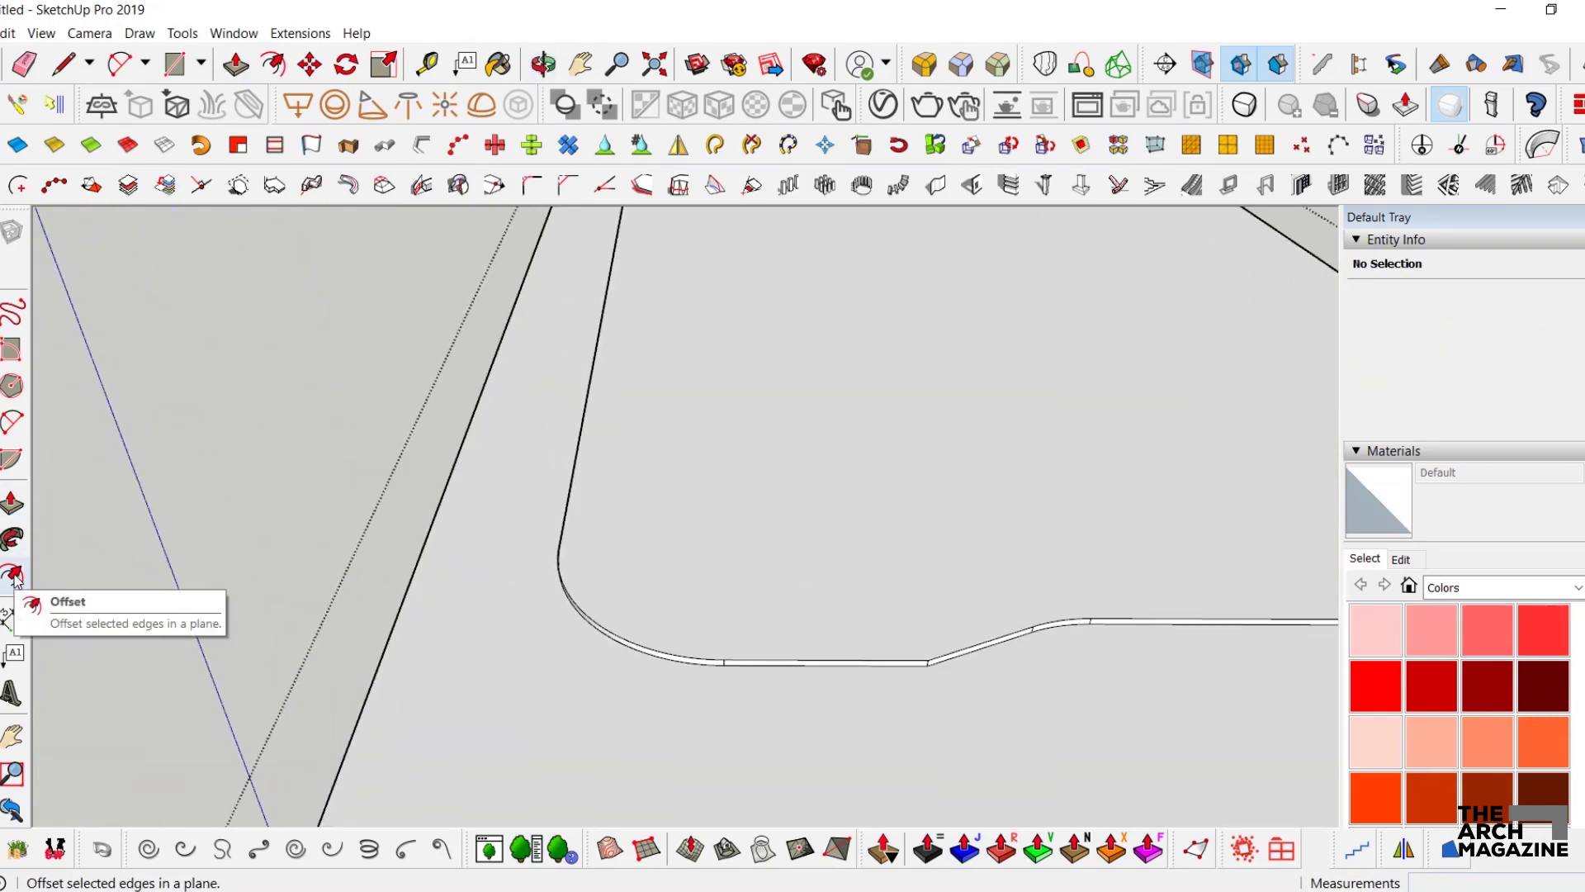
scroll(354, 556, down, 5)
scroll(427, 561, down, 3)
middle_drag(430, 547, 558, 586)
scroll(643, 621, up, 3)
scroll(558, 588, up, 1)
key(r)
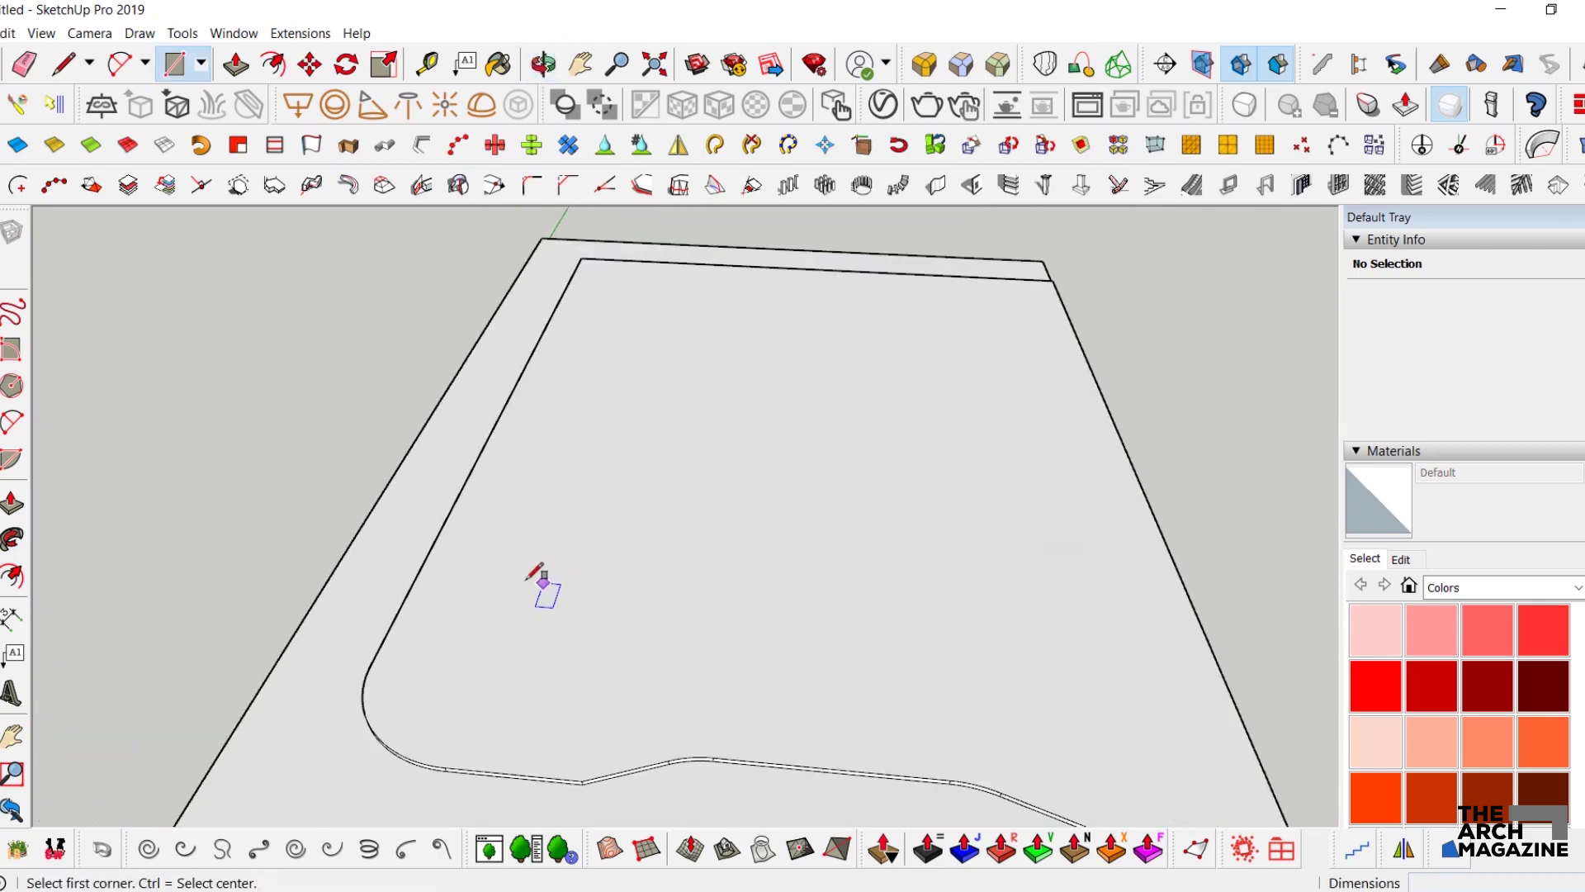
click(440, 568)
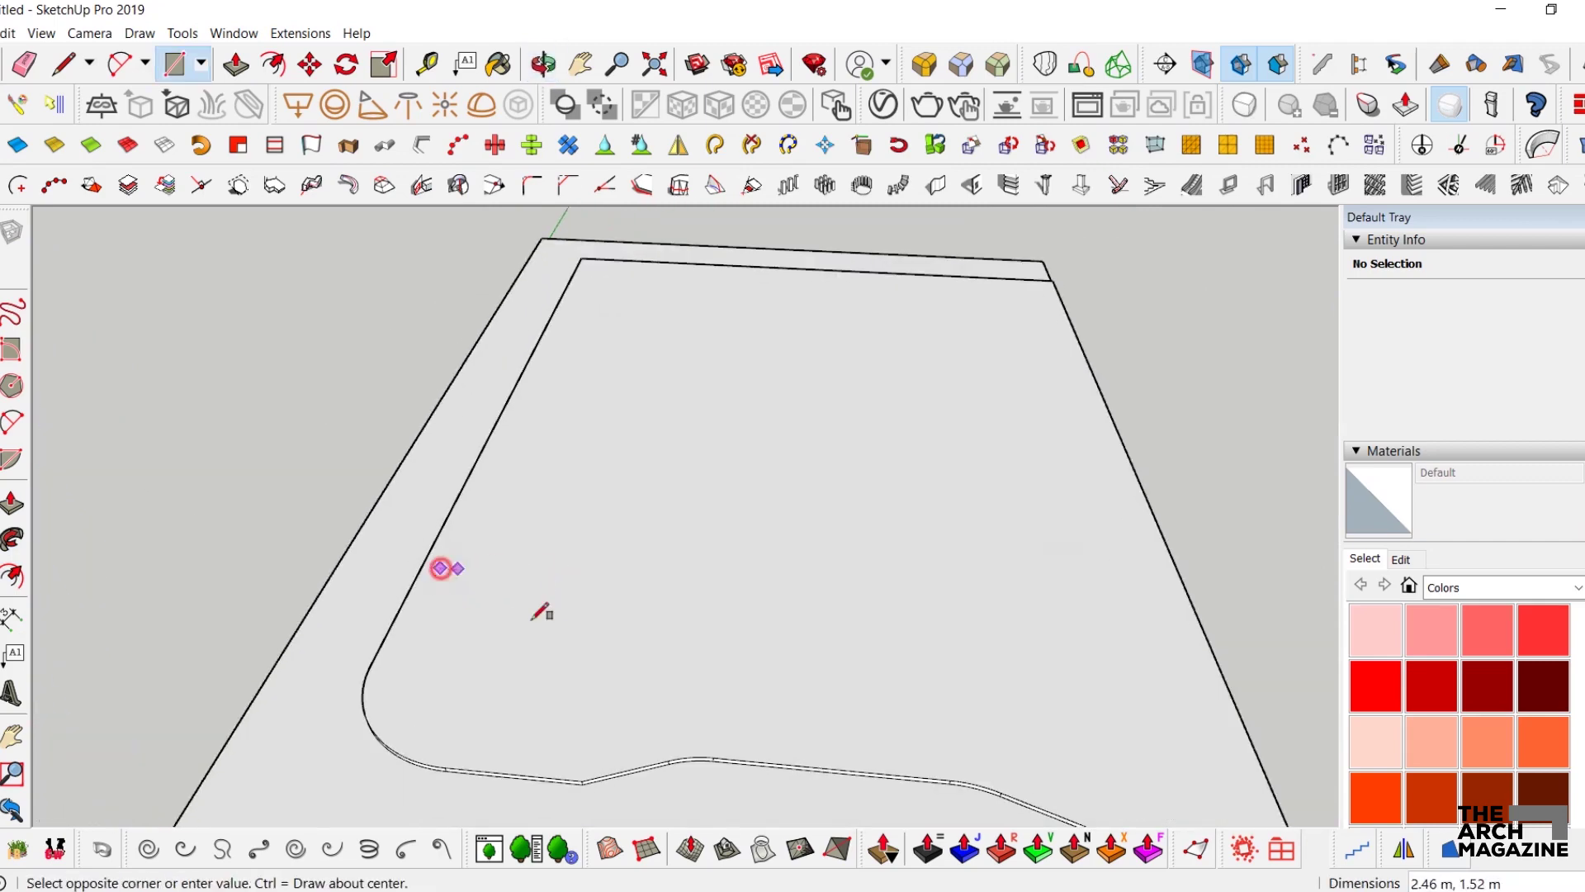
click(1193, 685)
key(space)
- Scale the long rectangle wider to about 254 m² and shift it slightly farther from the recess
shift+middle_drag(1083, 661, 357, 677)
click(928, 587)
key(s)
key(s)
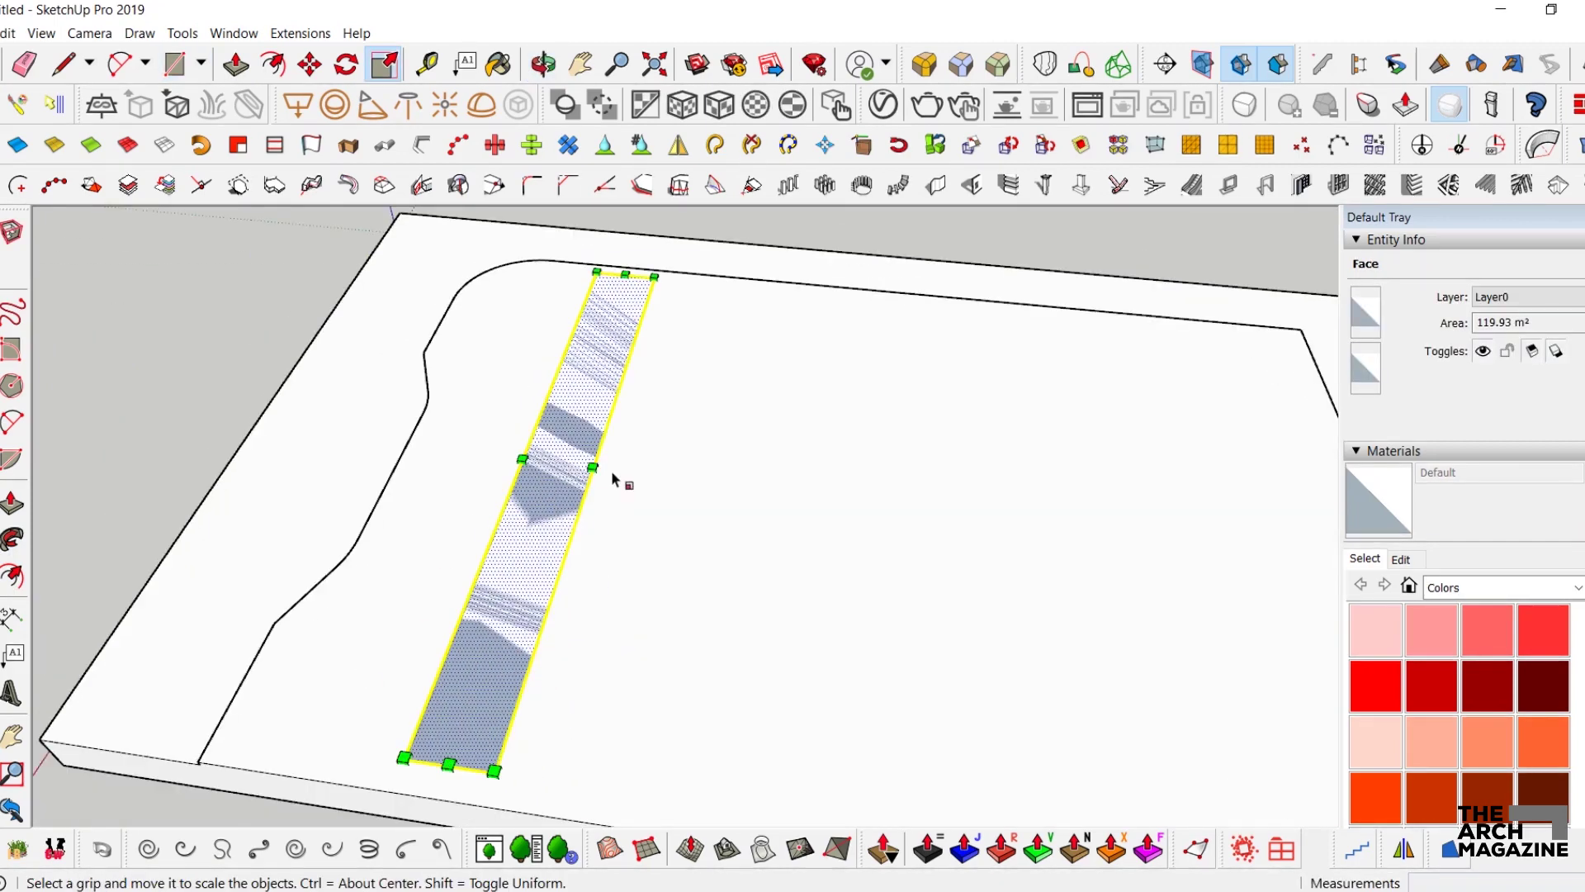
drag(592, 469, 626, 471)
key(m)
key(space)
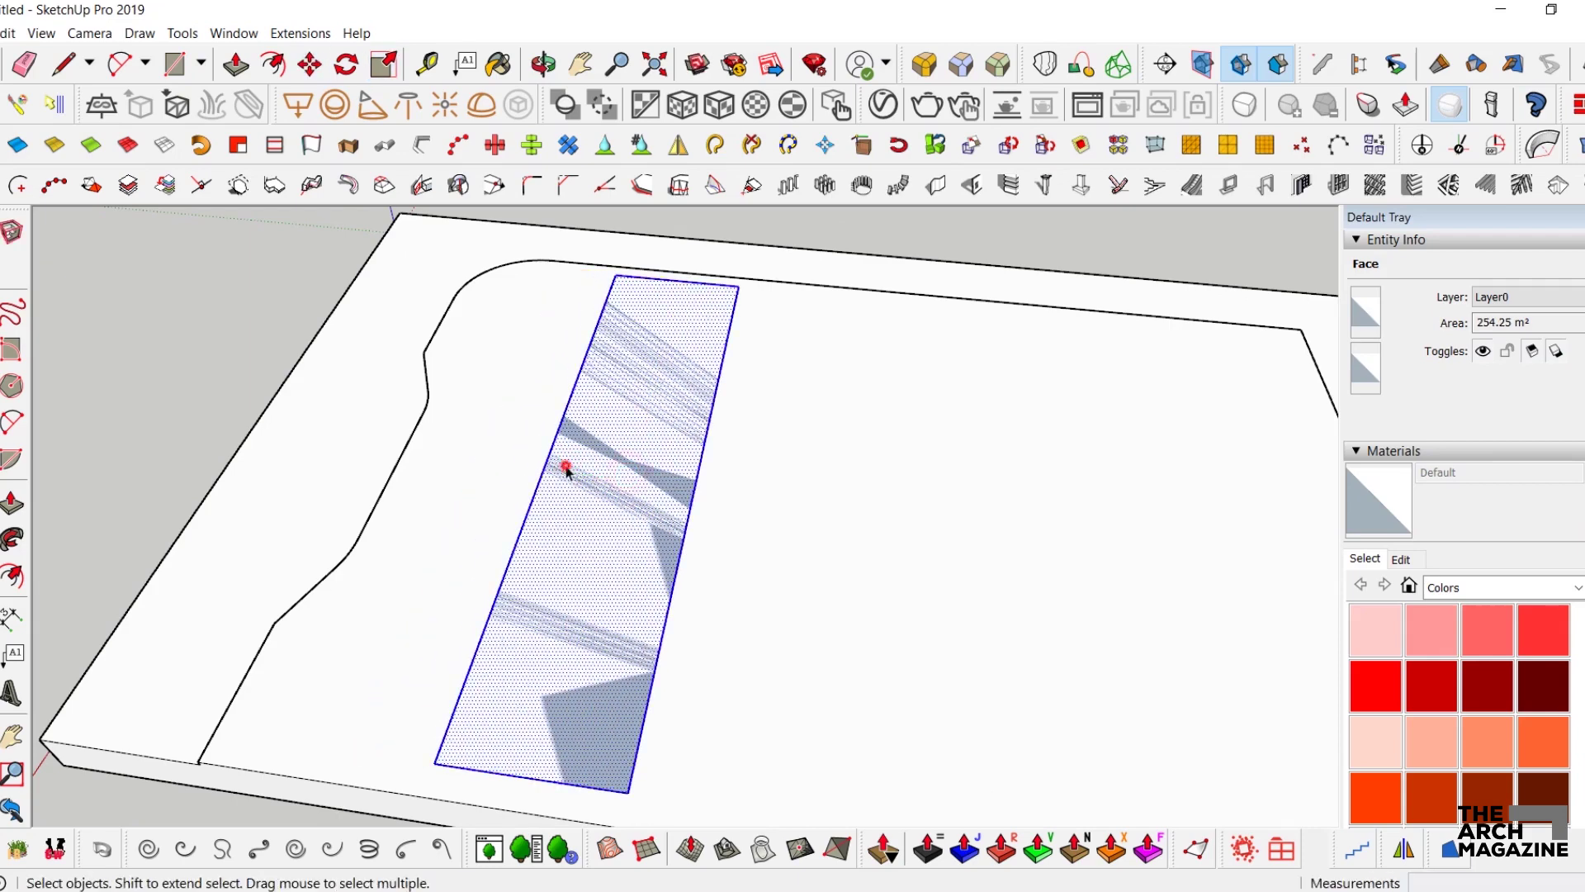
- Make the widened rectangle a group
right_click(567, 468)
click(652, 375)
middle_drag(653, 376, 739, 615)
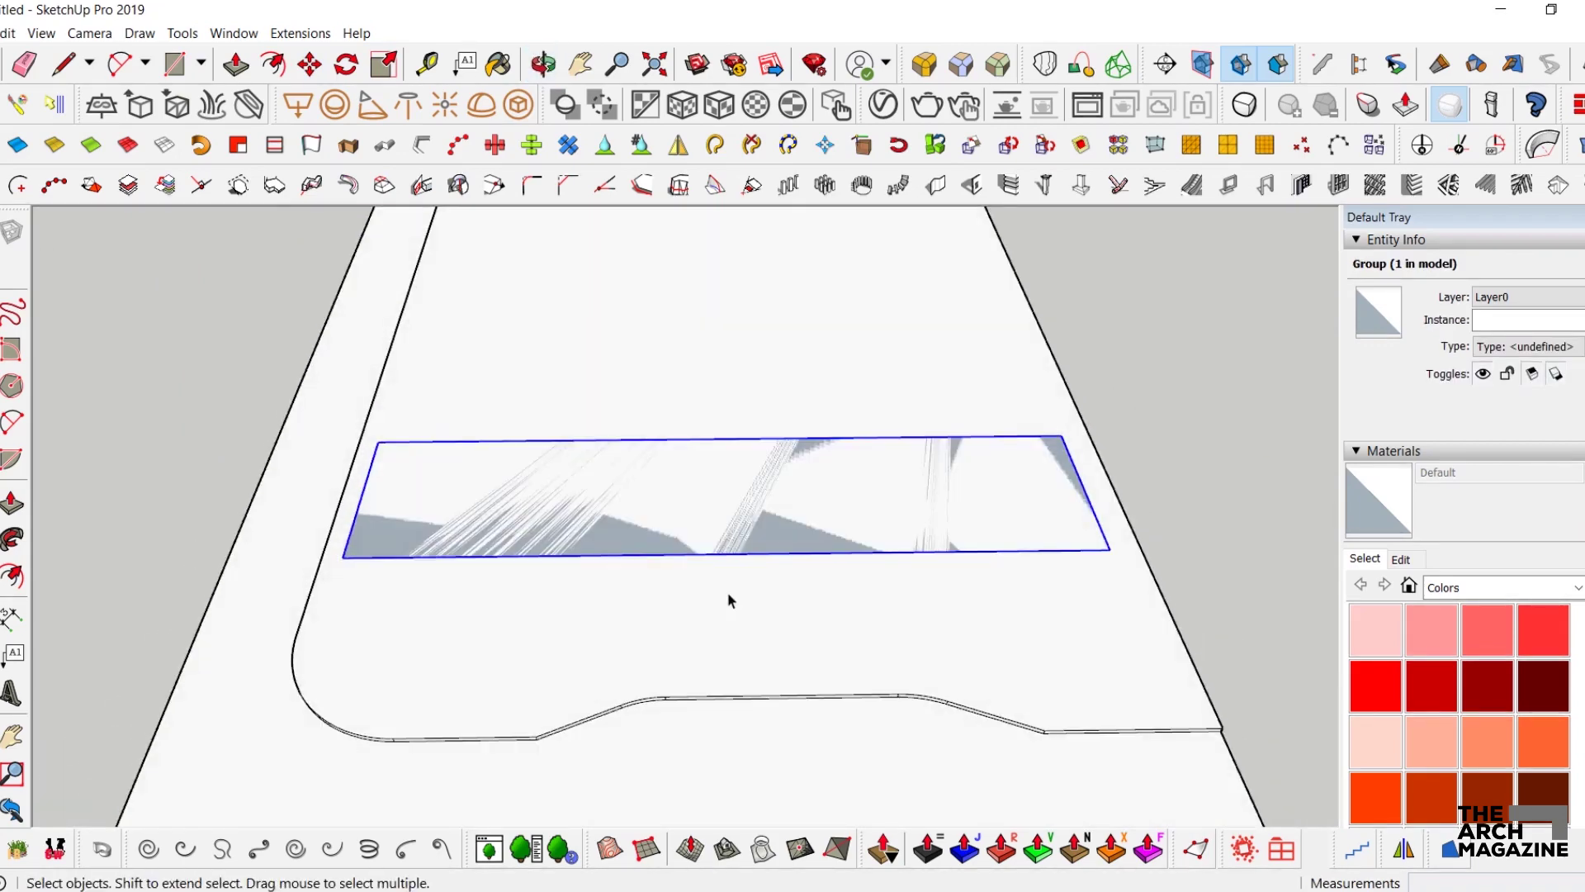
- Draw a line about 9 m long between the arc ends along the recess's raised back edge
scroll(729, 598, up, 5)
key(l)
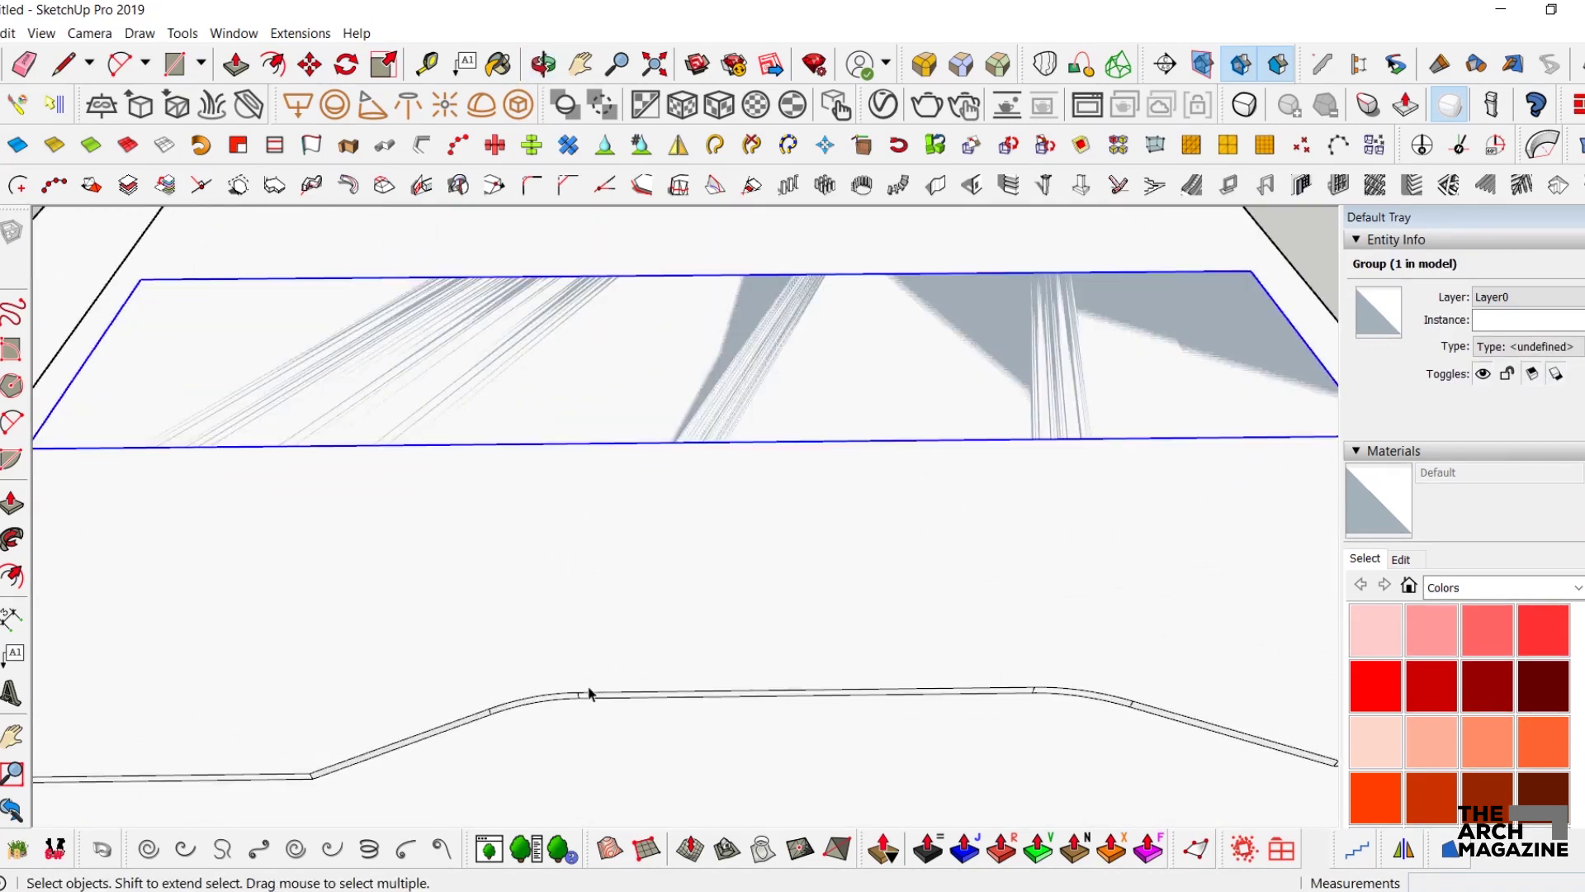
click(578, 692)
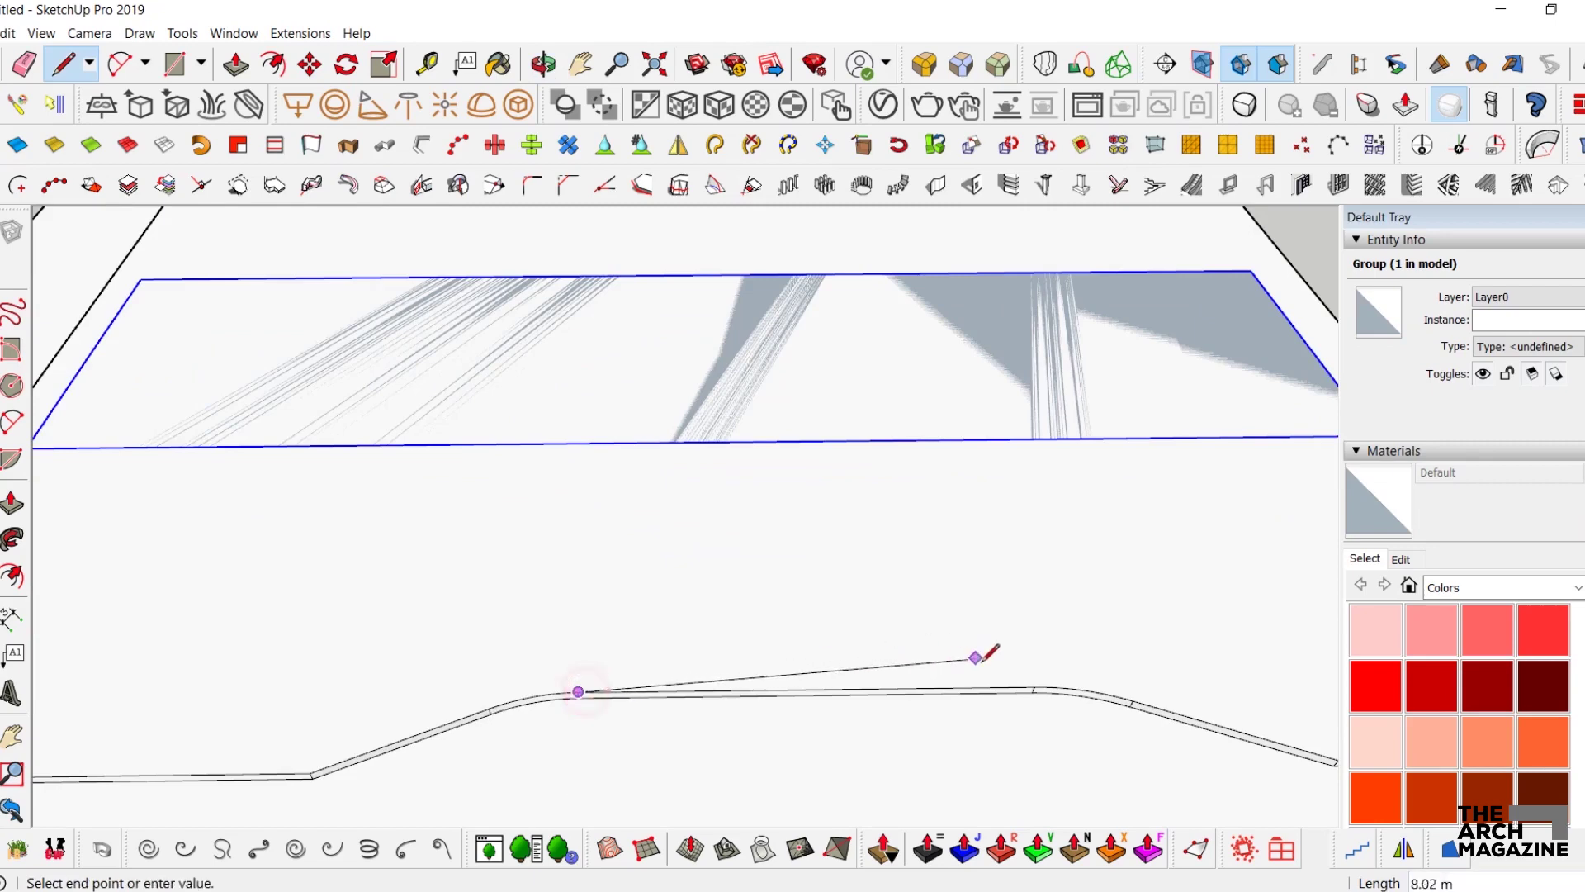
click(1034, 685)
key(space)
- Move the new line away from the recess toward the grouped rectangle
click(1027, 690)
key(m)
click(1037, 667)
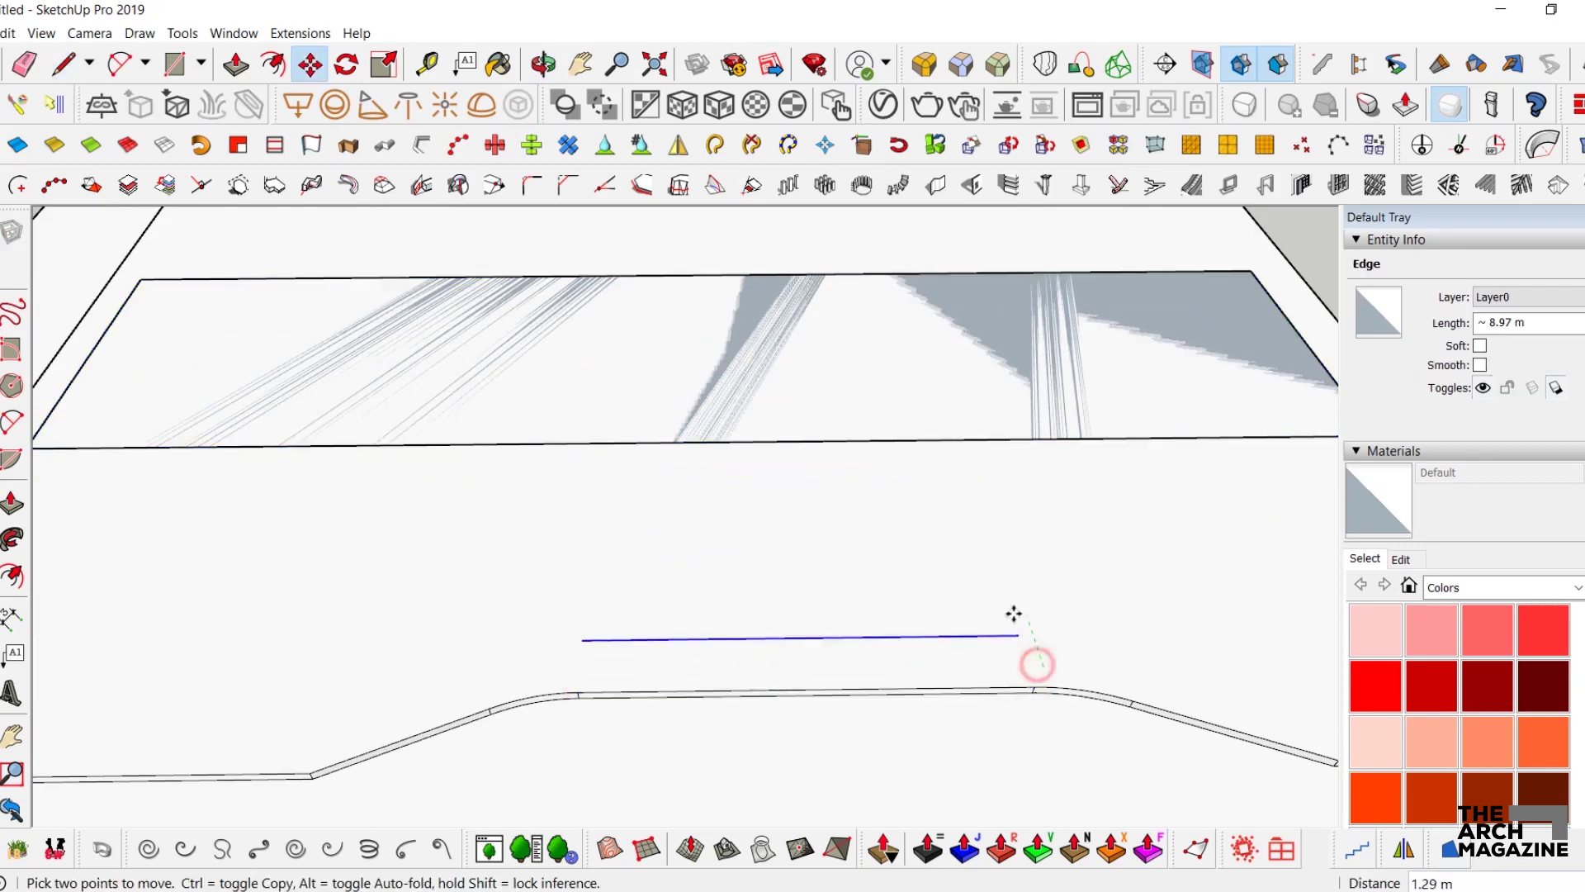
click(1019, 570)
key(space)
- Draw one stair step at the line's end, with a vertical riser and a 0.3 m tread along the green axis
middle_drag(1020, 570, 1025, 398)
key(l)
click(1007, 420)
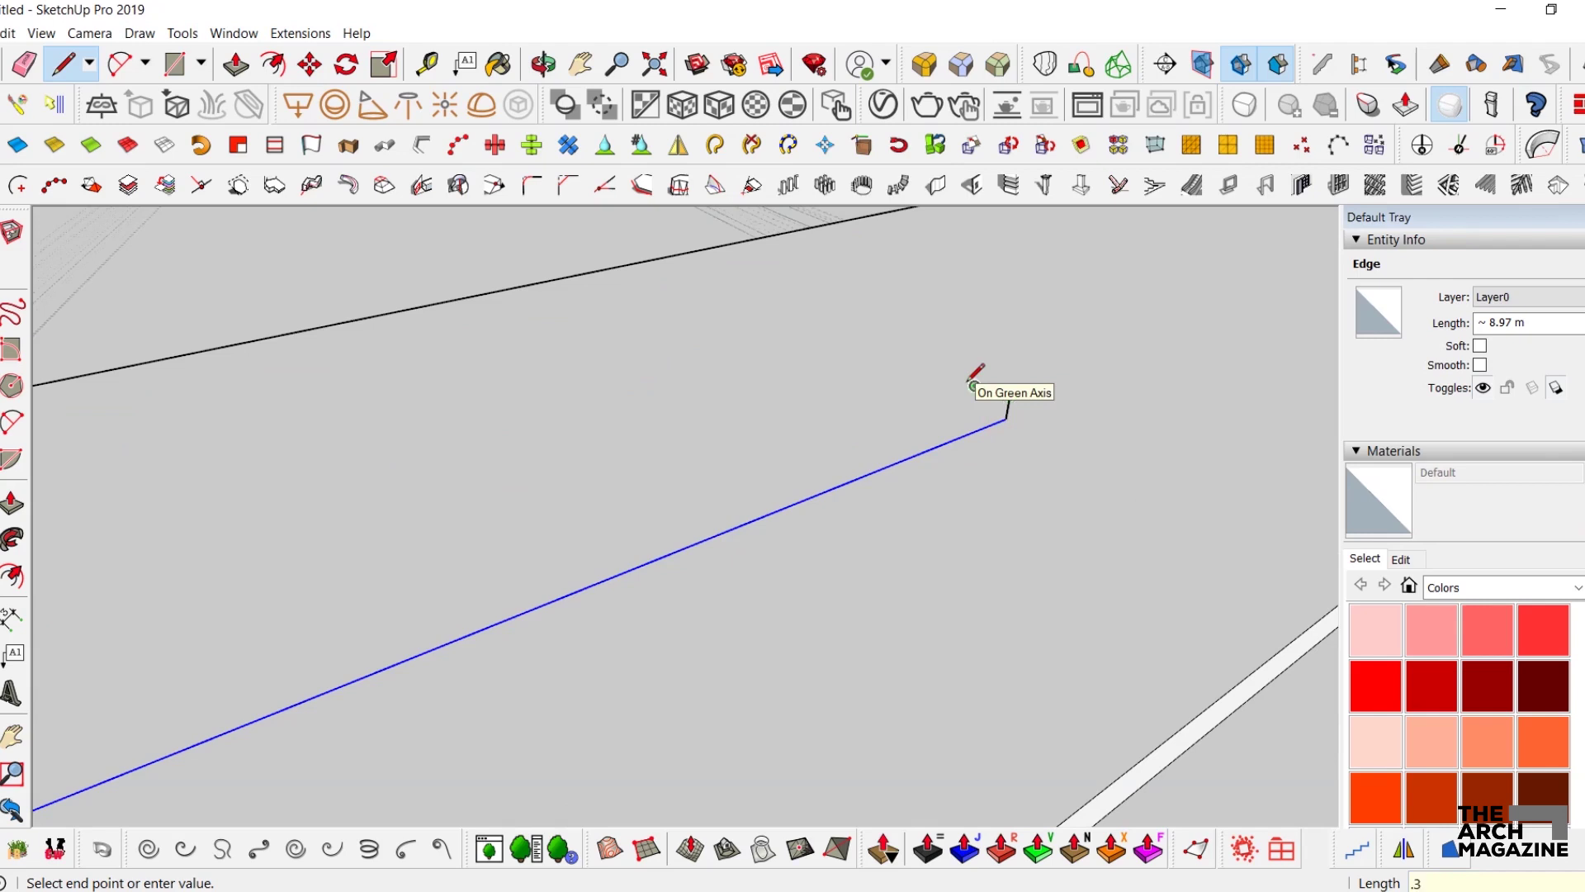
key(space)
middle_drag(974, 385, 963, 380)
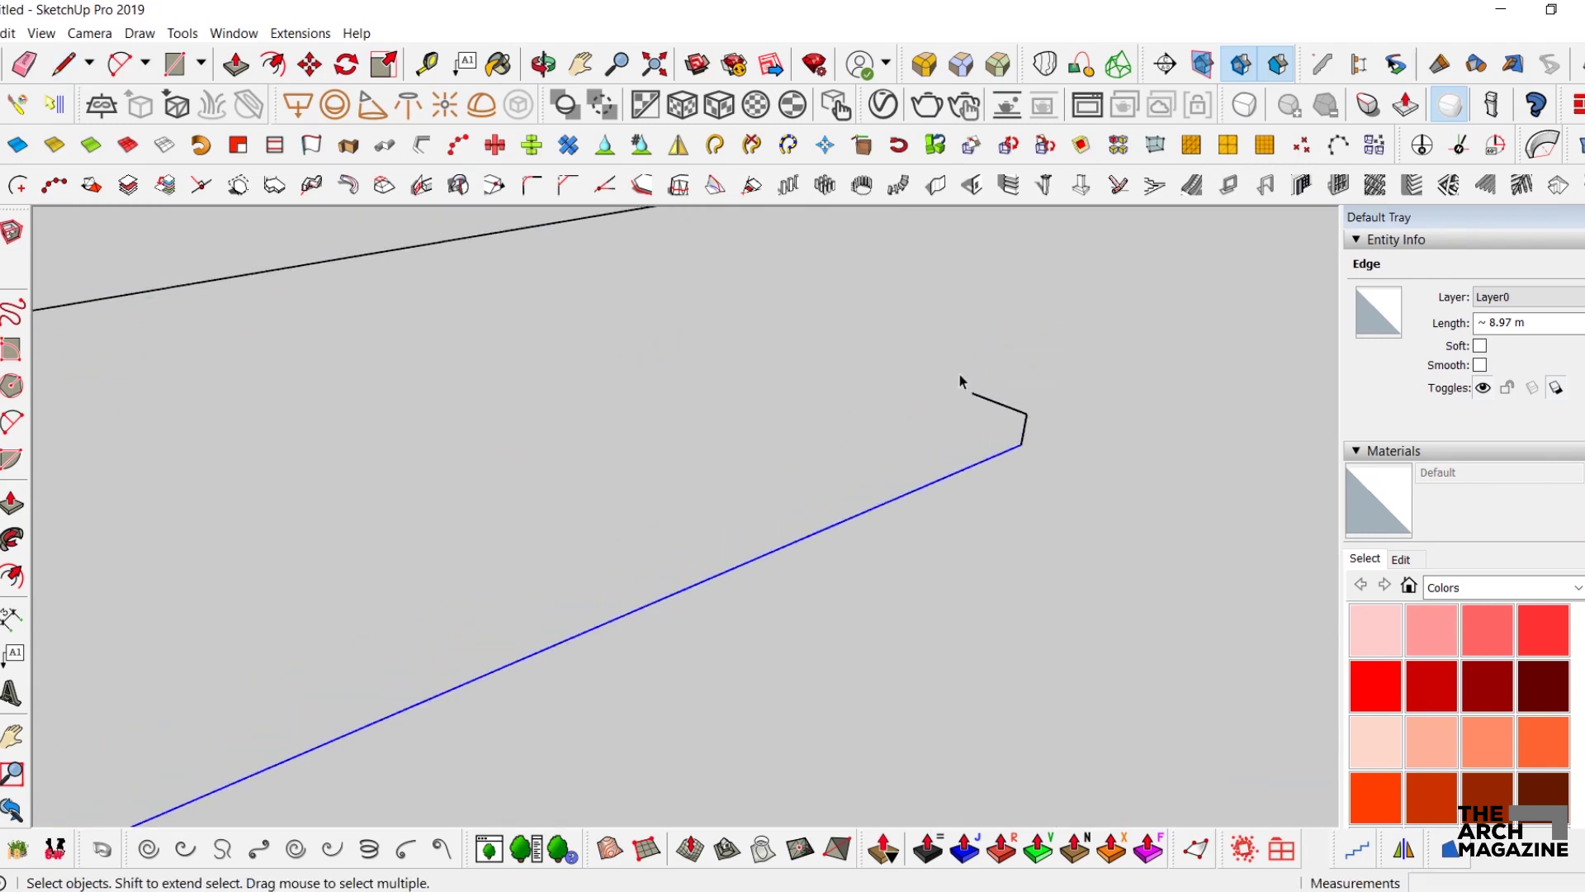
- Copy the riser and tread to the end of the first step and array the copy 6 times
key(m)
key(ctrl)
click(1022, 445)
click(974, 390)
text(6c)
key(BackSpace)
text(x)
key(Return)
key(space)
- Close the stair profile with a vertical line down from the top step and a base line to the first riser
scroll(920, 421, down, 4)
mouse_move(735, 398)
middle_down()
mouse_move(812, 373)
mouse_move(857, 384)
middle_up()
key(l)
click(818, 344)
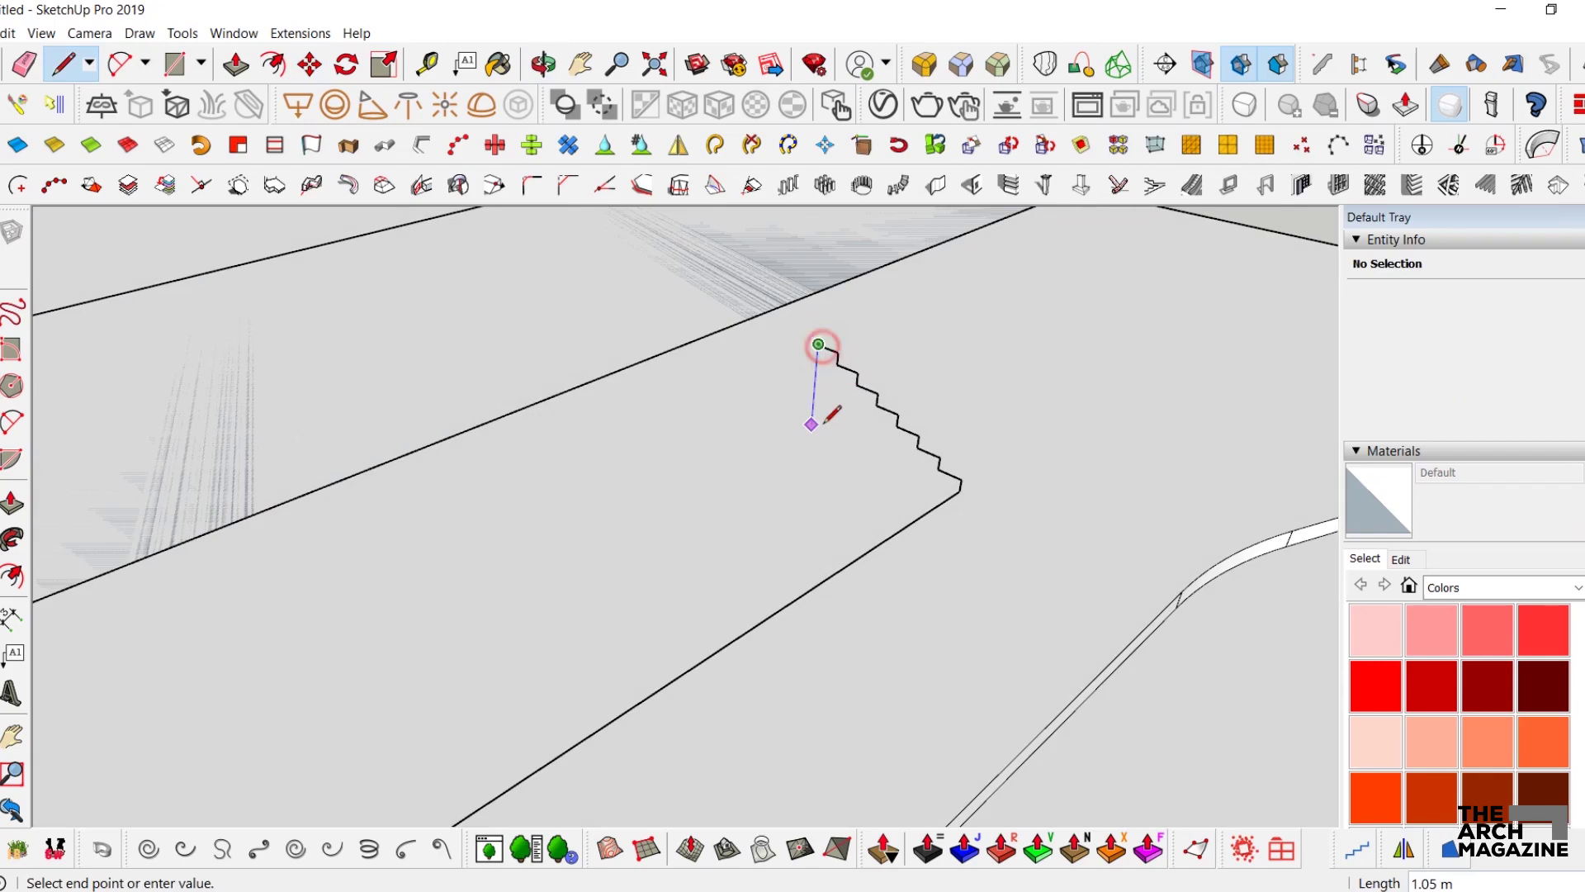
click(959, 490)
key(space)
- Extrude the closed stair profile along the guide line to its far end, about 8.97 m
scroll(951, 479, down, 1)
key(p)
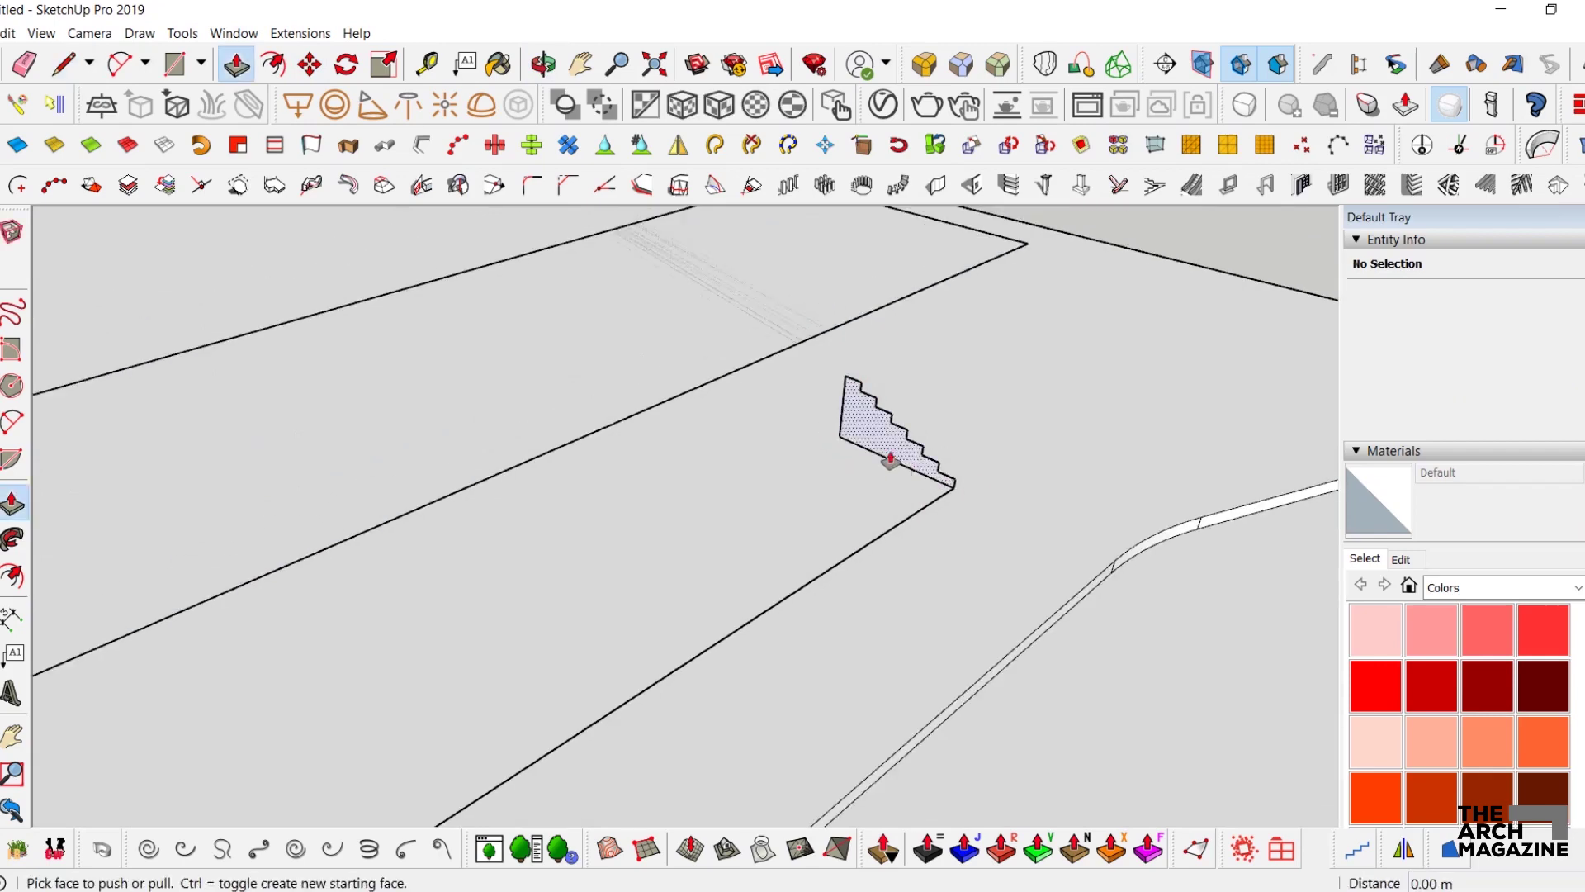
drag(888, 459, 884, 447)
shift+middle_drag(747, 626, 874, 445)
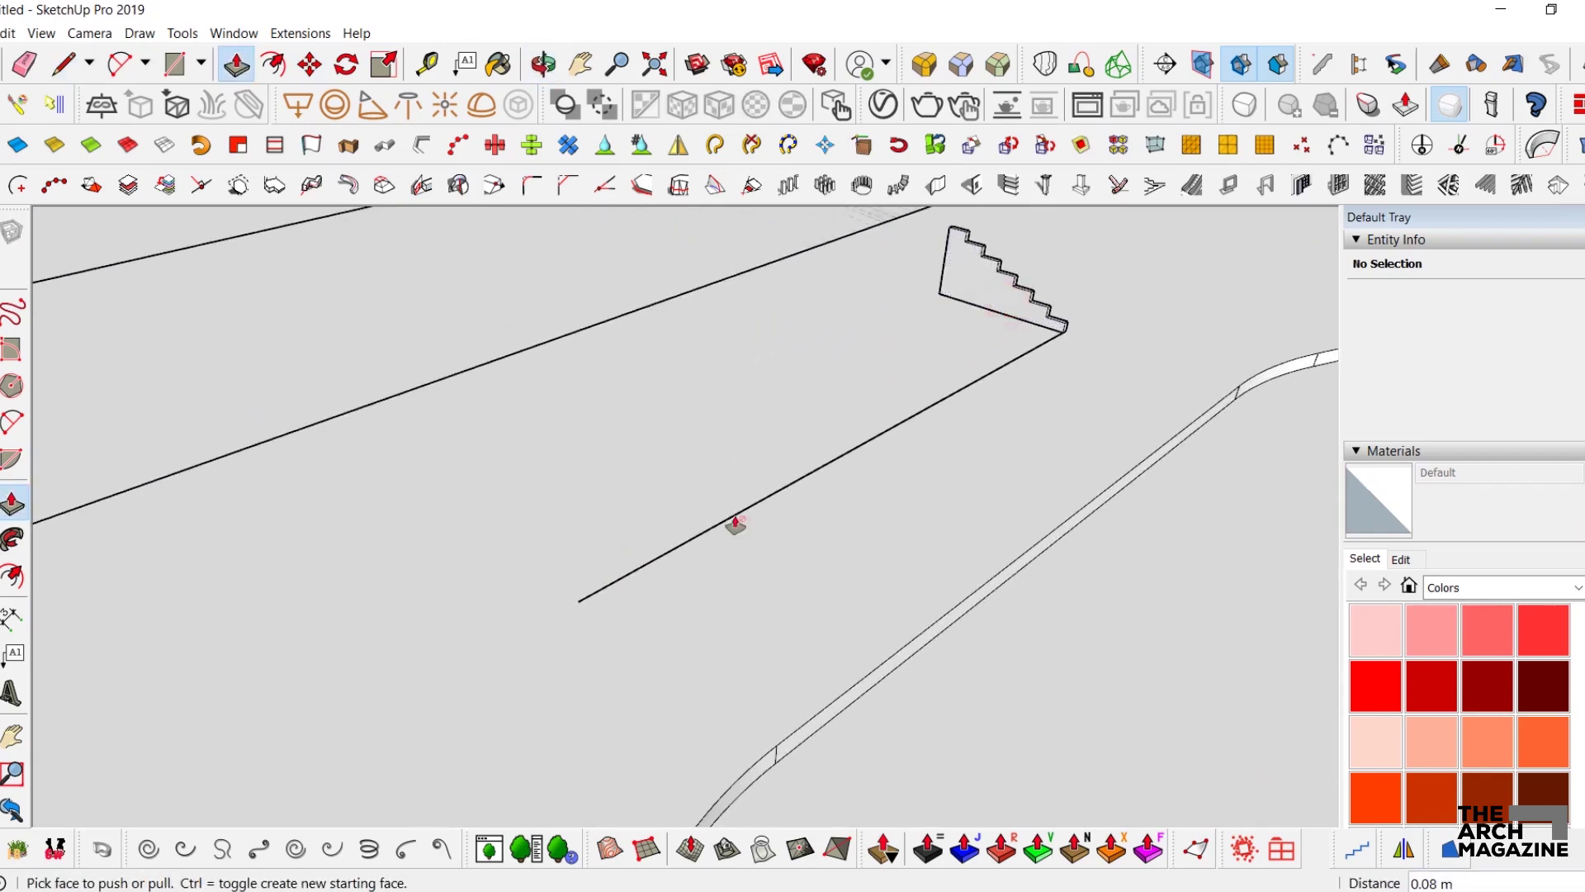
drag(1014, 307, 582, 606)
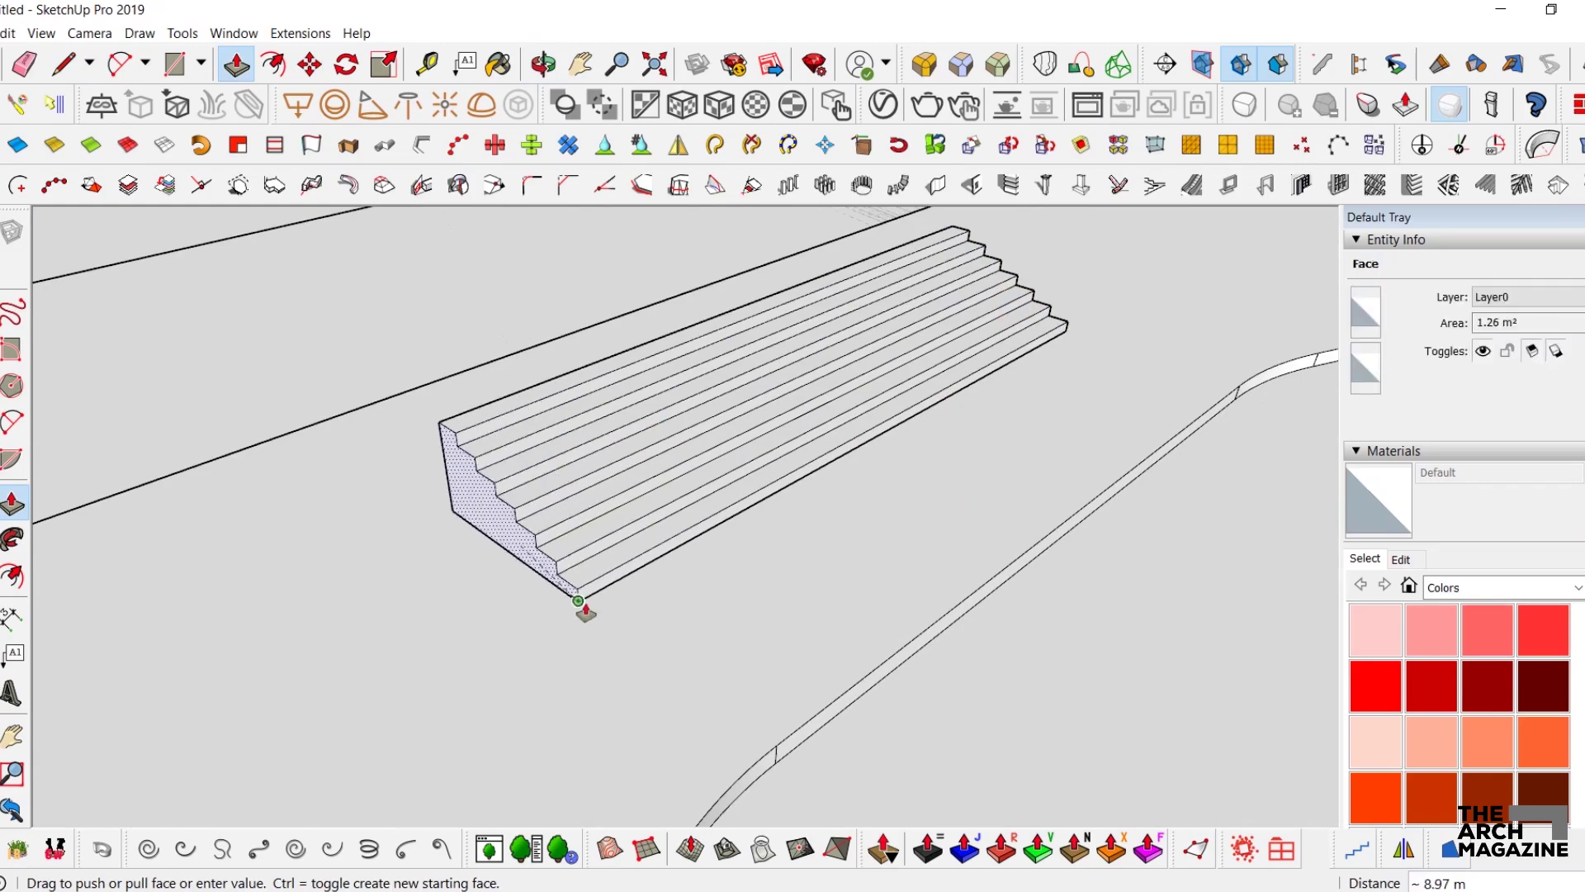
- Select the entire extruded stair and scale it down in height
key(space)
scroll(763, 570, down, 2)
middle_drag(763, 570, 736, 531)
scroll(692, 504, down, 1)
triple_click(692, 503)
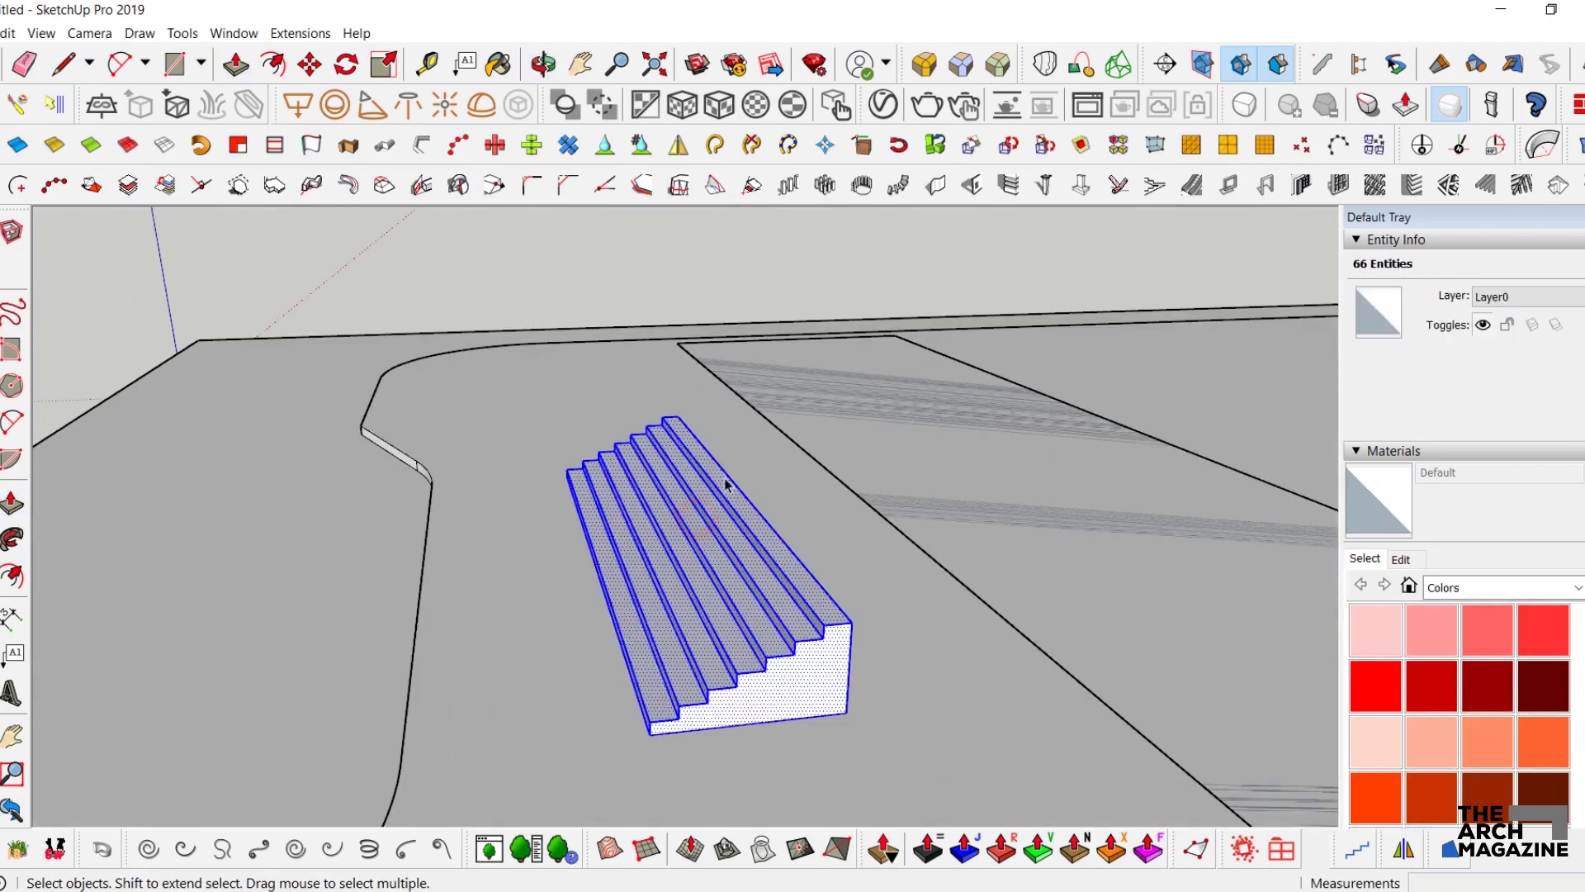
key(a)
key(s)
drag(673, 494, 669, 552)
key(space)
middle_drag(706, 555, 677, 510)
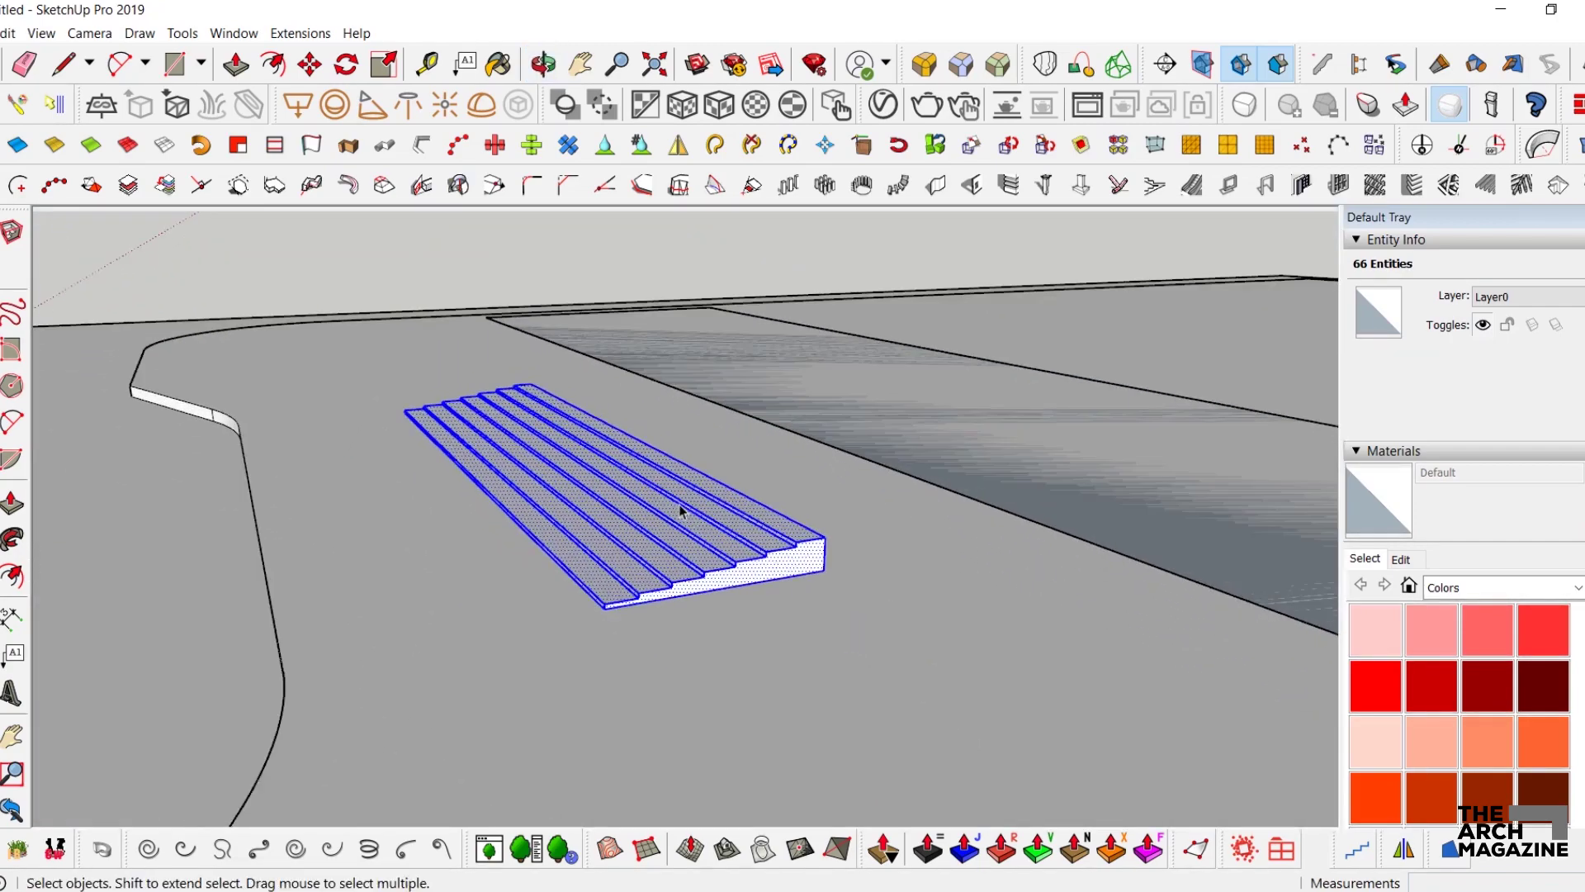
- Group the scaled stair geometry
scroll(678, 509, up, 2)
right_click(697, 529)
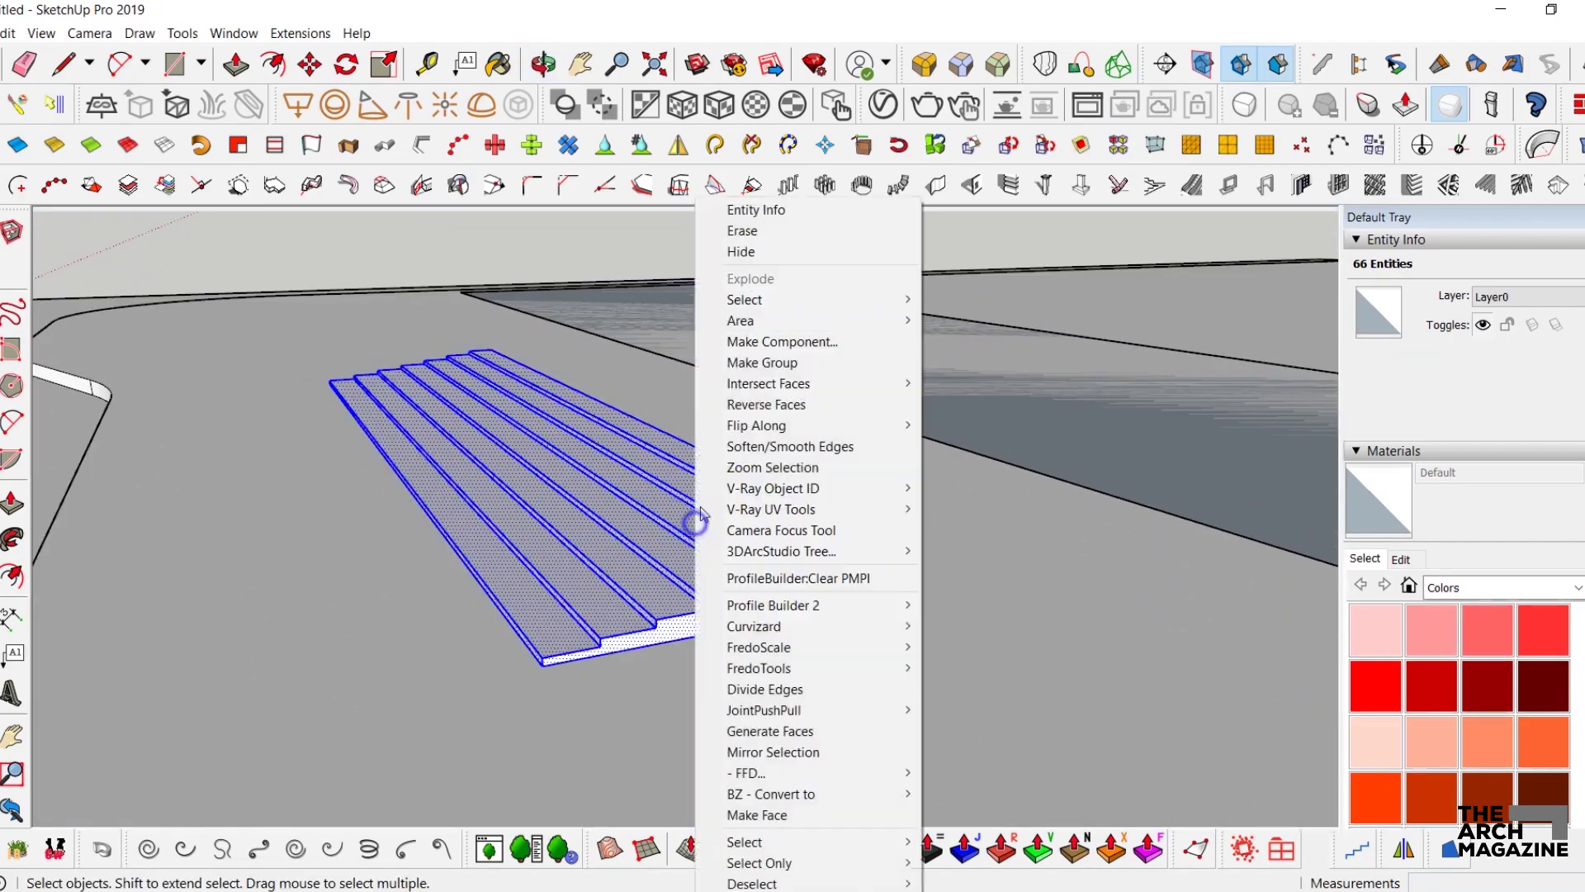
click(753, 369)
middle_drag(753, 369, 978, 369)
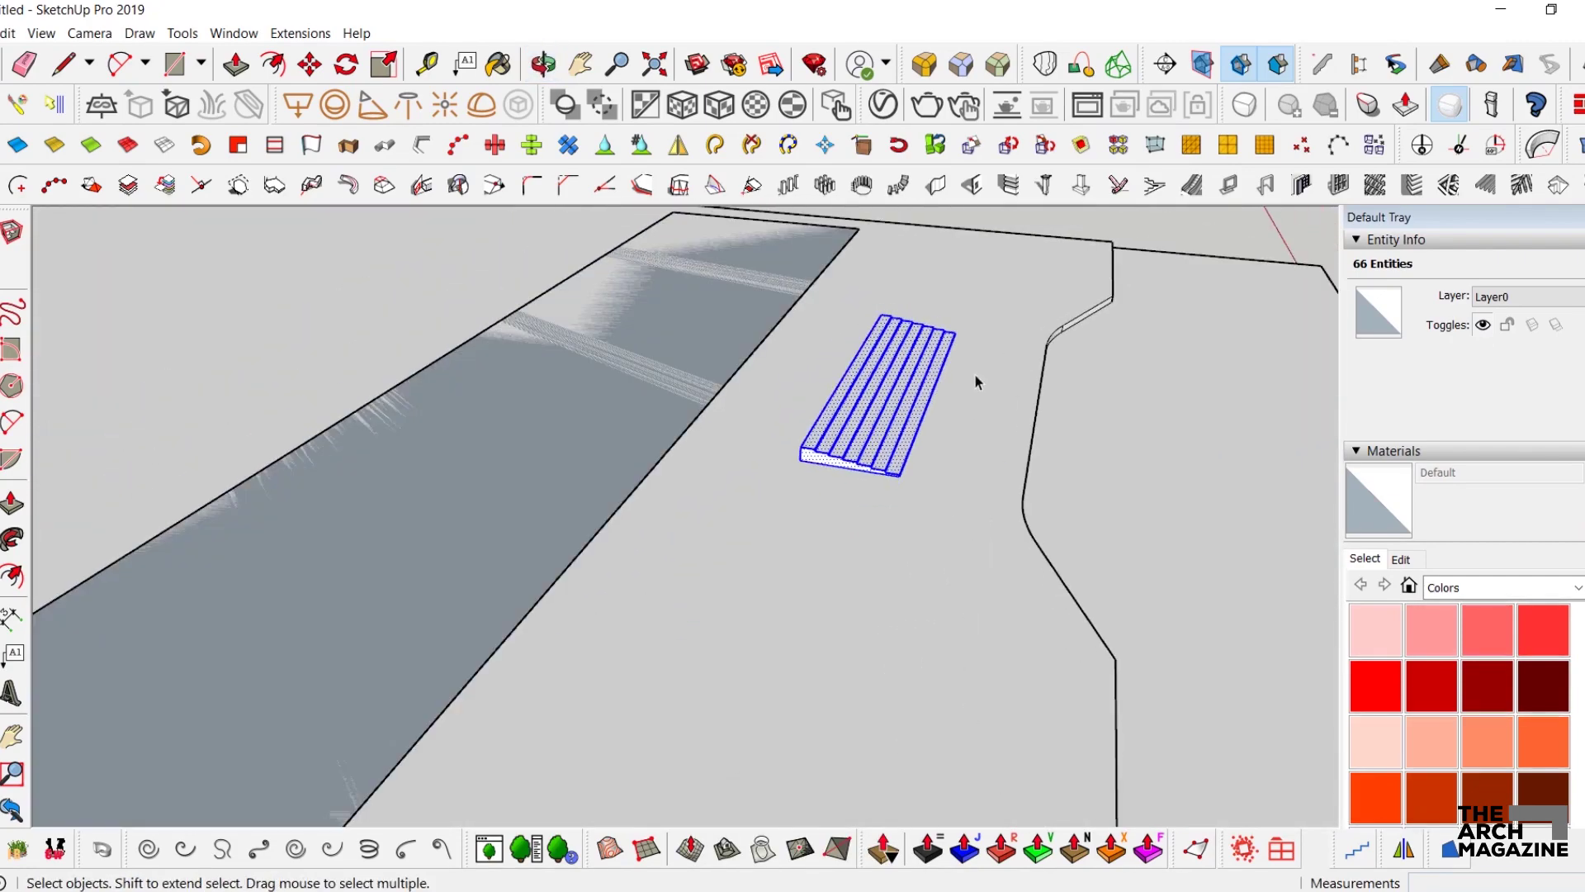
- Draw an upper platform outline from one rear corner of the stair around the site and back to its other rear corner
click(690, 400)
scroll(795, 458, down, 1)
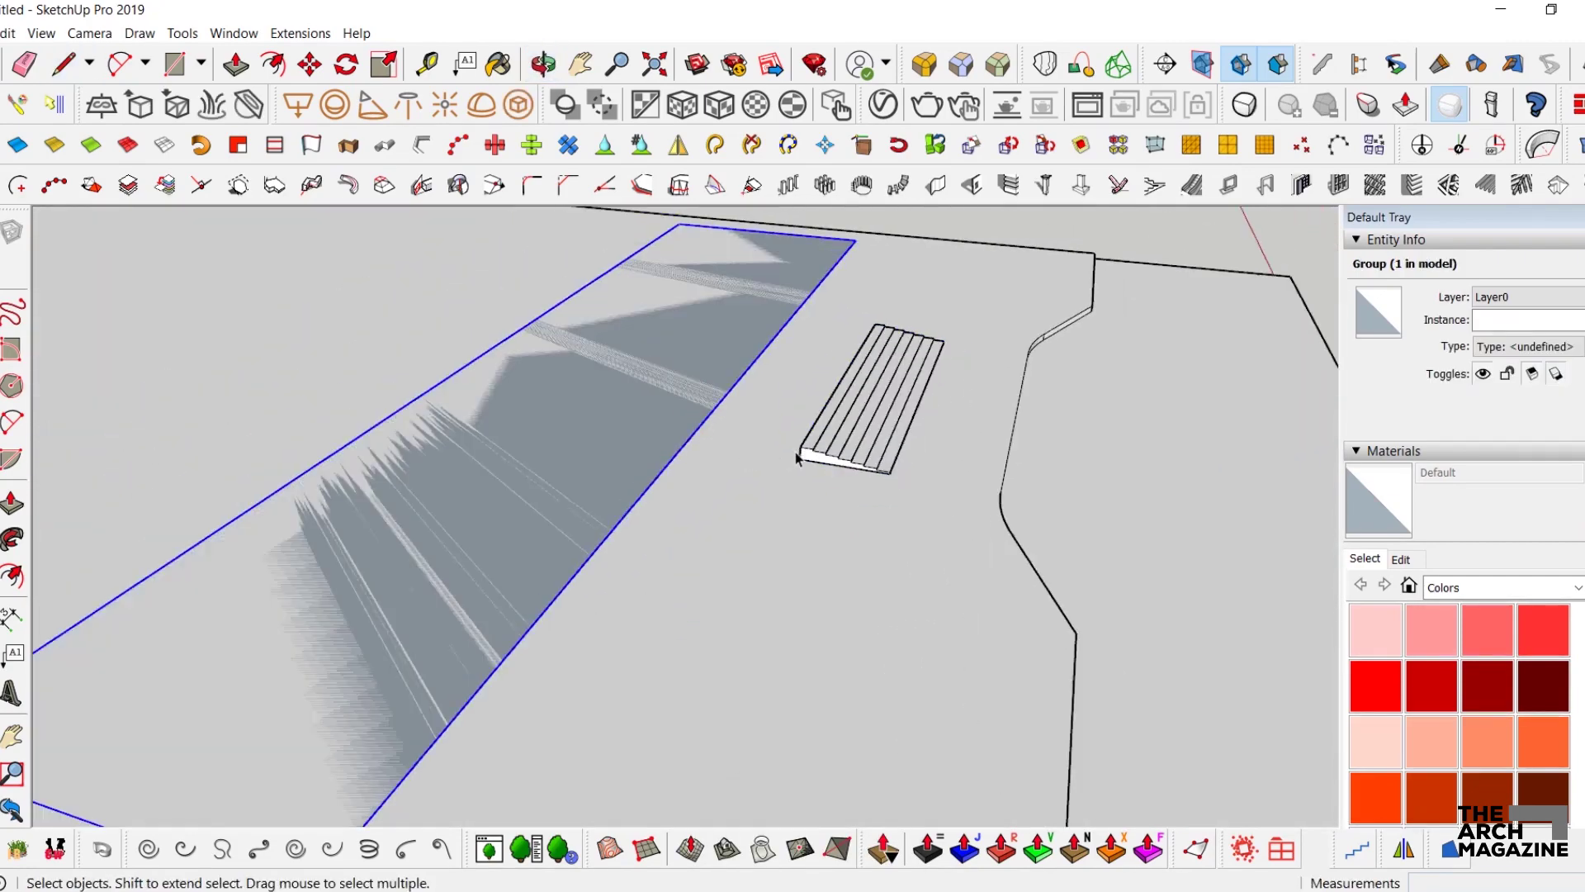
key(l)
click(800, 456)
scroll(800, 456, down, 5)
scroll(726, 559, up, 2)
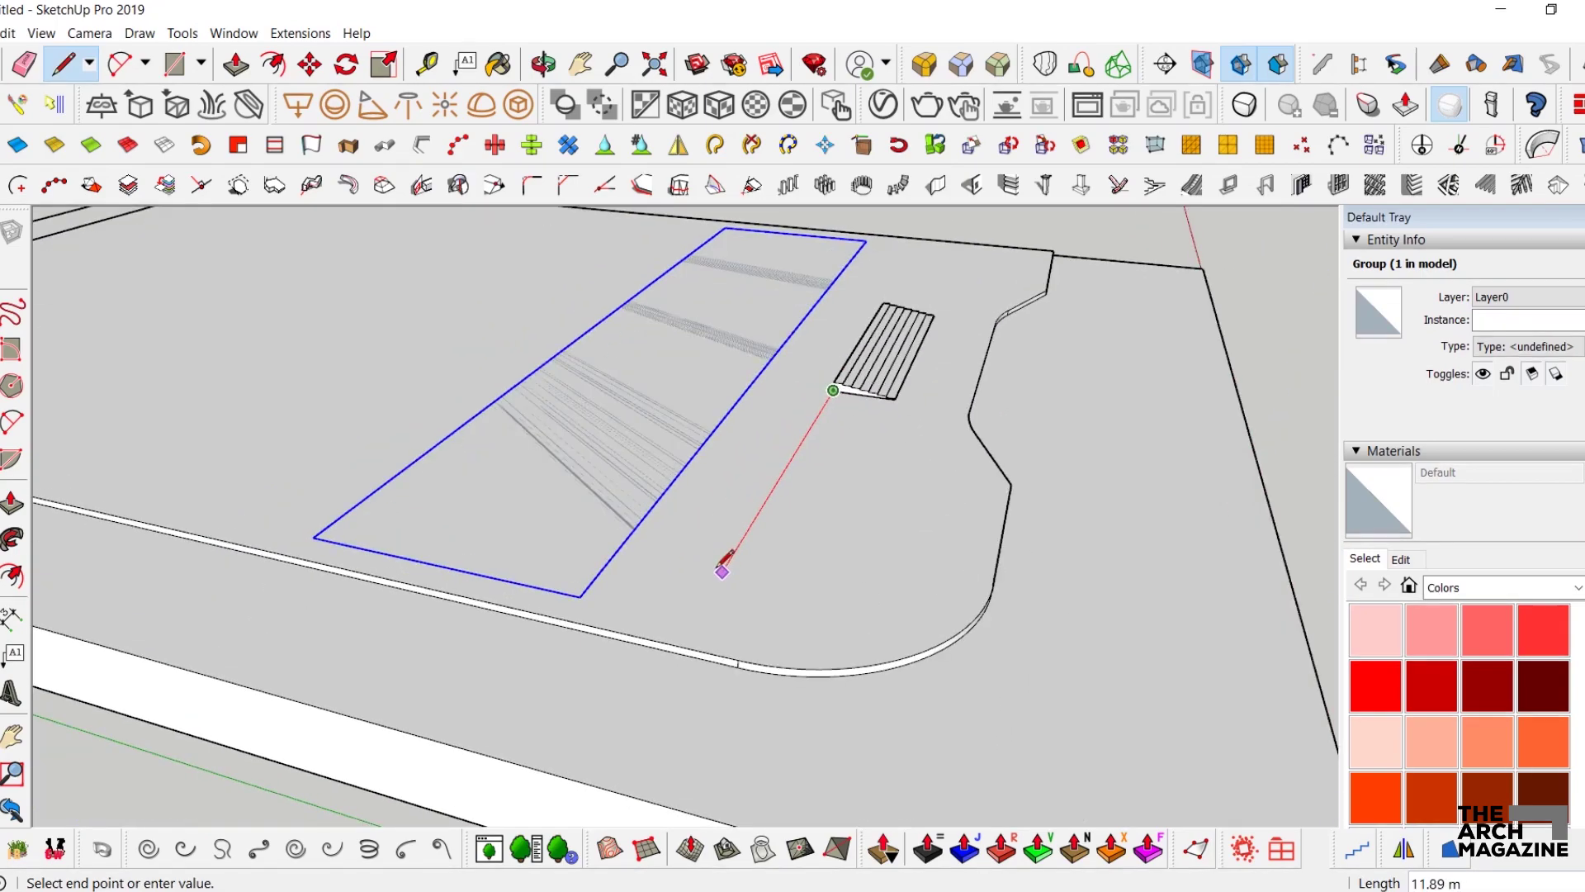
shift+middle_drag(437, 512, 820, 631)
shift+middle_drag(252, 517, 1015, 619)
middle_drag(625, 621, 672, 439)
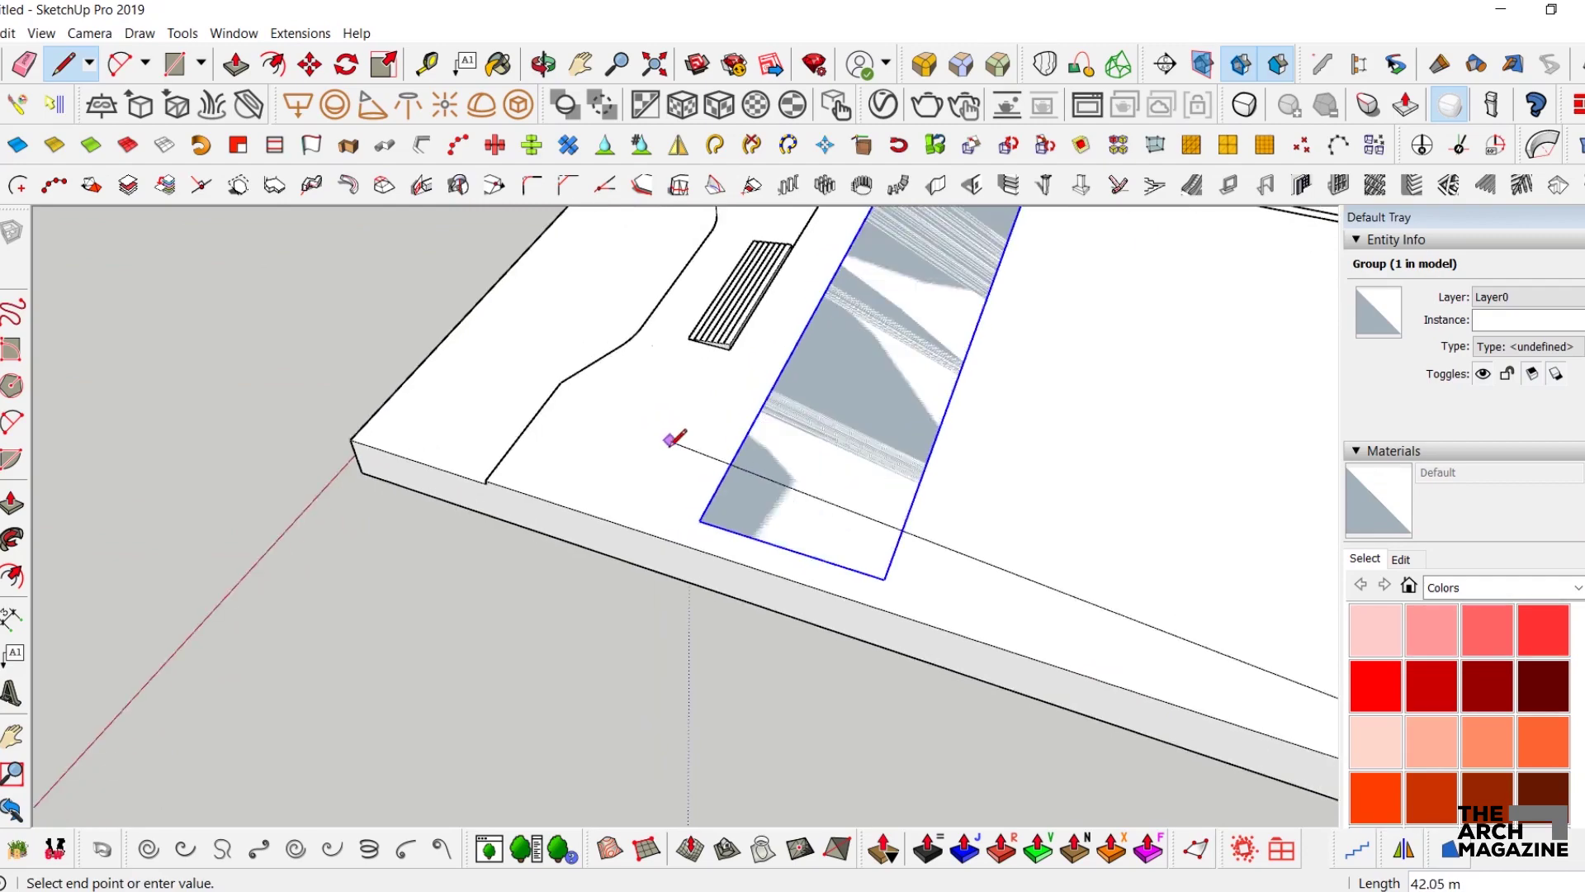
click(630, 508)
scroll(728, 350, up, 1)
click(728, 350)
key(space)
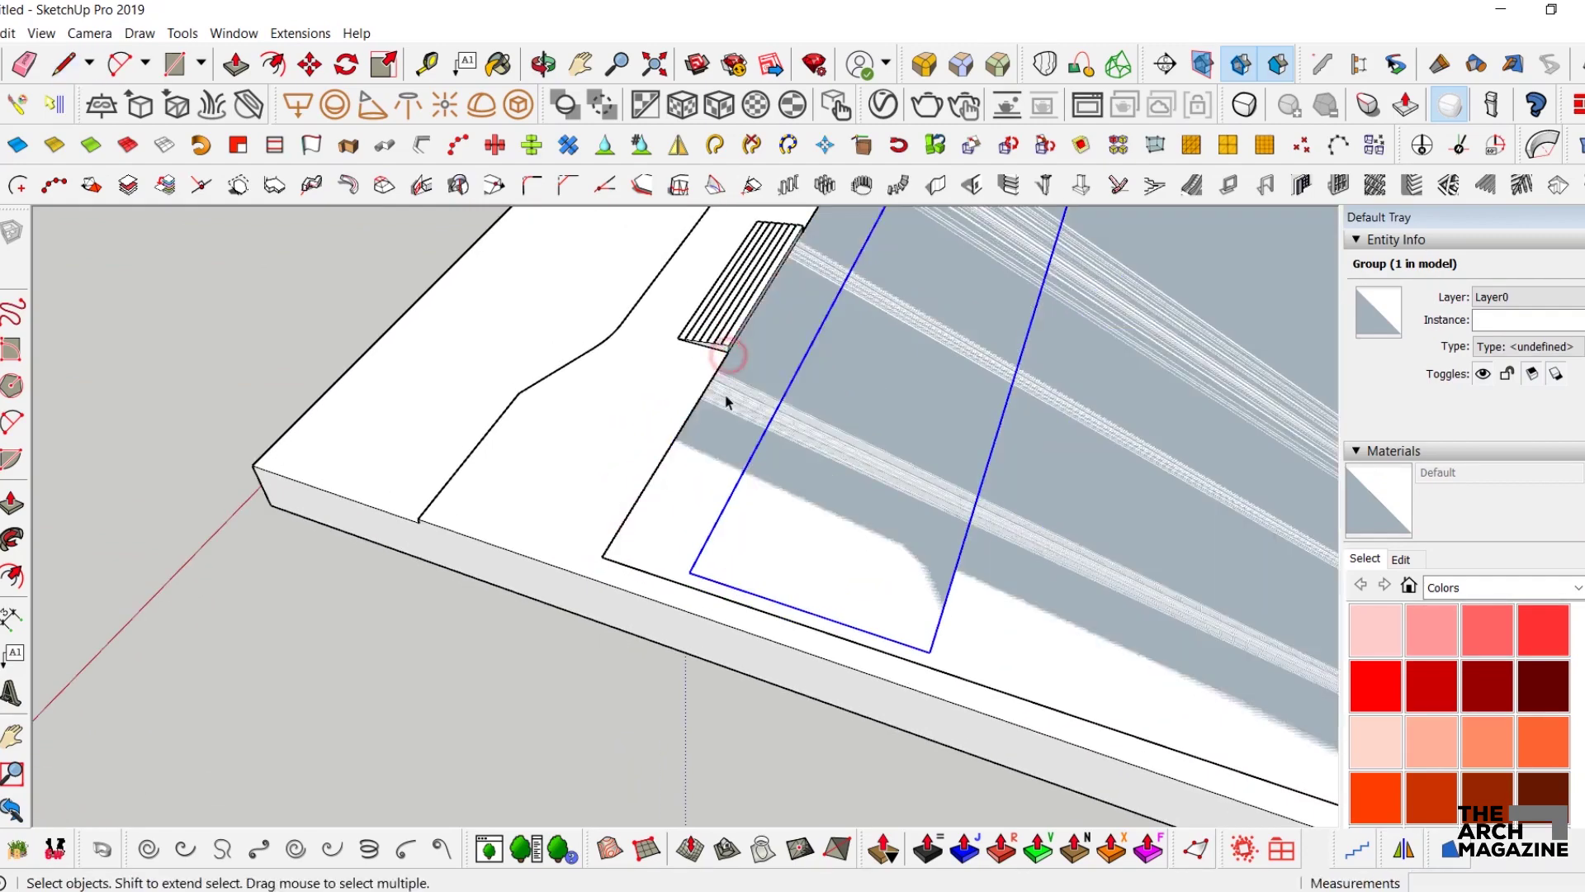
- Push/Pull the outlined platform face to the height of the stair's top and erase the leftover edge where it meets the stair
middle_drag(726, 400, 764, 341)
scroll(709, 343, up, 3)
key(p)
click(665, 336)
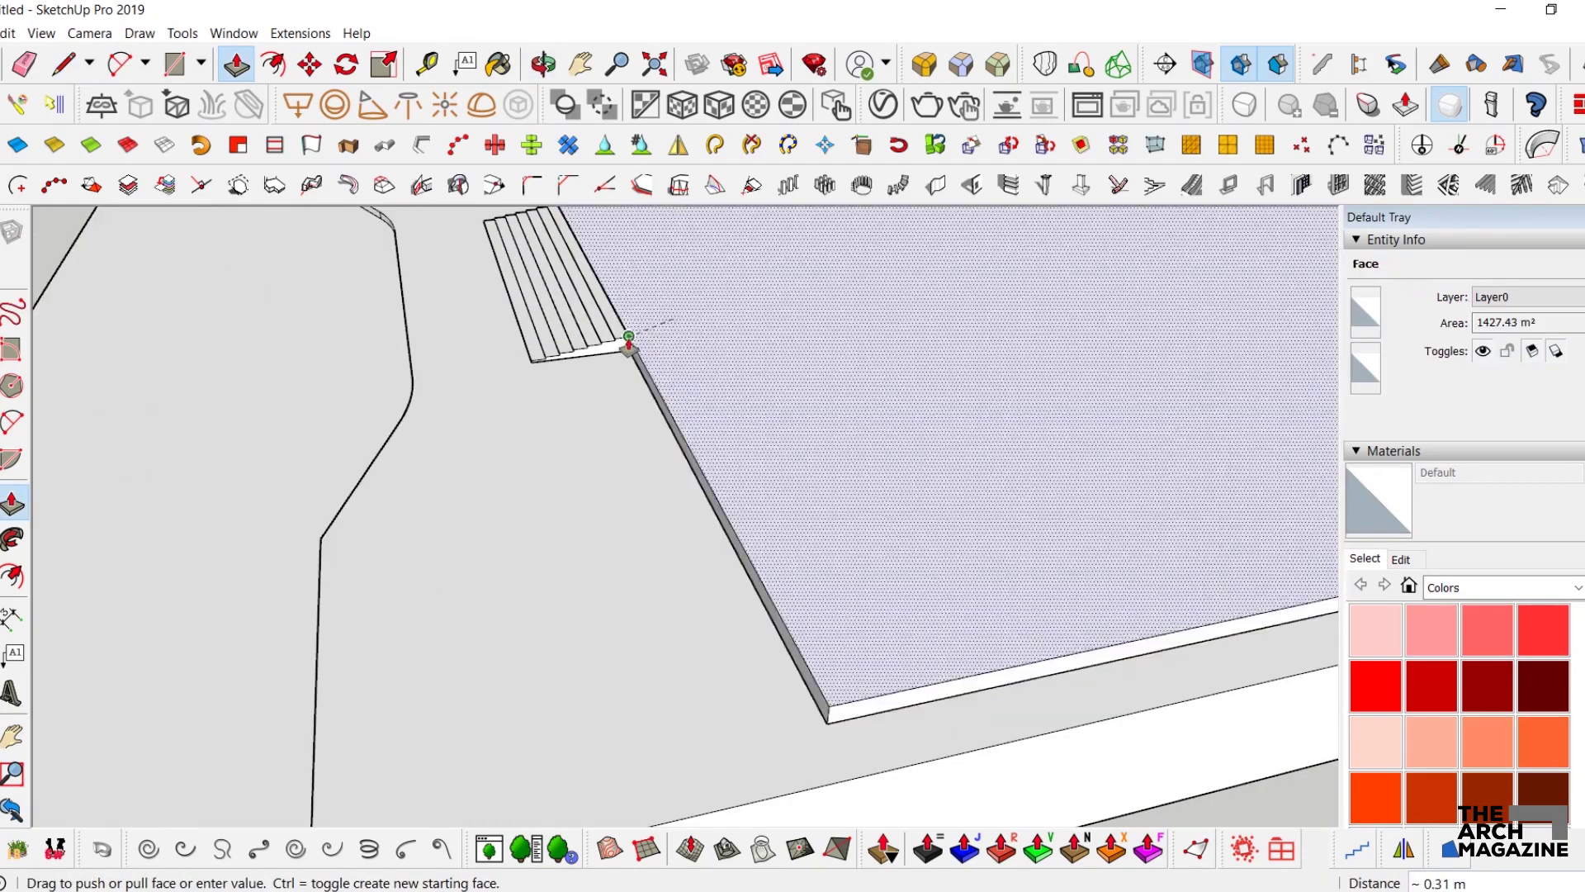
click(629, 338)
key(space)
key(e)
mouse_move(627, 383)
middle_down()
mouse_move(605, 290)
mouse_move(680, 319)
mouse_move(743, 315)
mouse_move(748, 413)
middle_up()
click(589, 320)
- Select the raised upper platform and make it a group
key(space)
click(703, 325)
right_click(703, 328)
scroll(747, 408, down, 5)
drag(300, 287, 927, 566)
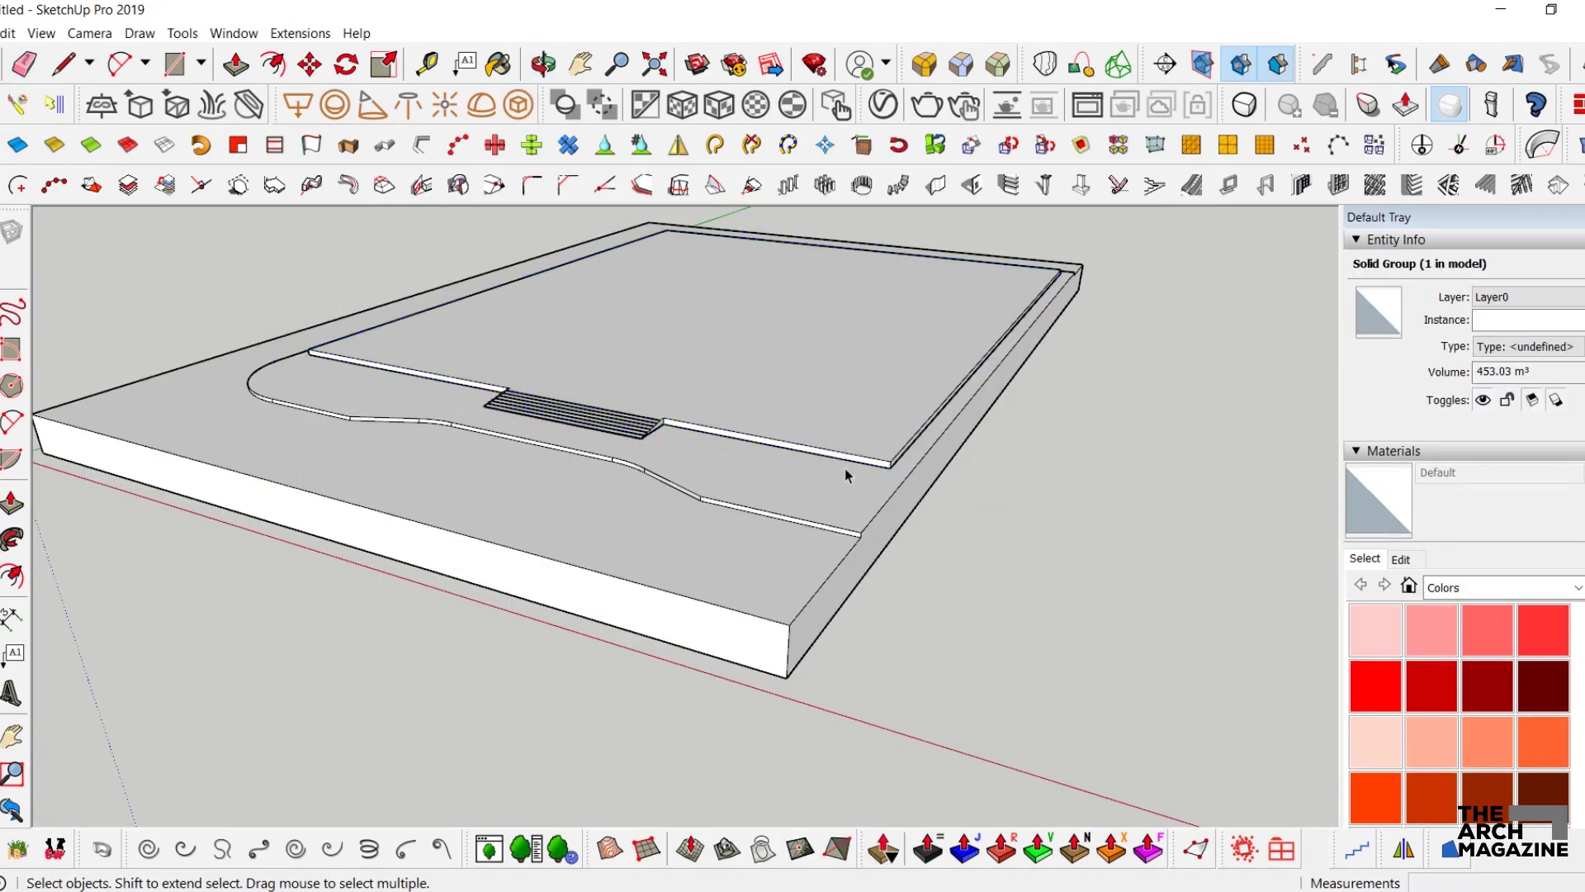
- Move the grouped building footprint up from the base to the top surface of the upper platform
scroll(845, 471, up, 5)
drag(630, 423, 1023, 624)
middle_drag(916, 508, 853, 485)
key(m)
key(space)
scroll(838, 452, down, 5)
drag(230, 248, 1024, 645)
scroll(811, 479, up, 3)
click(811, 478)
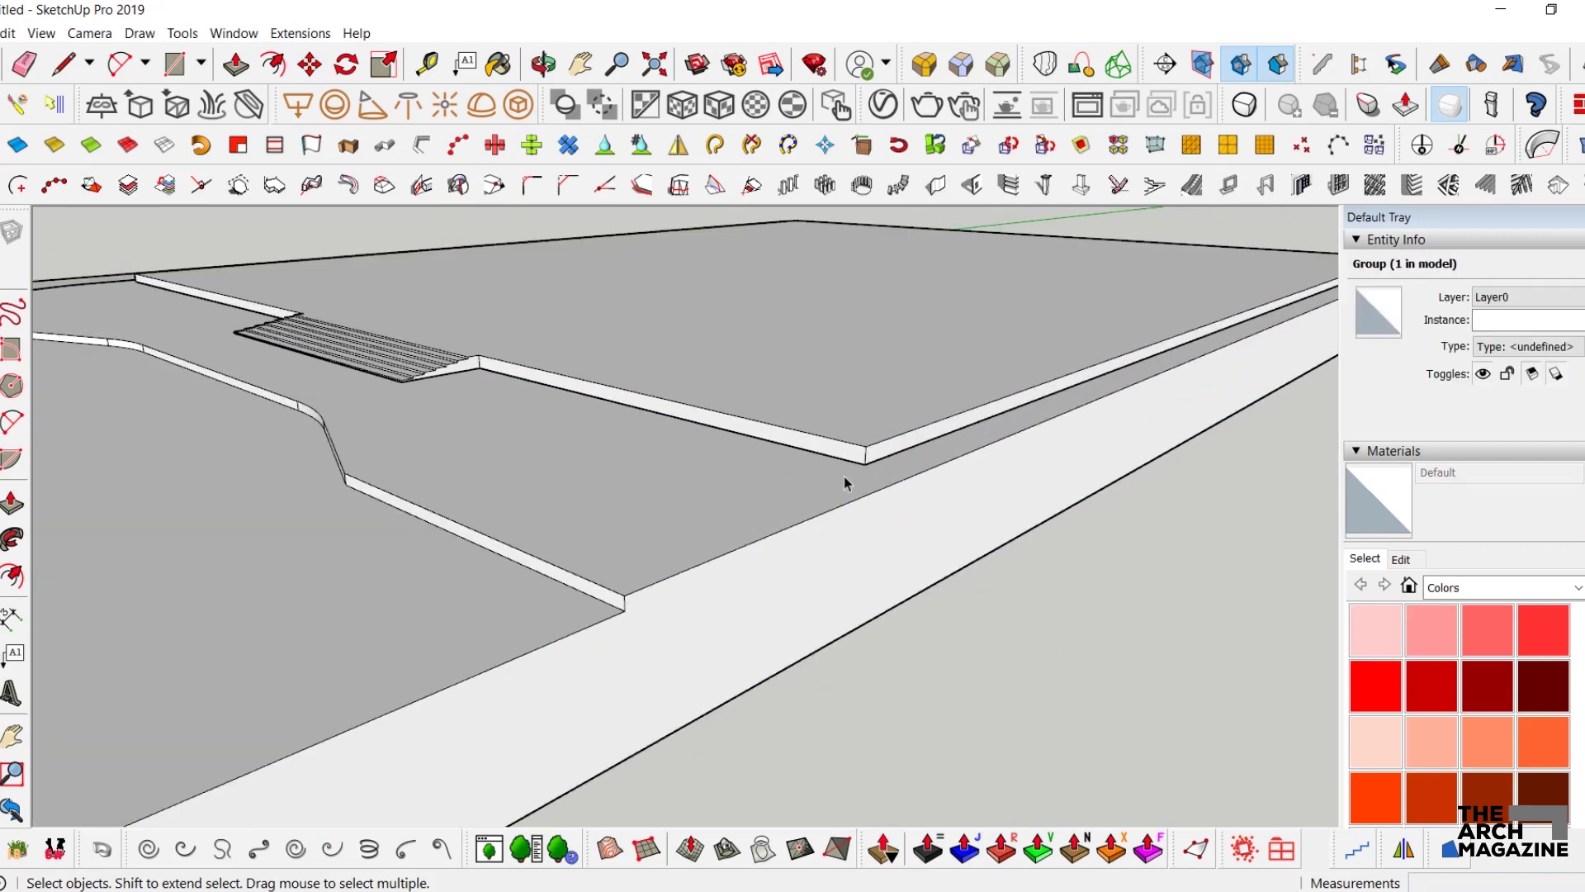
key(m)
click(867, 465)
click(866, 450)
key(space)
- Scale the building footprint about its center to shorten it slightly along its long side
scroll(829, 362, down, 2)
middle_drag(829, 362, 750, 463)
scroll(775, 565, down, 2)
key(s)
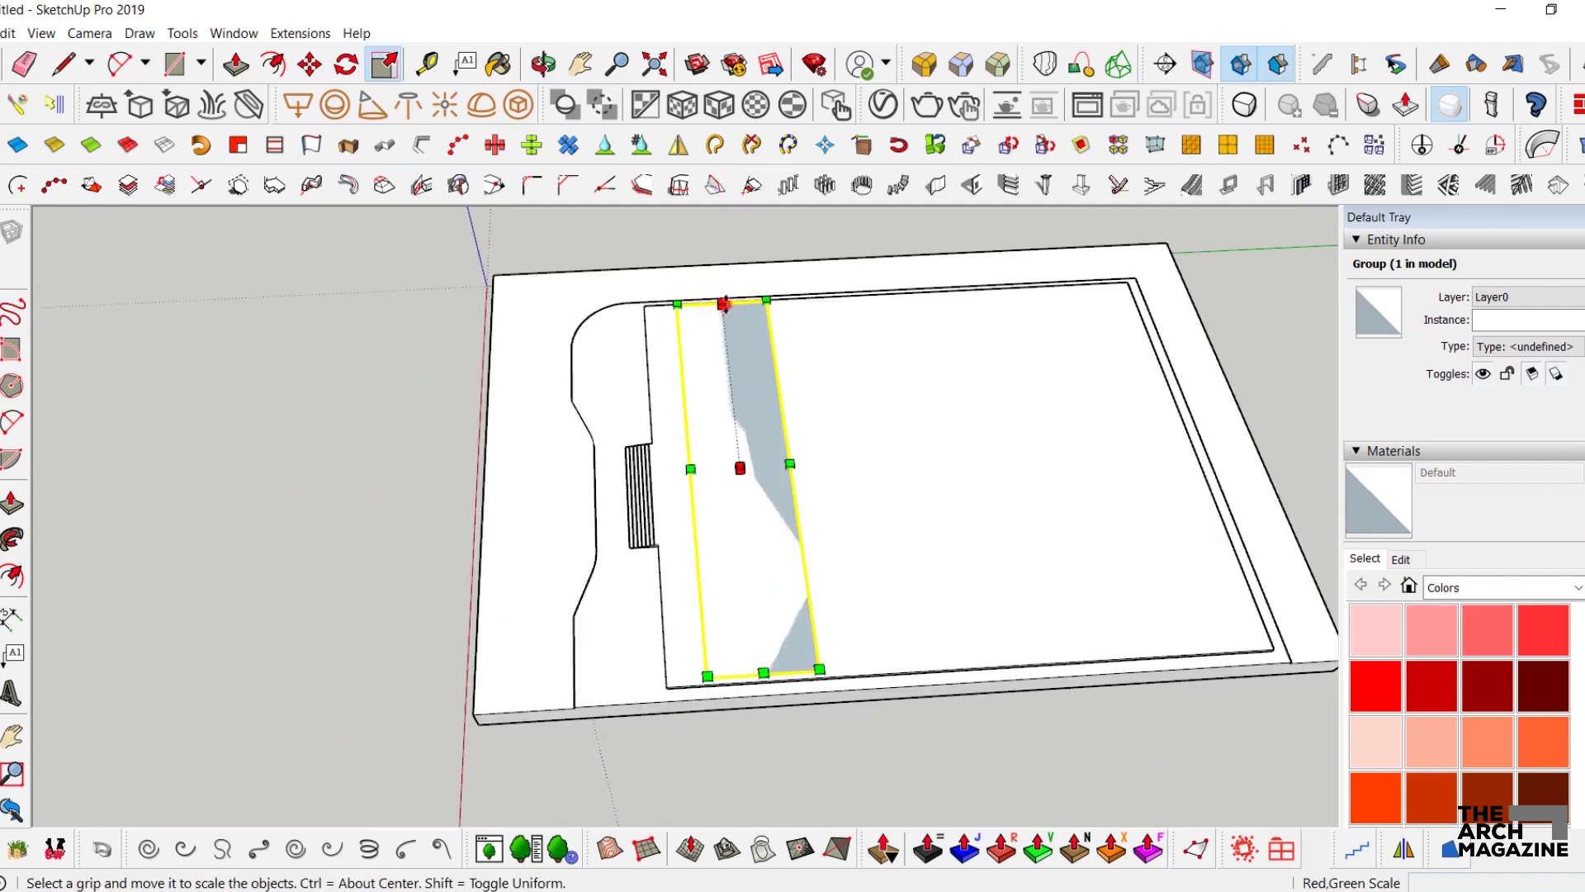
click(724, 303)
click(722, 315)
key(space)
middle_drag(743, 468, 894, 400)
scroll(672, 409, up, 3)
middle_drag(661, 576, 740, 486)
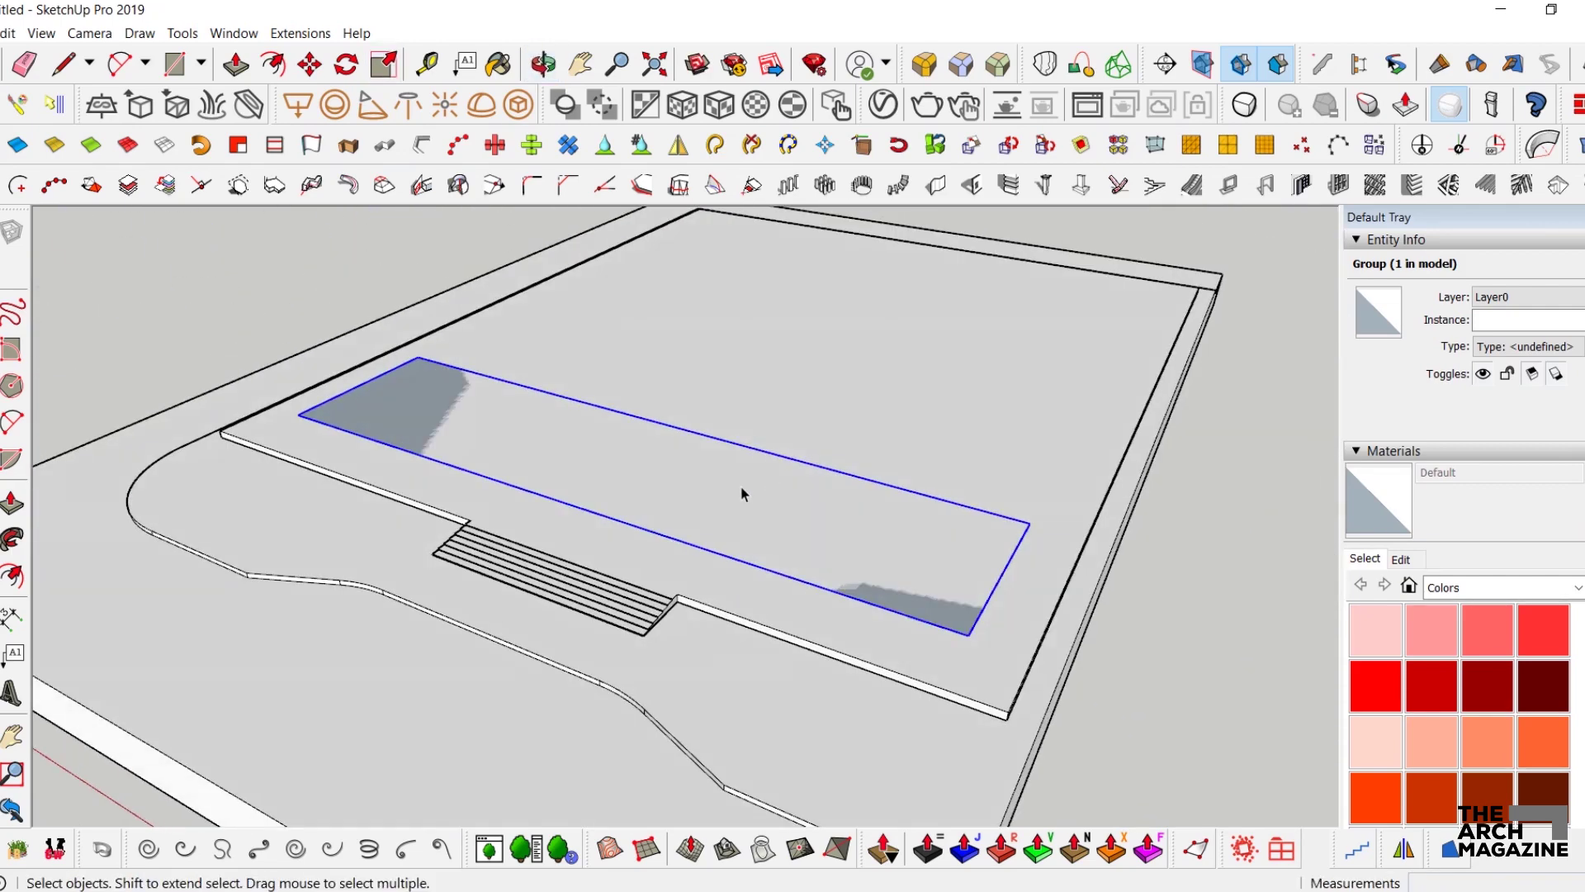
- Open the footprint group and extrude its face upward into a building block
double_click(742, 489)
key(p)
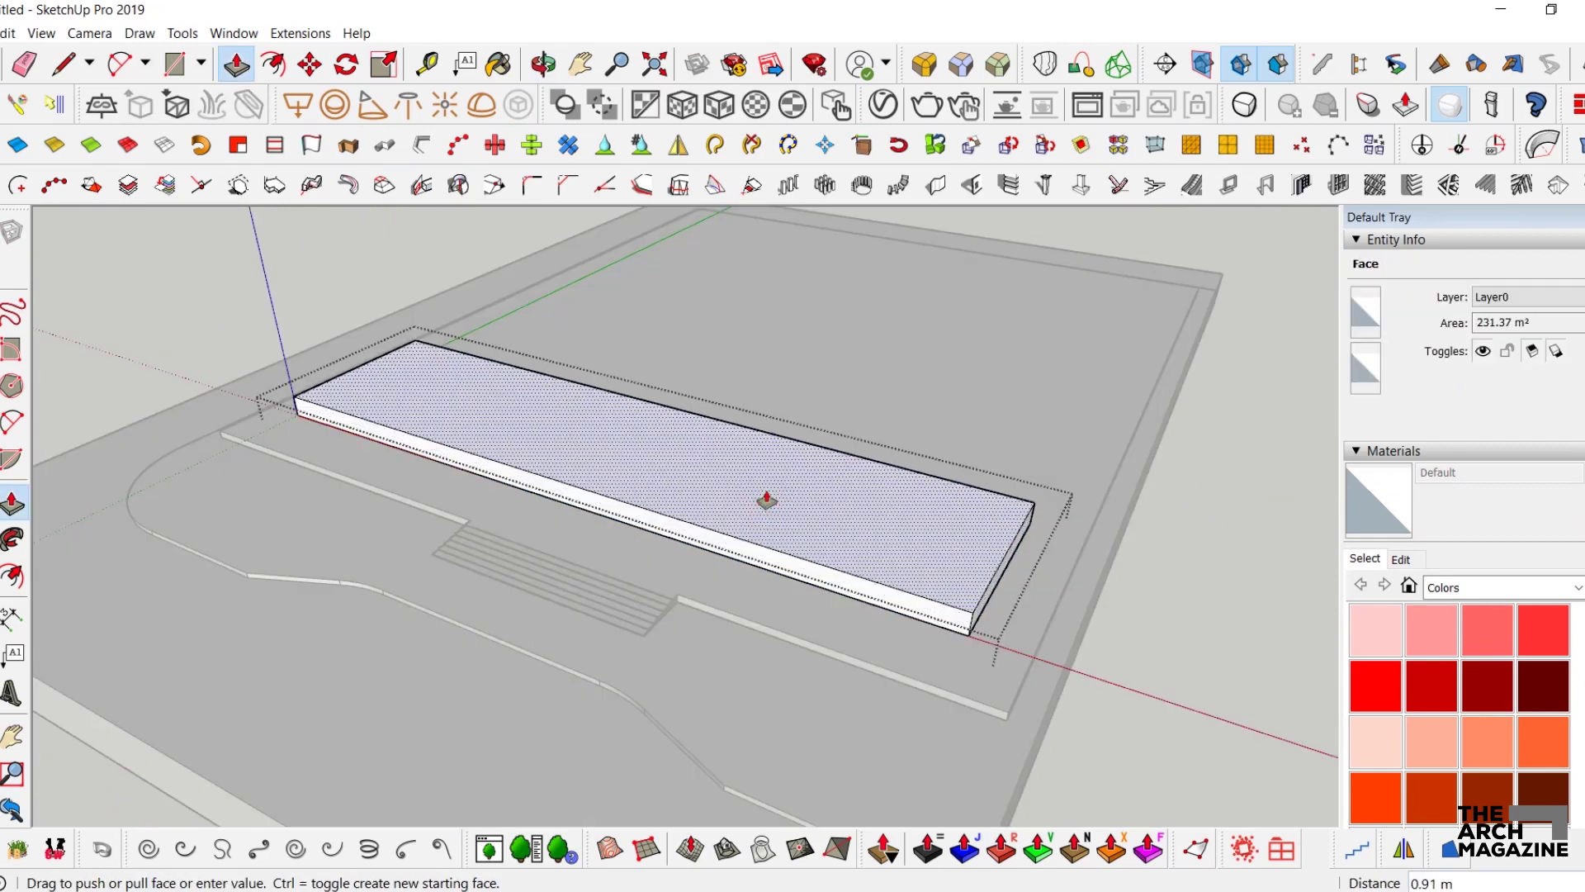
key(Return)
middle_drag(536, 487, 778, 478)
key(space)
- Draw a rectangular entrance outline at the base of the building's front face, behind the stair
key(l)
scroll(724, 479, up, 1)
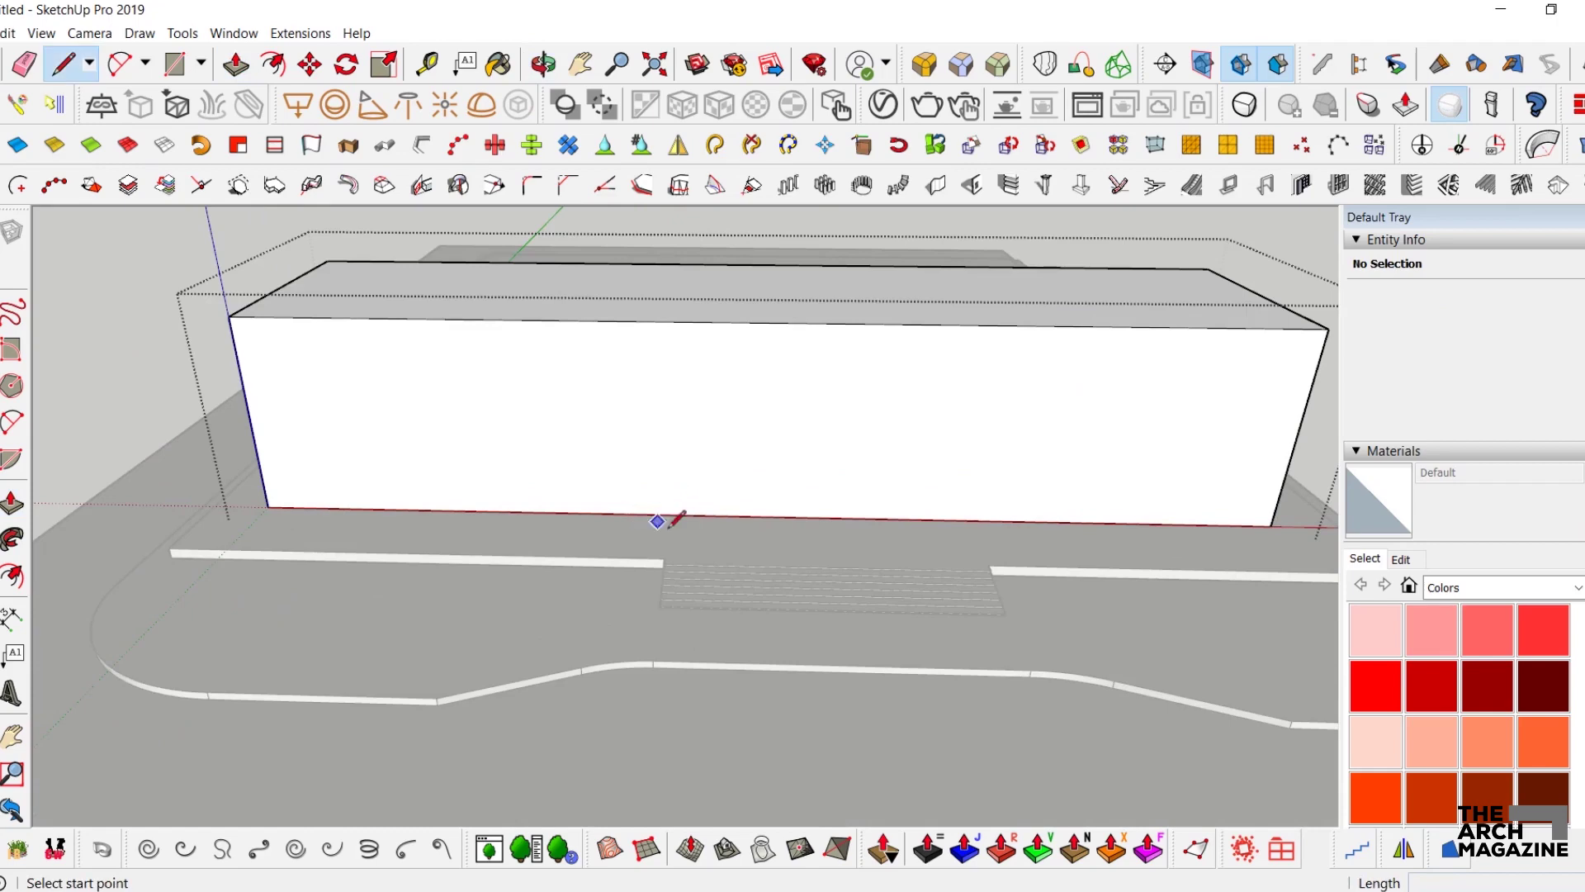
click(592, 512)
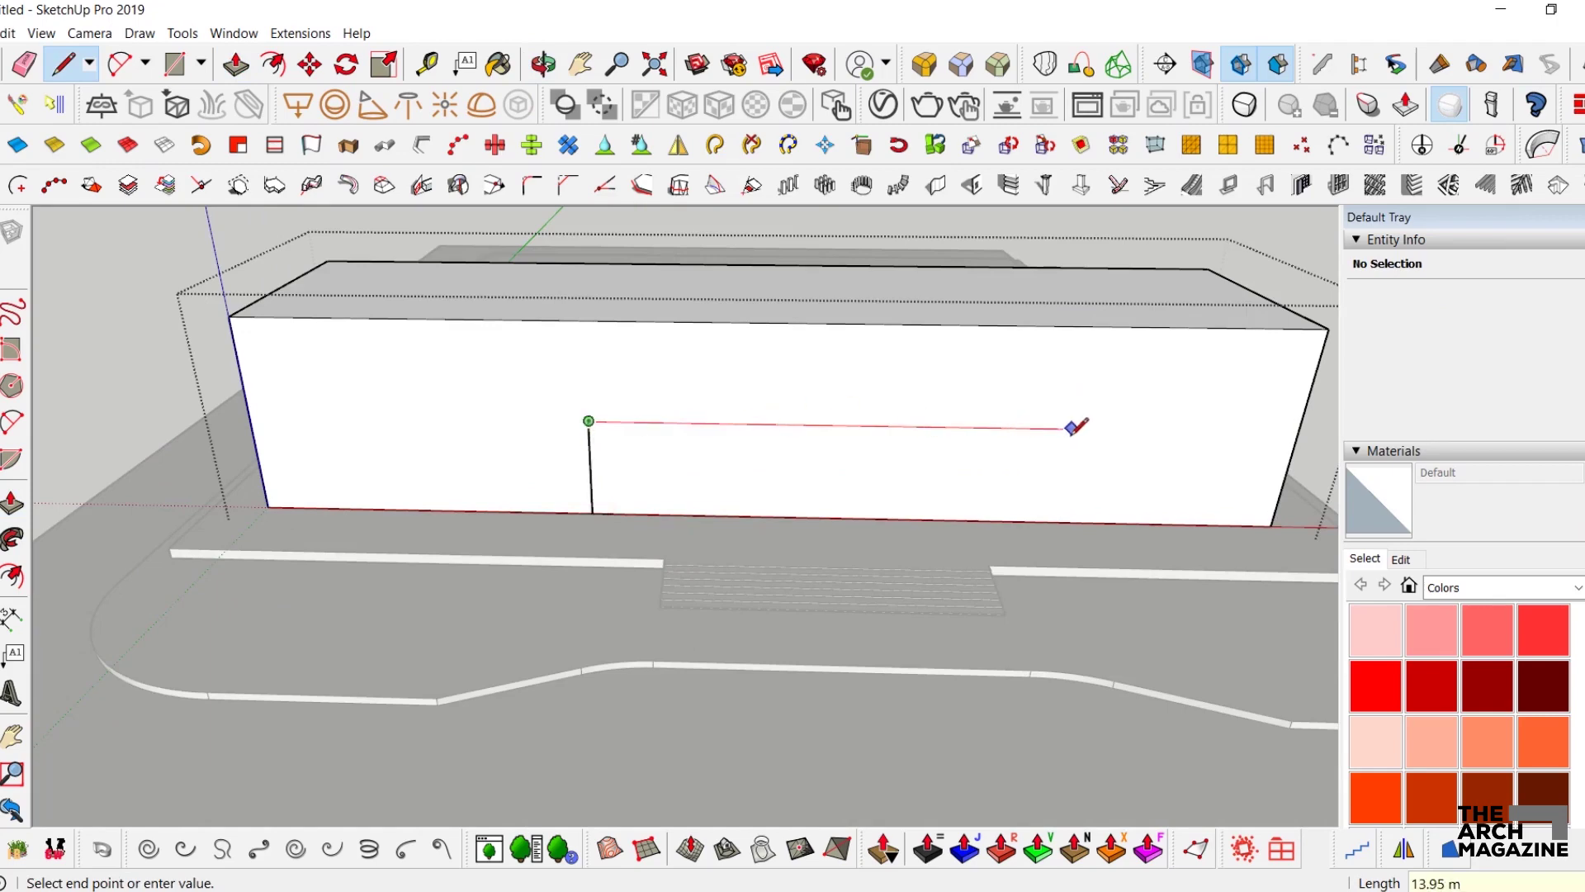
click(1014, 427)
click(1002, 513)
- Push the entrance outline through the full depth of the building to cut a passage
key(p)
middle_drag(1002, 512, 853, 492)
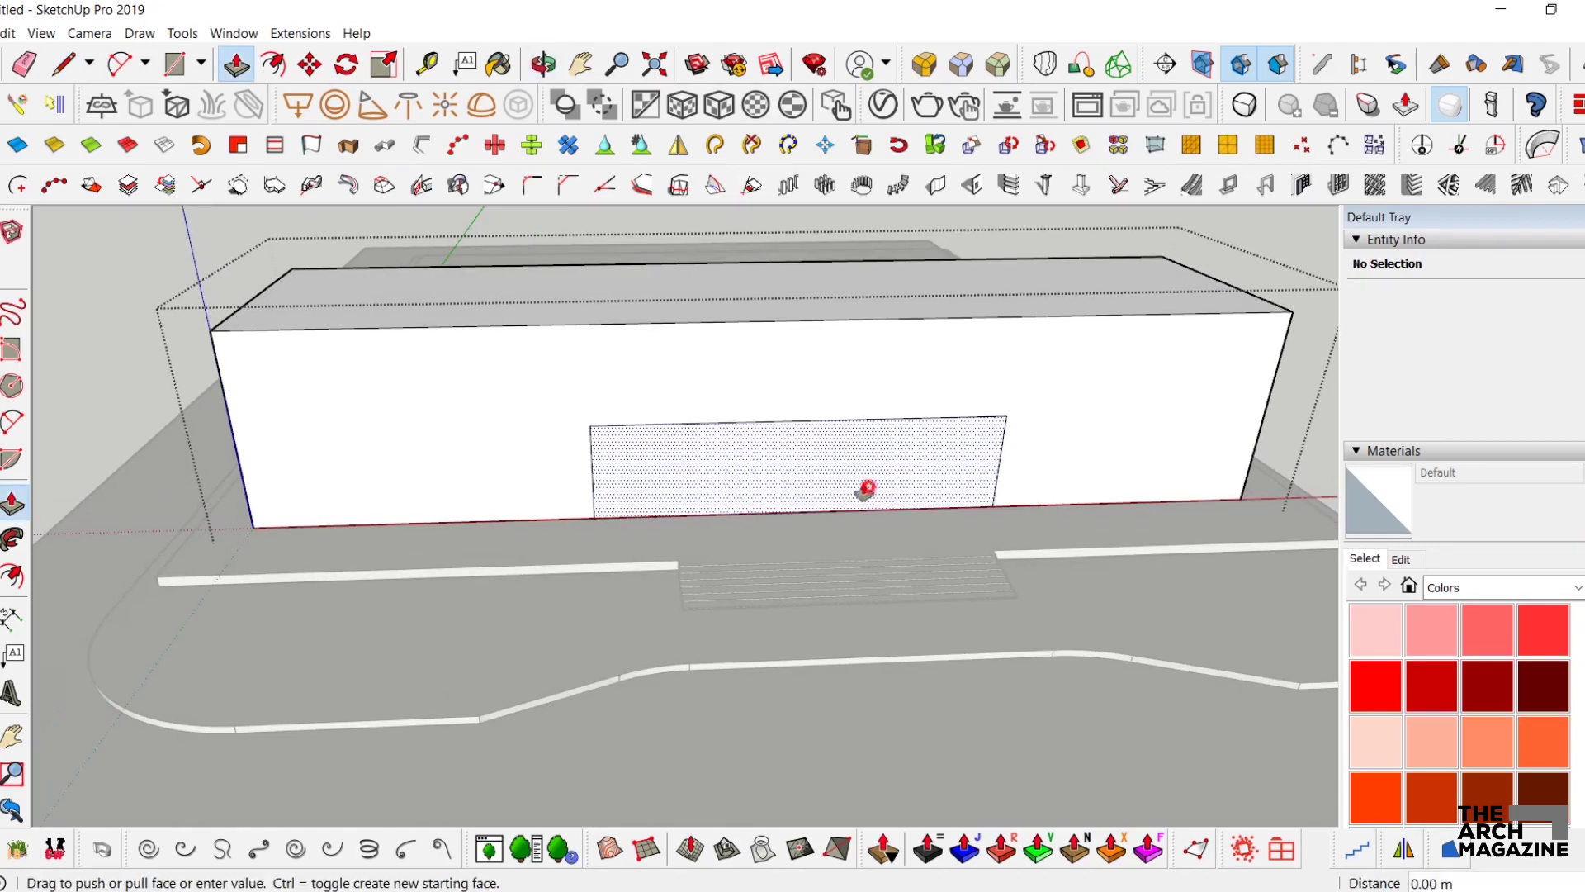
click(867, 487)
middle_drag(708, 425, 756, 486)
click(712, 330)
key(space)
- Push the building's front face inward to make the block shallower
key(p)
click(757, 486)
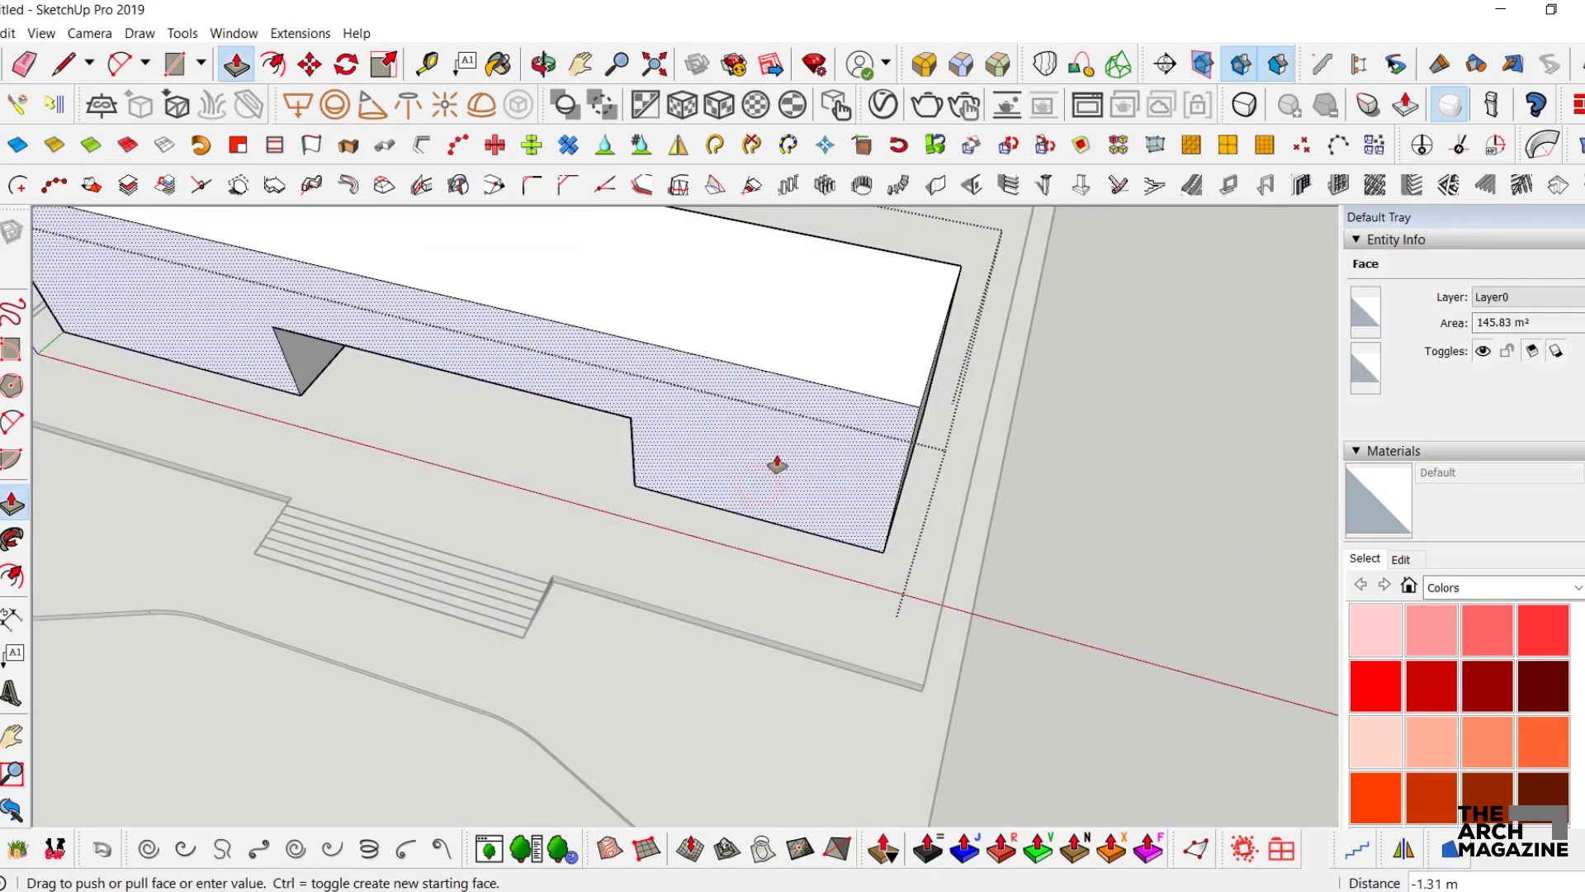
middle_drag(775, 357, 784, 520)
click(905, 322)
click(885, 325)
key(space)
- Push the building's end face inward to the edge of the passage opening
key(p)
click(879, 530)
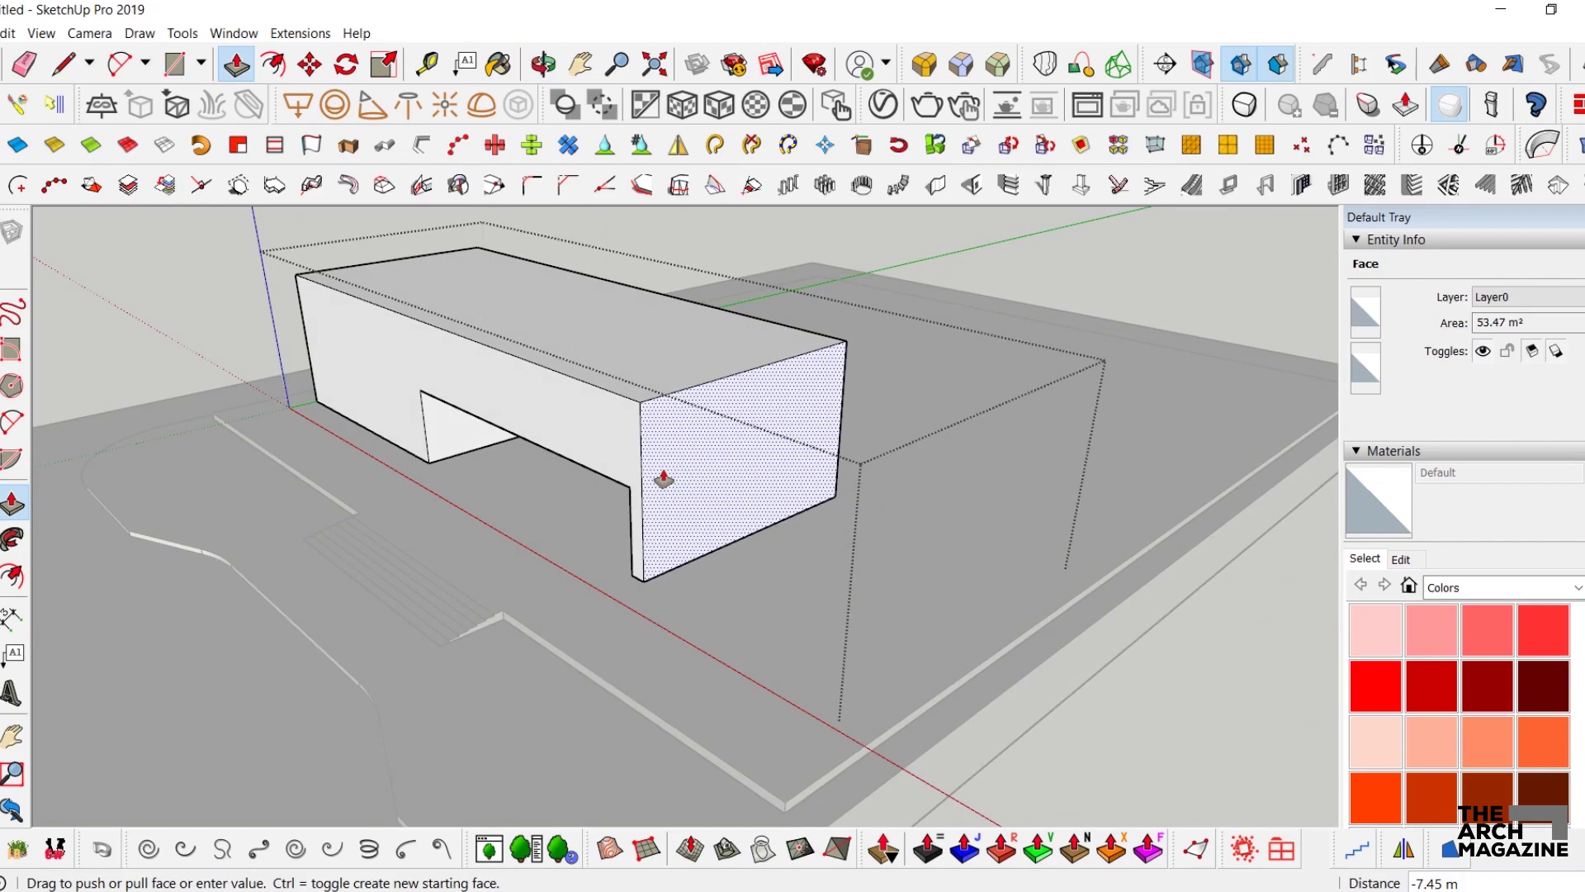
click(618, 499)
- Erase the remaining wall below the overhanging end and redraw the missing vertical edge to close the end face
key(e)
drag(636, 518, 642, 565)
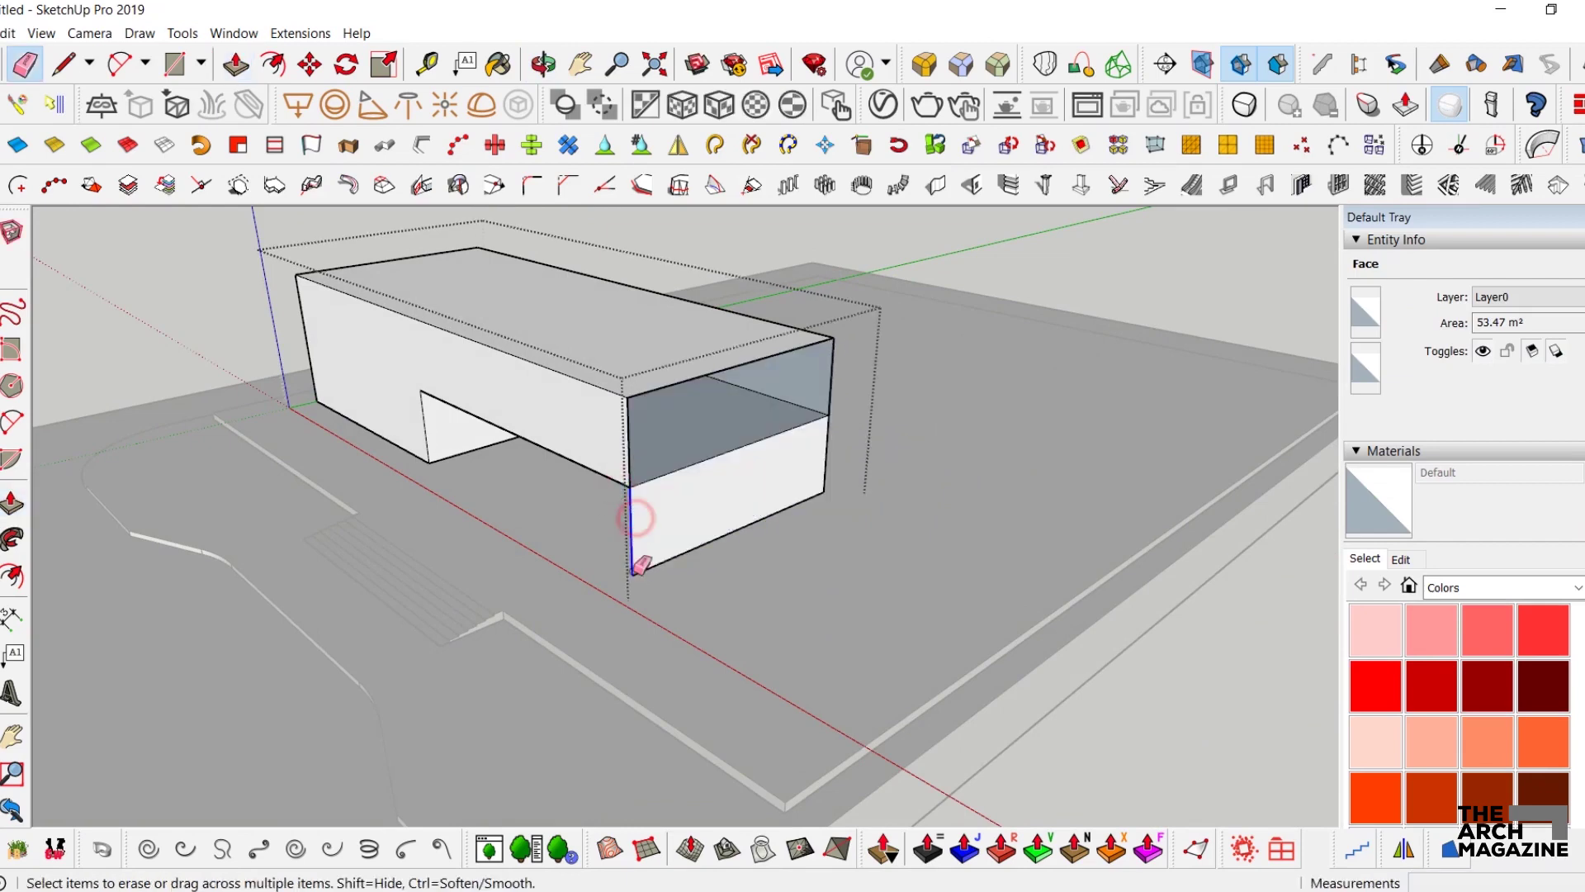
drag(817, 486, 819, 487)
key(l)
click(834, 337)
click(829, 415)
key(space)
scroll(746, 399, down, 1)
key(Escape)
middle_drag(747, 400, 753, 434)
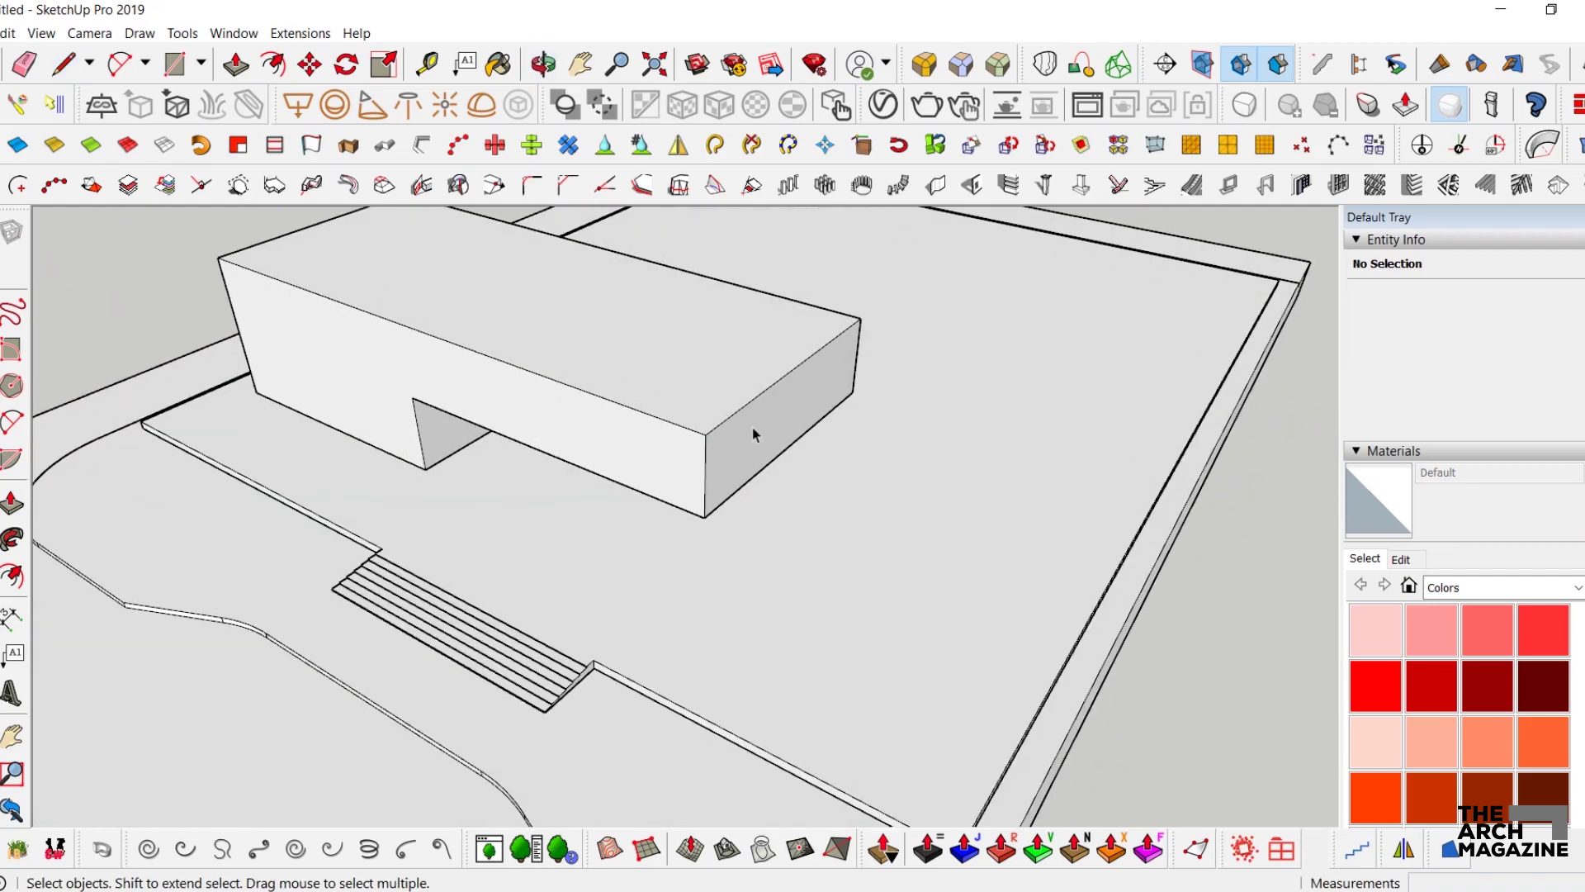
- Draw a rectangle at roof level extending from the overhanging end of the building along the red axis
key(l)
click(706, 434)
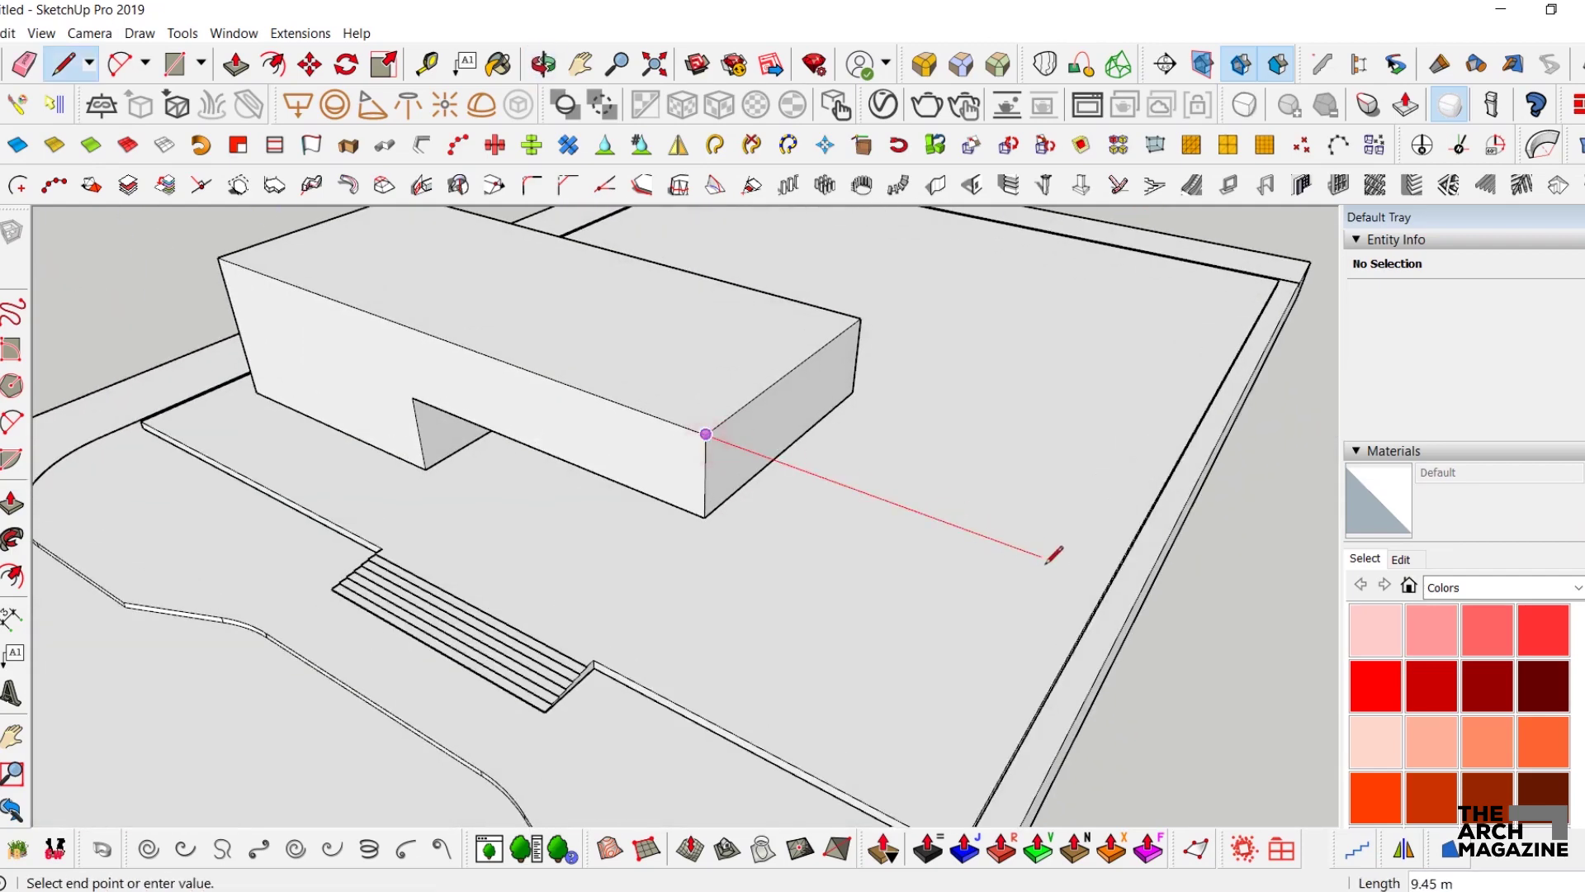
scroll(1042, 558, down, 2)
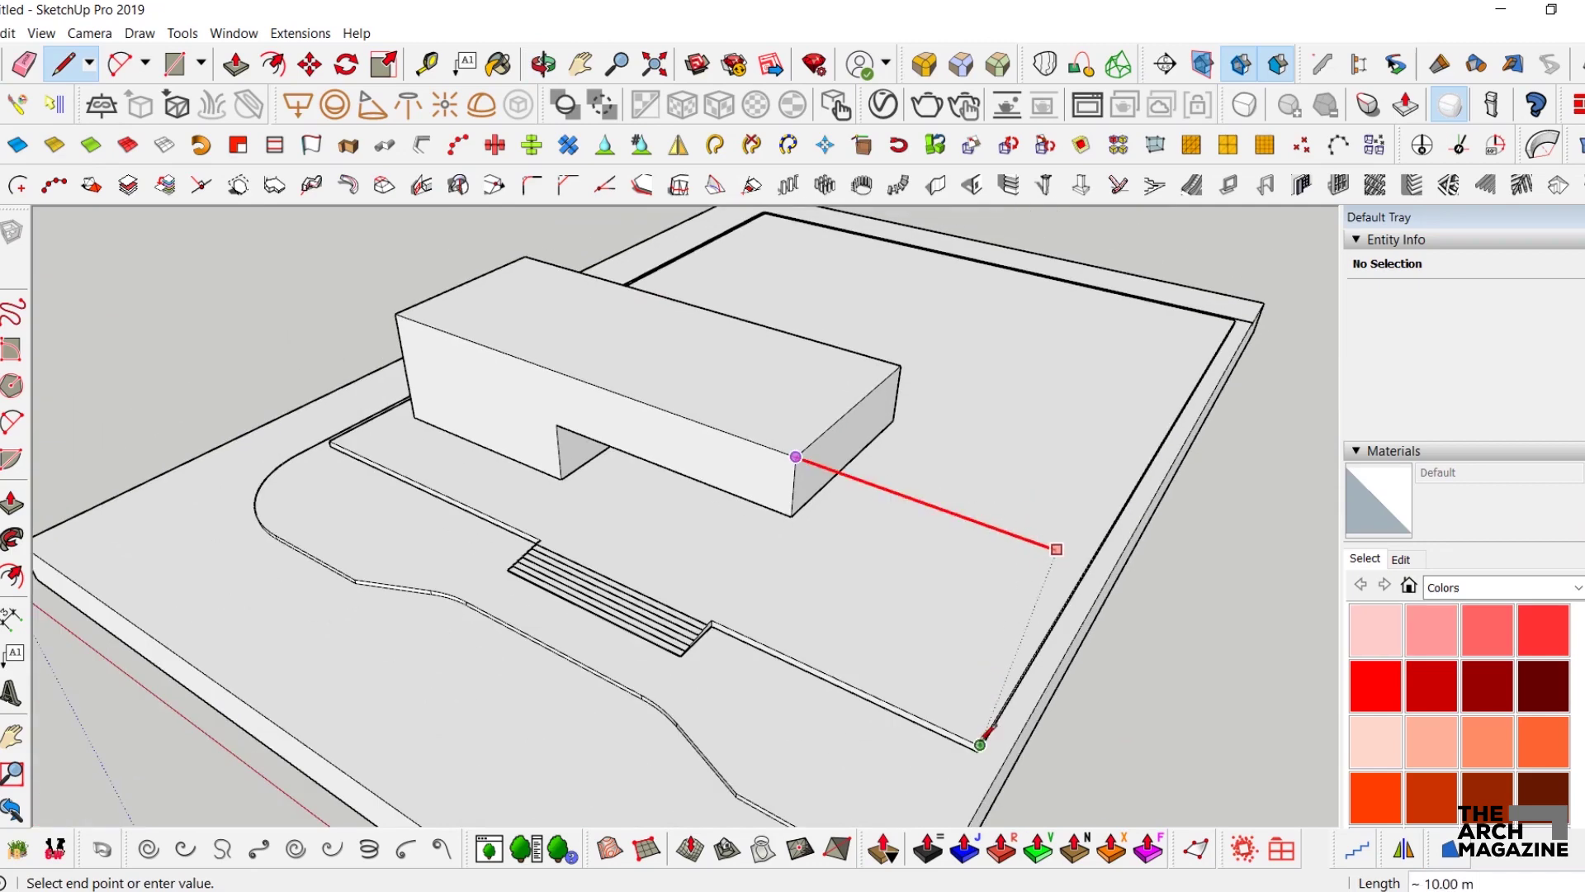
click(999, 532)
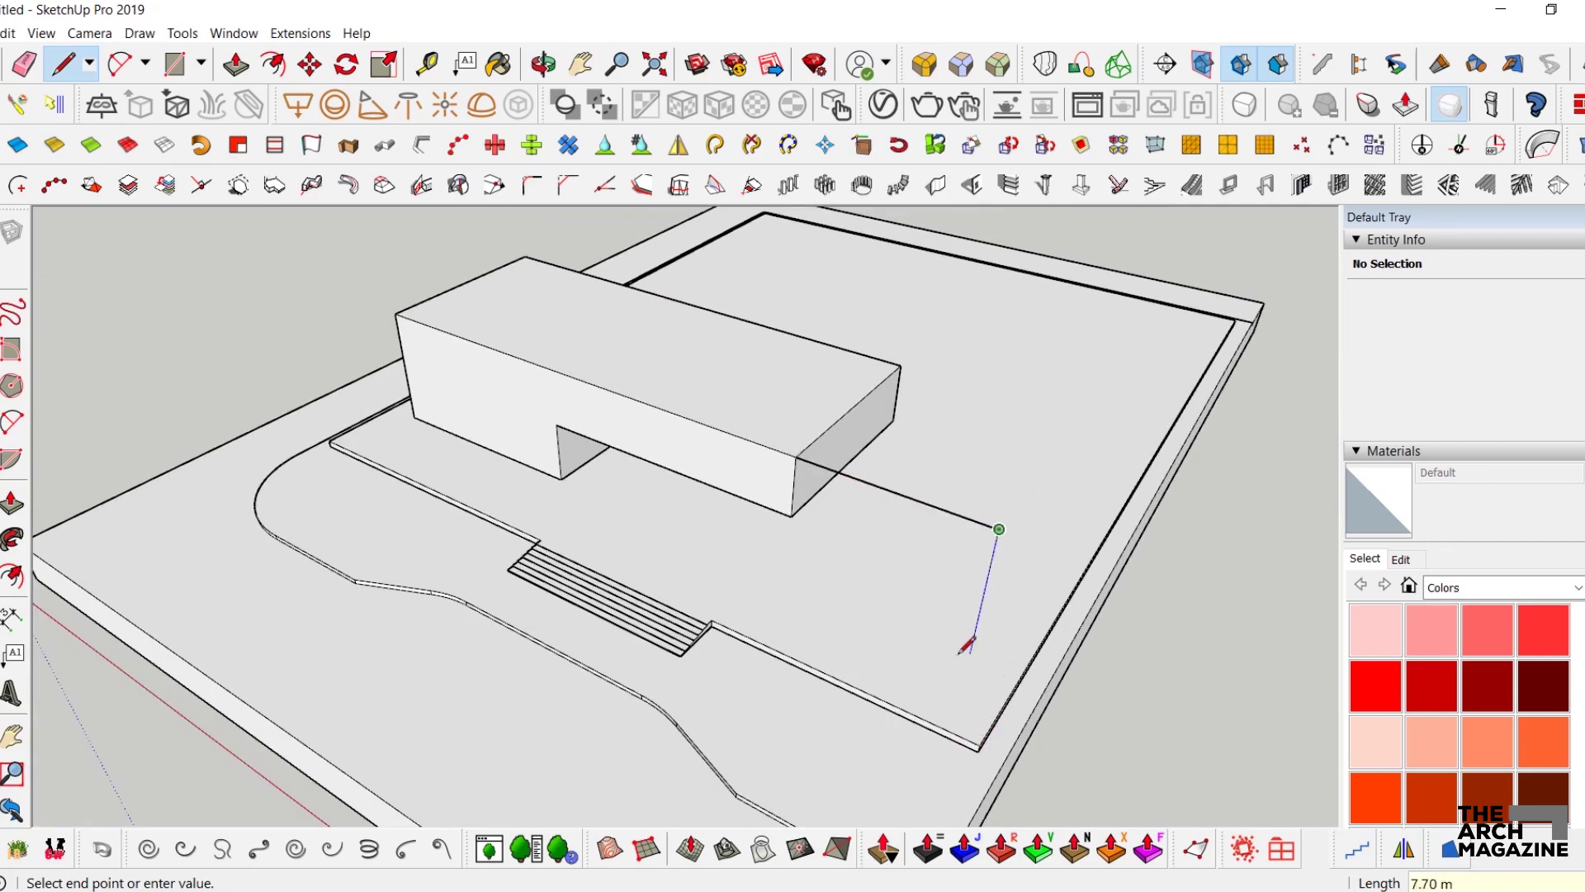
scroll(1034, 511, up, 1)
click(1094, 397)
click(729, 442)
key(space)
click(718, 407)
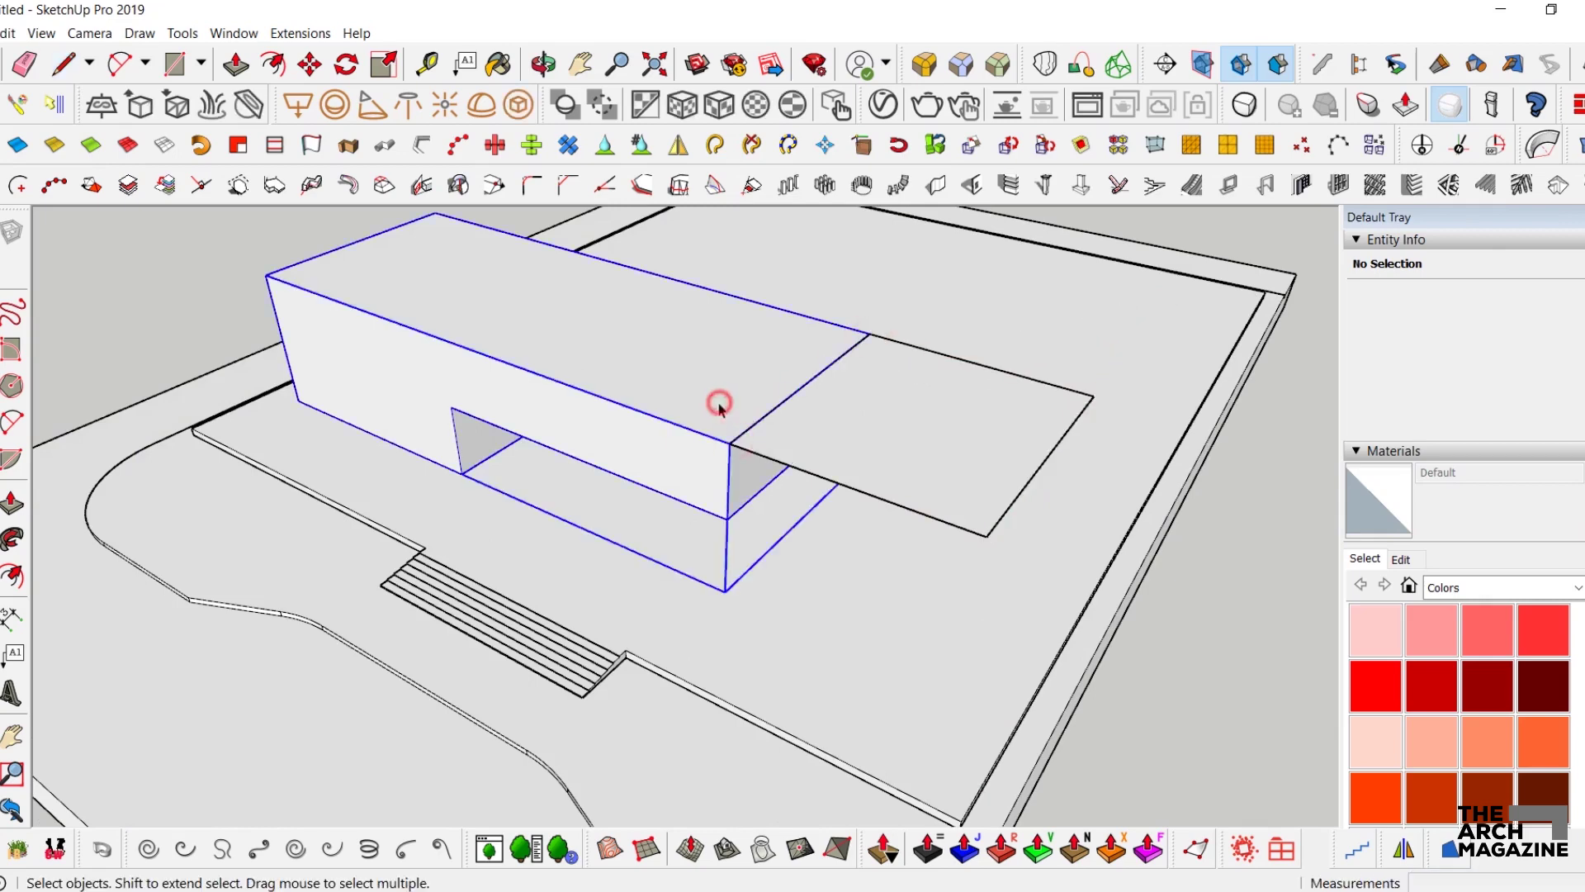
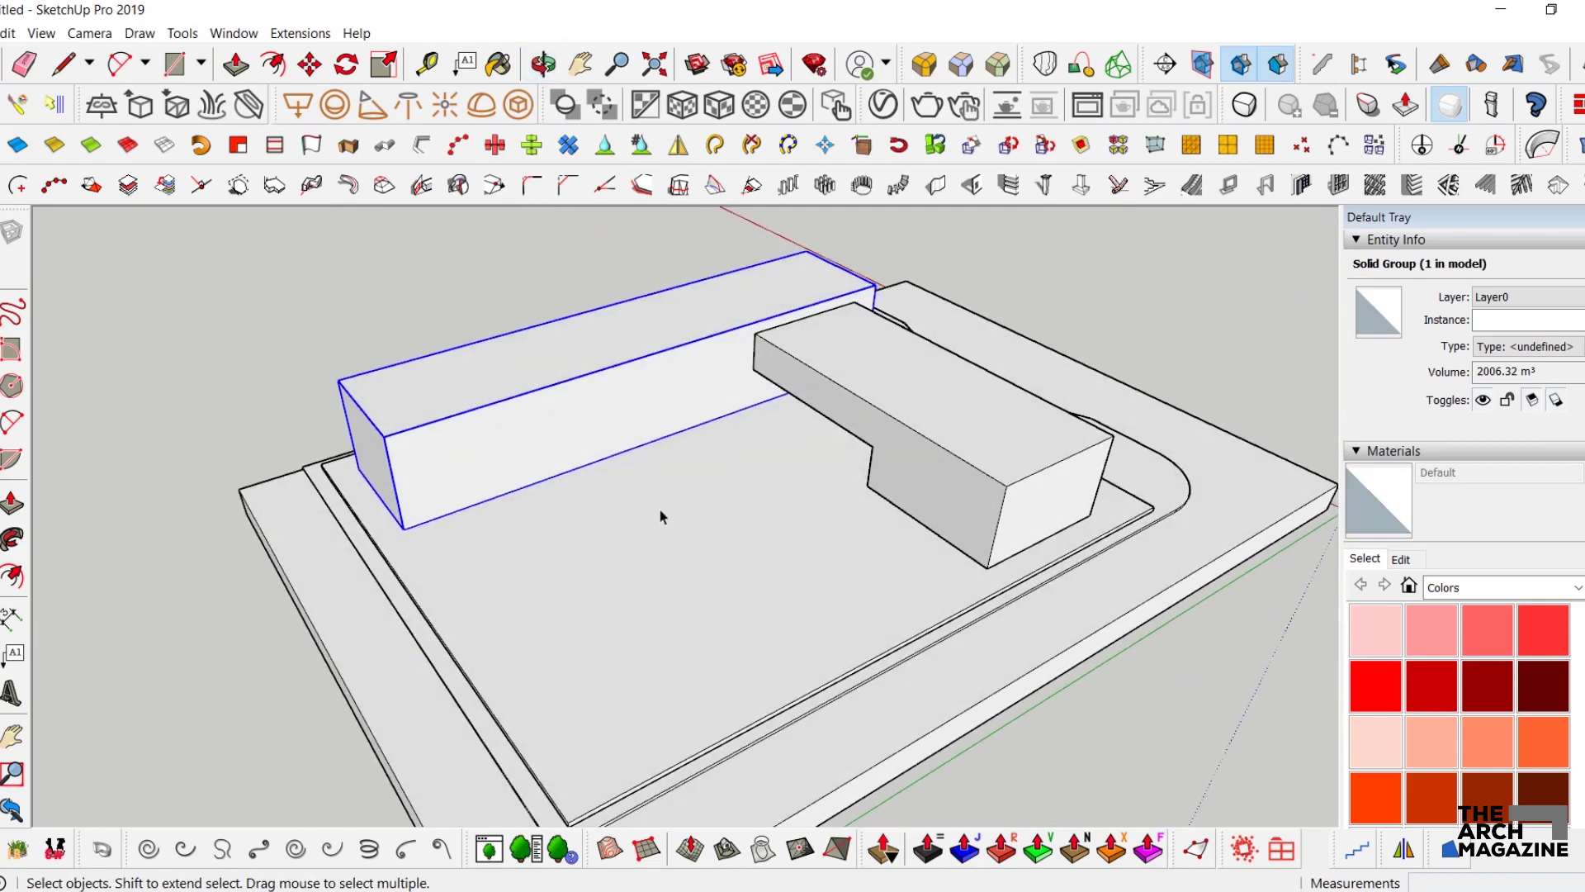
- Copy the long side block across the platform to the opposite side, overlapping the front building
click(509, 349)
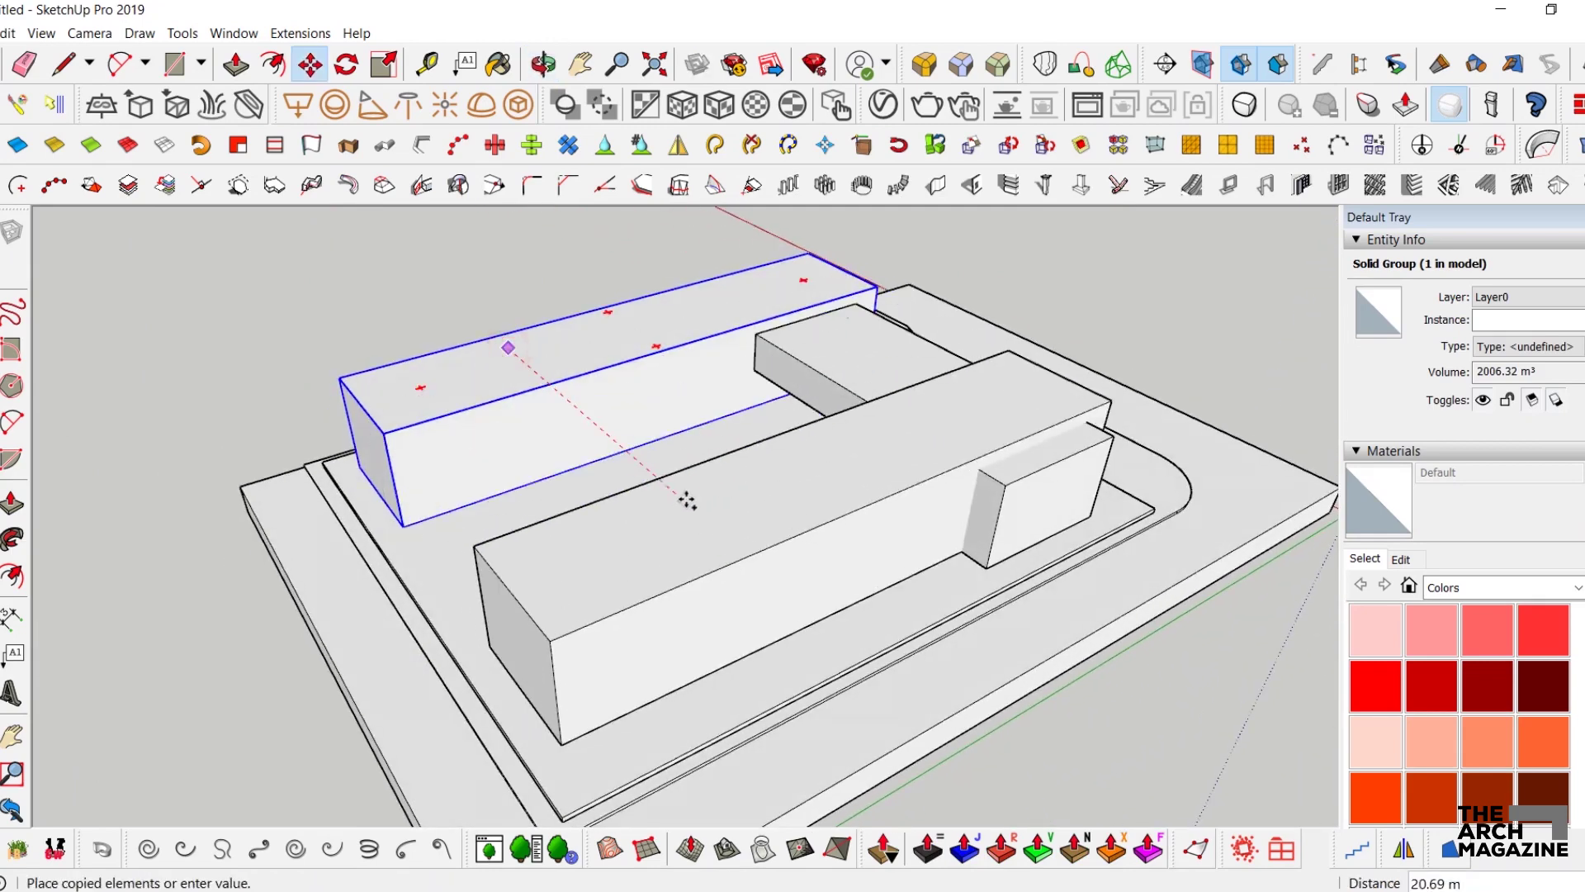
click(703, 524)
key(space)
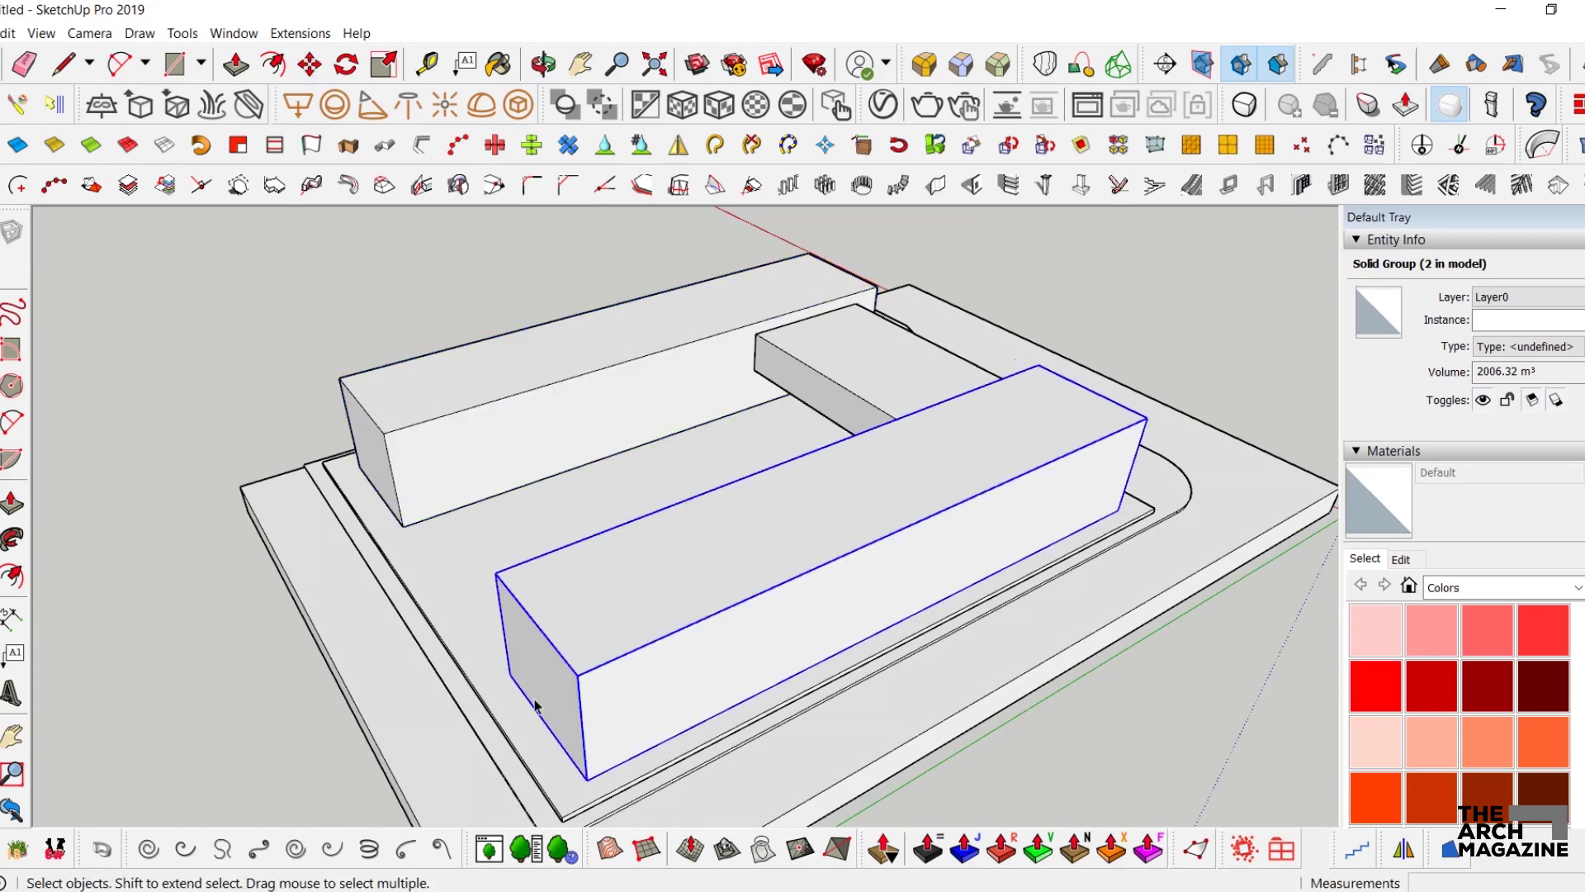
- Open the copied block and push its rear end face inward to shorten it
double_click(547, 671)
key(p)
click(542, 692)
click(637, 656)
key(space)
- Push the copied block's front end face back to the rear wall of the front building
middle_drag(934, 533, 605, 556)
key(p)
drag(673, 601, 714, 427)
middle_drag(629, 471, 771, 474)
key(space)
scroll(597, 473, up, 2)
middle_drag(597, 472, 683, 517)
scroll(683, 517, up, 2)
key(p)
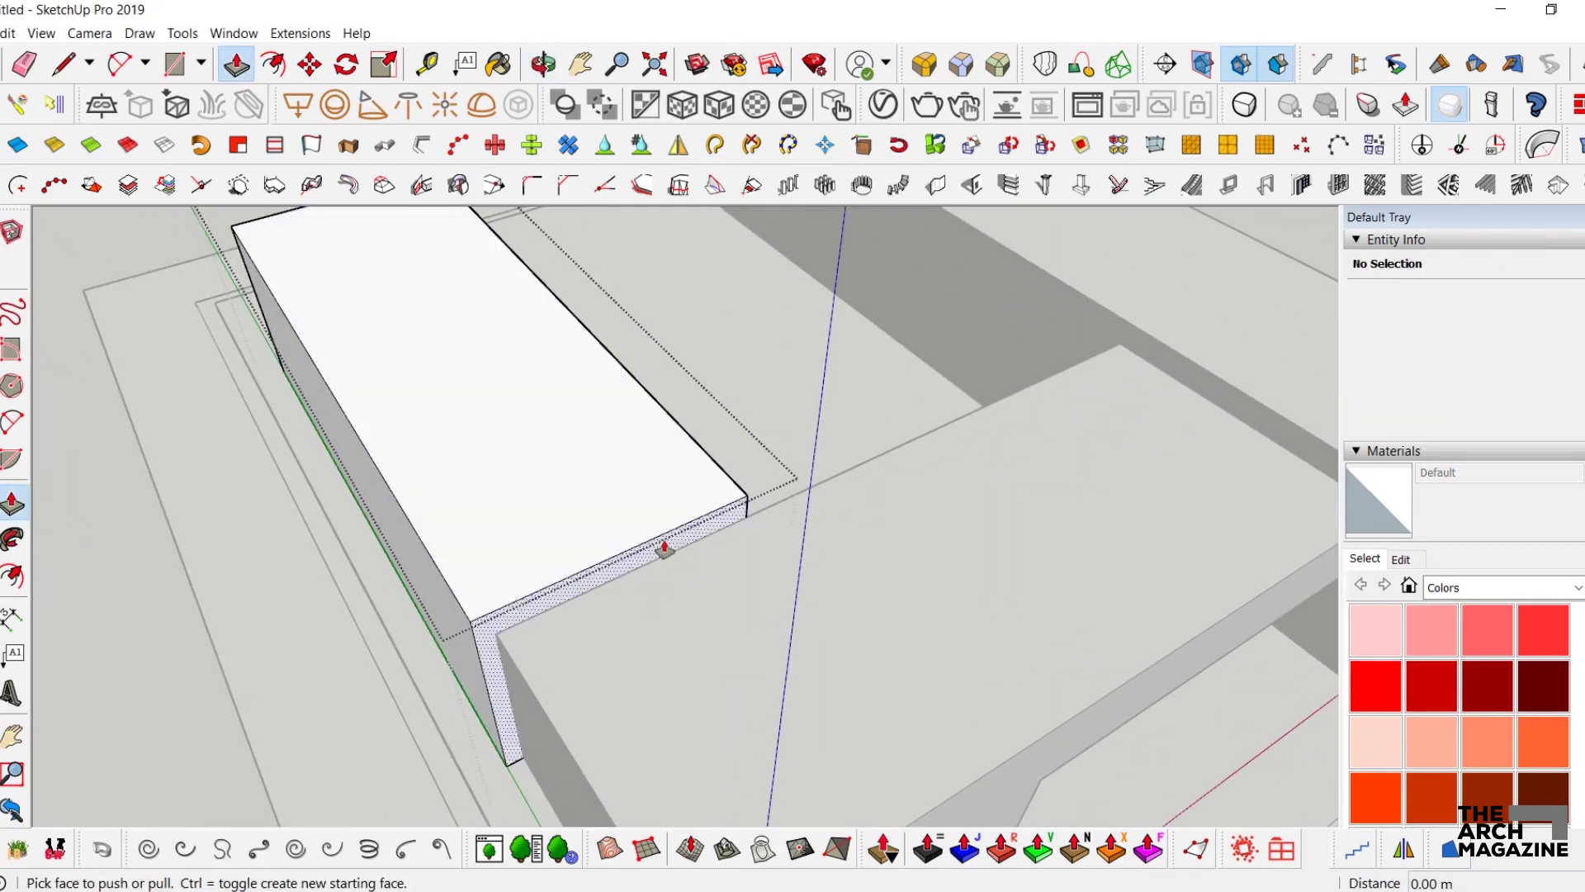
drag(661, 552, 654, 538)
click(655, 530)
key(space)
- Outline a 3 m high opening with a vertical divider along the base of the copied block's inner side
middle_drag(739, 530, 269, 414)
shift+middle_drag(660, 430, 458, 473)
scroll(659, 487, up, 2)
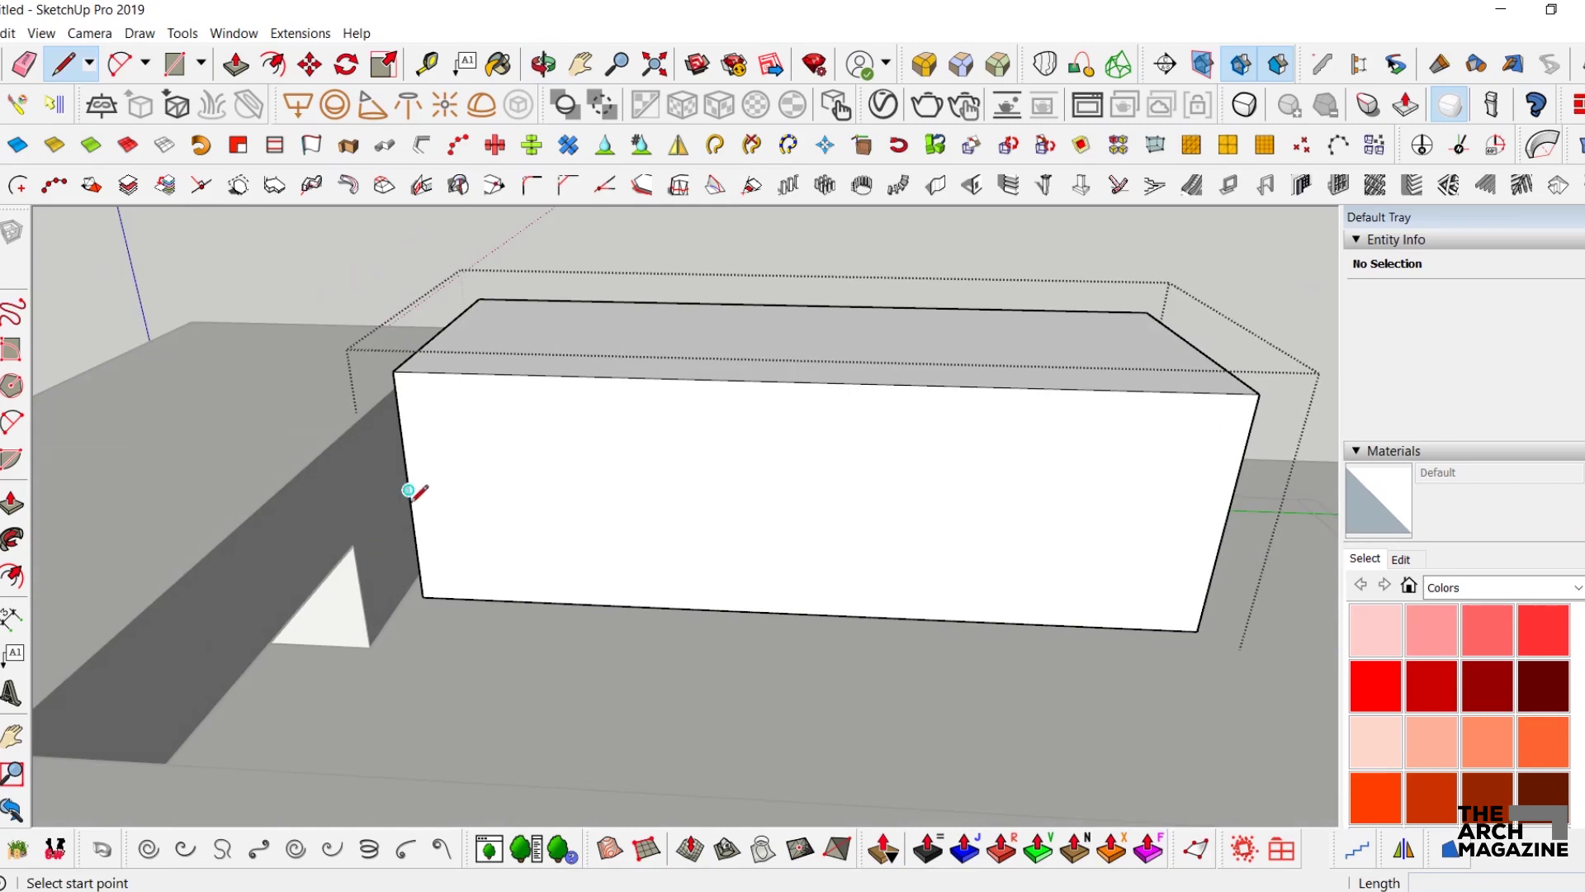
scroll(467, 500, down, 2)
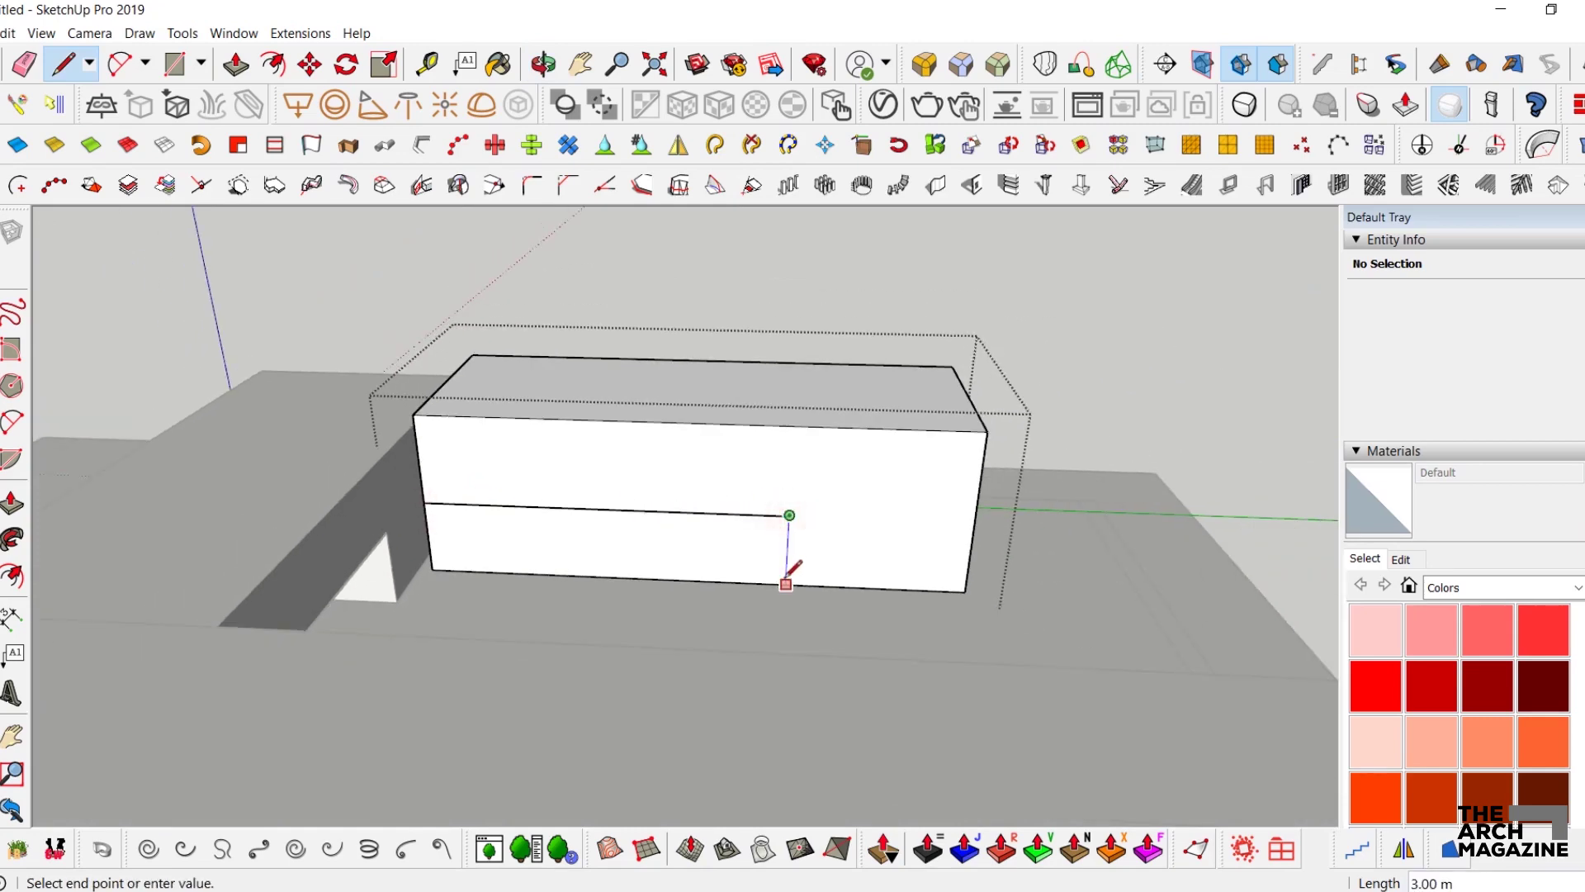
scroll(661, 510, up, 2)
click(664, 603)
- Push the section of the opening nearest the front building inward to form a recess in the side block
middle_drag(664, 604, 775, 623)
key(space)
key(p)
click(721, 606)
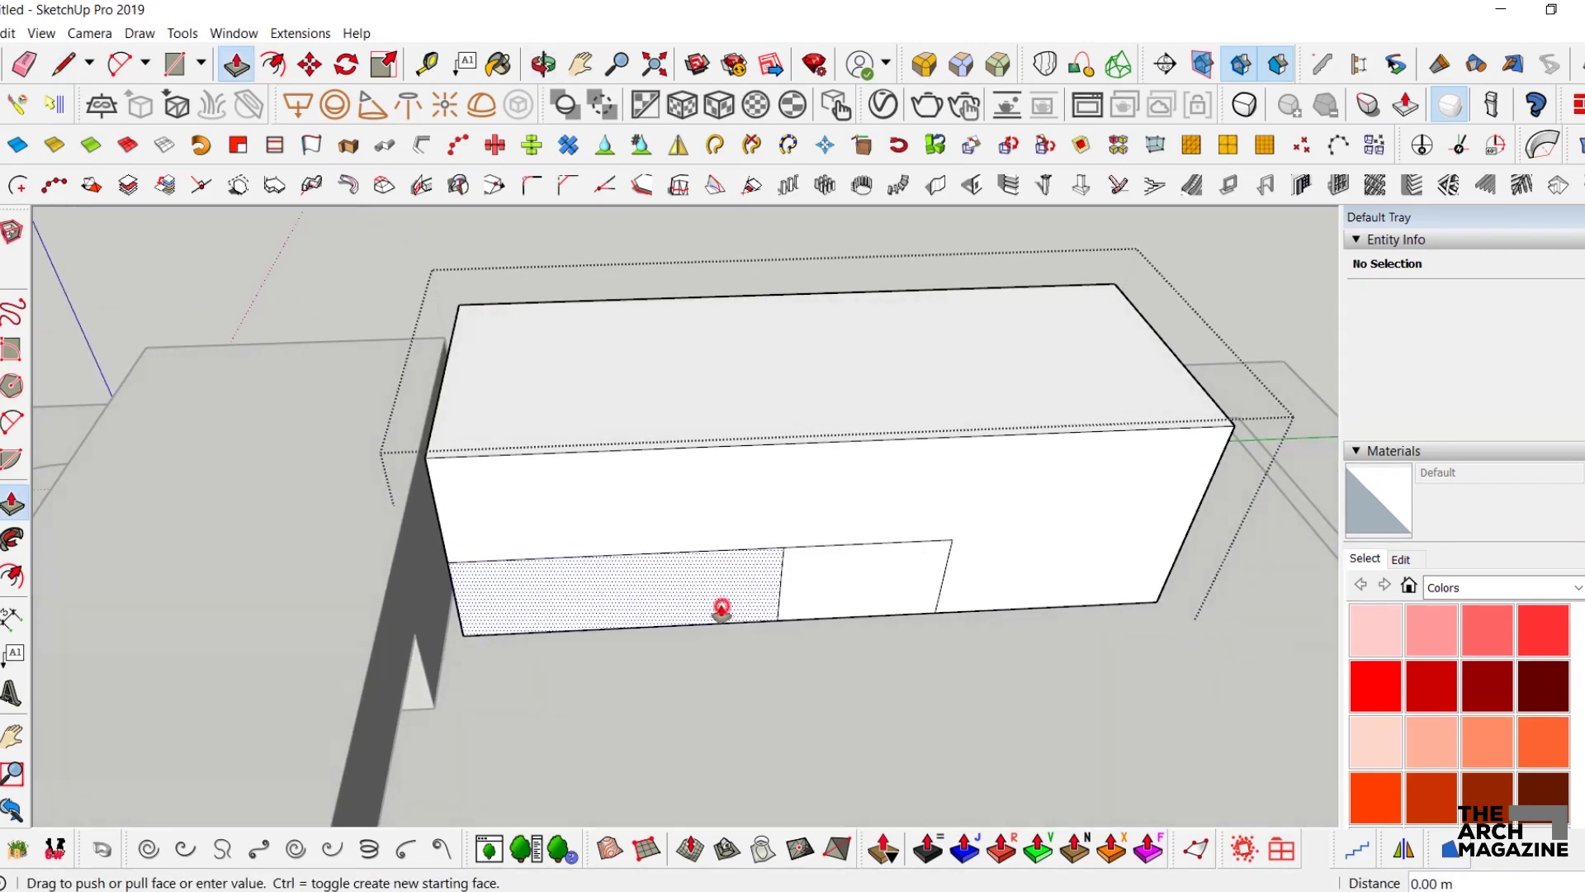
click(722, 609)
scroll(722, 555, up, 6)
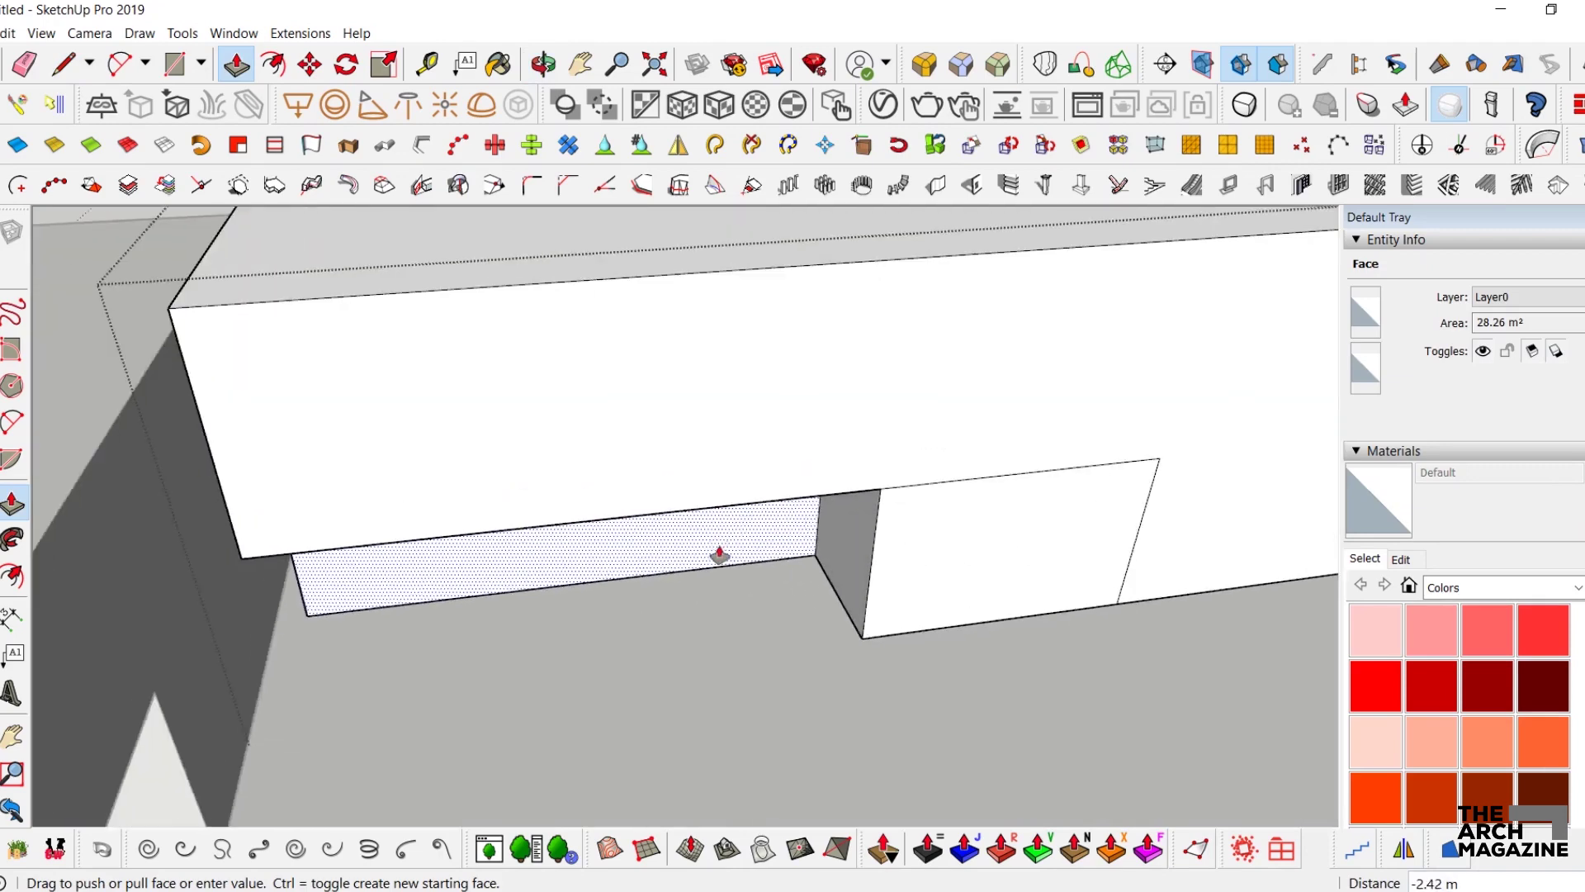
click(722, 511)
middle_drag(900, 530, 1069, 602)
key(space)
click(1051, 724)
key(m)
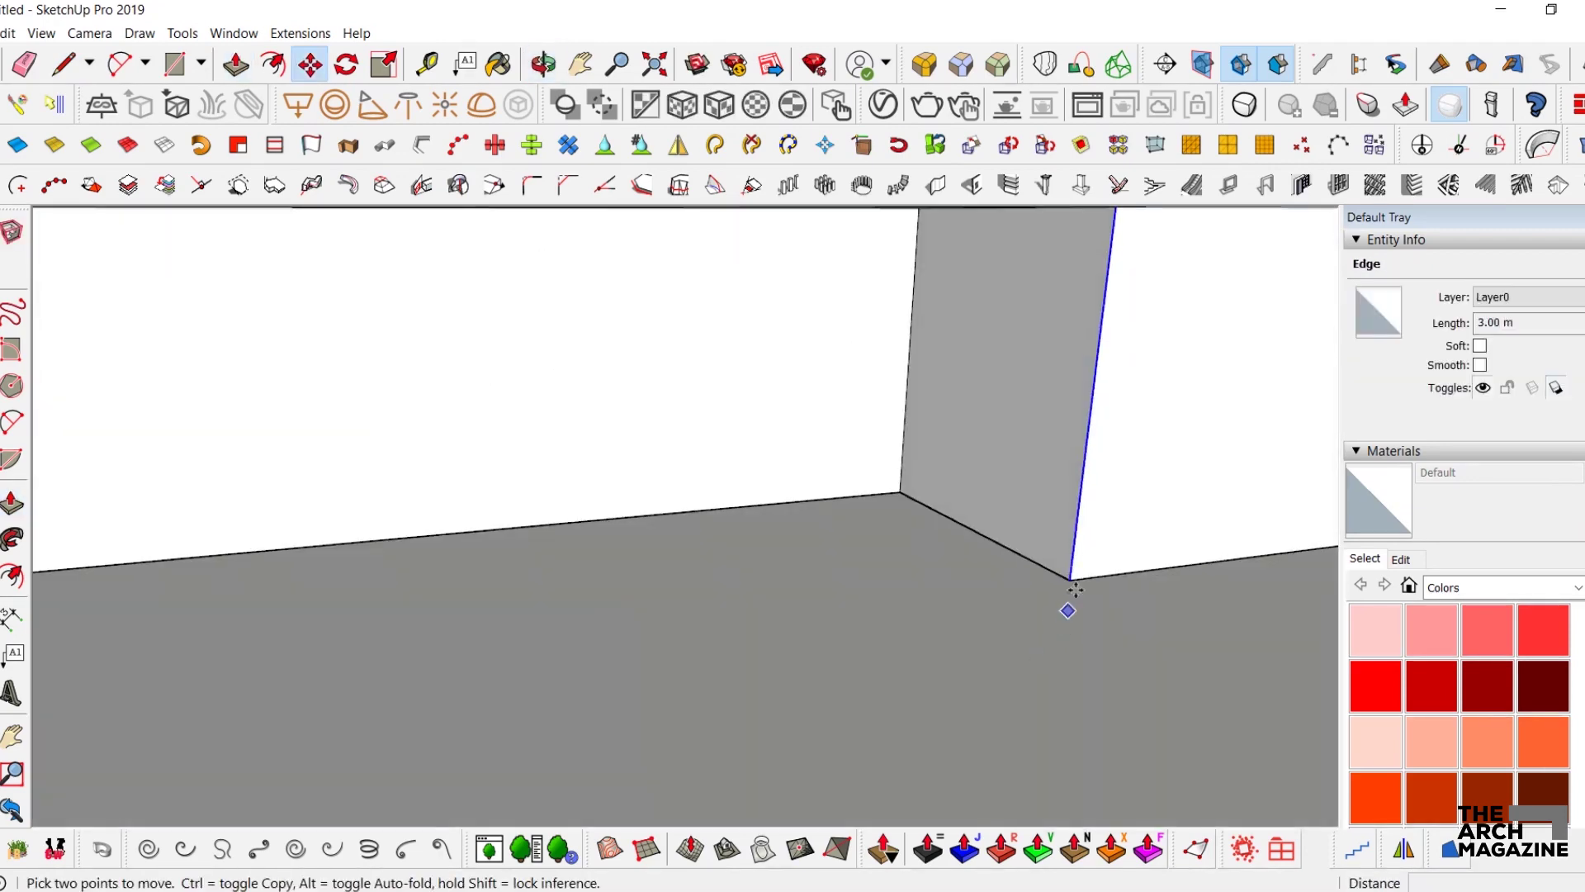
click(1071, 581)
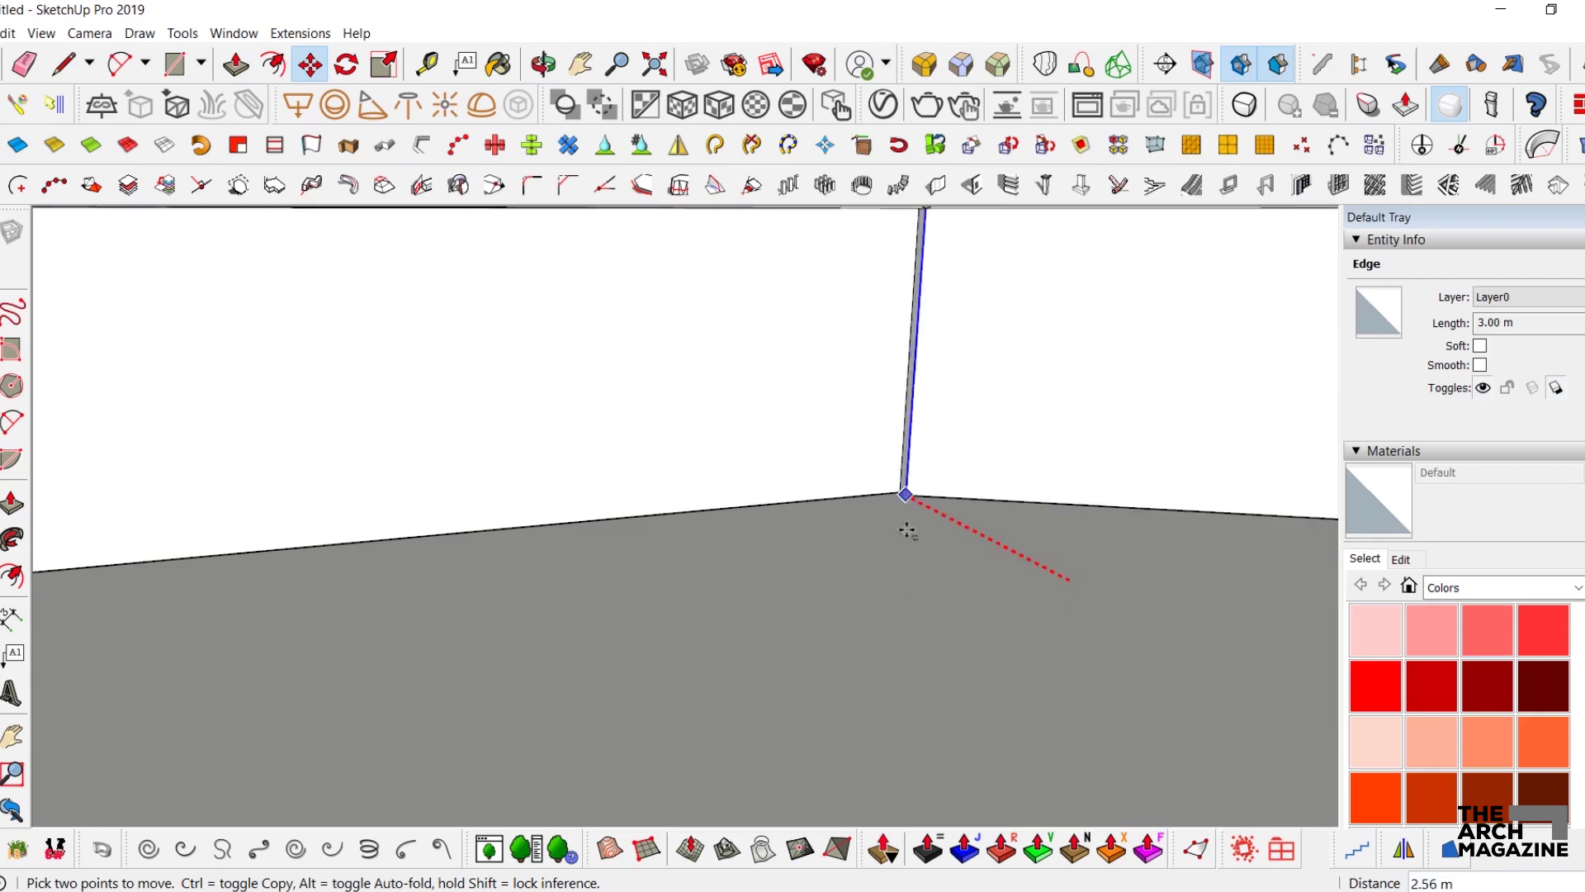
scroll(889, 561, down, 3)
scroll(884, 583, down, 1)
key(space)
middle_drag(963, 485, 959, 584)
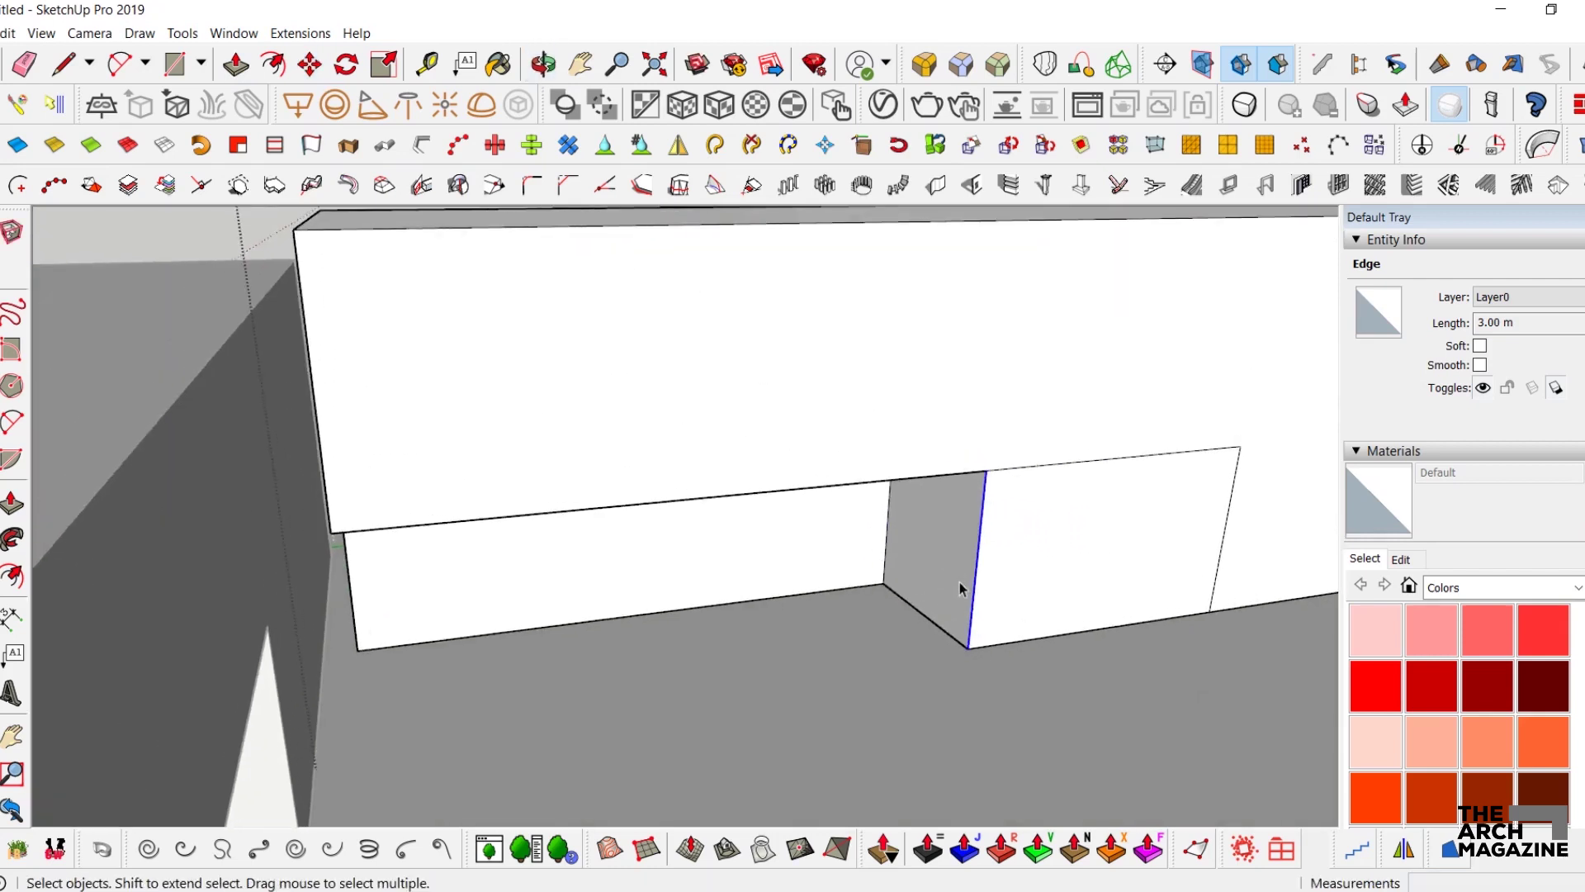
- Draw a diagonal base line from the recess's inner corner to the opening's far corner, and erase the projecting corner edges
scroll(958, 584, up, 2)
key(l)
scroll(846, 554, down, 2)
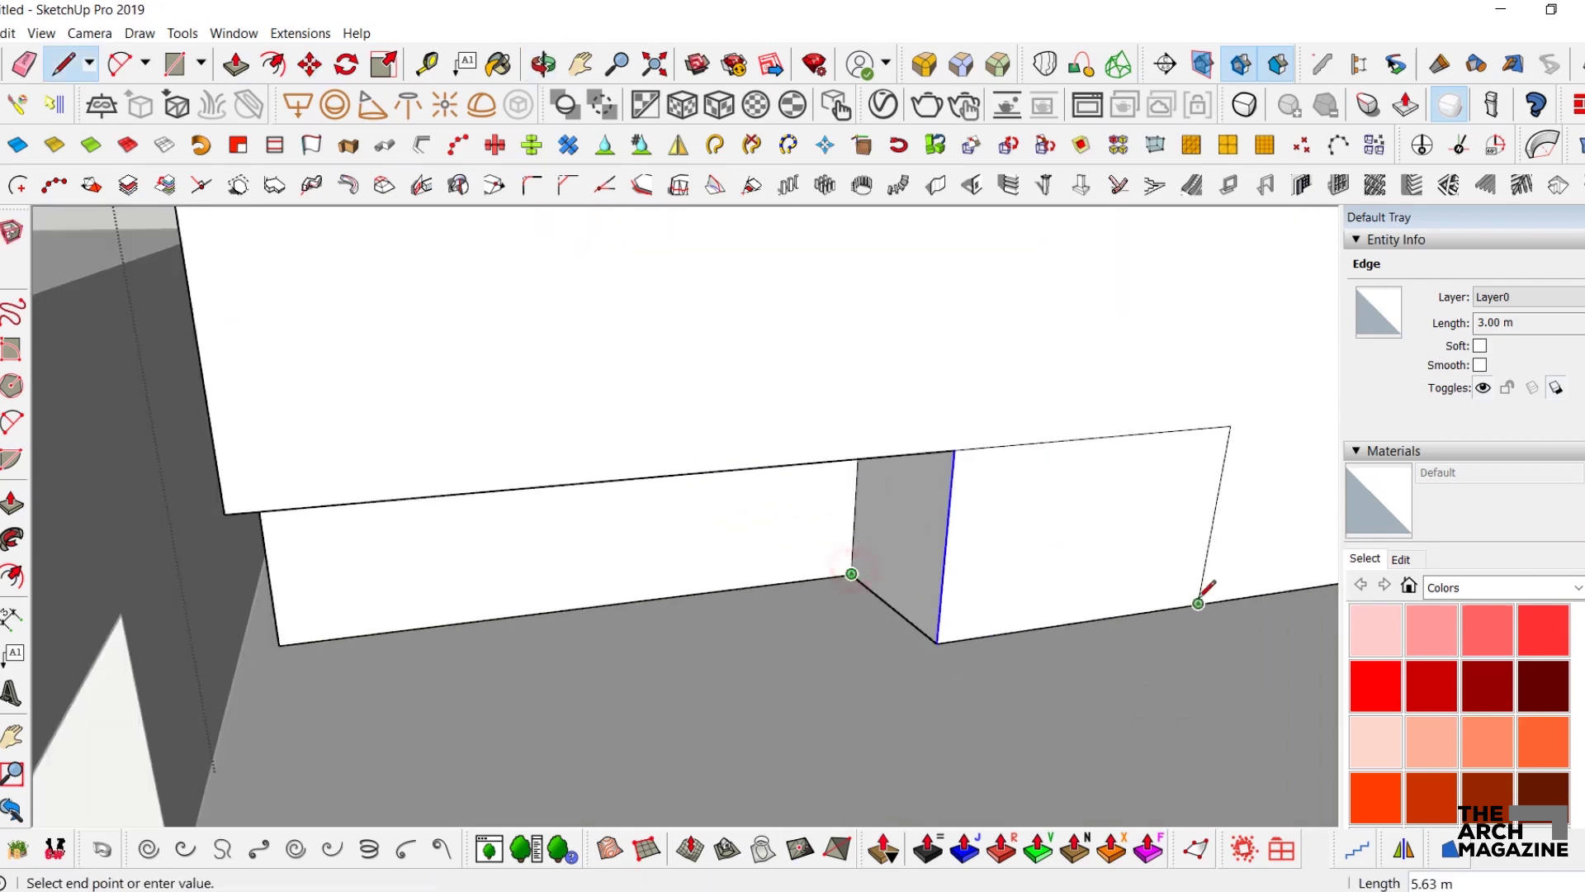
click(1198, 600)
key(e)
drag(937, 646, 984, 529)
- Close the slanted wall with a matching diagonal at the recess ceiling and erase the leftover ceiling edge
mouse_move(984, 529)
middle_down()
mouse_move(850, 631)
mouse_move(875, 463)
middle_up()
scroll(850, 631, up, 2)
scroll(842, 623, up, 3)
mouse_move(834, 628)
shift+middle_down()
mouse_move(813, 665)
mouse_move(754, 541)
mouse_move(582, 430)
shift+middle_up()
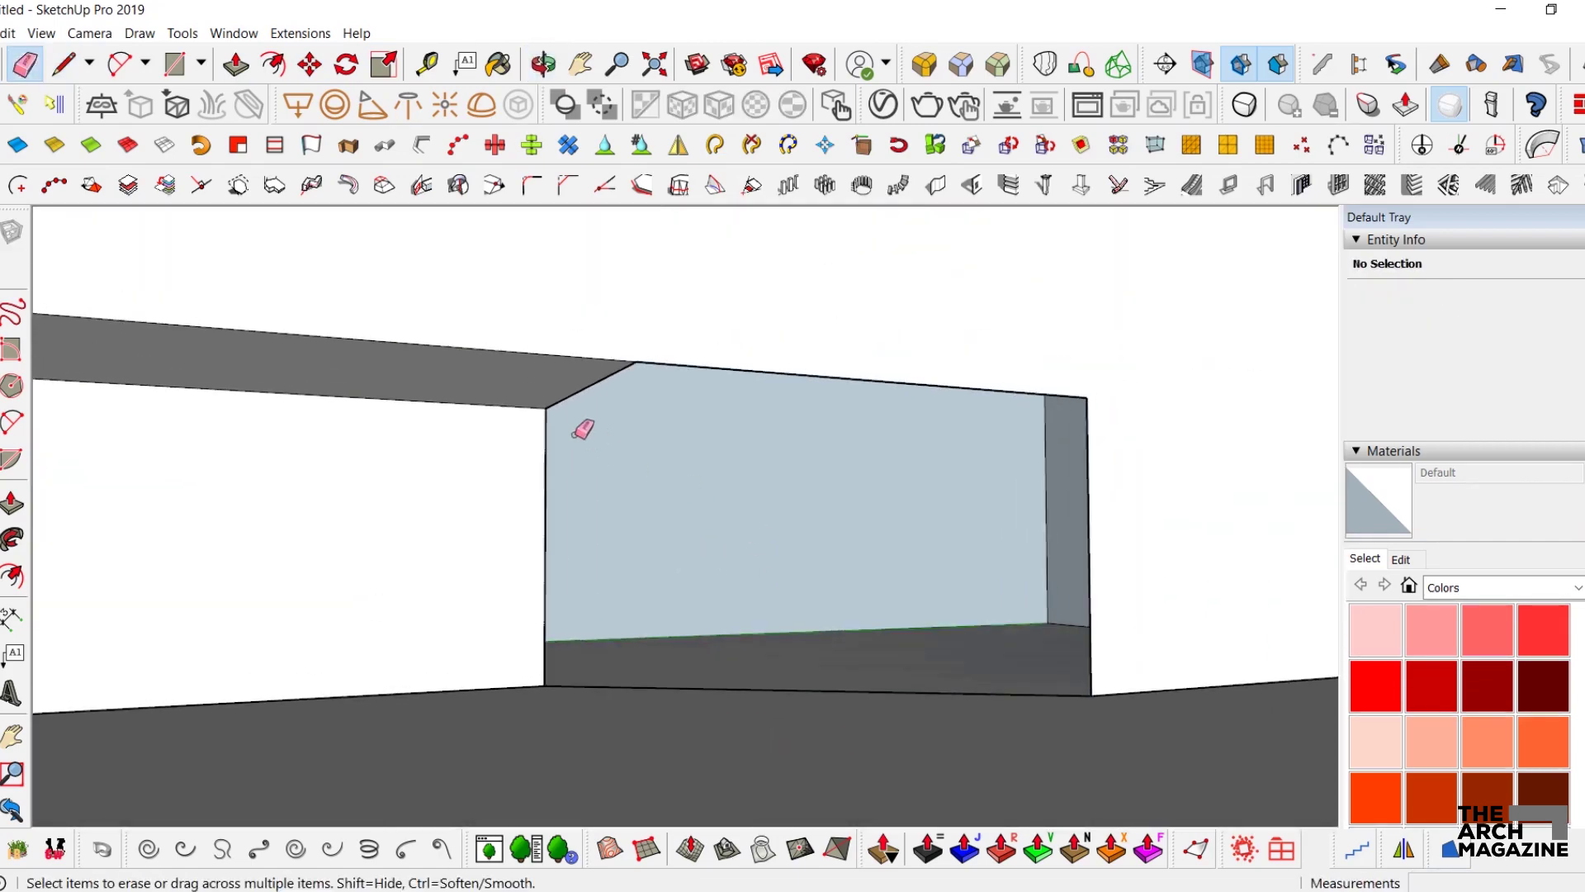
click(1083, 398)
key(e)
drag(597, 388, 611, 388)
mouse_move(615, 413)
middle_down()
mouse_move(676, 647)
mouse_move(727, 535)
mouse_move(708, 651)
middle_up()
key(space)
scroll(727, 535, down, 3)
scroll(771, 595, down, 2)
scroll(797, 570, down, 2)
middle_drag(798, 570, 1151, 503)
scroll(723, 450, down, 1)
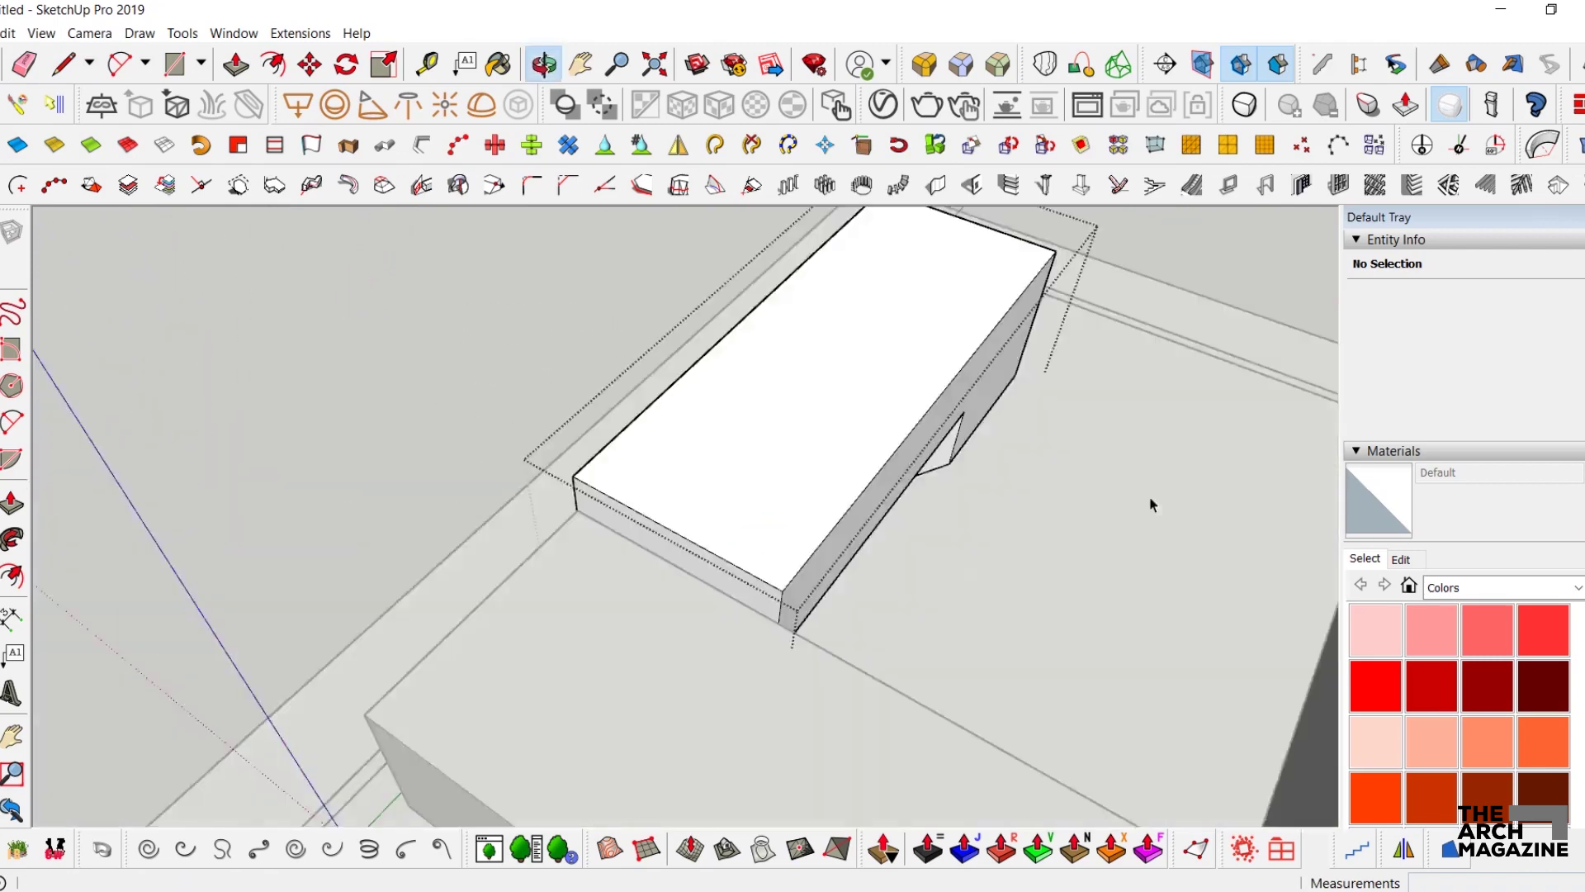
scroll(739, 566, up, 4)
double_click(737, 553)
middle_drag(736, 554, 21, 599)
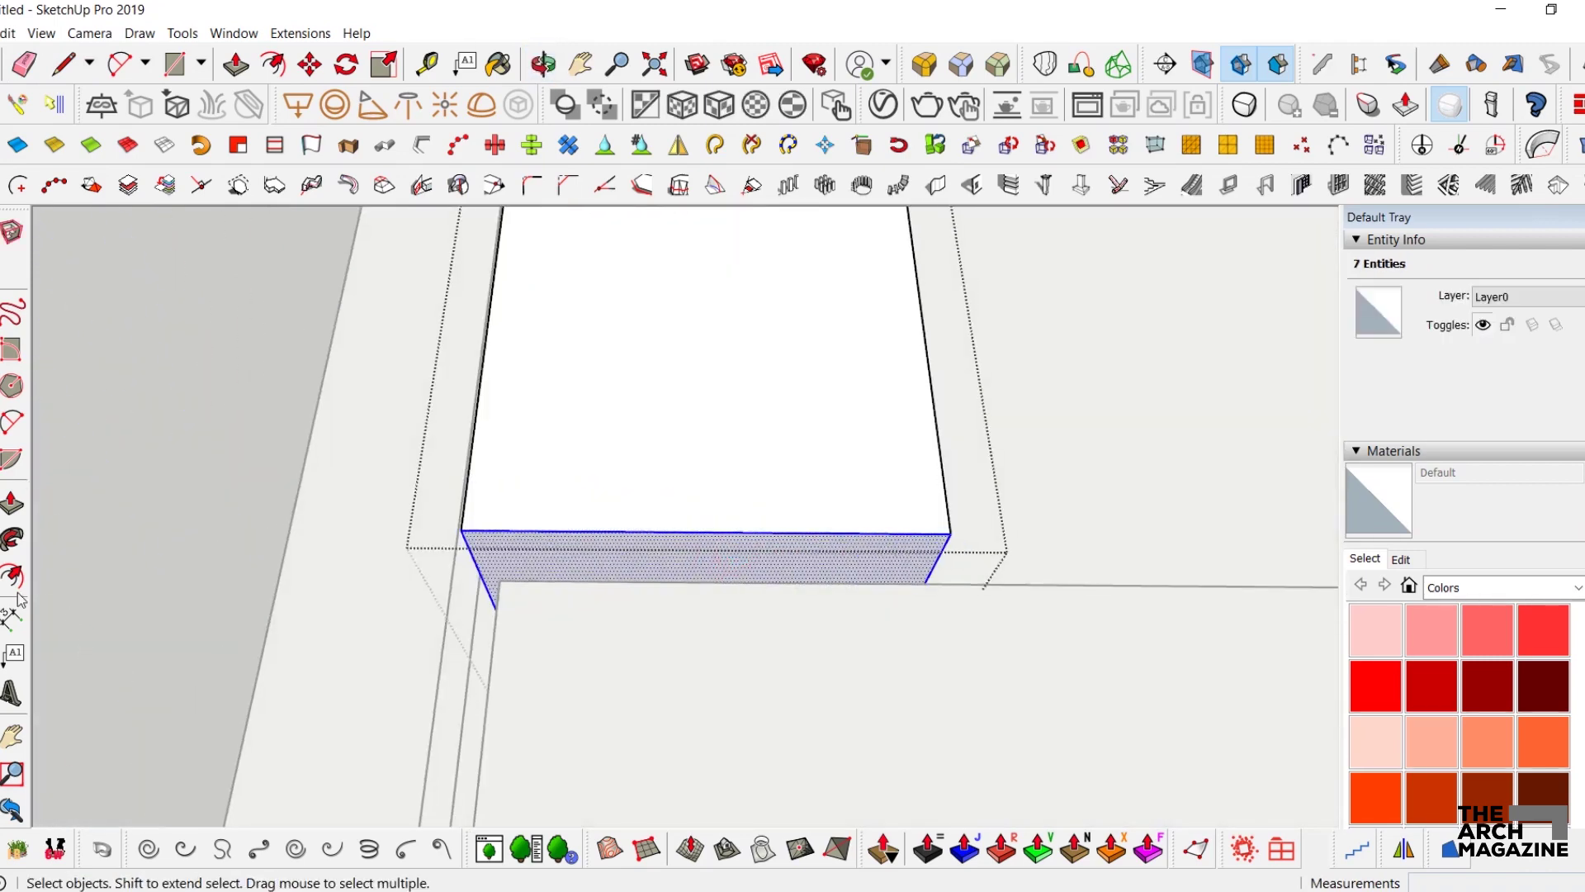
middle_drag(616, 581, 703, 628)
click(703, 628)
key(Escape)
scroll(729, 582, down, 2)
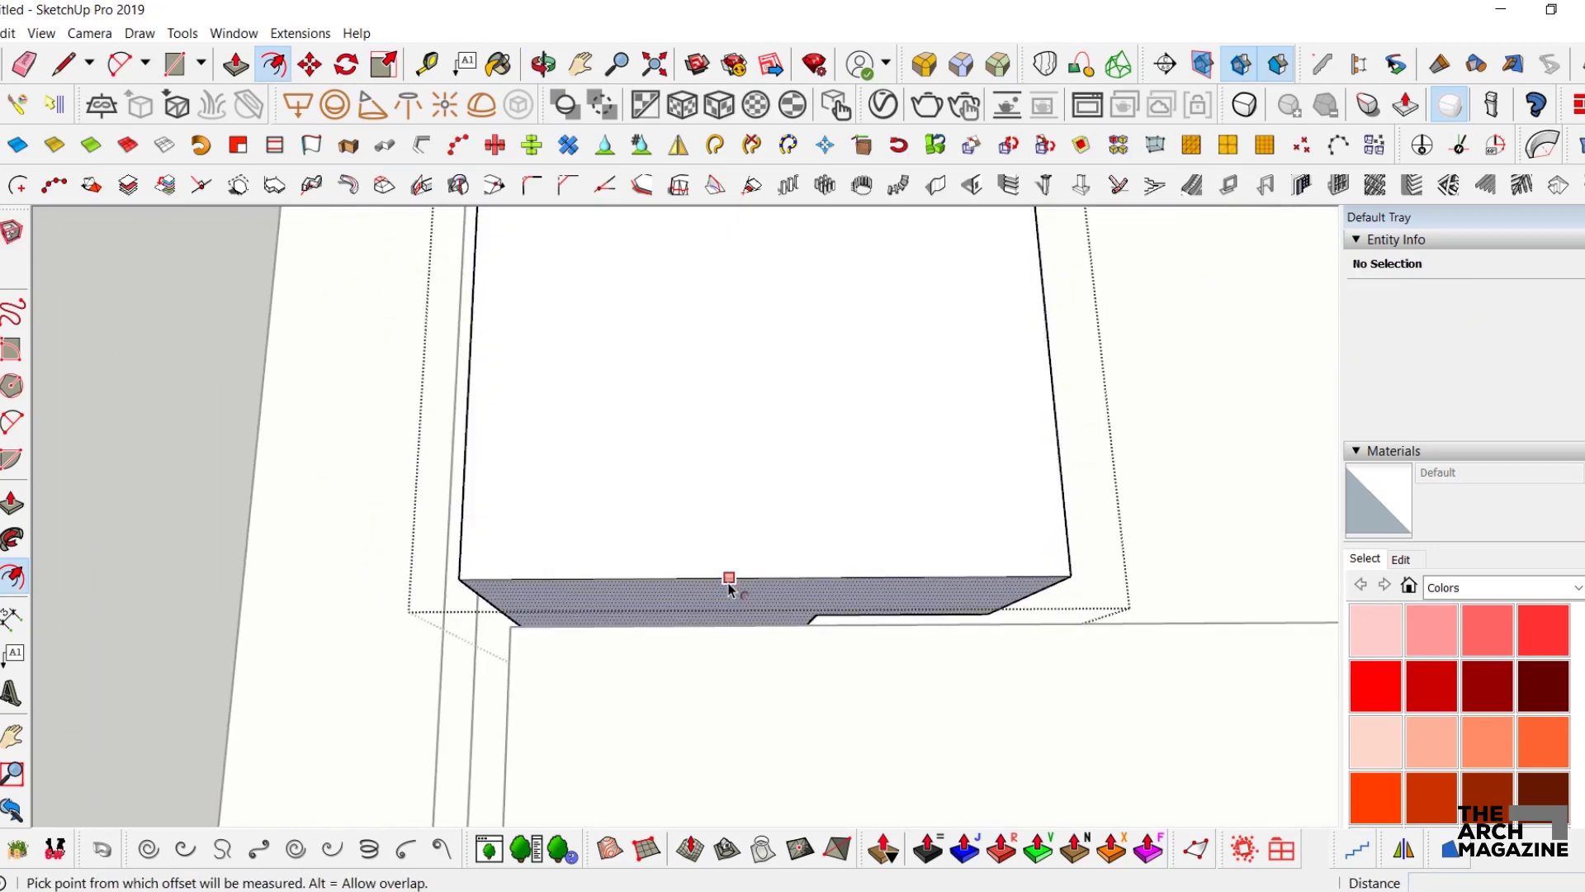
- Push the block's front end face back to leave a gap behind the front building
key(p)
click(735, 588)
middle_drag(746, 598, 407, 382)
key(space)
- Draw a rectangle closing the recess's open end and extrude it into an end wall
middle_drag(674, 582, 733, 372)
key(r)
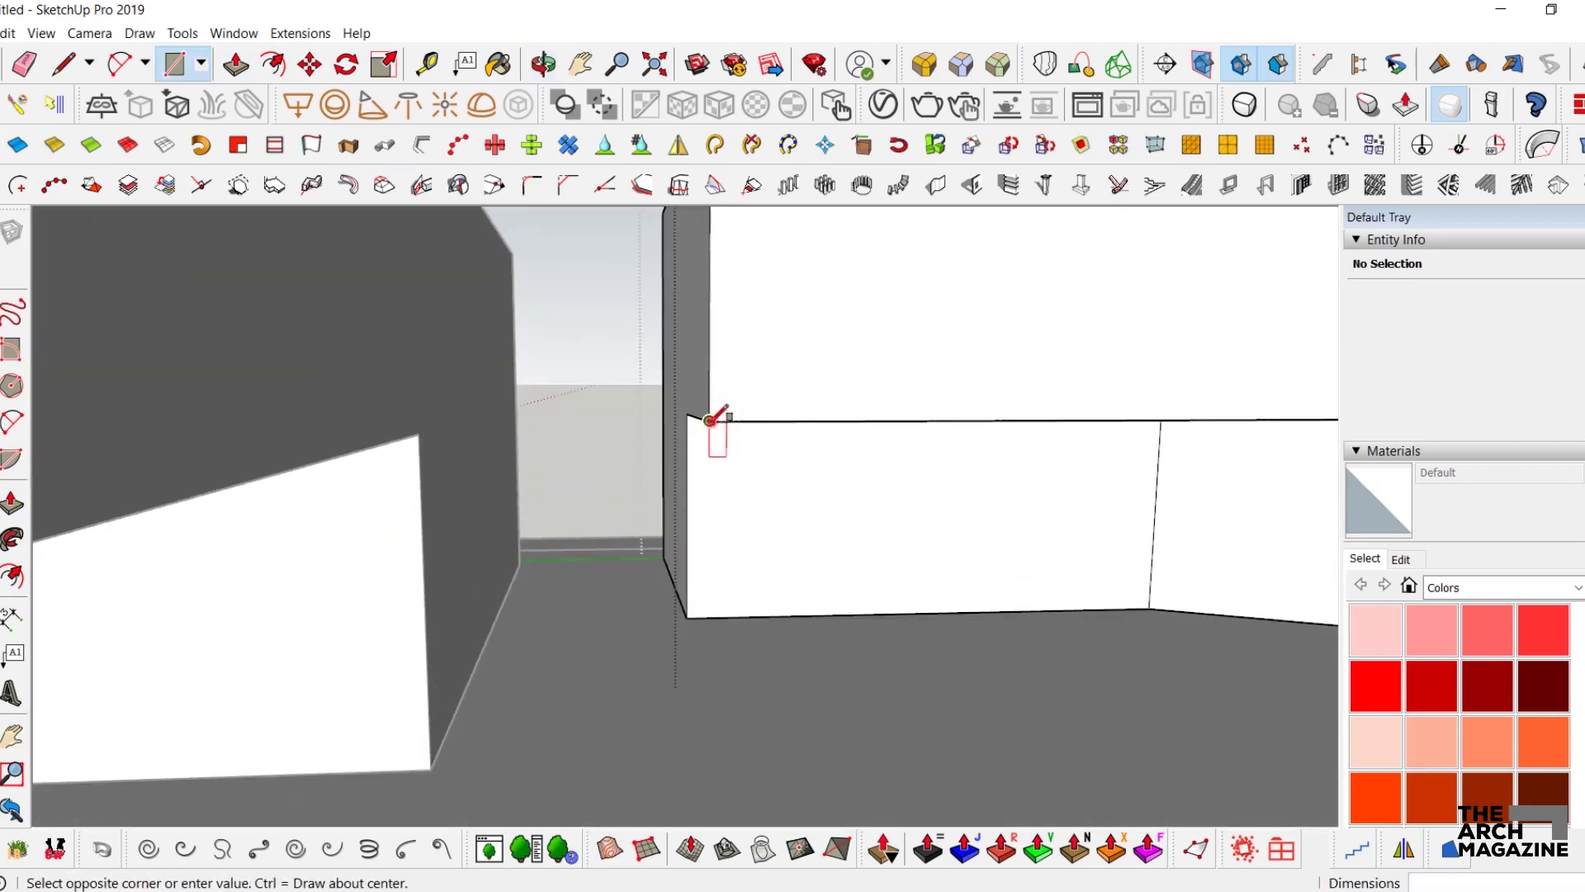
click(688, 616)
key(space)
middle_drag(688, 616, 555, 608)
key(p)
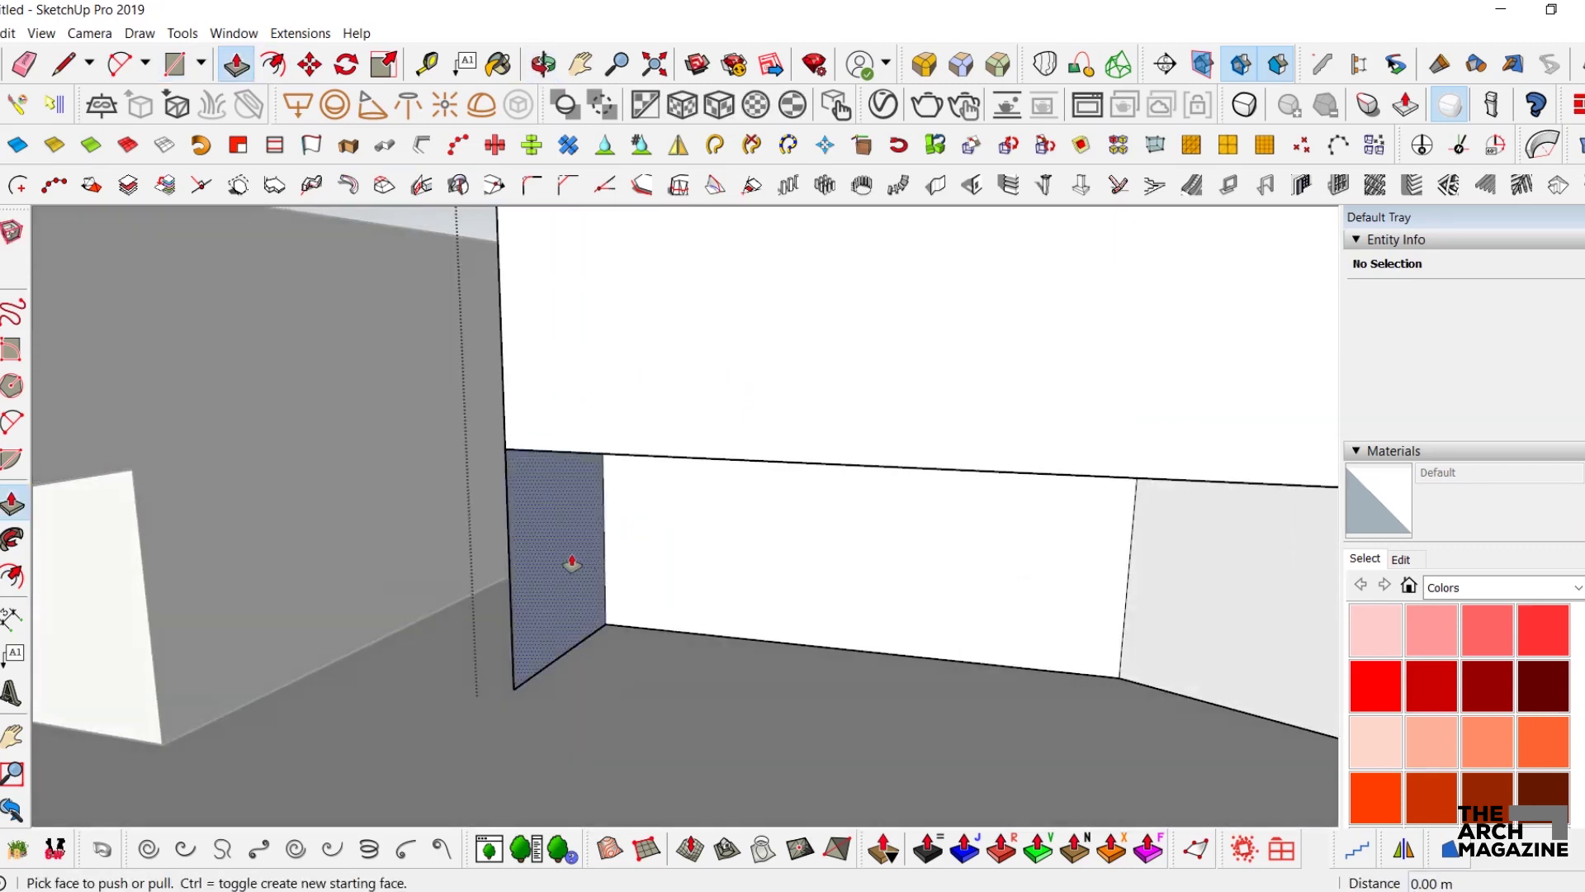
click(570, 558)
- Erase the leftover seam edges around the new end wall so the end face is continuous
key(e)
click(531, 450)
mouse_move(531, 450)
middle_down()
mouse_move(796, 479)
mouse_move(287, 533)
mouse_move(318, 531)
middle_up()
key(e)
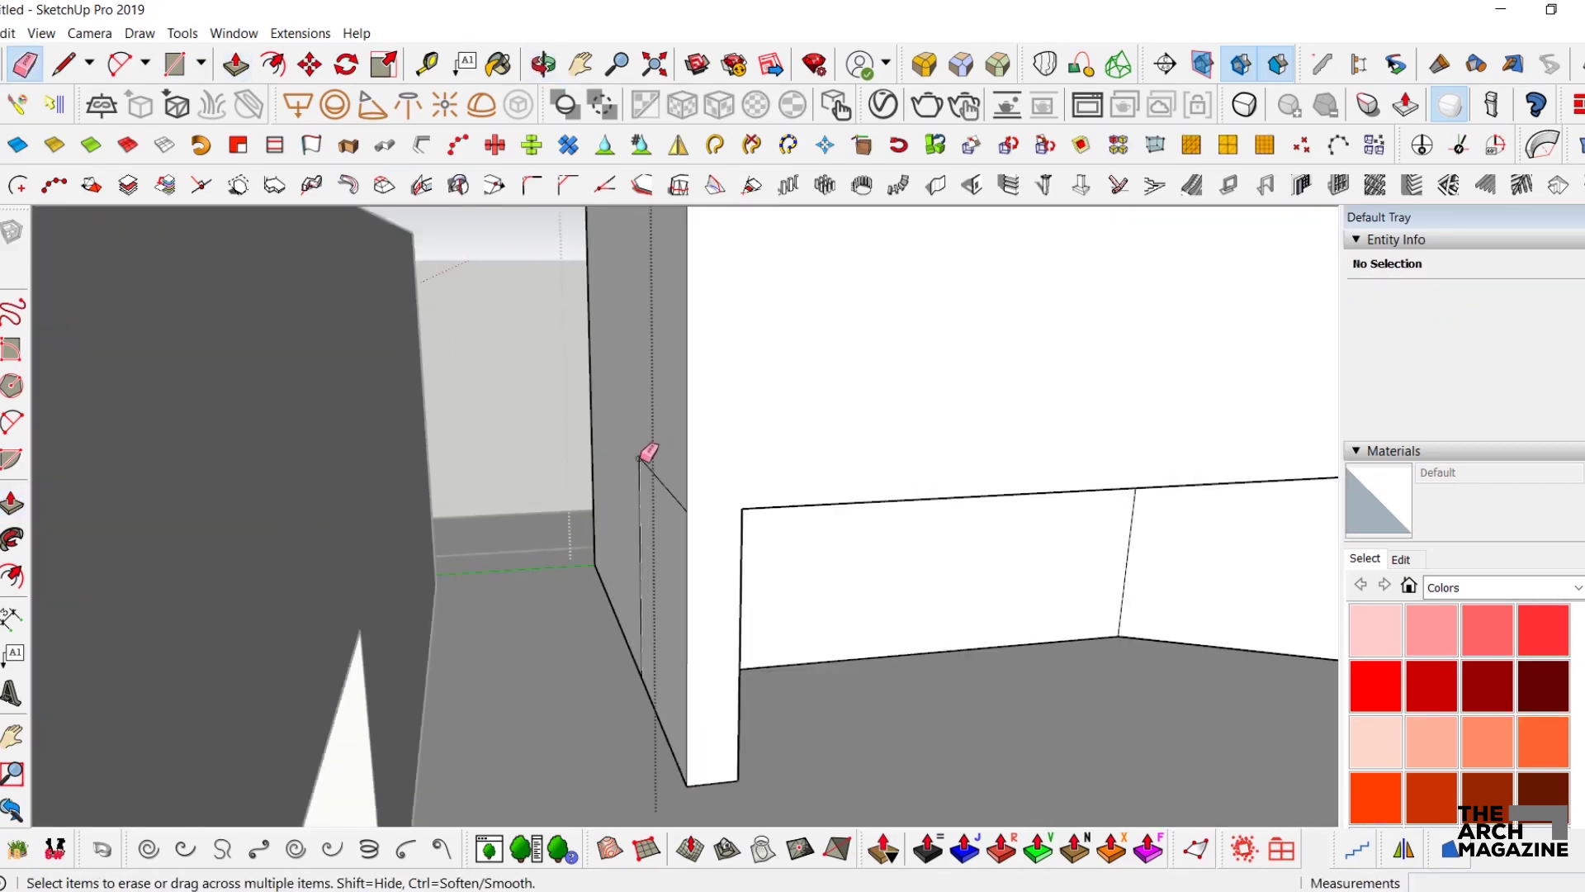
mouse_move(640, 458)
middle_down()
mouse_move(634, 595)
mouse_move(641, 573)
mouse_move(975, 624)
middle_up()
key(space)
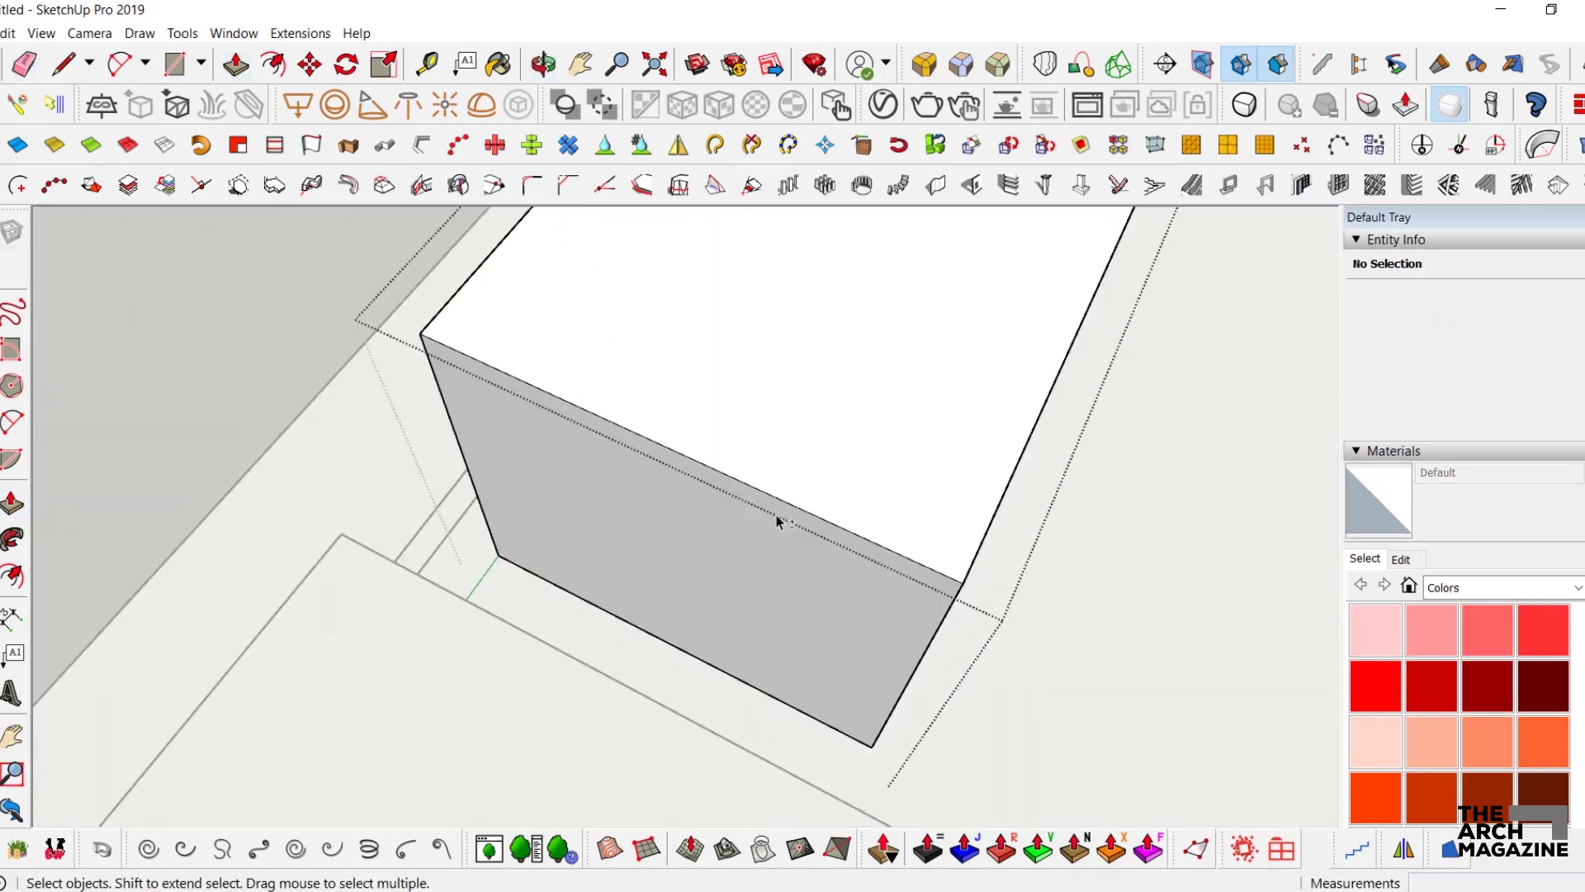
- Offset the outline of the block's end face inward and join the inner and outer corners with diagonal lines
middle_drag(178, 530, 195, 525)
click(14, 575)
click(710, 450)
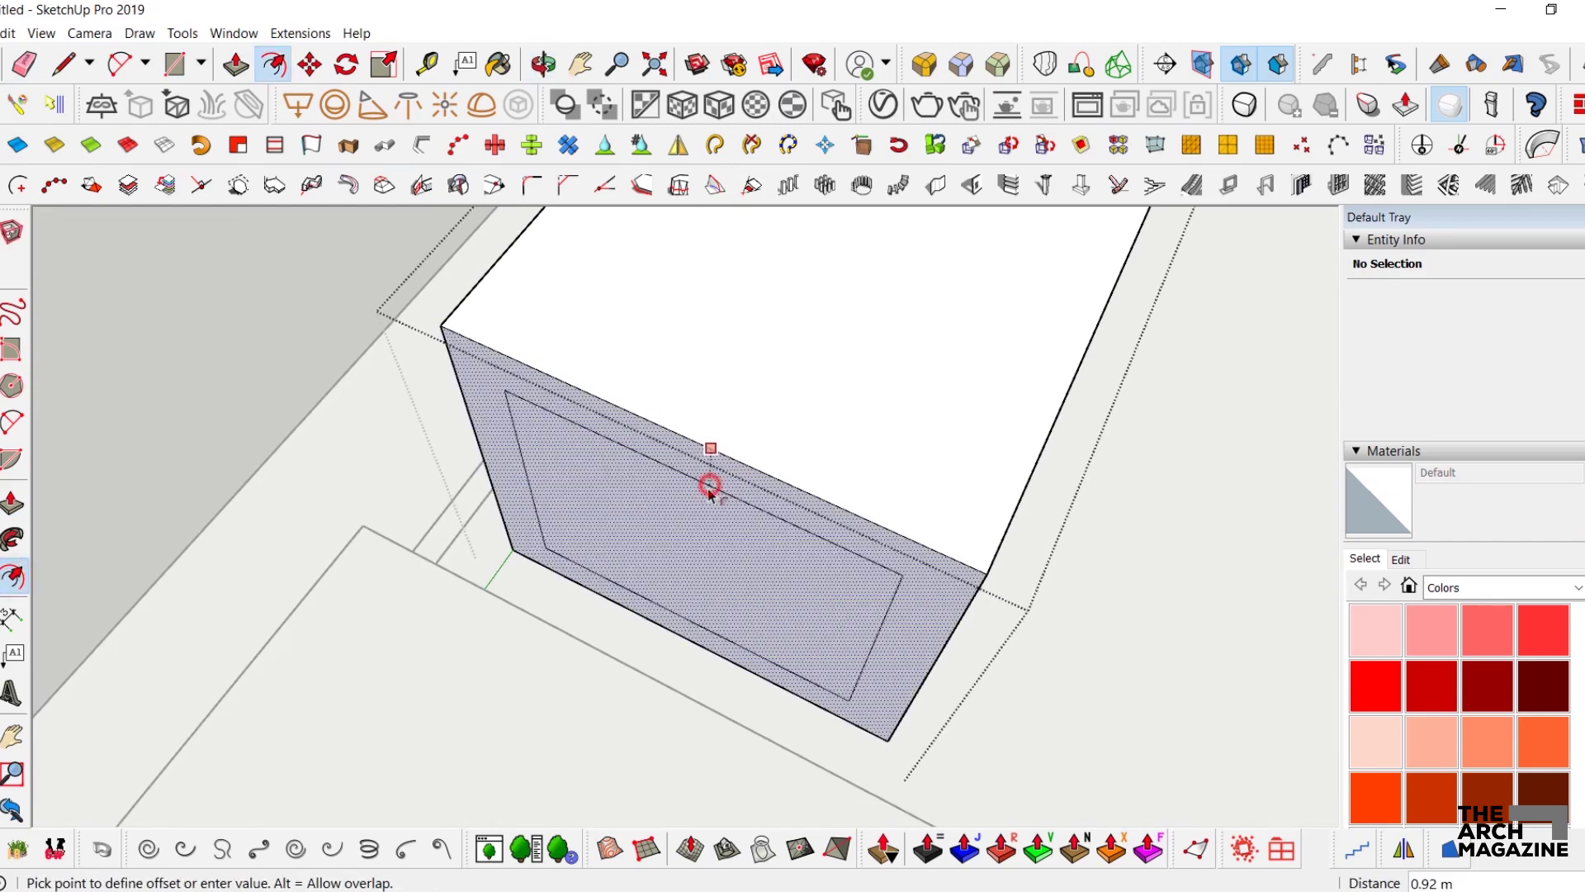
click(706, 510)
key(l)
click(543, 428)
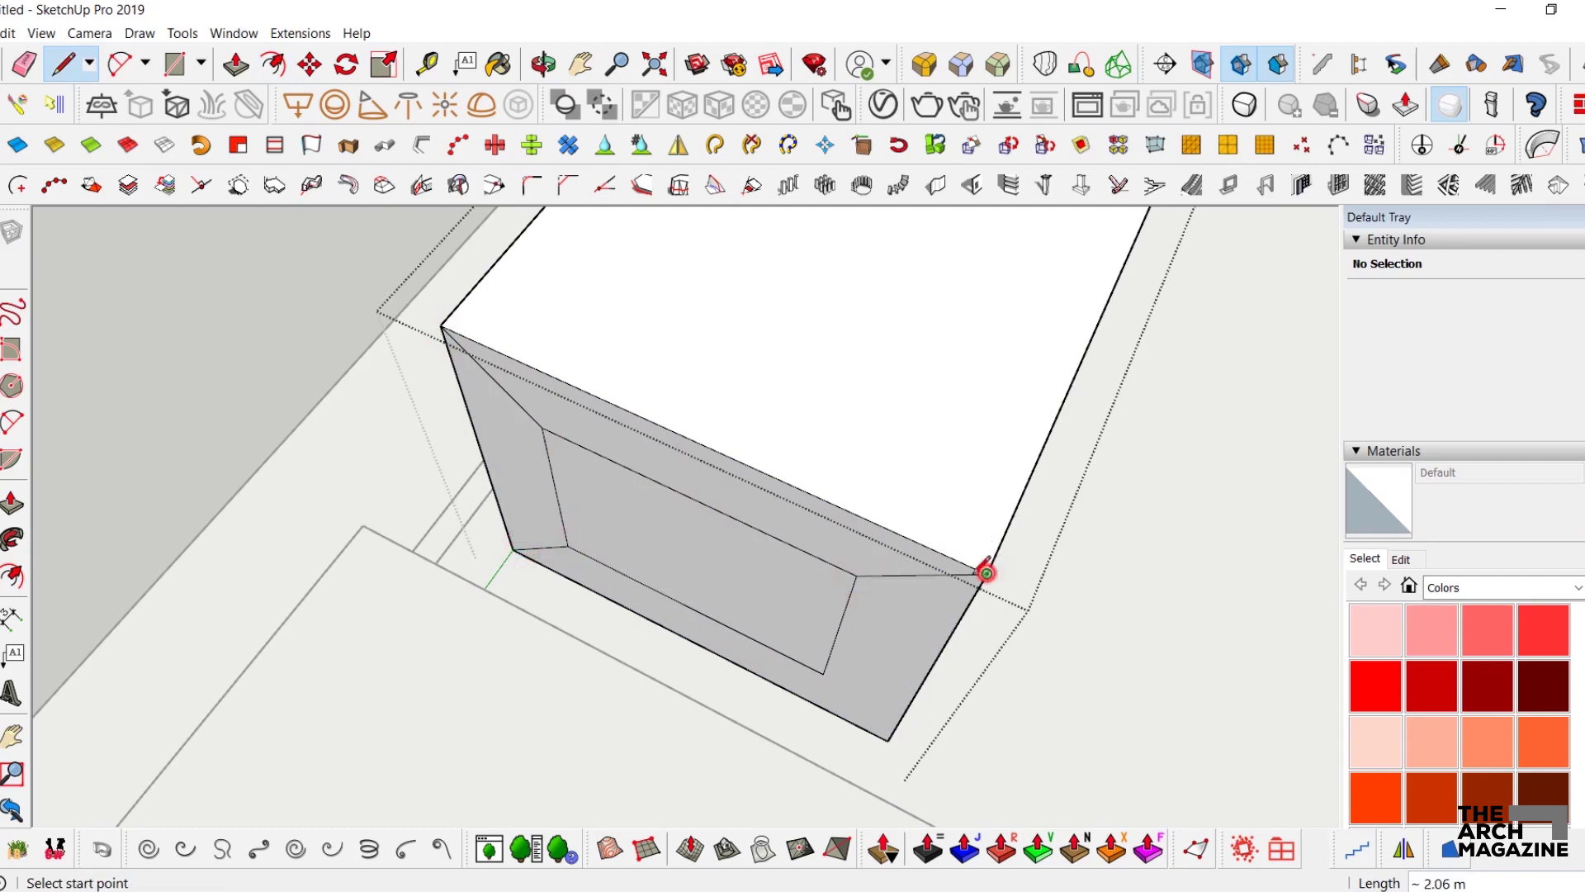
middle_drag(887, 730, 810, 648)
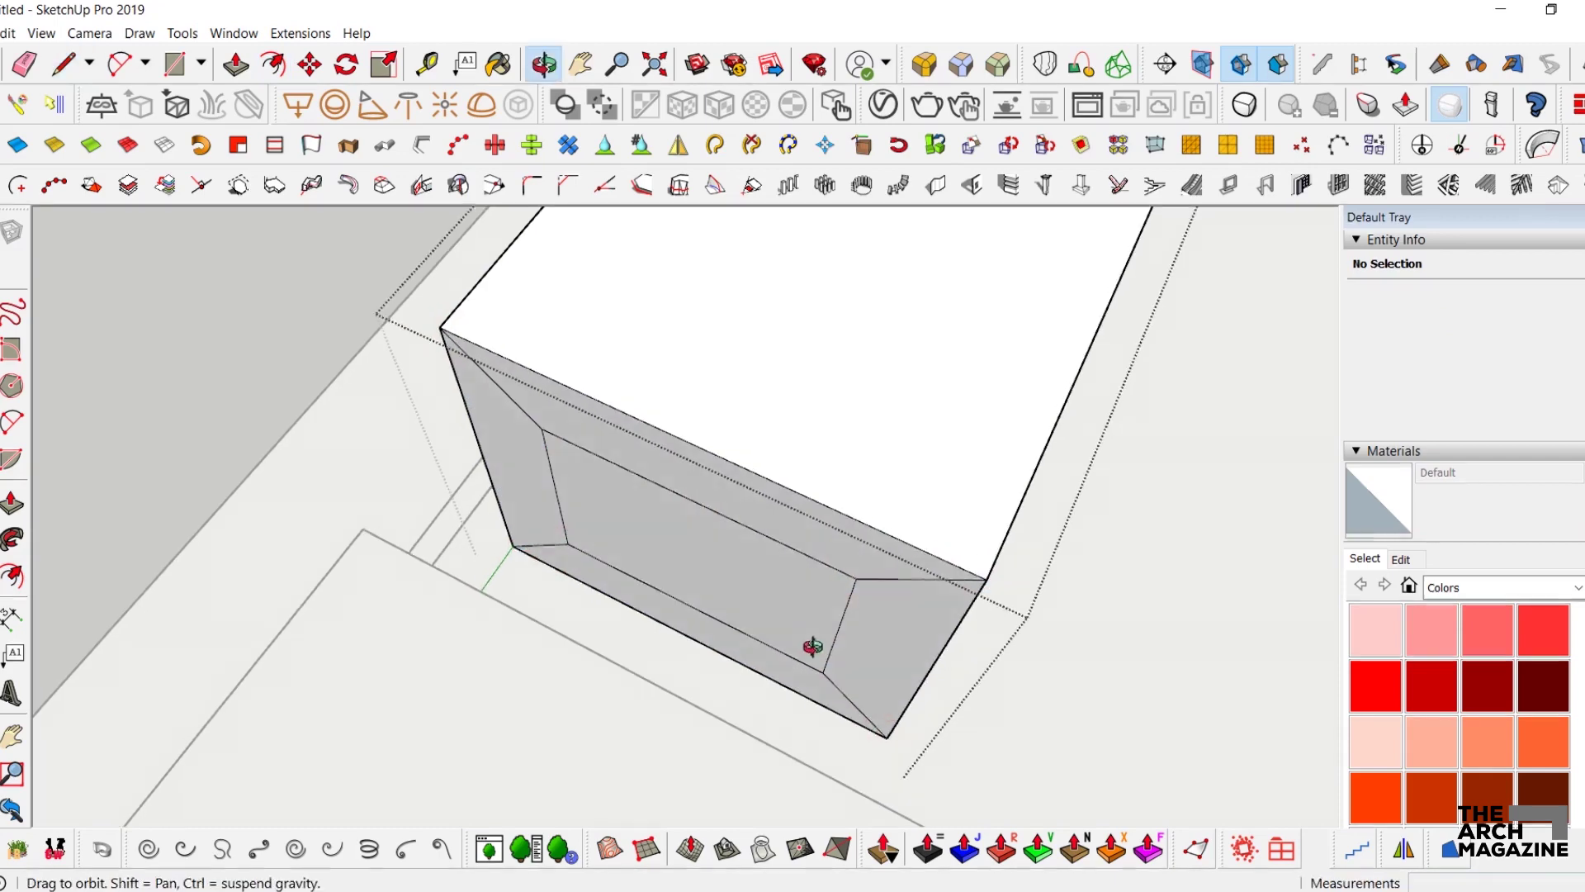
- Move the inner panel of the end face outward about 0.5 m along the green axis to bevel the end
key(space)
key(p)
scroll(792, 594, up, 2)
click(789, 596)
key(Escape)
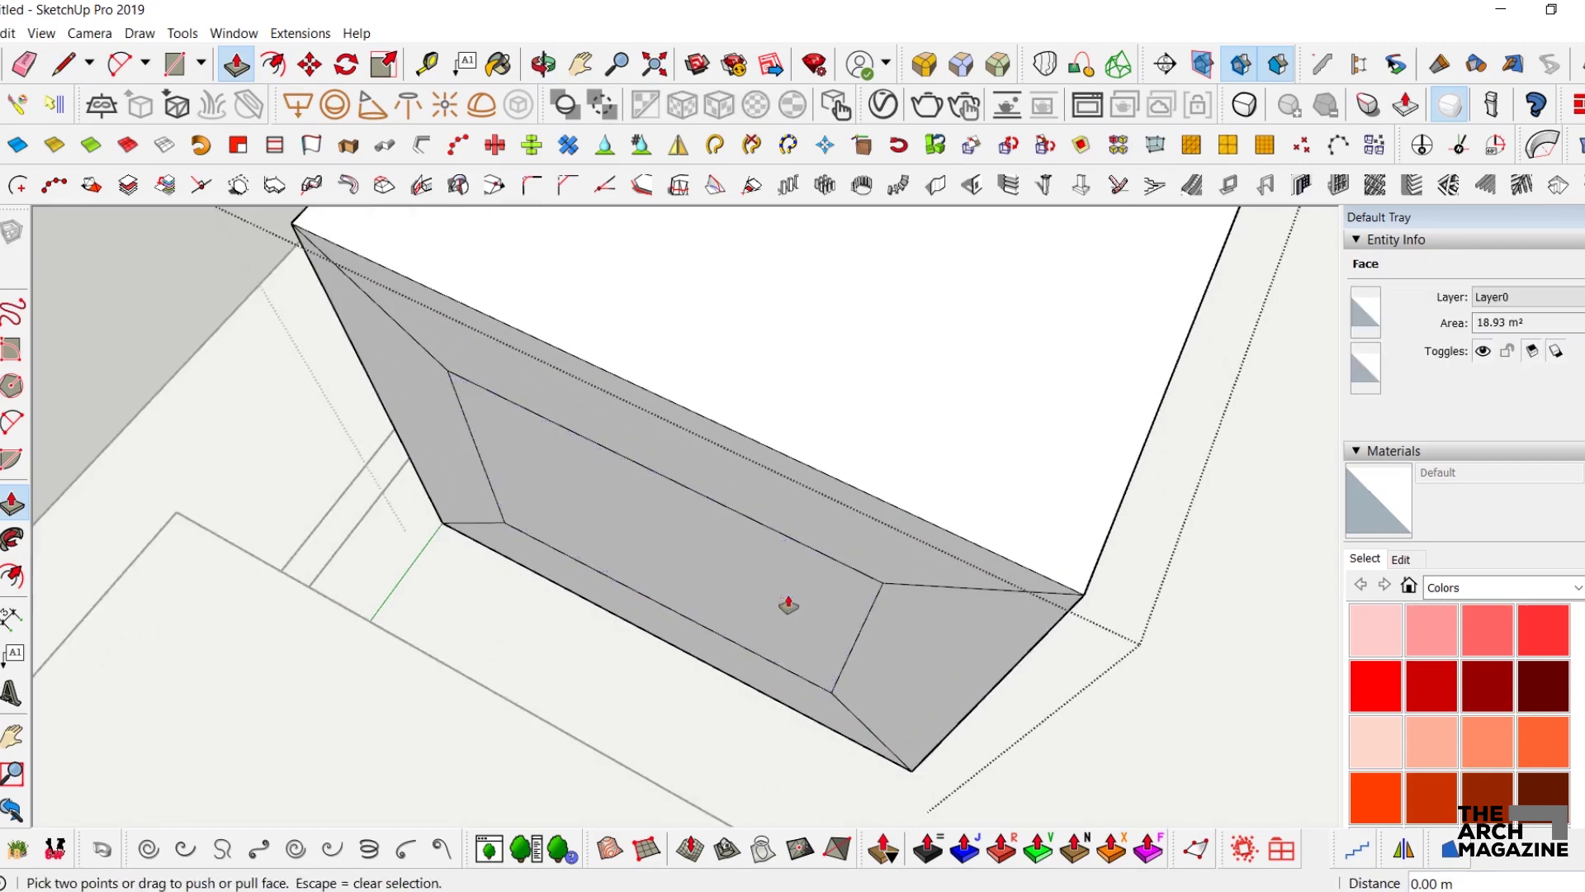
key(m)
click(789, 584)
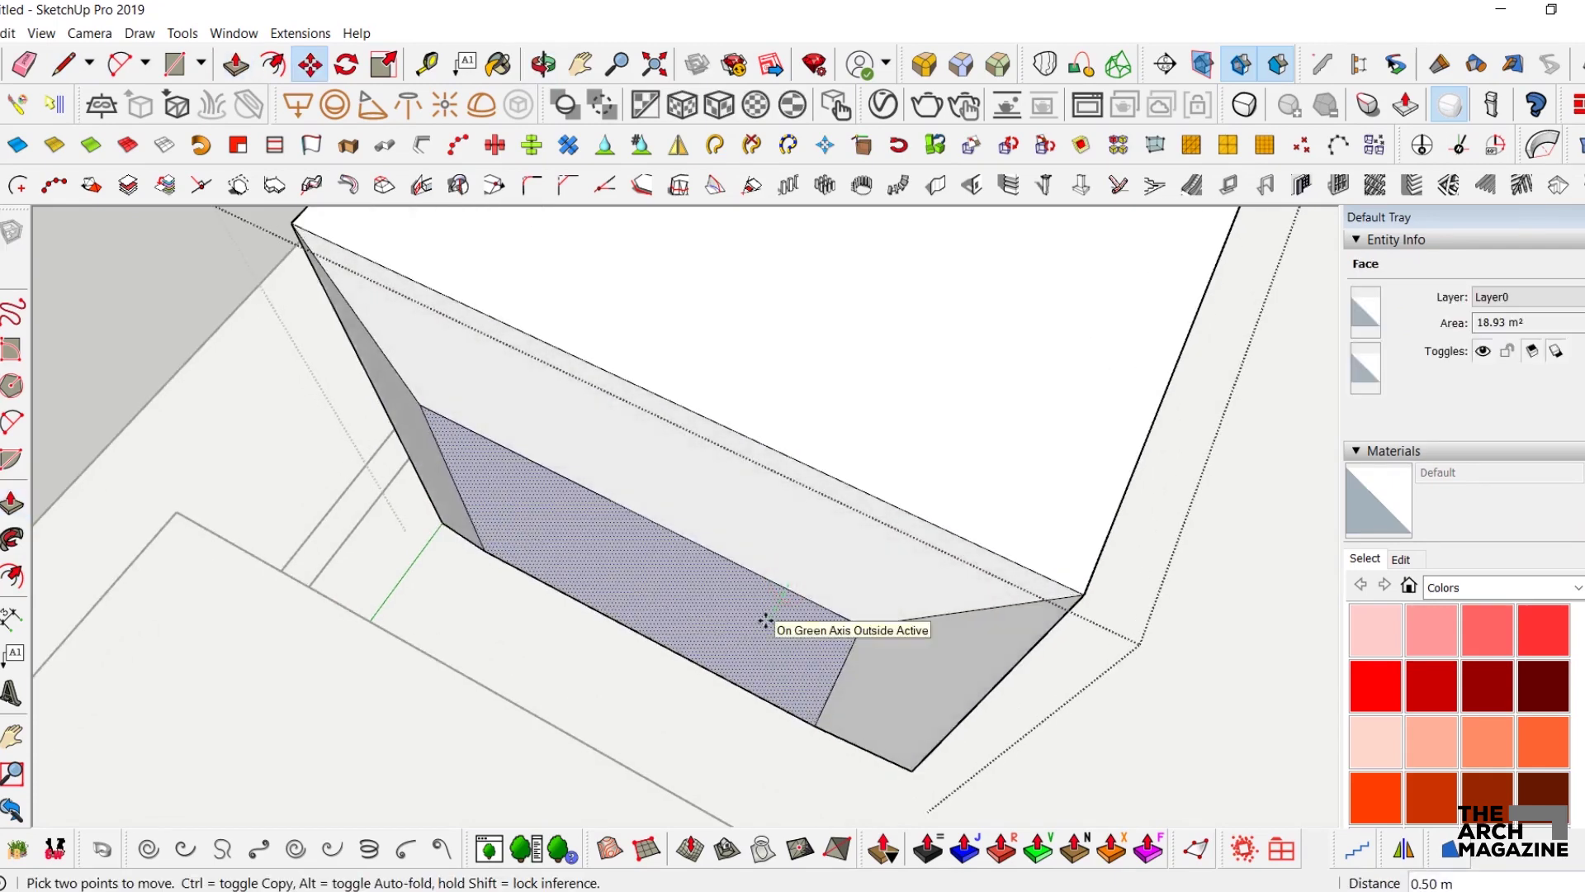
click(765, 619)
key(space)
- Select the whole side block and scale it vertically to about 1.1 times its height
scroll(697, 554, down, 2)
middle_drag(697, 554, 950, 487)
scroll(843, 496, down, 1)
click(870, 484)
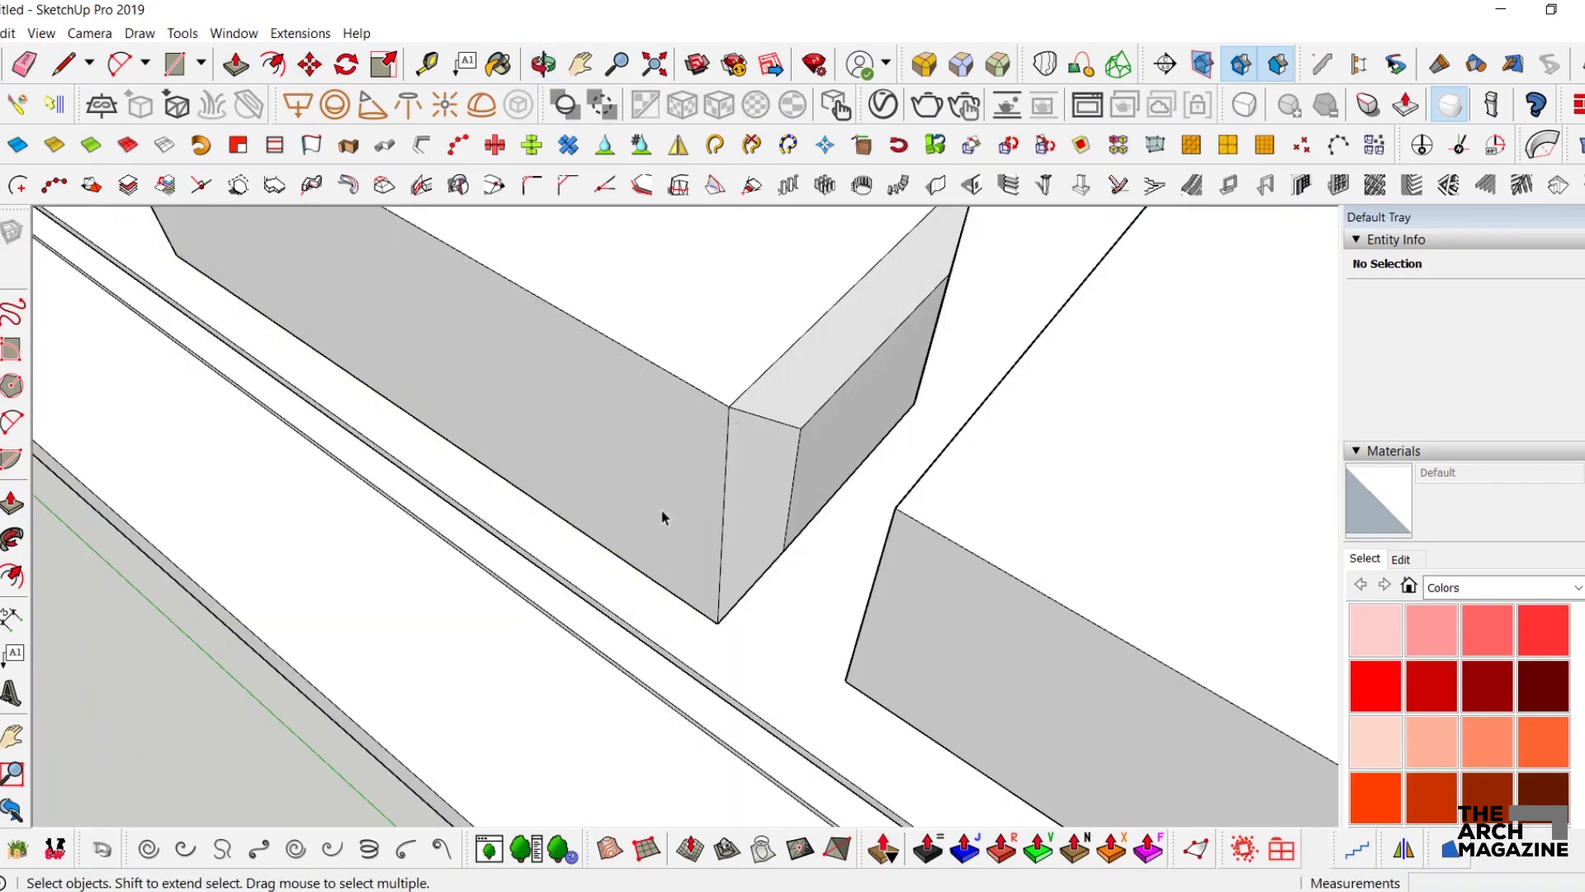
click(662, 511)
middle_drag(641, 544, 839, 555)
key(m)
scroll(839, 557, up, 1)
click(897, 631)
middle_drag(897, 630, 404, 602)
middle_drag(950, 561, 809, 394)
key(s)
click(843, 387)
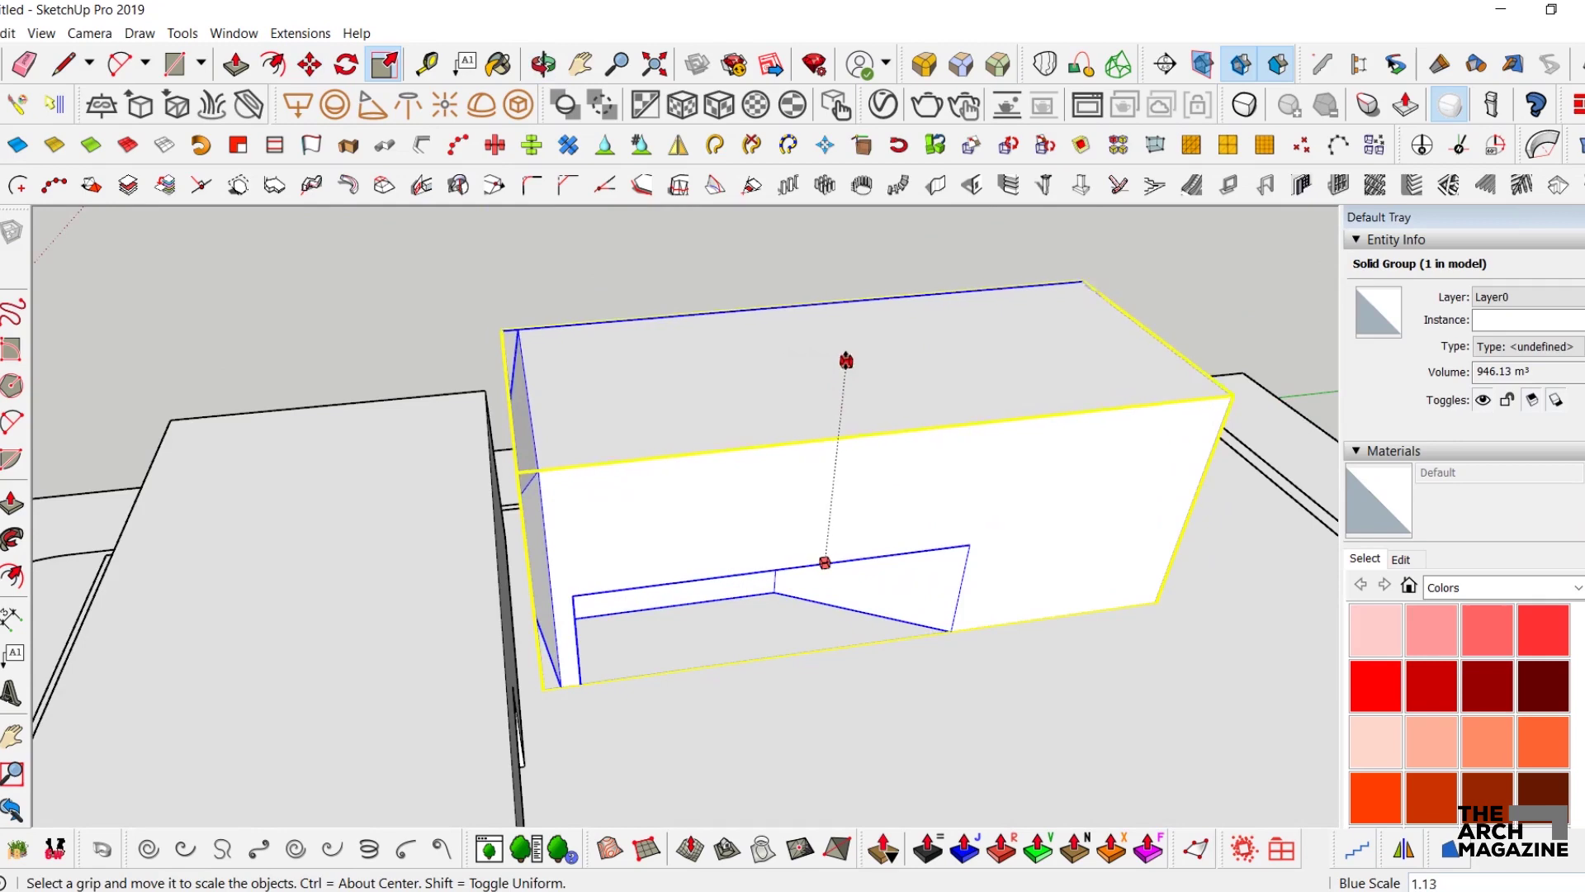
middle_drag(860, 373, 526, 481)
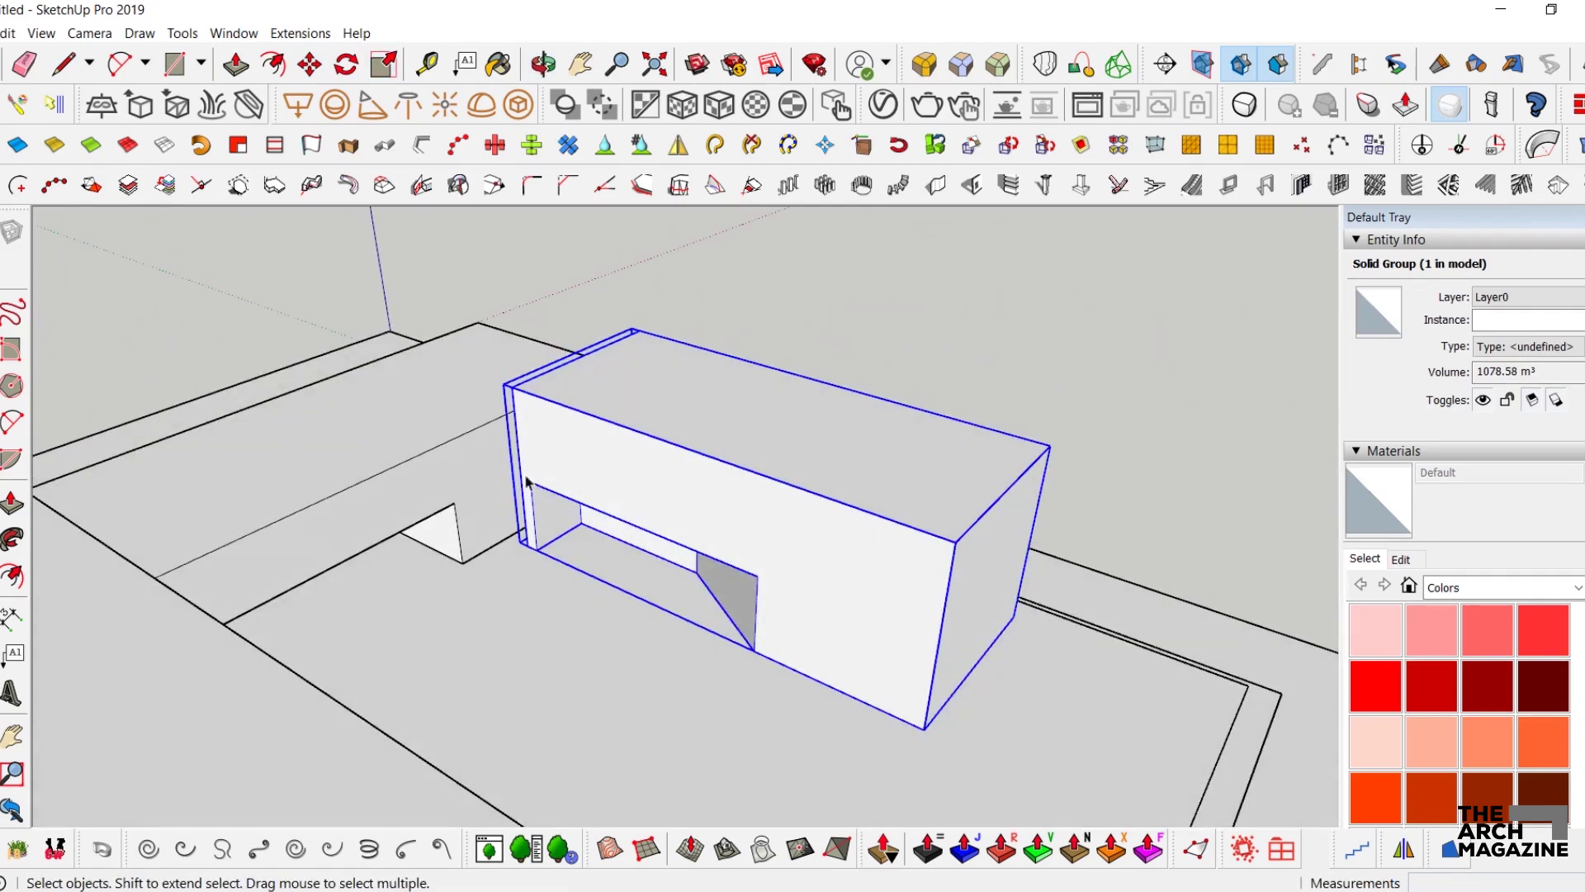
- Open the side block and pull its rear end face outward about 4.9 m to lengthen it
double_click(962, 586)
key(p)
middle_drag(971, 585, 805, 548)
click(867, 560)
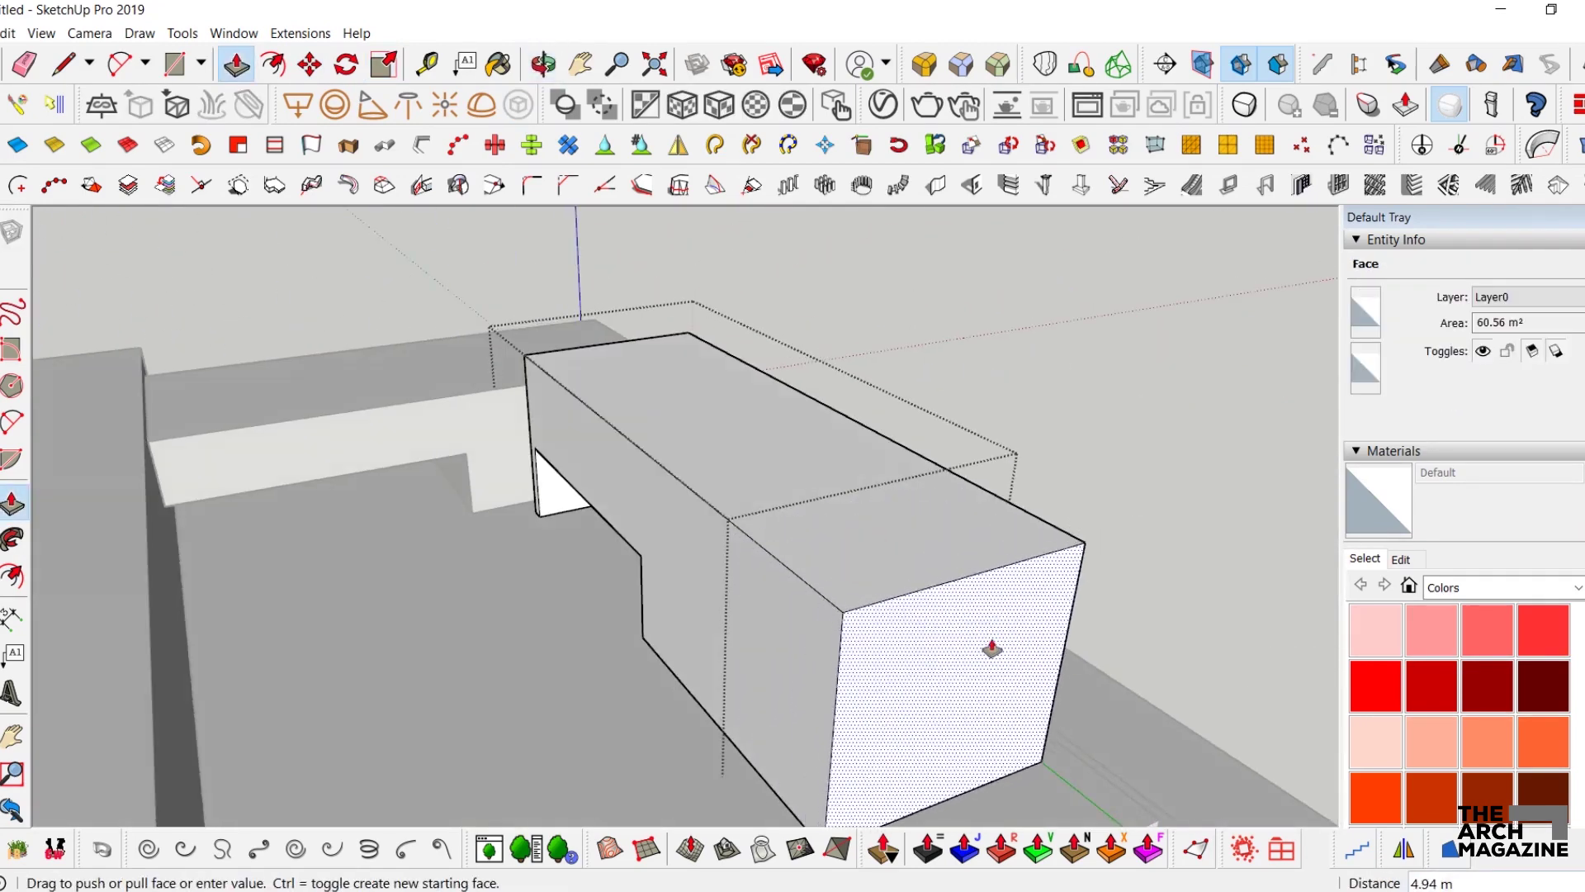
click(998, 647)
middle_drag(701, 578, 1068, 594)
- Select the recess's inner slanted-wall geometry and move it along the block to extend the recess, then leave the block
scroll(858, 525, up, 3)
key(space)
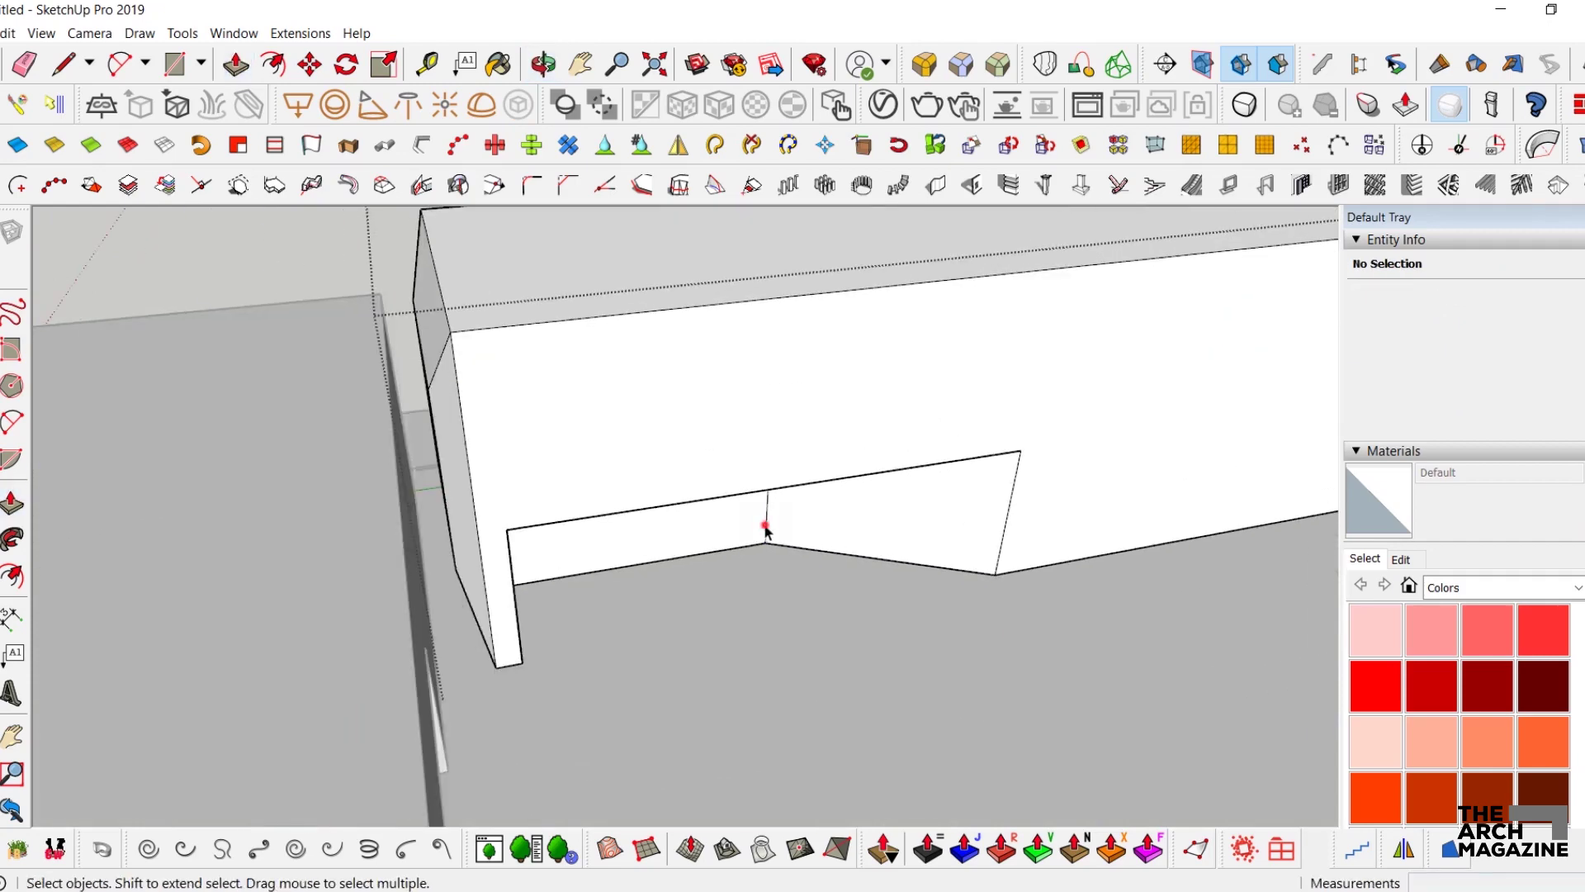
click(788, 548)
middle_drag(999, 513, 733, 414)
shift+click(707, 369)
shift+click(698, 278)
middle_drag(708, 291, 704, 677)
scroll(429, 562, down, 3)
key(m)
click(708, 675)
click(876, 676)
key(space)
scroll(818, 537, down, 3)
middle_drag(818, 537, 919, 548)
click(919, 548)
scroll(878, 548, down, 2)
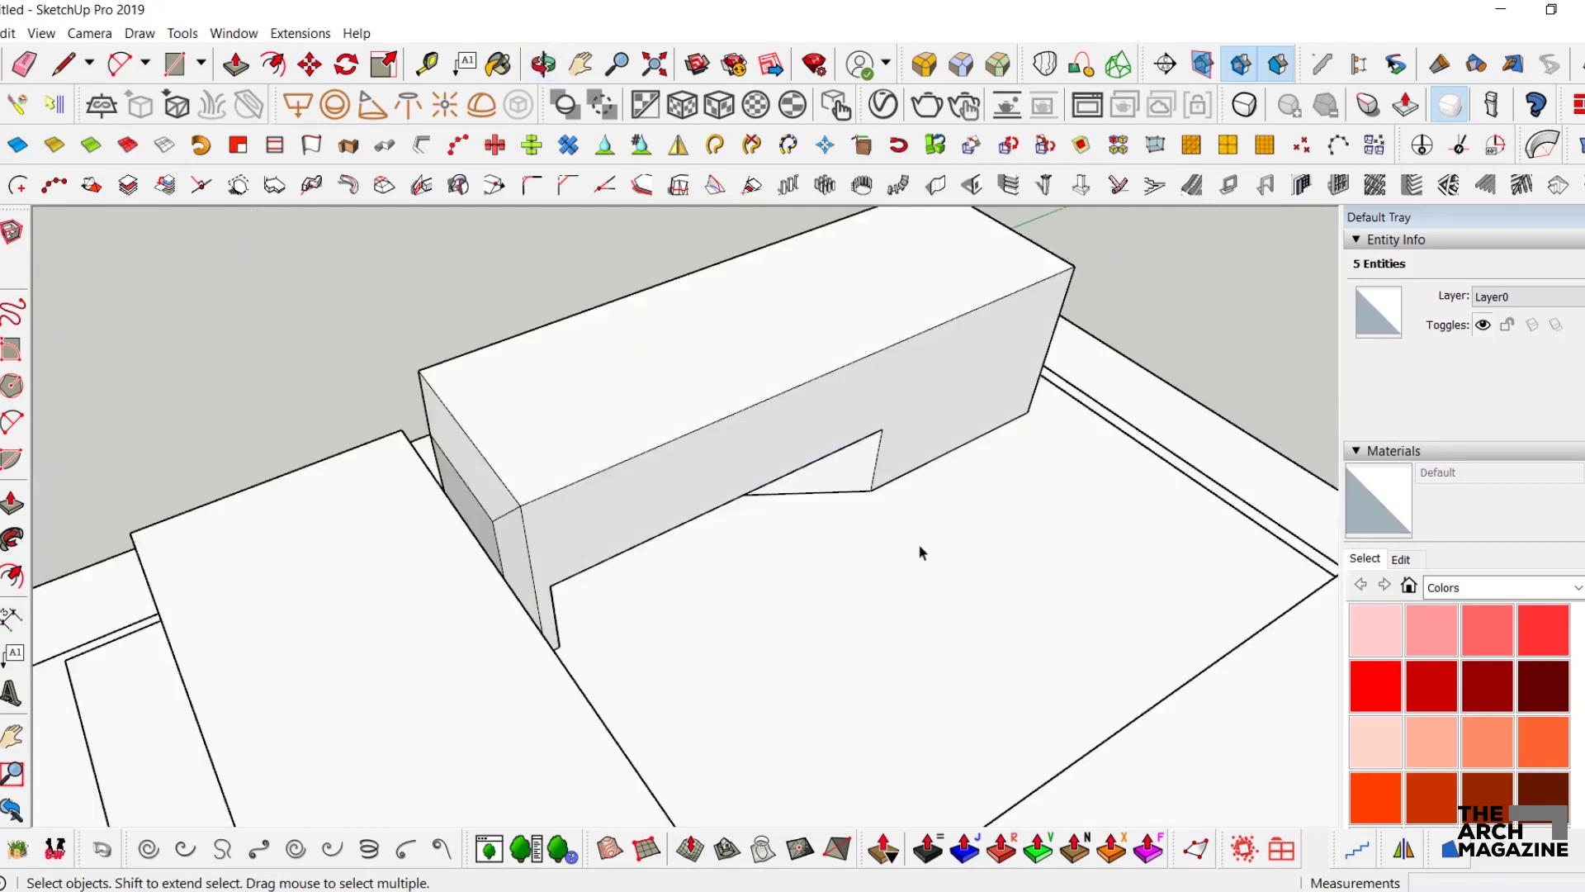
- Open the platform and draw a rectangle on the courtyard floor between the blocks
mouse_move(817, 550)
middle_down()
mouse_move(845, 513)
mouse_move(560, 562)
mouse_move(658, 532)
mouse_move(641, 651)
mouse_move(655, 555)
mouse_move(666, 587)
mouse_move(642, 536)
middle_up()
click(641, 560)
key(r)
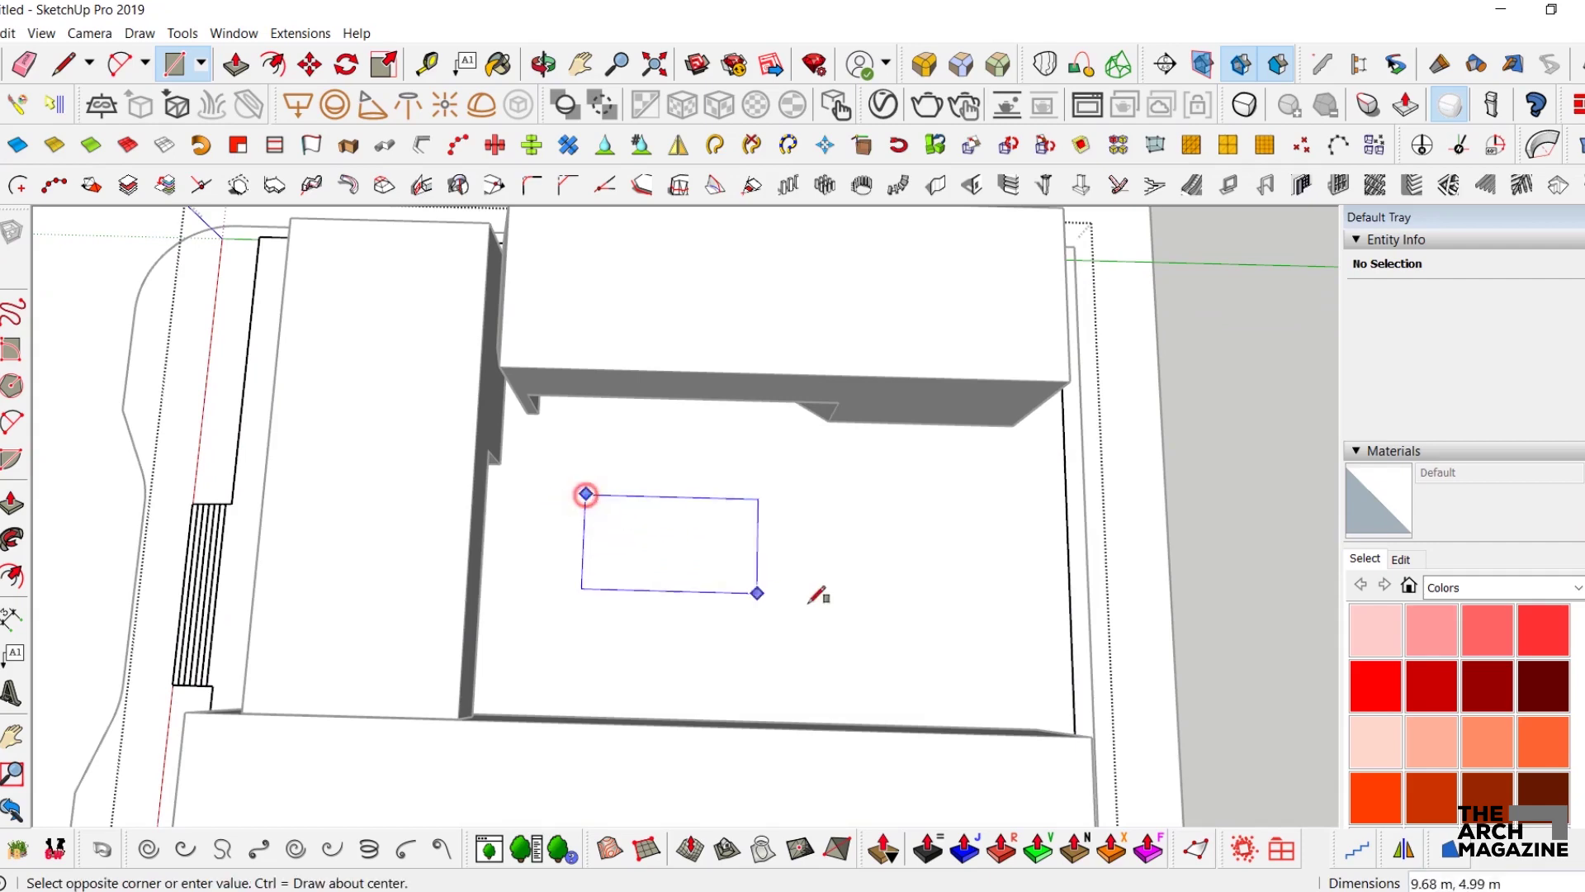
click(915, 669)
- Push the courtyard rectangle down to form a shallow pit
key(p)
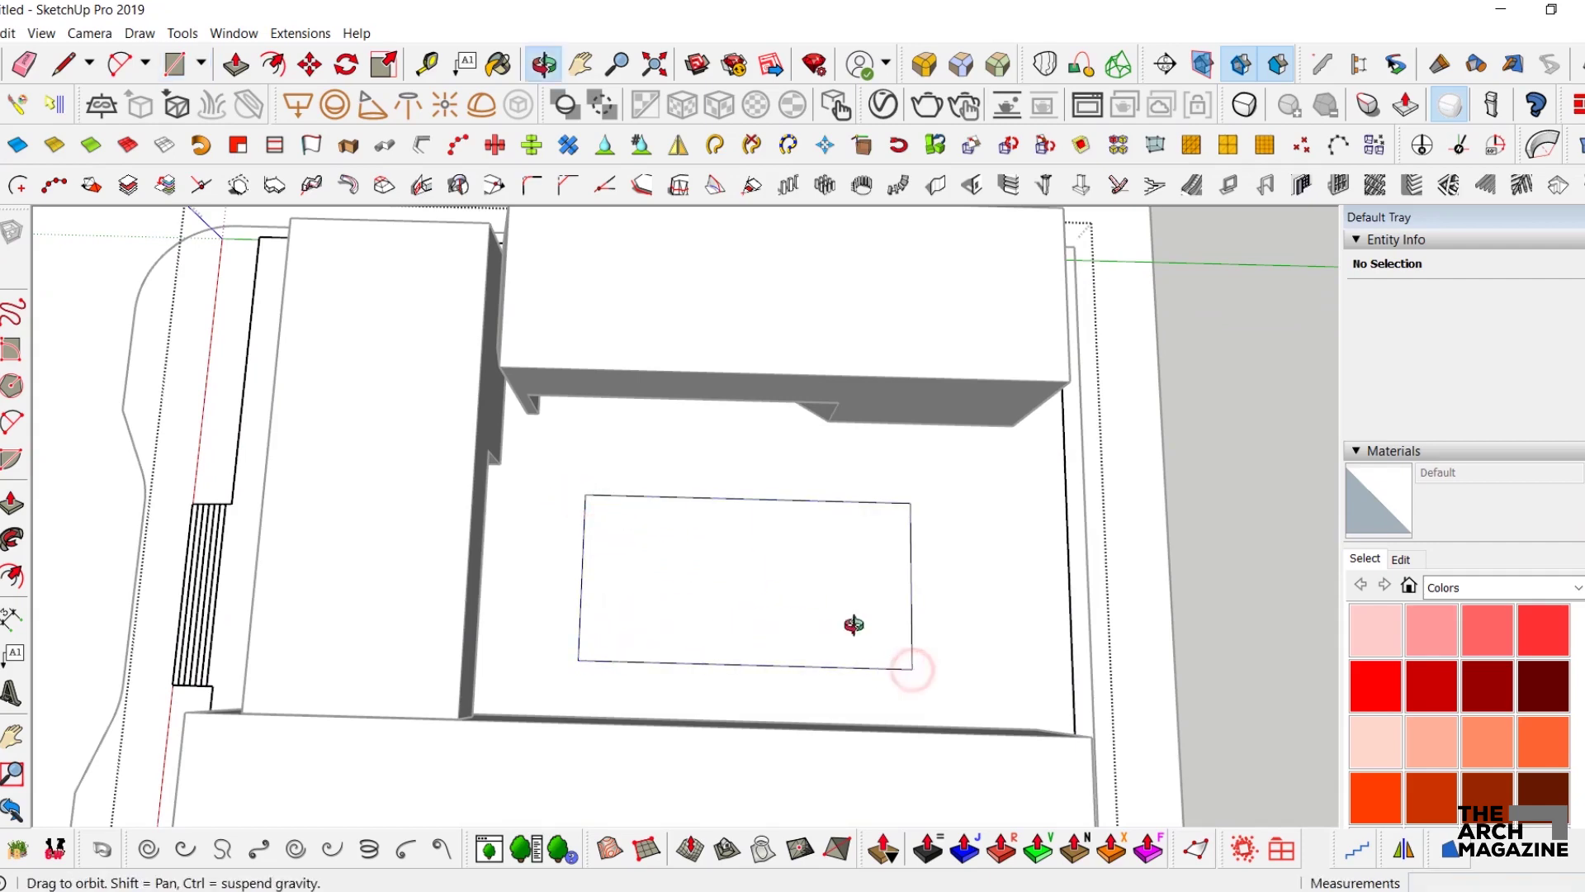
middle_drag(850, 630, 806, 578)
click(711, 608)
middle_drag(711, 608, 616, 503)
key(space)
scroll(616, 503, up, 3)
middle_drag(544, 561, 518, 439)
key(p)
click(514, 493)
click(472, 507)
key(space)
scroll(449, 367, up, 3)
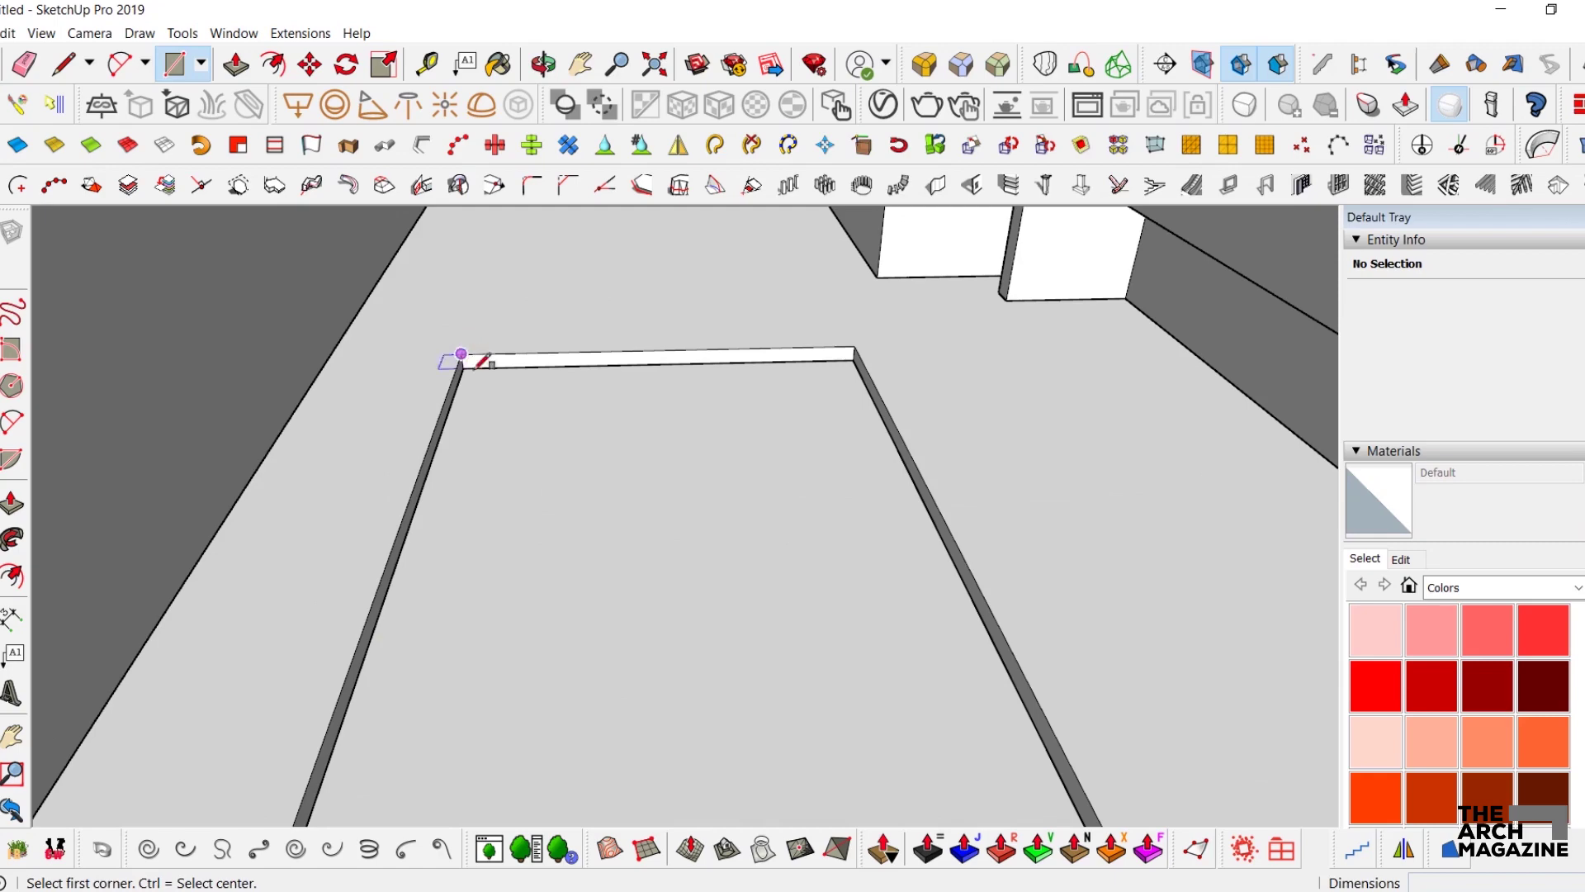
click(462, 368)
scroll(463, 363, down, 3)
middle_drag(463, 360, 1205, 510)
middle_drag(735, 462, 1058, 484)
scroll(762, 463, up, 3)
scroll(767, 433, down, 3)
middle_drag(766, 434, 46, 383)
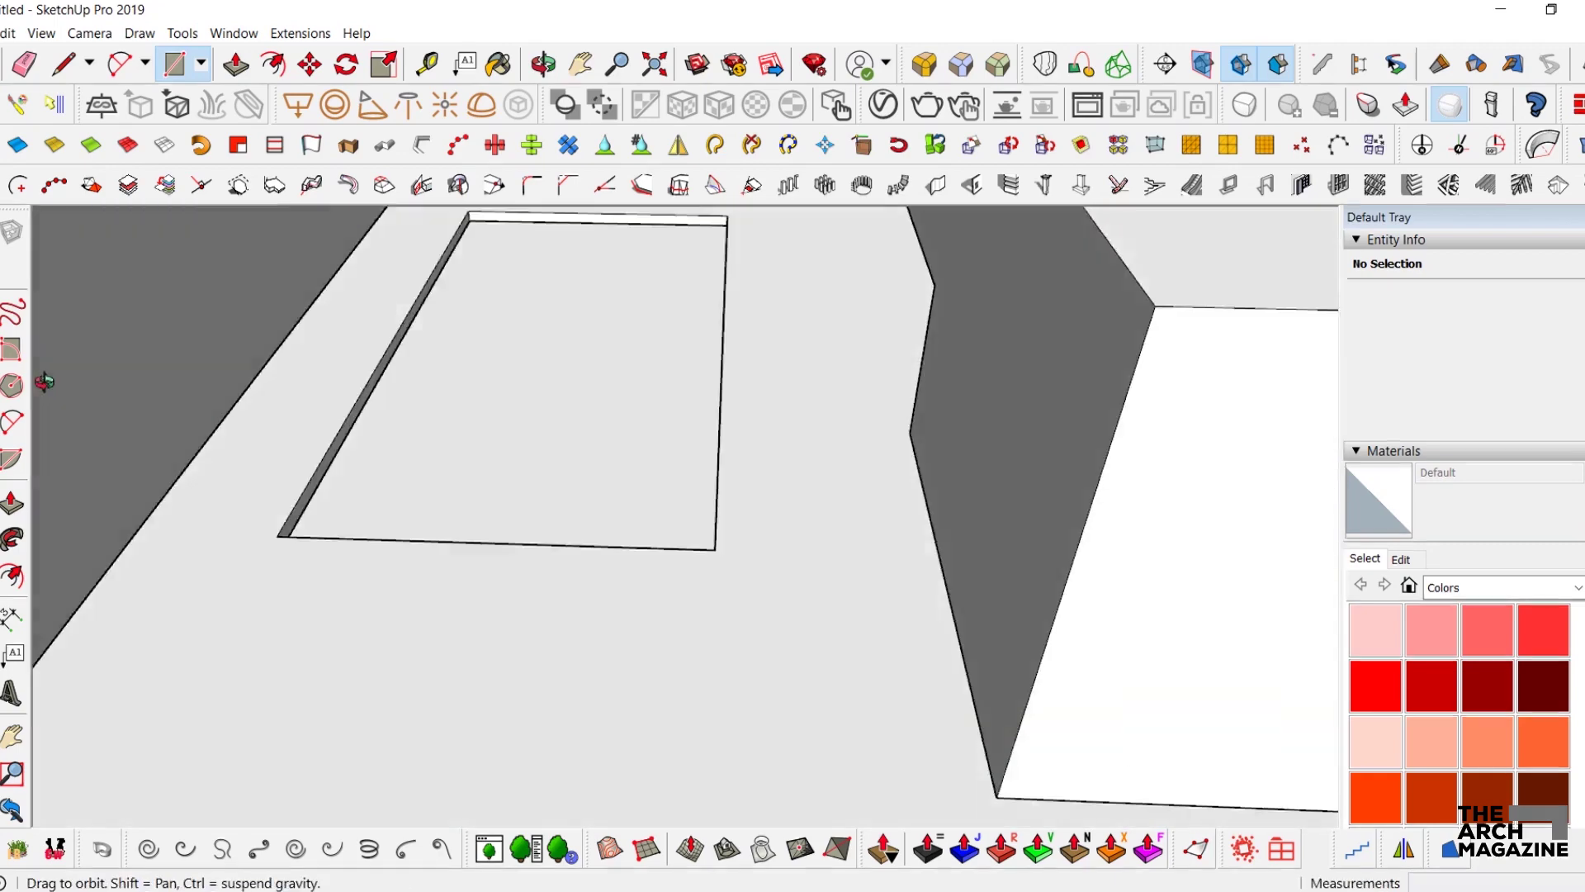
- Pull the rectangular face up above the courtyard floor to form a low raised slab
middle_drag(529, 446, 609, 414)
scroll(571, 440, up, 2)
key(space)
key(p)
click(594, 471)
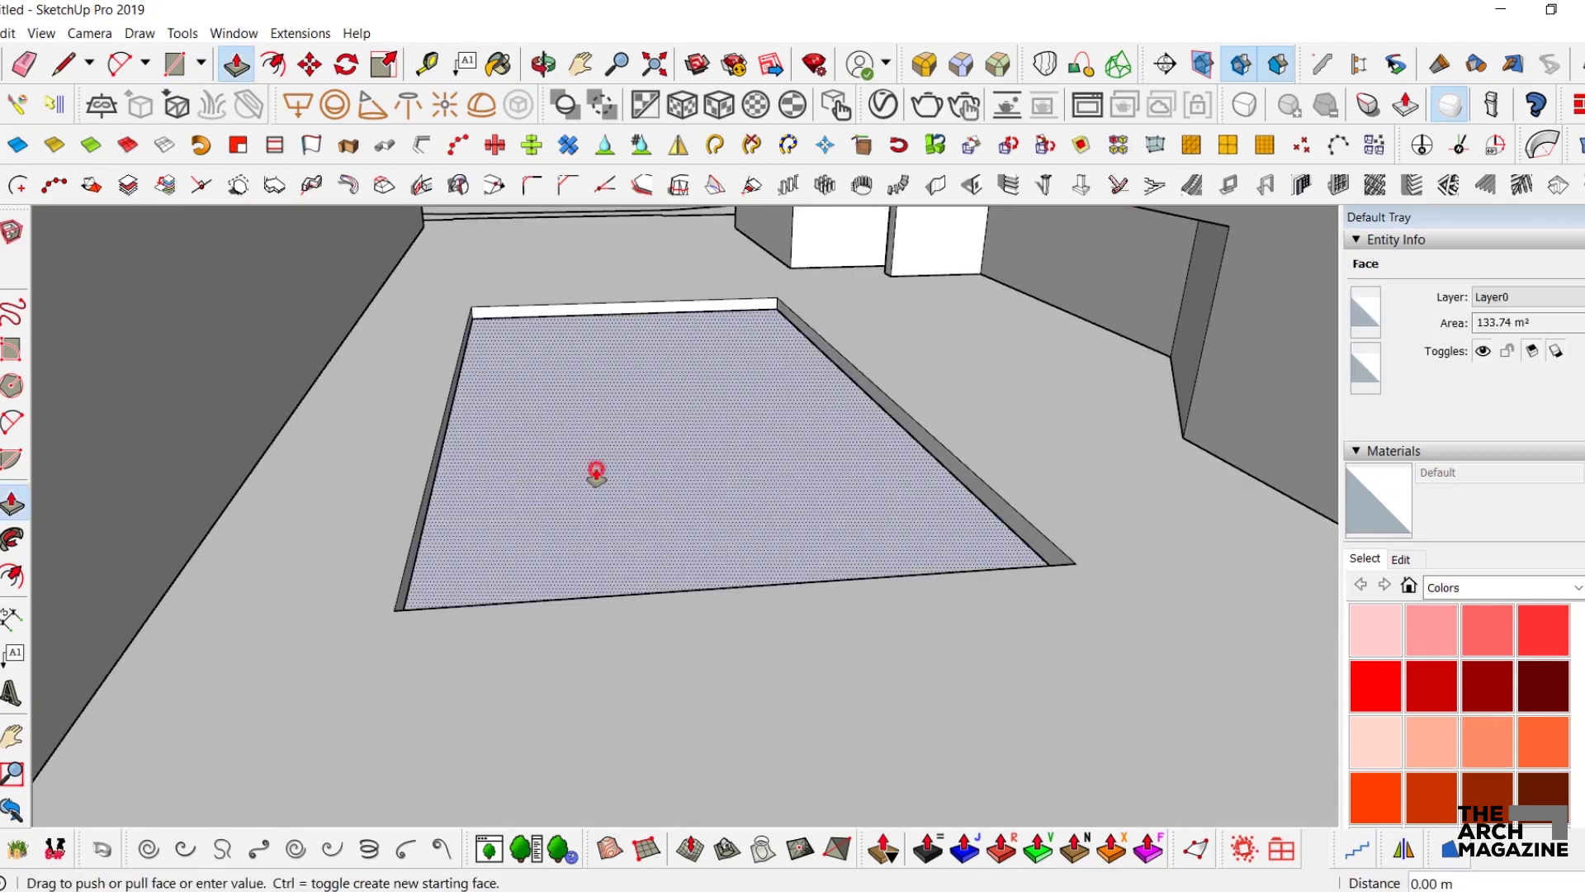
click(506, 458)
- Offset the slab's top outline inward and join the inner and outer corners with diagonal lines
key(f)
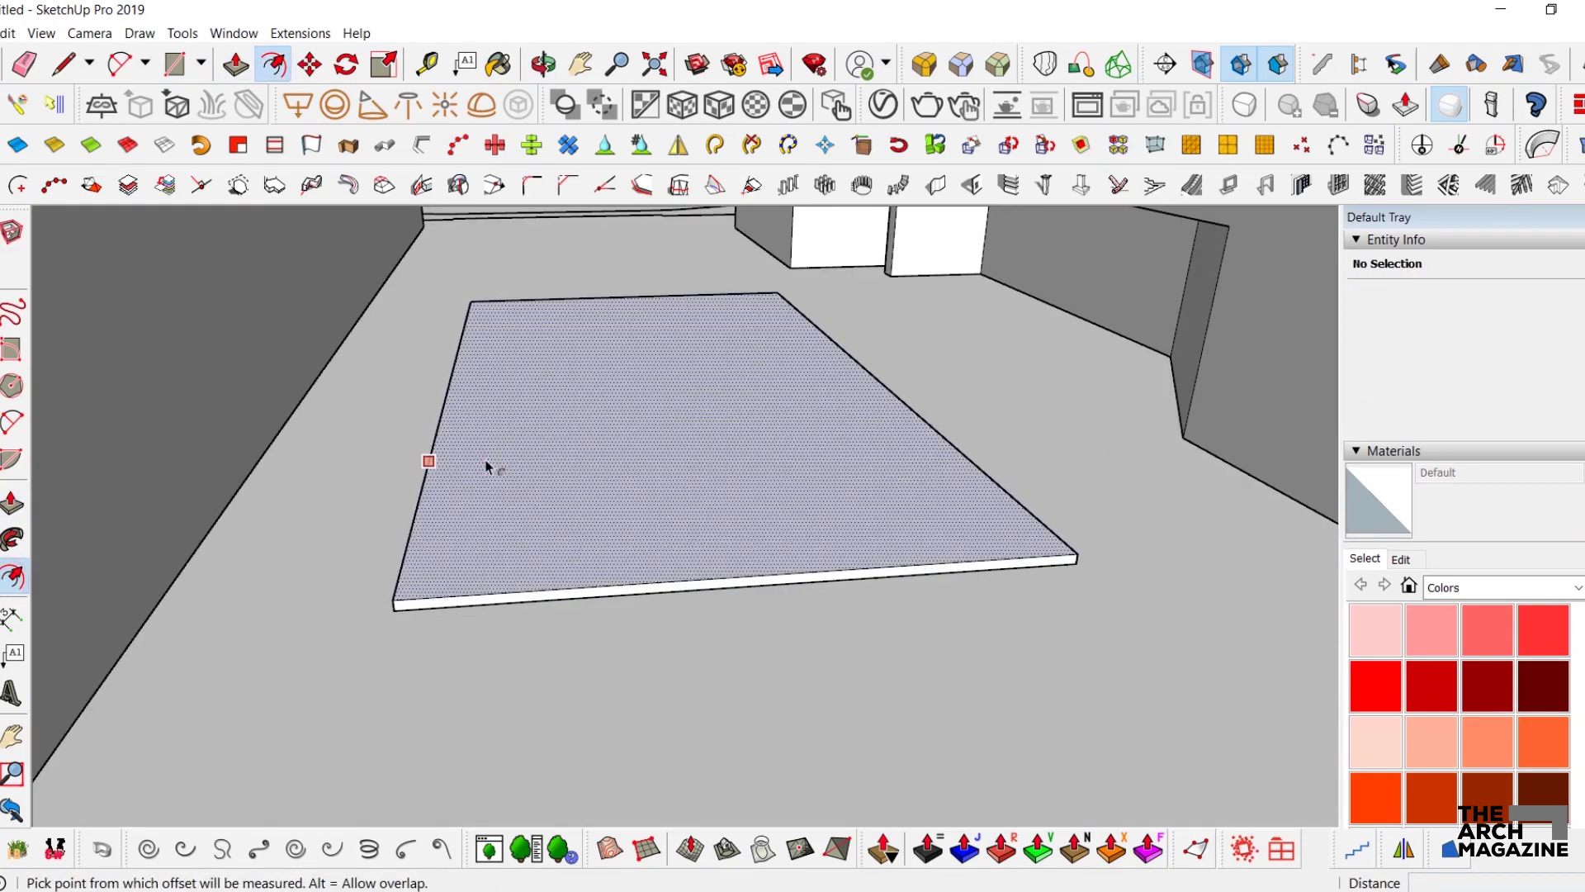
click(428, 461)
click(489, 457)
middle_drag(495, 450, 464, 609)
key(l)
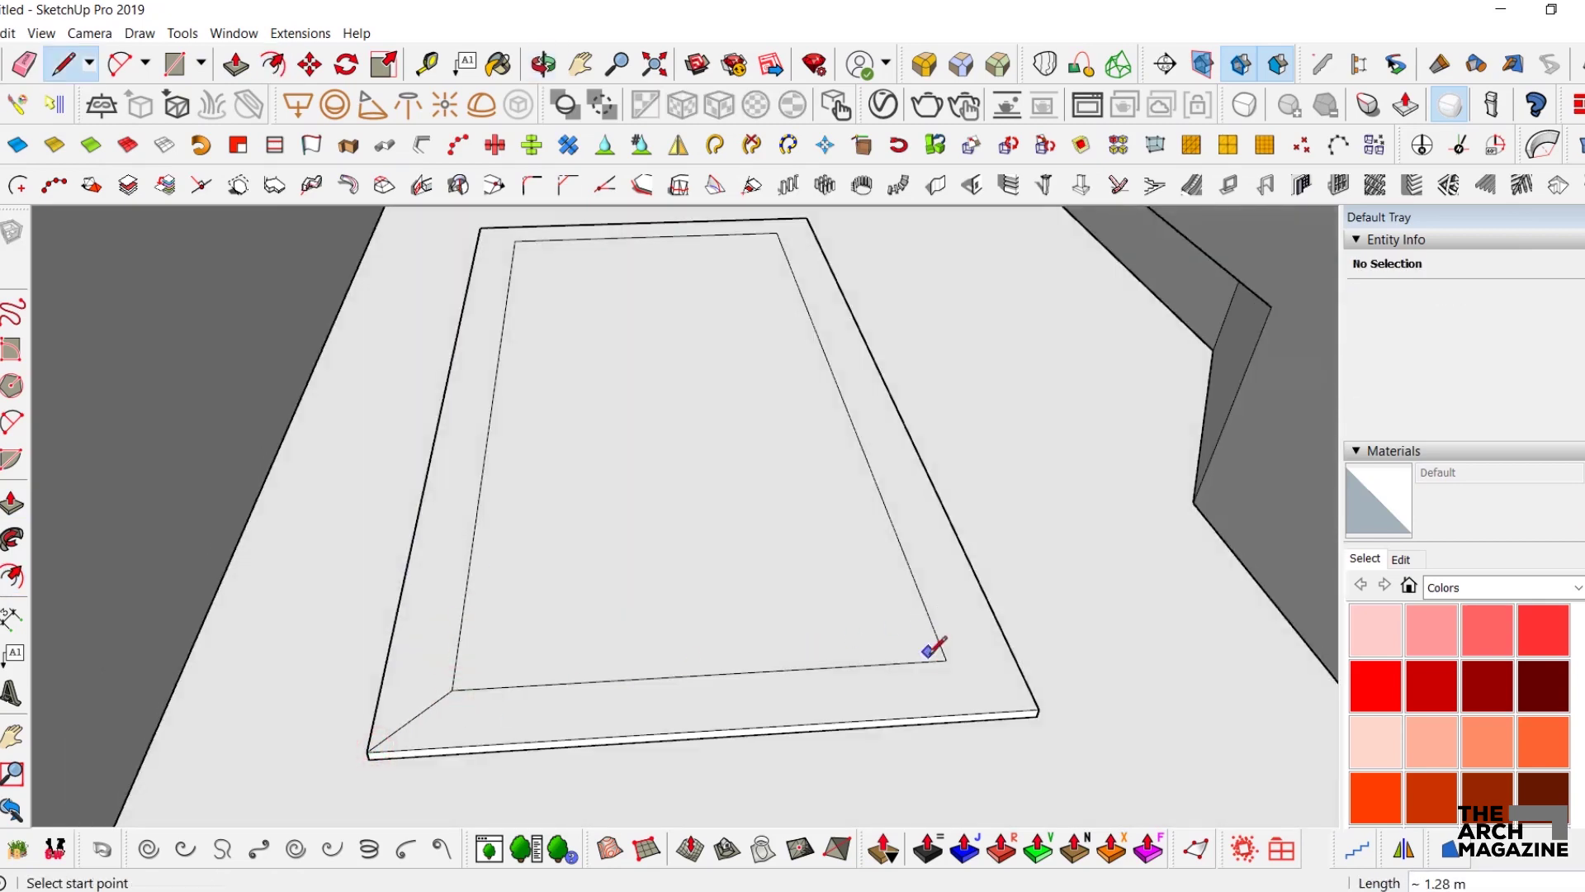
click(1039, 709)
middle_drag(1039, 708, 787, 338)
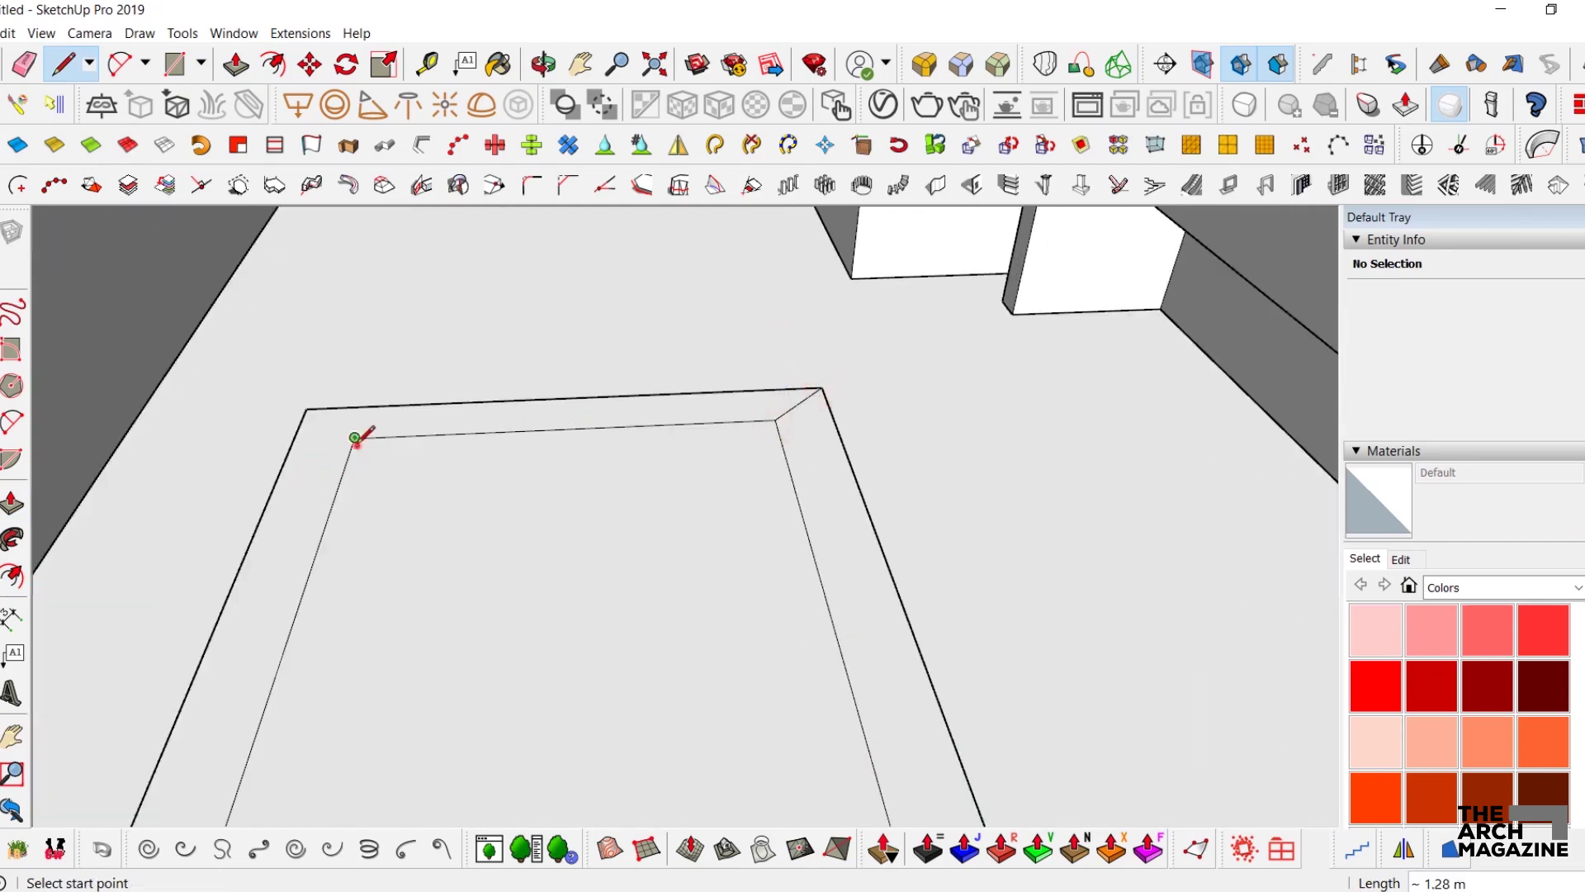
click(307, 409)
- Move the slab's inner top face up about 0.31 m to slope the surrounding border
key(space)
click(435, 517)
middle_drag(545, 544, 562, 487)
key(m)
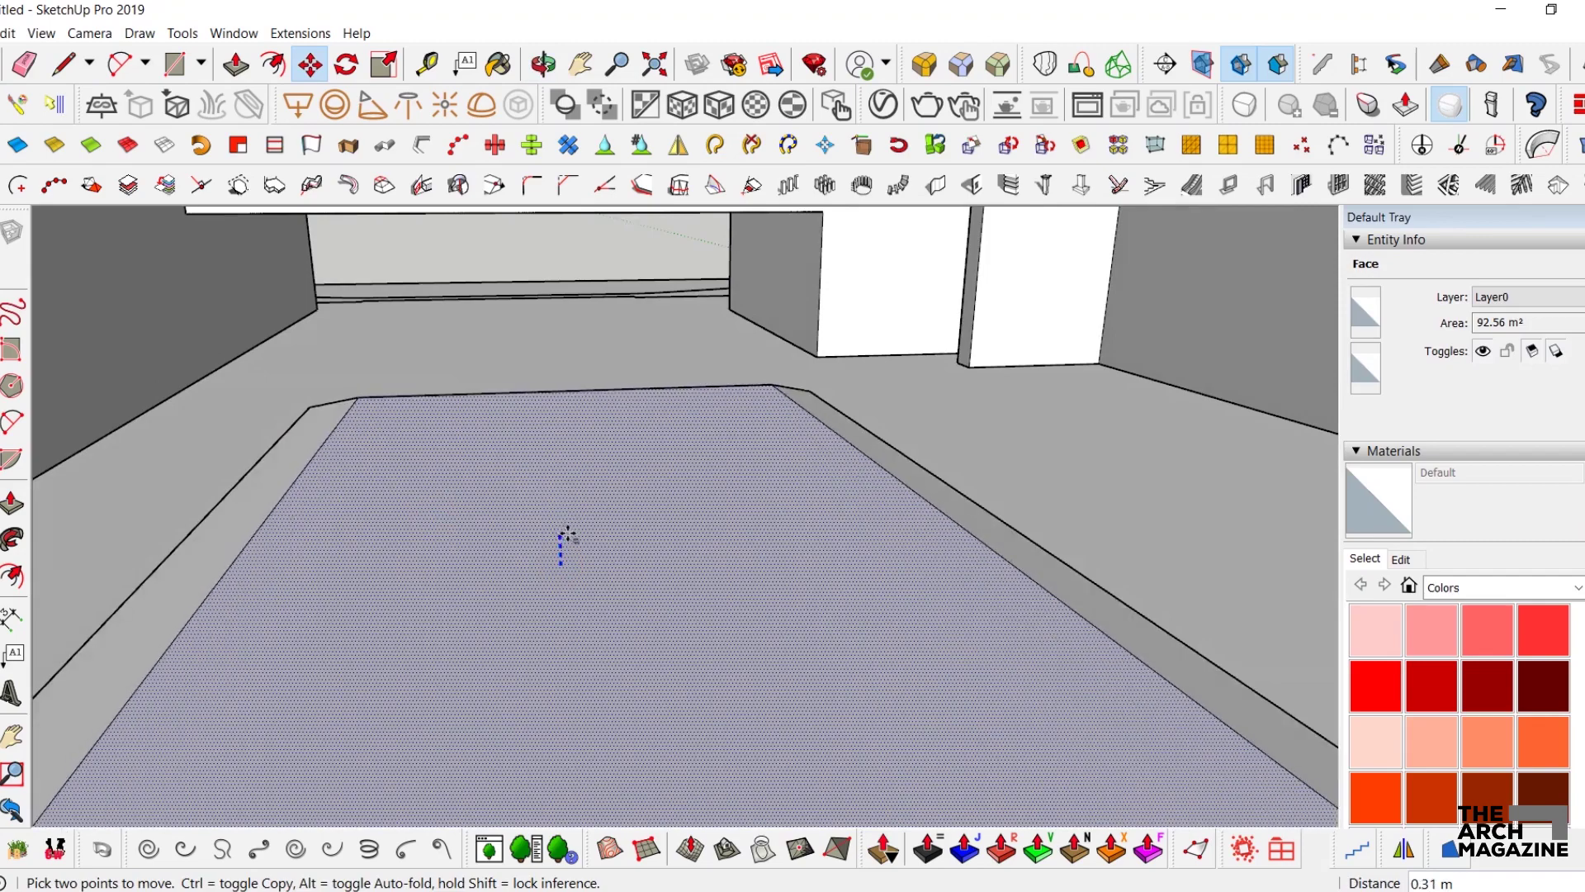
click(566, 532)
key(space)
scroll(527, 457, down, 1)
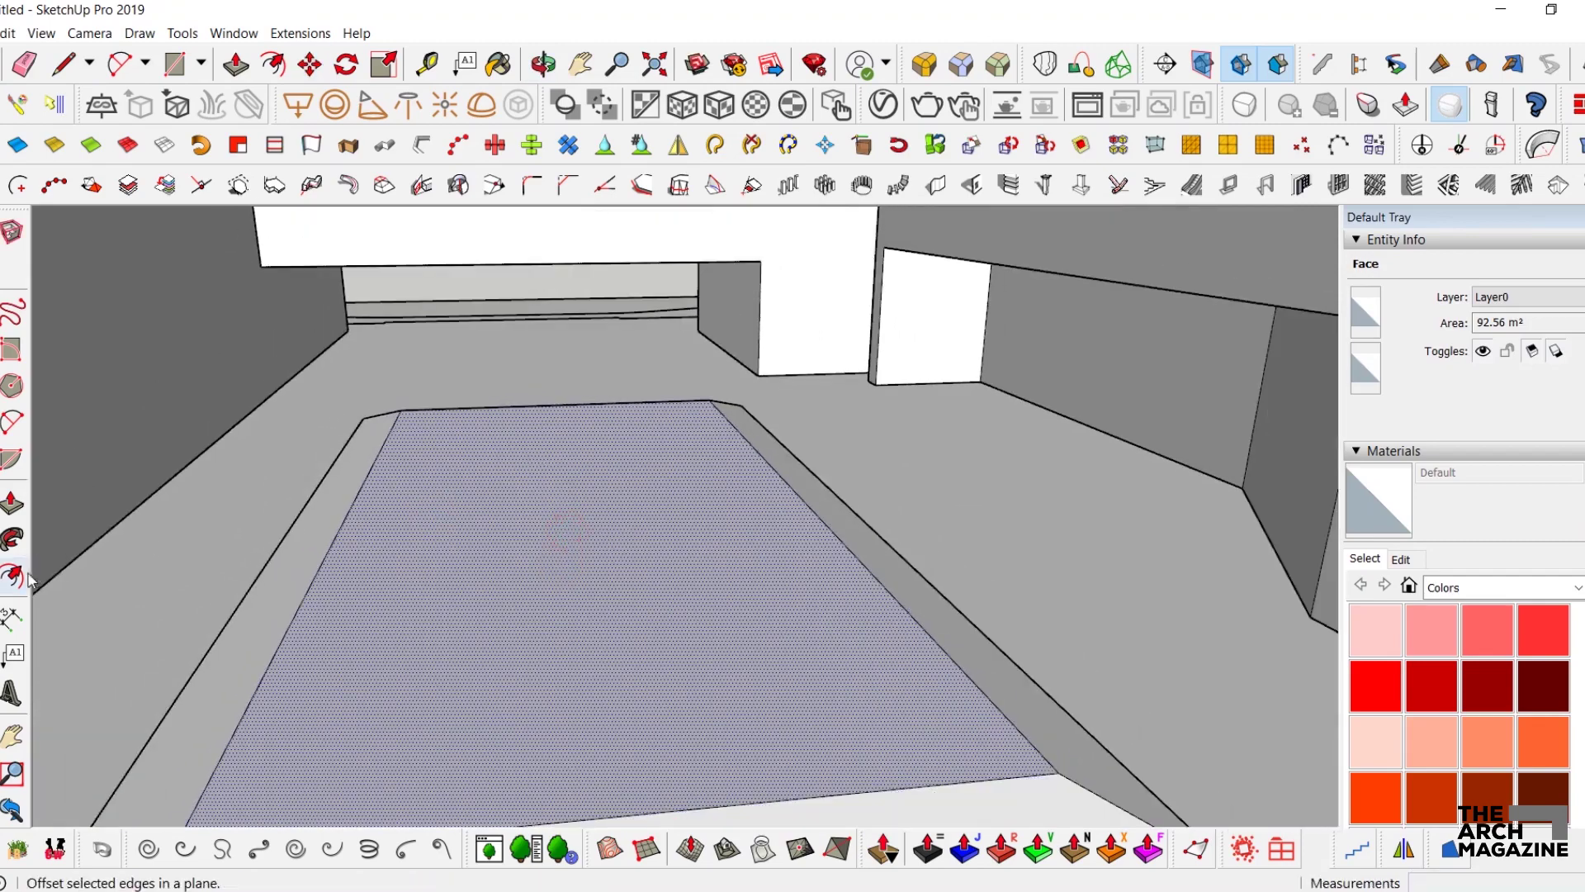
- Offset the courtyard slab's inner top face inward and push the resulting inner area down to form a shallow basin
click(325, 562)
key(ctrl+z)
click(326, 555)
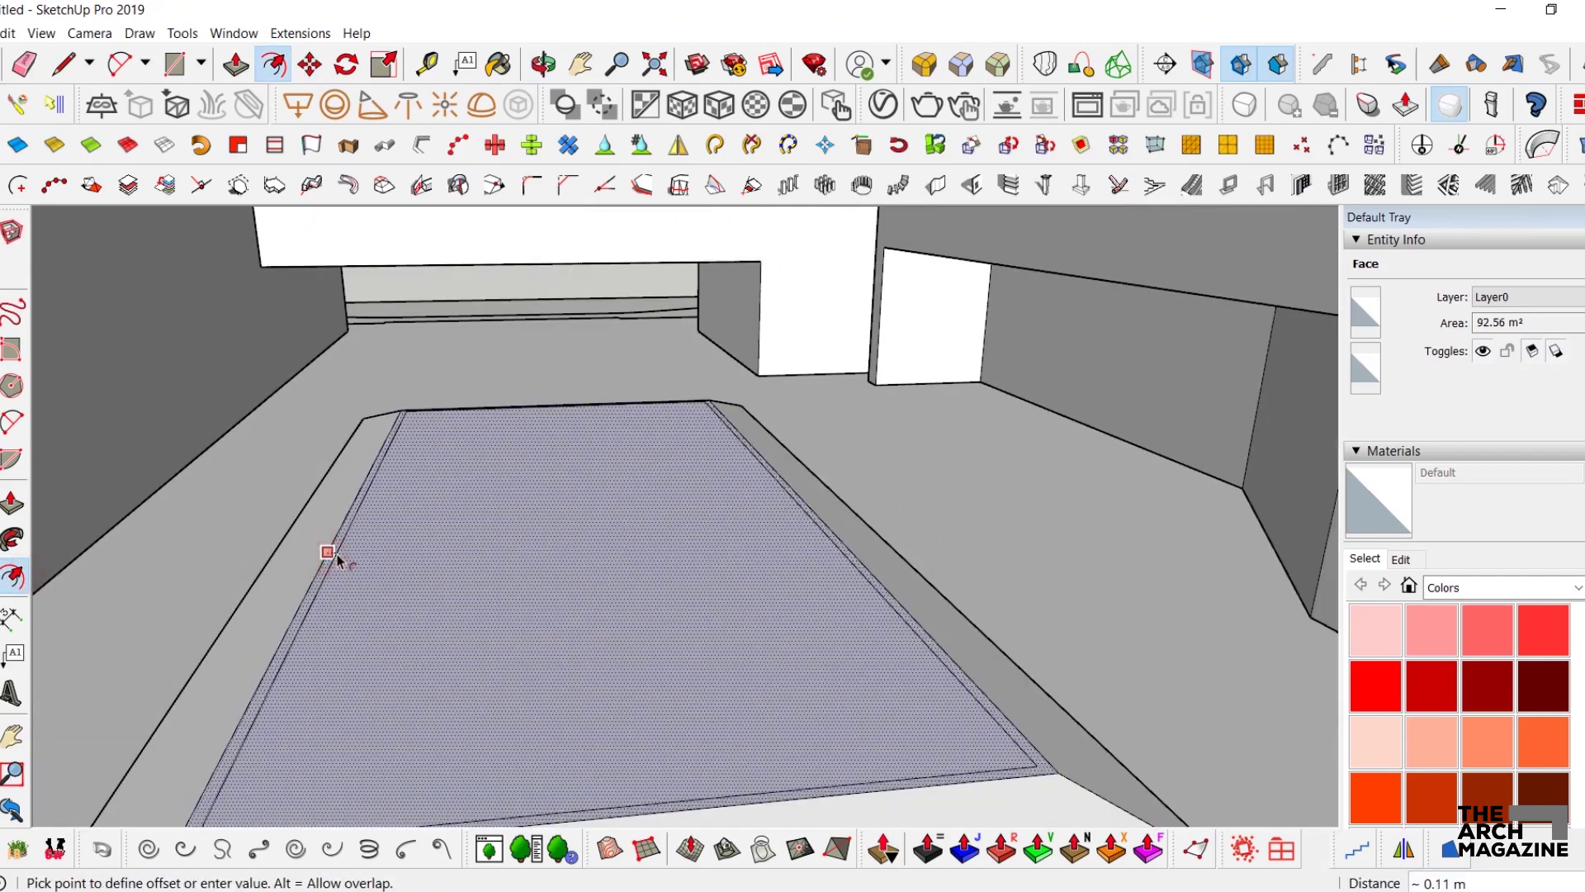
click(345, 554)
key(space)
click(498, 535)
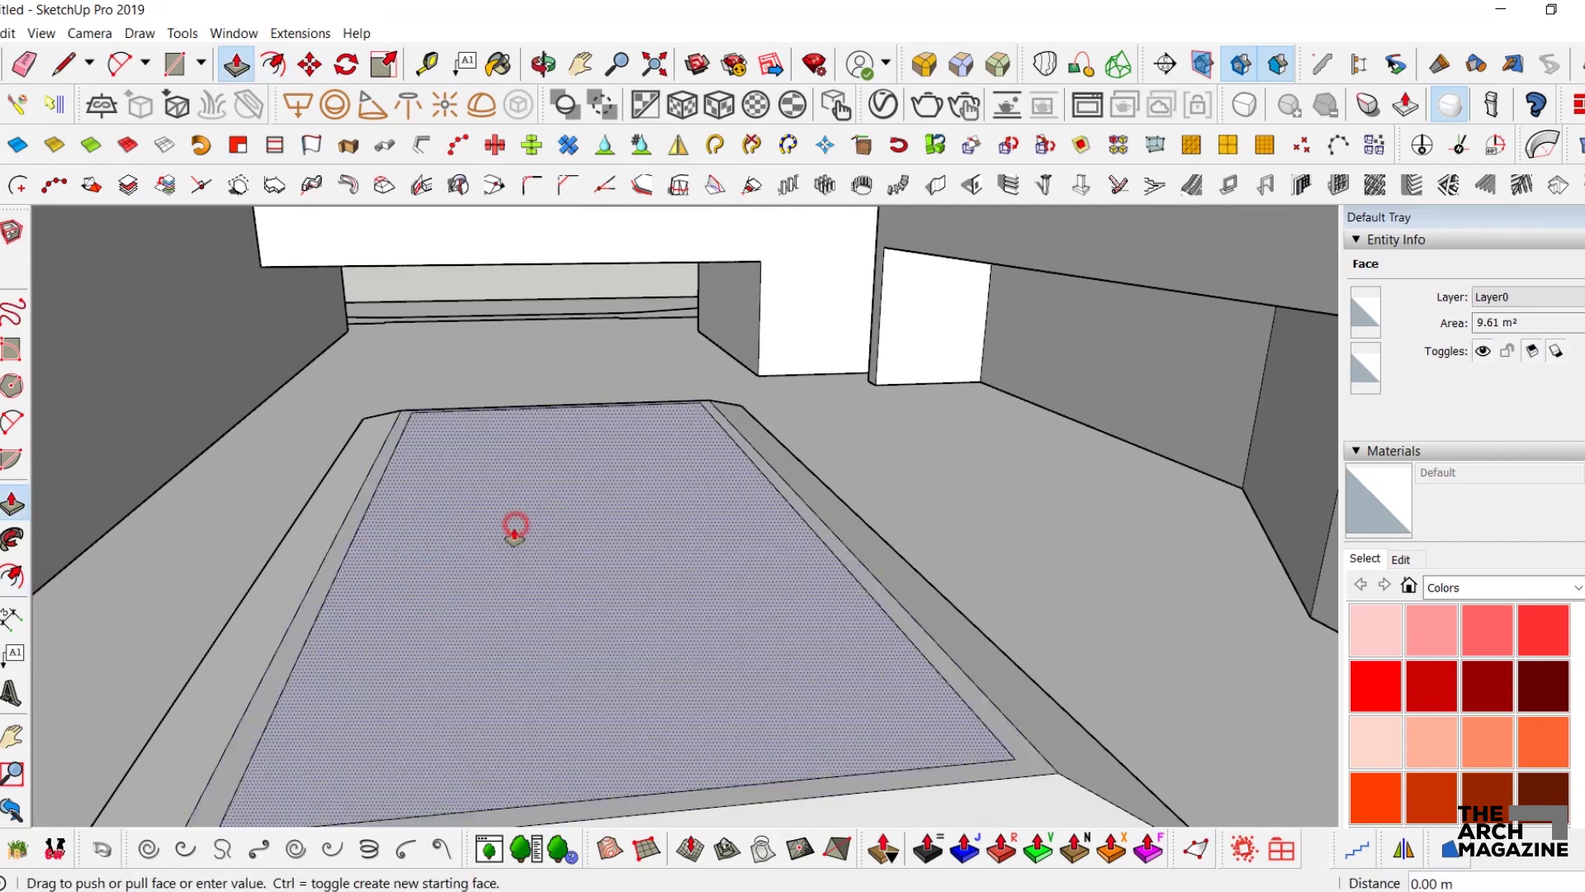
click(502, 552)
key(space)
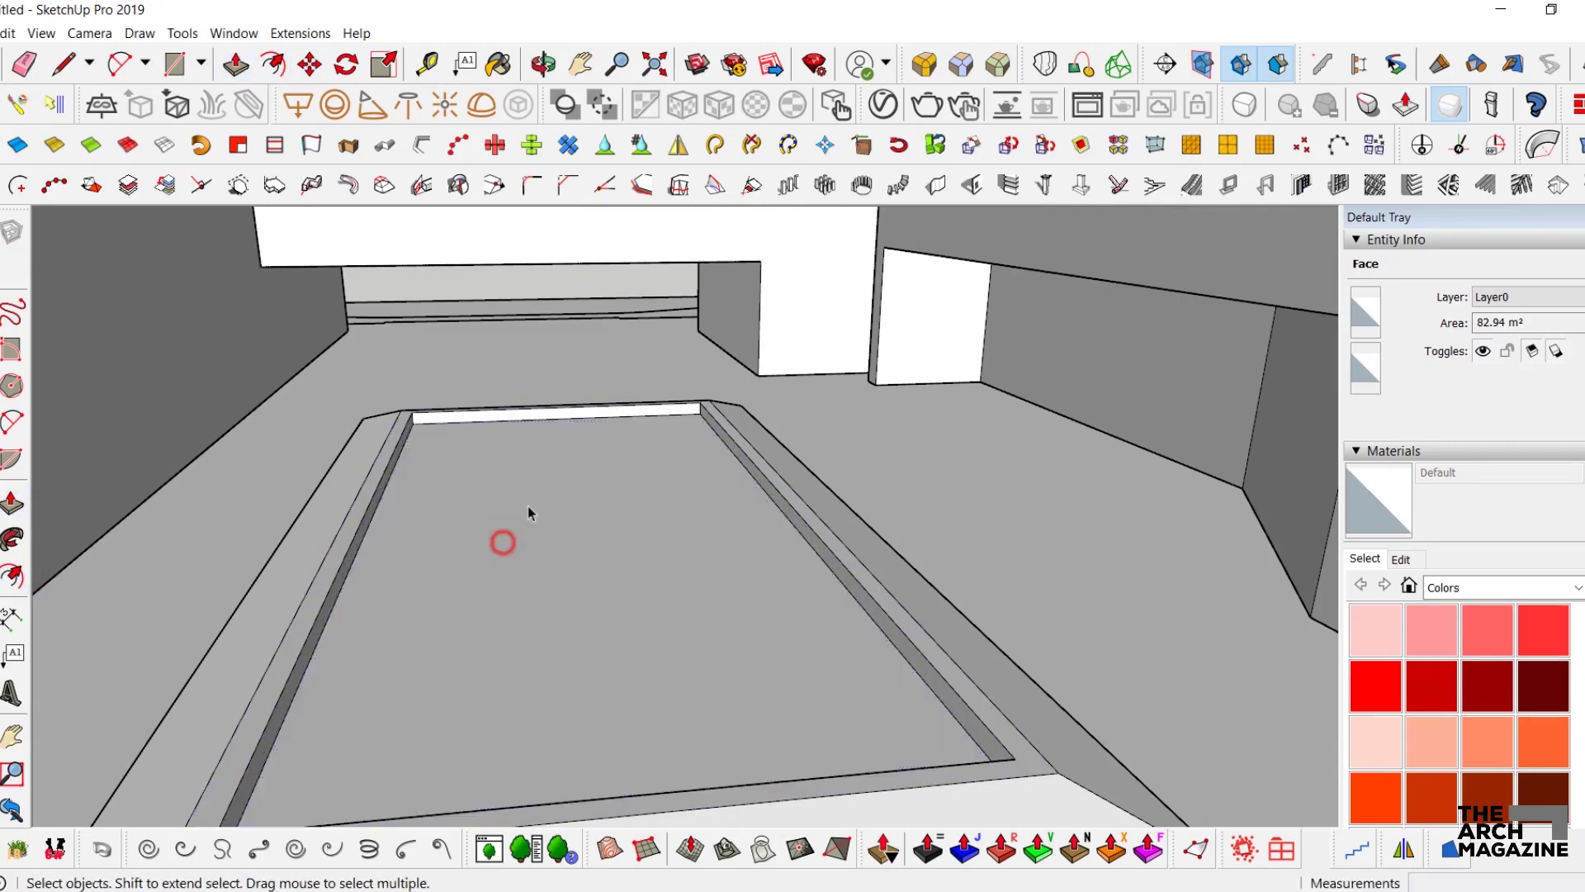
- Select all geometry of the courtyard basin and make it a group
middle_drag(502, 542, 592, 587)
click(519, 720)
right_click(519, 720)
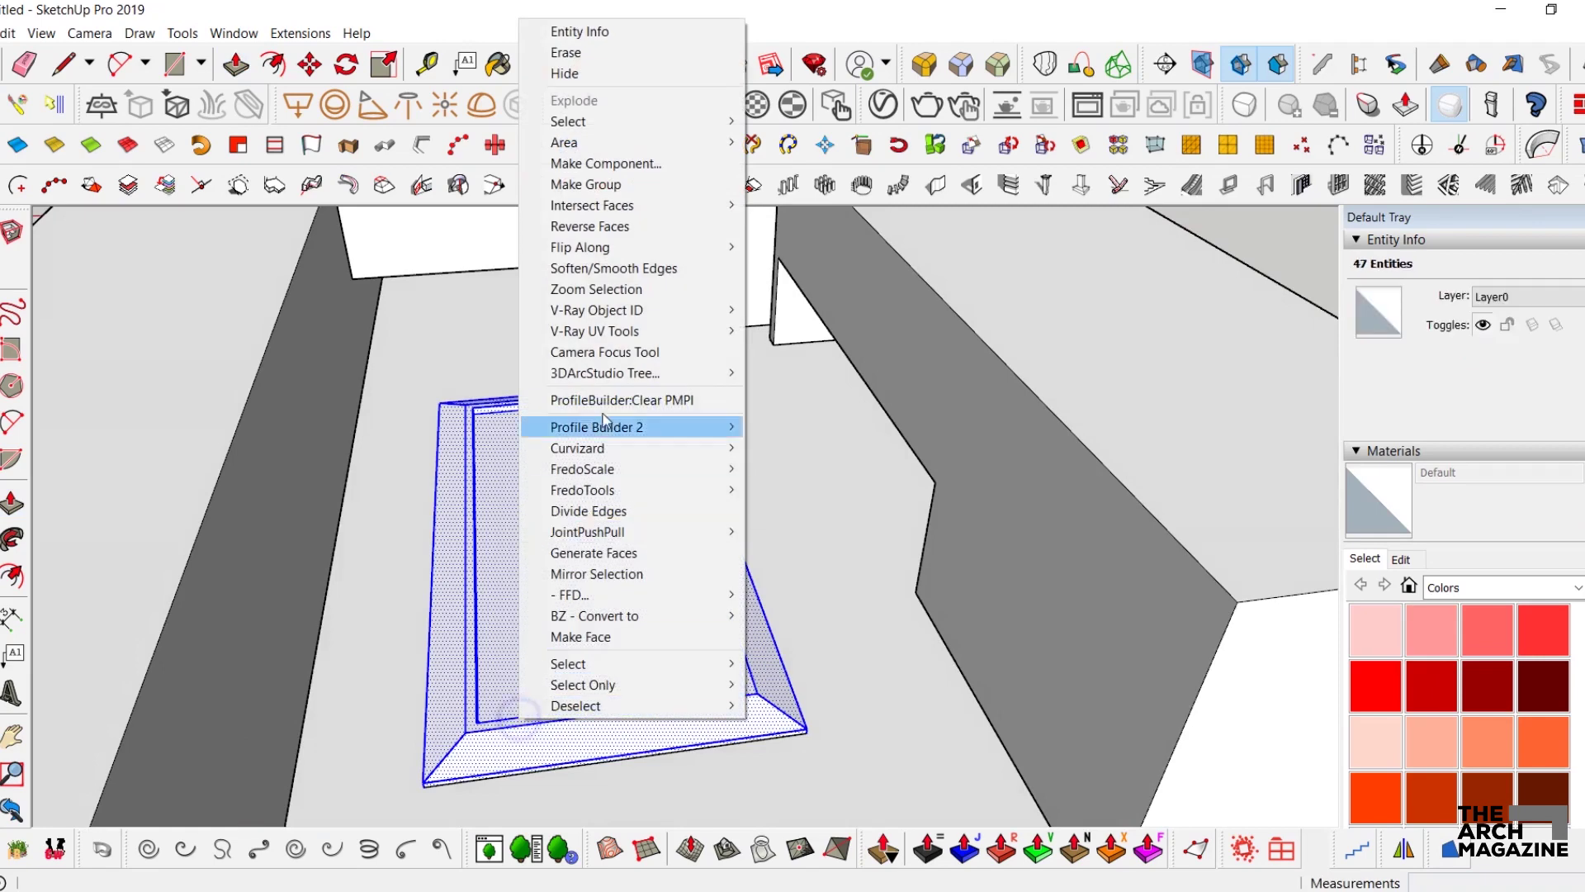
click(605, 184)
scroll(692, 376, down, 5)
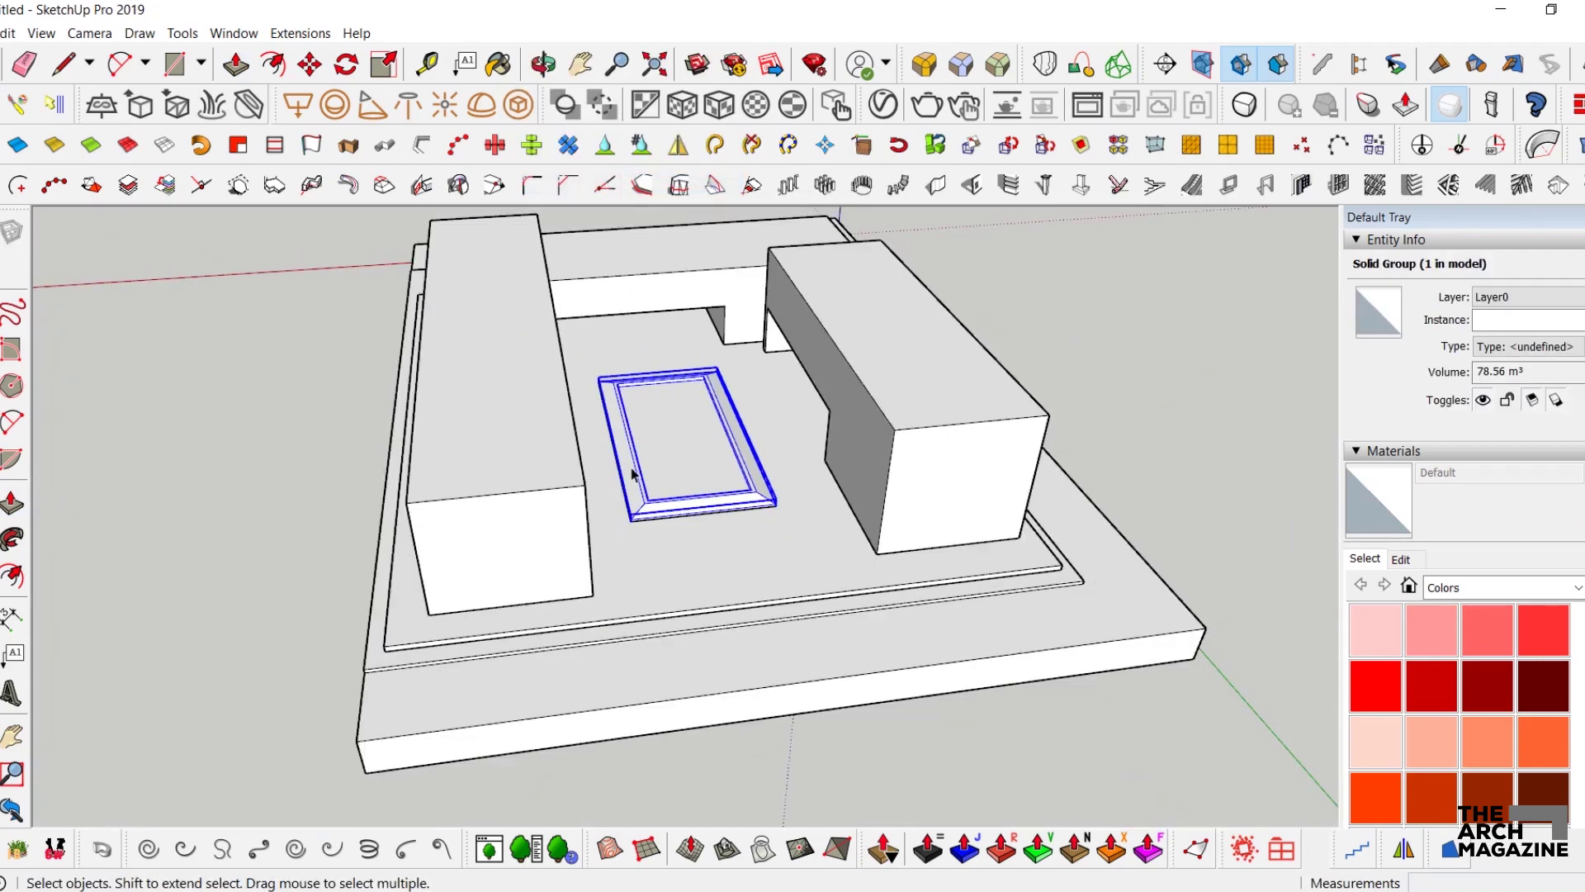
- Draw a rectangle about 10 m long on the platform in front of the front block's solid lower part
middle_drag(634, 473, 1098, 423)
scroll(503, 500, up, 6)
middle_drag(460, 570, 392, 503)
key(r)
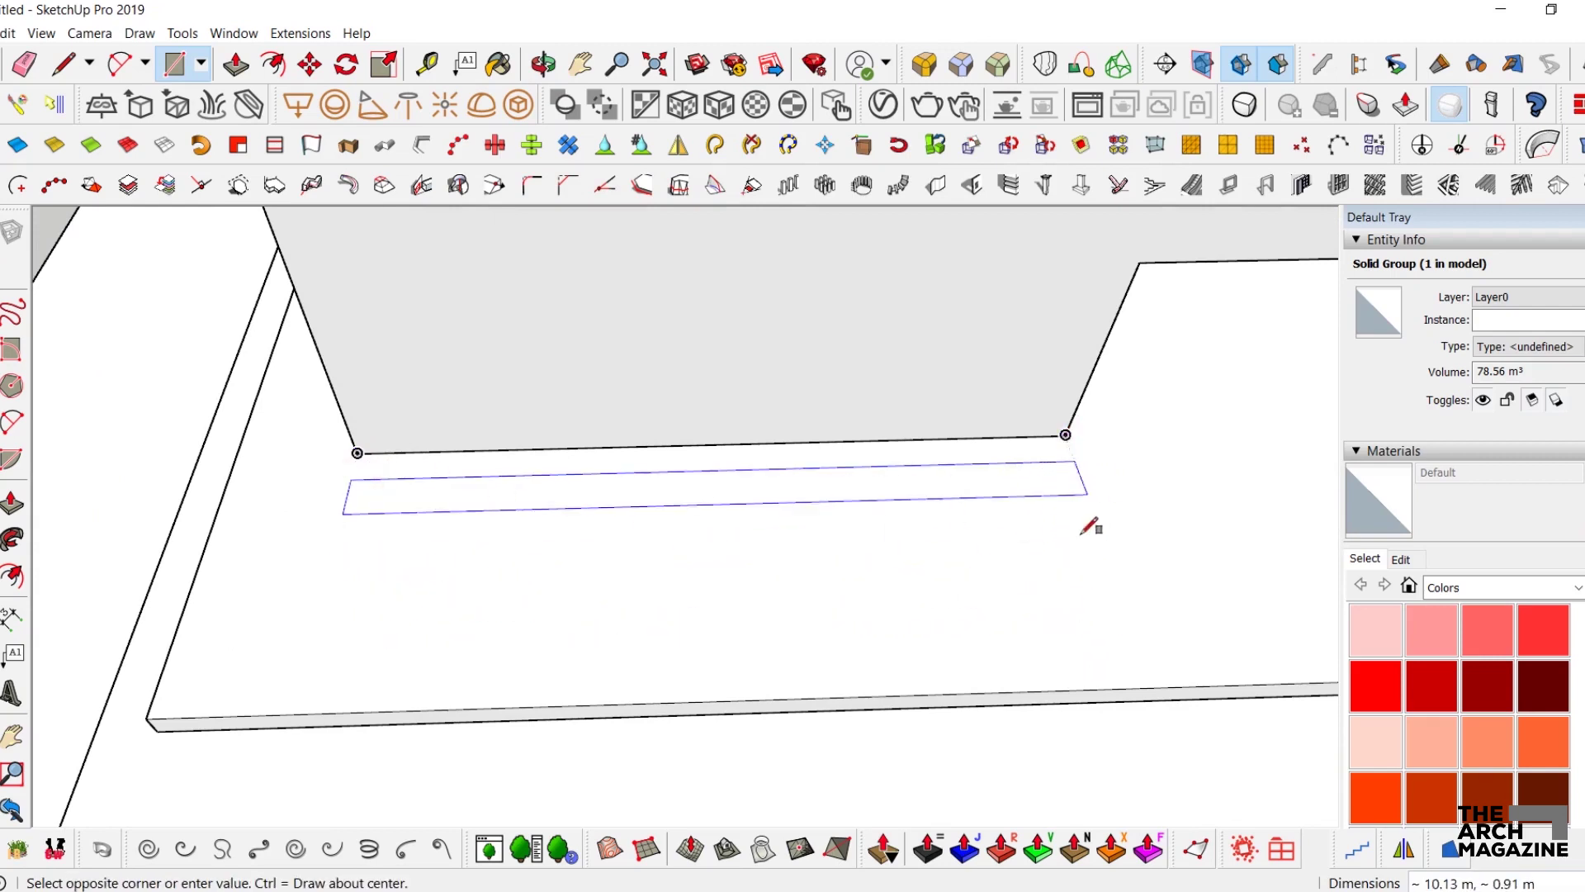
click(1128, 646)
middle_drag(691, 609, 496, 561)
- Pull the new rectangle up 0.07 m to form a thin slab
key(space)
middle_drag(27, 587, 327, 648)
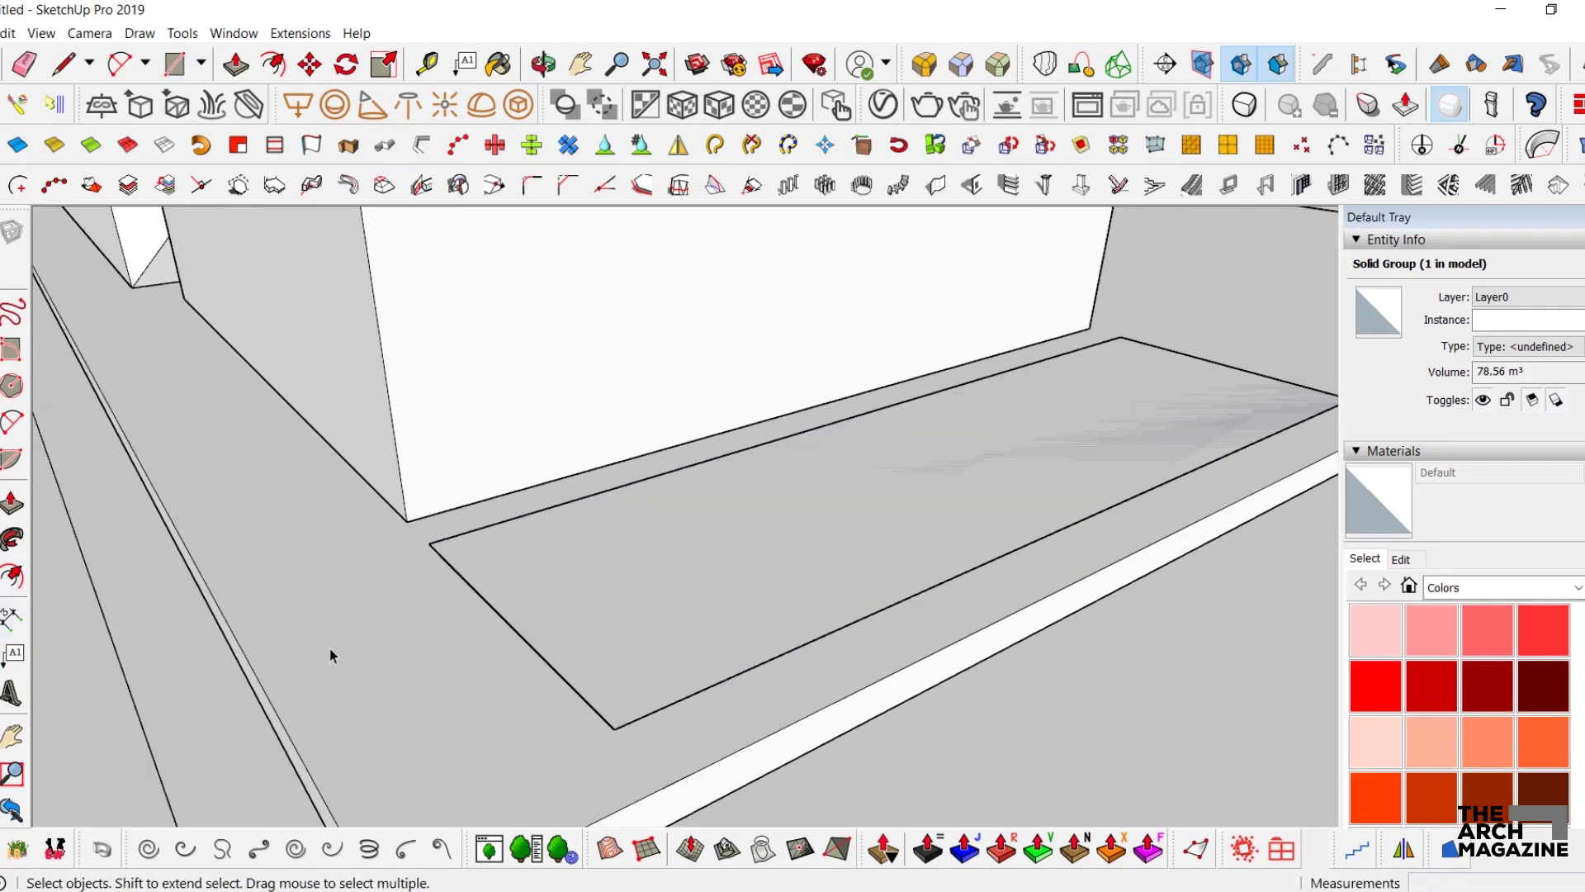
key(p)
click(533, 641)
click(539, 634)
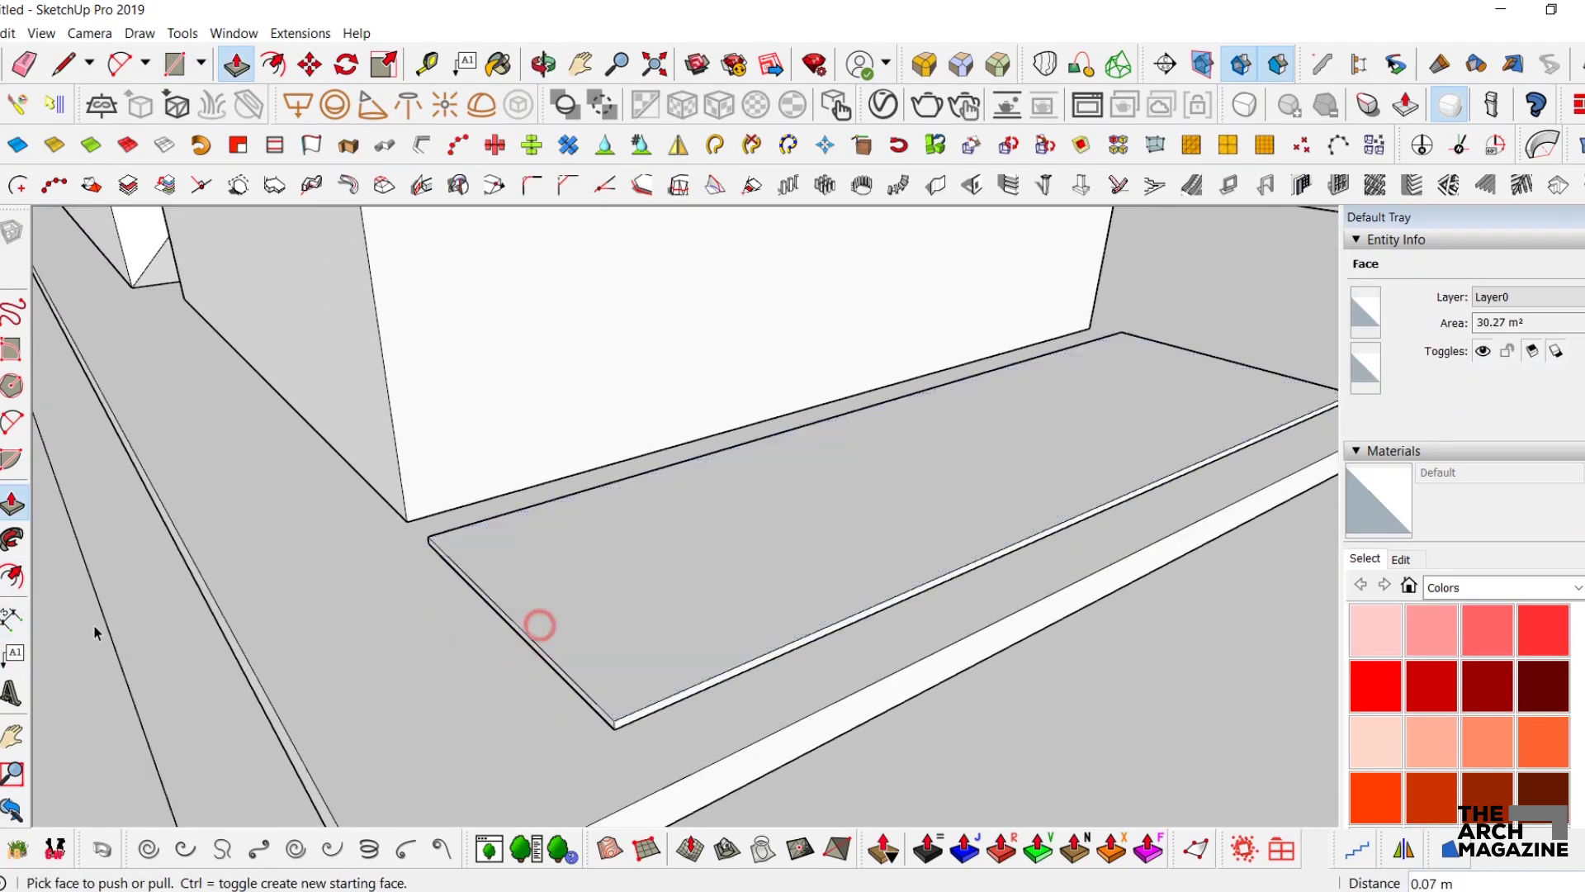
- Offset the thin slab's top face slightly inward and pull the outer border up as a raised rim
click(14, 578)
click(477, 584)
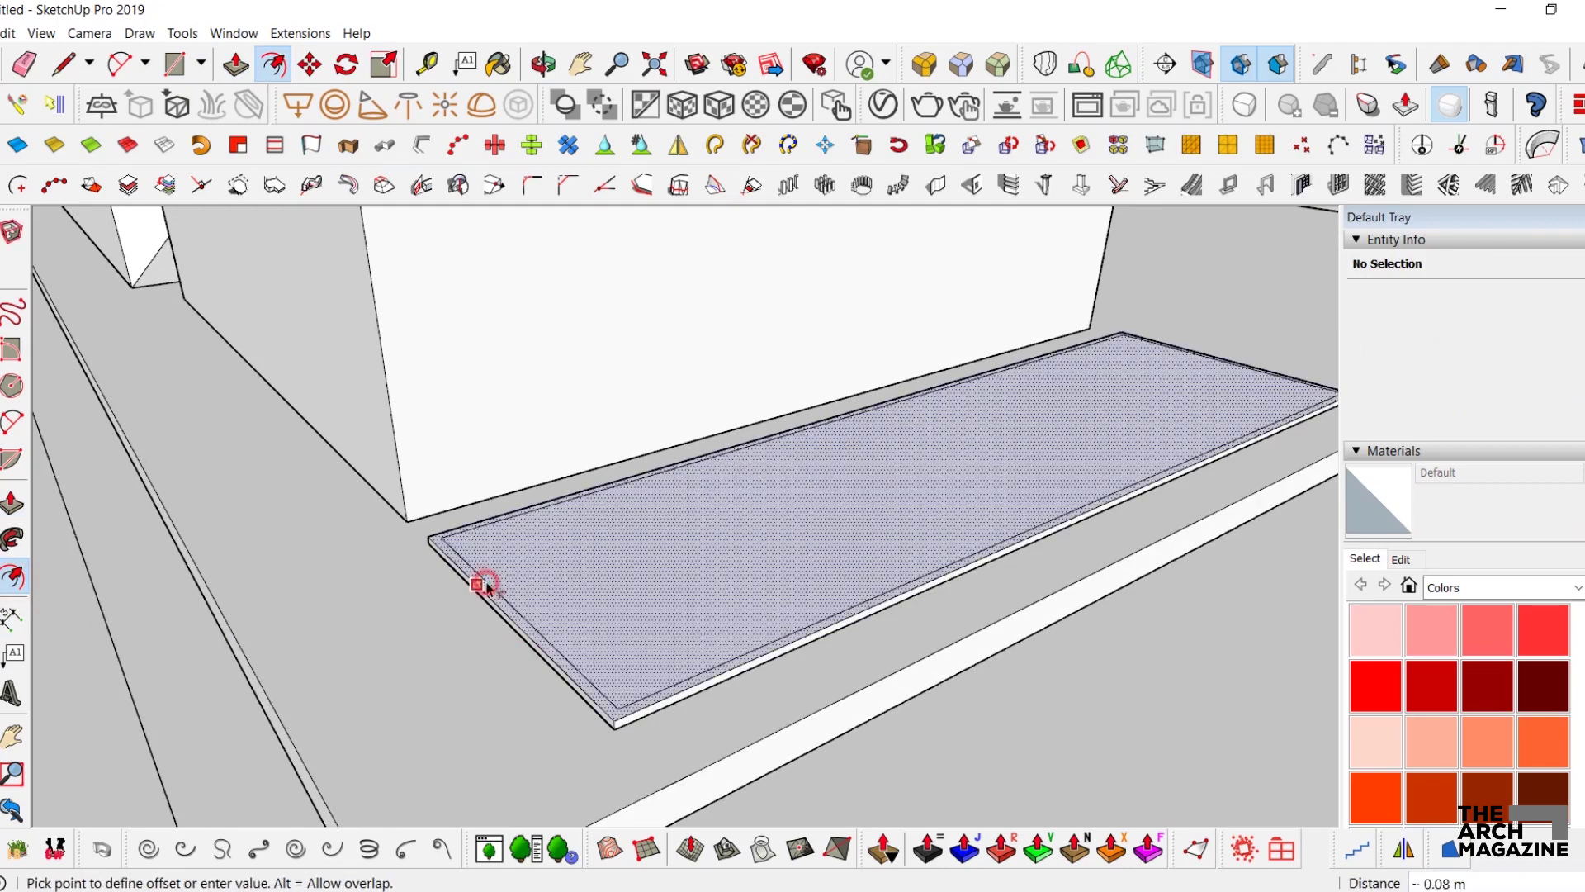
click(490, 588)
scroll(495, 595, up, 3)
key(p)
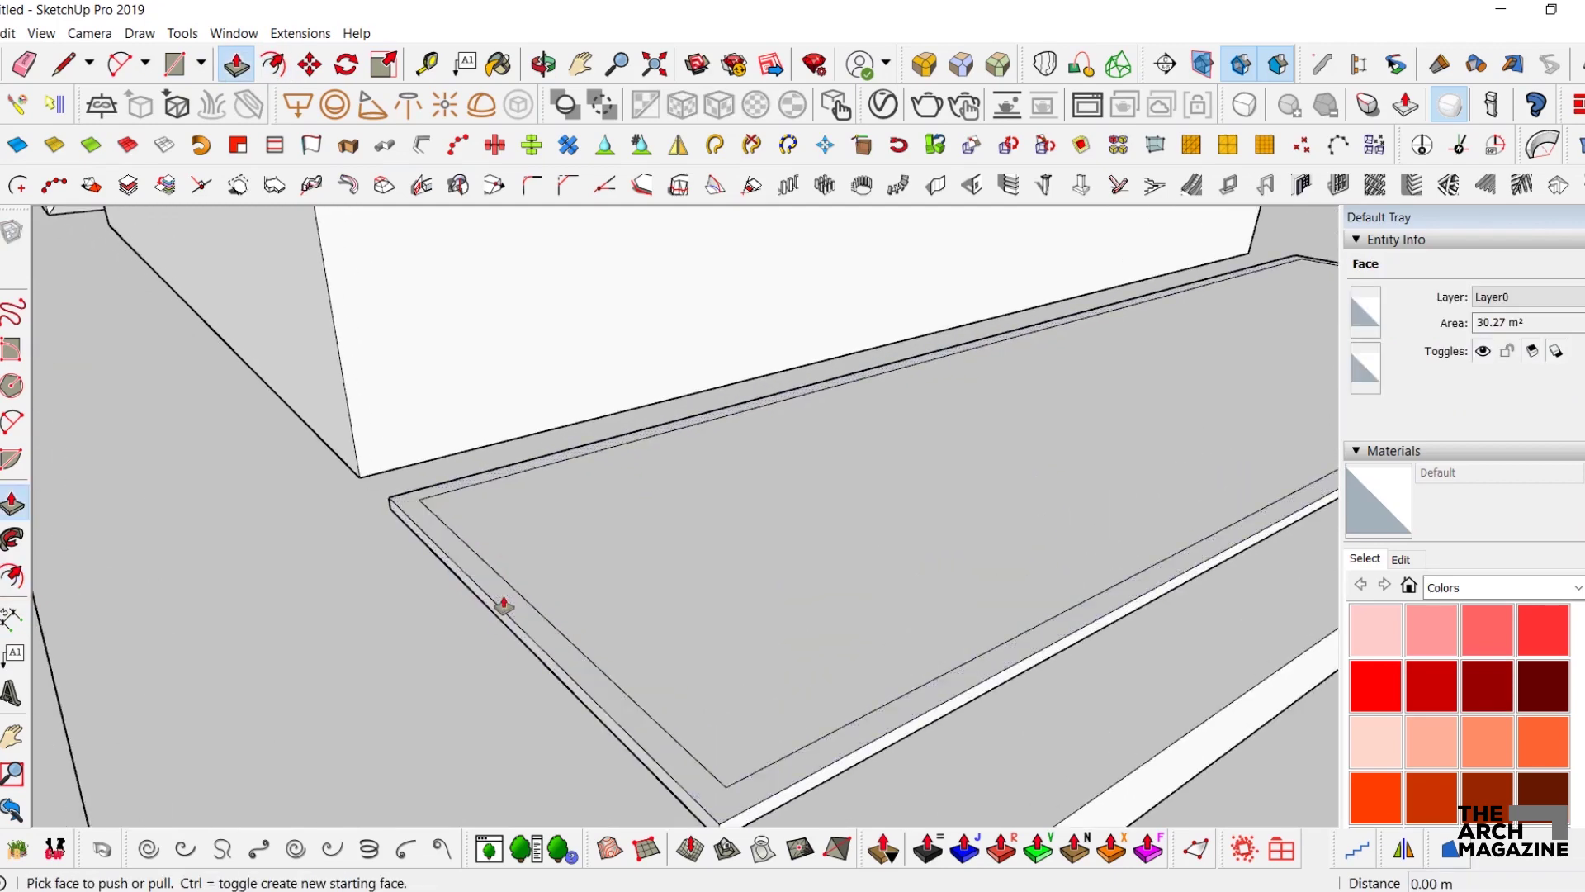
click(503, 601)
click(503, 593)
- Select the whole rimmed slab in front of the block and make it a group
scroll(467, 571, down, 3)
key(space)
triple_click(471, 557)
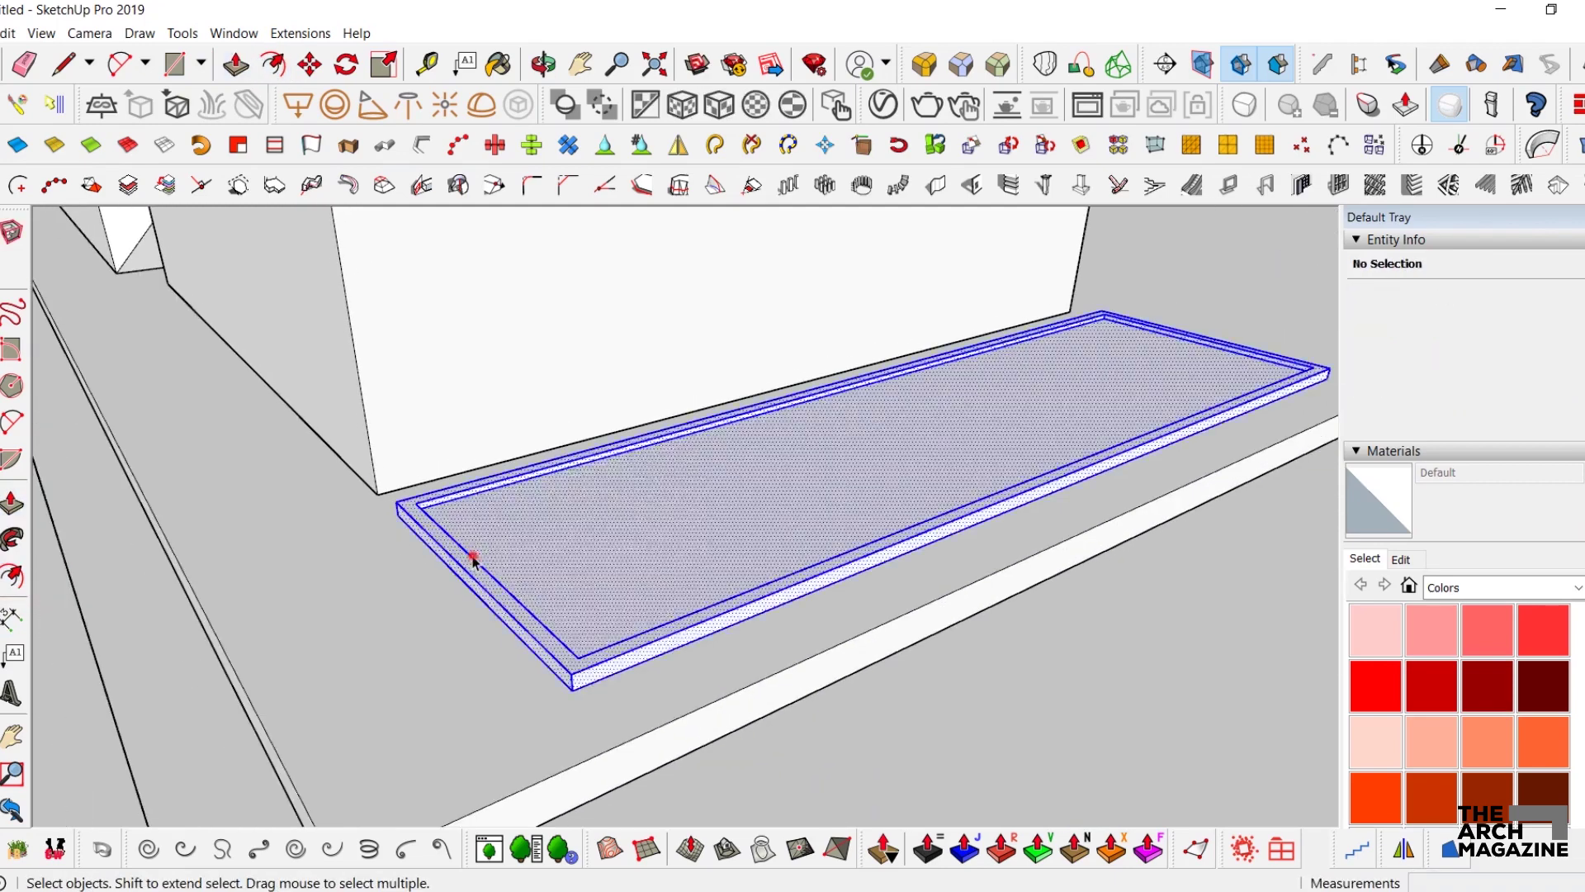
right_click(475, 555)
click(562, 364)
- Open the front block for editing and draw a horizontal rectangle about 16 m long along its upper front face
scroll(599, 421, down, 2)
shift+middle_drag(634, 449, 453, 428)
scroll(524, 484, down, 3)
scroll(744, 454, down, 2)
shift+middle_drag(743, 454, 495, 454)
scroll(597, 463, down, 3)
middle_drag(598, 464, 679, 452)
scroll(609, 406, up, 3)
double_click(581, 375)
middle_drag(584, 382, 929, 421)
key(r)
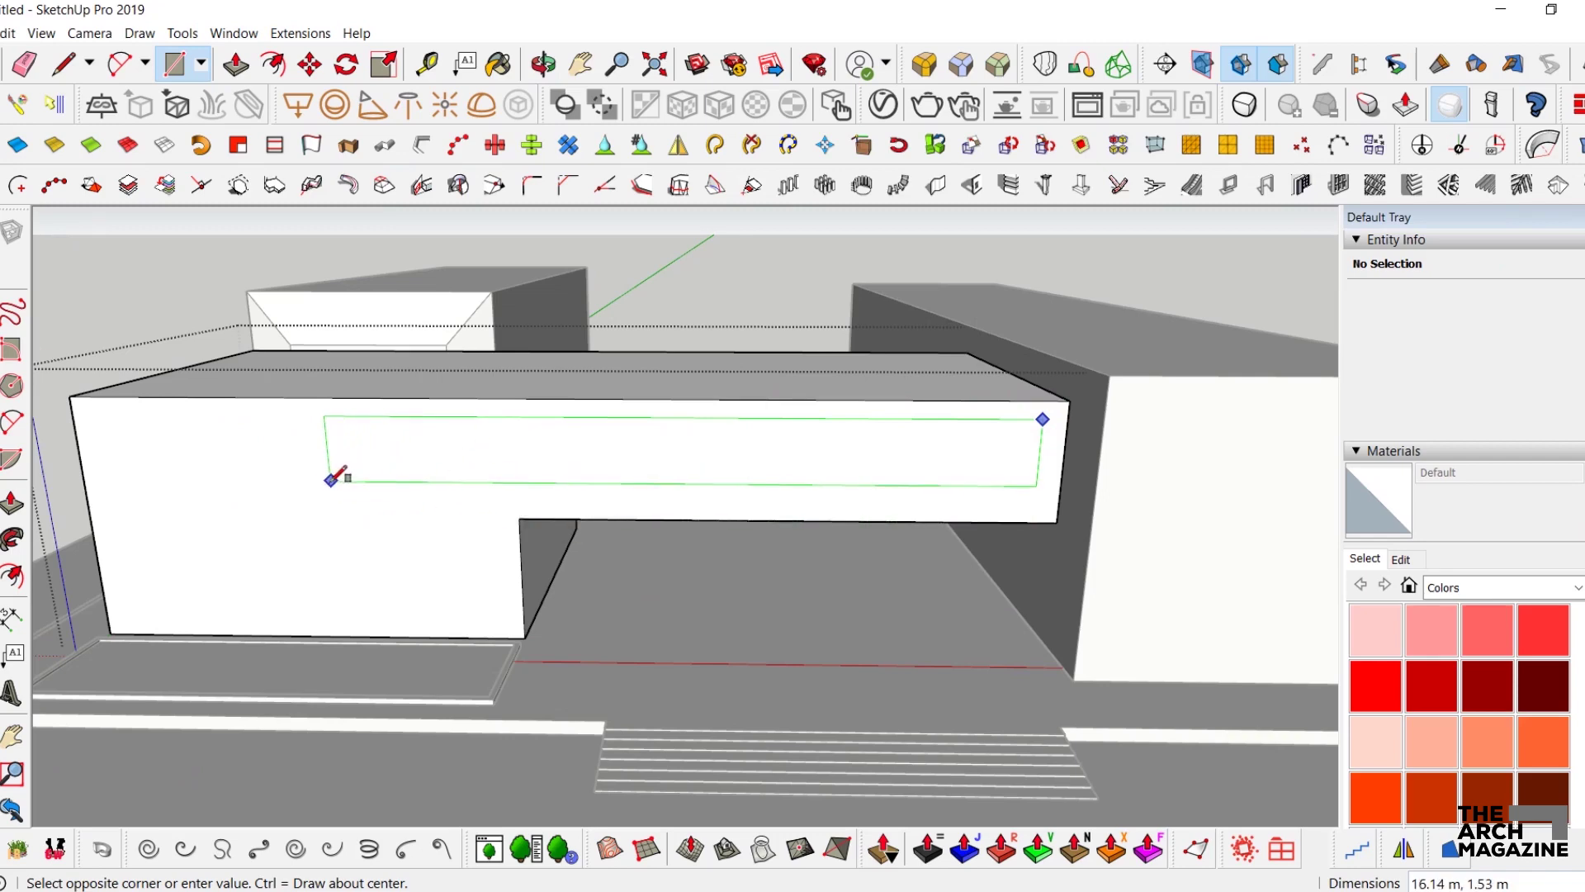
scroll(324, 488, up, 4)
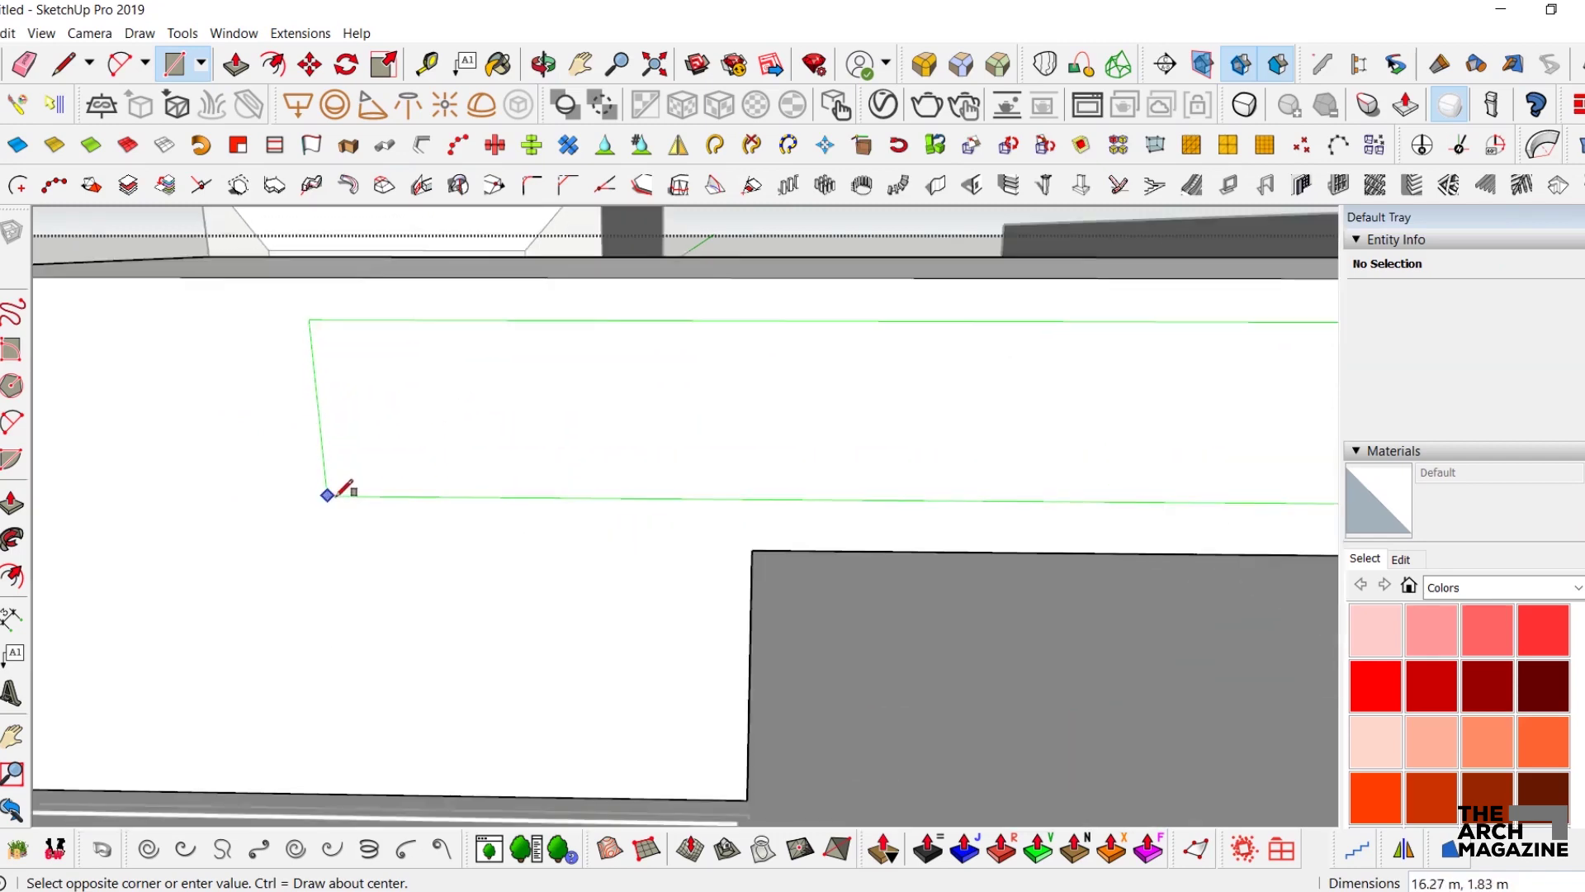
click(326, 519)
key(space)
- Push the long rectangle into the front block to form a shallow window recess
scroll(288, 419, down, 2)
middle_drag(288, 420, 566, 469)
click(834, 468)
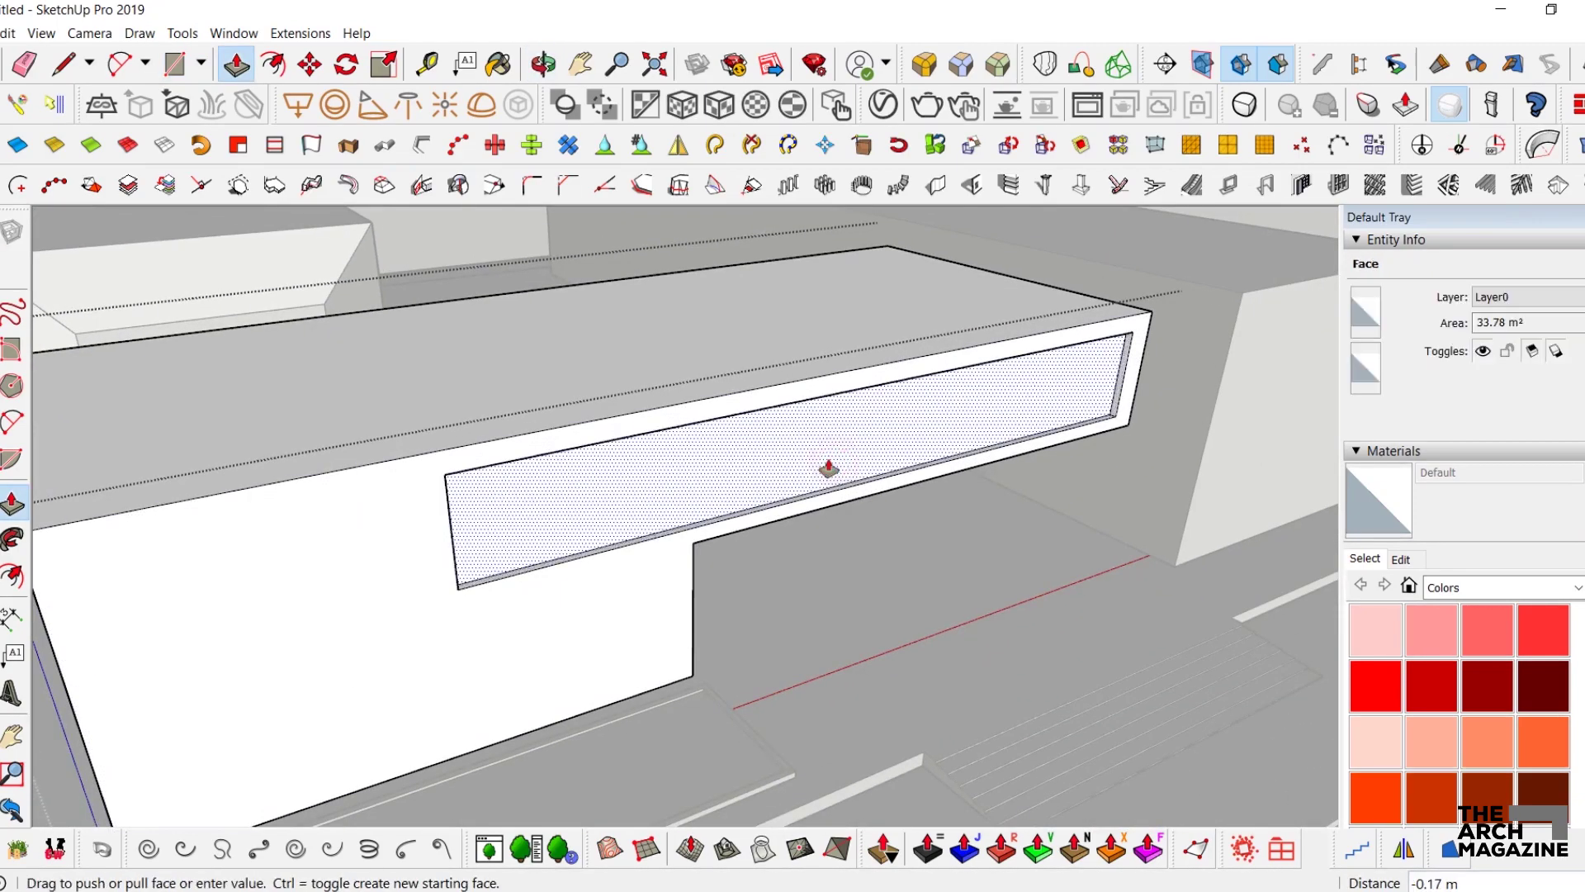
click(828, 462)
- Draw a tall, narrow rectangle on the front face between the long recess and the block's outer corner
scroll(598, 517, down, 2)
middle_drag(597, 517, 478, 409)
scroll(478, 410, up, 2)
key(r)
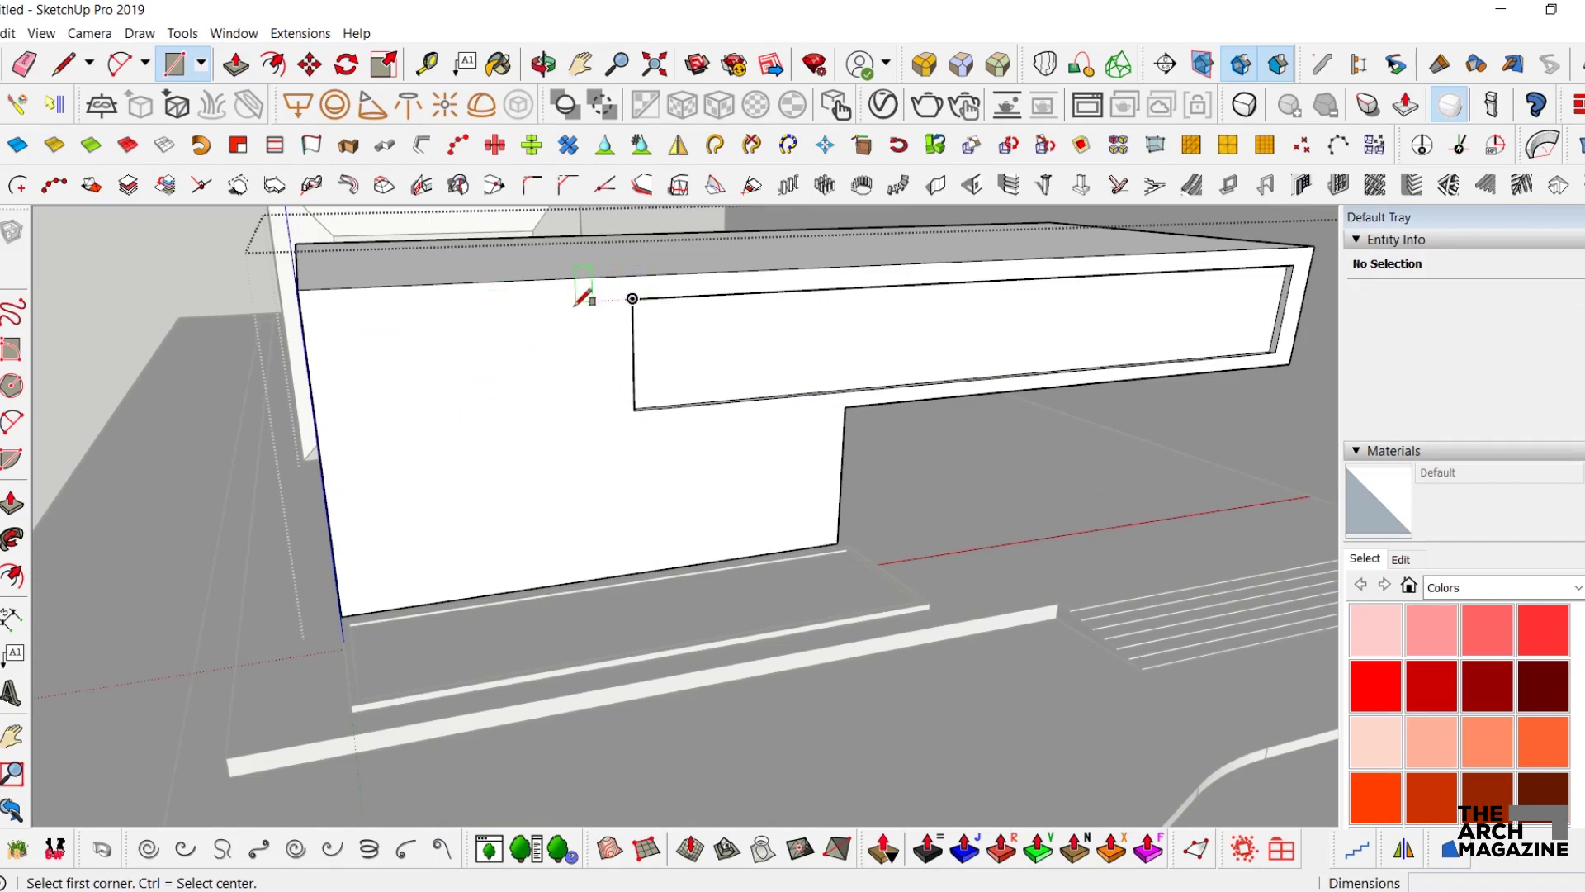
click(515, 572)
key(space)
- Copy the narrow vertical rectangle twice toward the block's outer corner at 1.16 m spacing
key(m)
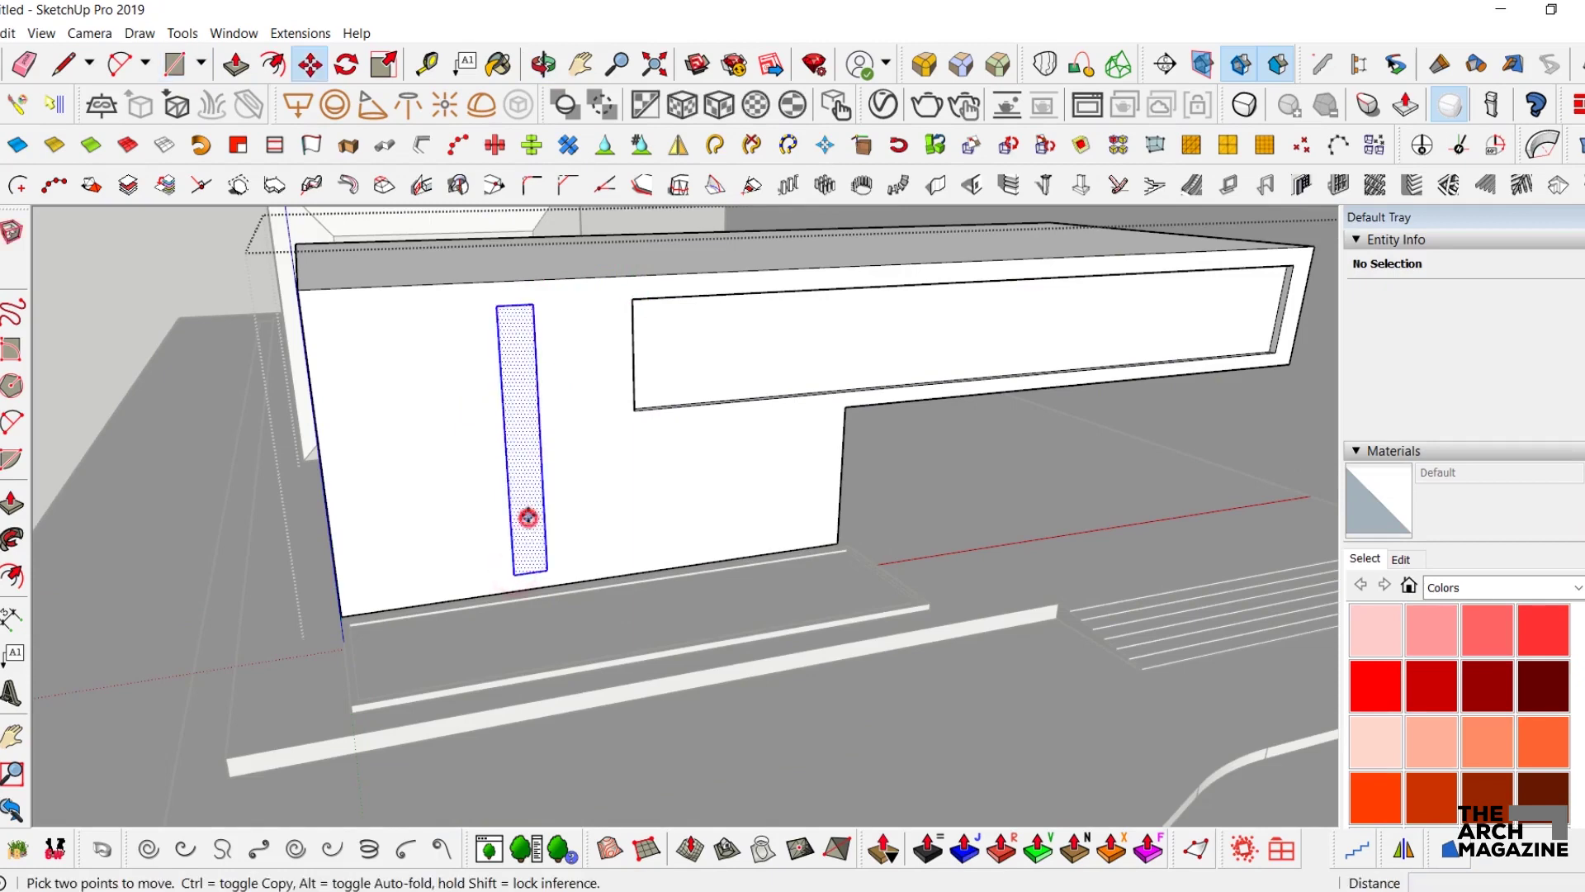
click(525, 478)
key(ctrl)
click(460, 481)
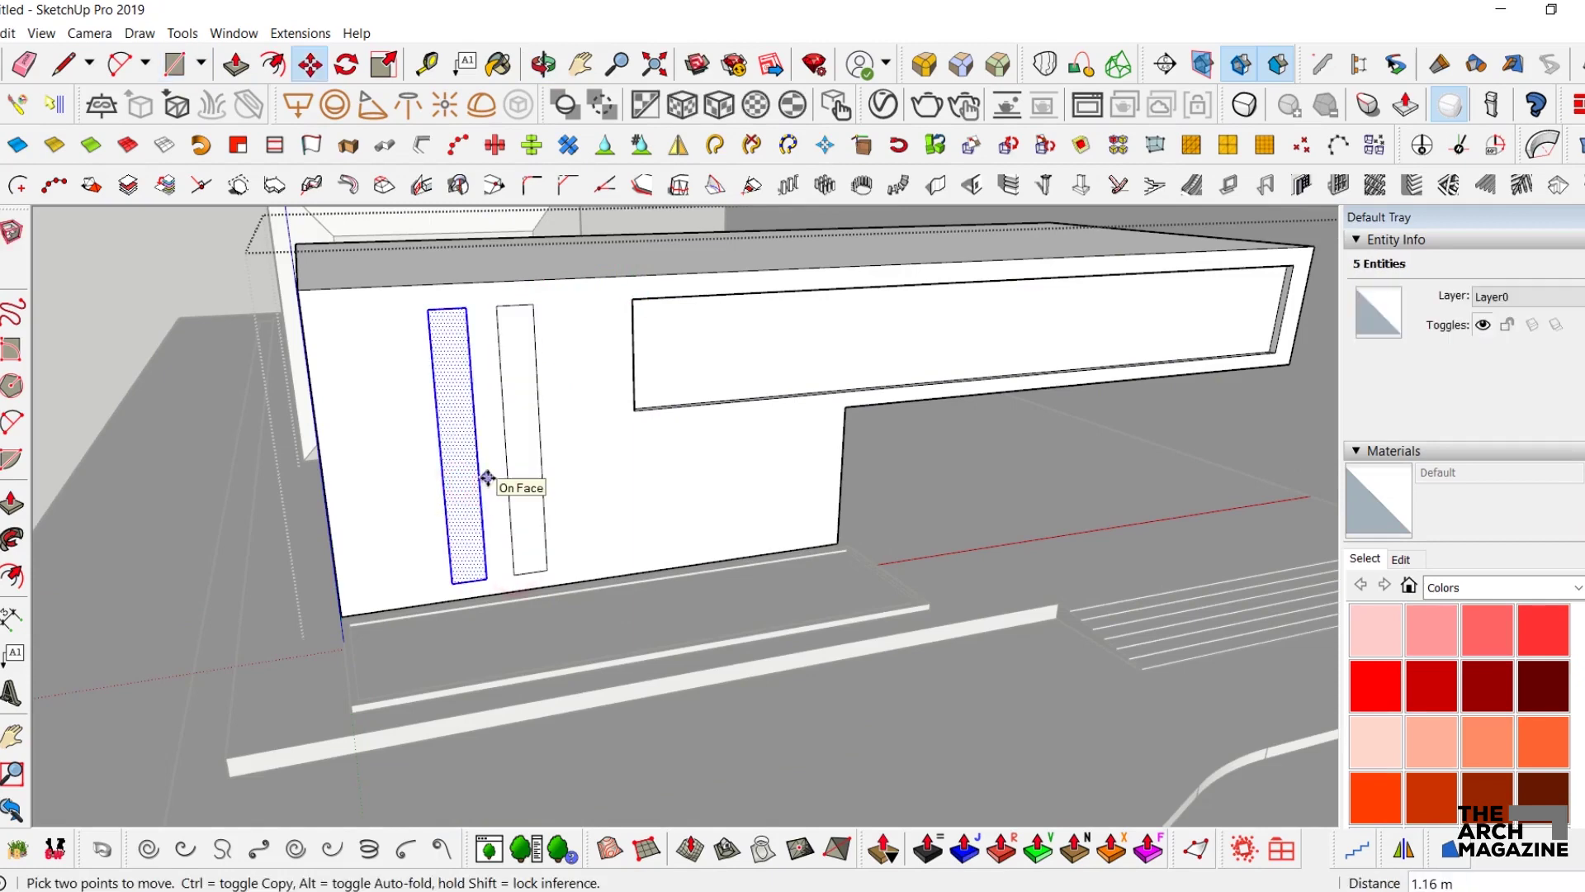
text(2x)
key(Return)
key(space)
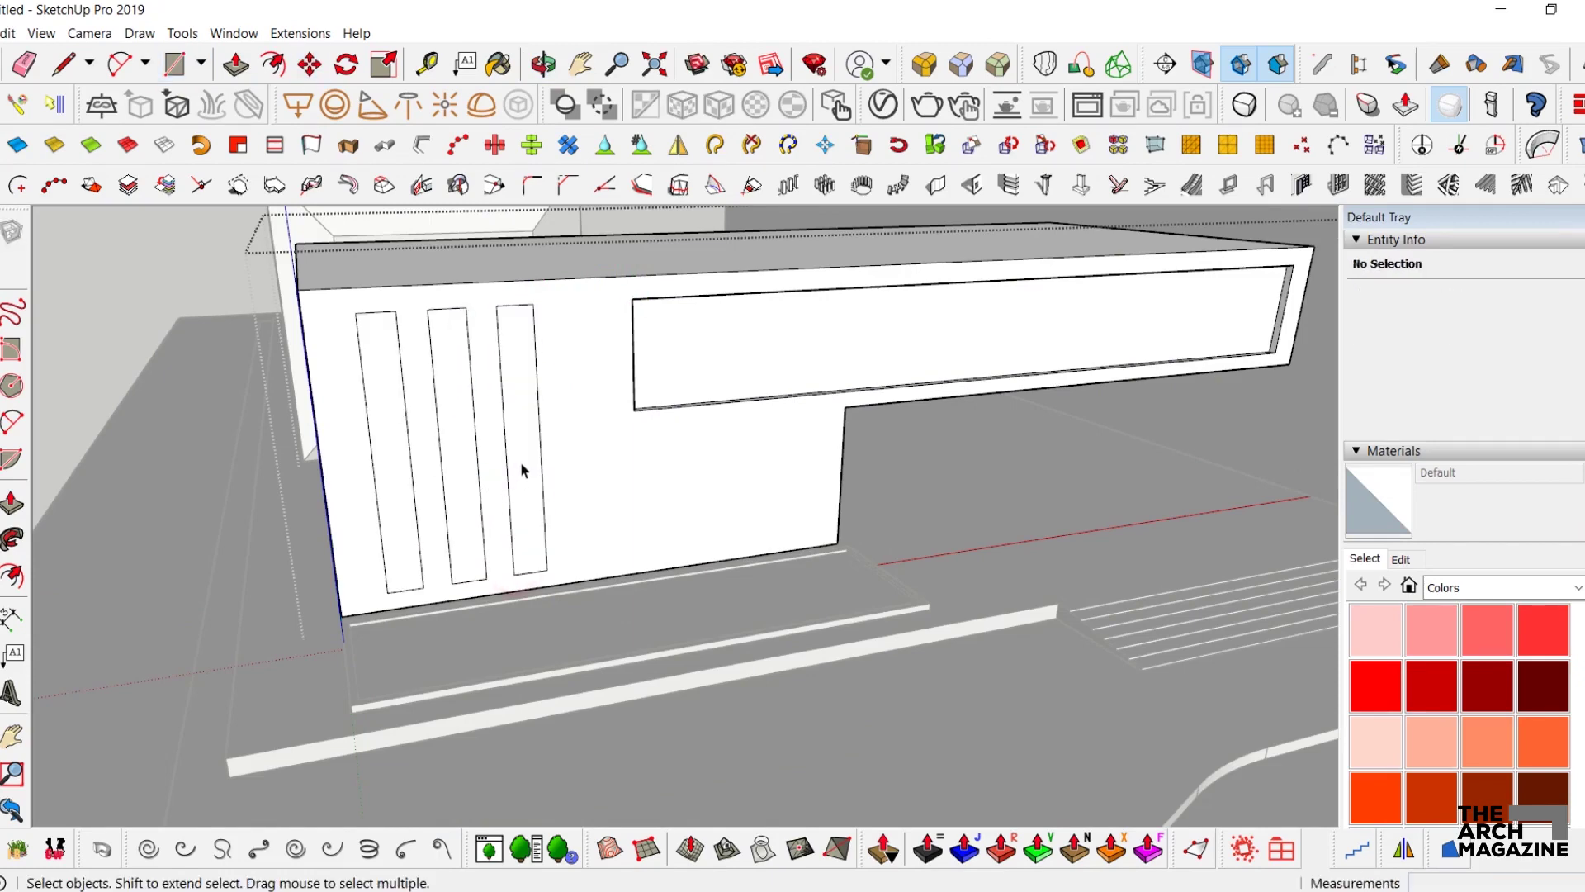
- Push the three narrow vertical rectangles inward to the depth of the long window recess
key(p)
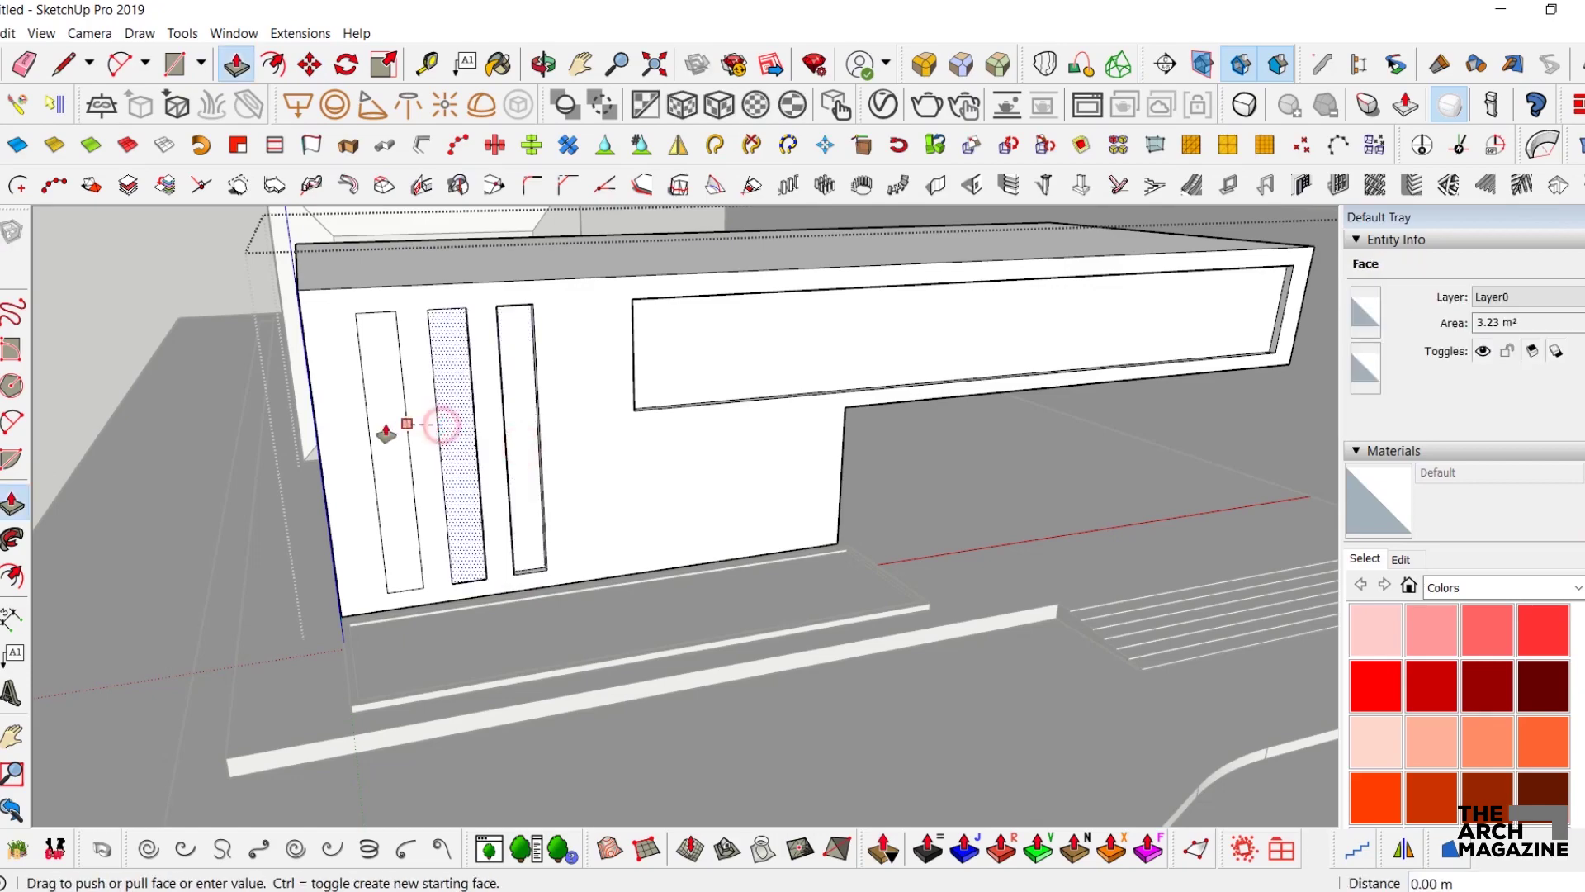
click(649, 334)
double_click(393, 403)
key(space)
- Select the long recess's inner face and open the 1001bit panel divider for it
scroll(459, 405, down, 2)
middle_drag(468, 407, 803, 449)
scroll(467, 400, down, 3)
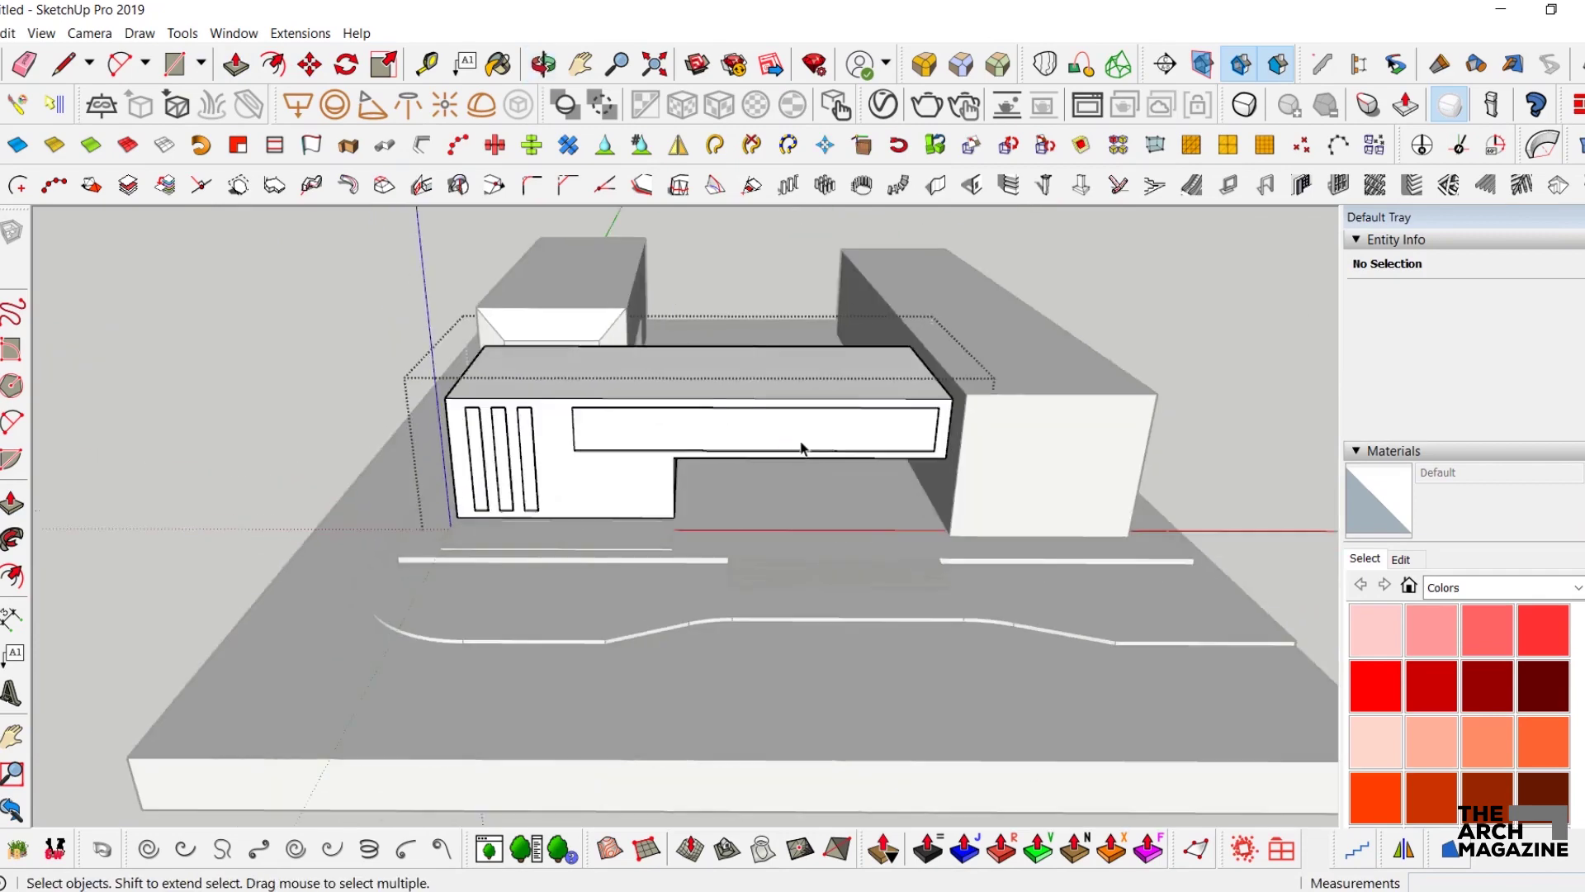
scroll(662, 432, up, 2)
key(Escape)
click(649, 434)
double_click(644, 429)
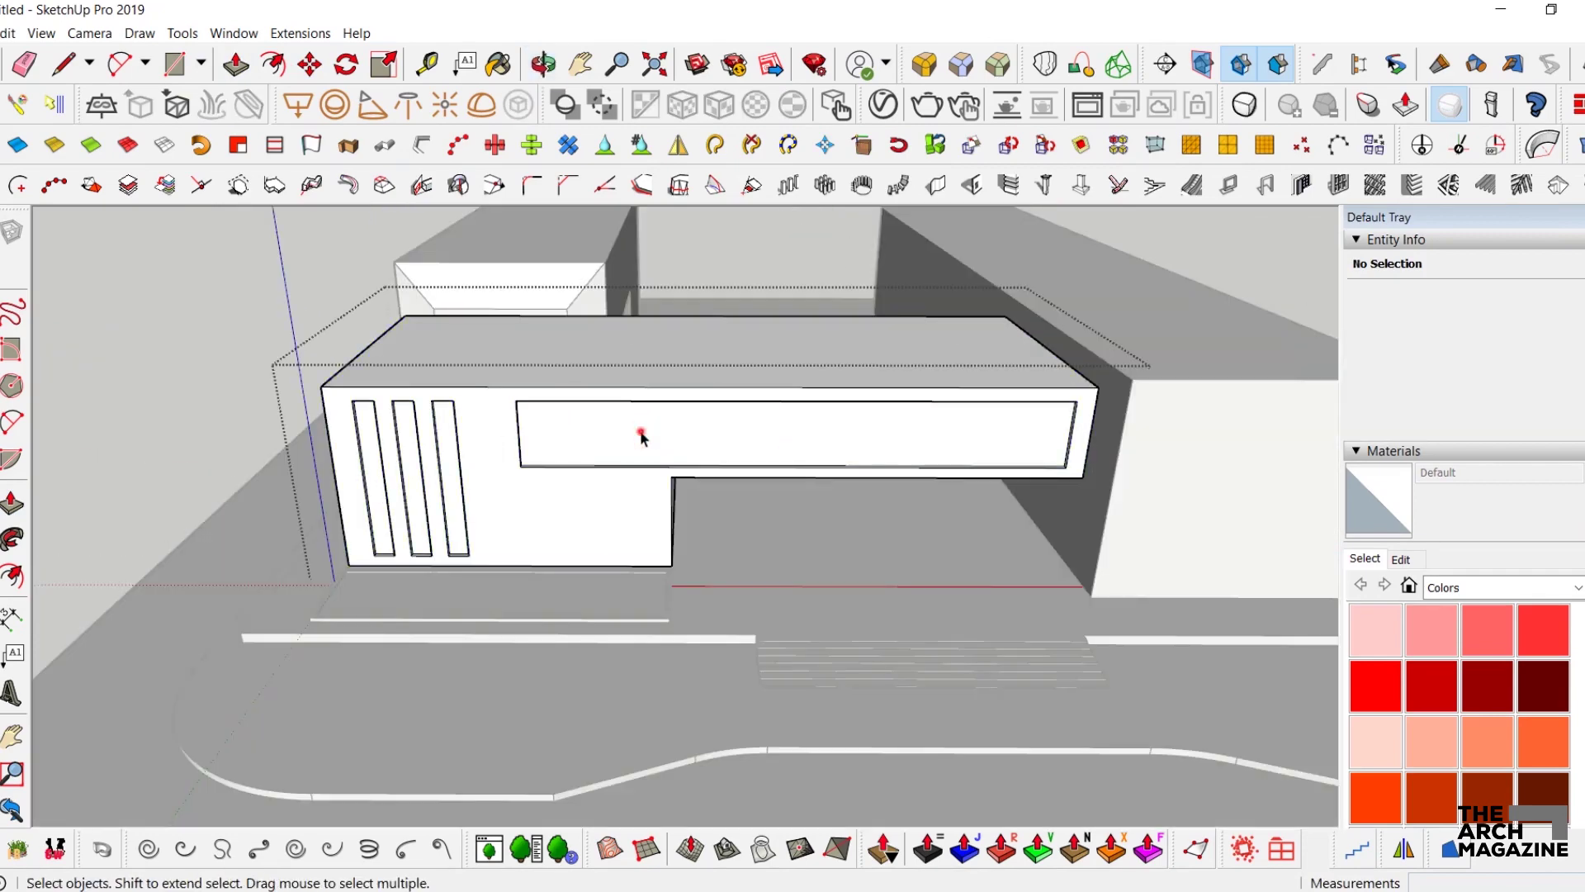
click(644, 429)
click(1340, 185)
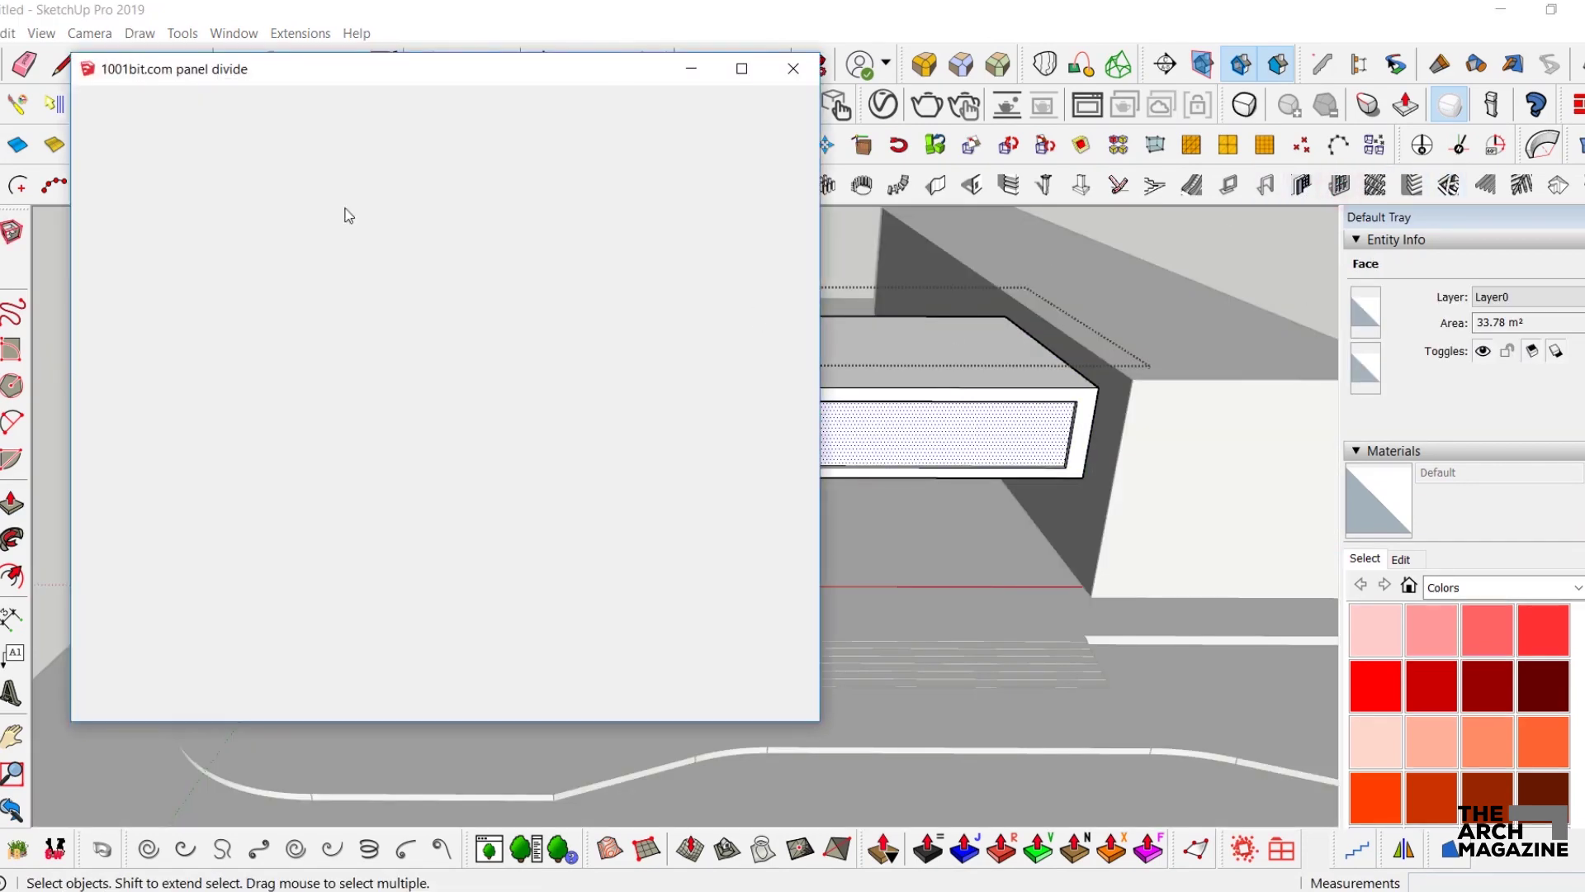
click(791, 71)
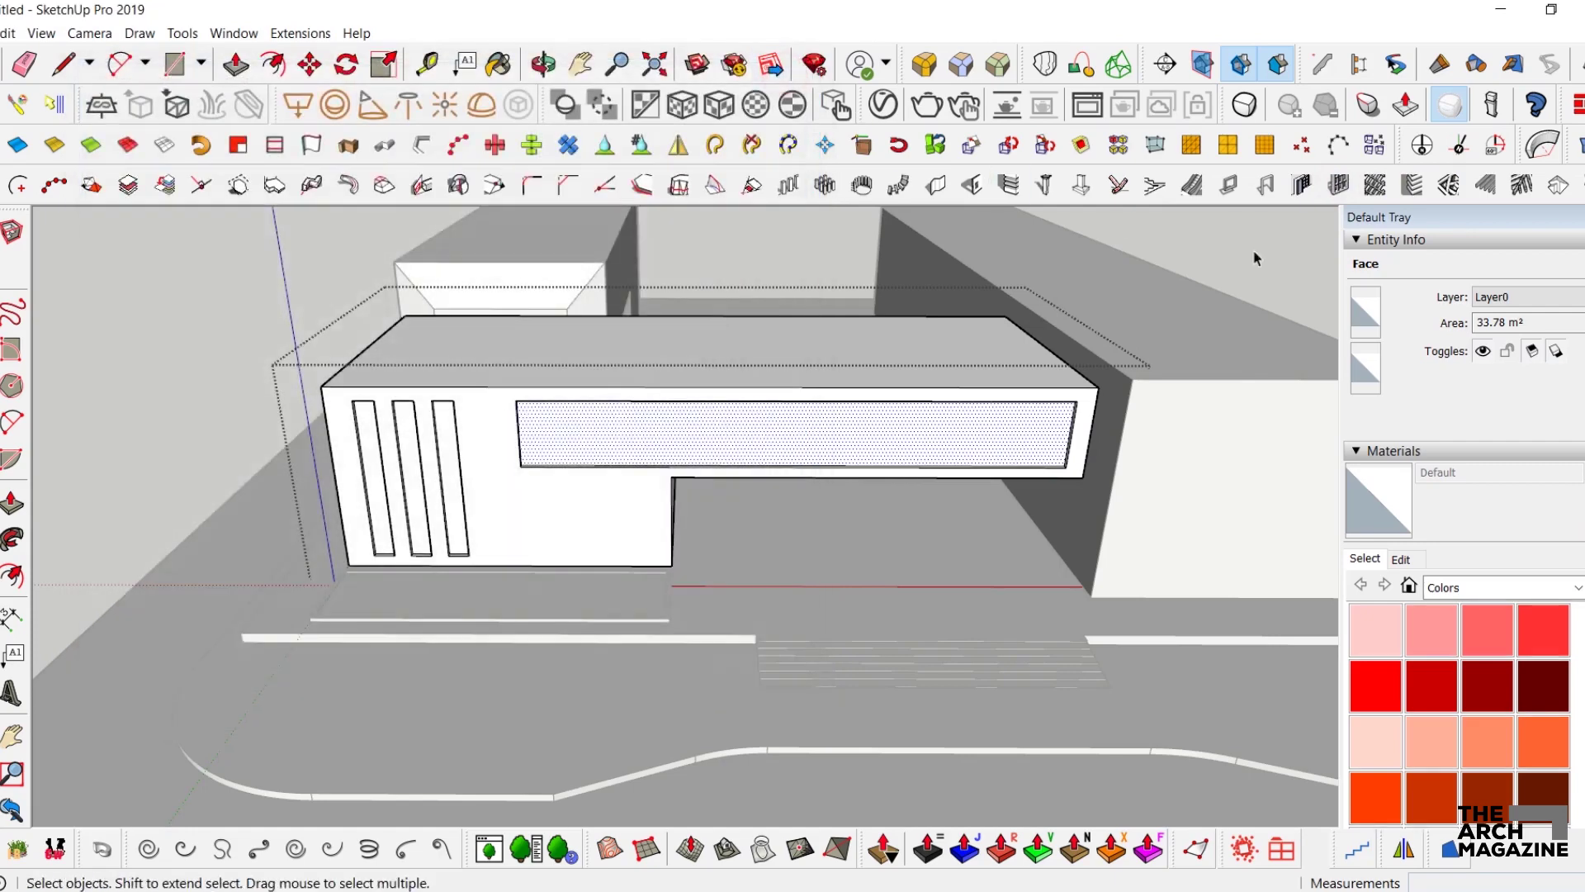
click(1339, 185)
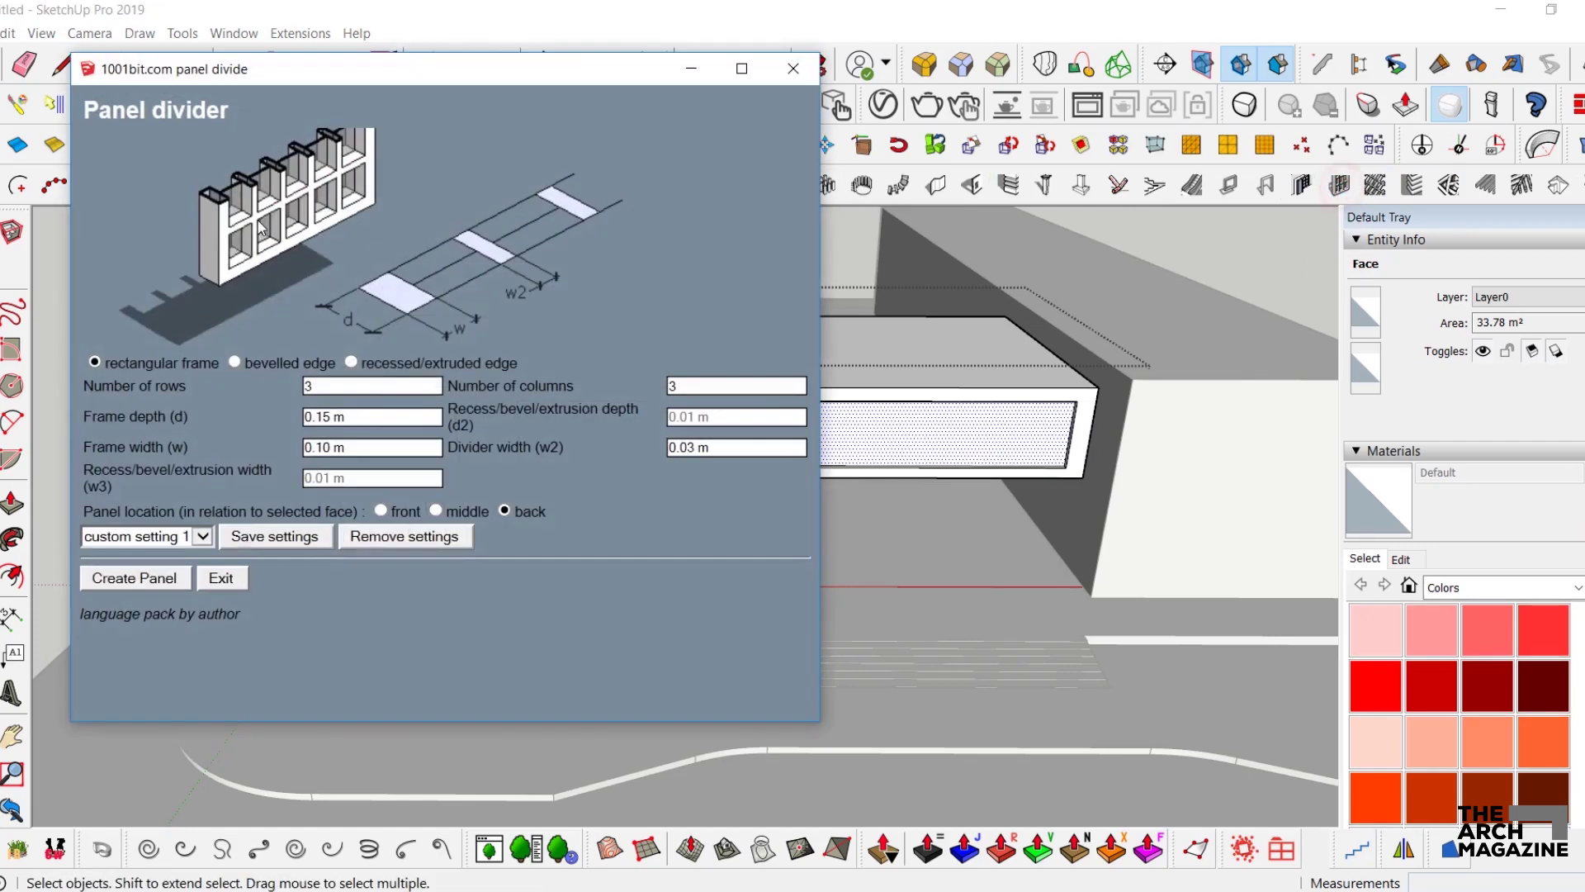
- Create a recessed/extruded-edge panel with 3 rows, 5 columns, 0.10 m frame depth and 0.07 m frame width
click(350, 362)
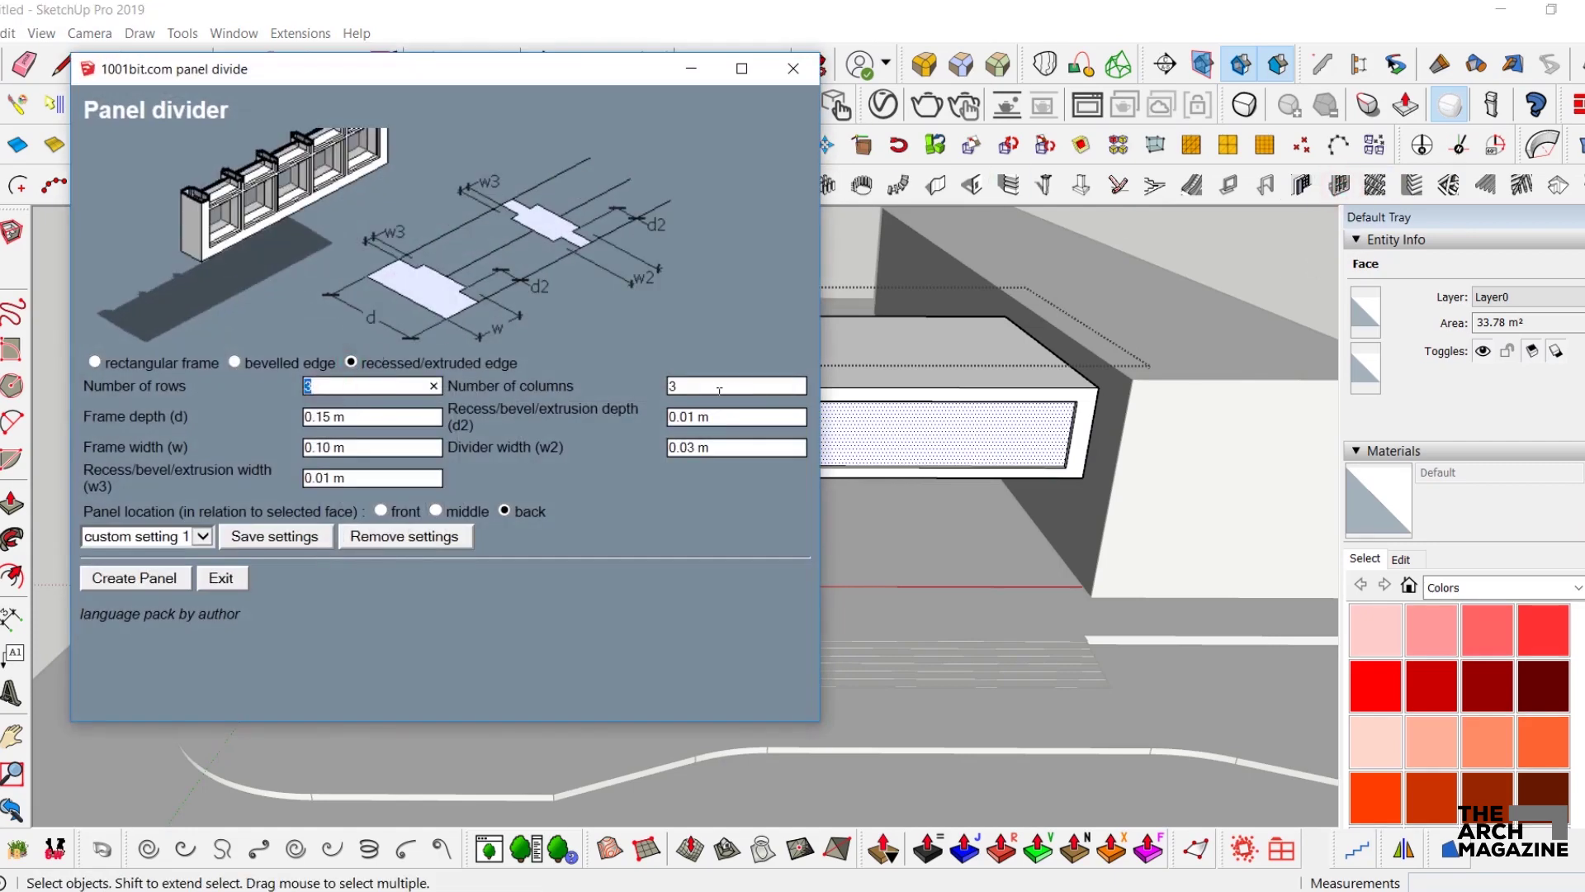
text(5)
click(366, 416)
text(.1)
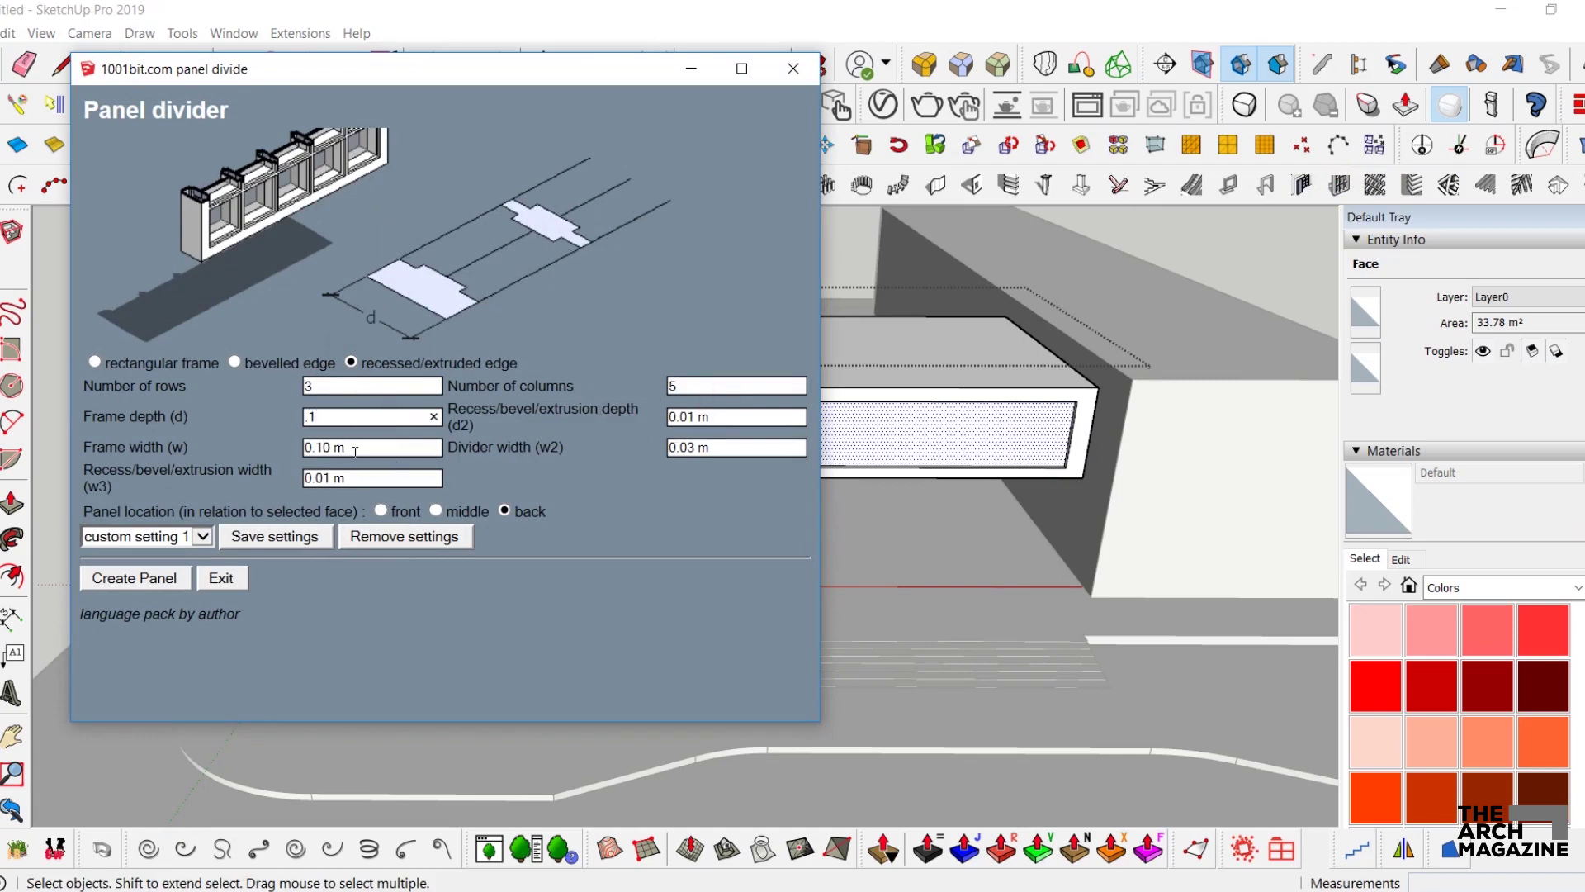
click(171, 578)
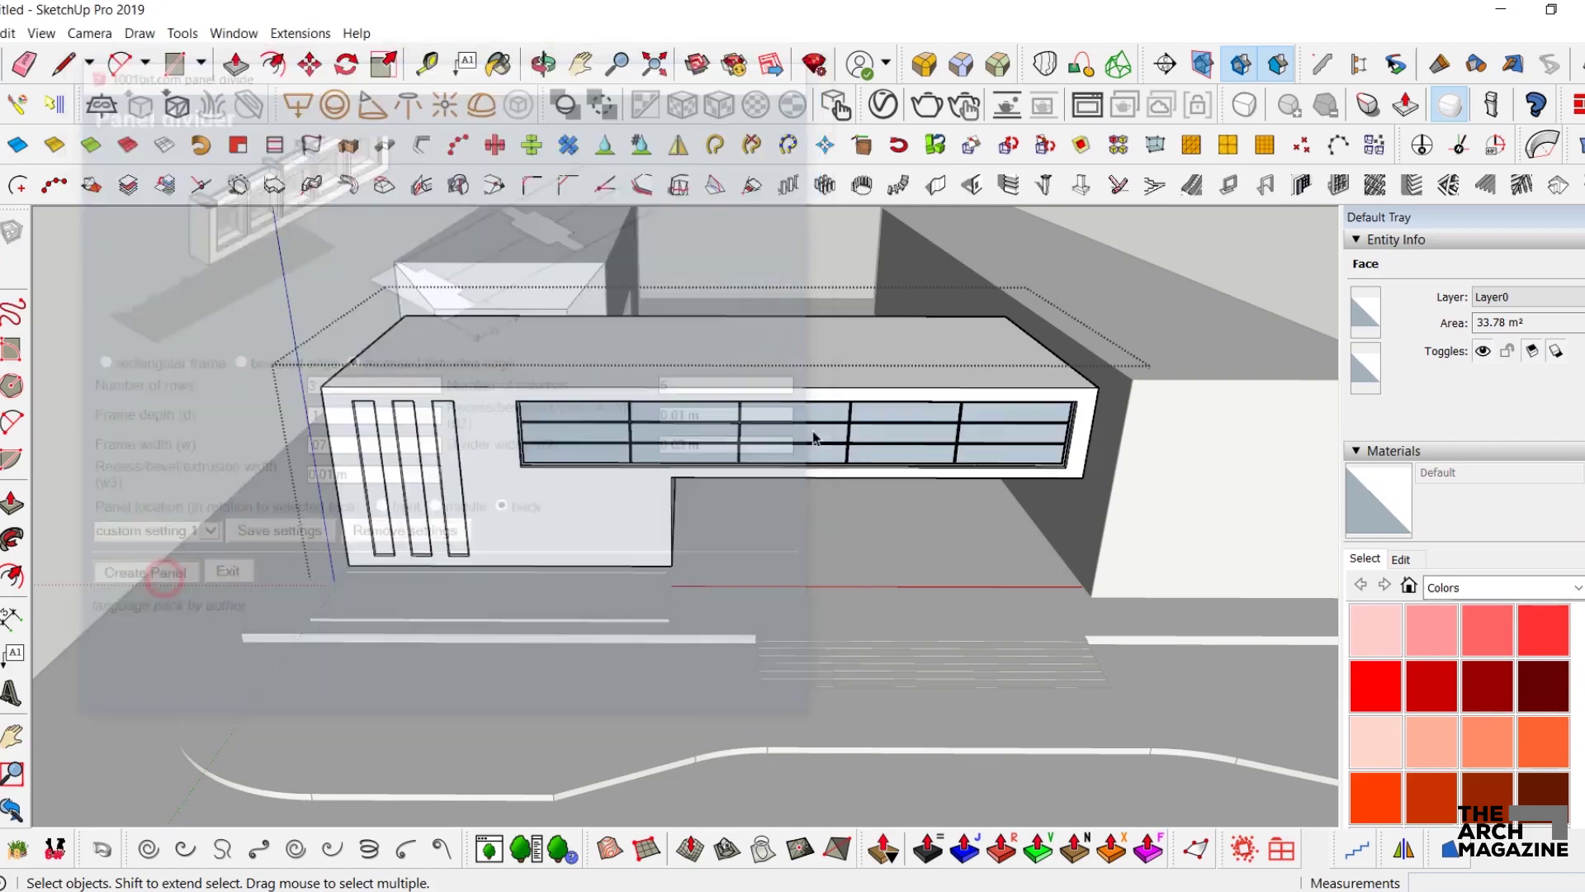
- Select the glass panes inside the long window panel and reverse their faces
scroll(647, 413, up, 6)
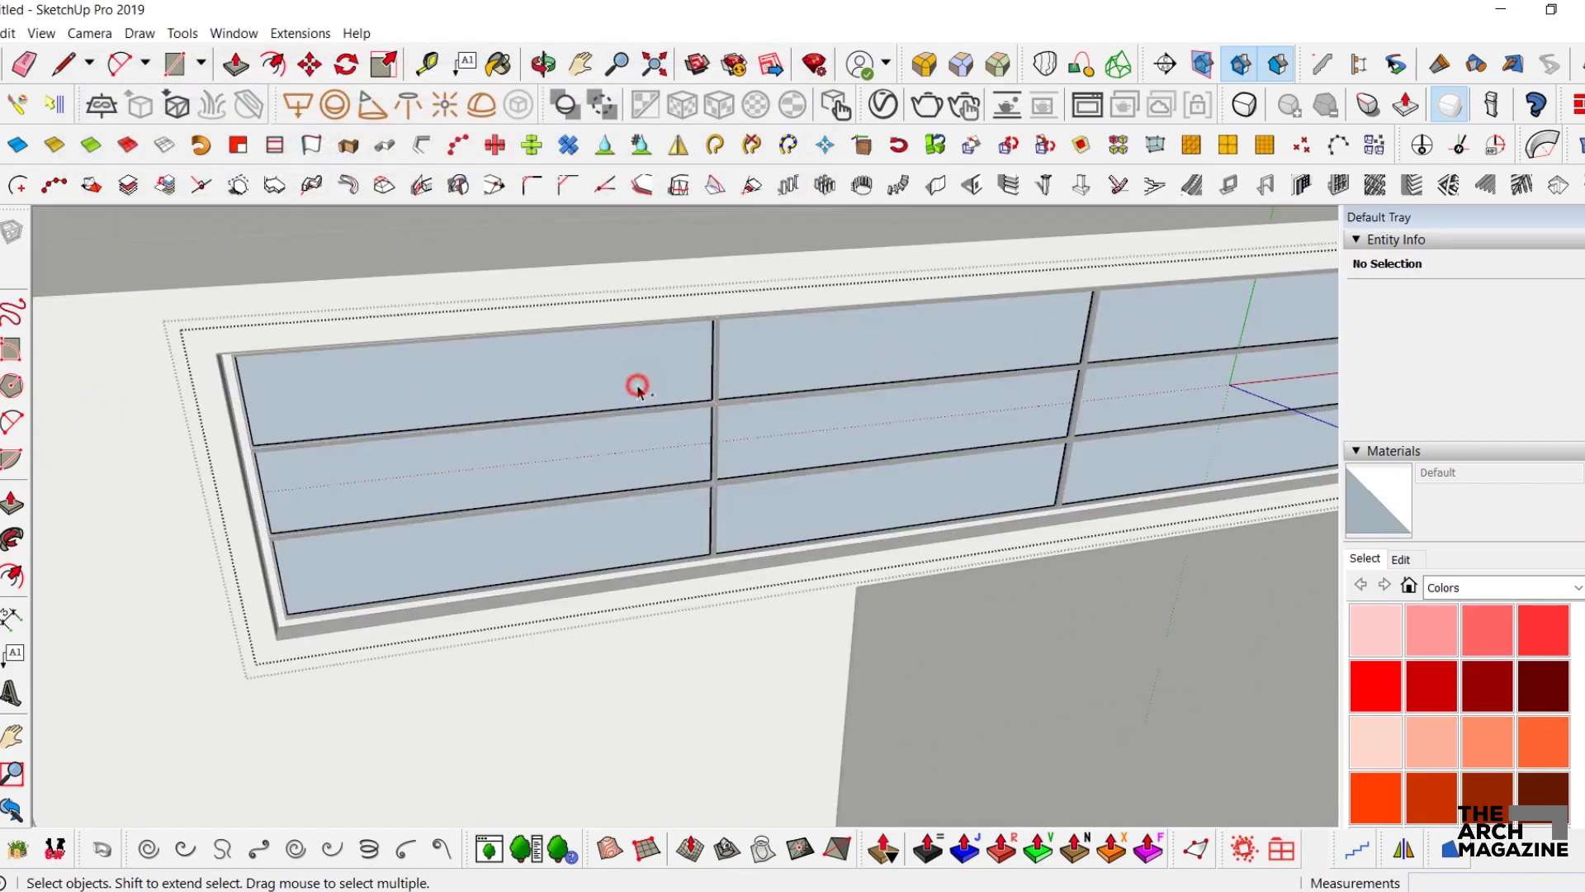
triple_click(641, 386)
right_click(639, 387)
click(709, 425)
- Open the front block for editing, select the middle vertical recess's face and open the panel divider for it
scroll(637, 382, down, 5)
mouse_move(637, 382)
middle_down()
mouse_move(718, 389)
mouse_move(658, 399)
middle_up()
scroll(656, 402, up, 3)
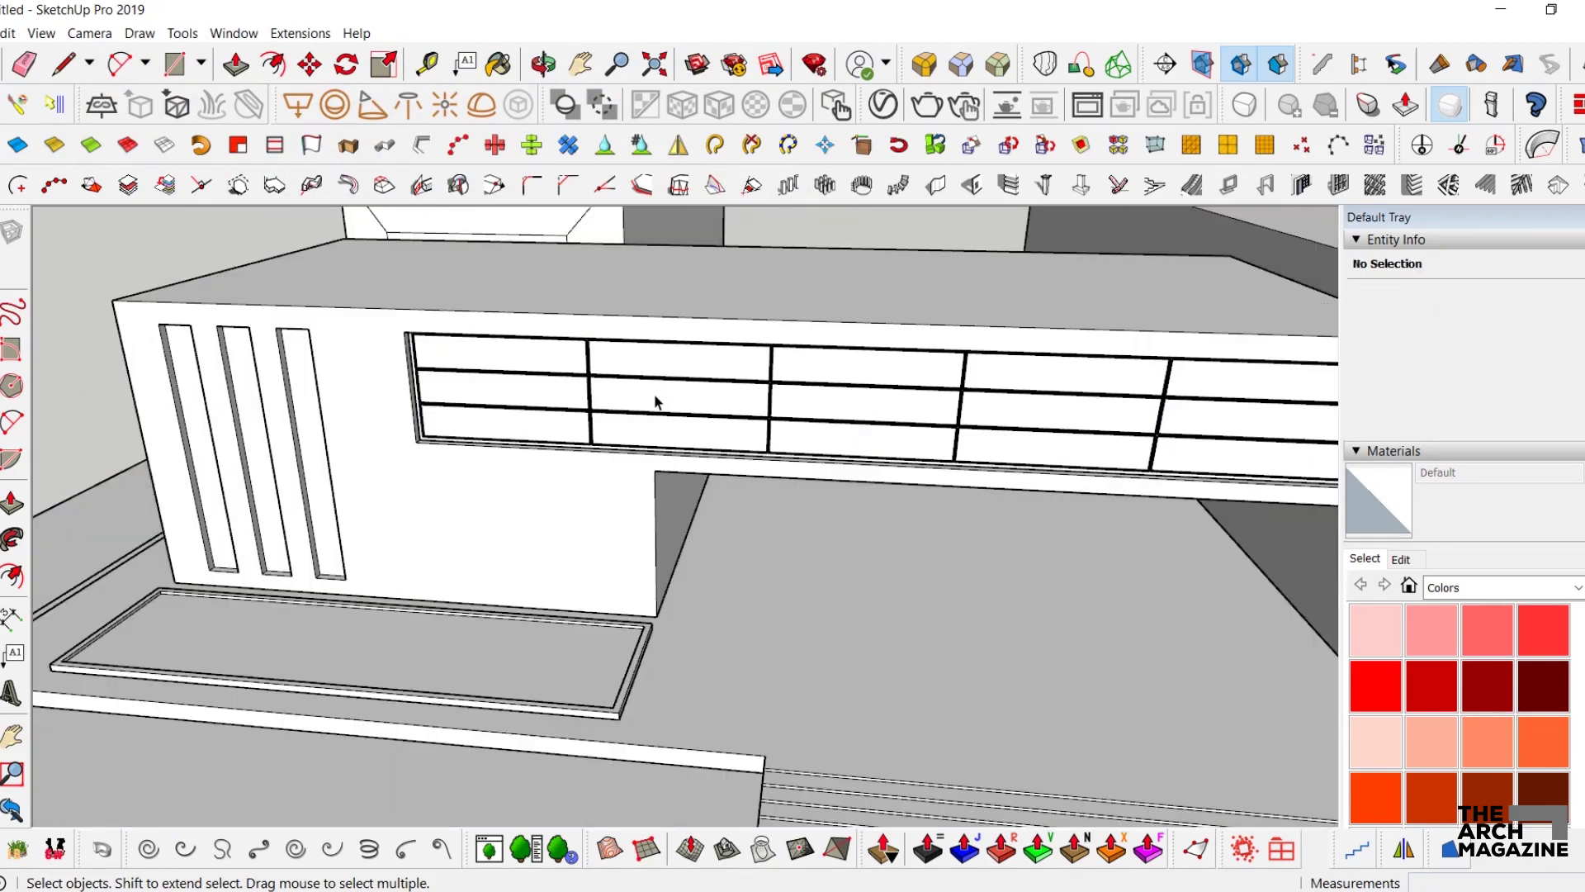
scroll(653, 401, down, 5)
middle_drag(653, 401, 754, 358)
scroll(630, 359, up, 6)
scroll(488, 423, up, 1)
double_click(500, 419)
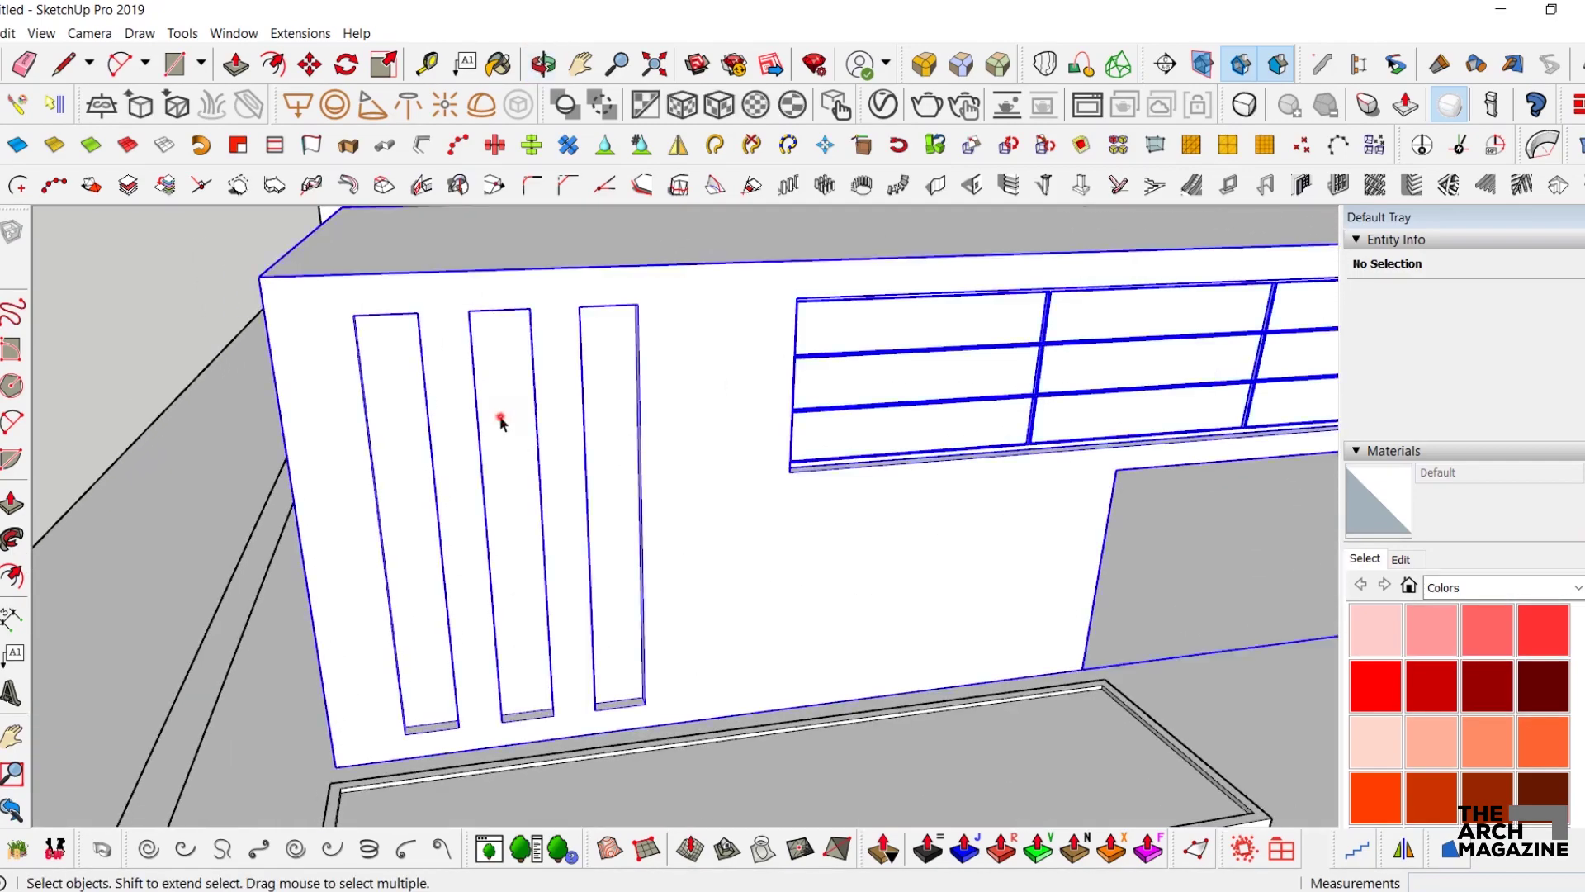
click(514, 414)
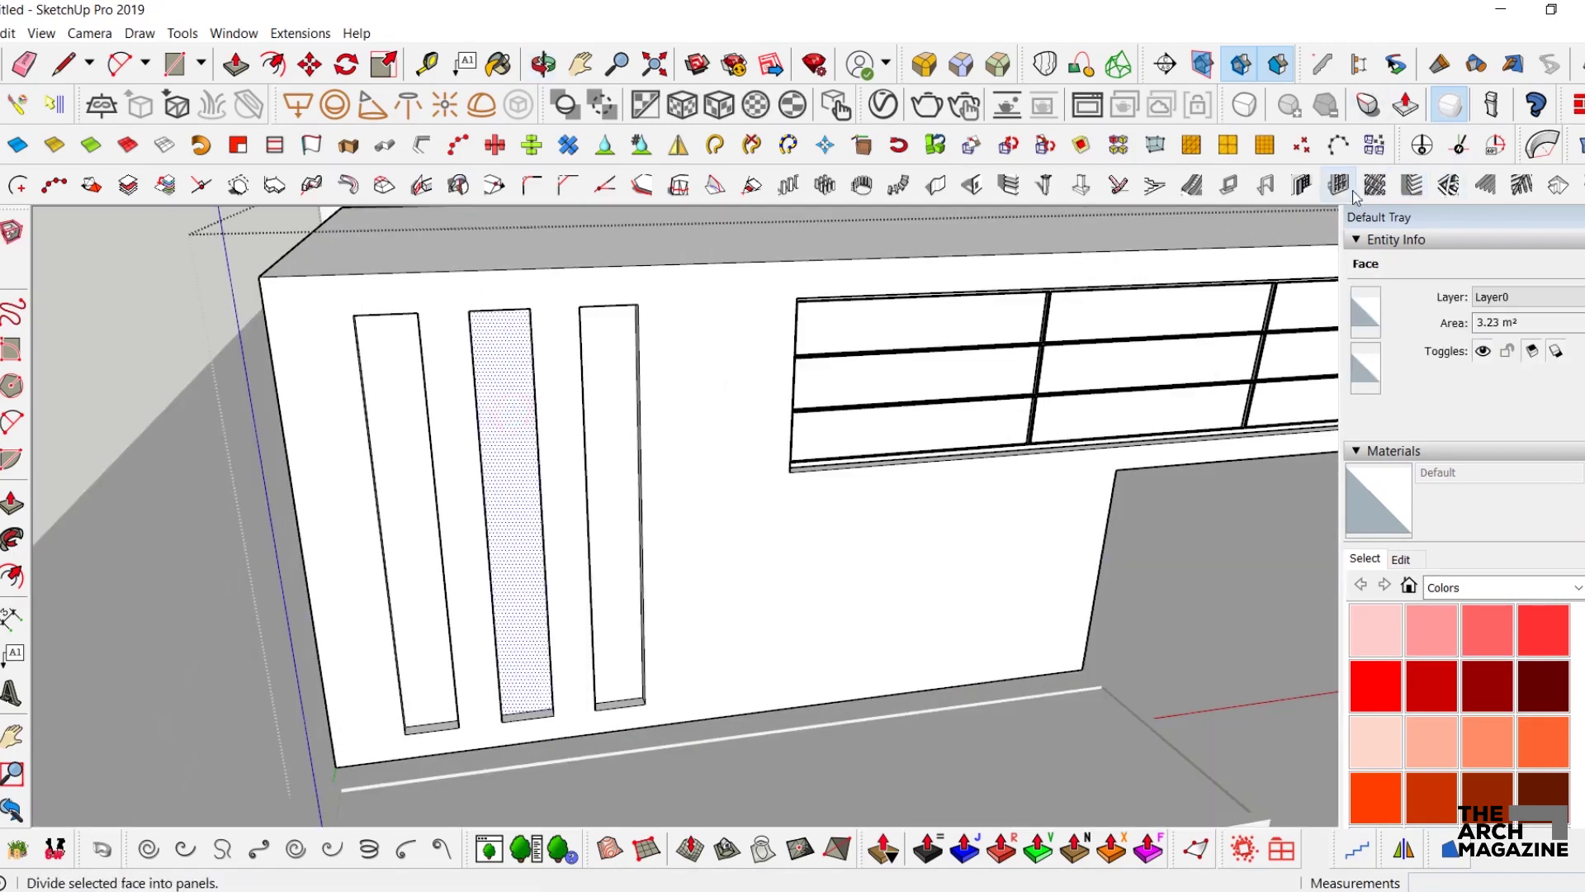
click(1351, 188)
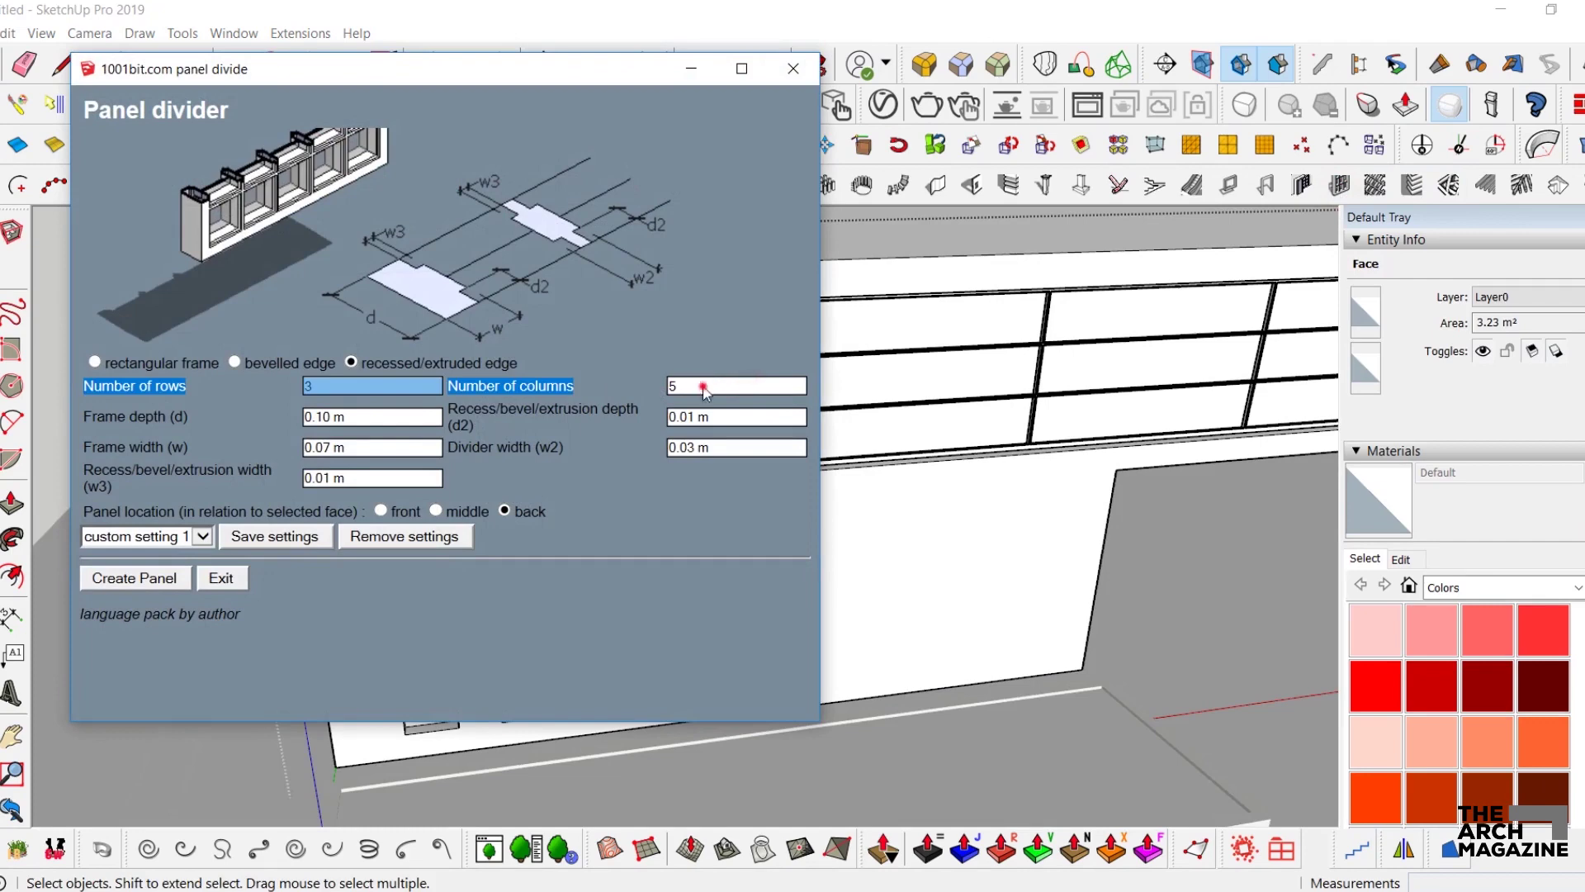
- Create a panel in the middle vertical recess with 4 rows and 1 column
text(1)
click(322, 388)
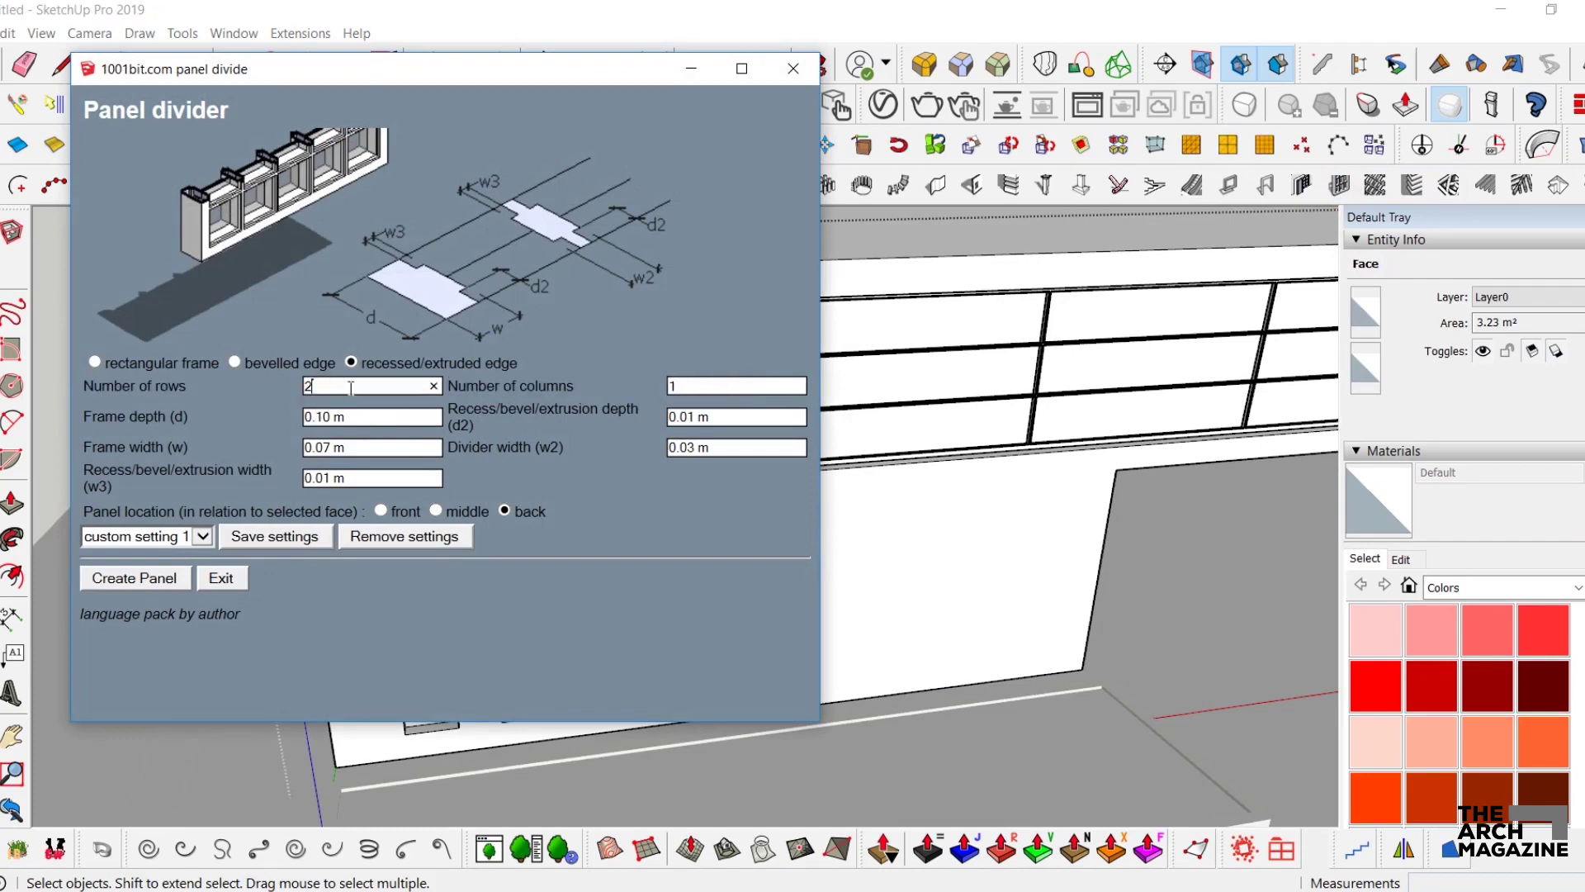
text(4)
click(132, 577)
- Cut the middle recess's panel out of the front block's group and paste it in place outside that group
scroll(545, 561, up, 5)
middle_drag(587, 573, 688, 429)
click(688, 430)
key(Delete)
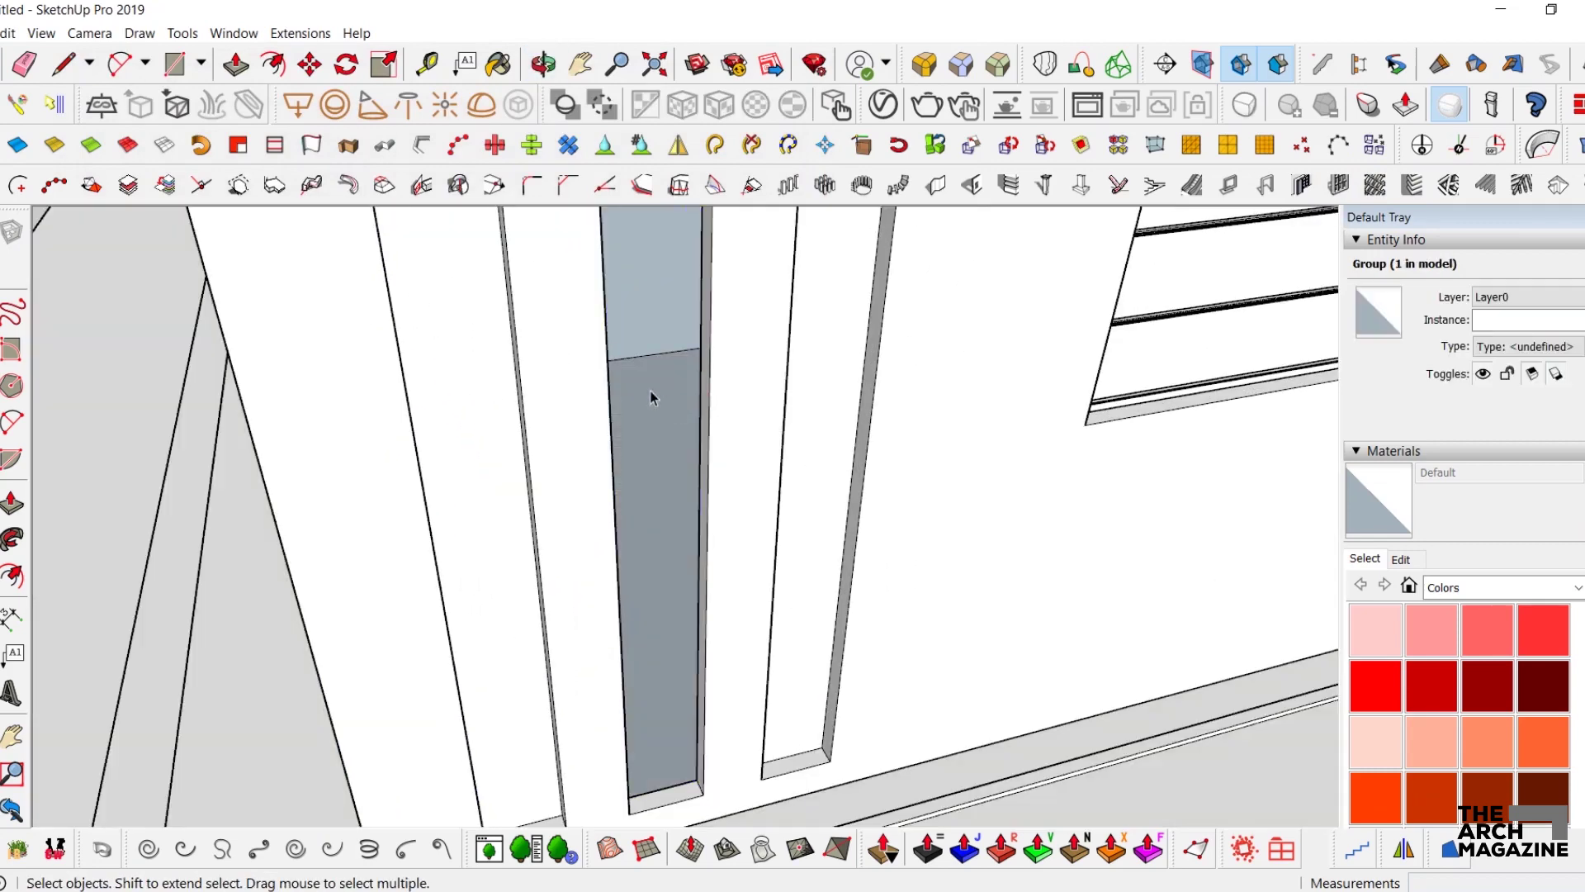
key(e)
click(8, 33)
click(58, 164)
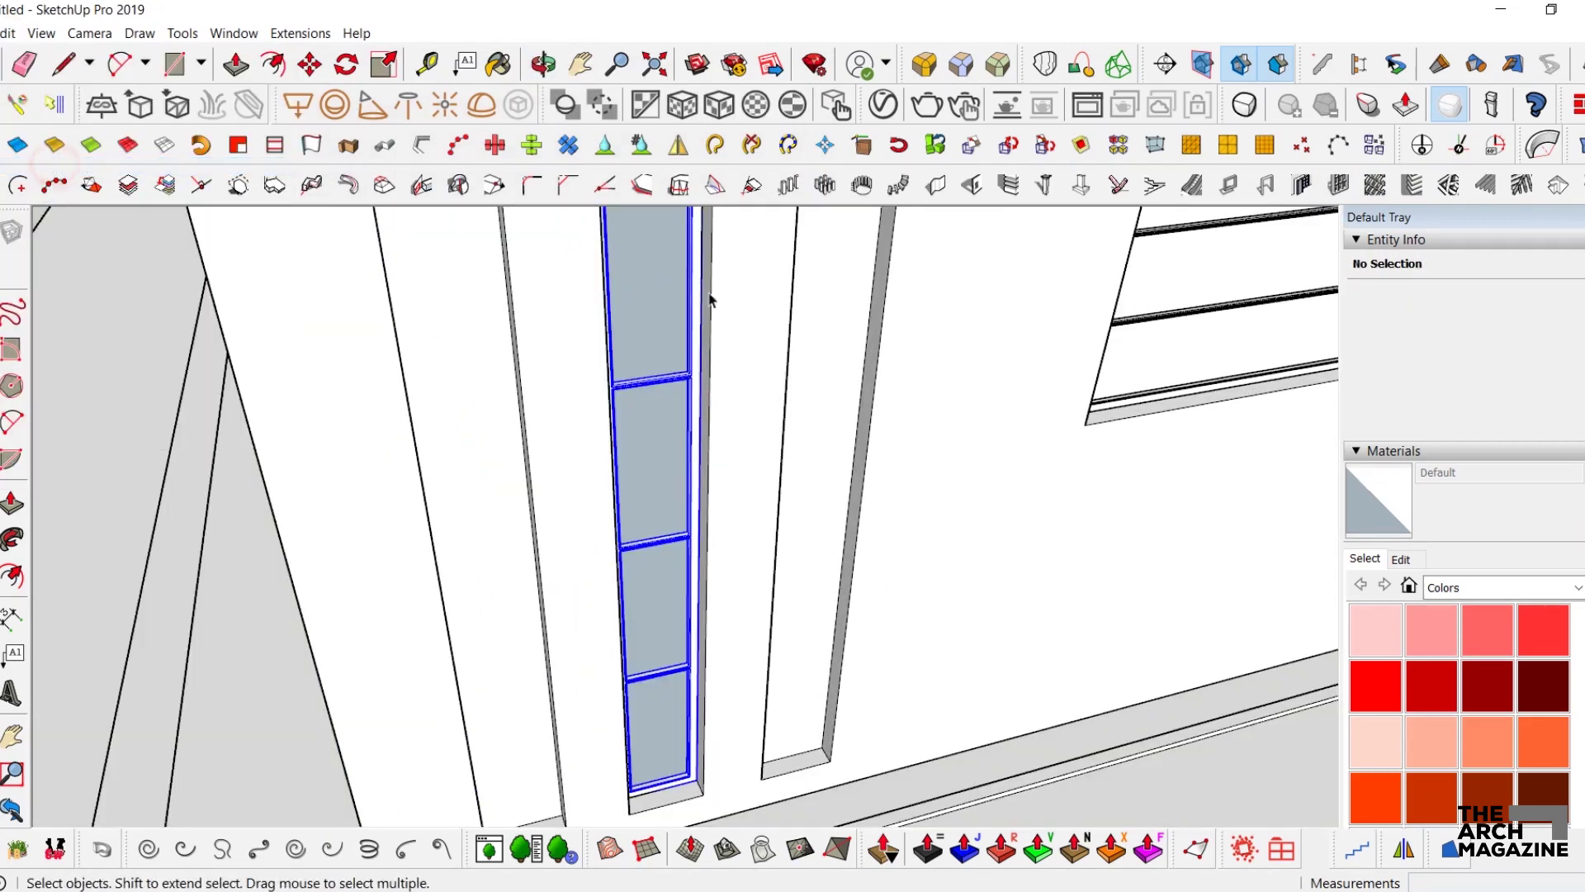
- Explode the window panel in the middle vertical recess and group its loose frame geometry
right_click(628, 310)
click(726, 351)
scroll(691, 343, up, 3)
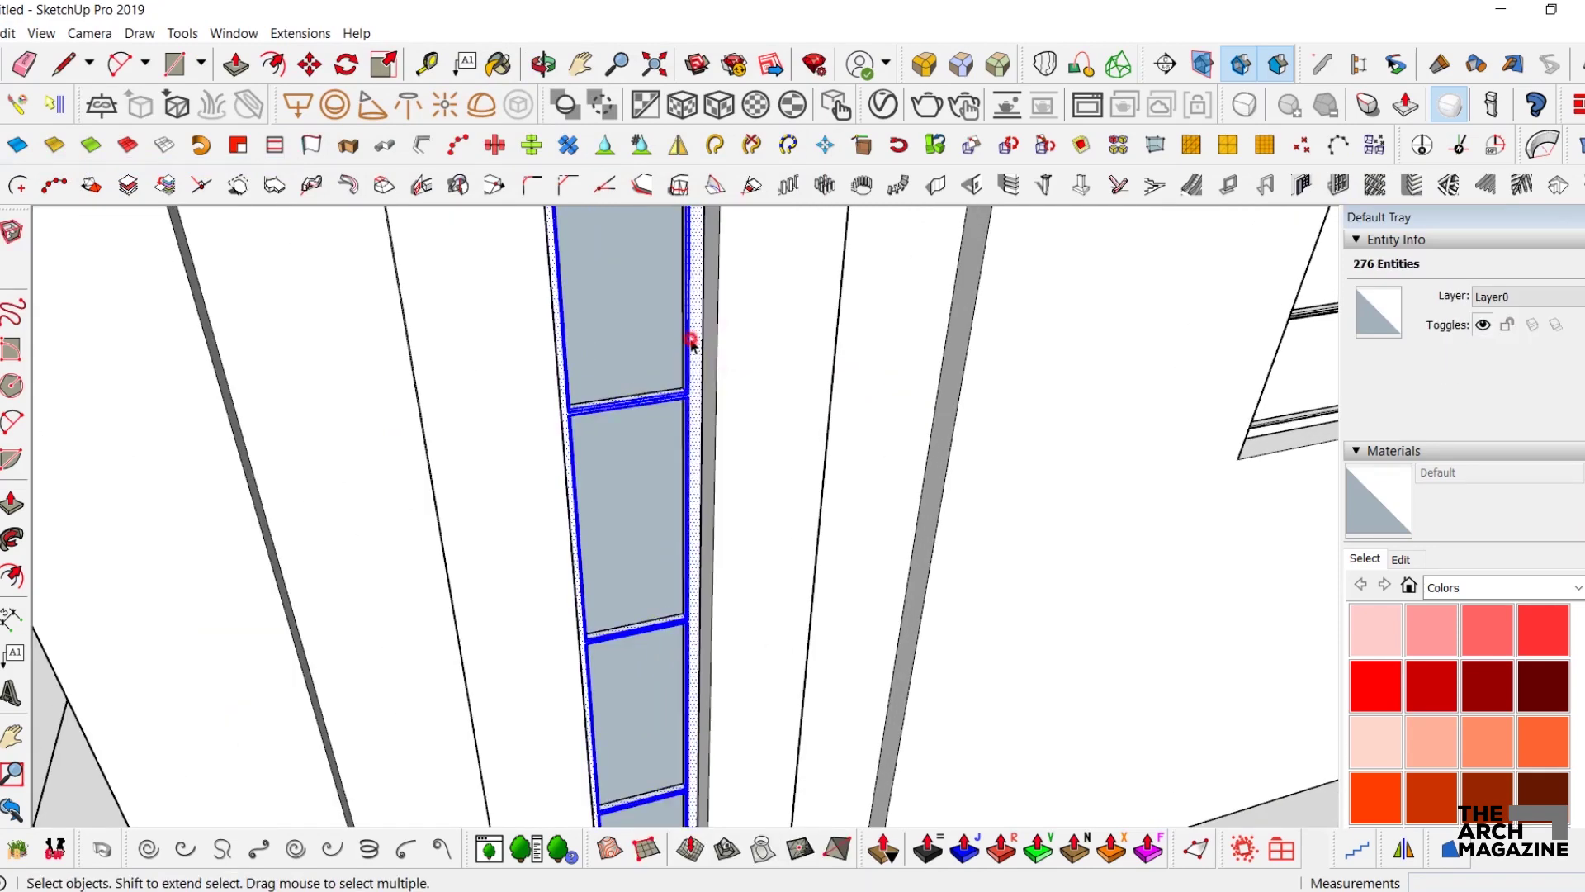
right_click(699, 345)
click(757, 362)
- Open the middle window's glass group, select all four panes and reverse their faces
double_click(646, 319)
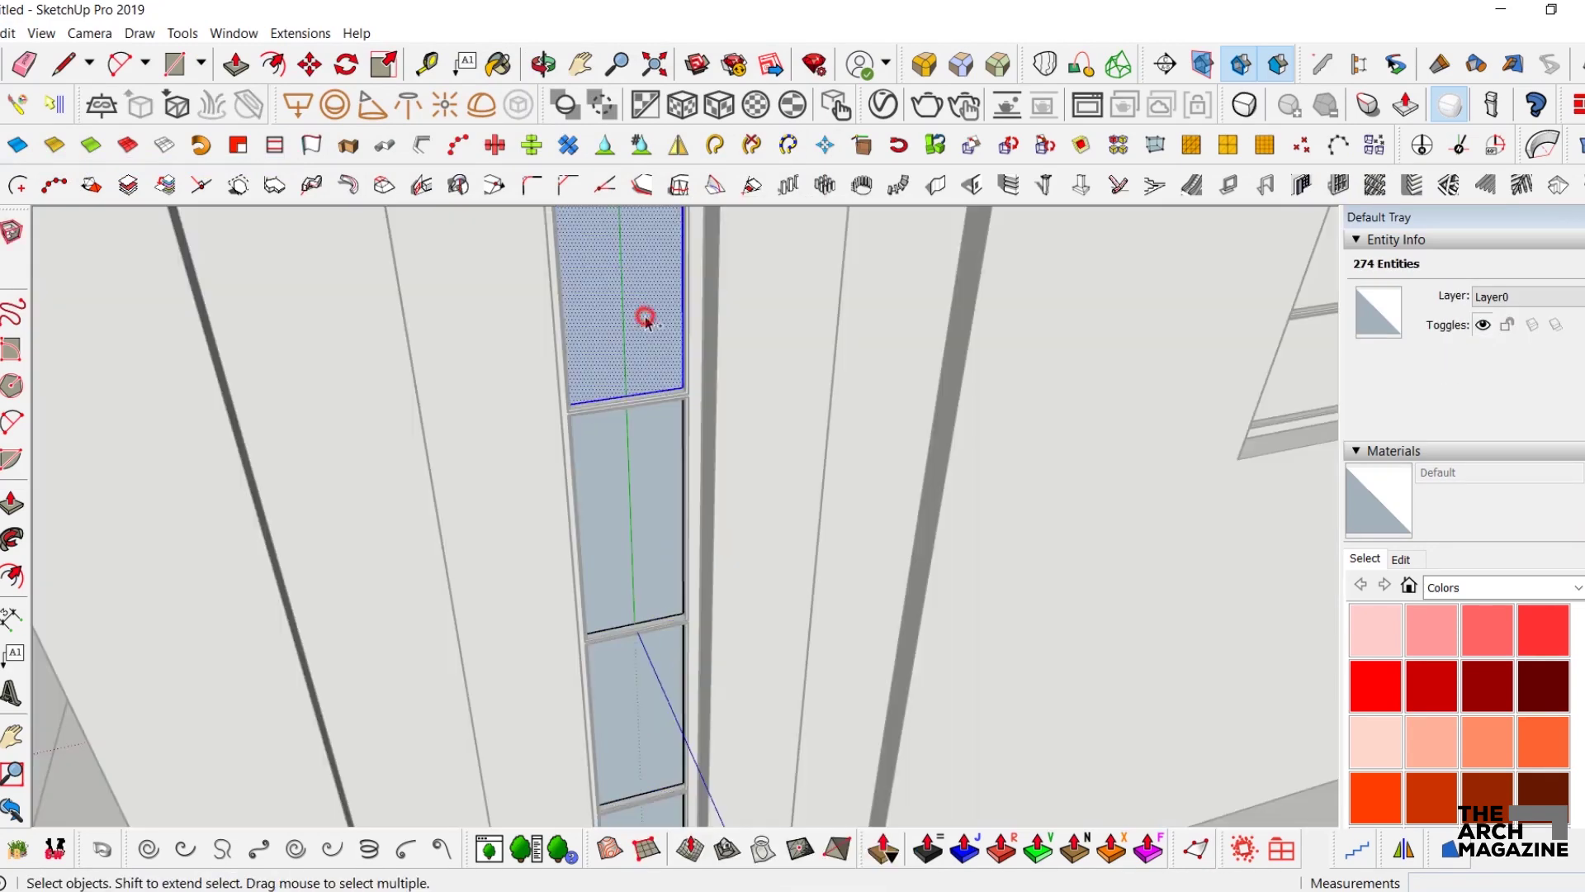
triple_click(645, 322)
right_click(660, 330)
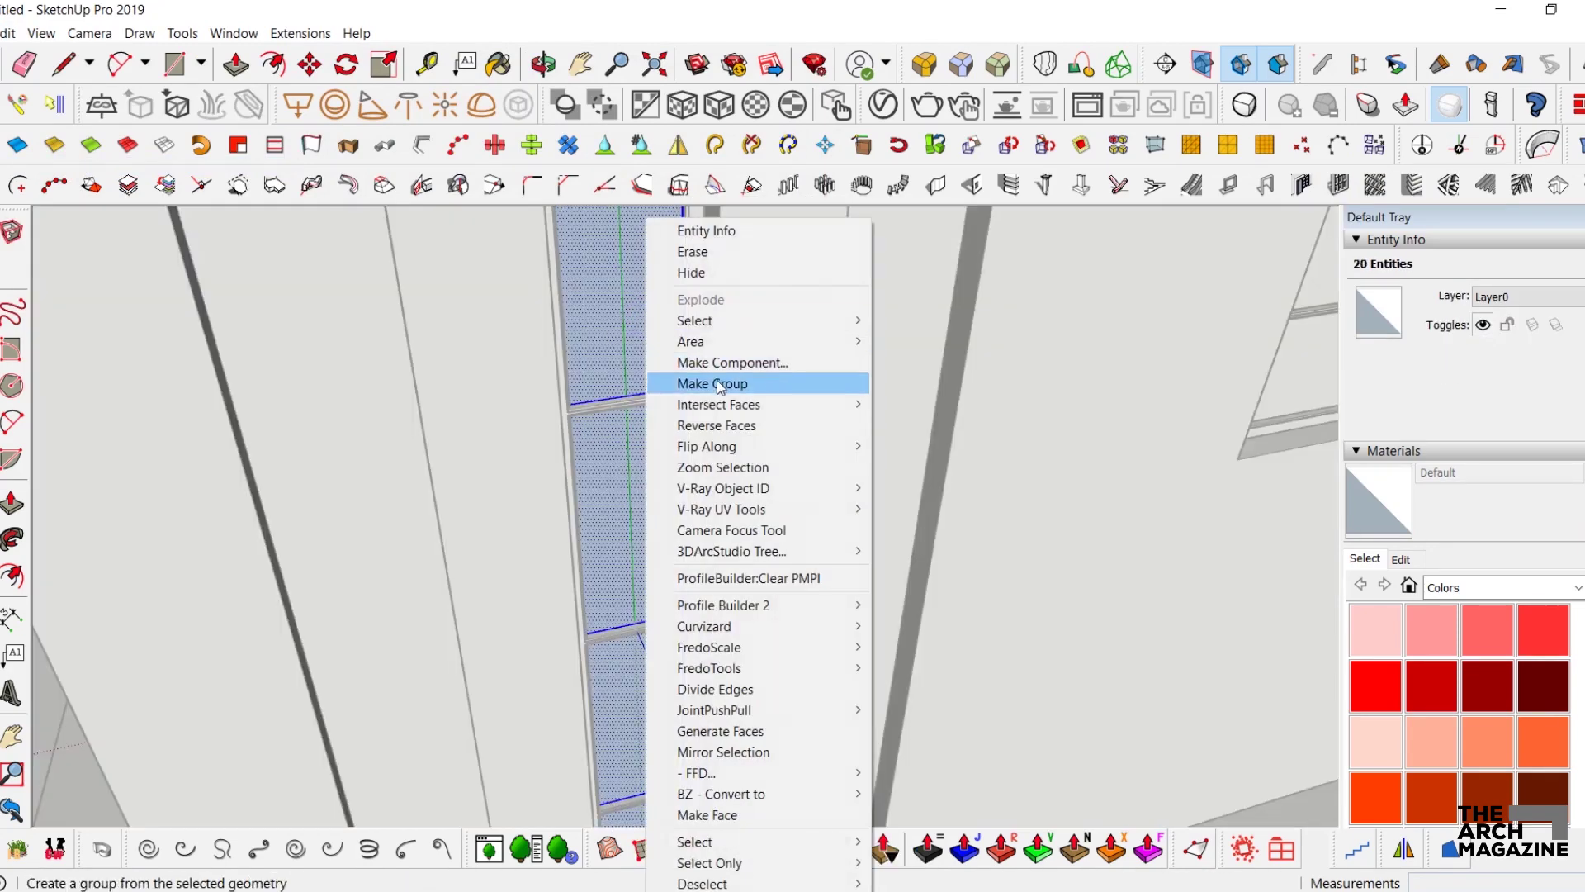
click(720, 425)
key(Escape)
- Combine the middle window's frame and glass groups into one component named w1
click(669, 389)
shift+click(641, 336)
right_click(642, 336)
click(727, 426)
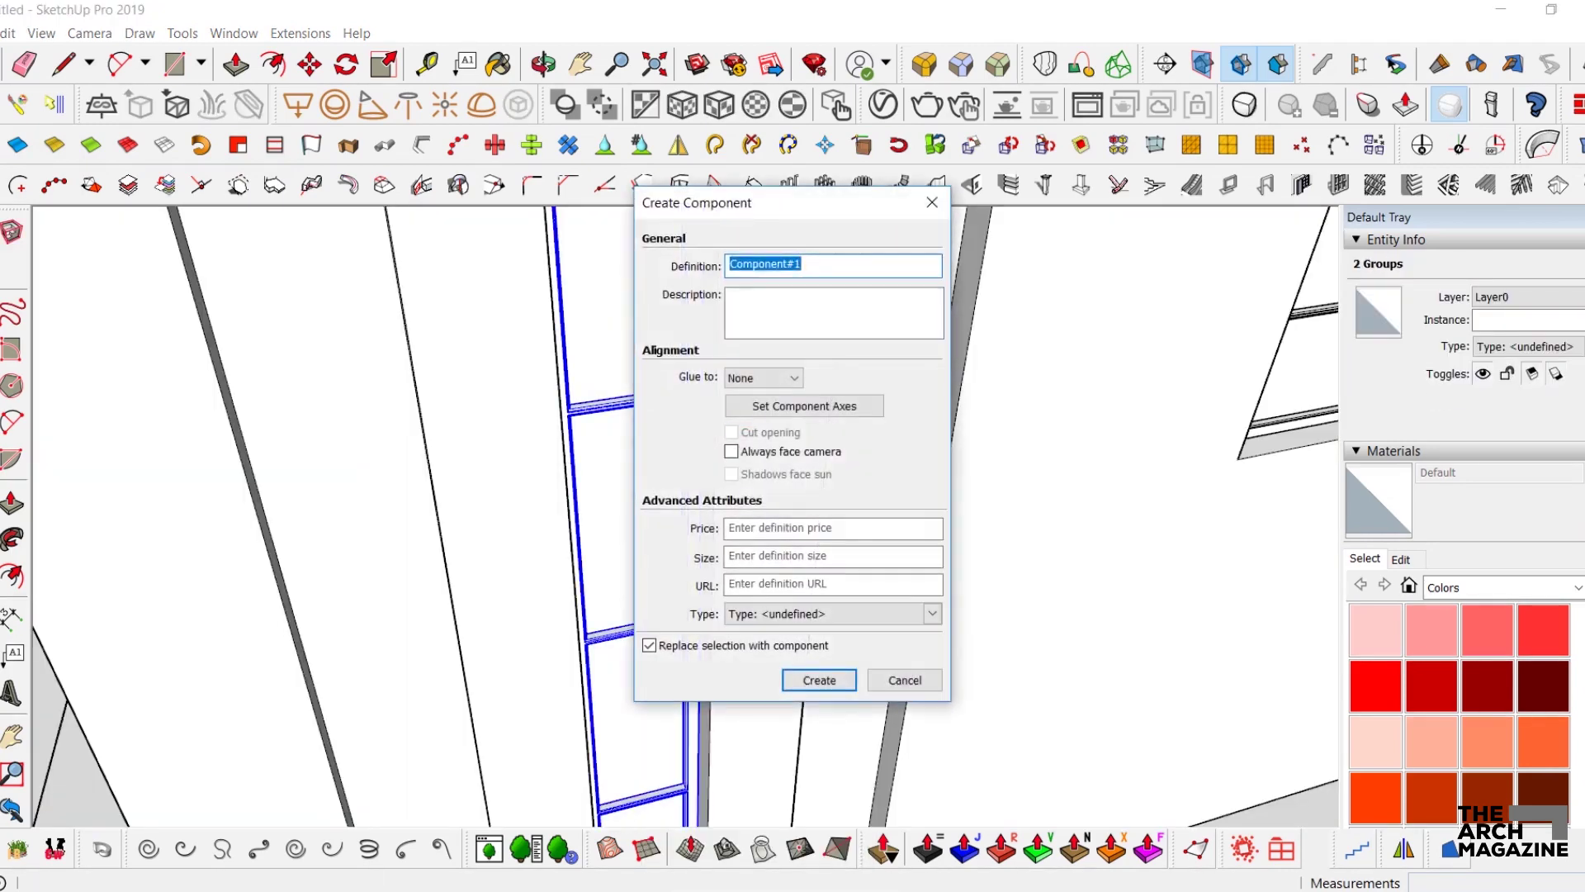
click(841, 682)
- Copy the w1 window component from the middle recess into the other two vertical recesses, aligned at their lower corners
scroll(768, 413, down, 3)
middle_drag(777, 396, 751, 578)
scroll(751, 658, up, 3)
middle_drag(751, 658, 718, 634)
scroll(717, 638, up, 2)
key(m)
click(669, 634)
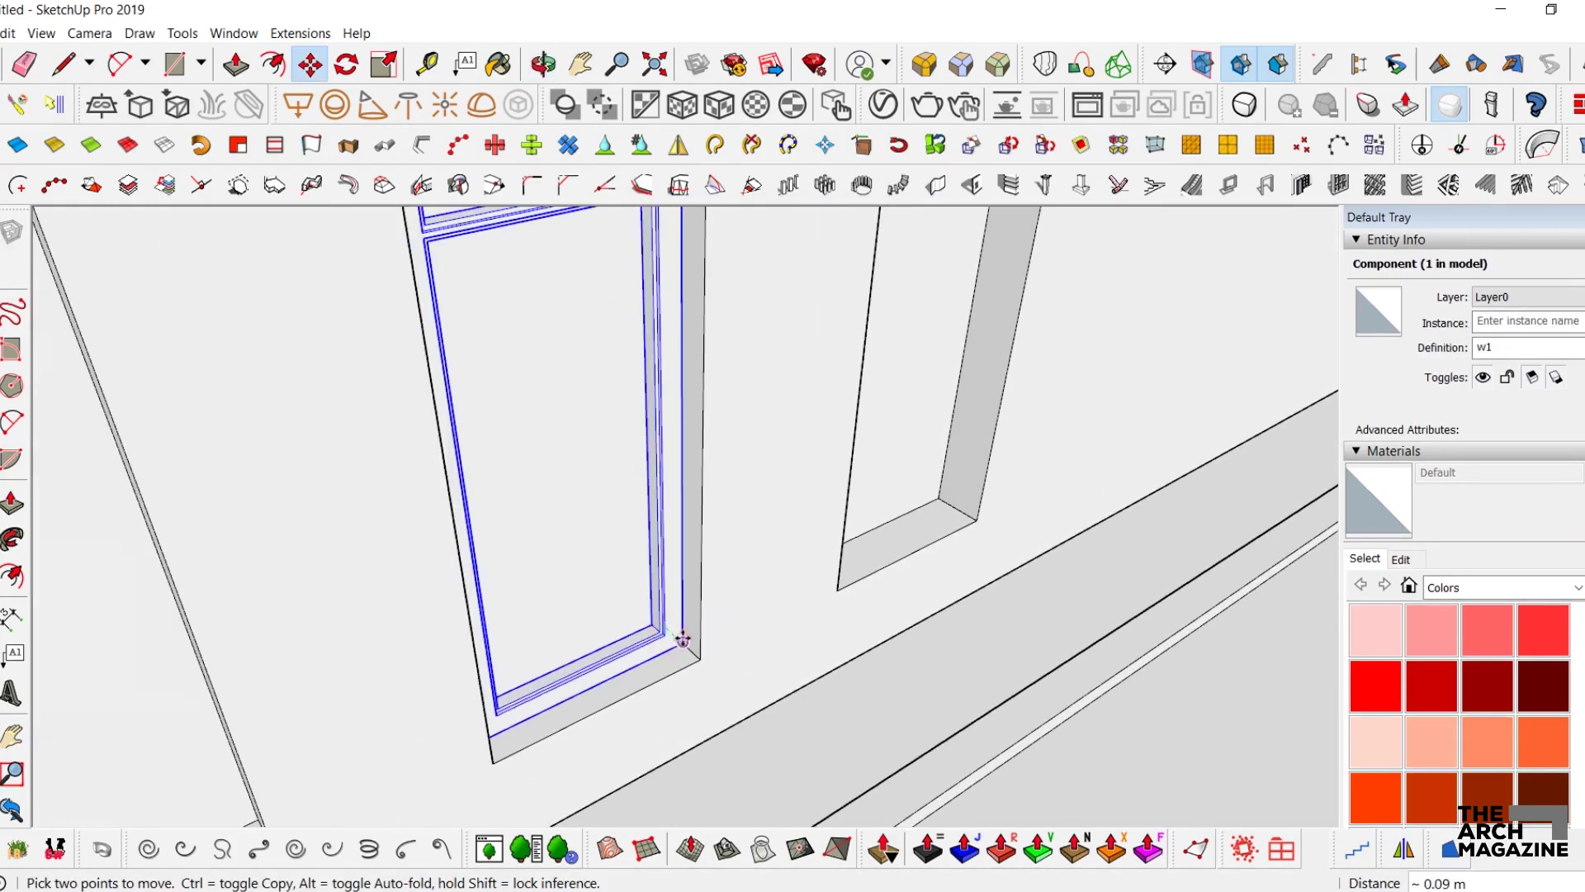
click(700, 659)
click(977, 520)
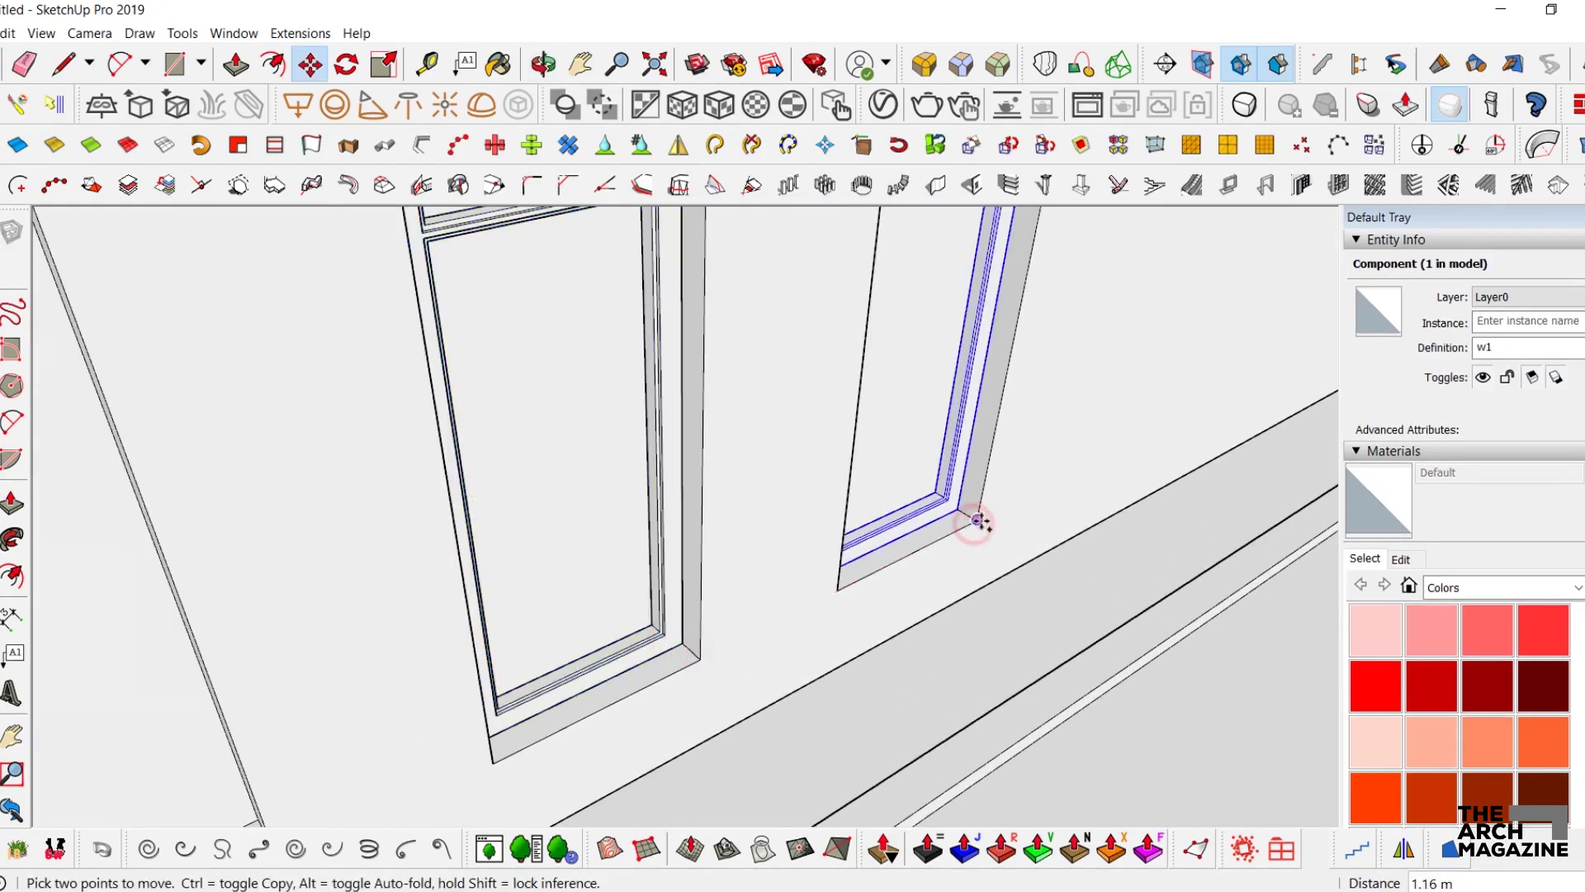
key(ctrl)
click(977, 520)
scroll(963, 417, down, 3)
click(589, 665)
key(space)
scroll(649, 605, down, 2)
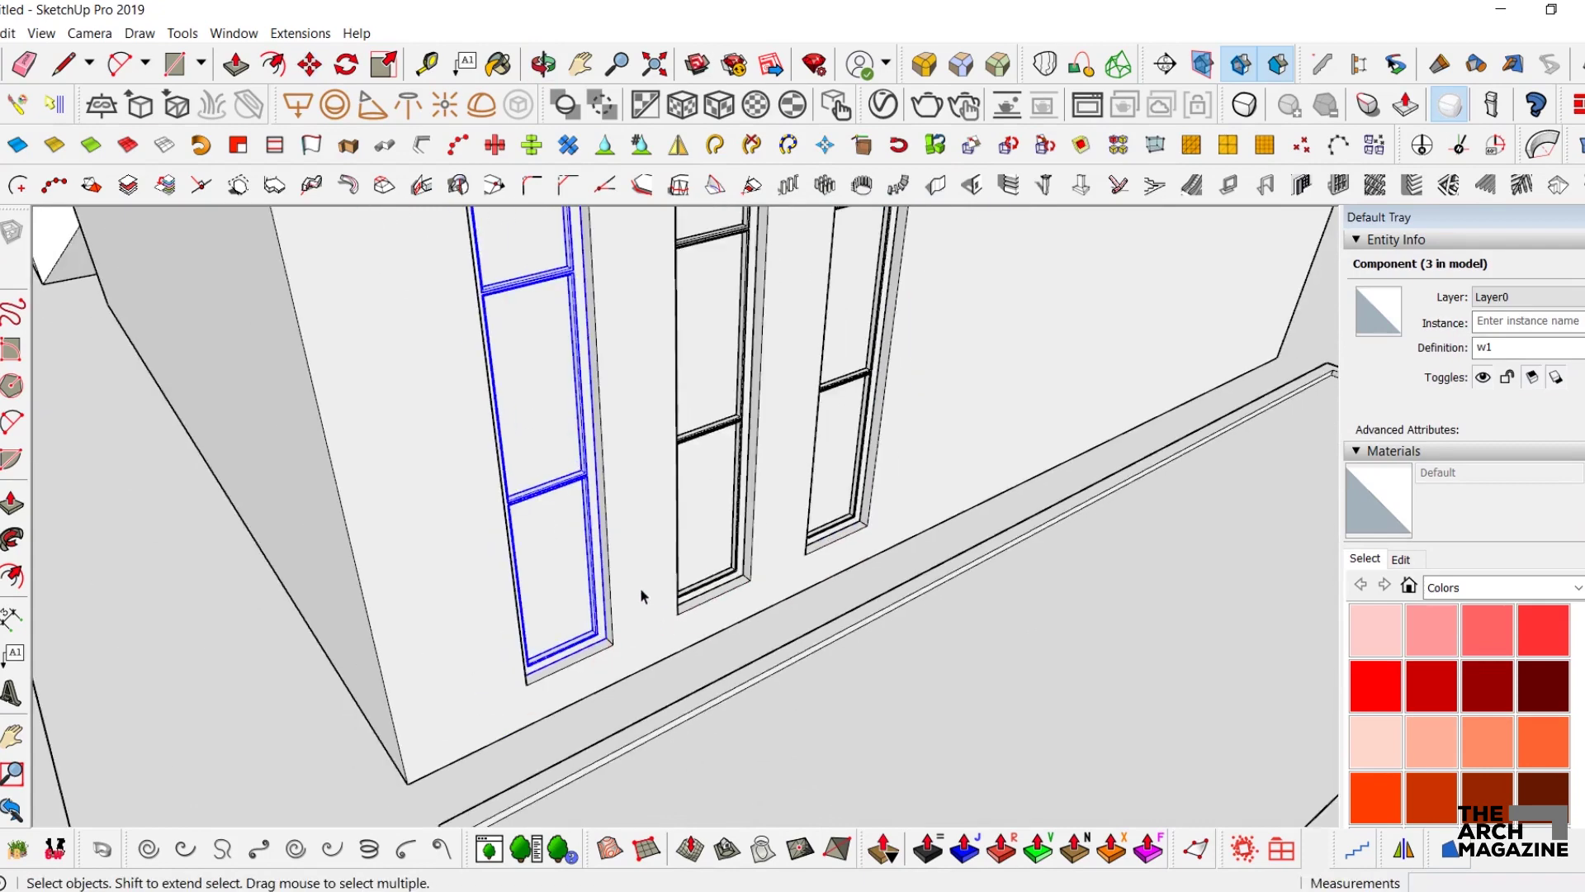
- Open the front block for editing and delete the recess faces behind the three tall windows
double_click(641, 586)
click(566, 555)
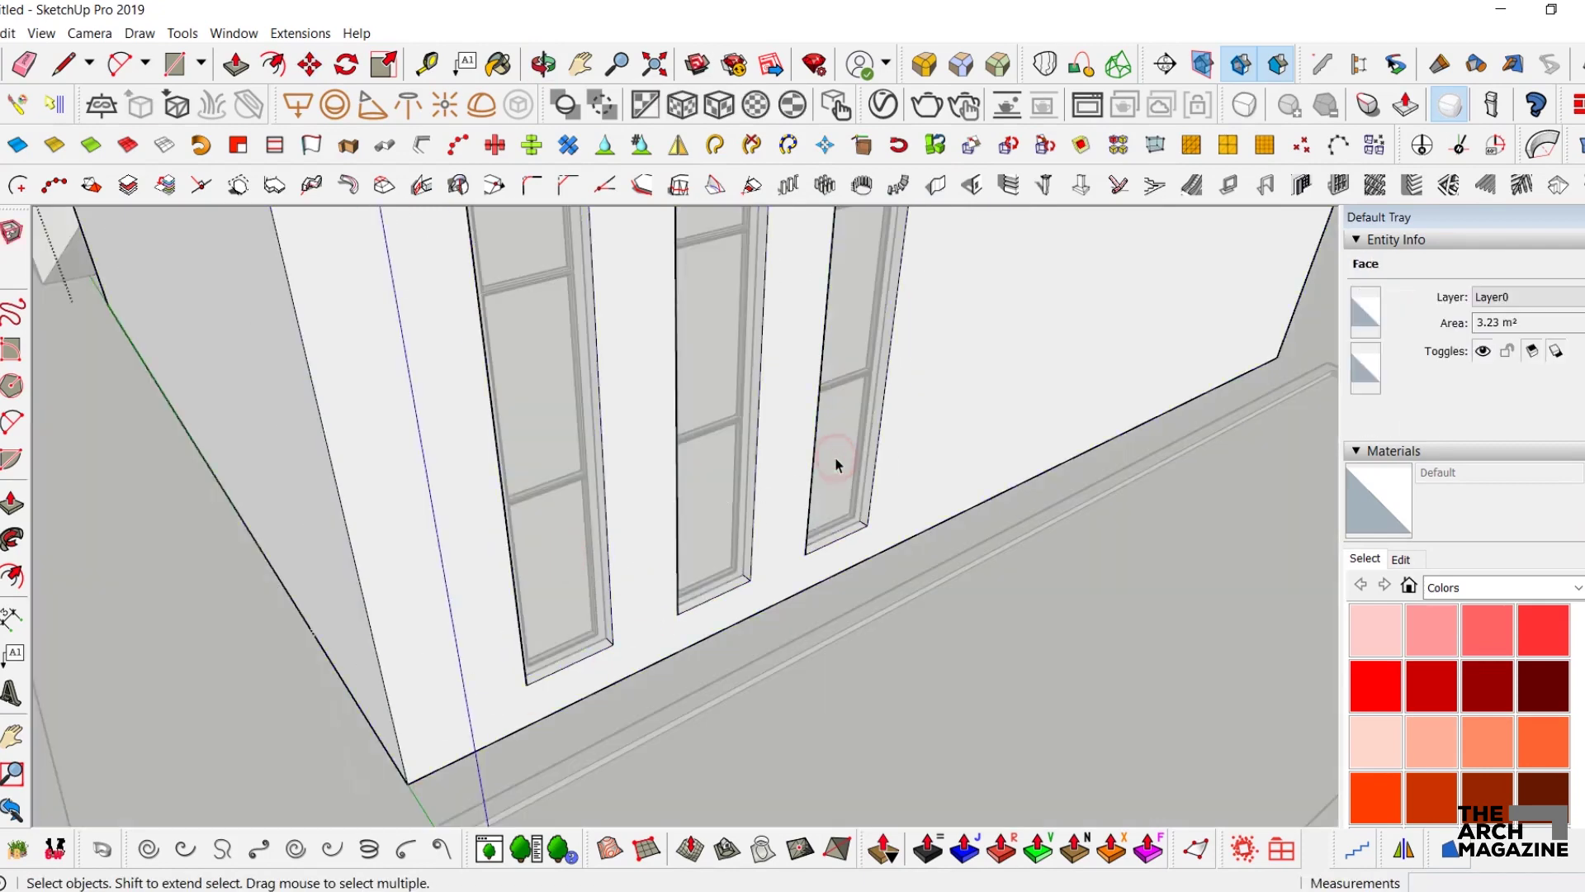
scroll(707, 487, down, 3)
middle_drag(707, 487, 784, 512)
key(Escape)
shift+middle_drag(782, 385, 623, 455)
scroll(623, 454, down, 2)
scroll(708, 446, up, 2)
click(712, 443)
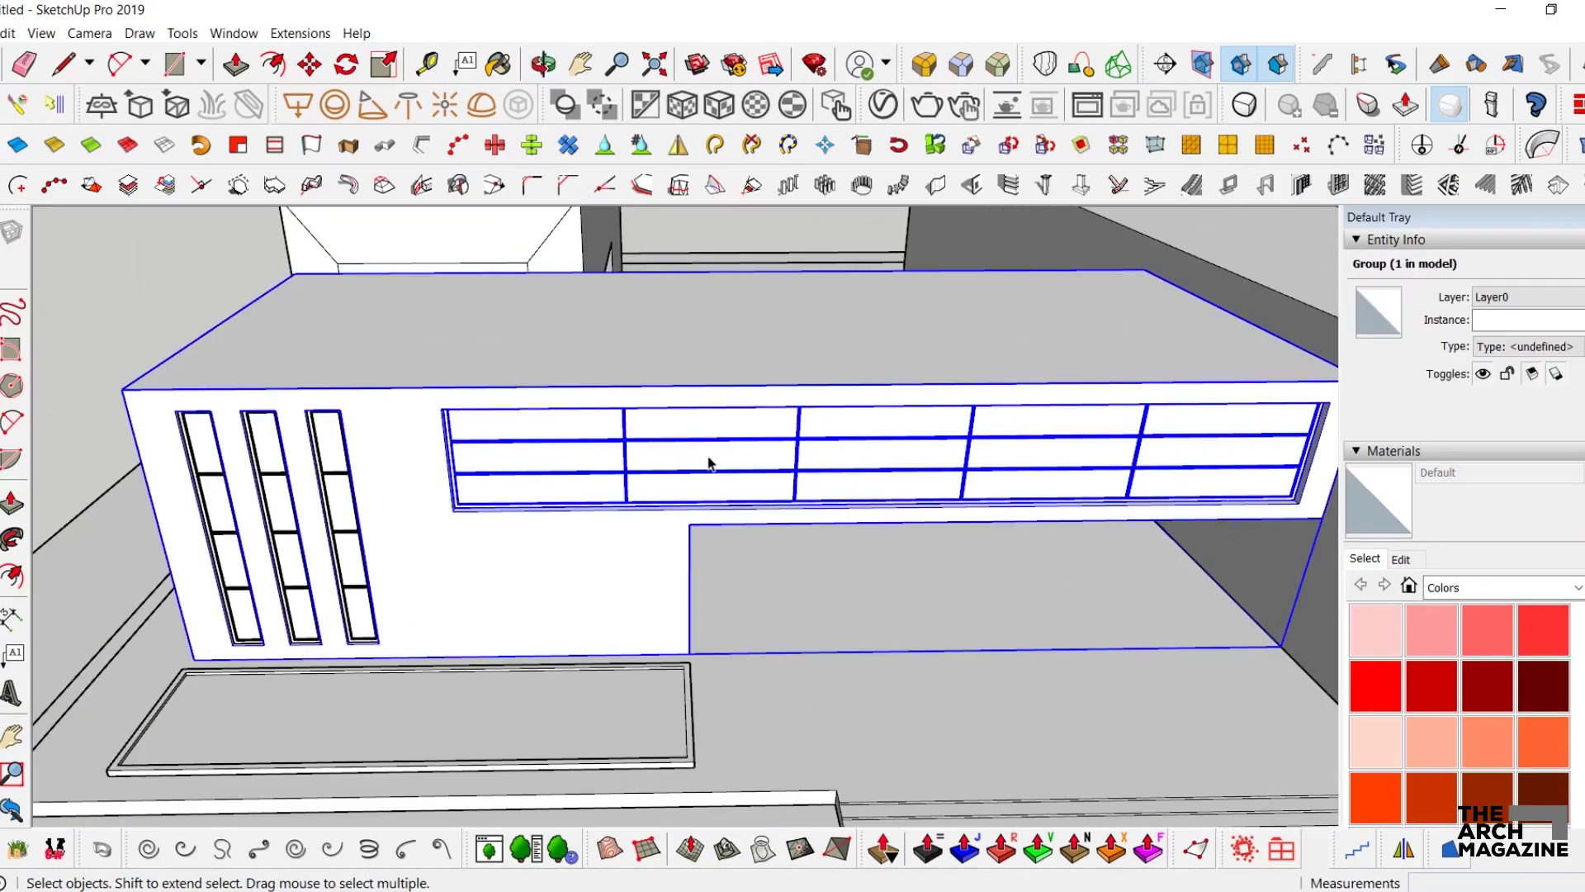
- Offset the right block's front face inward and join the inner and outer corners with diagonal lines
scroll(717, 438, up, 3)
scroll(722, 405, down, 3)
middle_drag(721, 405, 661, 432)
scroll(661, 432, up, 1)
shift+middle_drag(825, 433, 873, 496)
scroll(814, 446, up, 3)
double_click(814, 445)
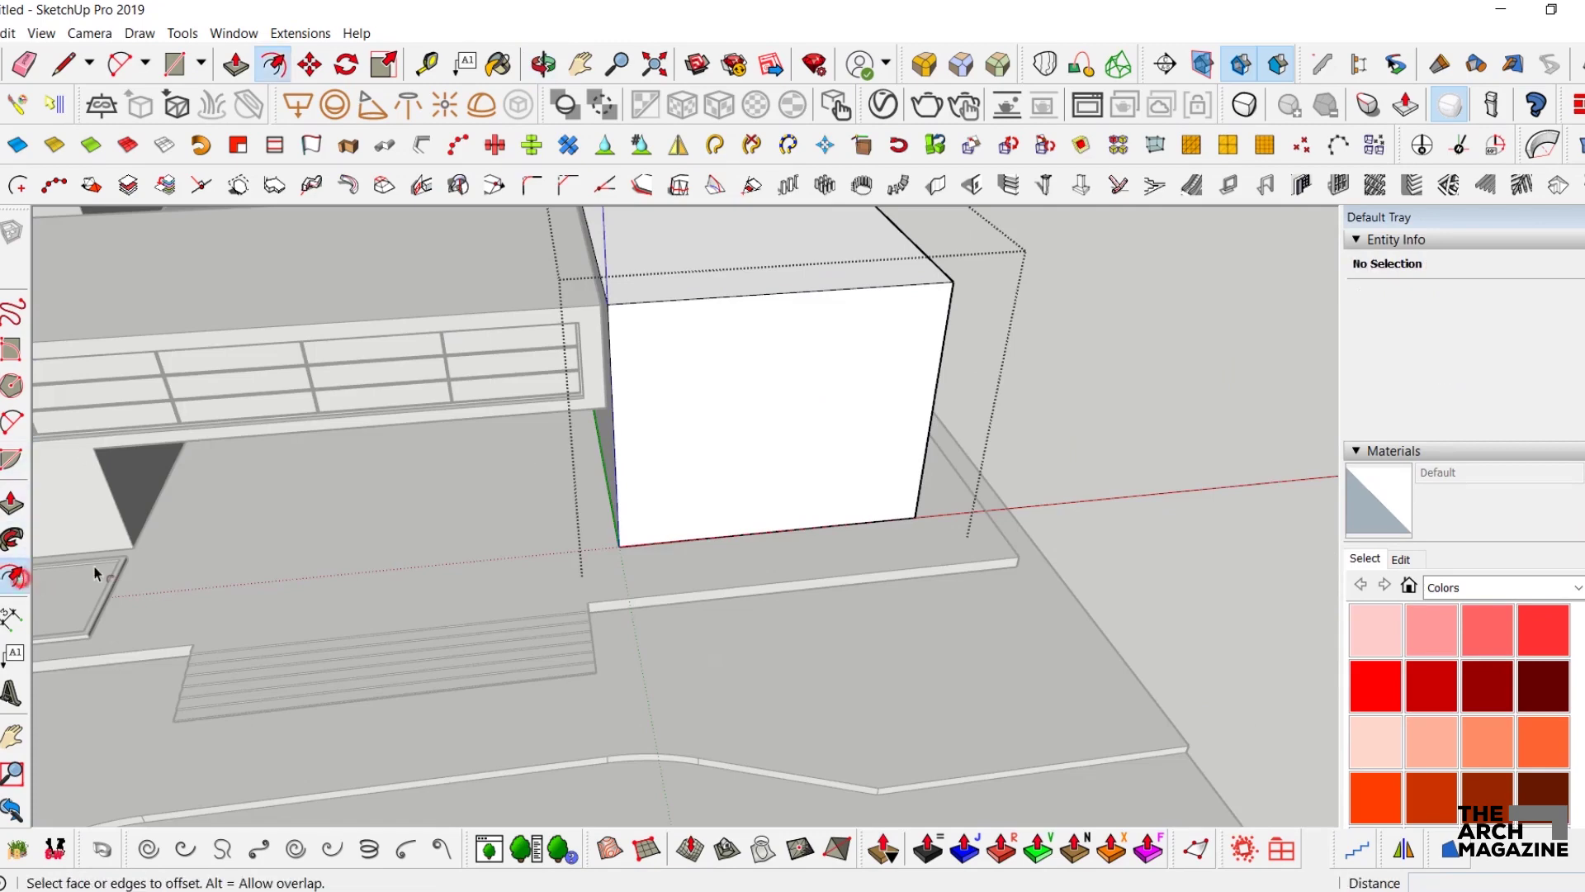
click(648, 426)
key(space)
scroll(655, 389, up, 2)
key(l)
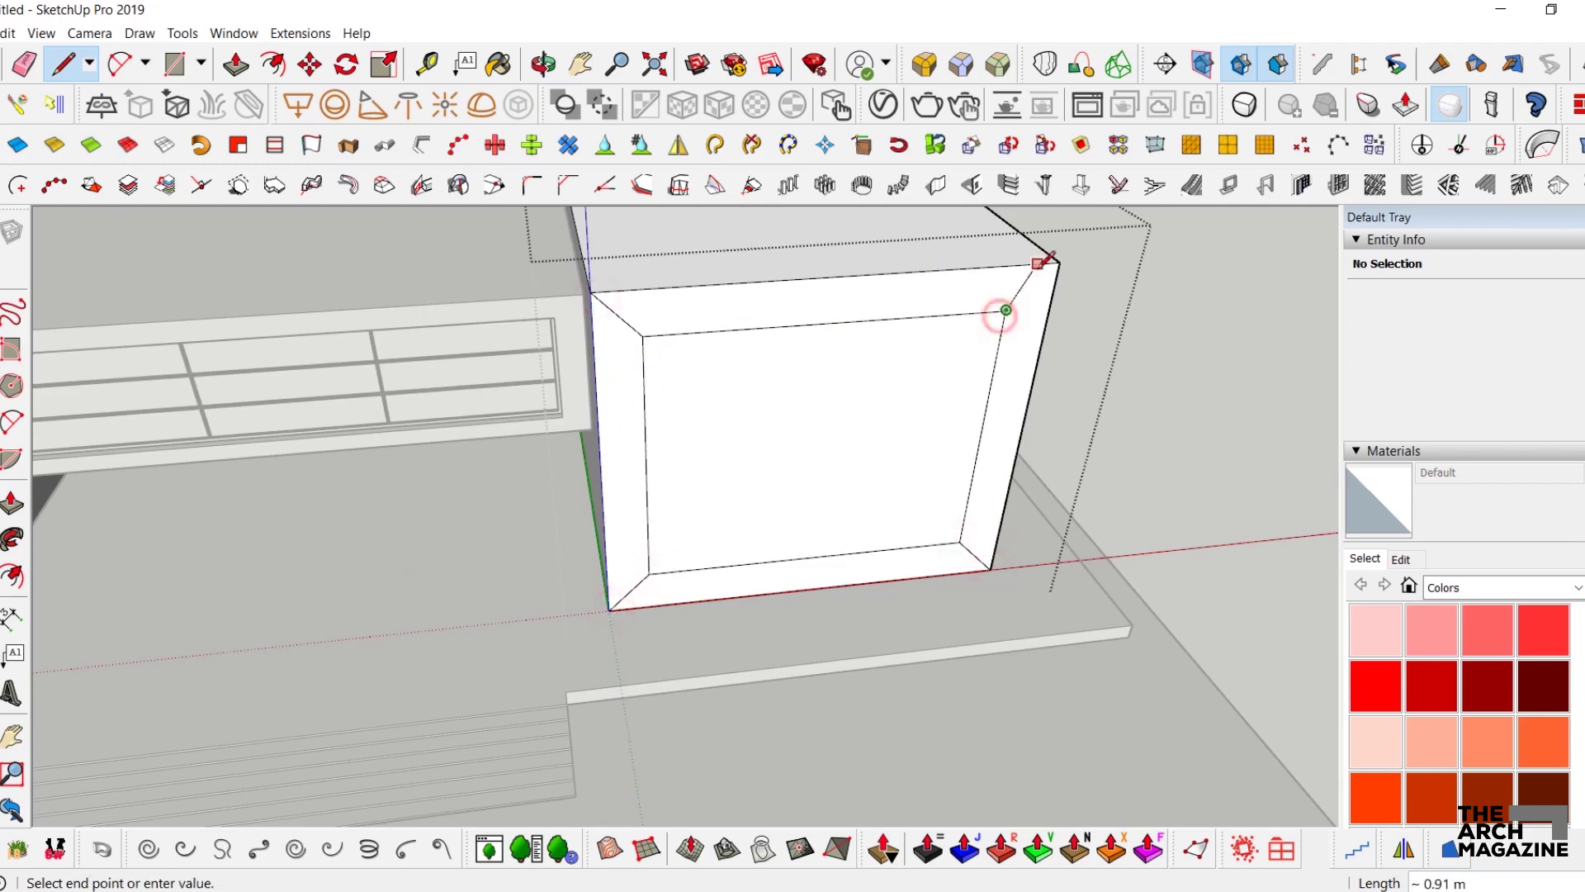
key(space)
- Move the right block's inner front face inward so the end becomes a bevelled recess
click(859, 408)
middle_drag(836, 422, 850, 520)
key(m)
click(850, 520)
click(859, 540)
key(space)
middle_drag(751, 390, 397, 376)
key(Escape)
- Copy the four faces inside the rear block's courtyard opening and paste them in place
scroll(682, 386, down, 3)
scroll(791, 476, up, 4)
scroll(791, 475, up, 3)
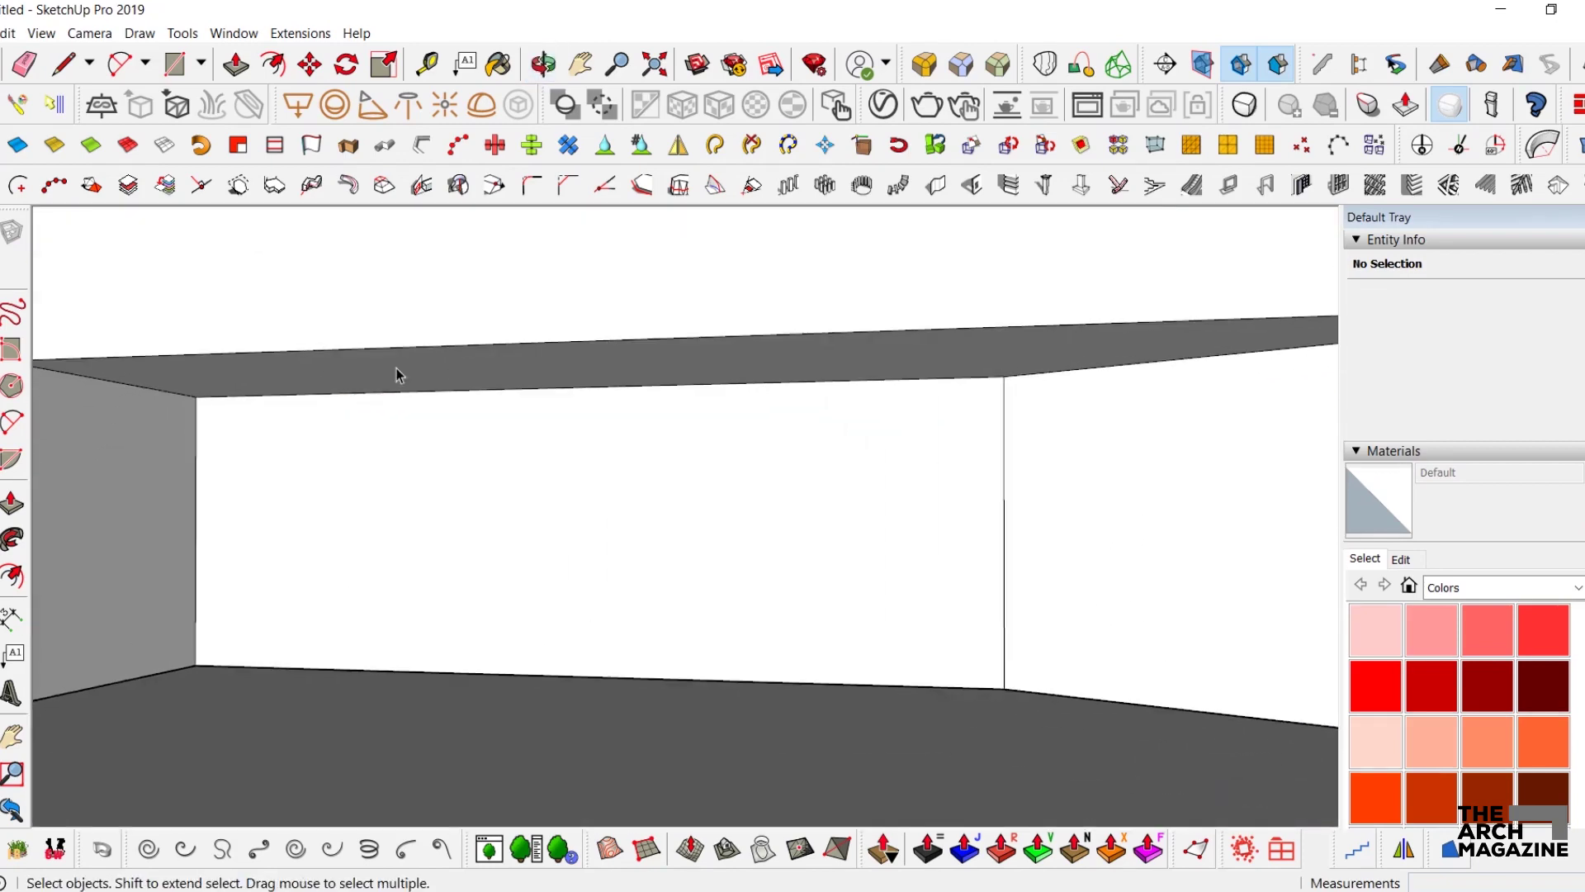
ctrl+click(189, 476)
ctrl+click(322, 485)
ctrl+click(1037, 464)
middle_drag(1037, 464, 632, 363)
key(Escape)
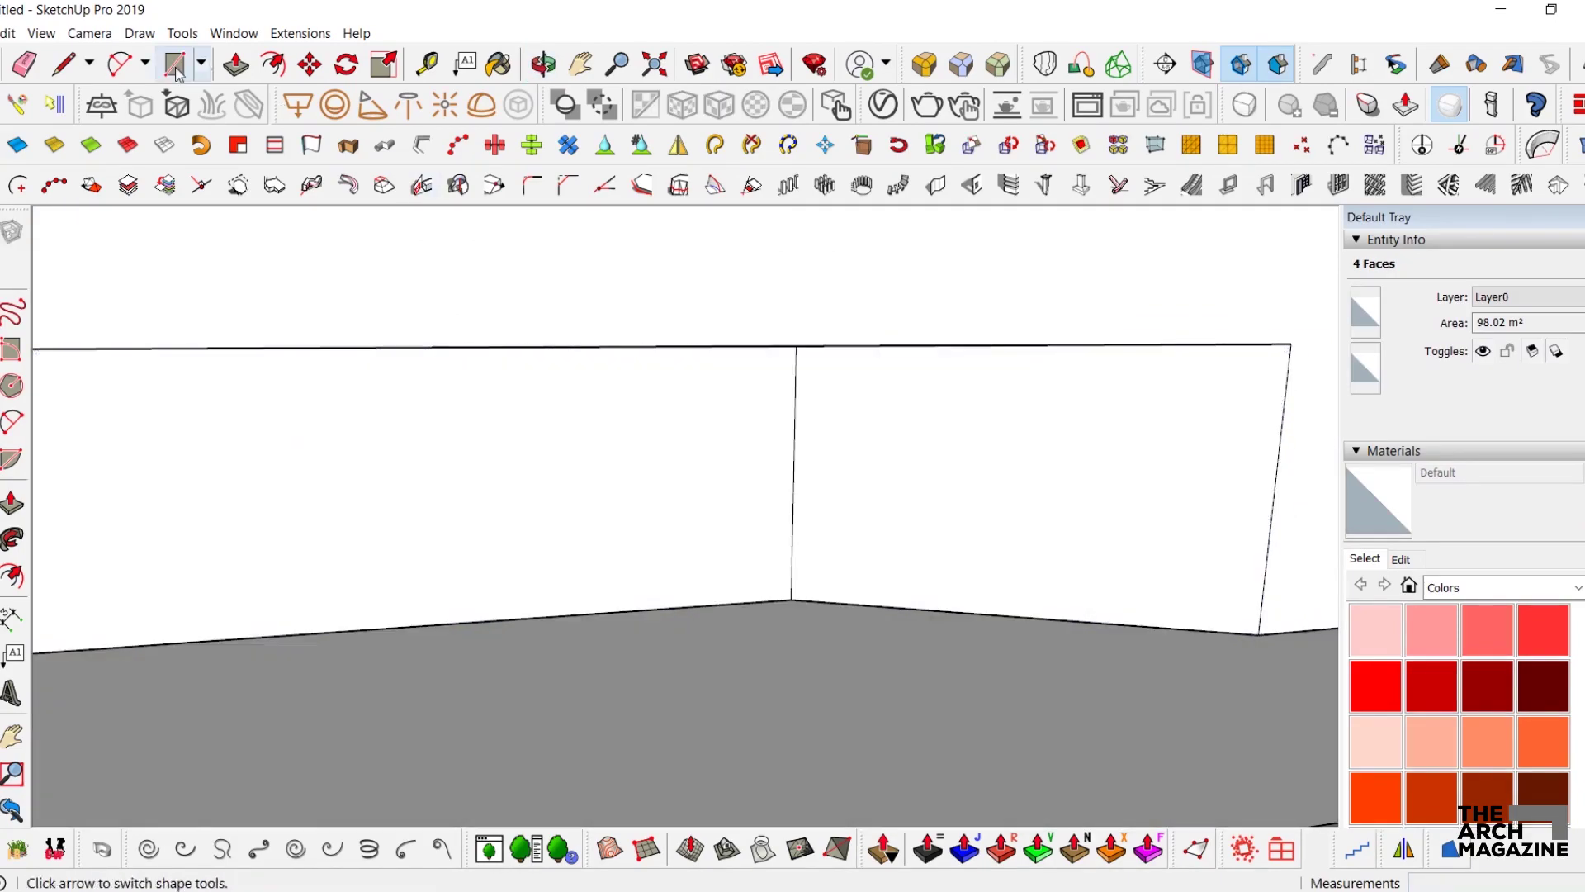
click(8, 33)
click(70, 168)
- Make a group from the pasted opening faces
shift+middle_drag(1072, 412, 840, 358)
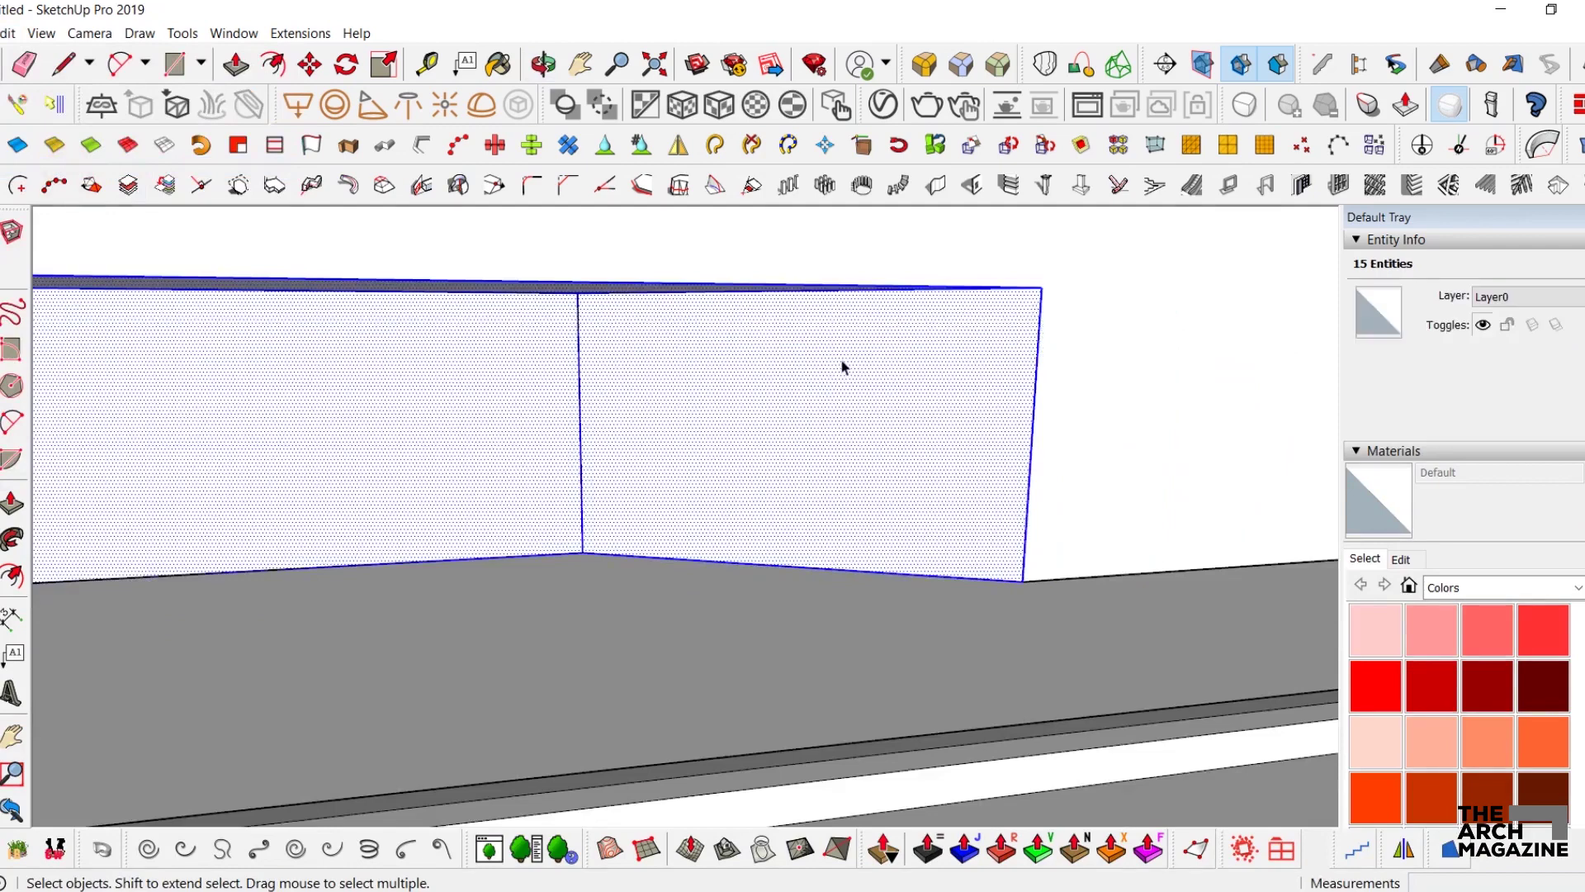
scroll(840, 359, up, 2)
middle_drag(1127, 768, 738, 502)
right_click(739, 496)
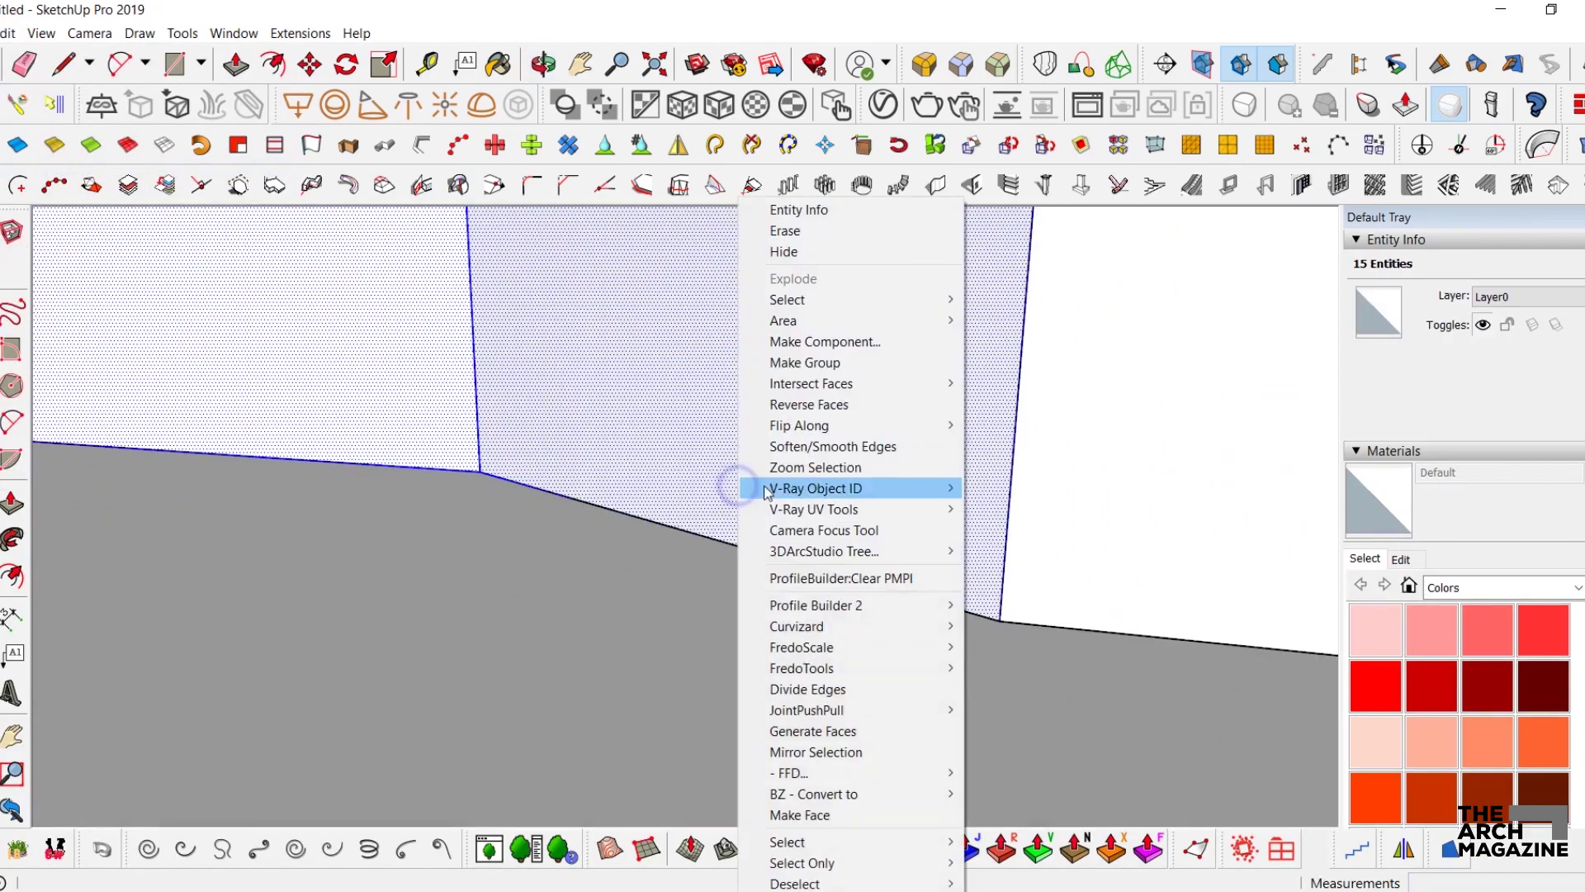
click(809, 365)
- Open the new group of opening faces and push/pull its wall face with the JointPushPull tool
double_click(879, 446)
middle_drag(878, 447, 800, 695)
scroll(897, 806, up, 1)
drag(754, 502, 748, 505)
key(Escape)
key(Escape)
key(Escape)
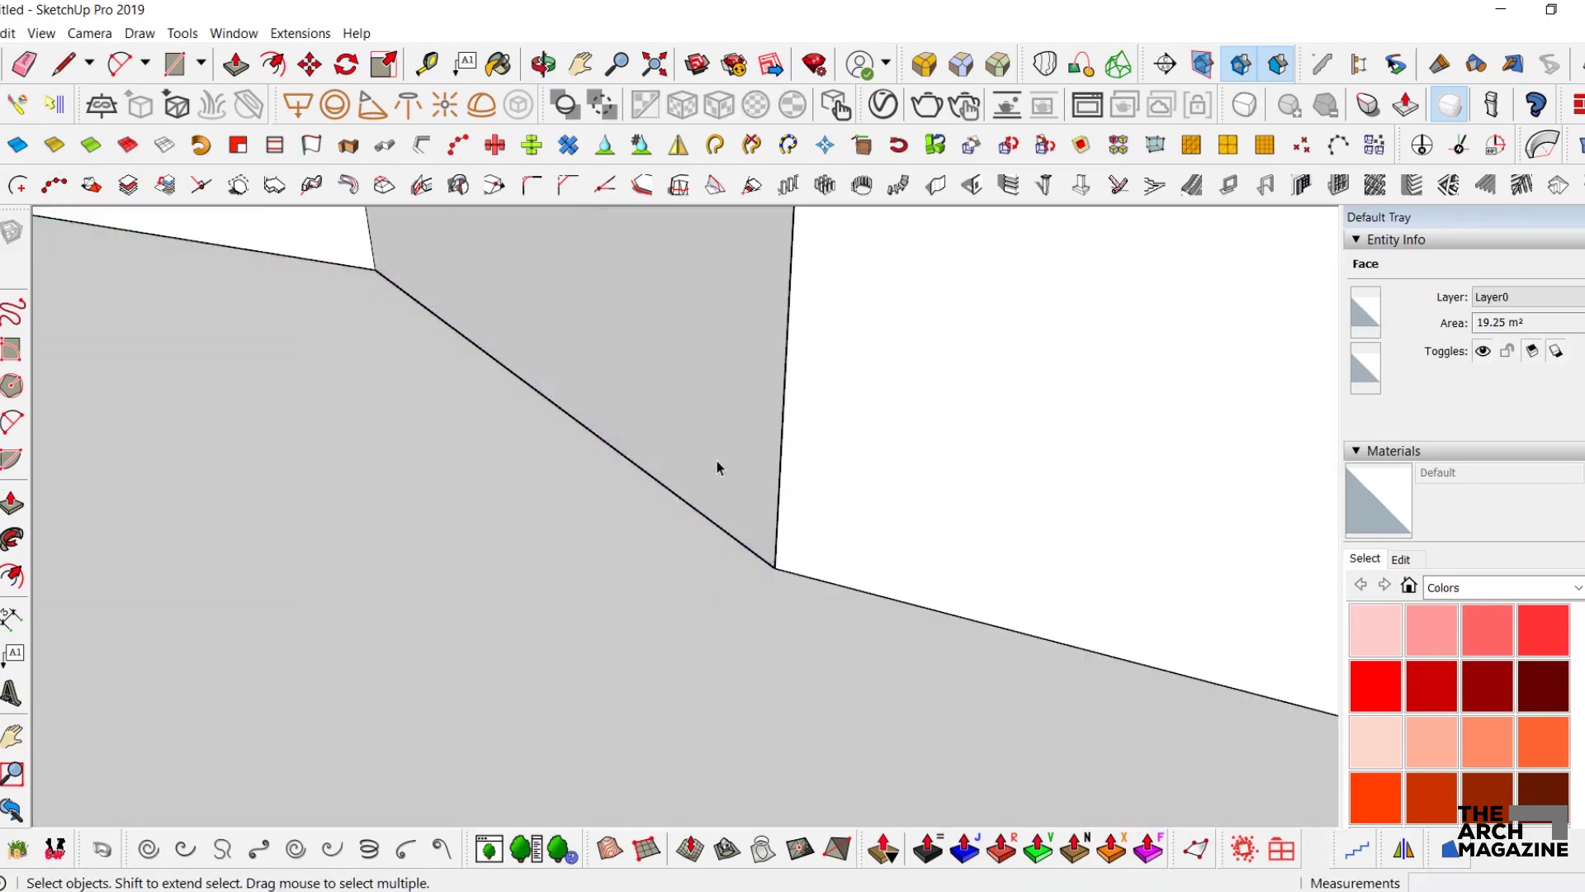
click(718, 465)
click(991, 855)
drag(740, 464, 718, 460)
key(space)
- Inspect the whole building complex, its courtyard and platform from several angles
middle_drag(725, 460, 890, 539)
scroll(692, 487, down, 1)
middle_drag(778, 403, 817, 364)
scroll(889, 427, down, 3)
scroll(658, 415, down, 3)
middle_drag(662, 421, 753, 404)
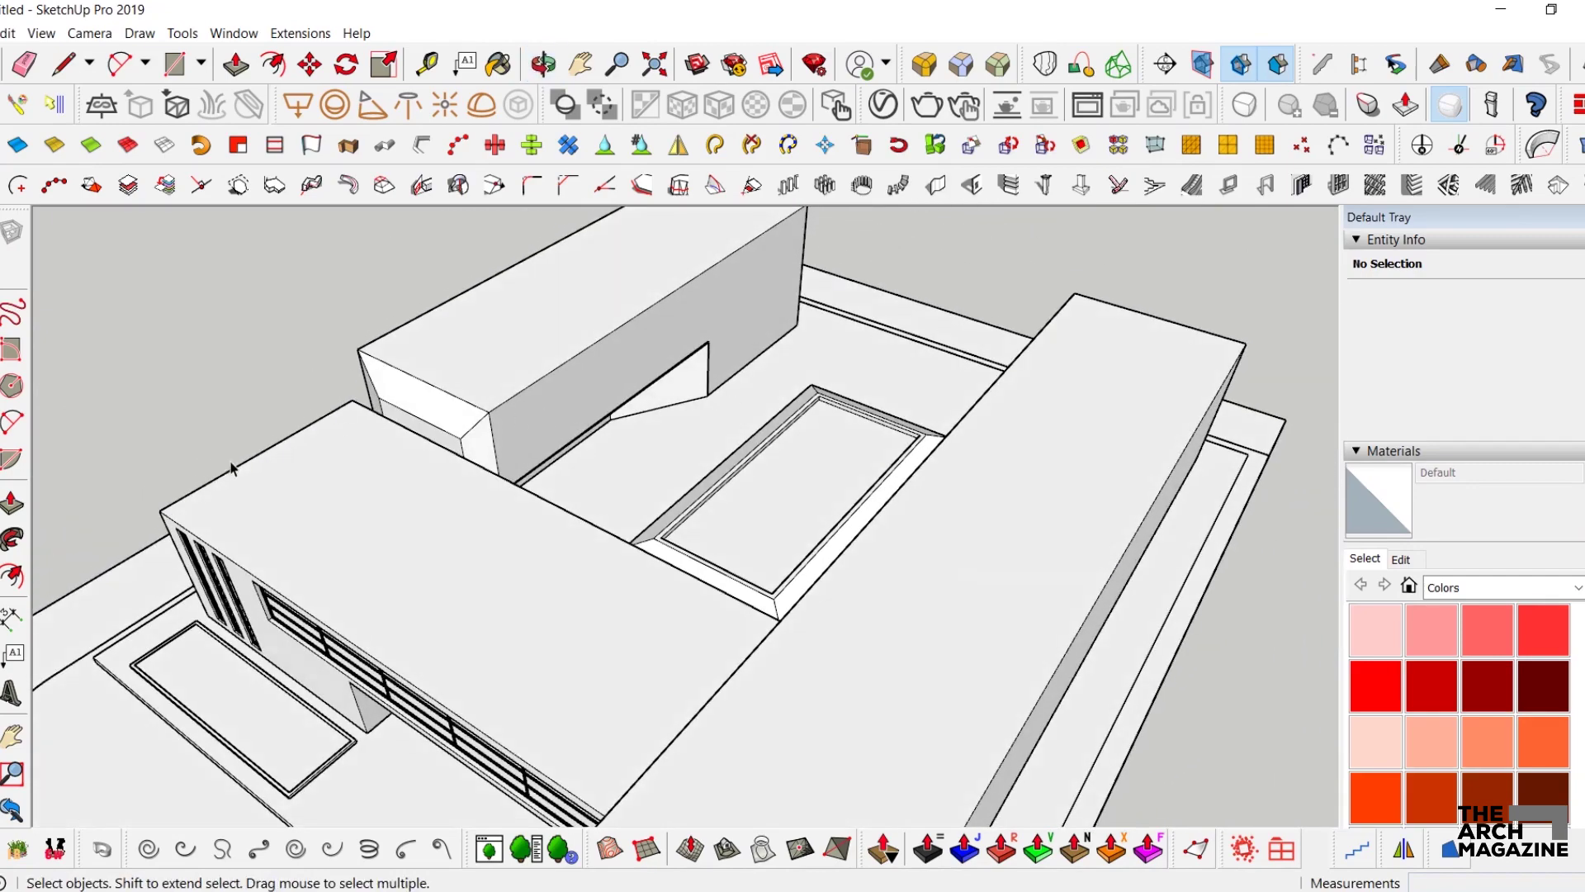
scroll(512, 548, down, 5)
middle_drag(512, 548, 273, 628)
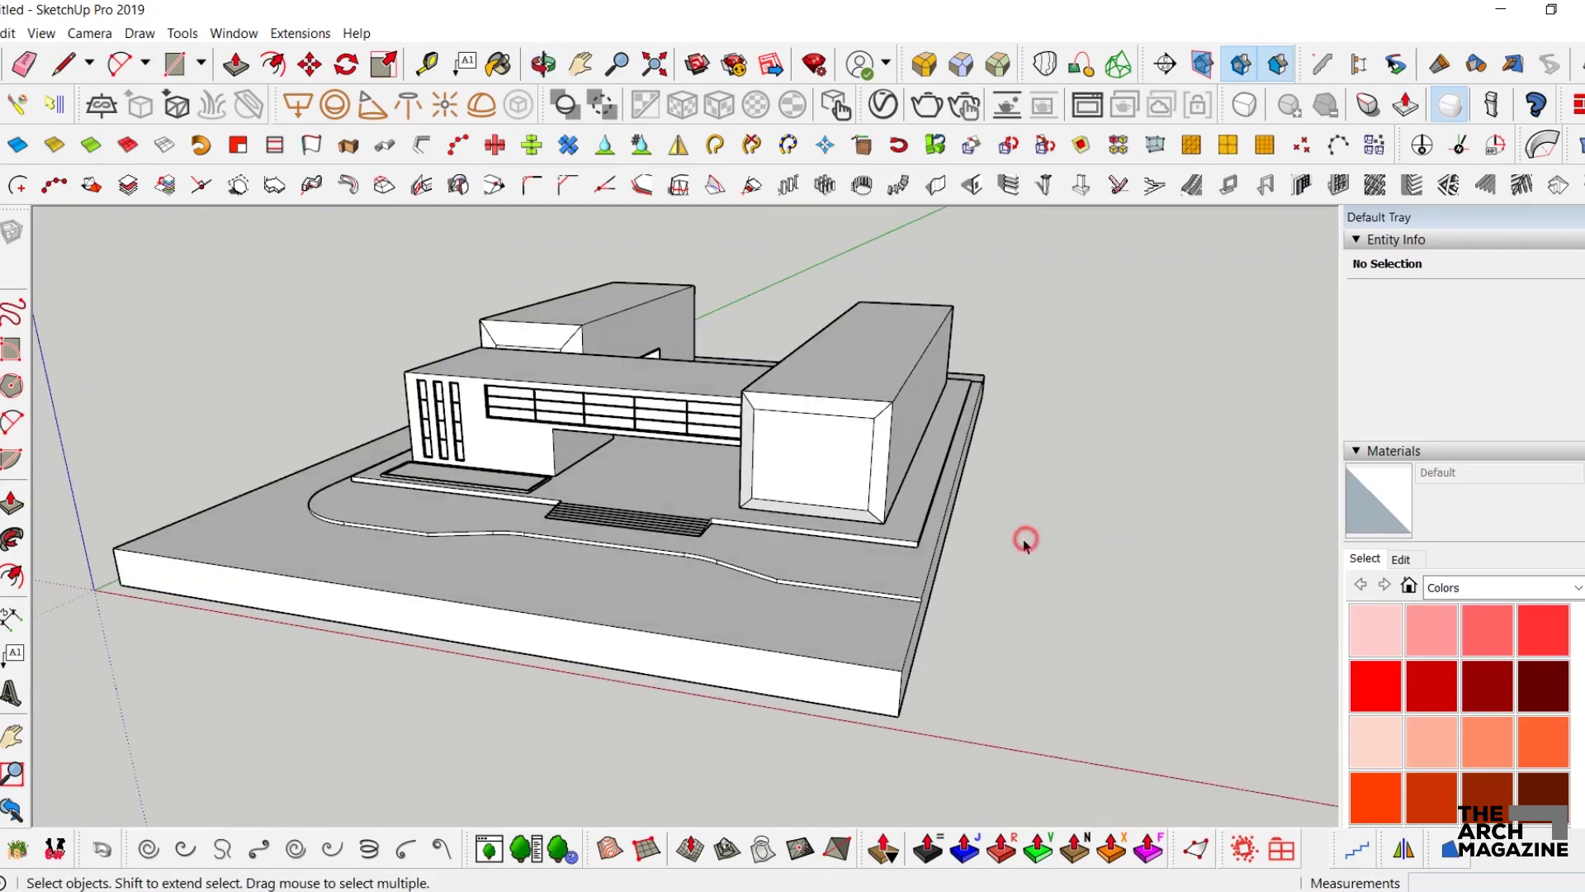
middle_drag(796, 493, 843, 552)
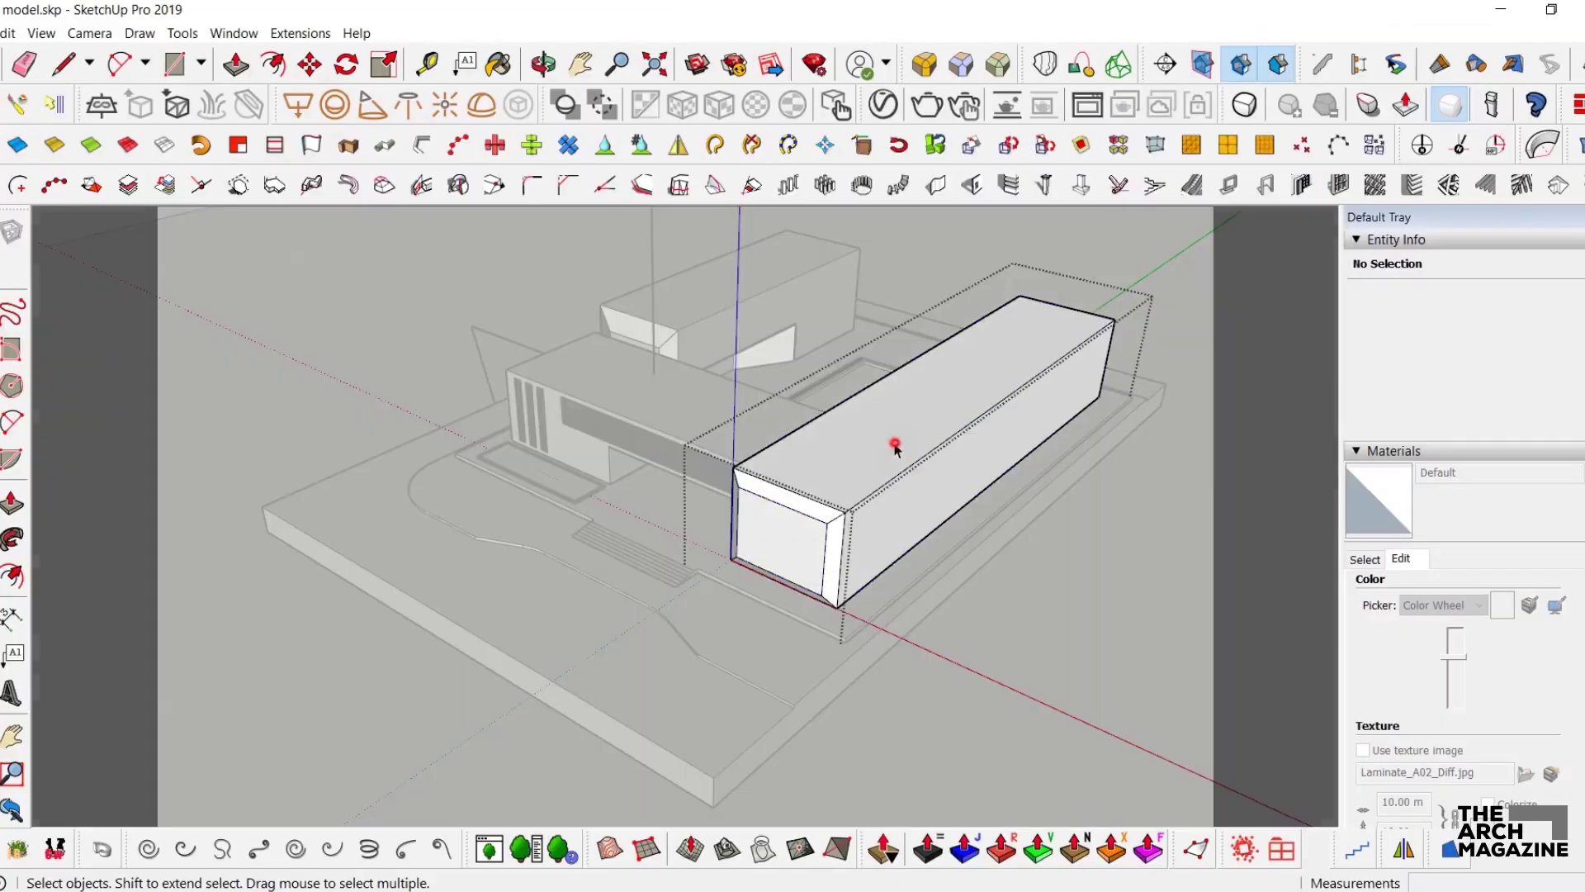
- Select all of the right block's geometry and paint it with Veneer_A01_120cm chosen in the V-Ray Asset Editor
click(895, 446)
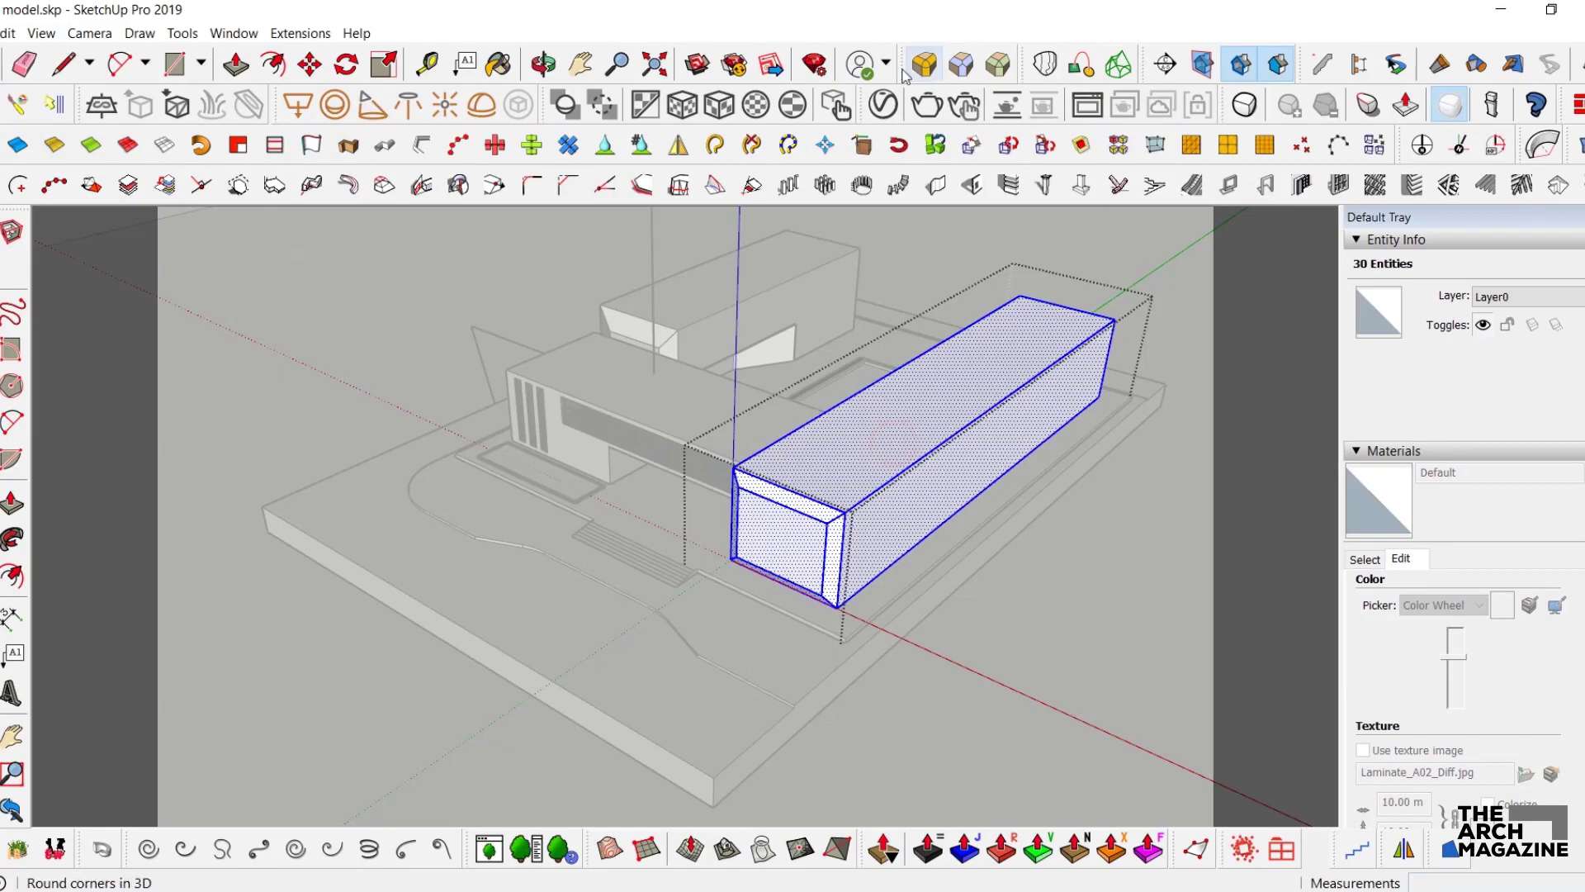
click(884, 106)
click(710, 235)
click(707, 256)
click(707, 281)
click(707, 304)
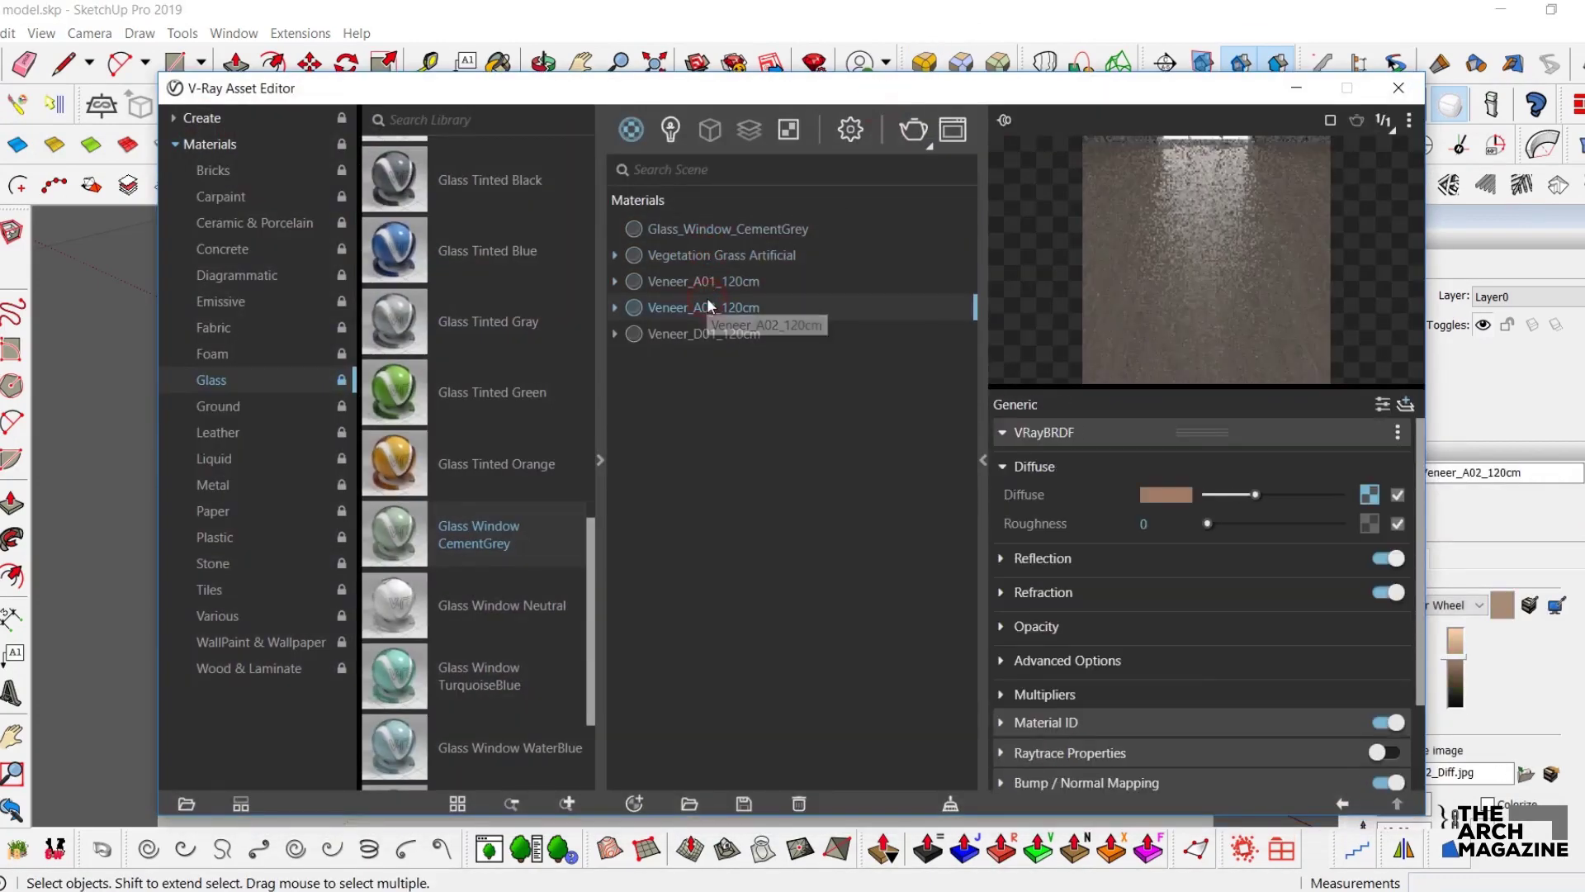
click(710, 332)
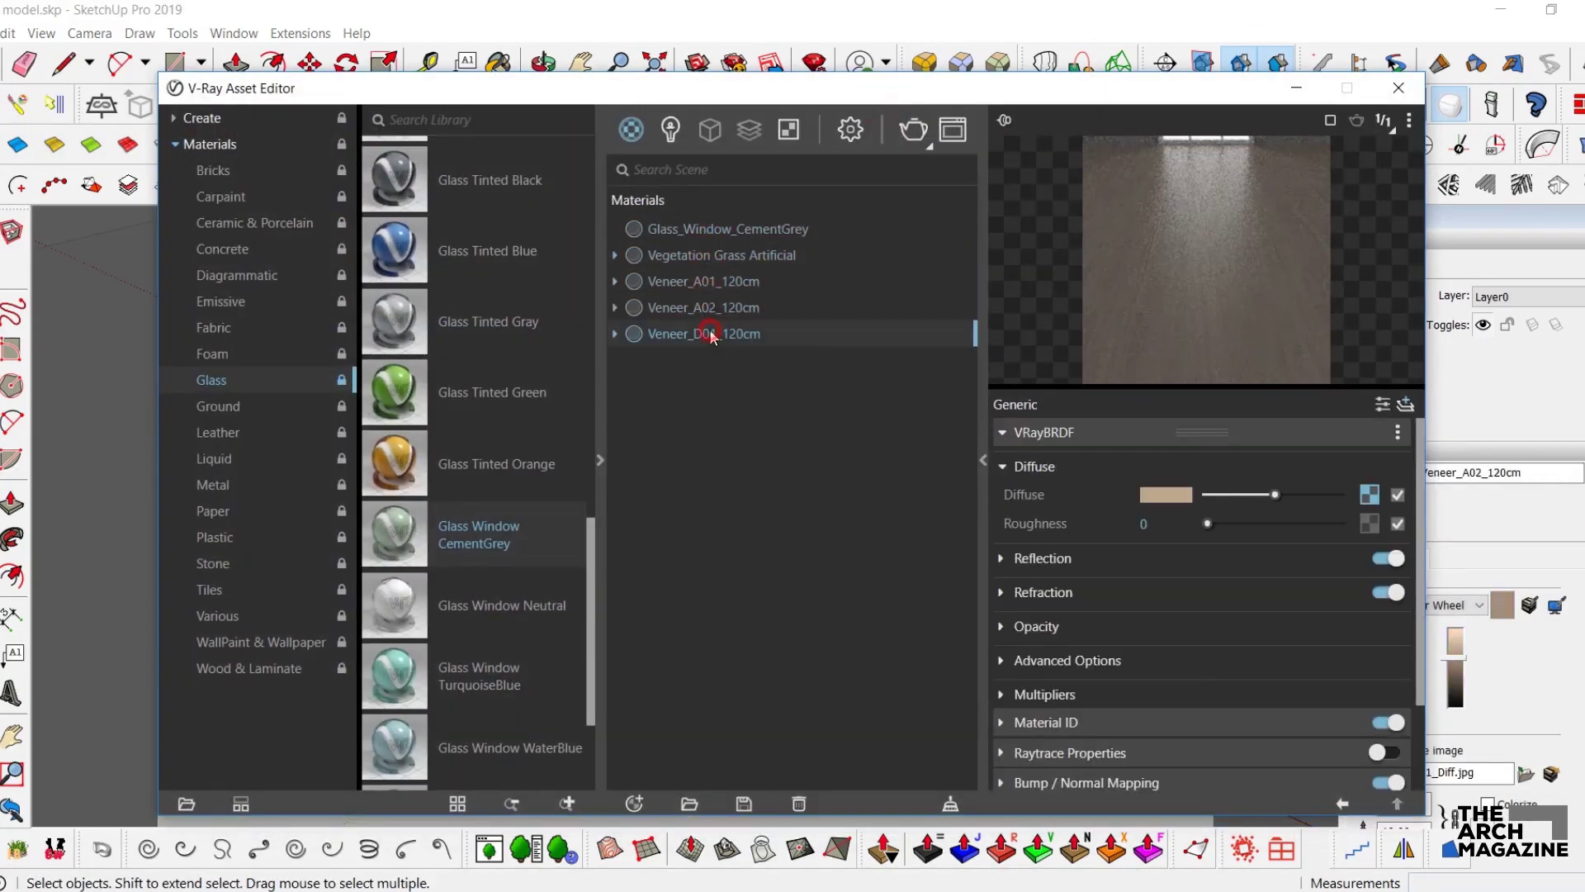
click(709, 282)
click(1305, 95)
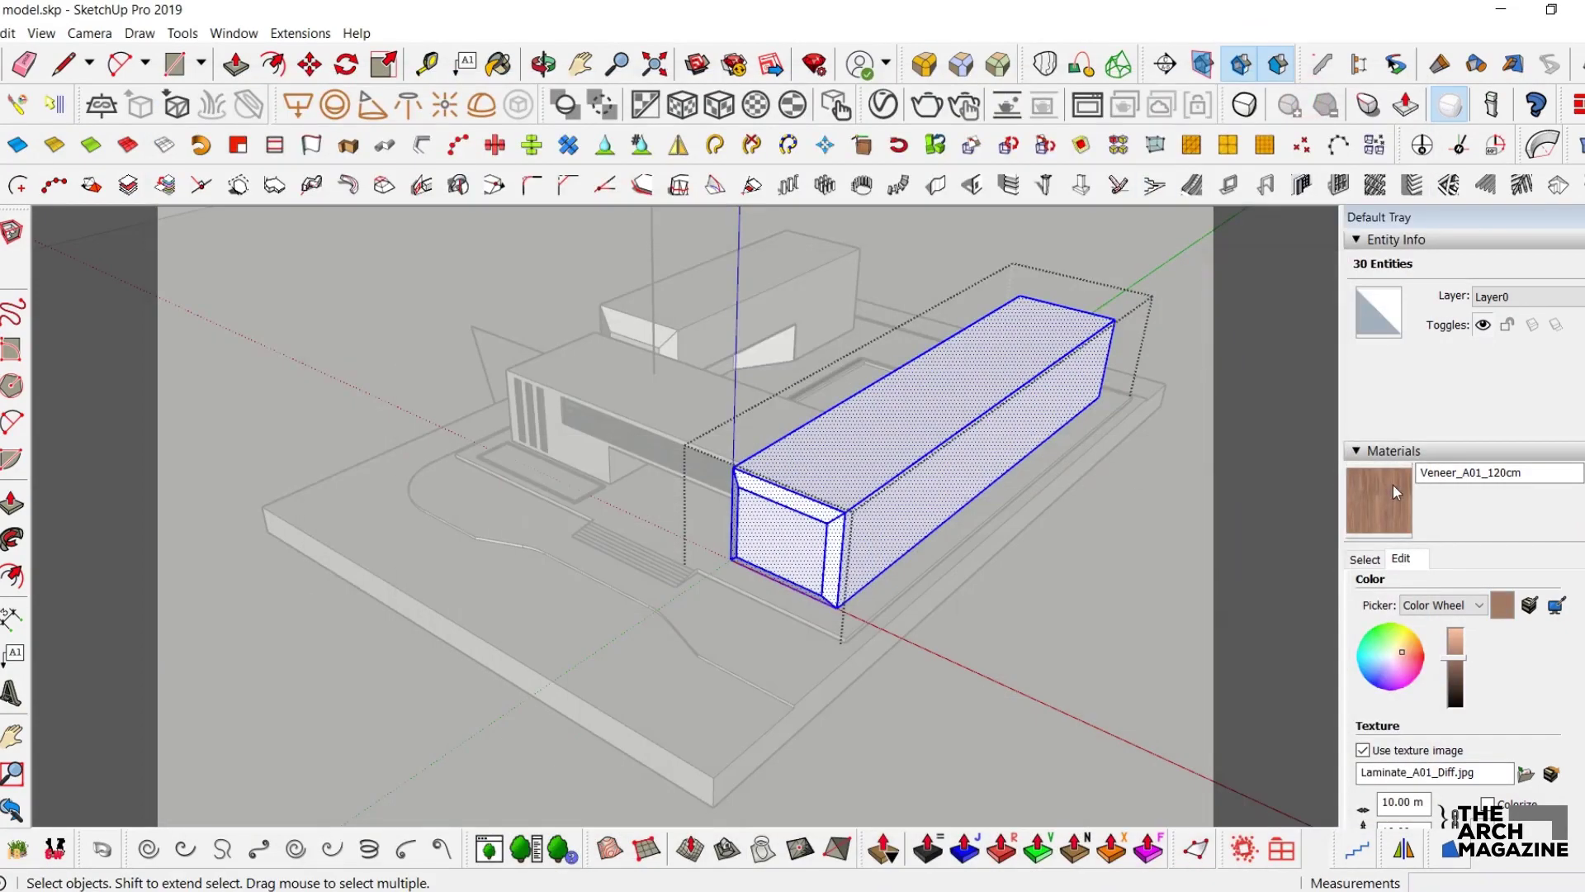
click(888, 454)
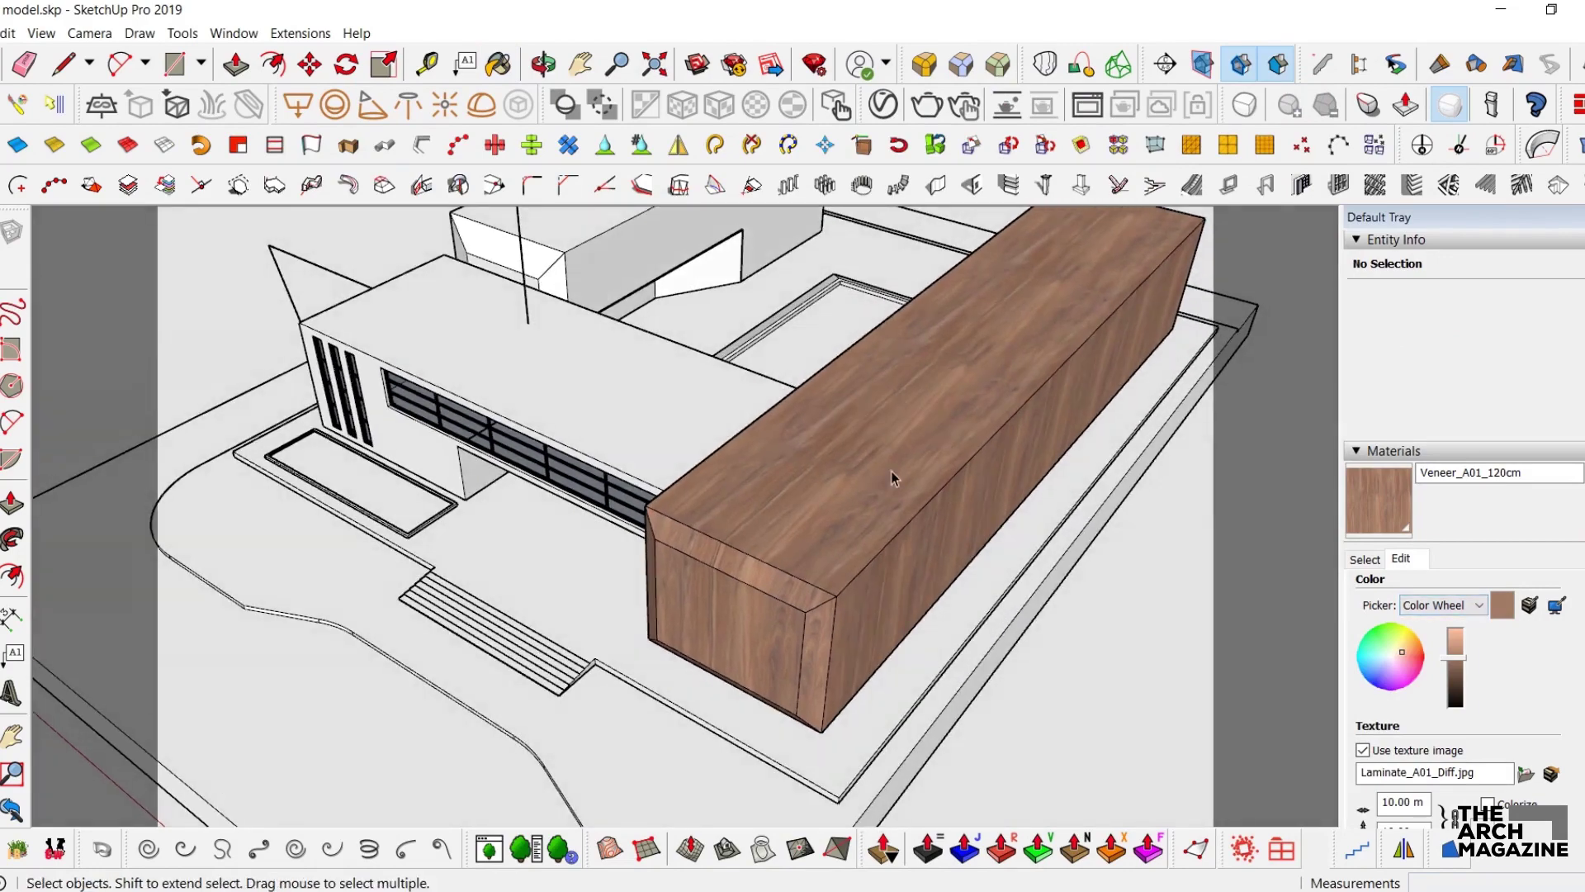
- Rotate the veneer texture on the right block's top face by repositioning its texture pins
middle_drag(890, 471, 799, 502)
triple_click(799, 502)
right_click(799, 502)
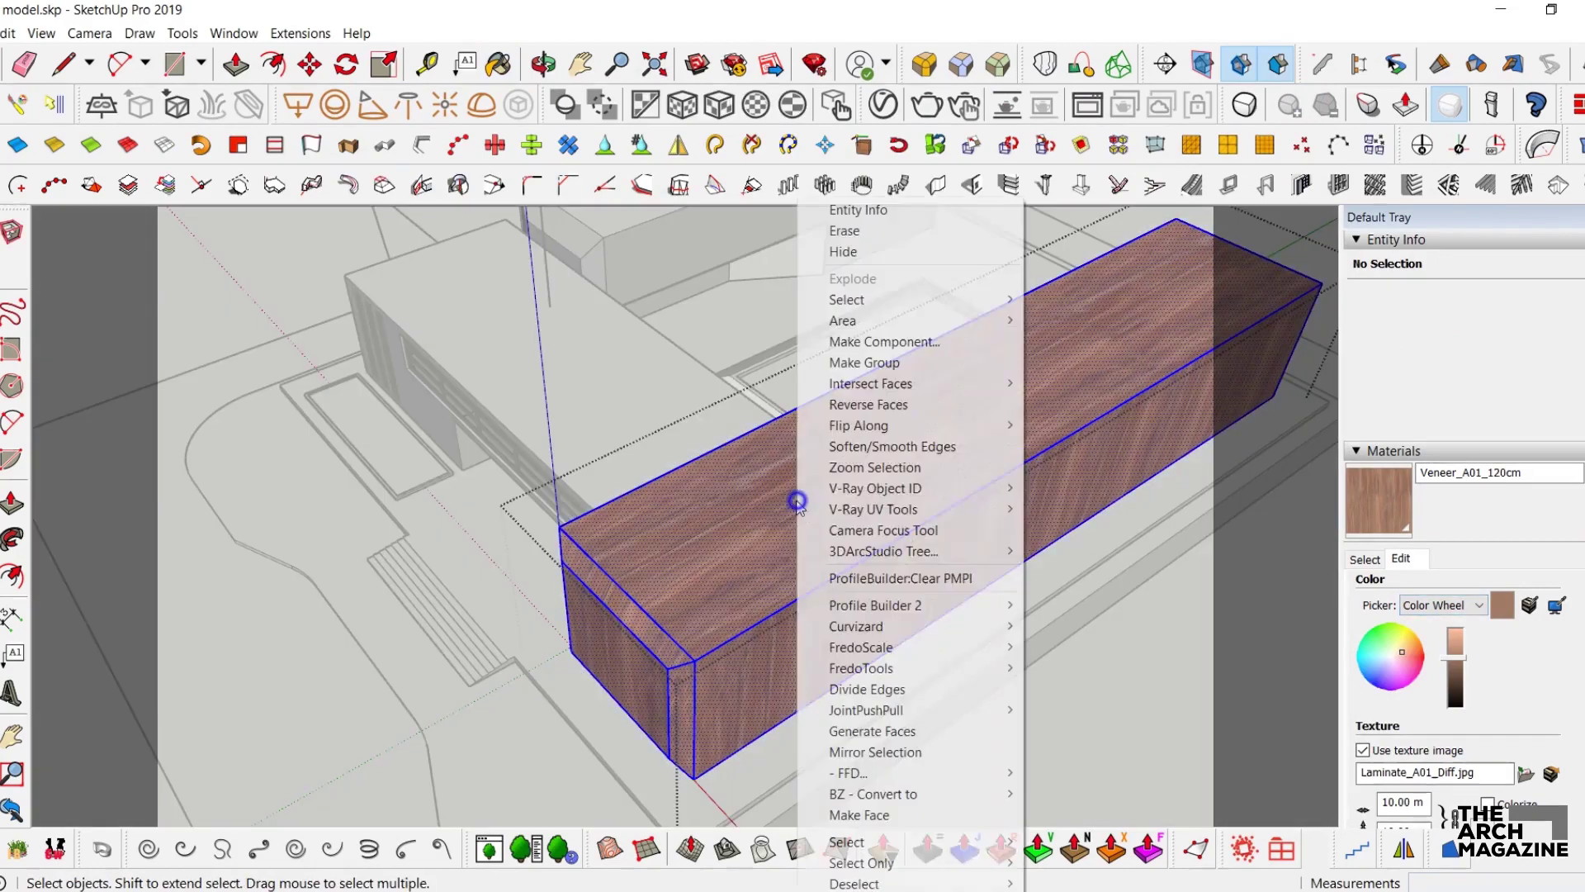
right_click(775, 517)
click(1065, 502)
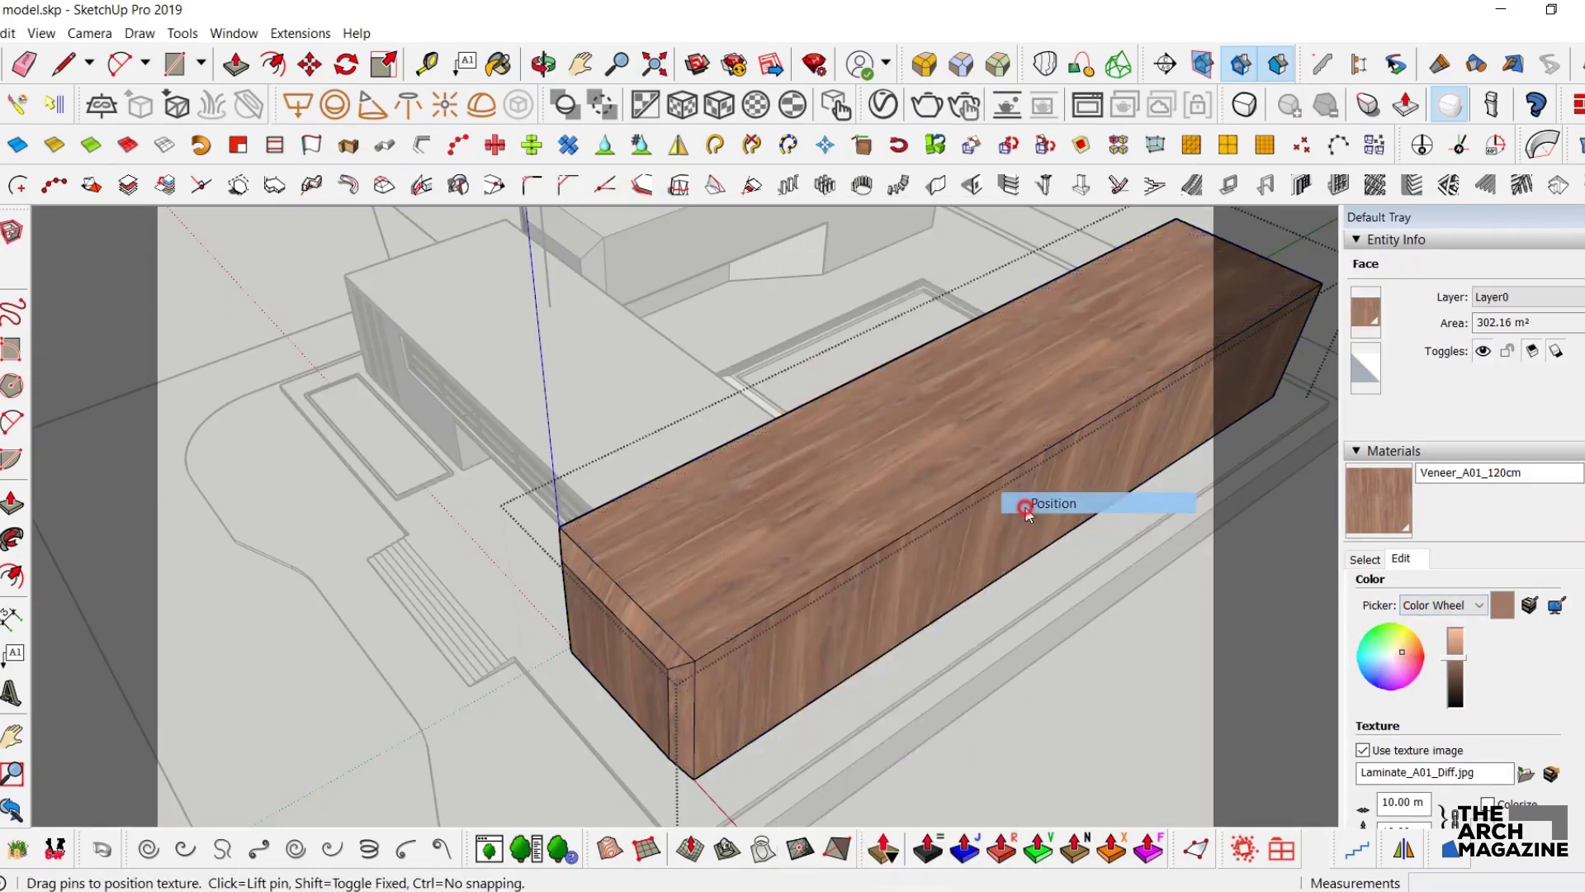
drag(799, 640, 813, 436)
- Apply the rotated veneer texture to all faces of the right block and finish editing it
middle_drag(853, 517, 876, 504)
triple_click(875, 504)
key(b)
click(886, 578)
key(space)
key(Escape)
- Set the Veneer_A01_120cm texture size to 20 m wide by 10 m high with the proportions unlinked
mouse_move(820, 577)
middle_down()
mouse_move(966, 484)
mouse_move(909, 583)
middle_up()
scroll(966, 485, down, 2)
scroll(744, 419, up, 2)
middle_drag(745, 421, 1026, 567)
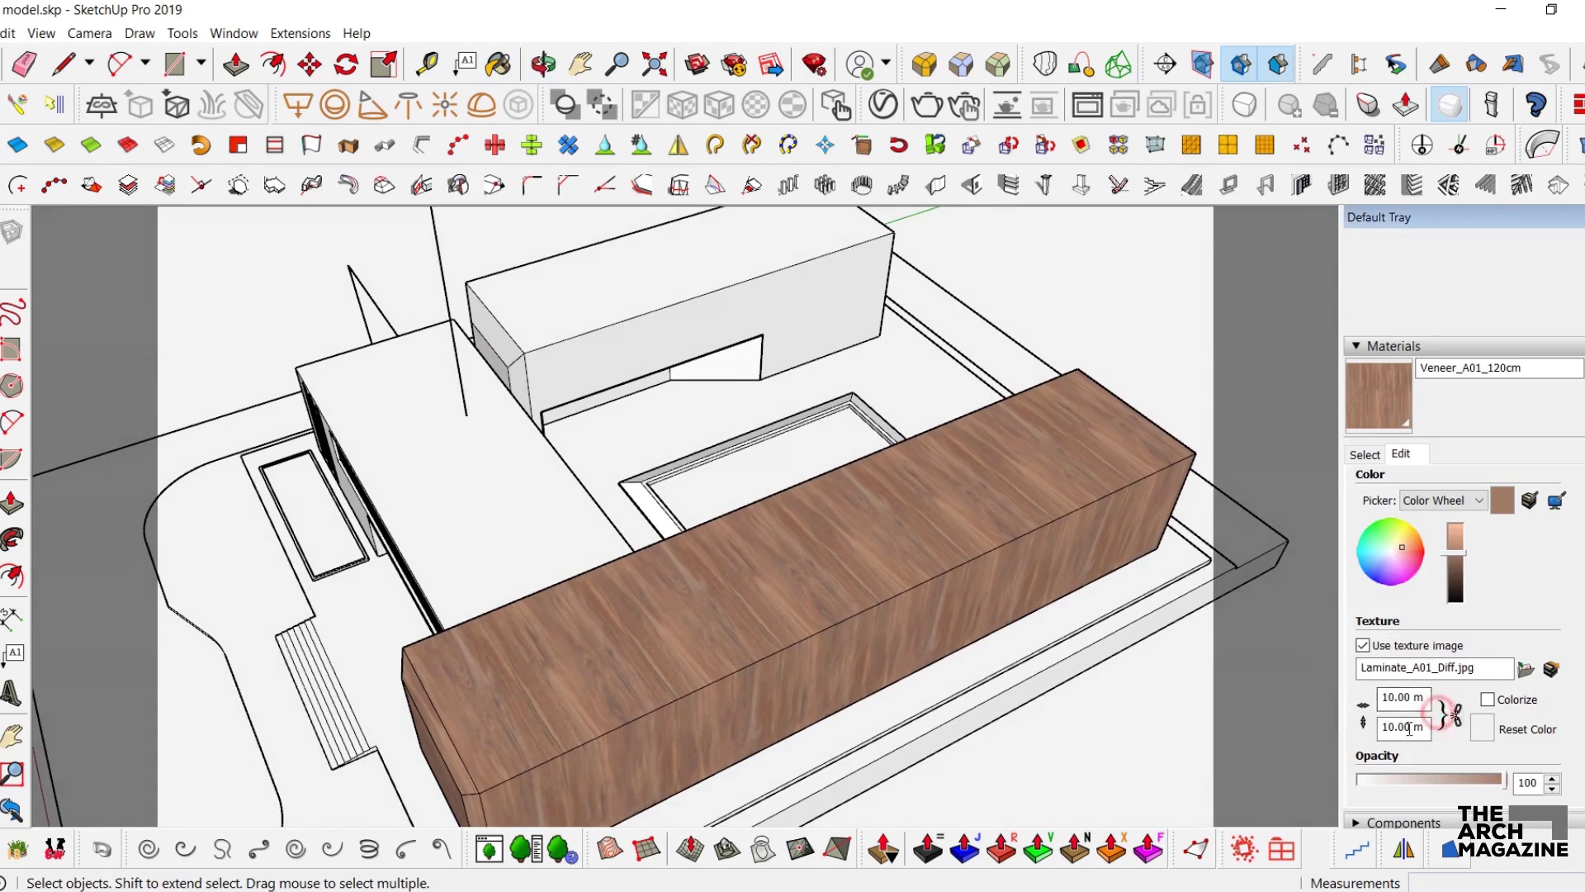
text(20)
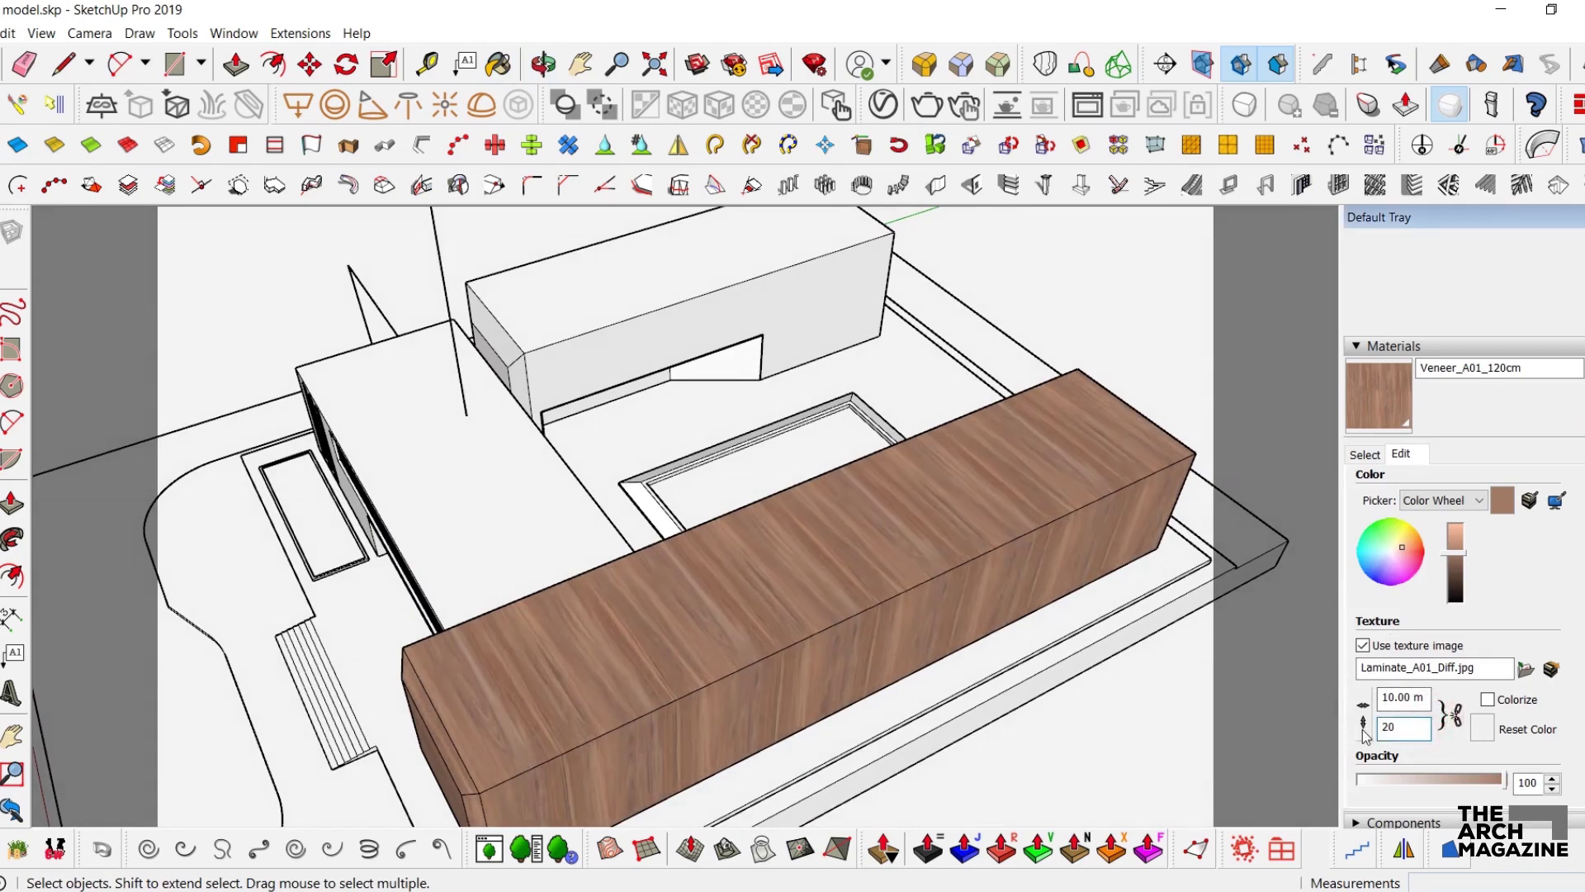
text(10)
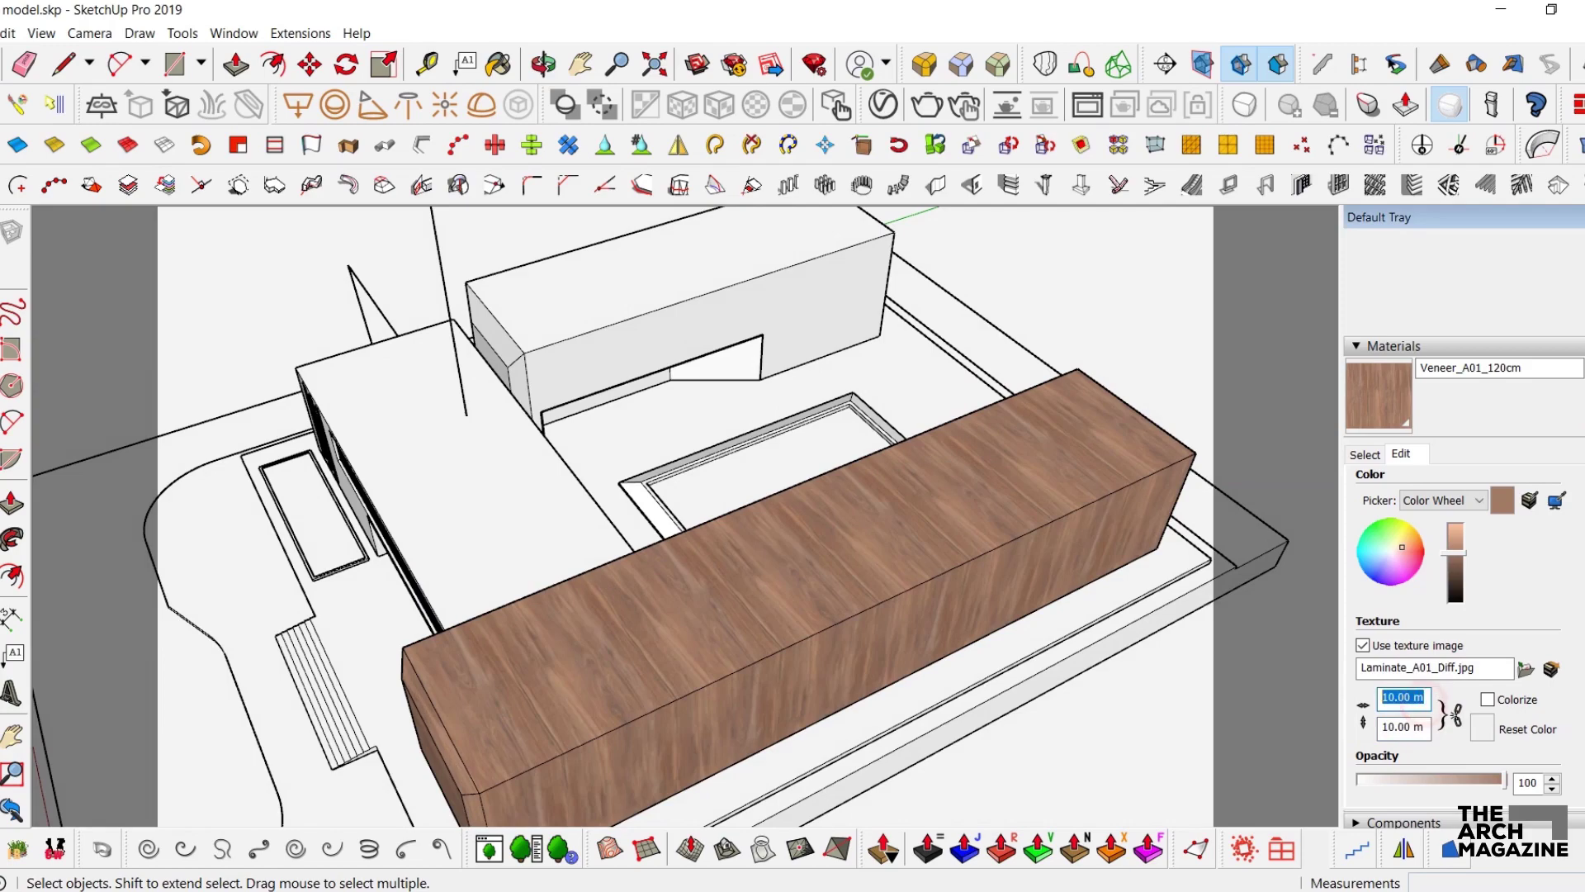
text(20)
- Select all of the front block's geometry and paint it with the Veneer_A01_120cm material
middle_drag(999, 626, 1136, 570)
scroll(895, 499, down, 2)
middle_drag(895, 498, 817, 488)
scroll(702, 496, up, 3)
triple_click(622, 279)
triple_click(618, 437)
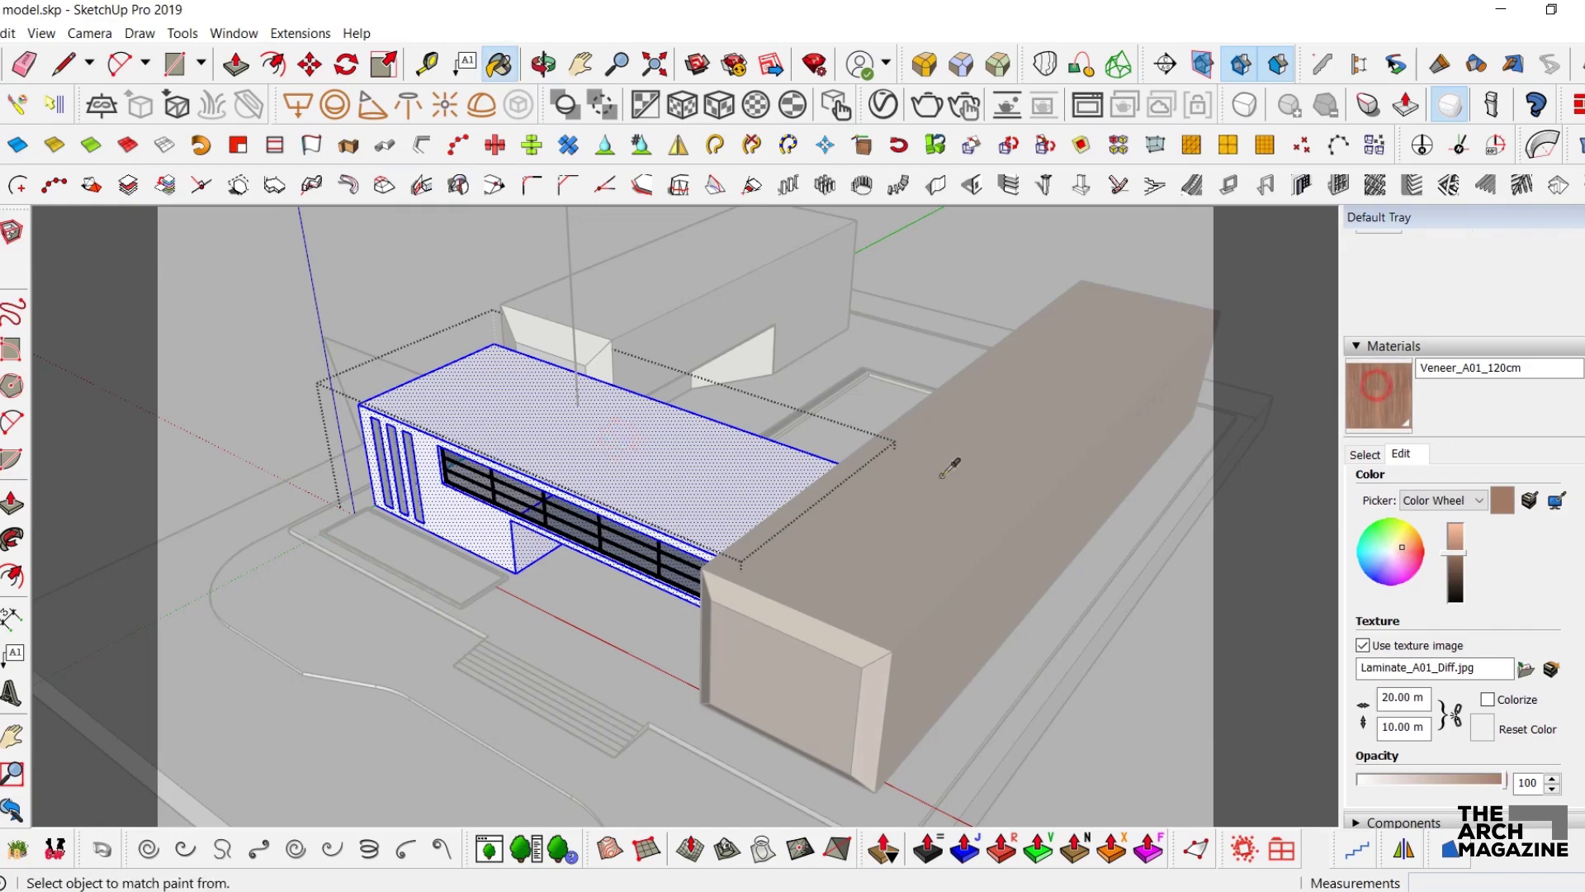
click(723, 471)
mouse_move(724, 471)
middle_down()
mouse_move(718, 485)
mouse_move(974, 557)
mouse_move(970, 594)
middle_up()
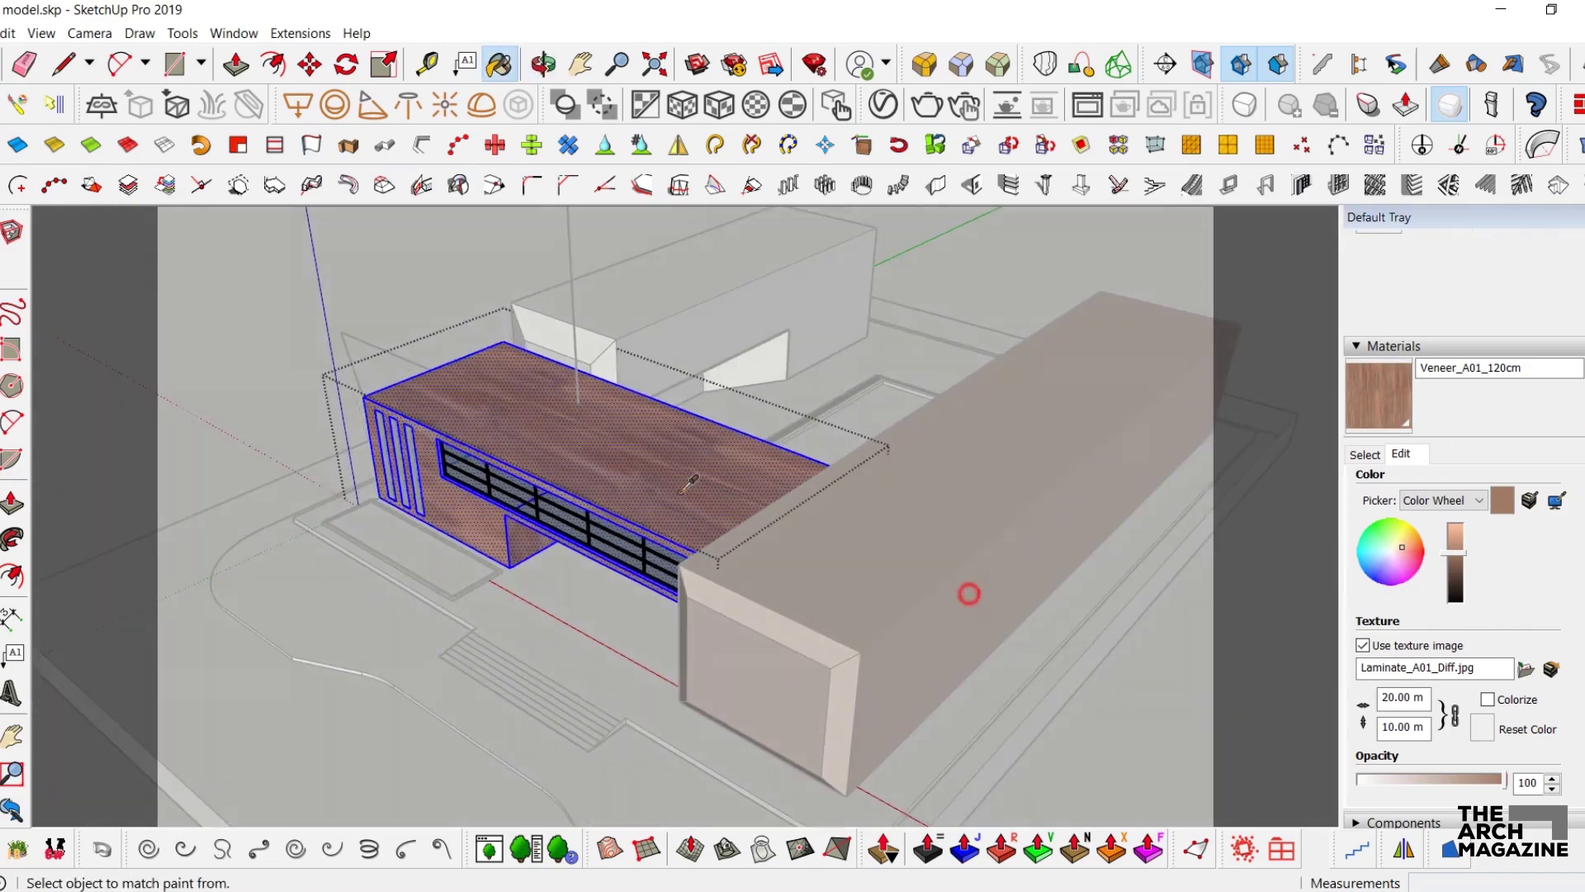
click(648, 466)
mouse_move(648, 466)
middle_down()
mouse_move(711, 577)
mouse_move(652, 478)
middle_up()
key(space)
key(Escape)
- Rotate the veneer texture on the front block's top face by repositioning its texture pins
scroll(796, 508, up, 3)
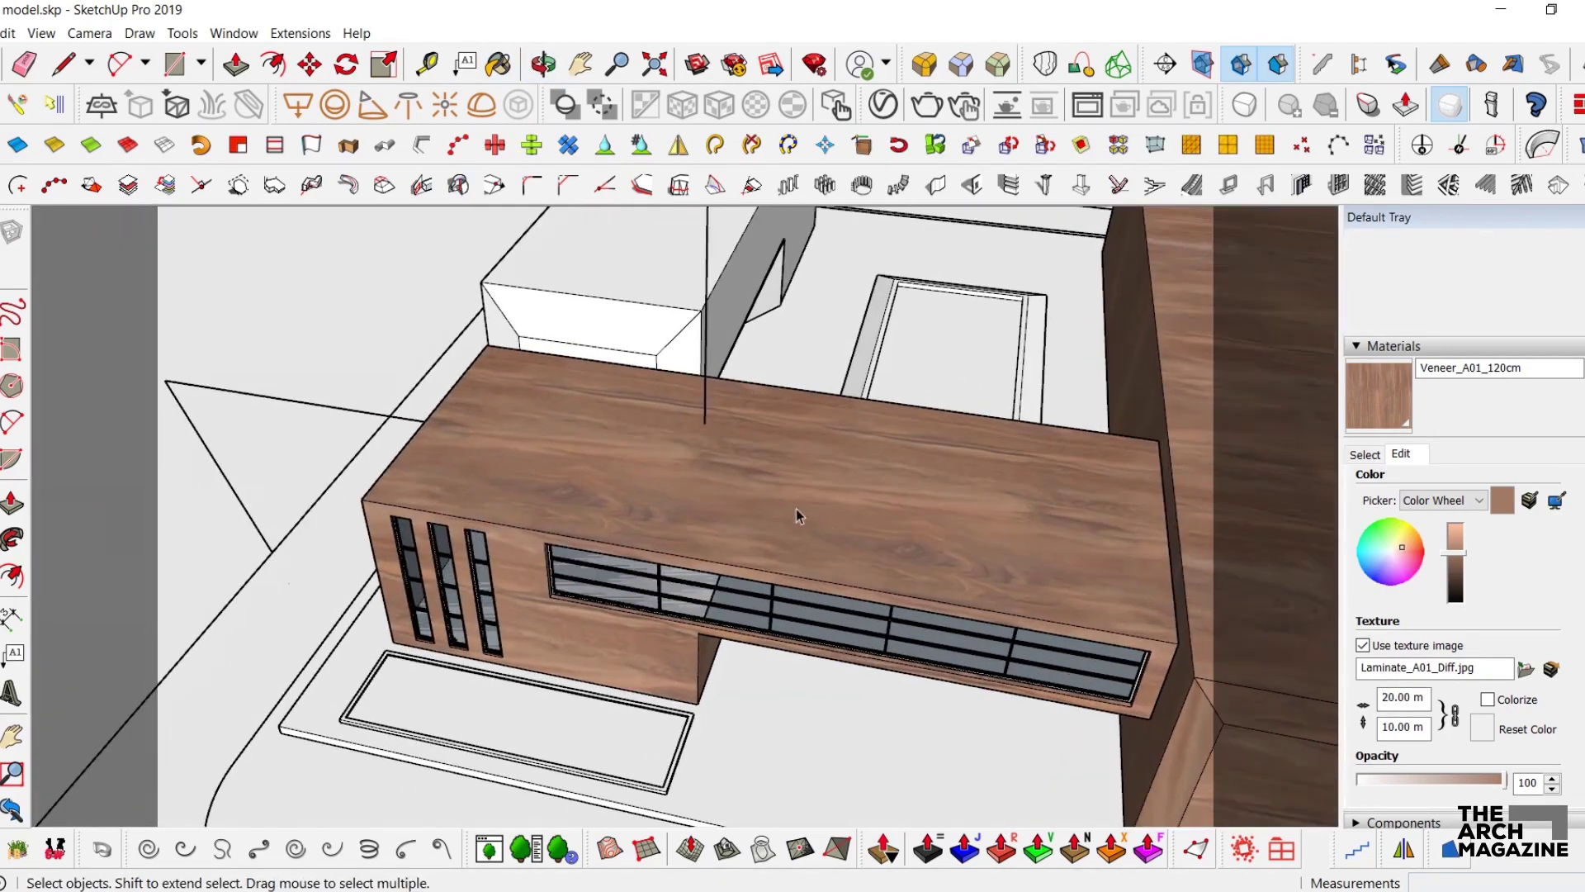
double_click(783, 506)
right_click(671, 461)
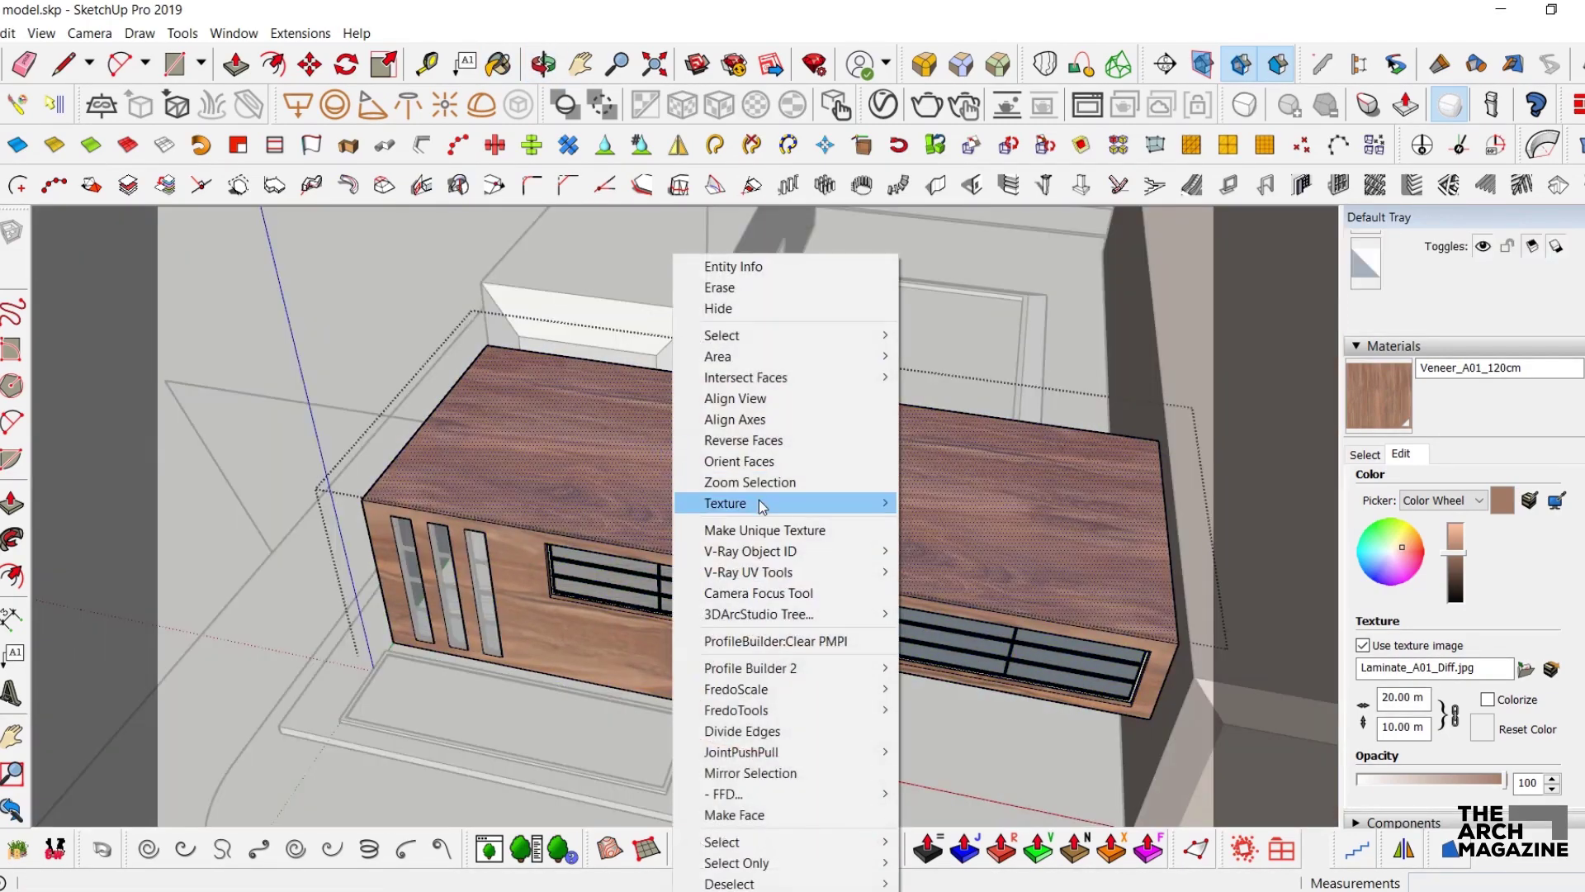
mouse_move(846, 511)
scroll(919, 529, down, 2)
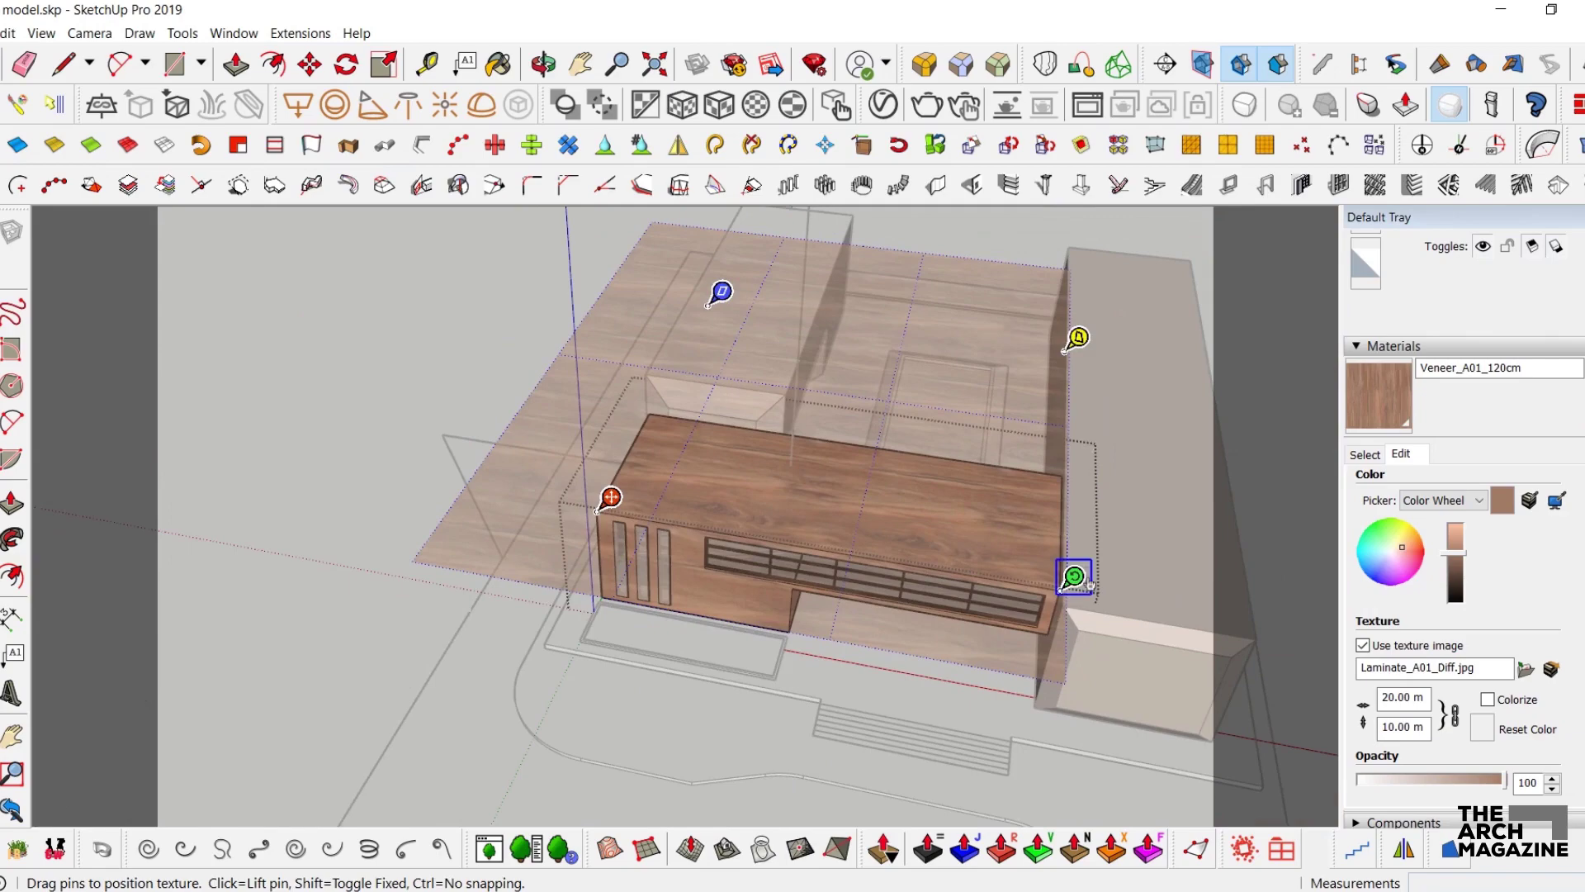
drag(1072, 580, 720, 297)
key(Return)
- Apply the rotated veneer texture to all faces of the front block and finish editing it
middle_drag(729, 318, 776, 492)
triple_click(776, 491)
click(1379, 395)
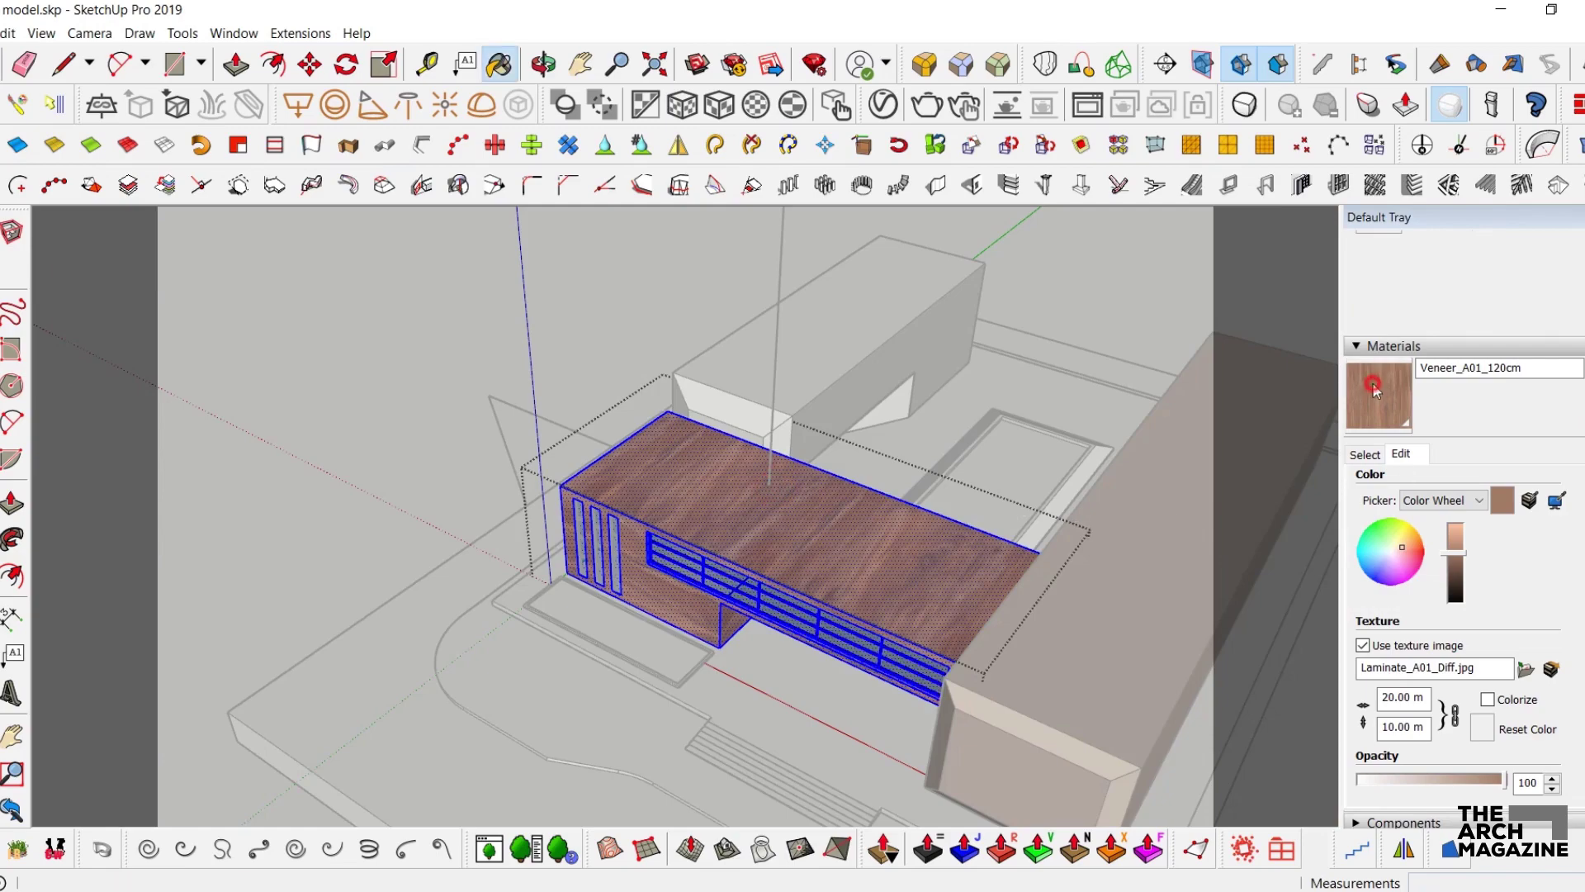
key(space)
triple_click(826, 530)
click(1355, 397)
alt+click(749, 529)
key(space)
key(Escape)
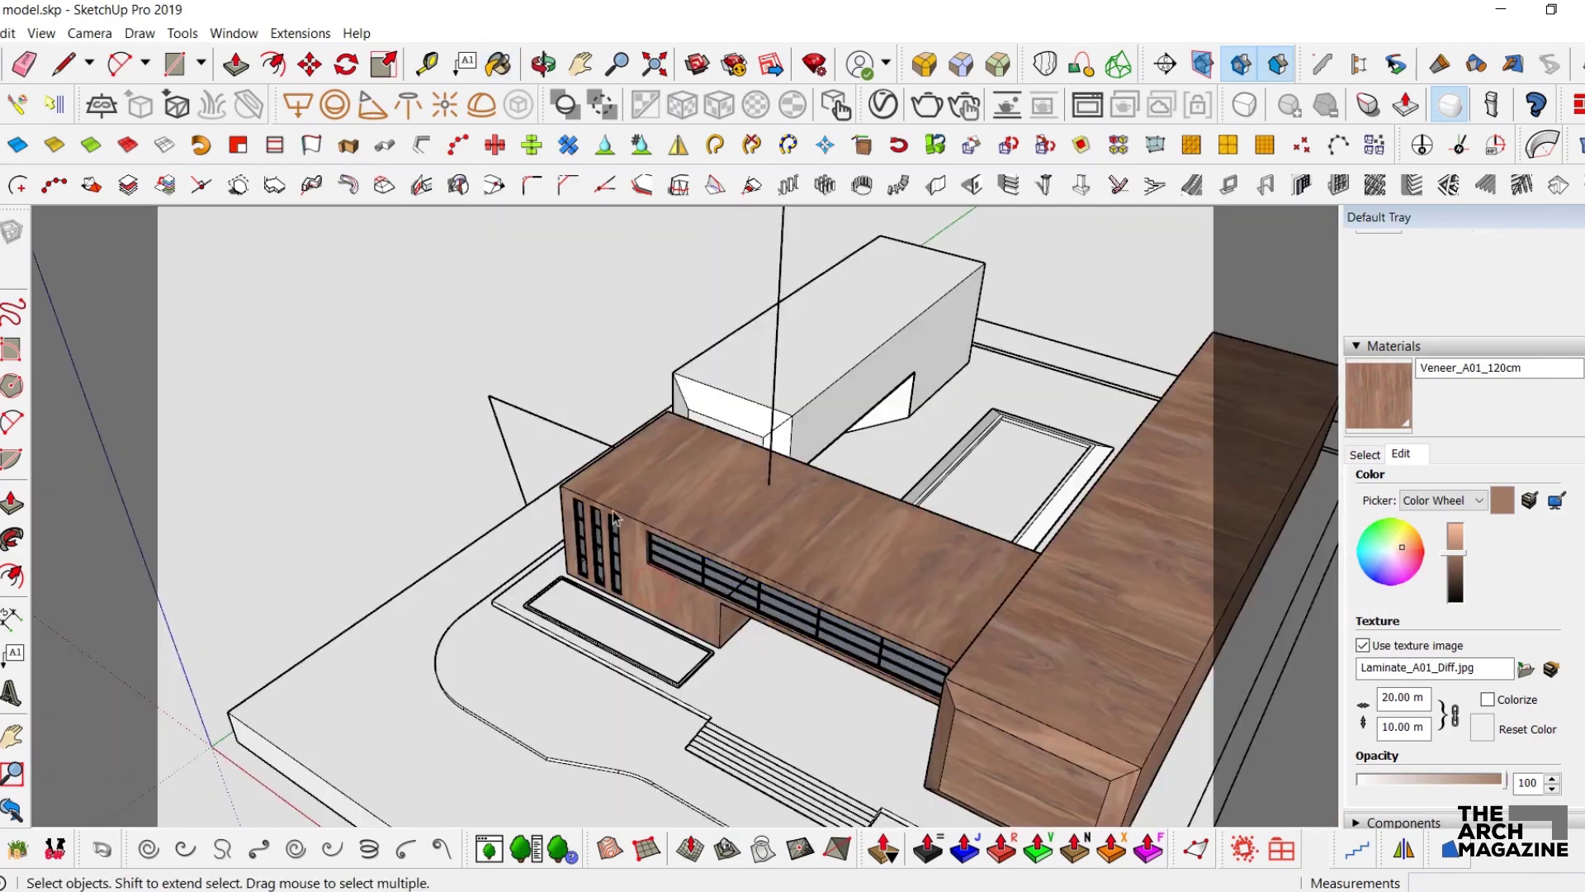
- Set the Veneer_A01_120cm texture size to 15 m wide by 10 m high with the proportions unlinked
scroll(580, 498, down, 3)
middle_drag(653, 528, 663, 512)
click(1423, 706)
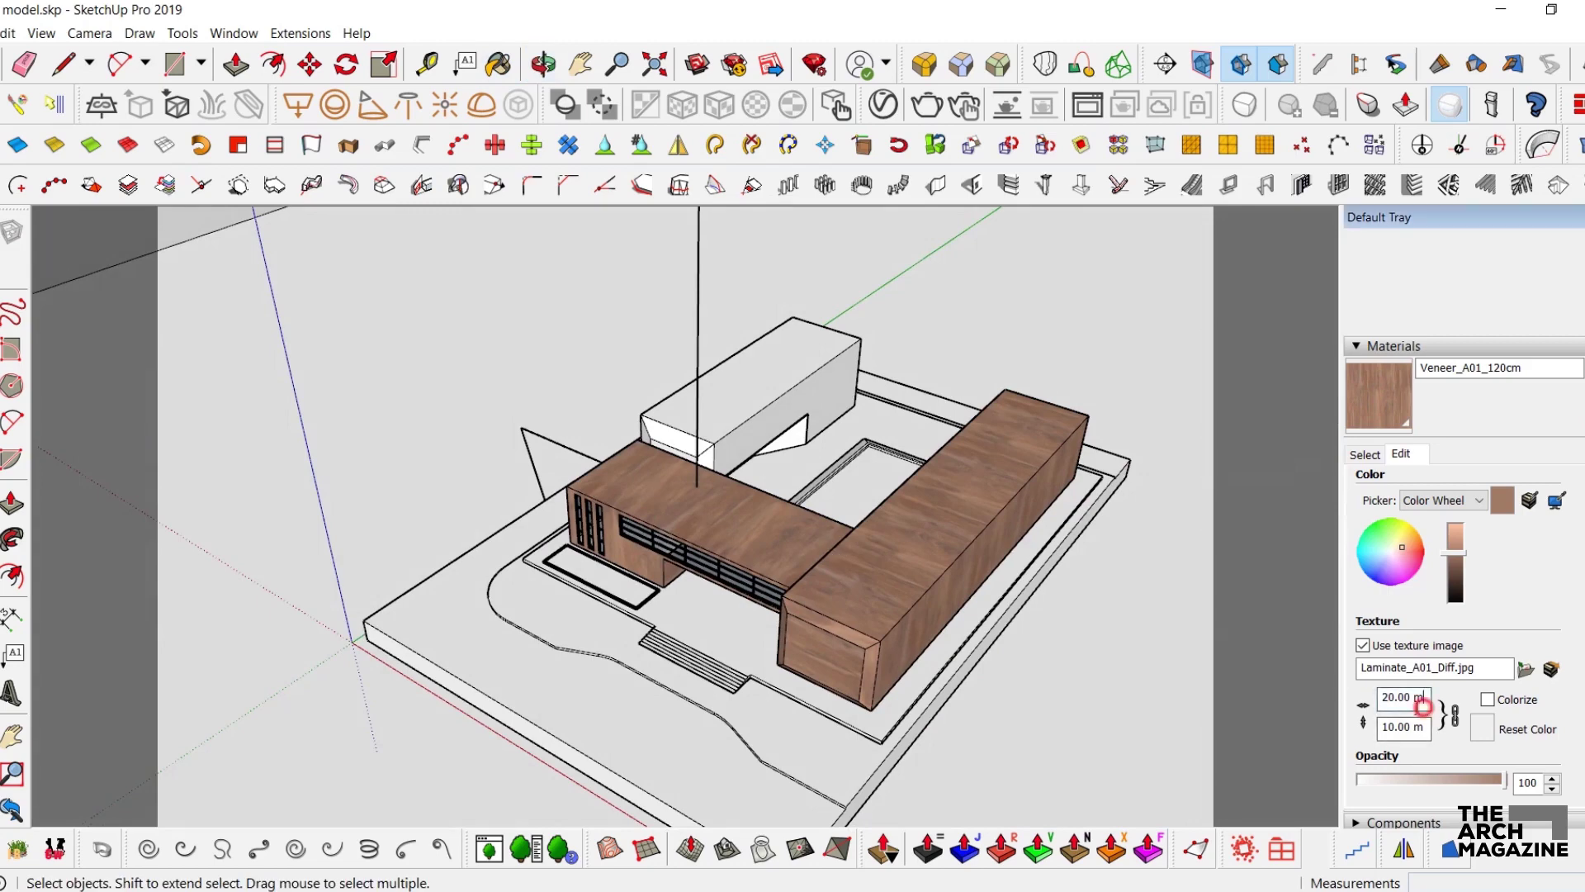
text(15)
key(Return)
mouse_move(942, 569)
middle_down()
mouse_move(906, 556)
mouse_move(927, 556)
middle_up()
click(1456, 715)
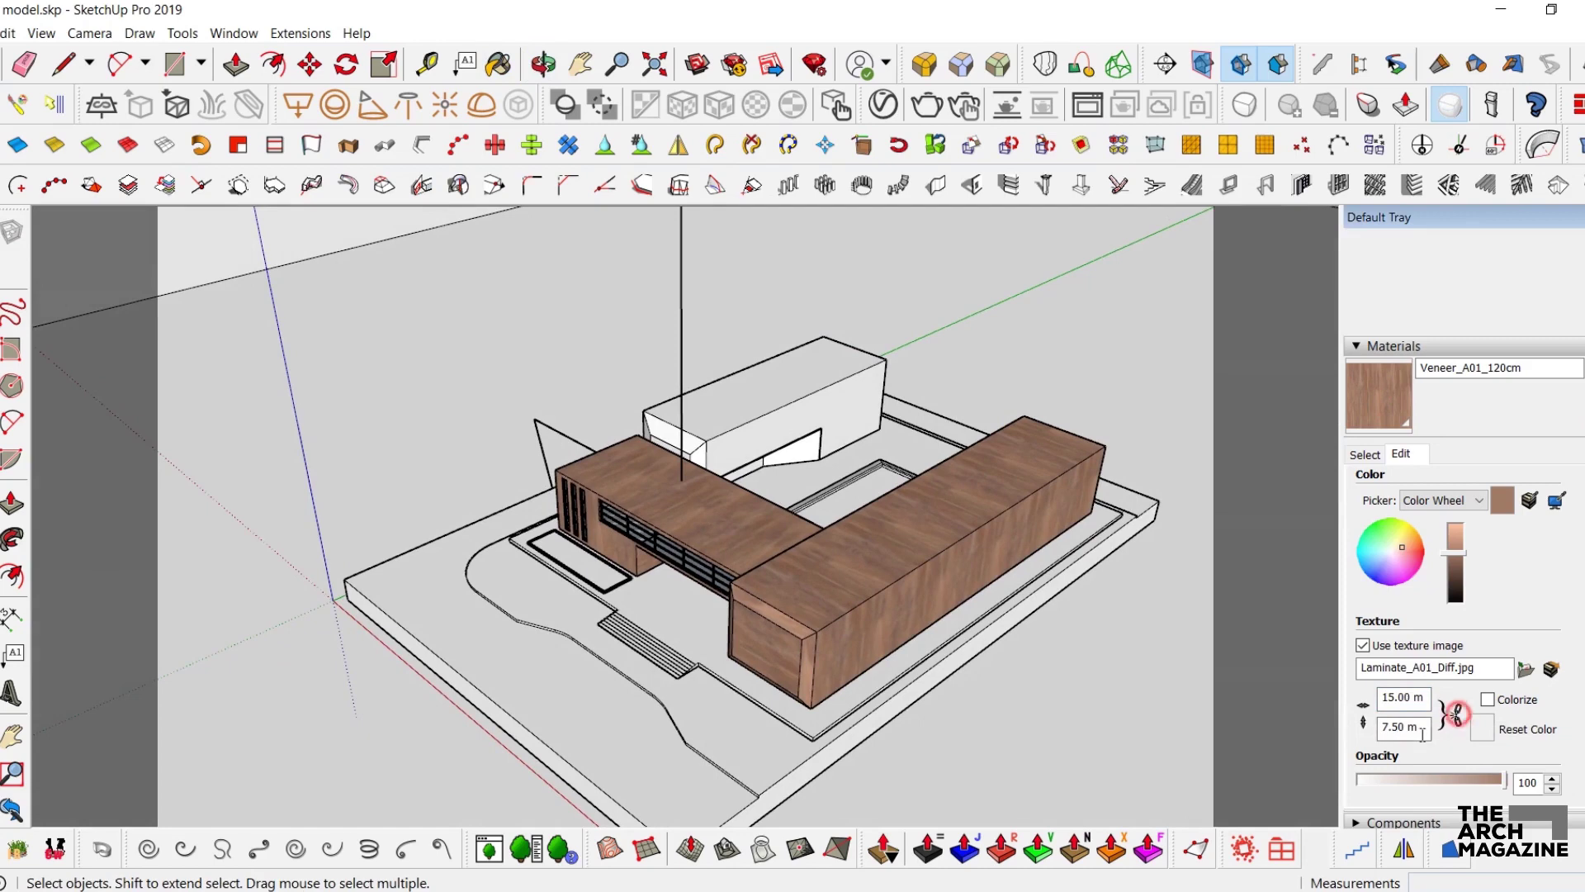
text(10)
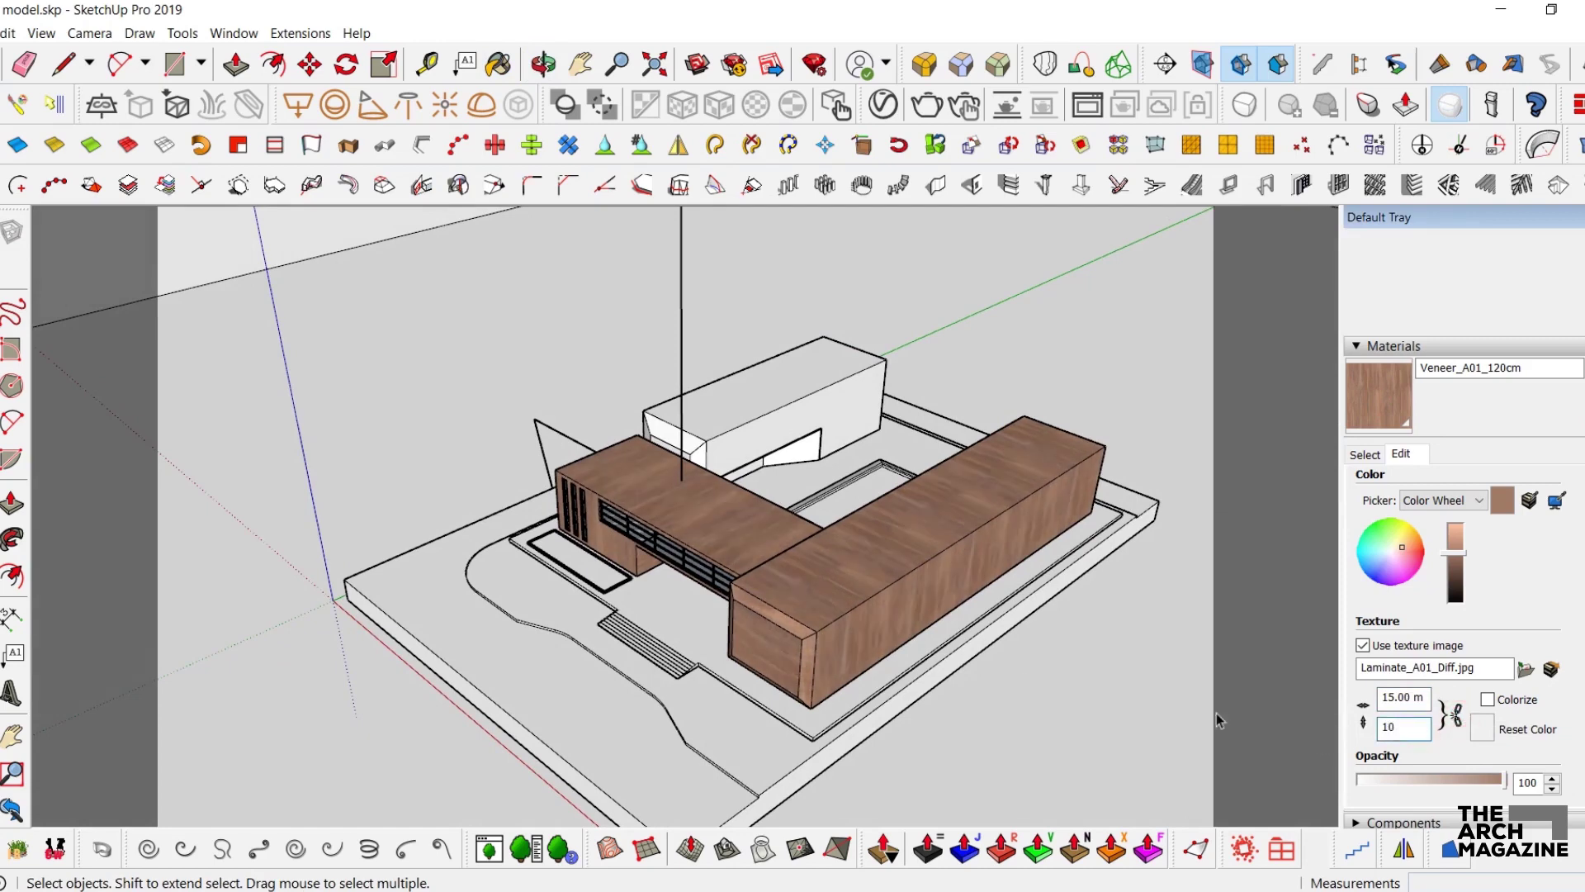
key(Return)
- Select all of the rear block's geometry and paint it with the Veneer_D01_120cm material
middle_drag(601, 545, 730, 583)
middle_drag(734, 506, 711, 578)
scroll(715, 495, up, 2)
triple_click(717, 476)
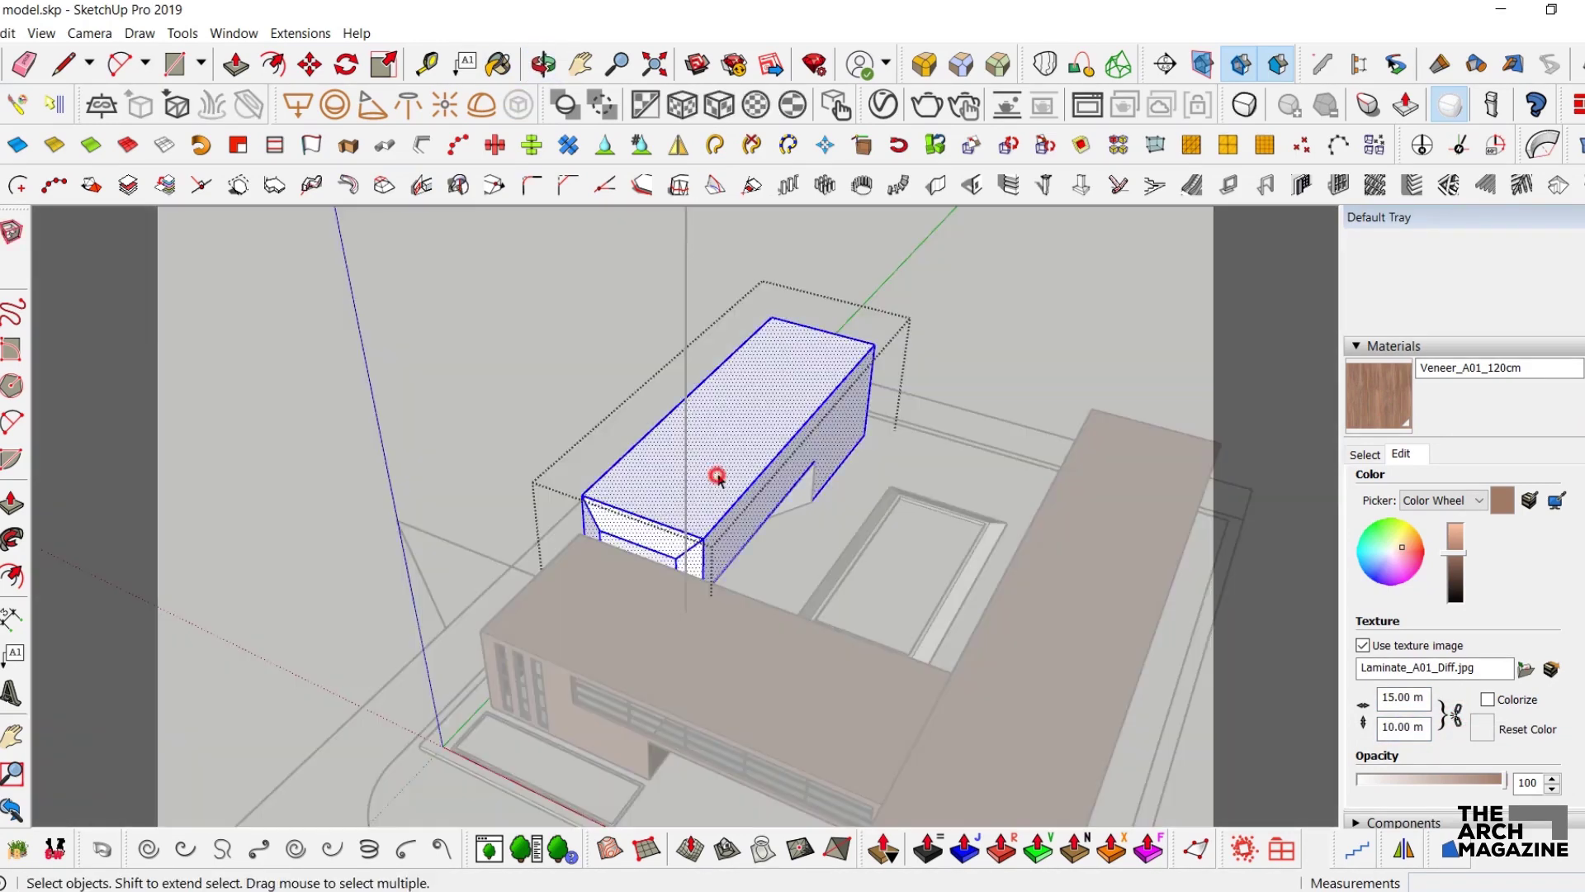
click(883, 105)
click(714, 309)
click(718, 331)
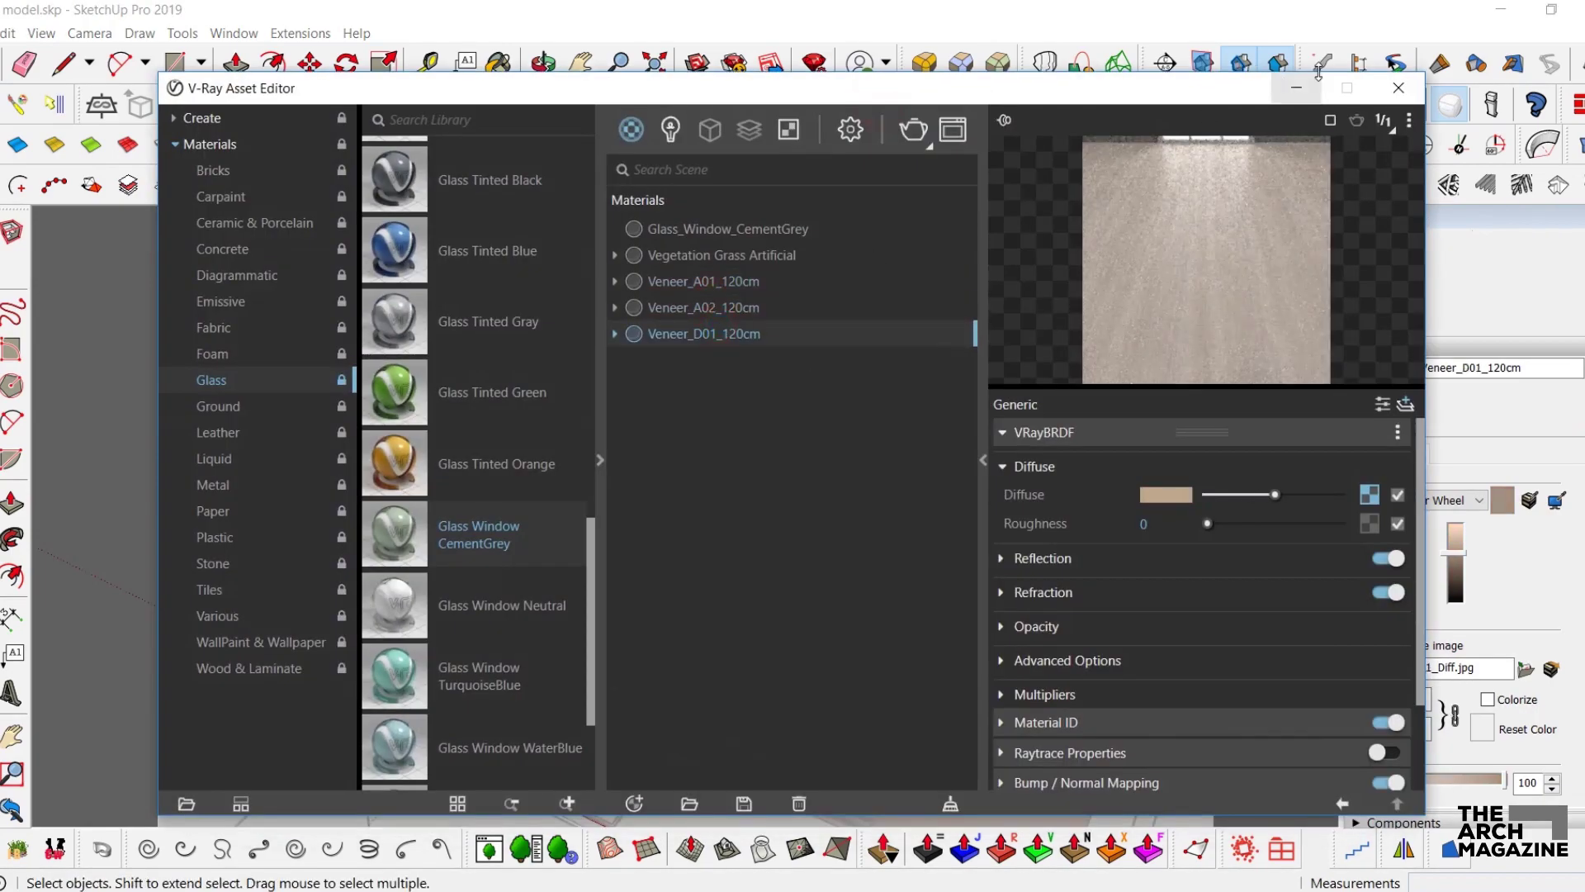
click(1399, 88)
click(1370, 404)
click(793, 413)
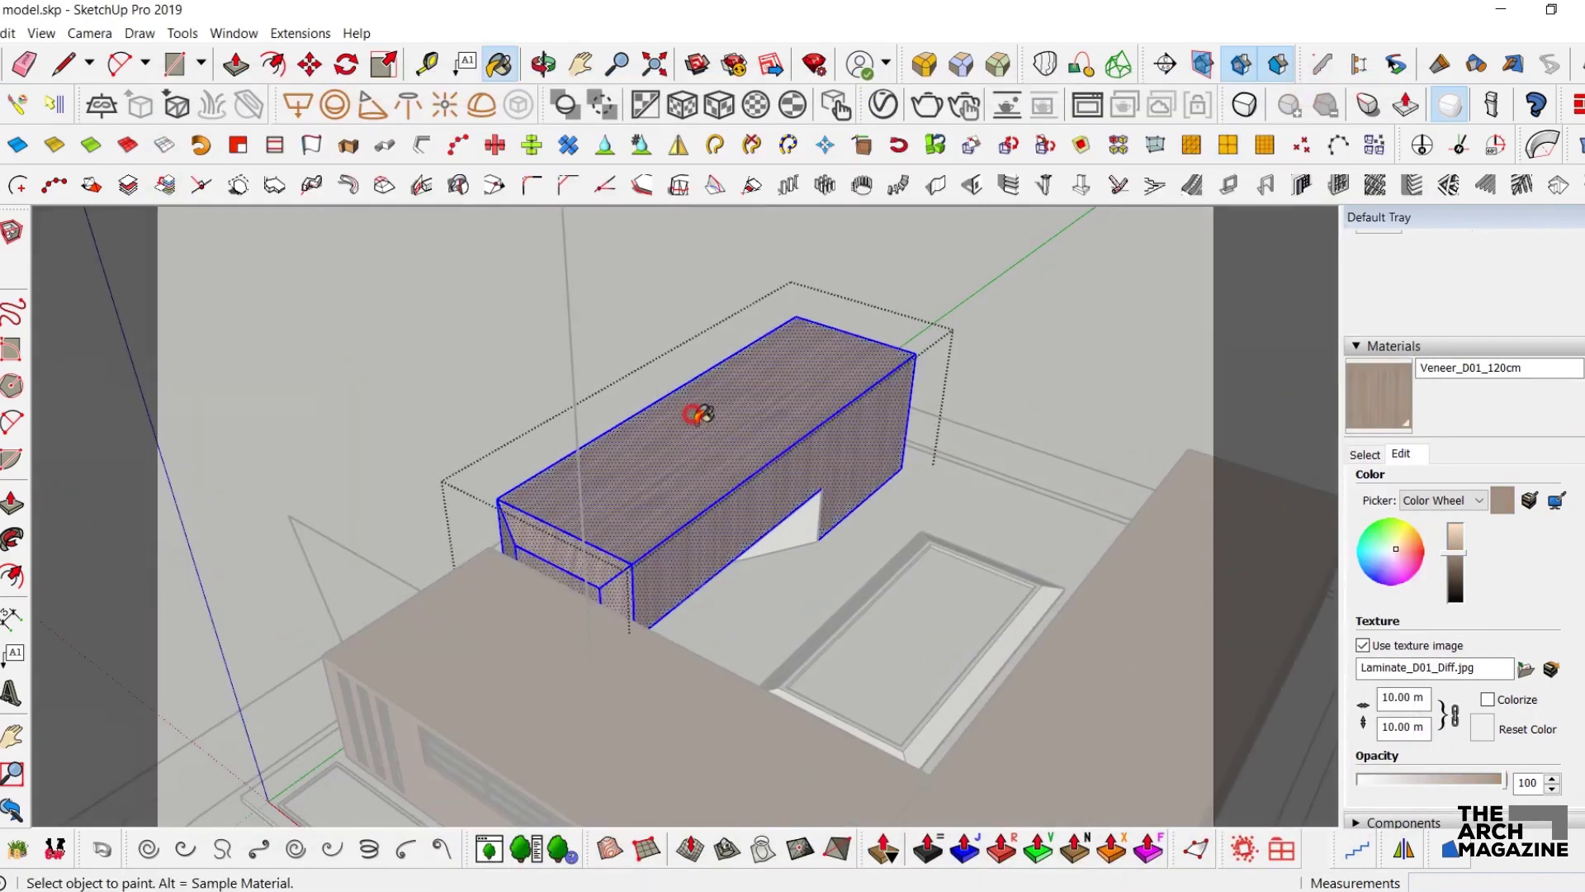
- Finish editing the rear block and set the Veneer_D01_120cm texture to 15 m wide by 10 m high, proportions unlinked
scroll(622, 463, up, 5)
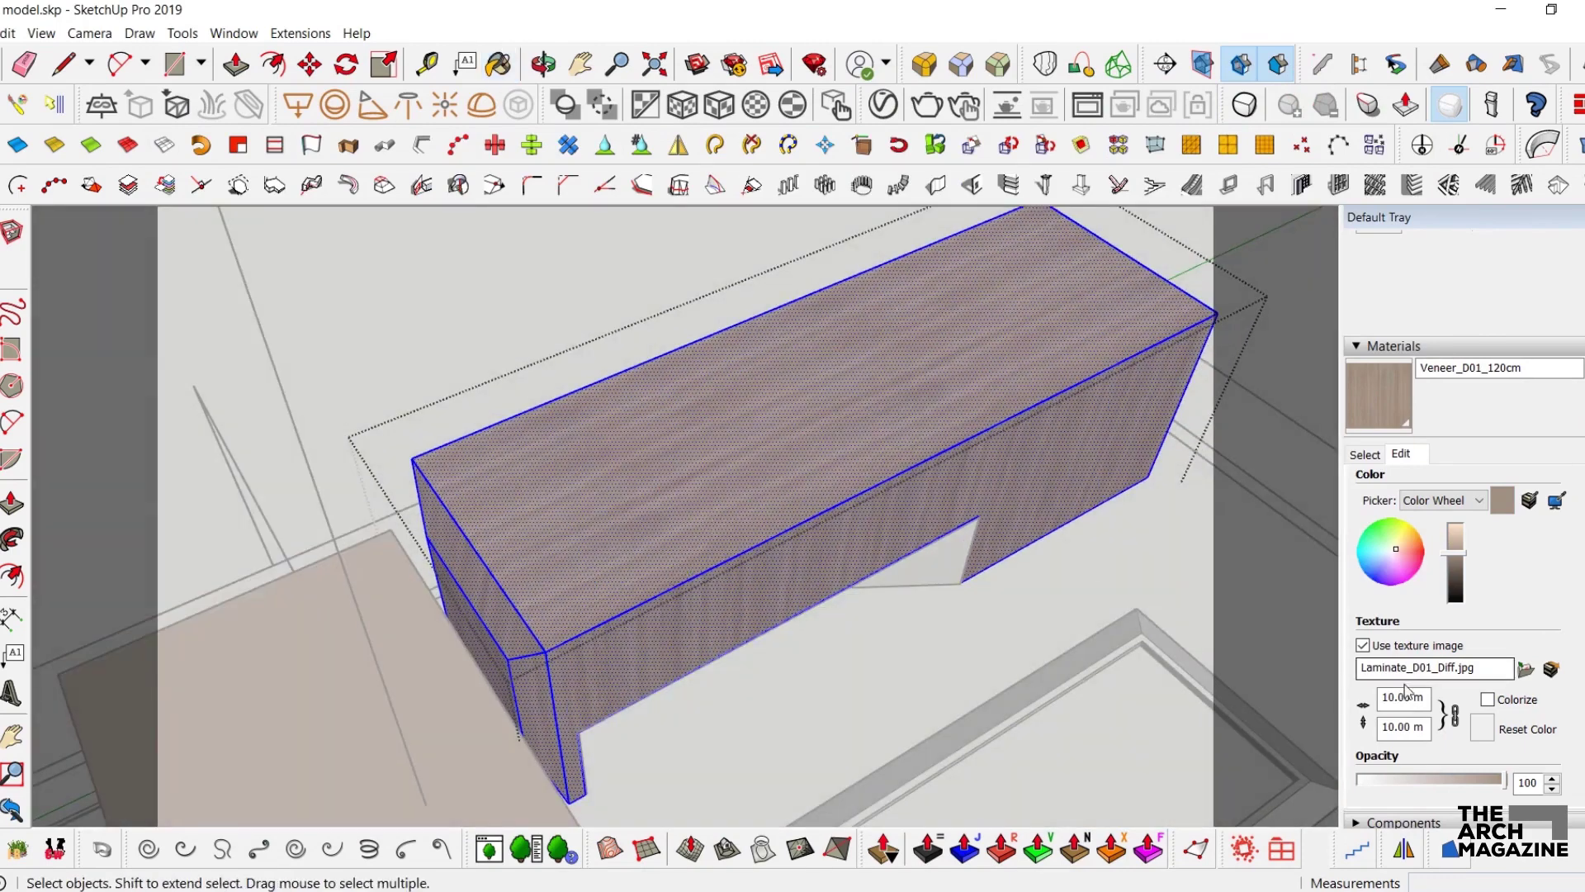
key(Escape)
click(1453, 716)
text(15)
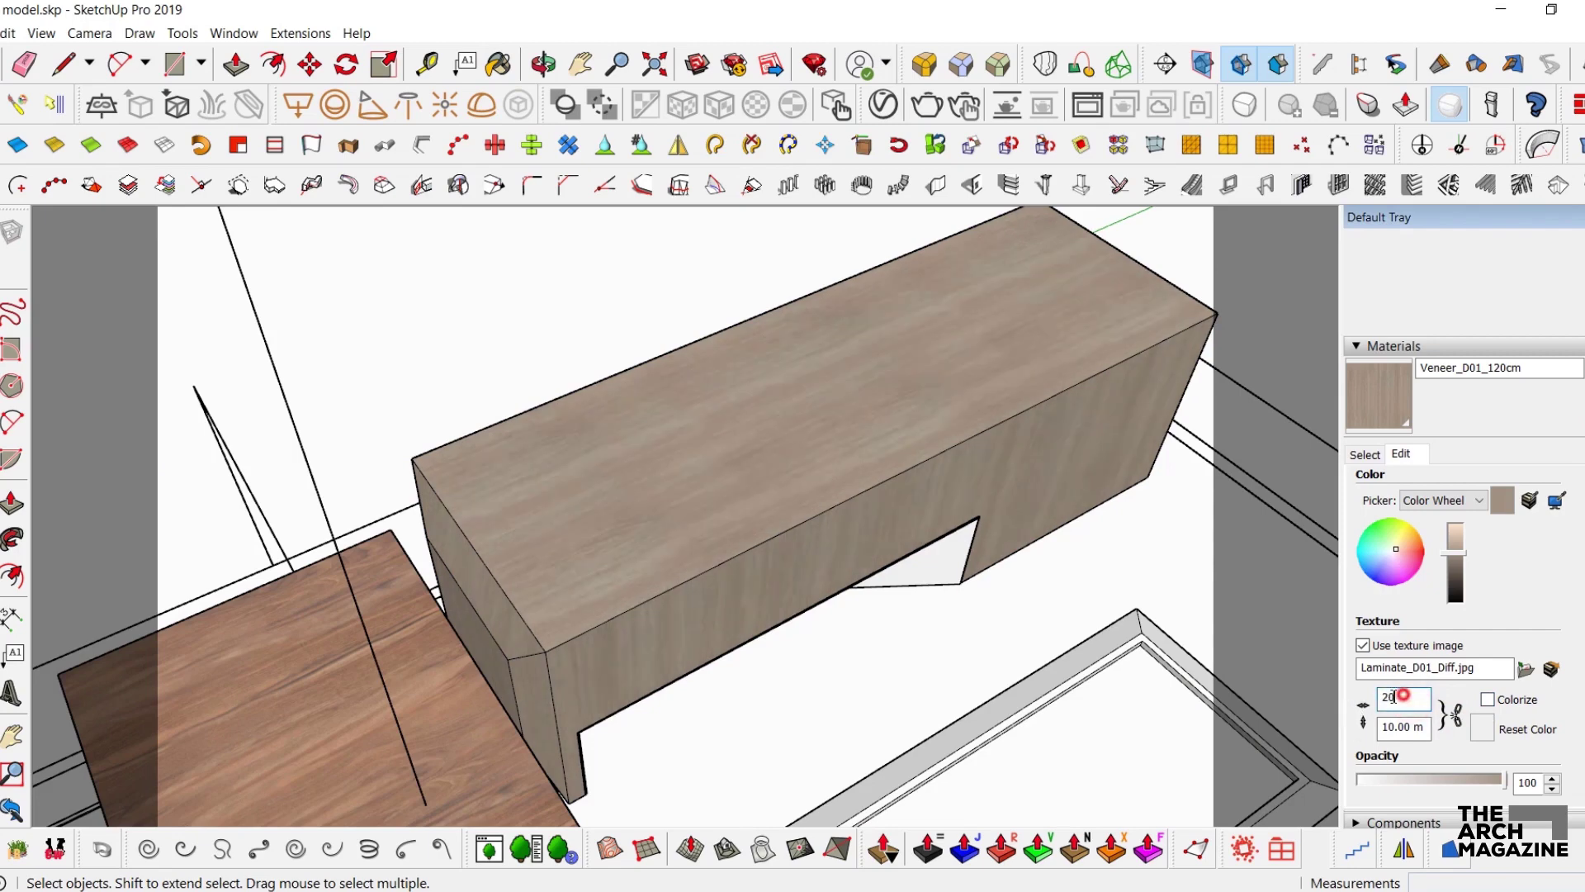
key(Return)
- Rotate the veneer texture on the rear block's top face by repositioning its texture pins
middle_drag(958, 636, 734, 474)
right_click(733, 474)
double_click(697, 457)
right_click(696, 457)
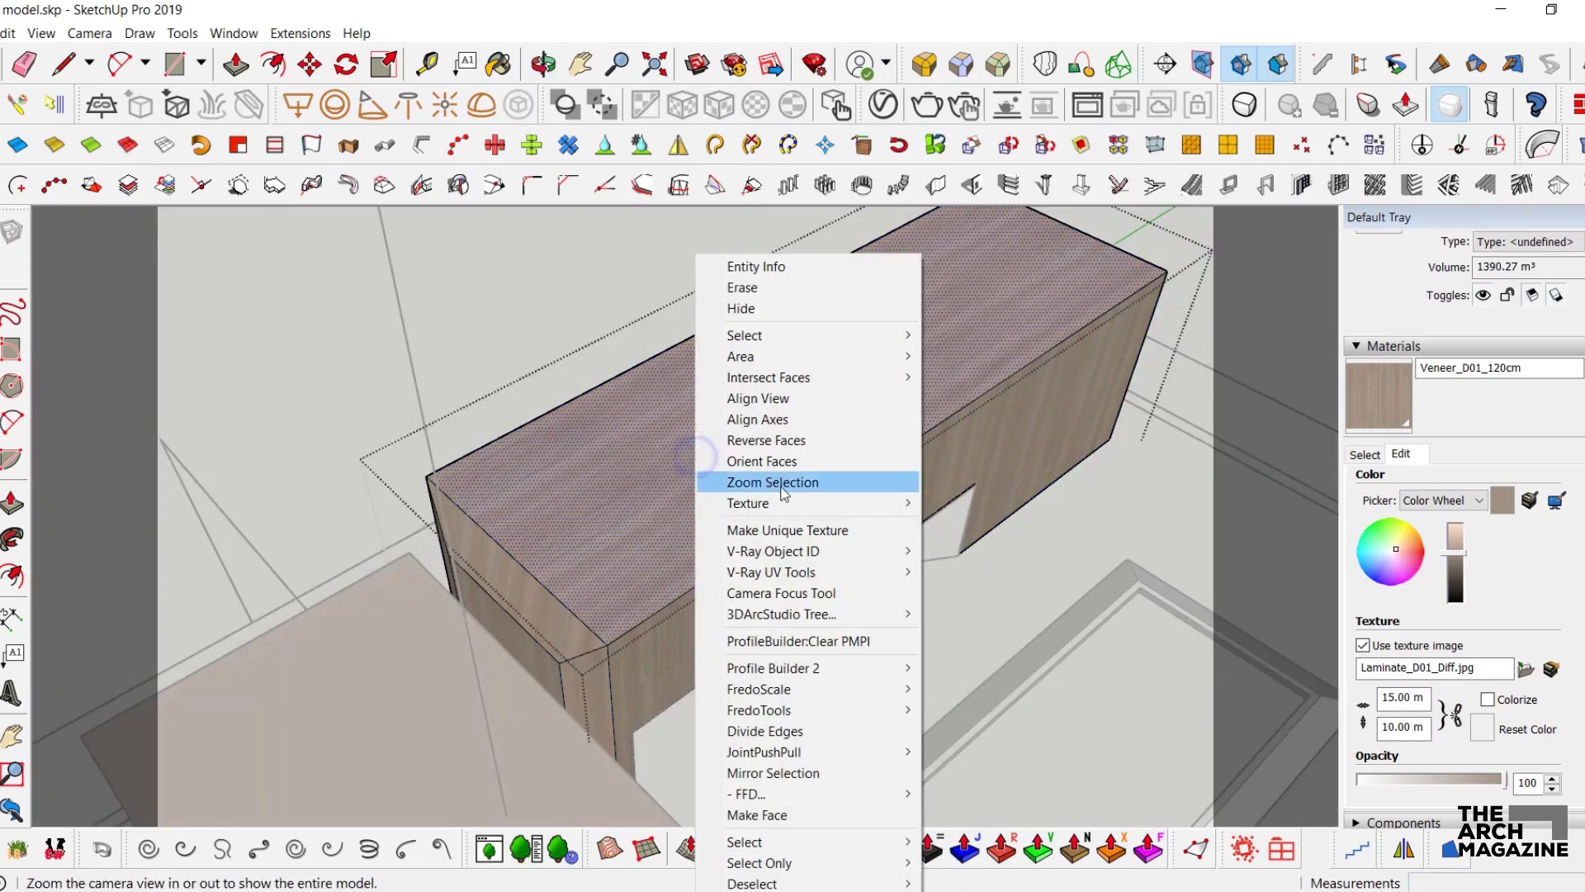
click(787, 507)
click(971, 503)
scroll(991, 640, down, 3)
drag(998, 625, 941, 340)
click(922, 462)
- Apply the rotated veneer texture to all faces of the rear block and finish editing it
scroll(925, 454, up, 4)
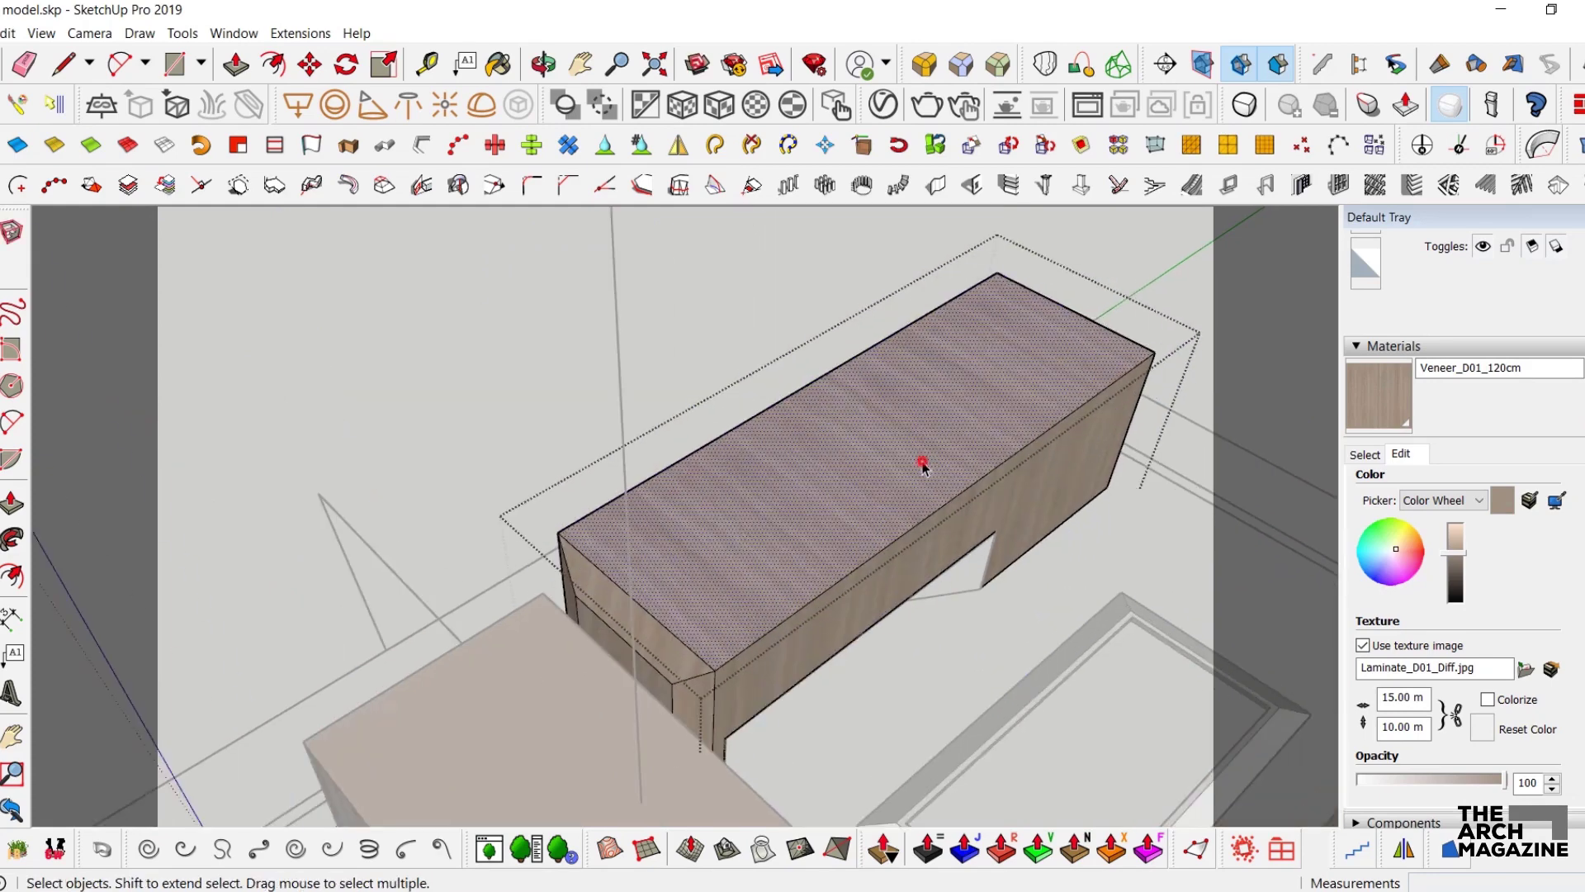
click(1399, 410)
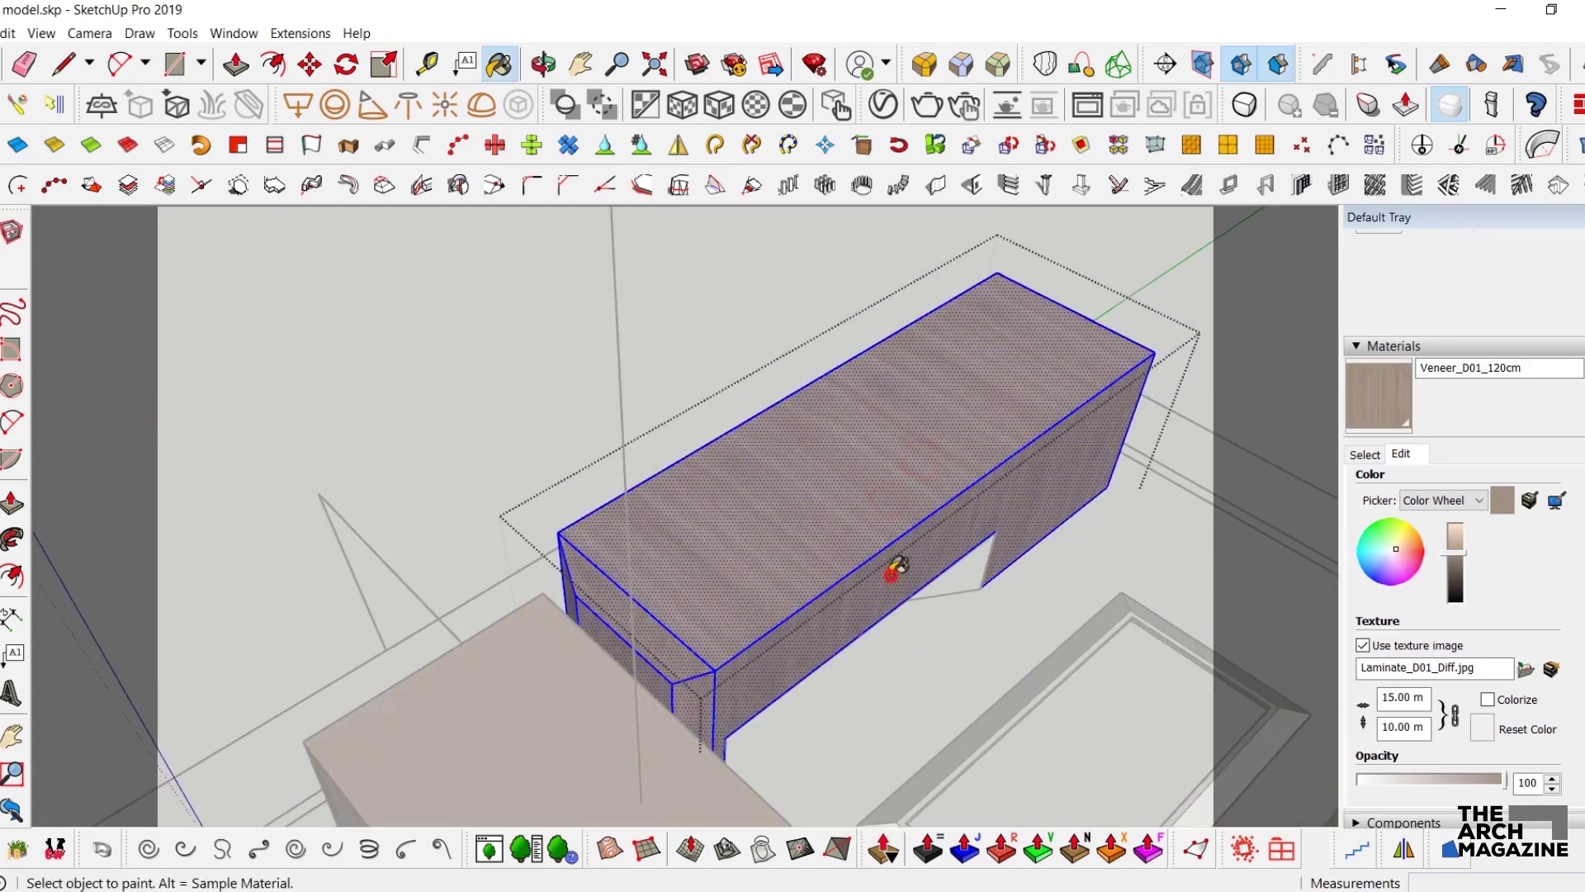
key(space)
key(Escape)
- Set the Veneer_D01_120cm texture width to 20 m with the proportions linked
click(1420, 698)
text(20)
middle_drag(626, 522, 683, 499)
scroll(684, 499, down, 3)
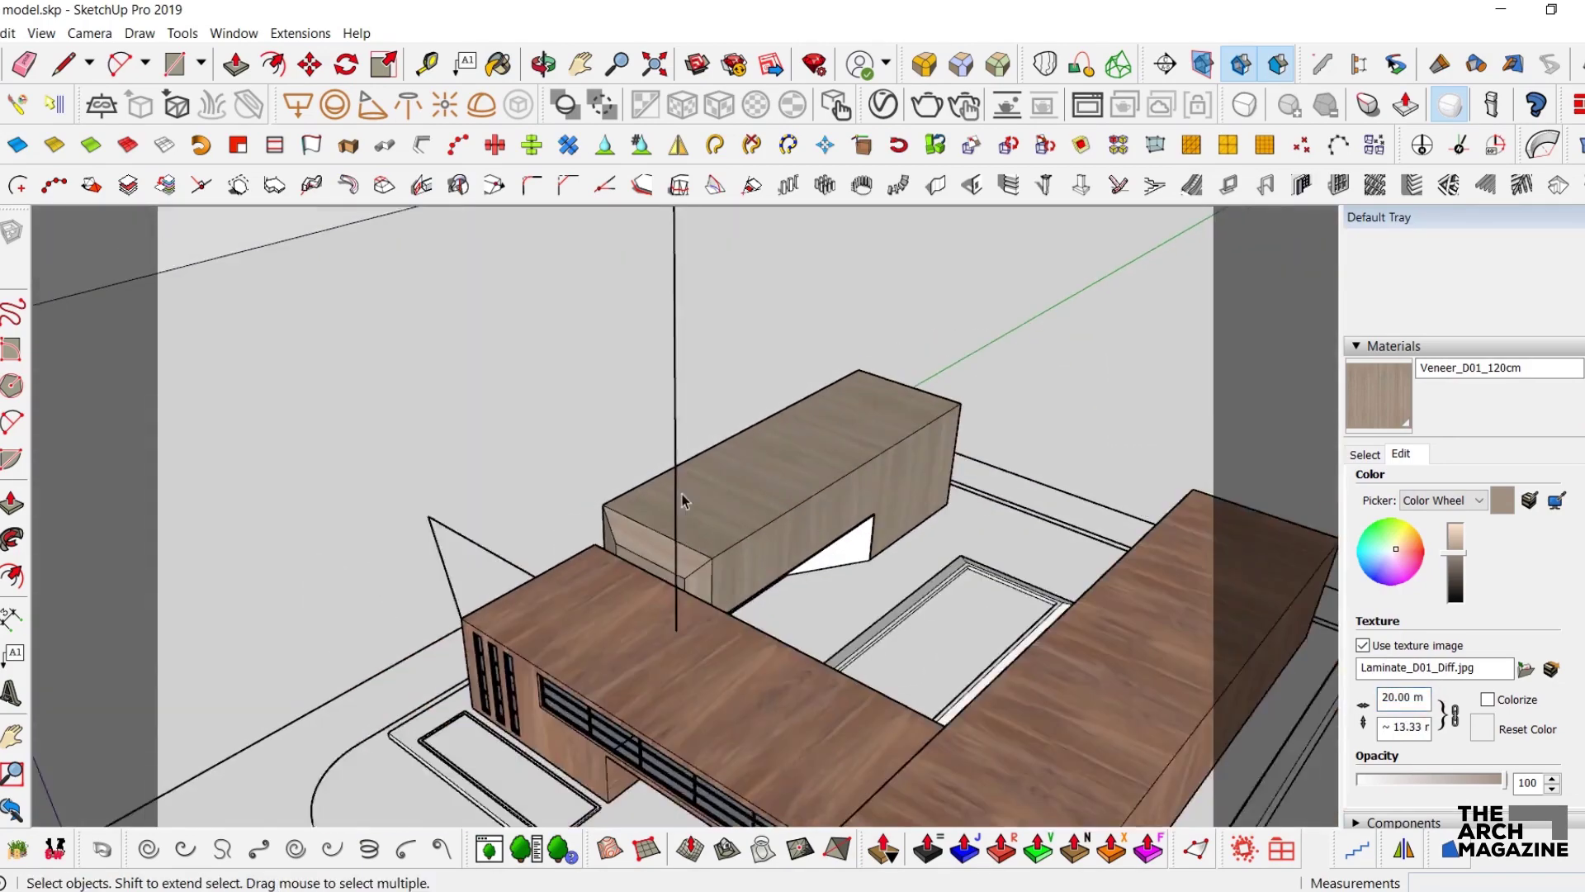
- Select all of the site base's geometry and raise the Color Gain of the Veneer_A02_120cm diffuse bitmap in V-Ray
middle_drag(747, 570, 807, 407)
scroll(619, 577, up, 3)
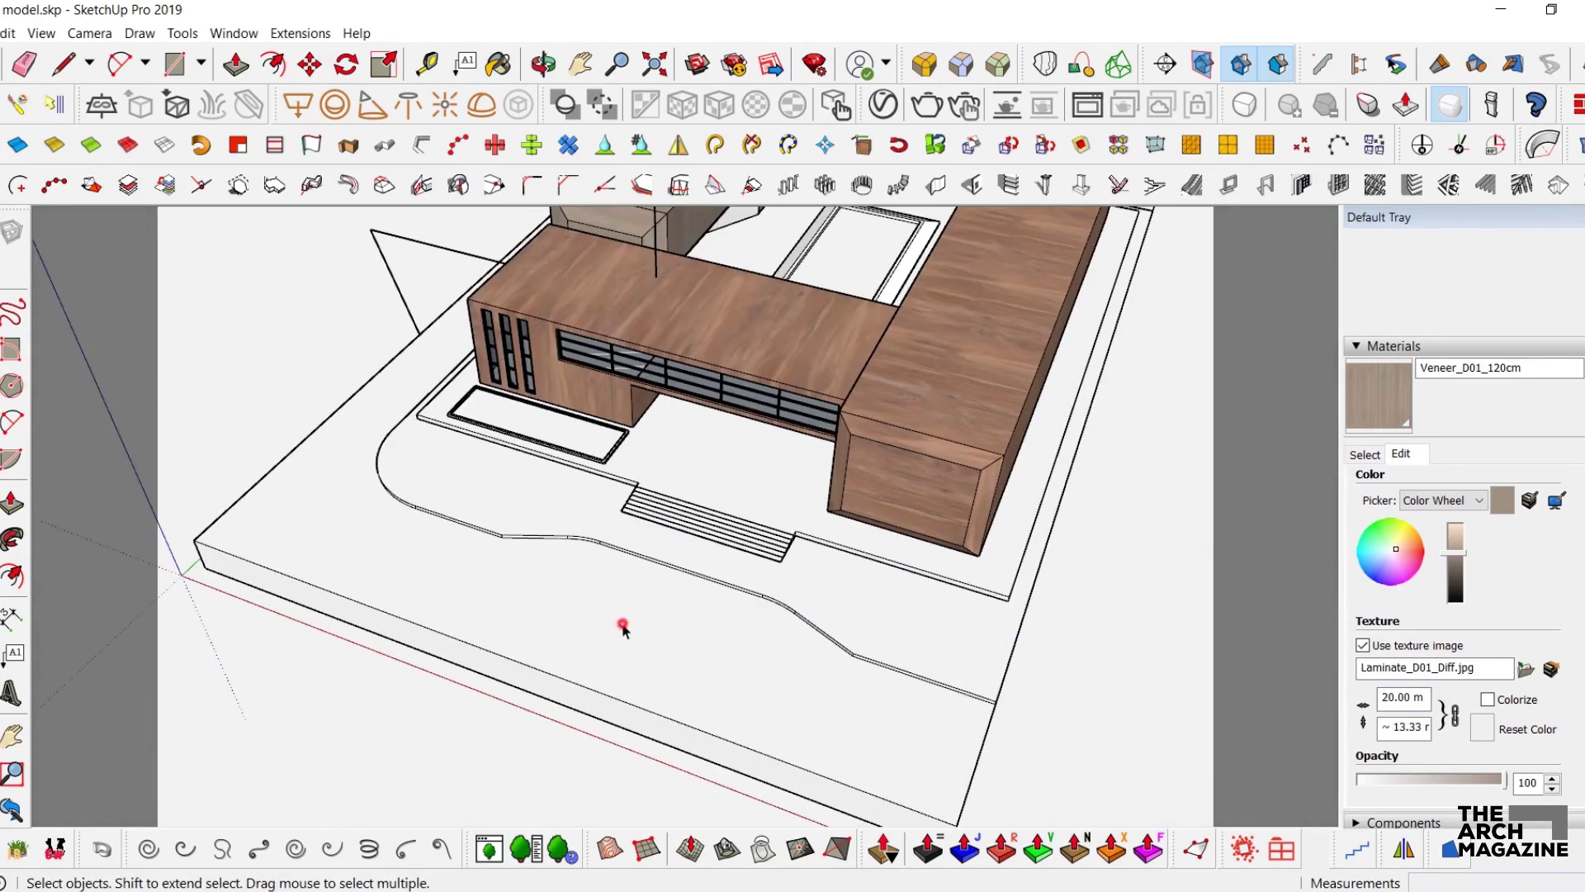
scroll(619, 594, up, 2)
click(619, 622)
click(896, 118)
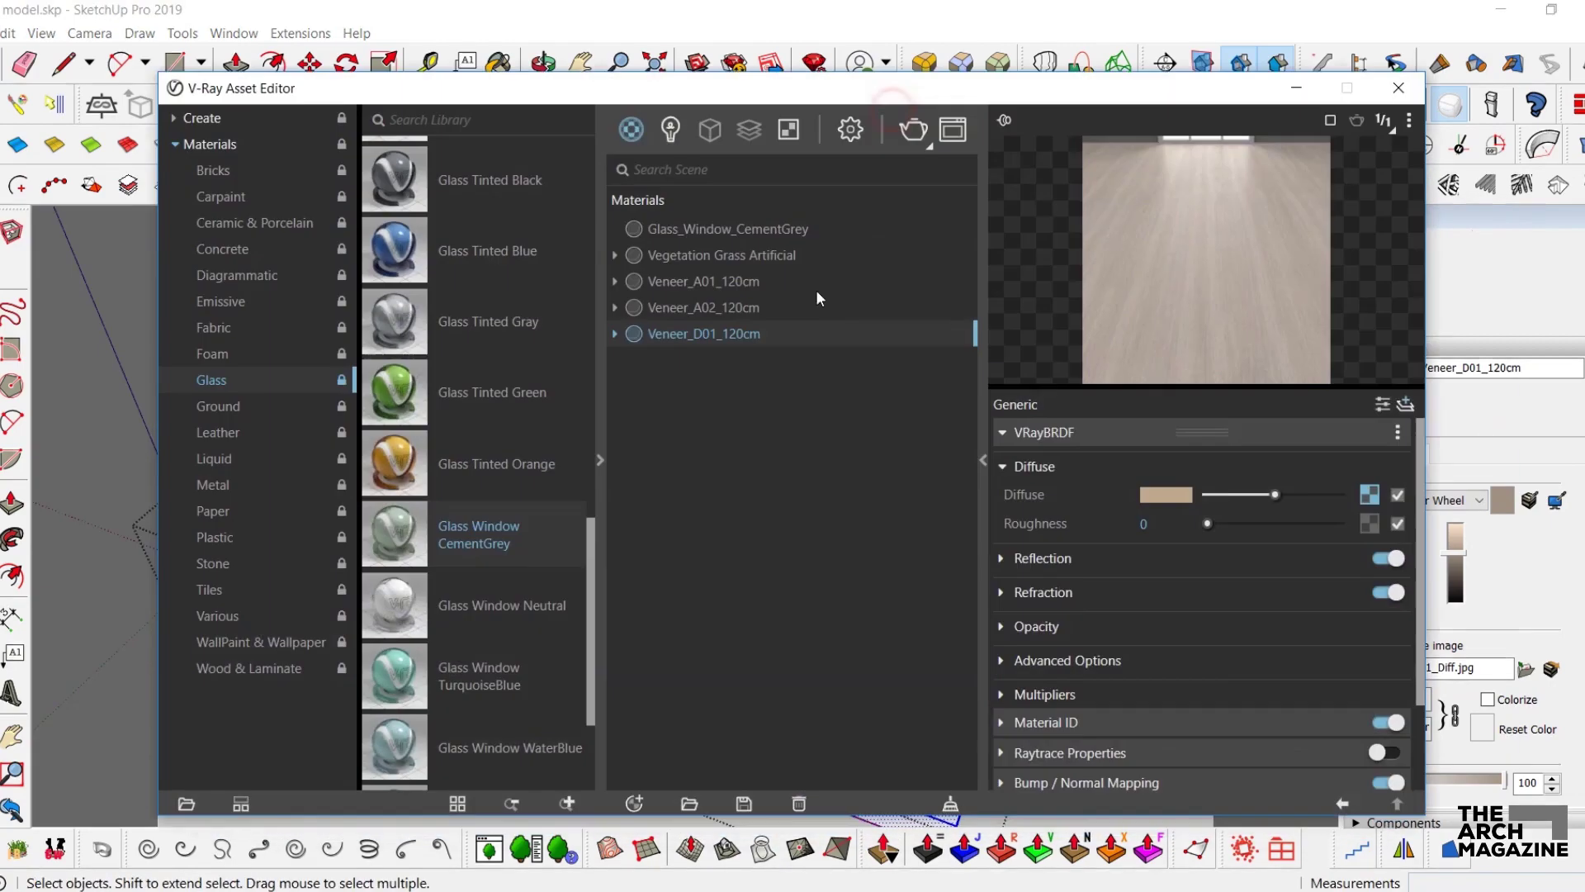
click(667, 317)
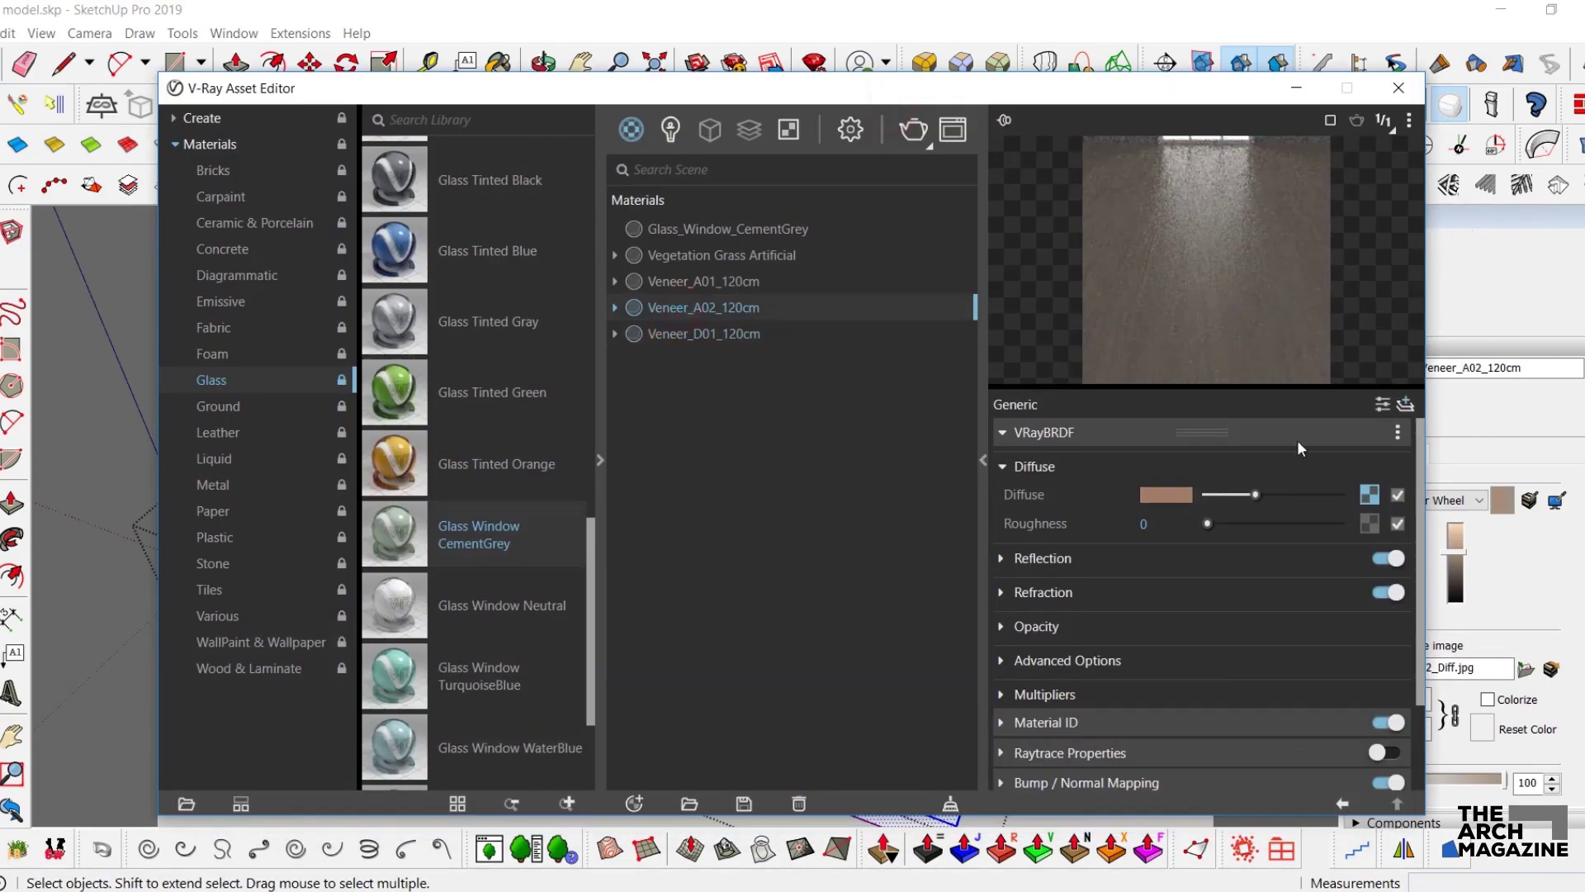
click(1368, 494)
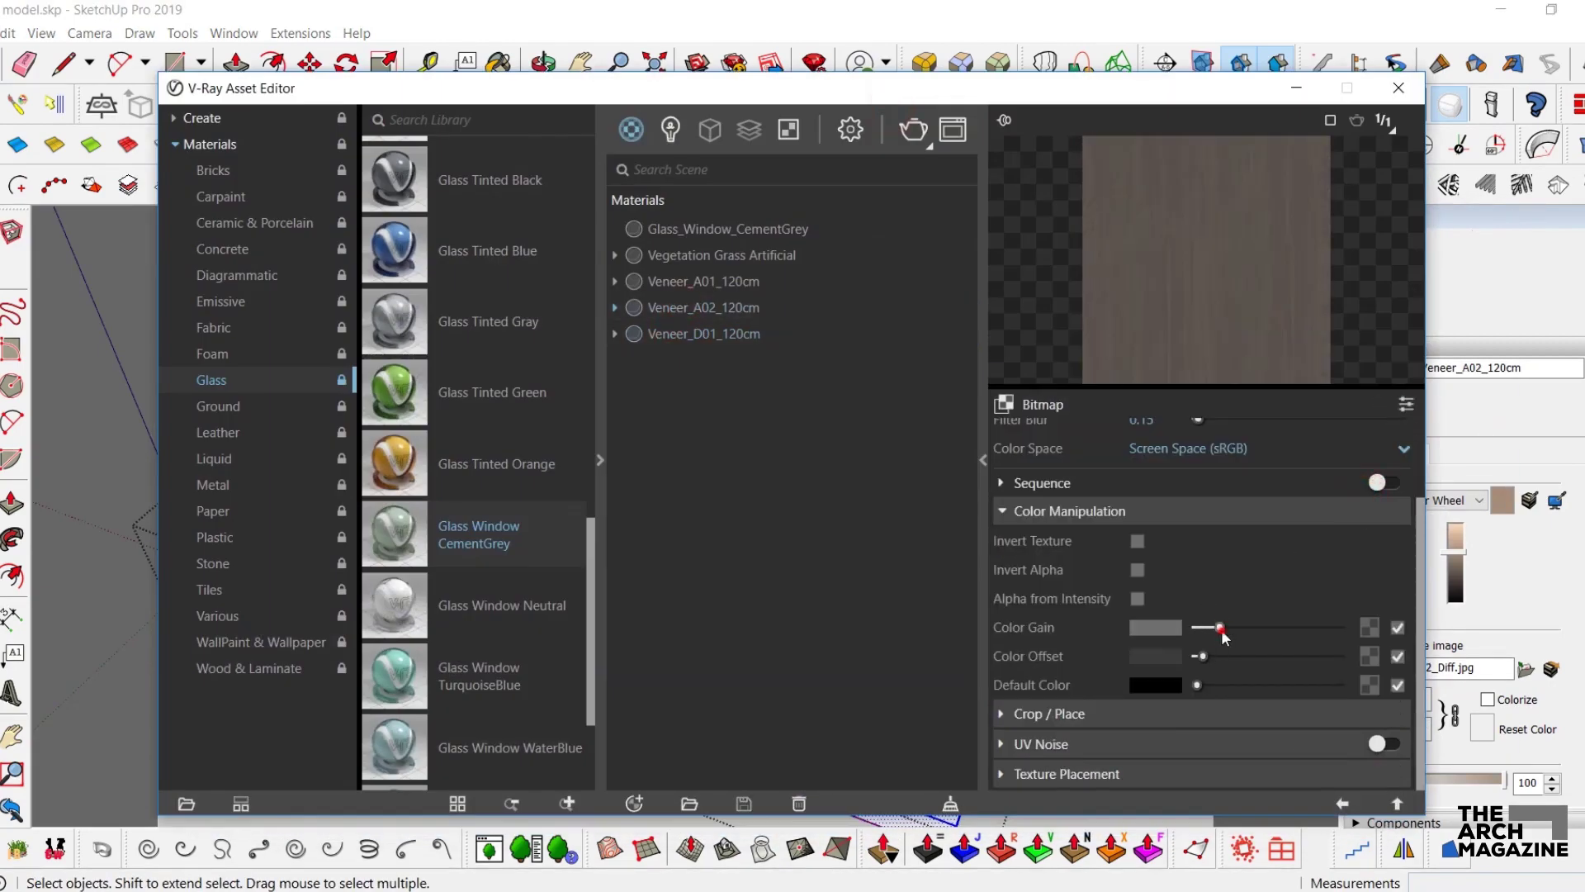
drag(1232, 633, 1250, 632)
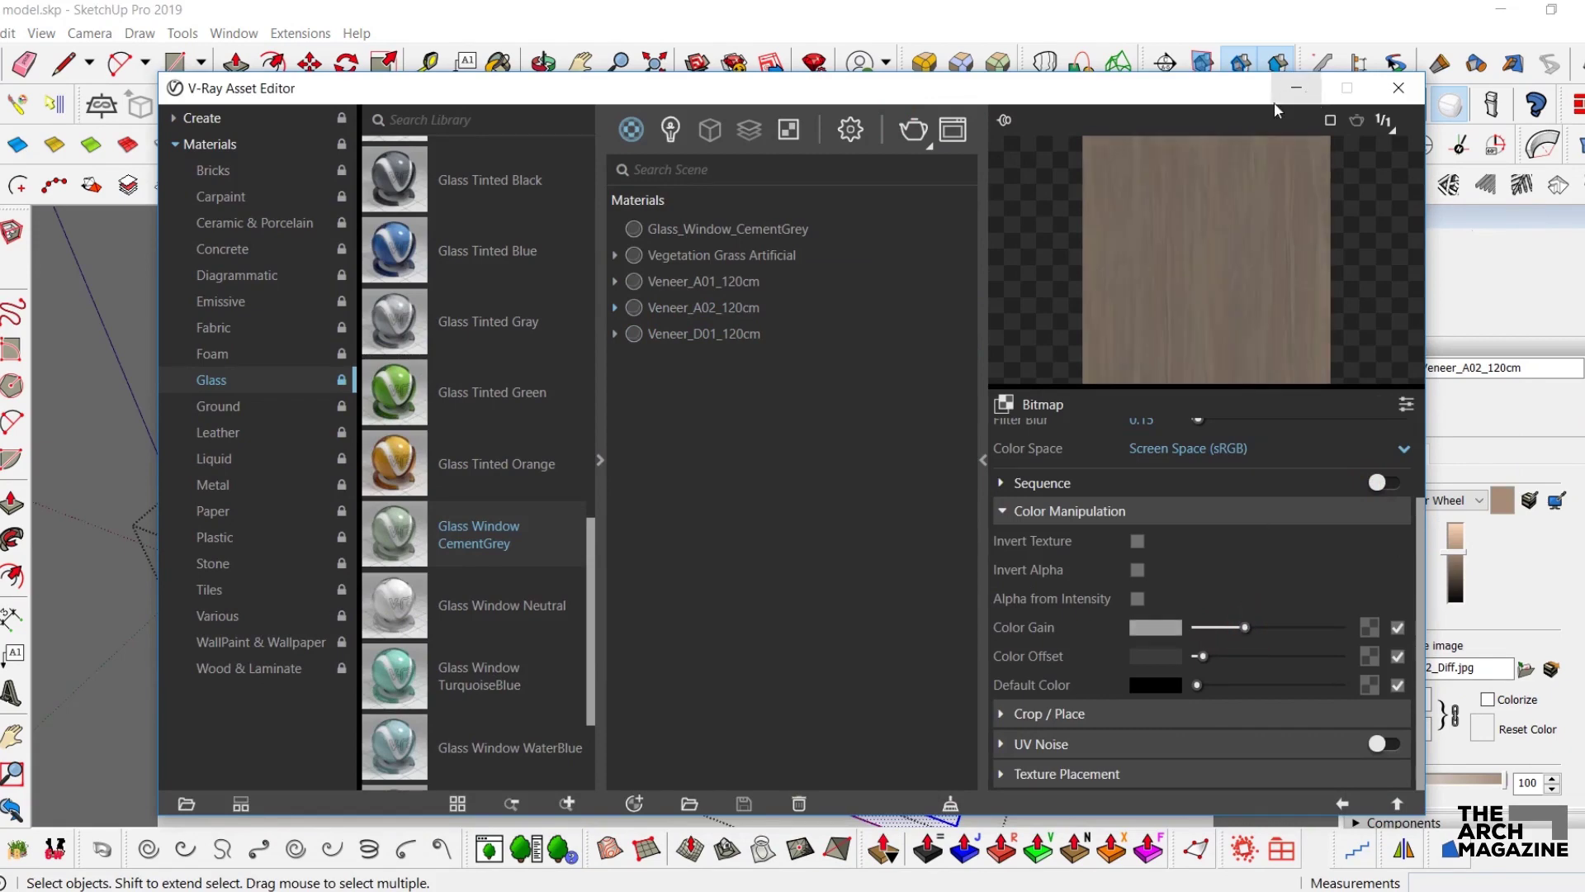
- Adjust the Color Gain of the Veneer_A01_120cm diffuse bitmap
click(746, 285)
click(1368, 495)
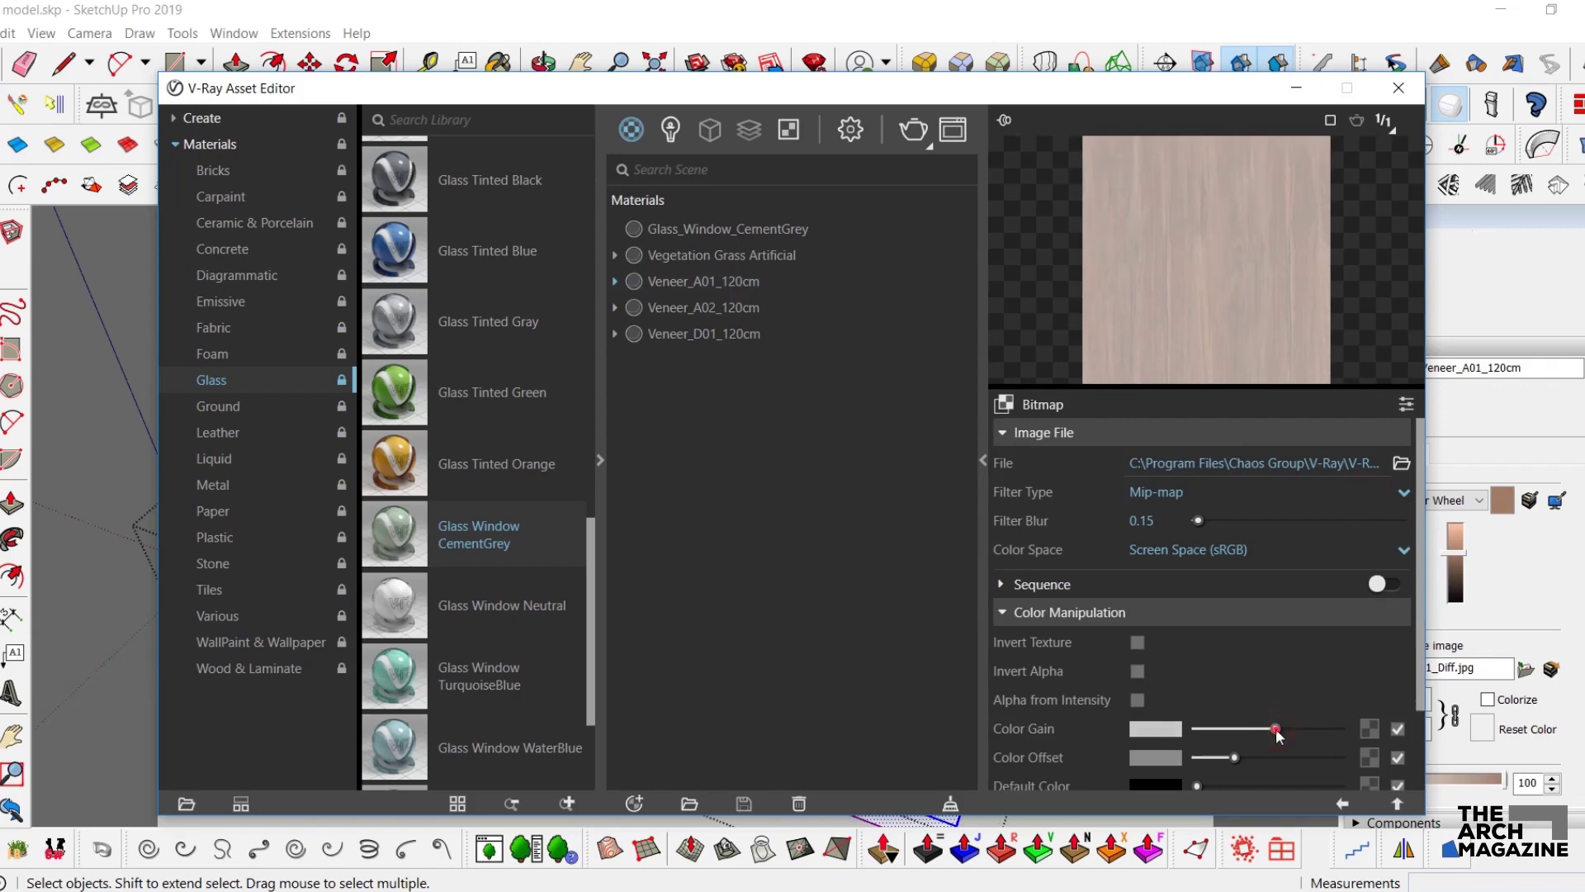
click(743, 336)
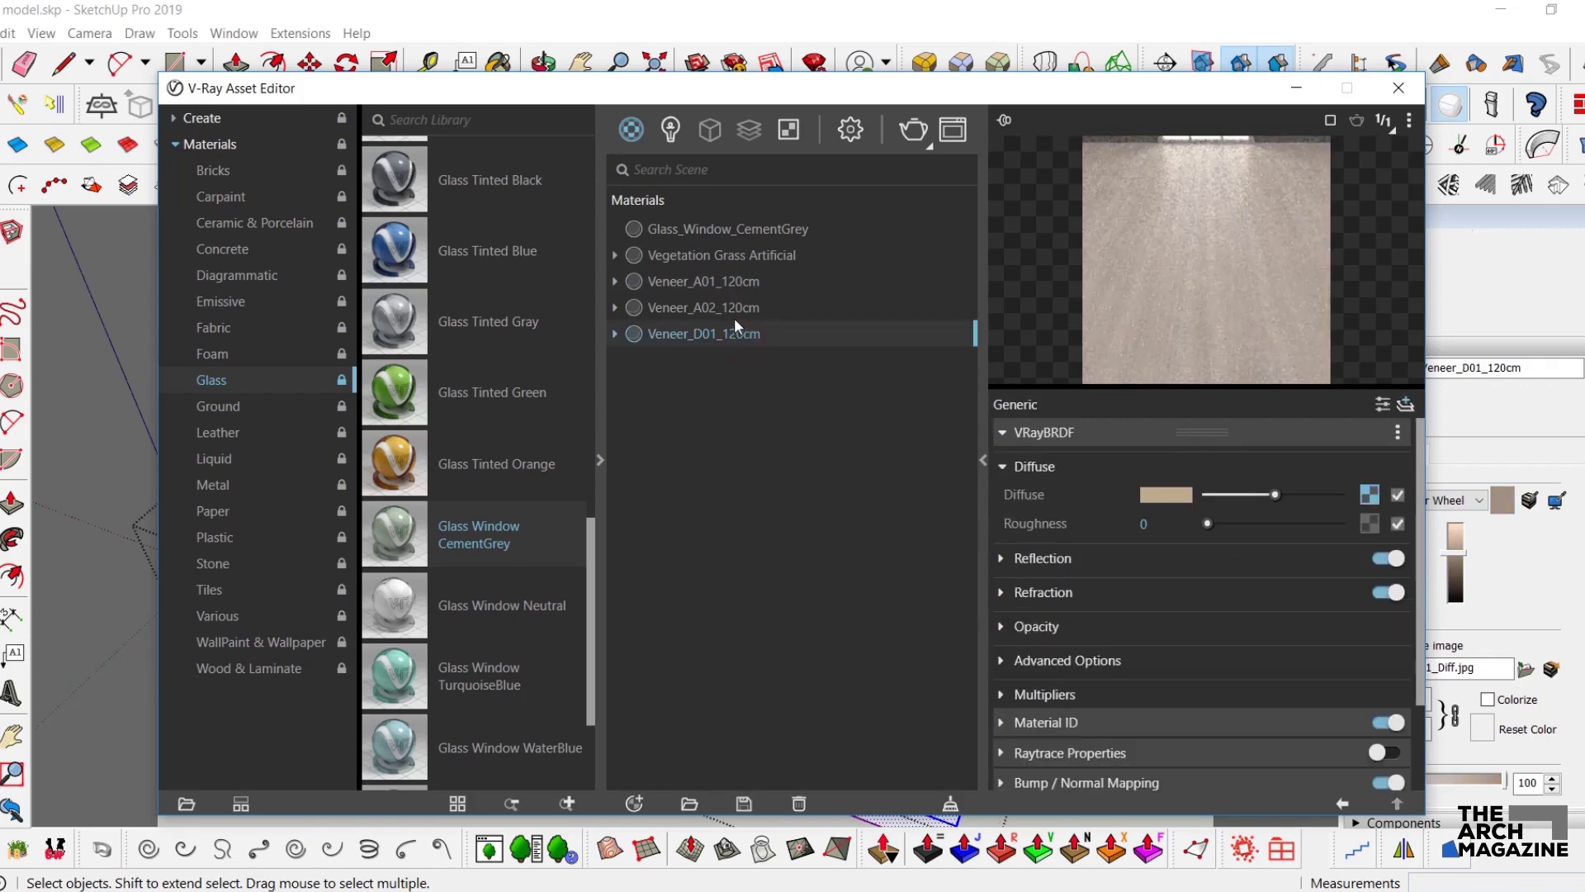
- Paint the selected site base with the Veneer_A02_120cm material and finish editing it
click(751, 309)
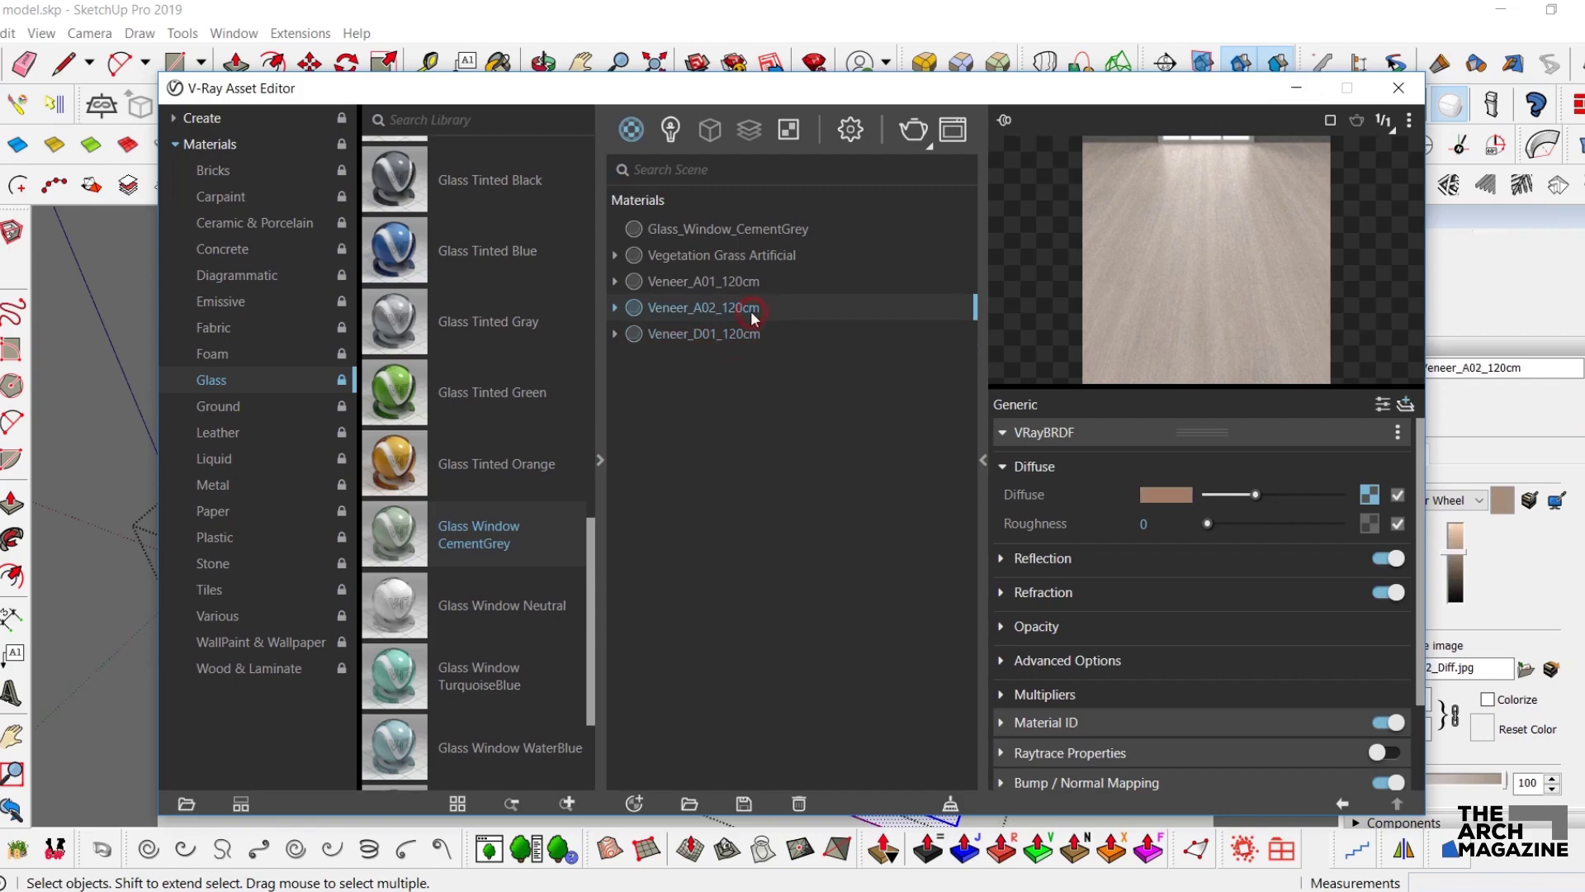
click(1307, 89)
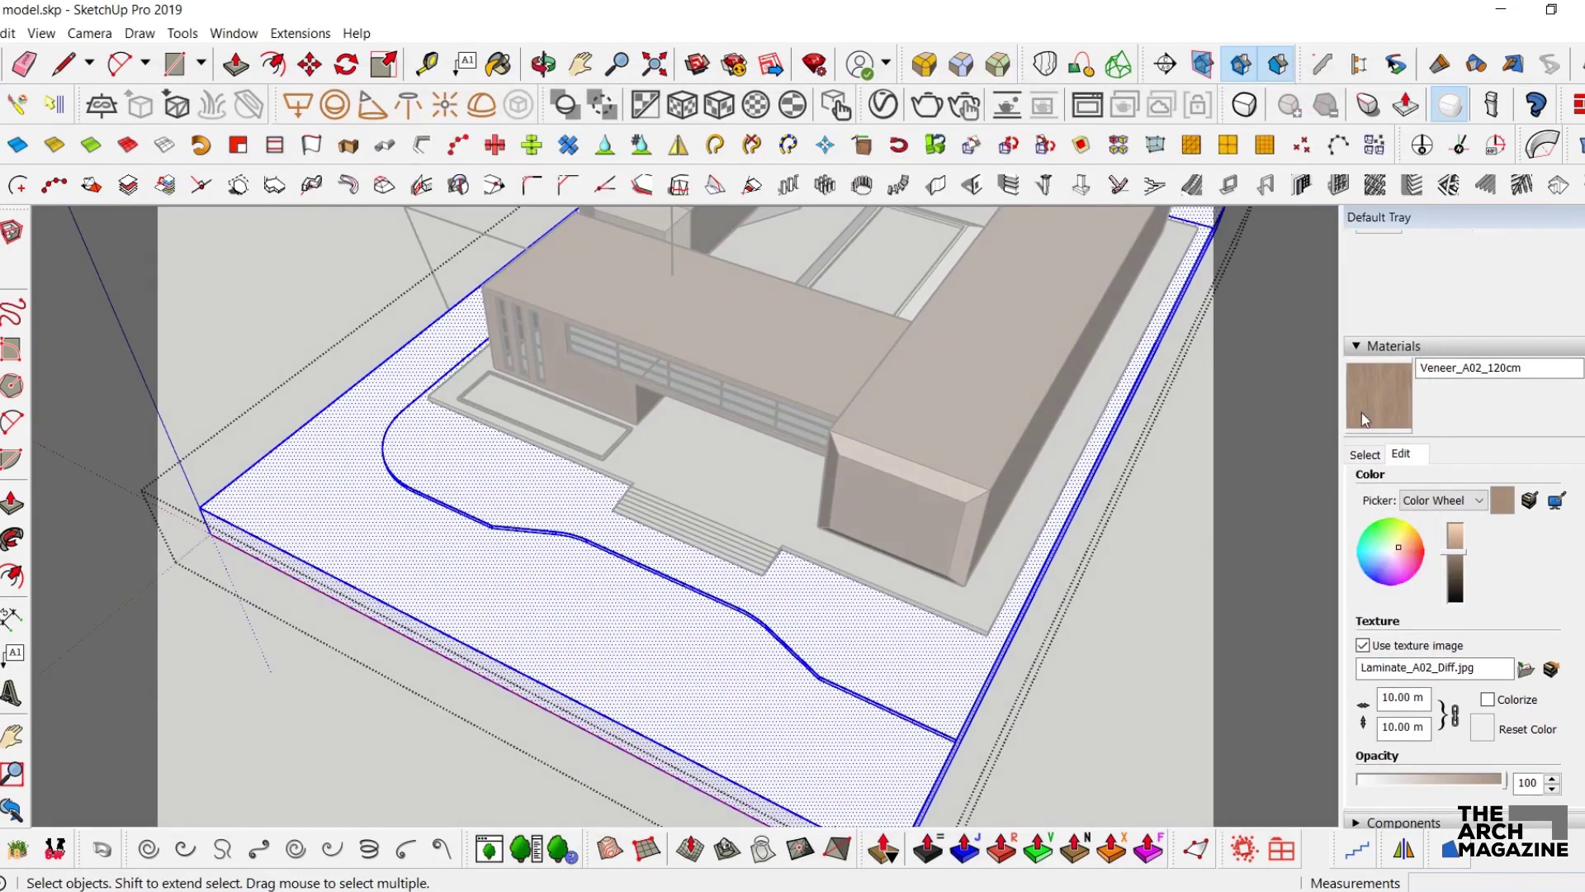
click(799, 628)
key(space)
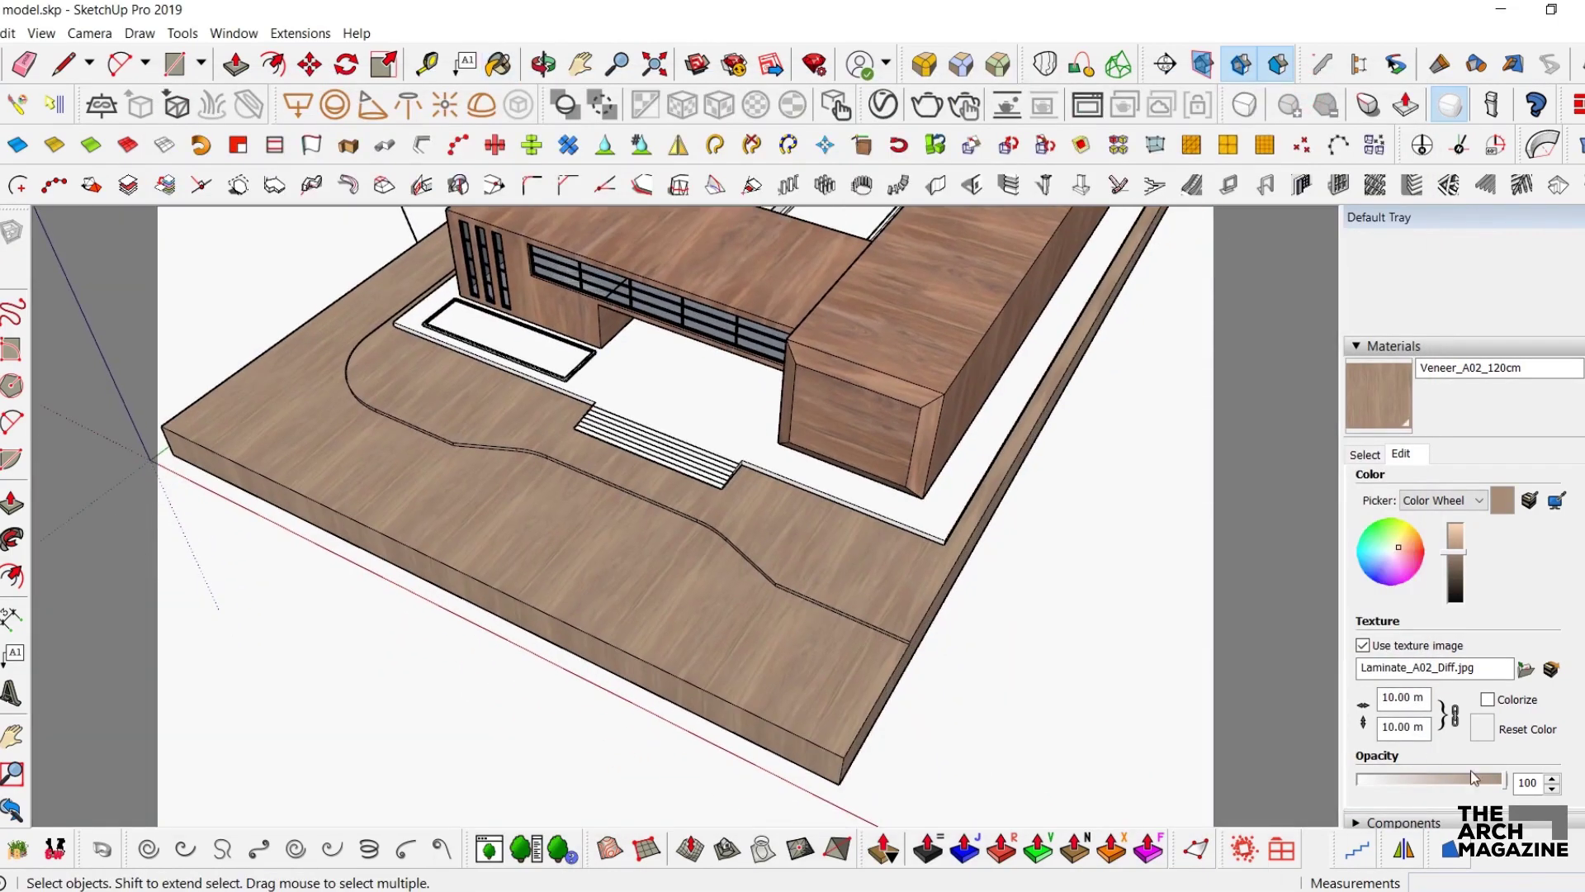
- Set the Veneer_A02_120cm texture size to 20 m wide by 10 m high with the proportions unlinked
text(20)
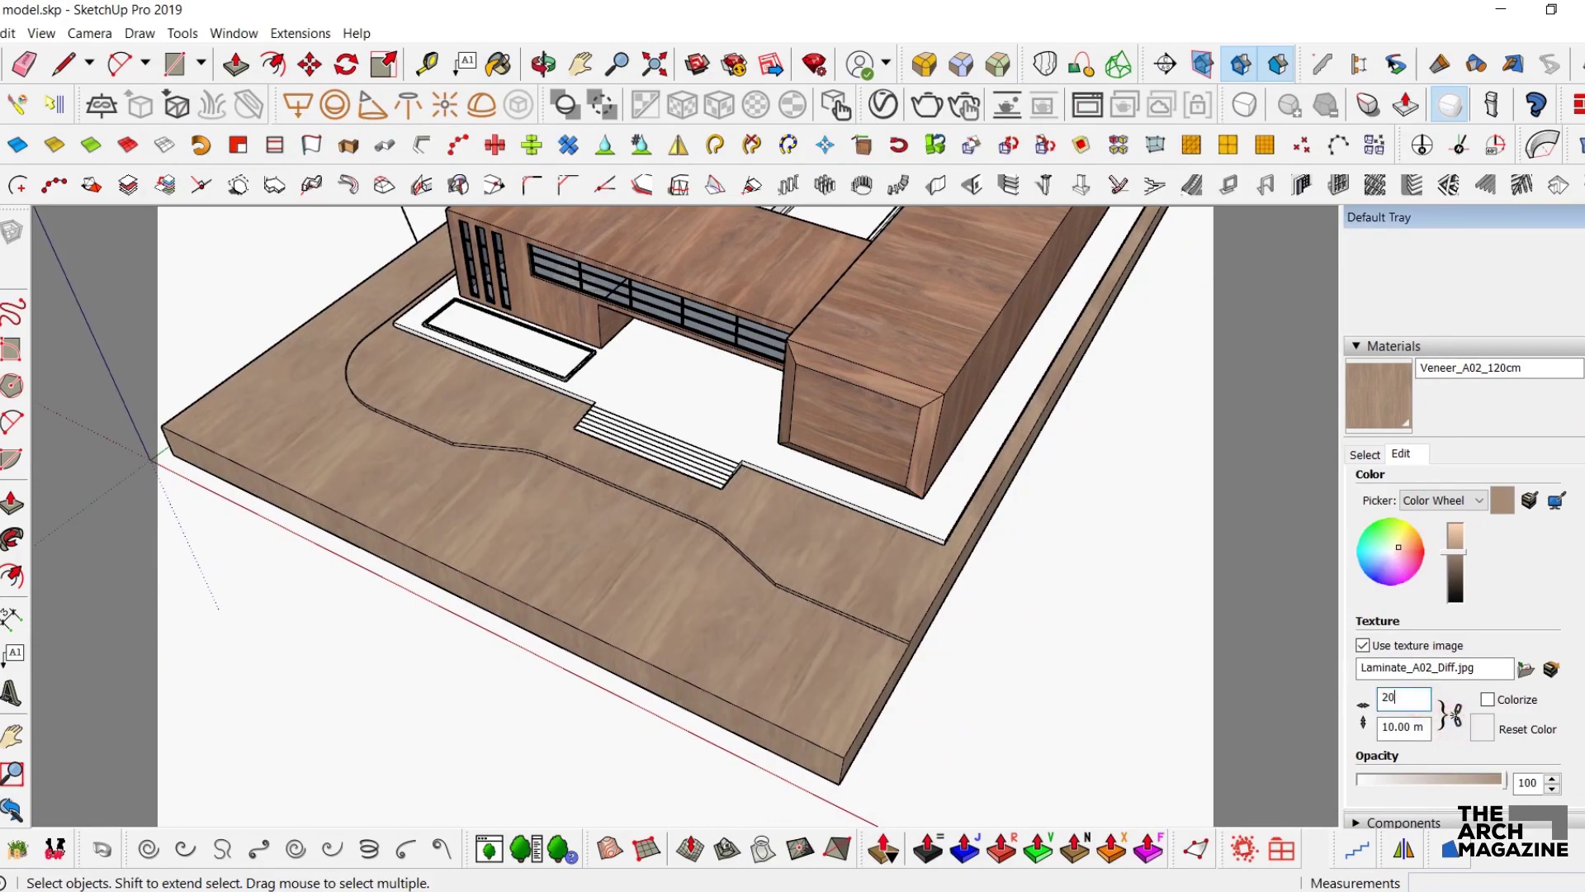
middle_drag(797, 603, 771, 531)
scroll(779, 450, down, 2)
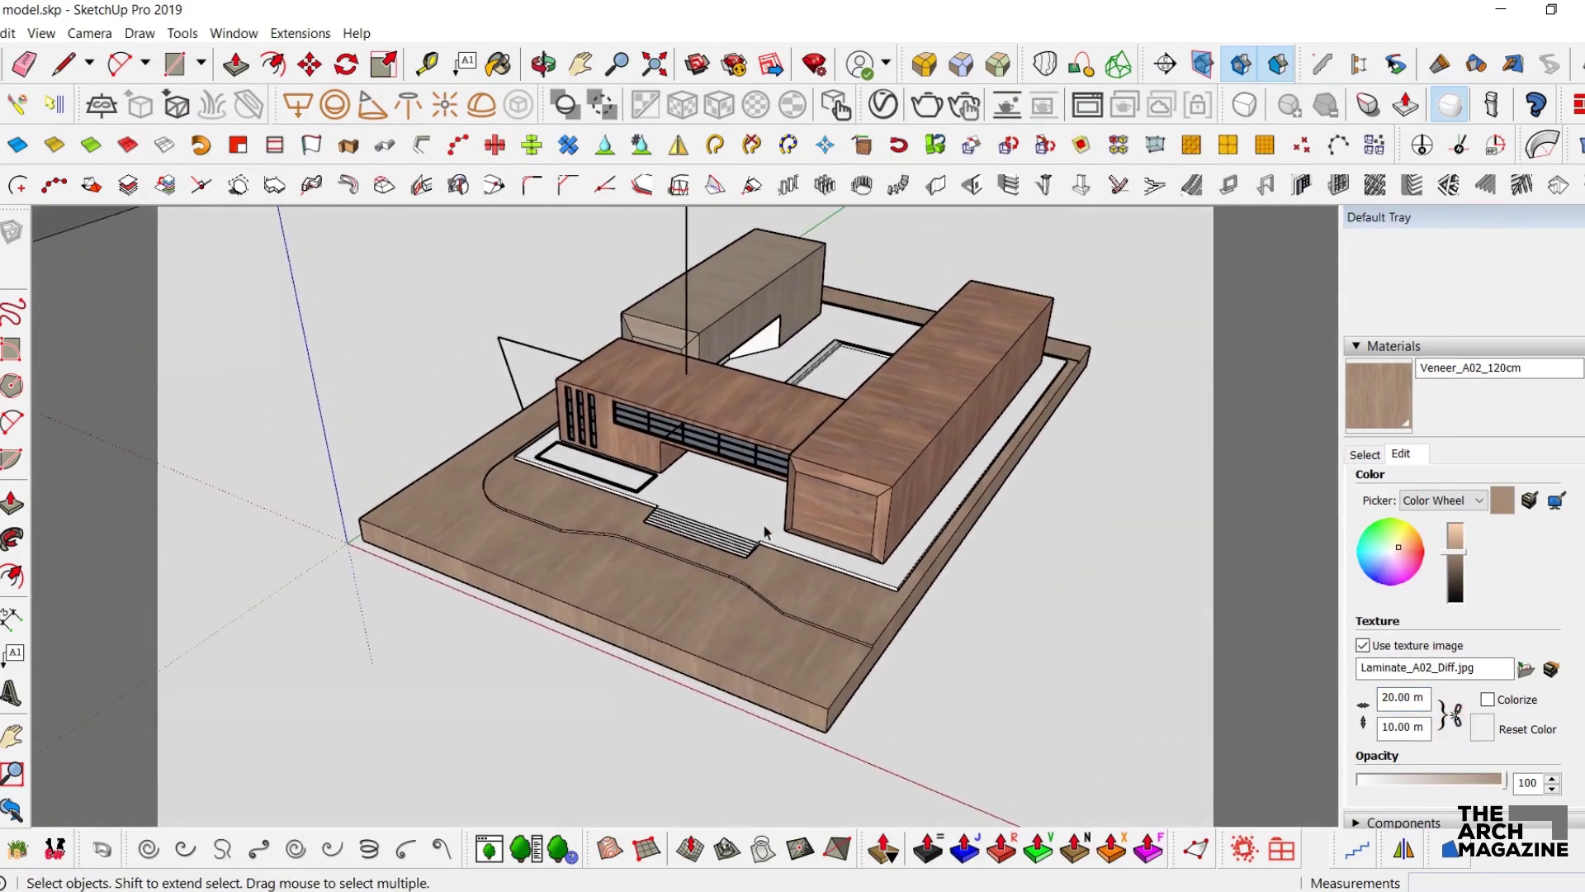
- Paint the raised platform and its front steps with the Veneer_A02_120cm material
scroll(772, 531, up, 2)
click(698, 522)
double_click(698, 524)
key(b)
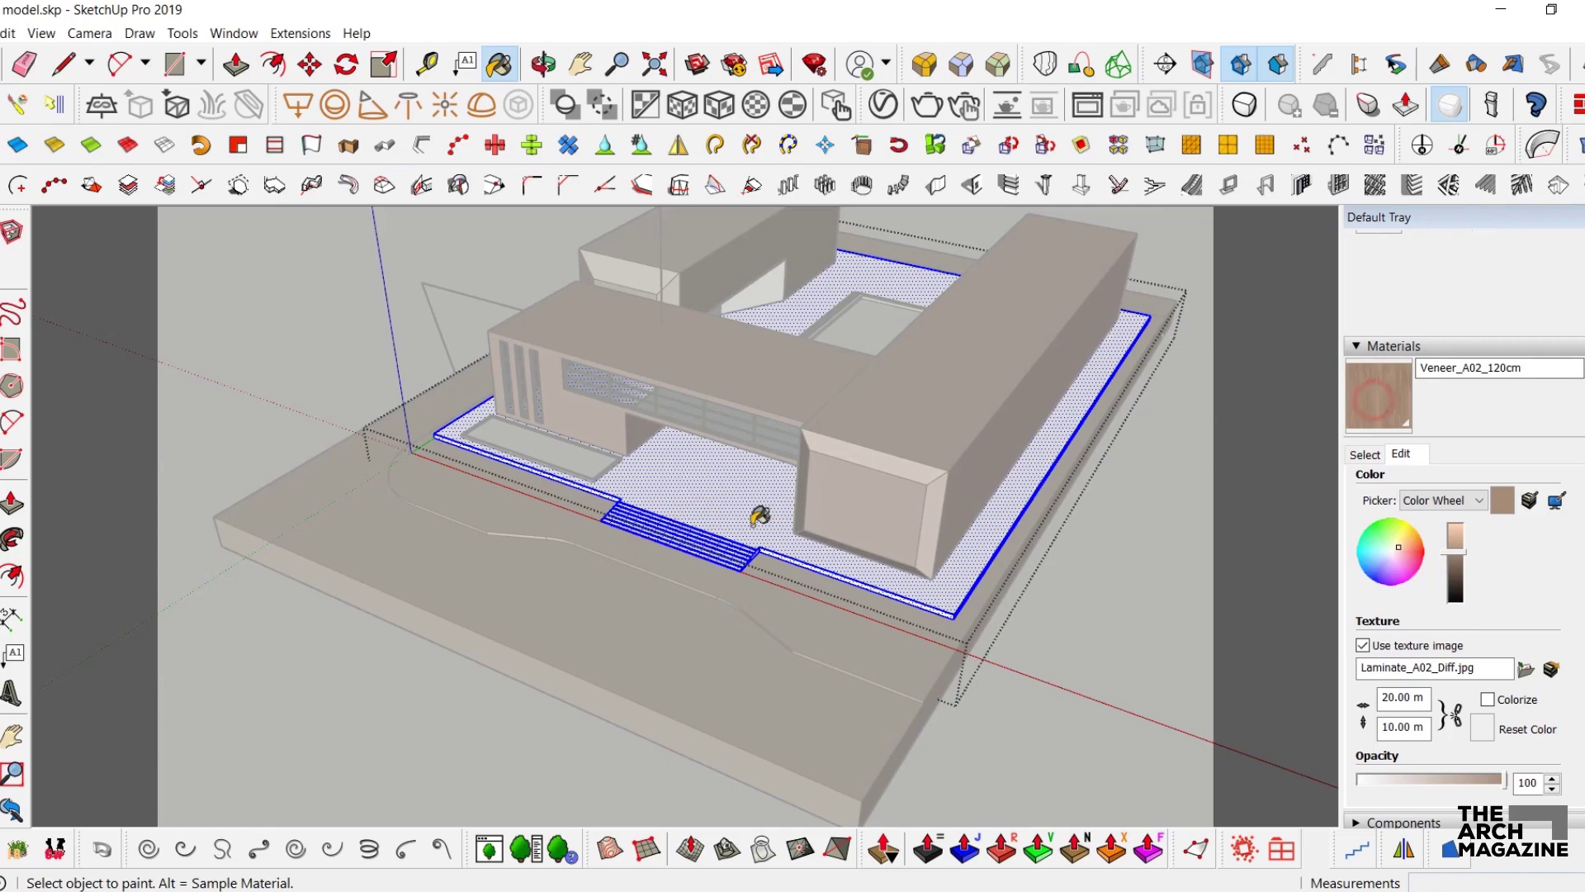
click(751, 520)
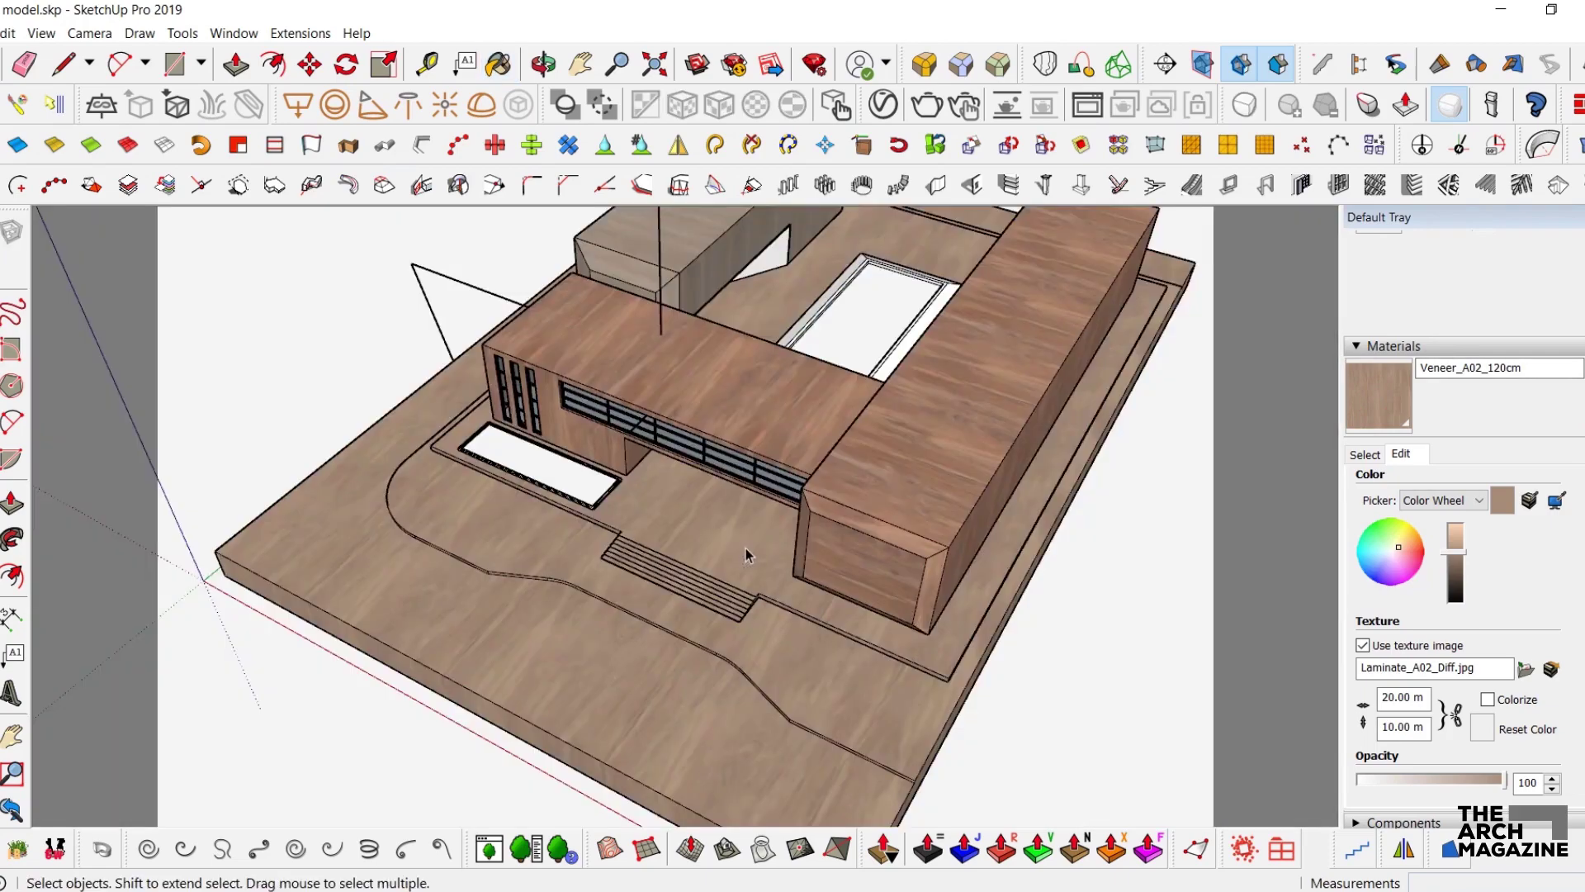
- Paint the rim of the basin in front of the front block with the Veneer_A02_120cm material
mouse_move(743, 555)
middle_down()
mouse_move(824, 585)
mouse_move(793, 595)
middle_up()
scroll(647, 642, up, 8)
double_click(644, 637)
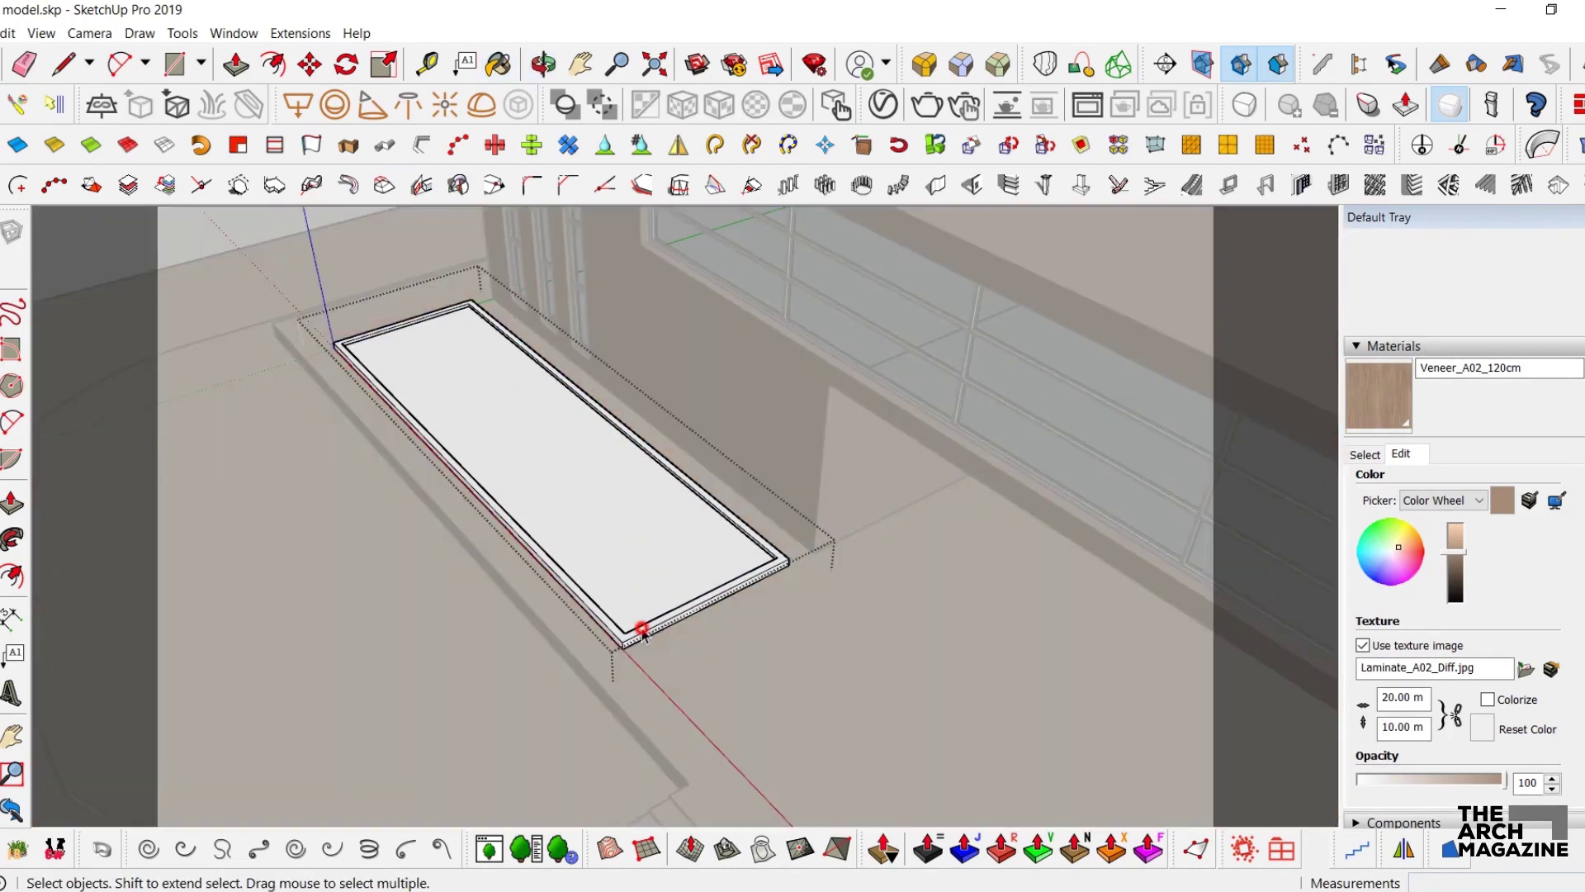
click(639, 631)
key(b)
click(719, 594)
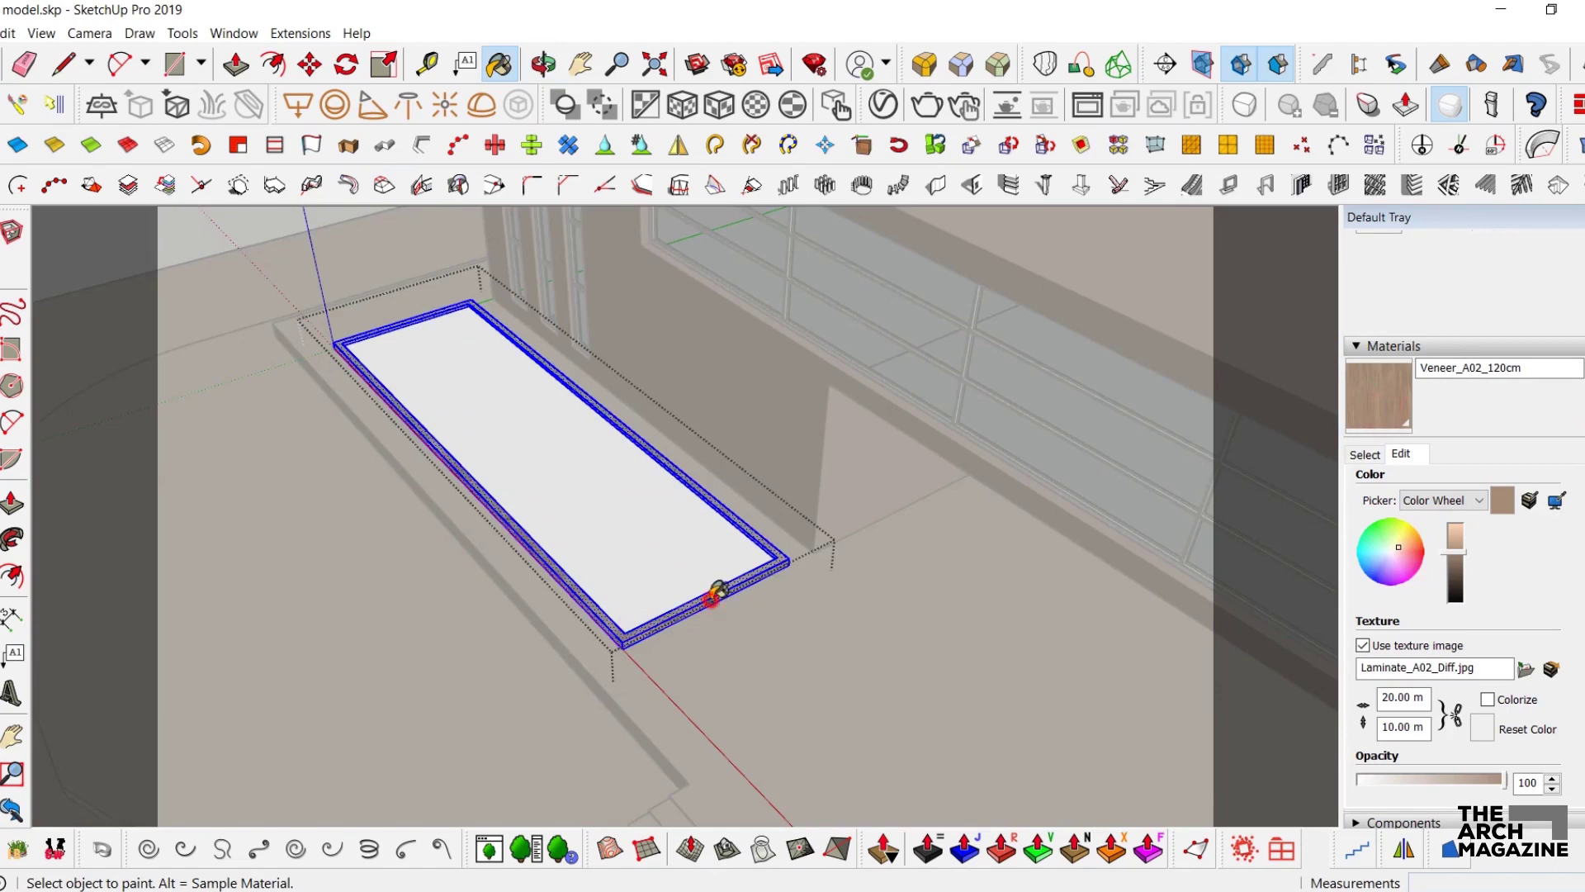
key(space)
- Fill the front basin's inner surface with Vegetation Grass Artificial and set that texture's size to 2 m by 2 m
click(667, 551)
key(Escape)
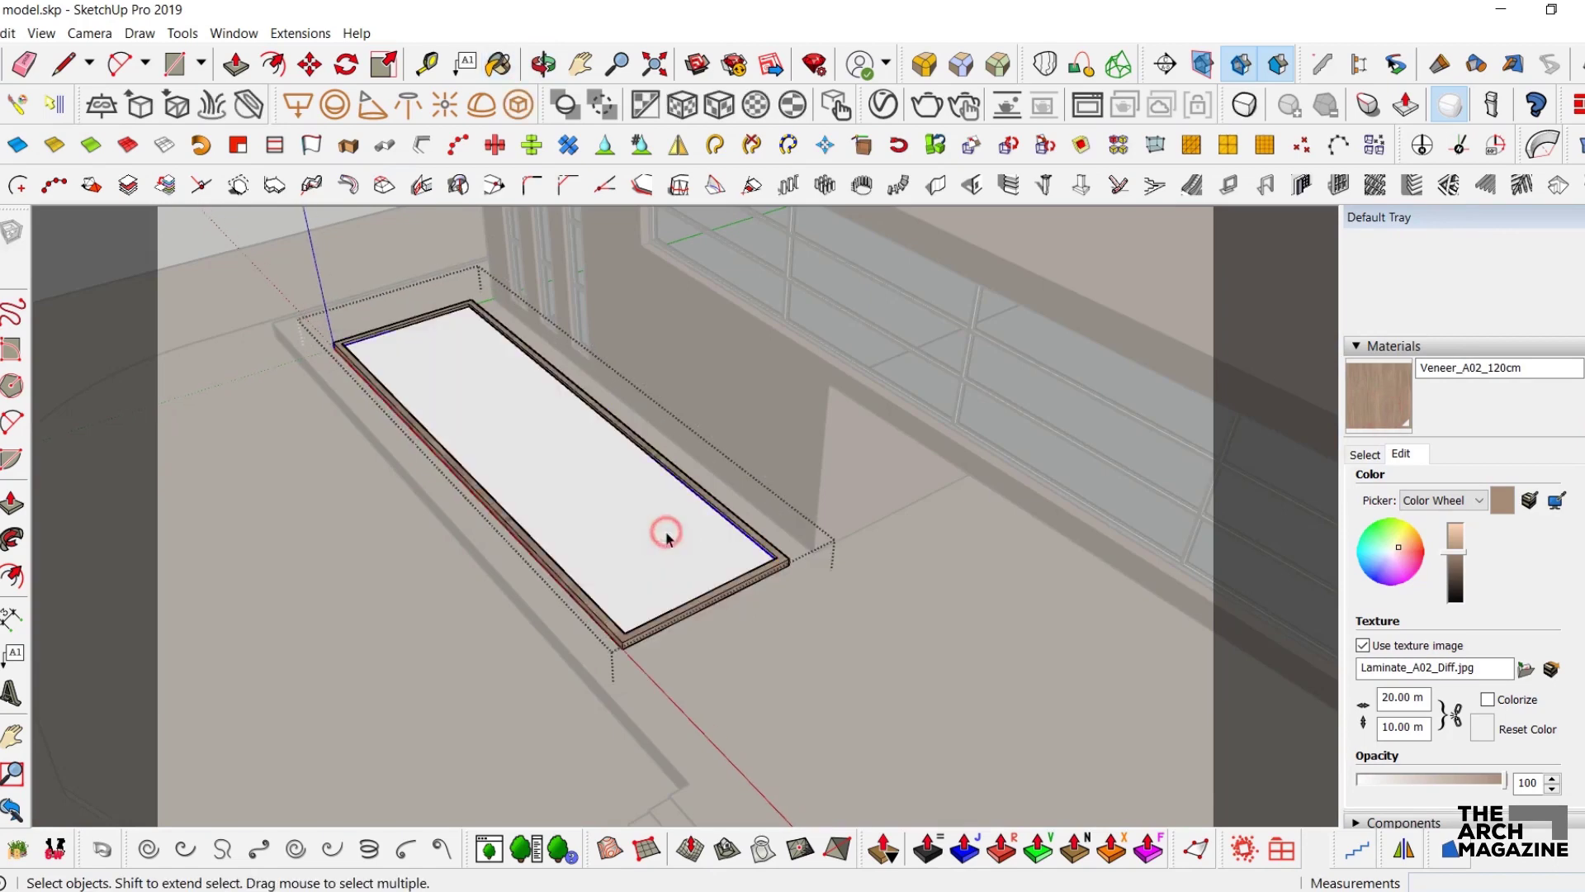
click(1365, 454)
click(1544, 611)
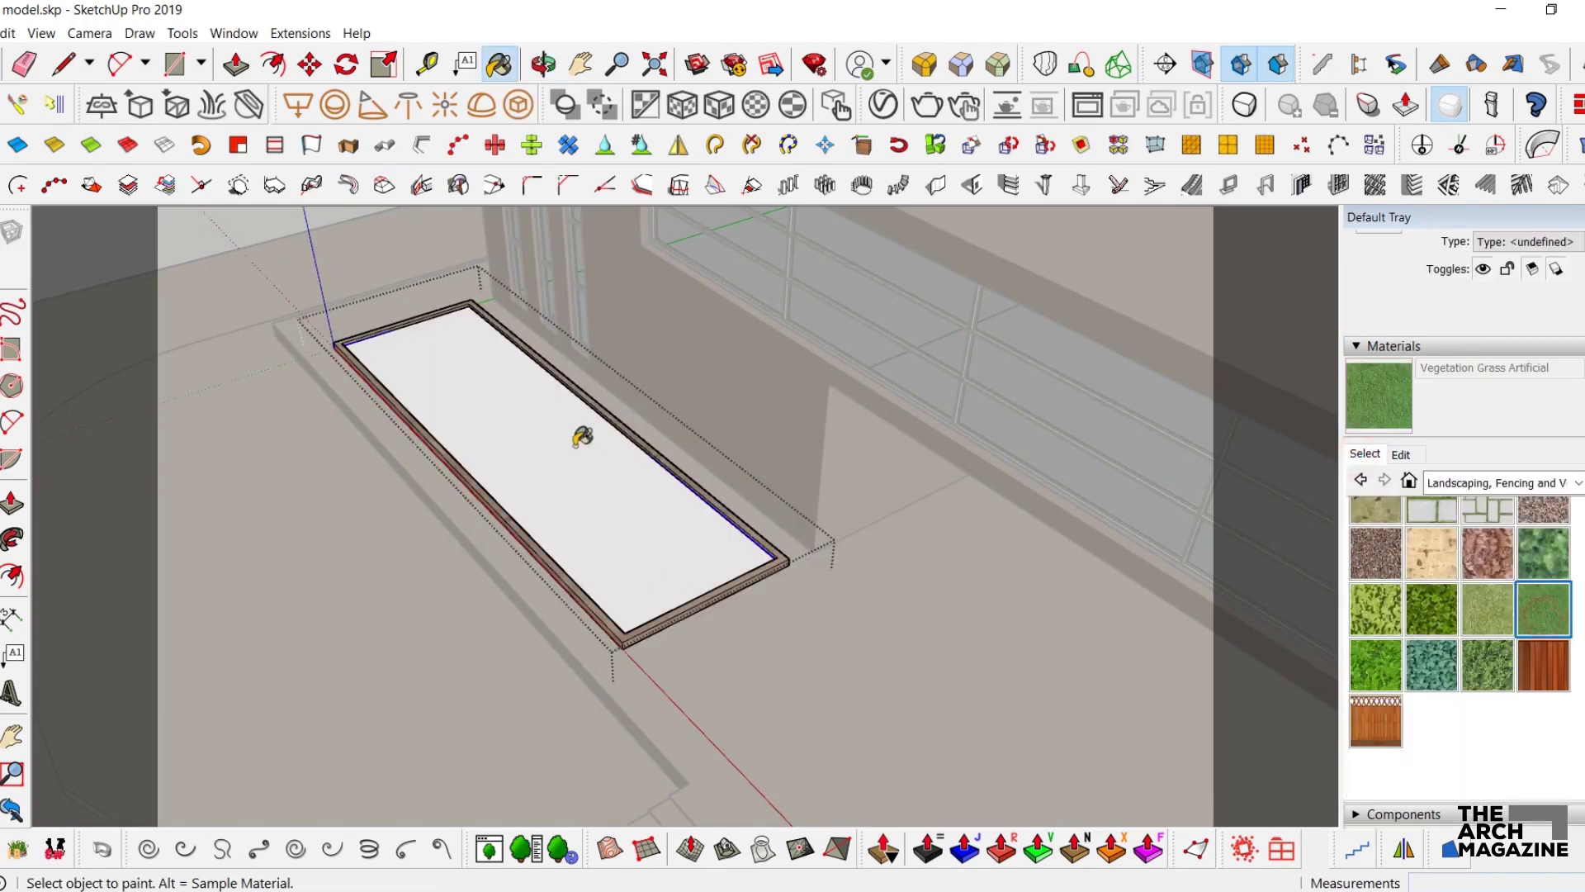
click(574, 450)
click(1404, 454)
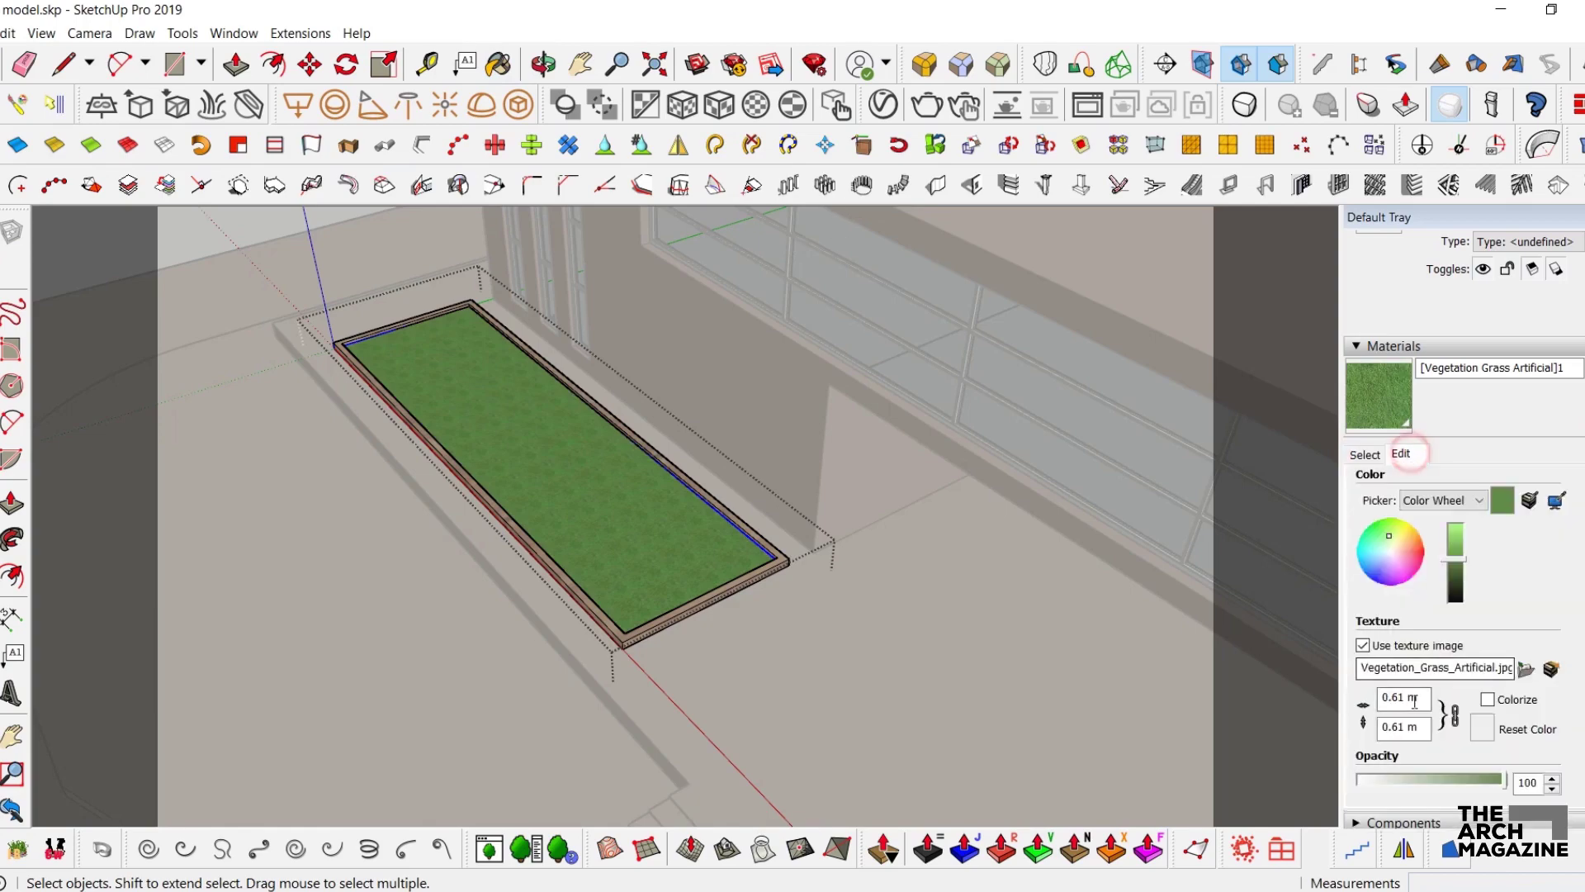
click(1418, 703)
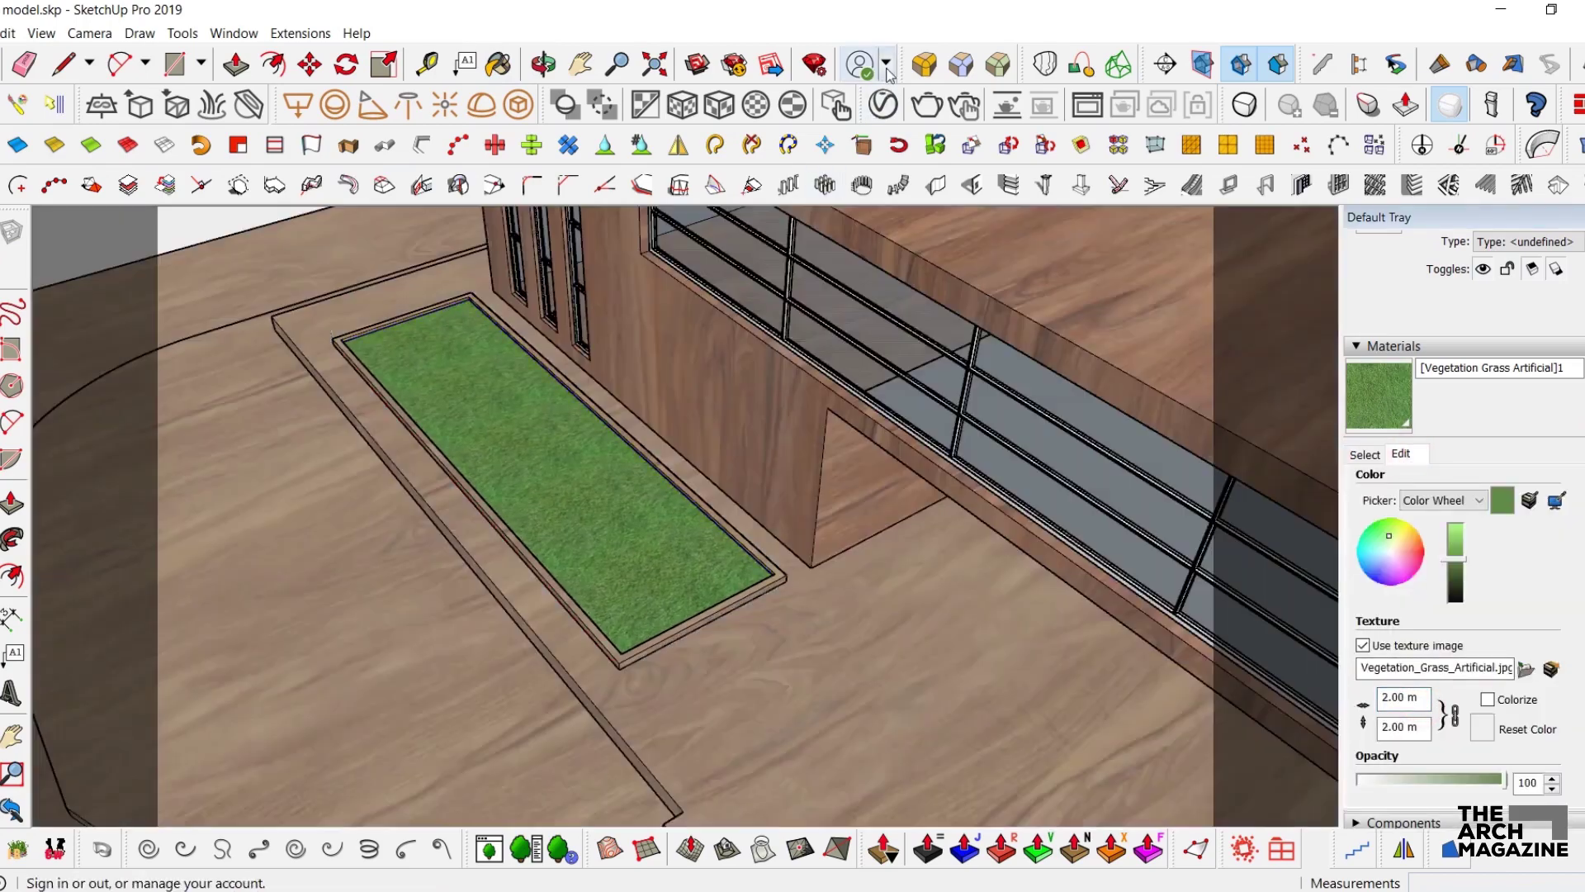
- Darken the Color Gain of the diffuse bitmap in the V-Ray material [Vegetation Grass Artificial]1
click(1045, 64)
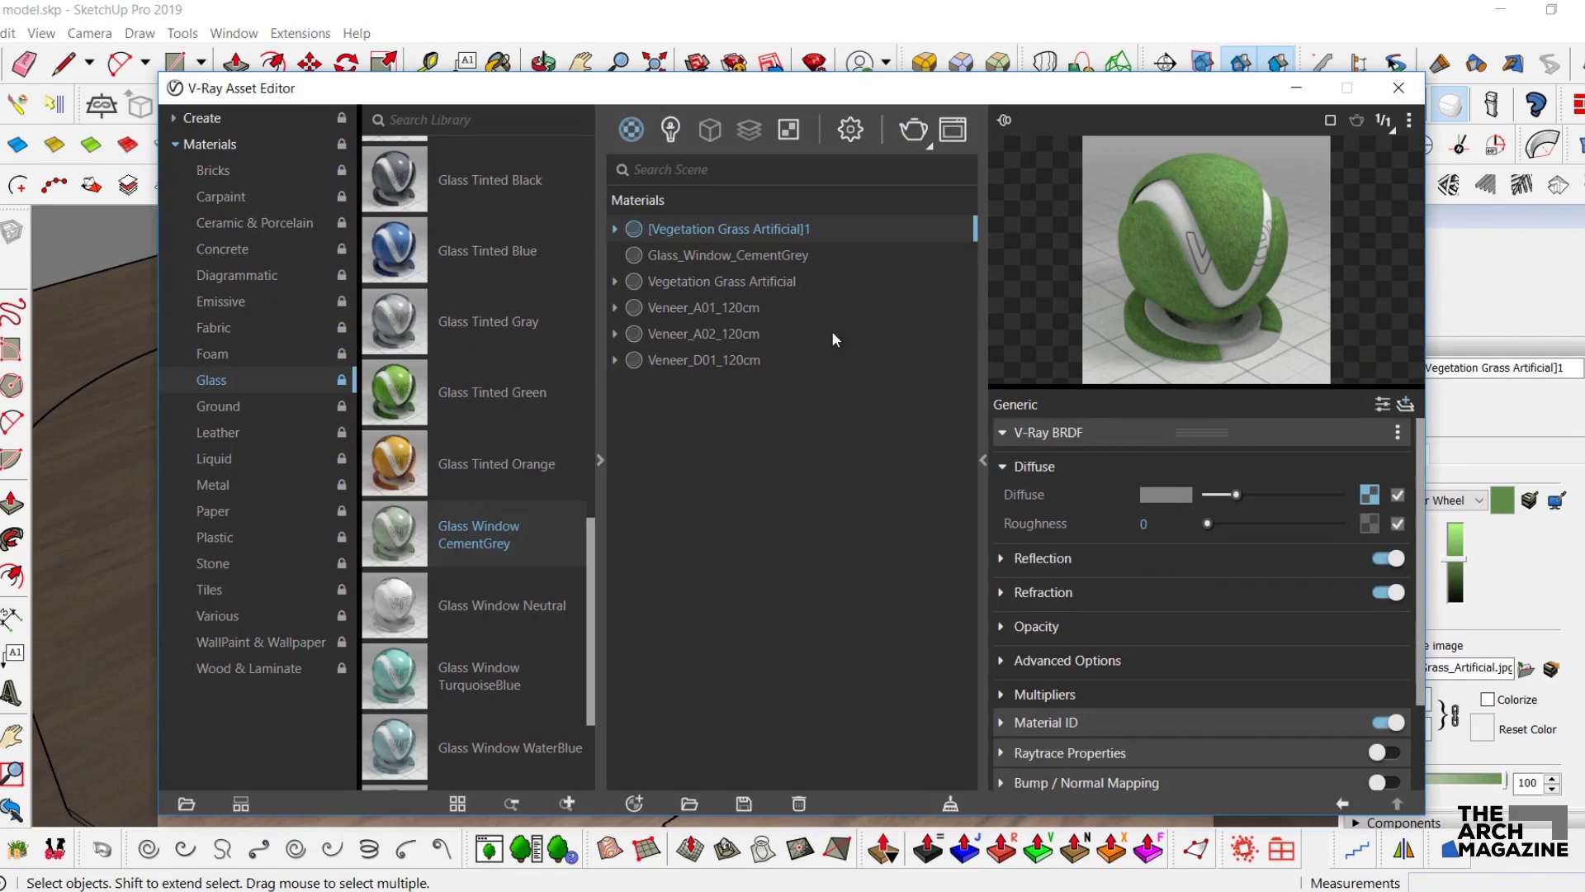
click(1369, 495)
click(1139, 615)
drag(1341, 728, 1225, 758)
click(1256, 731)
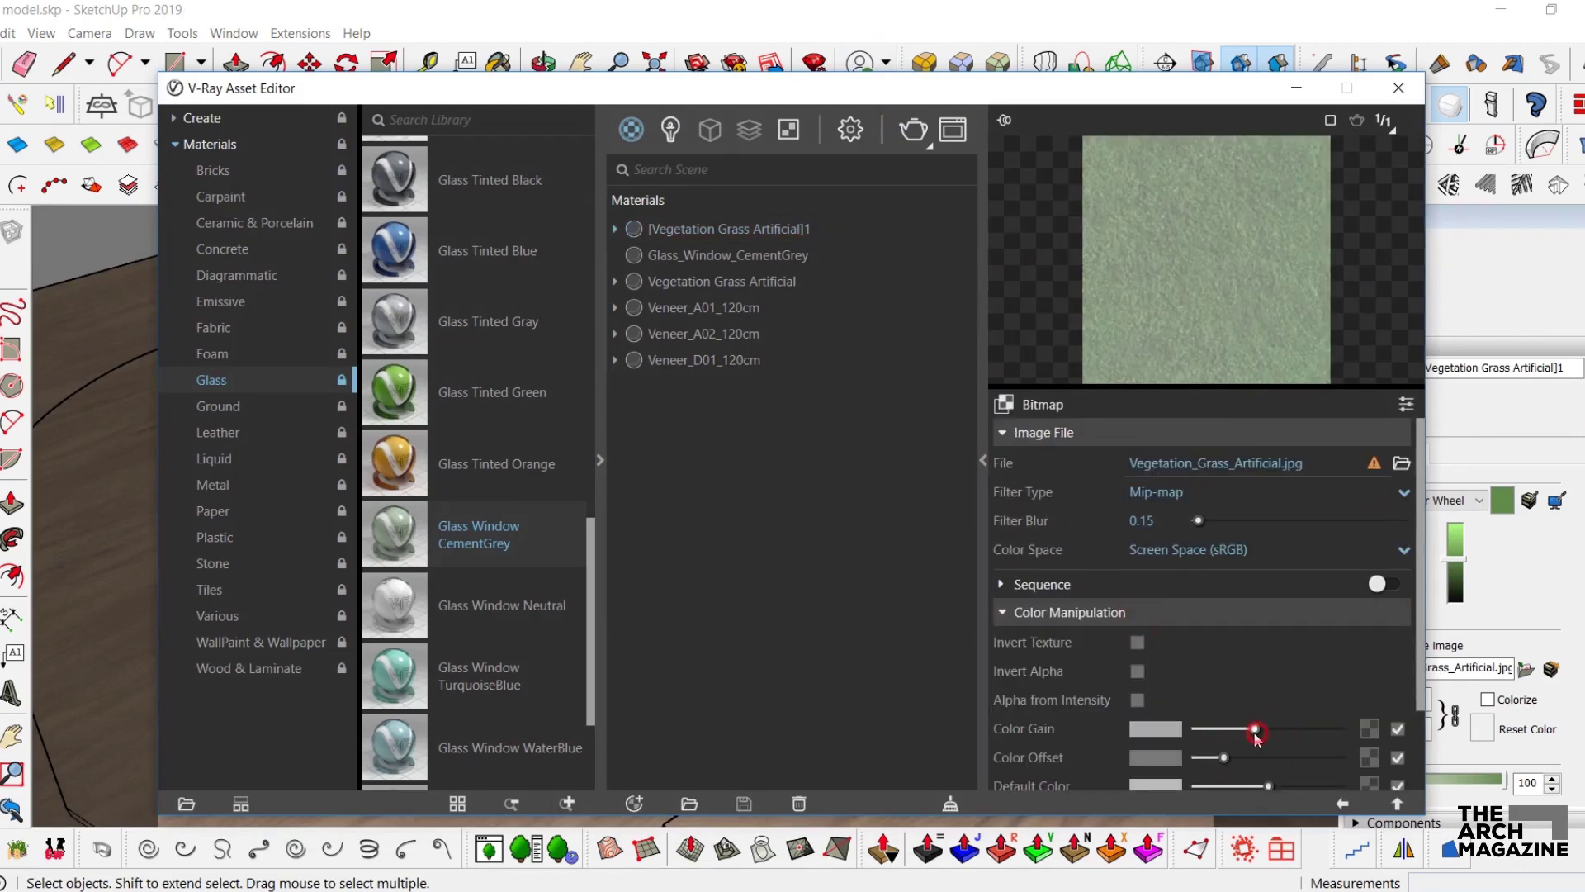
click(1342, 803)
click(1296, 88)
- Fill the inner surface of the courtyard basin with the [Vegetation Grass Artificial]1 material
scroll(880, 423, down, 3)
mouse_move(815, 442)
middle_down()
mouse_move(707, 400)
mouse_move(829, 425)
mouse_move(783, 536)
middle_up()
shift+middle_drag(1050, 377, 800, 551)
scroll(807, 578, up, 3)
click(811, 578)
triple_click(812, 581)
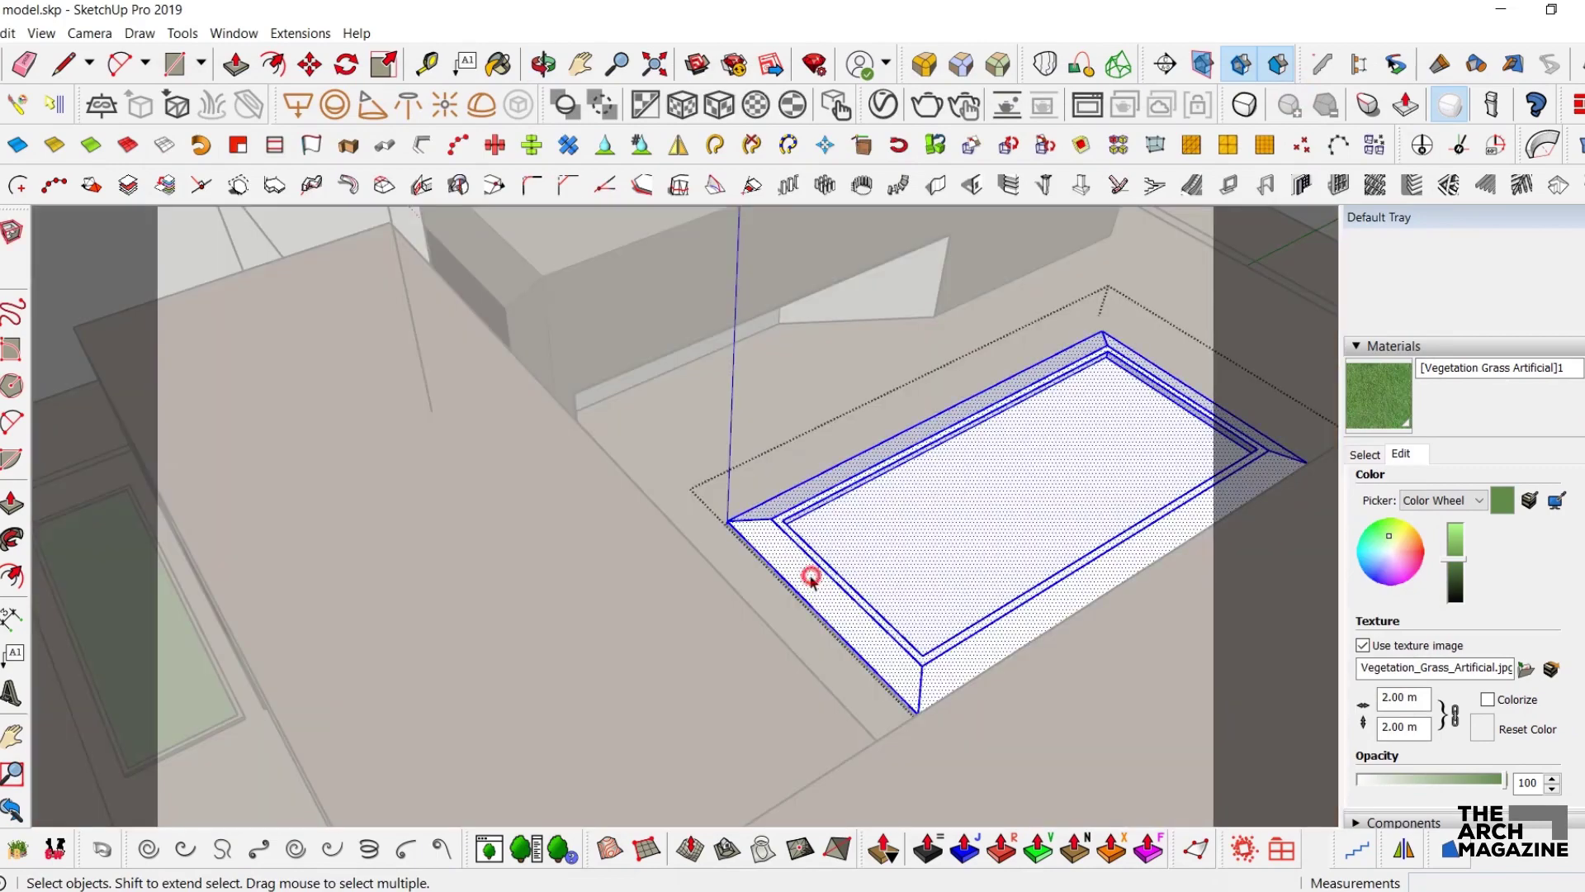
right_click(929, 501)
click(997, 358)
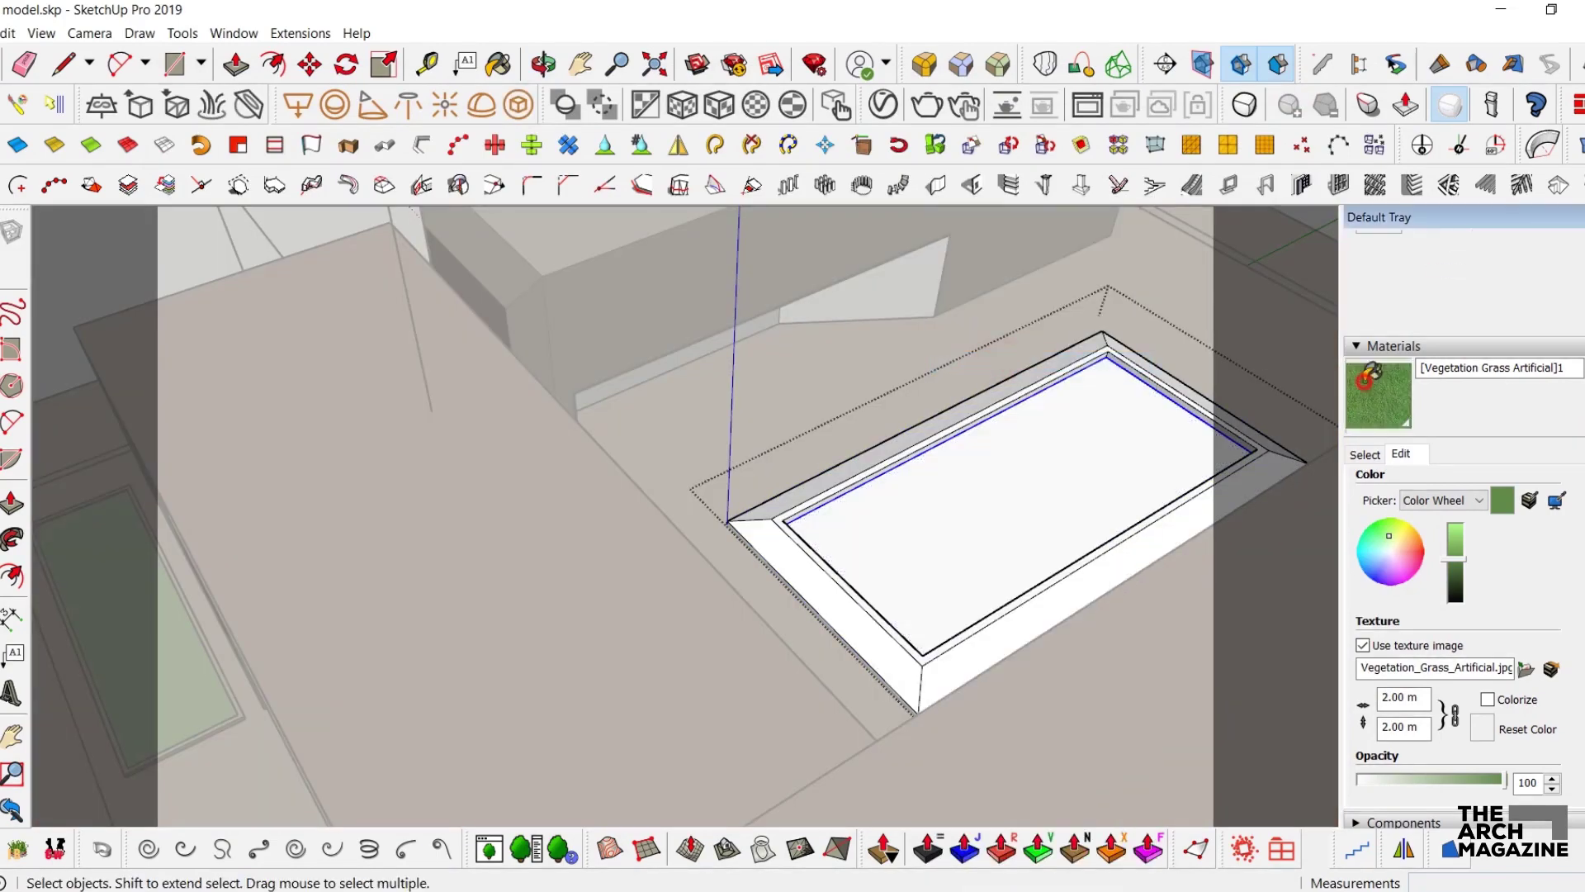
click(1367, 390)
click(976, 532)
- Sample Veneer_D01_120cm from the rear block and paint the courtyard basin's rim and sloped edges with it
triple_click(902, 459)
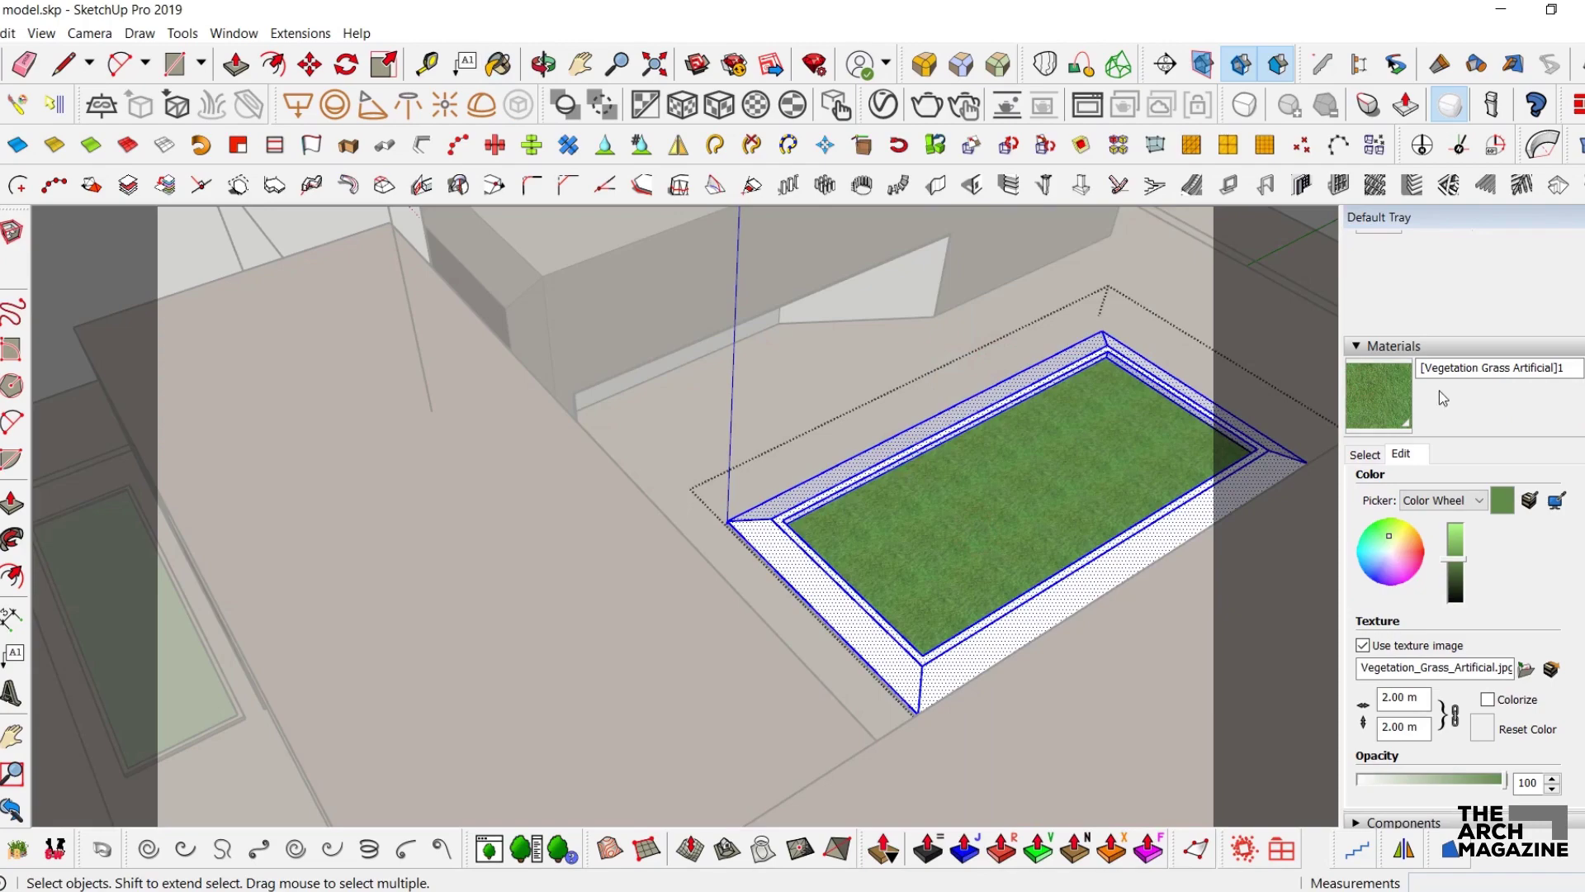
click(1383, 398)
scroll(1131, 421, down, 2)
alt+click(1011, 291)
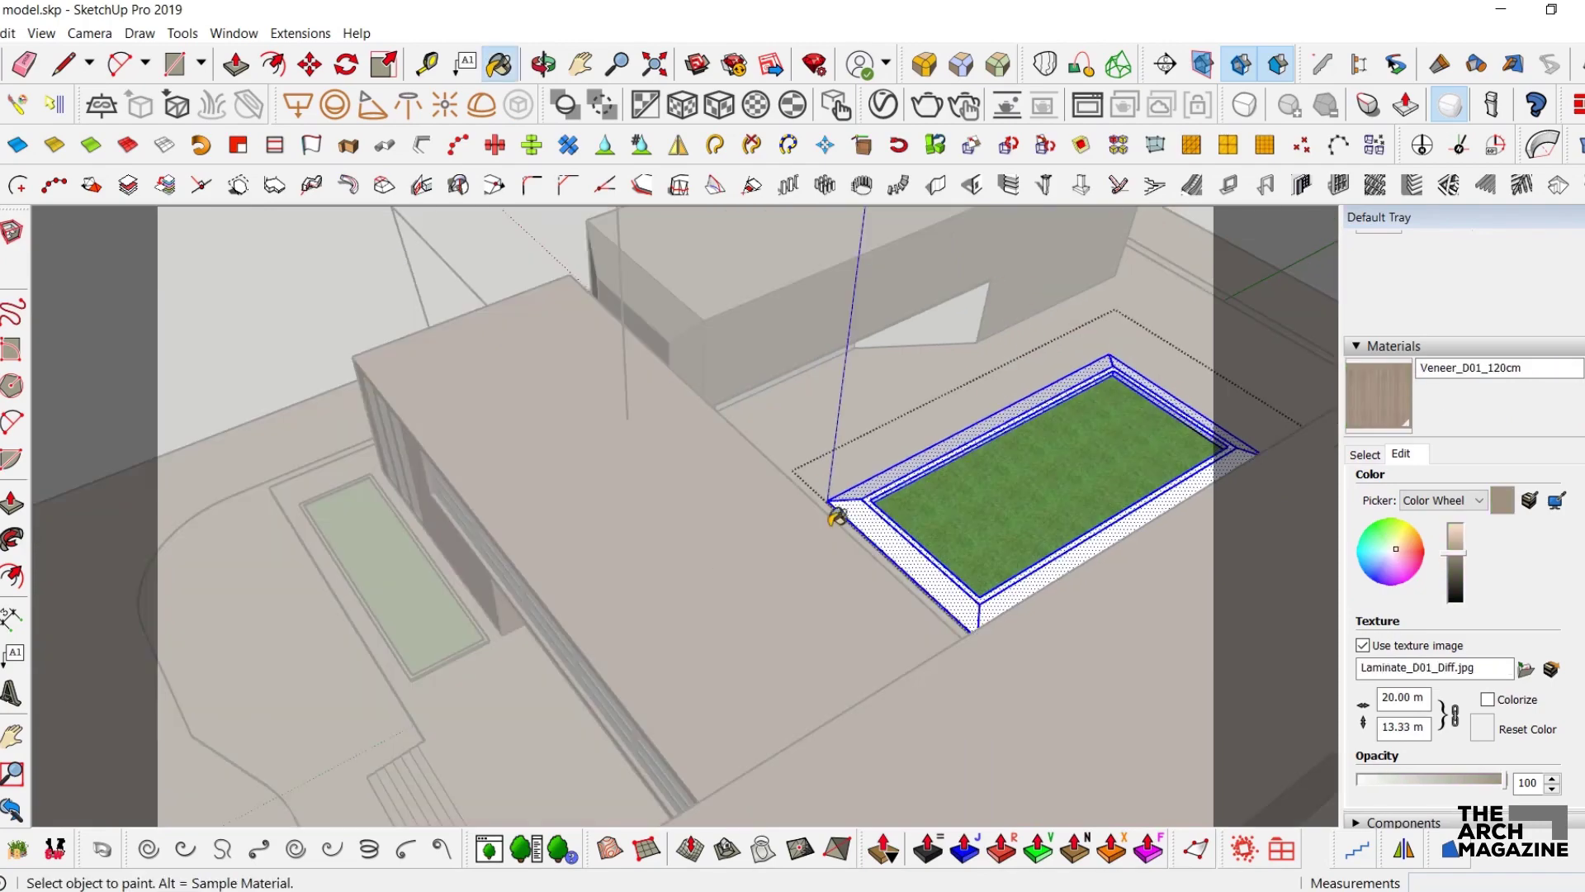
click(954, 445)
key(space)
key(Escape)
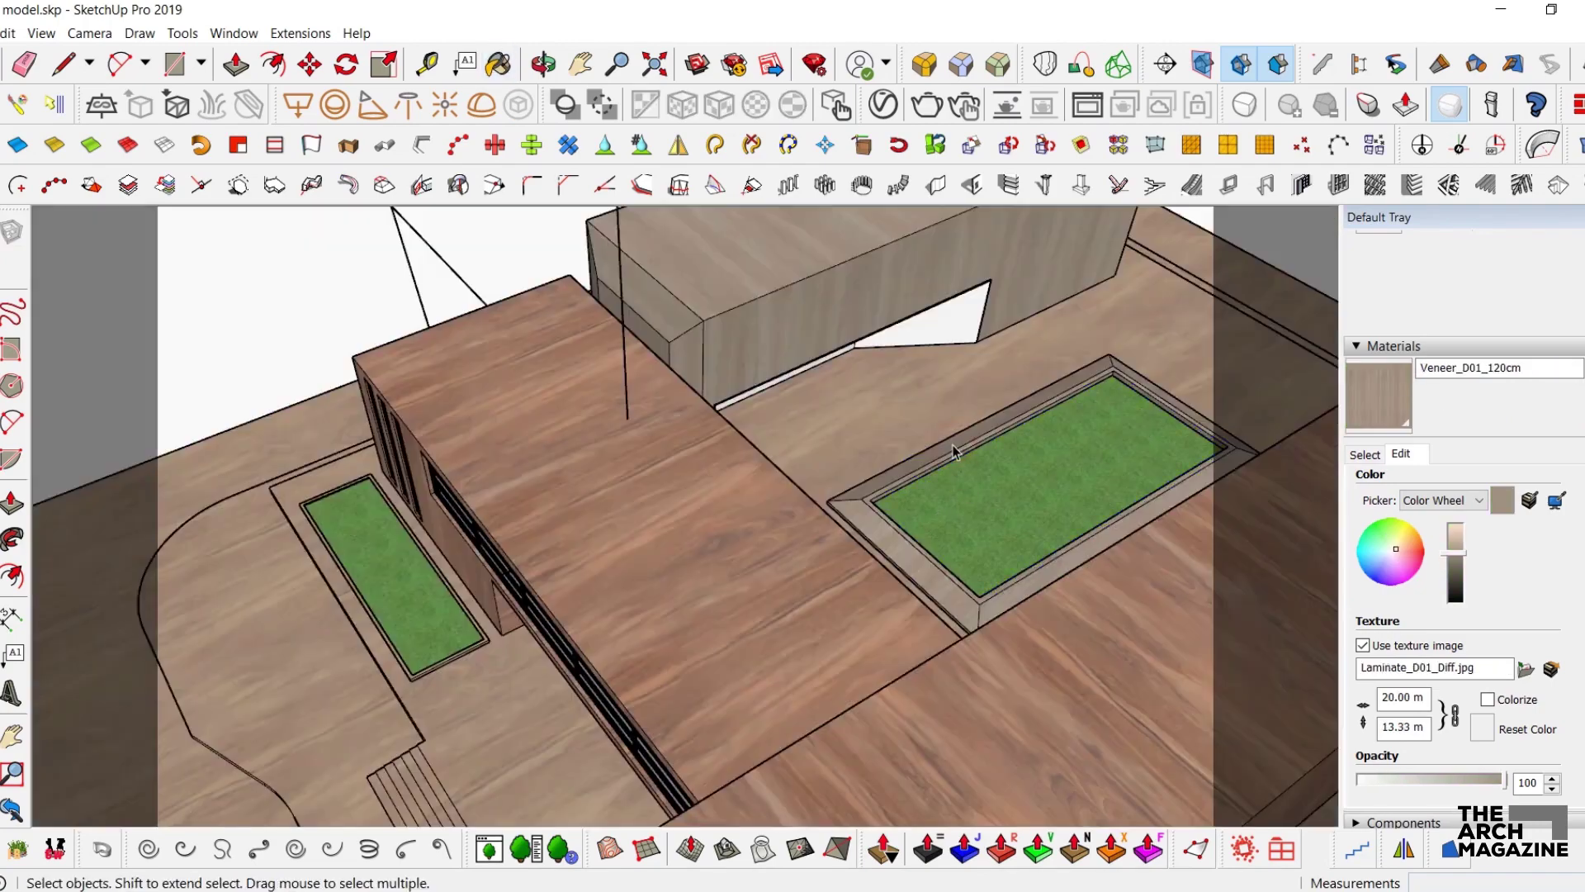
- Sample the Veneer_A01_120cm material from the long side block and inspect its V-Ray reflection settings
scroll(942, 449, down, 3)
mouse_move(942, 450)
middle_down()
mouse_move(938, 463)
mouse_move(884, 438)
middle_up()
scroll(885, 438, down, 2)
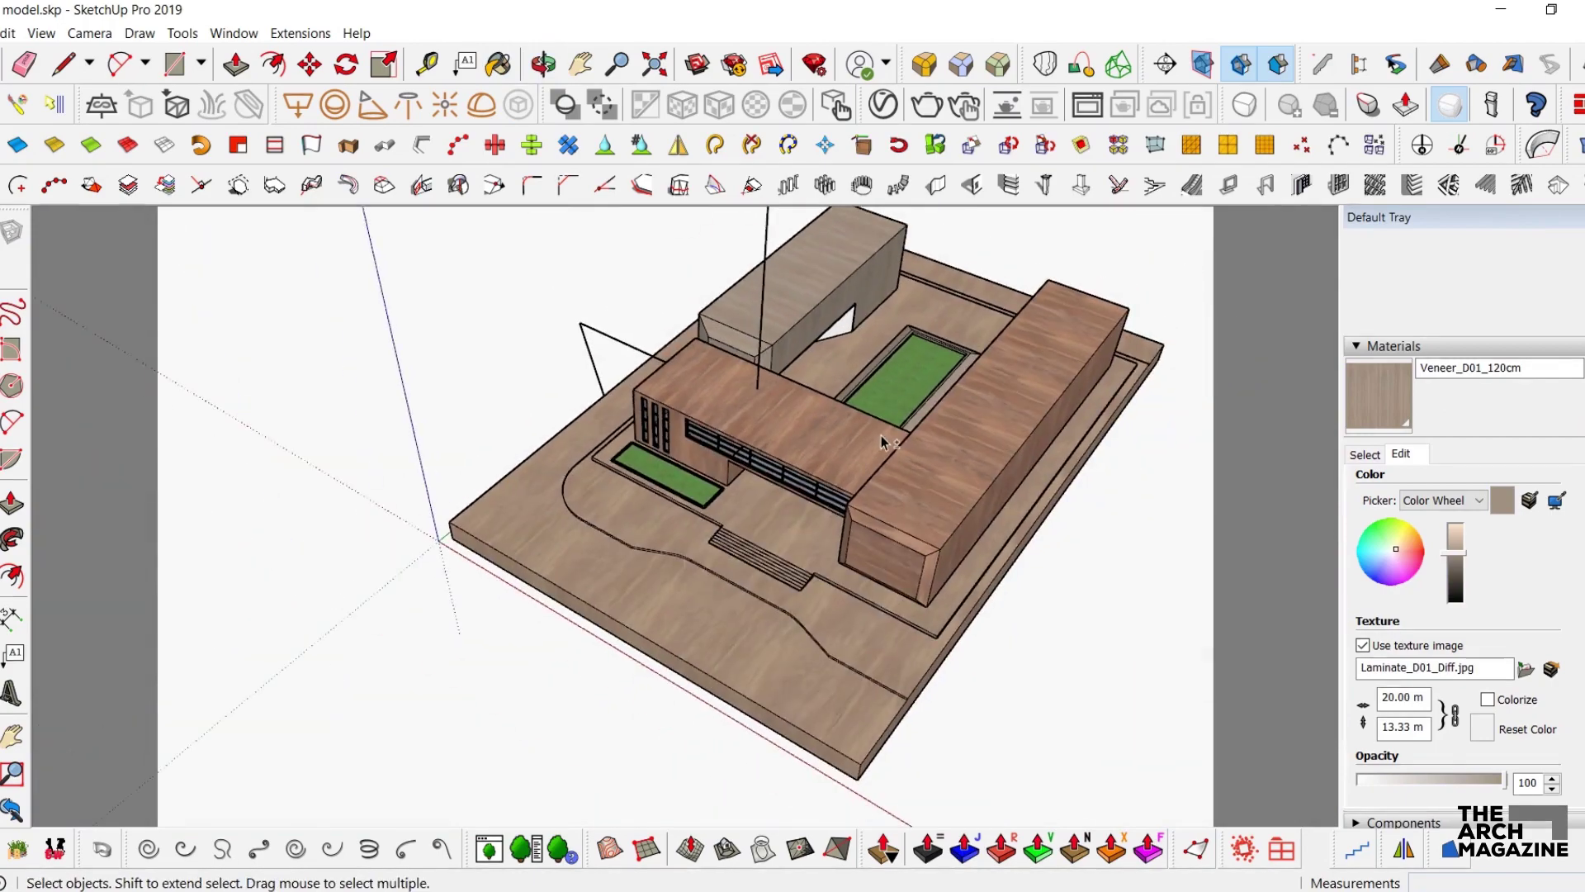
click(1391, 391)
alt+click(914, 448)
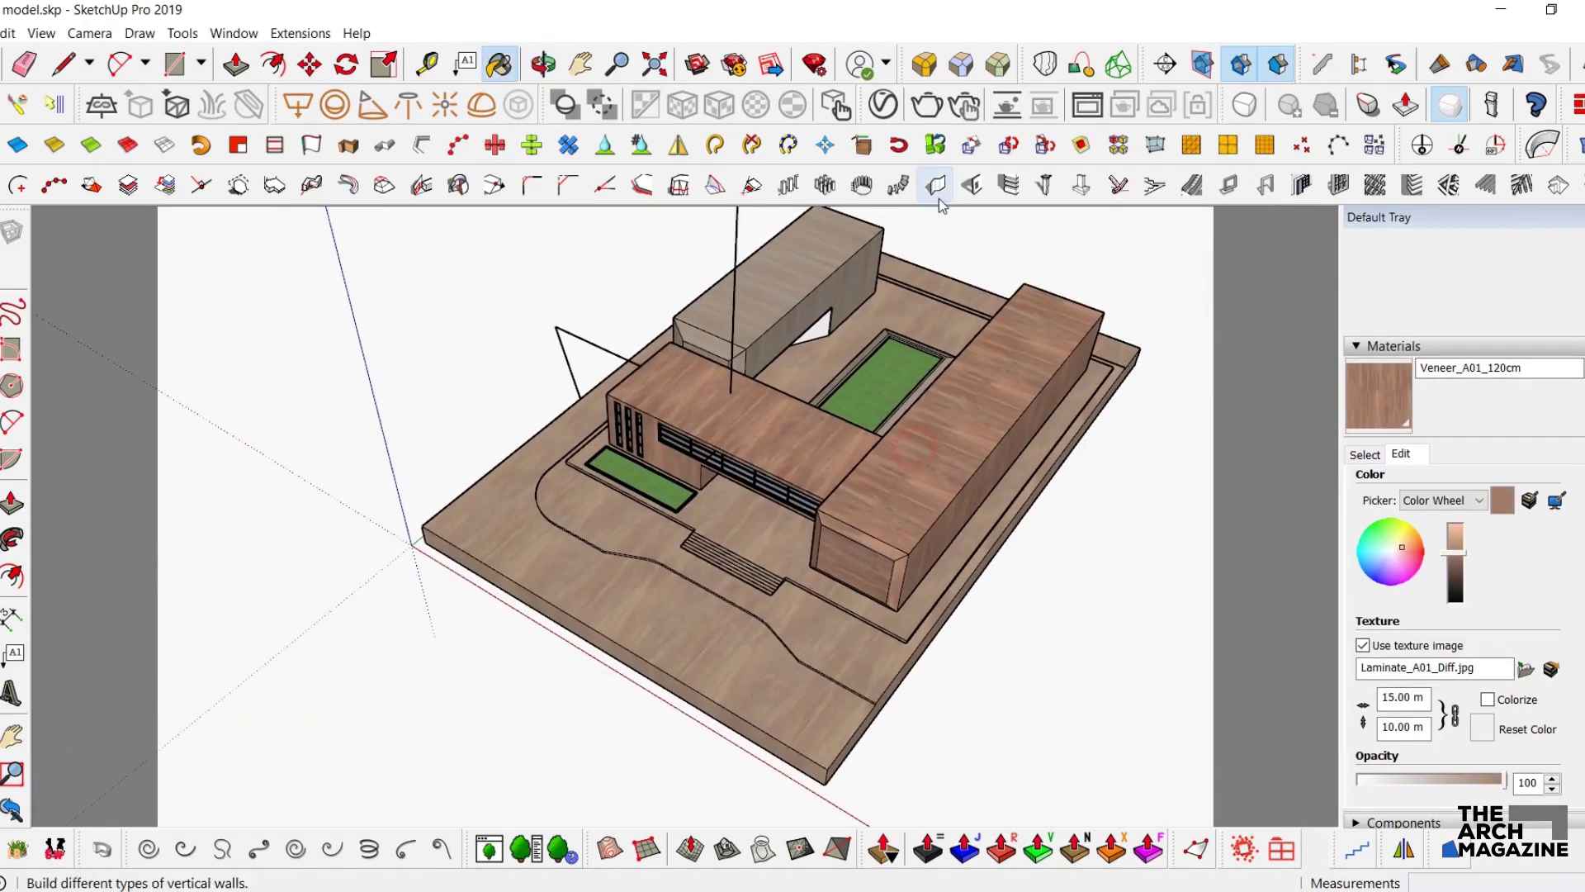
click(883, 109)
click(1123, 559)
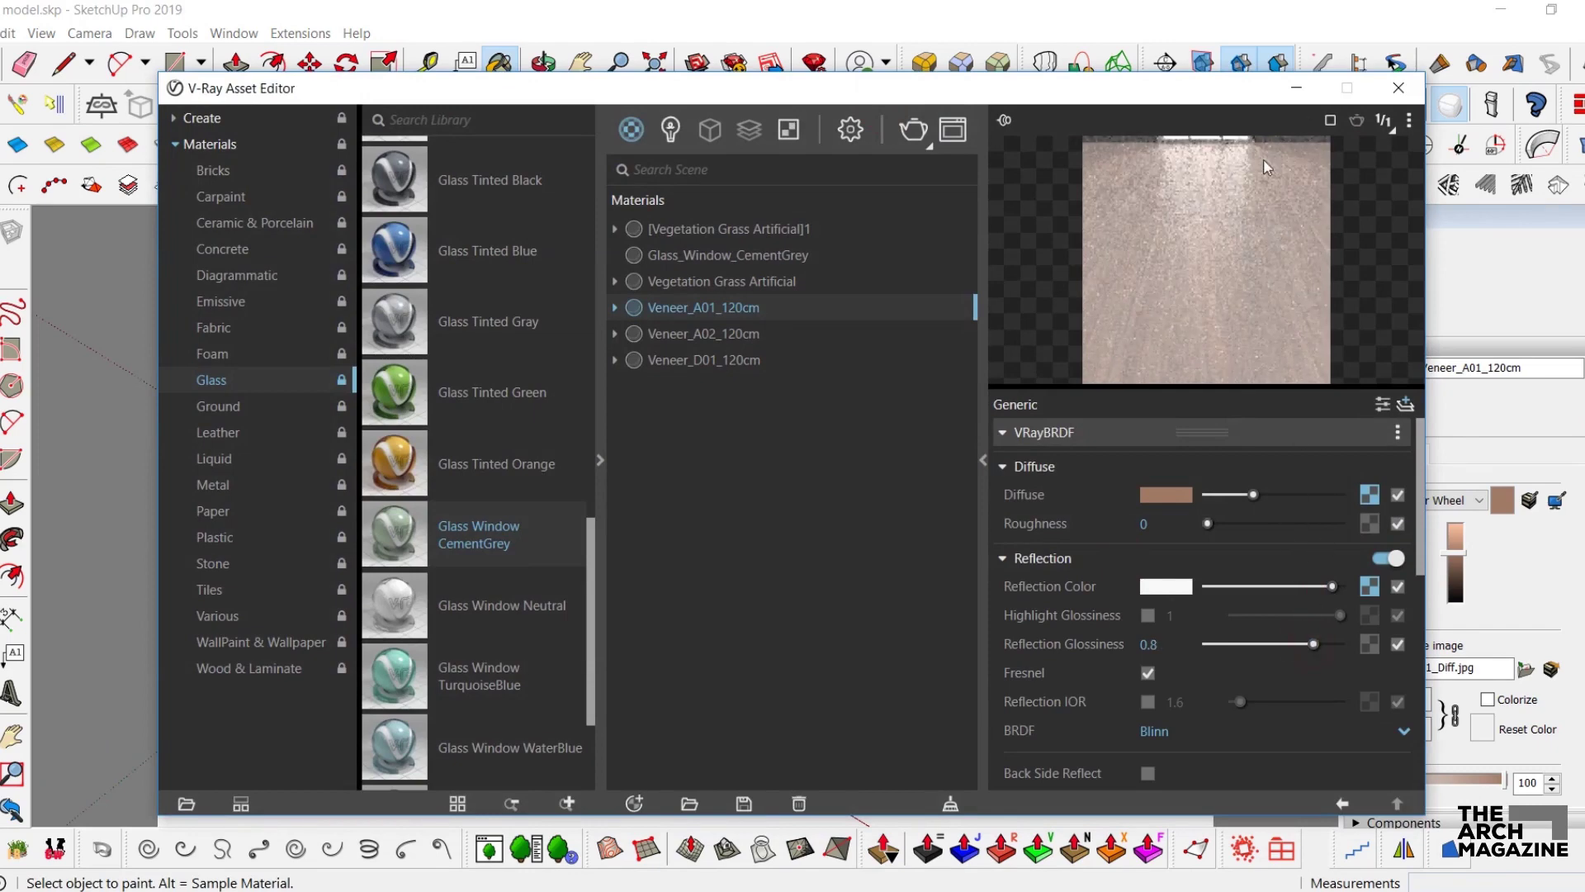
click(1280, 95)
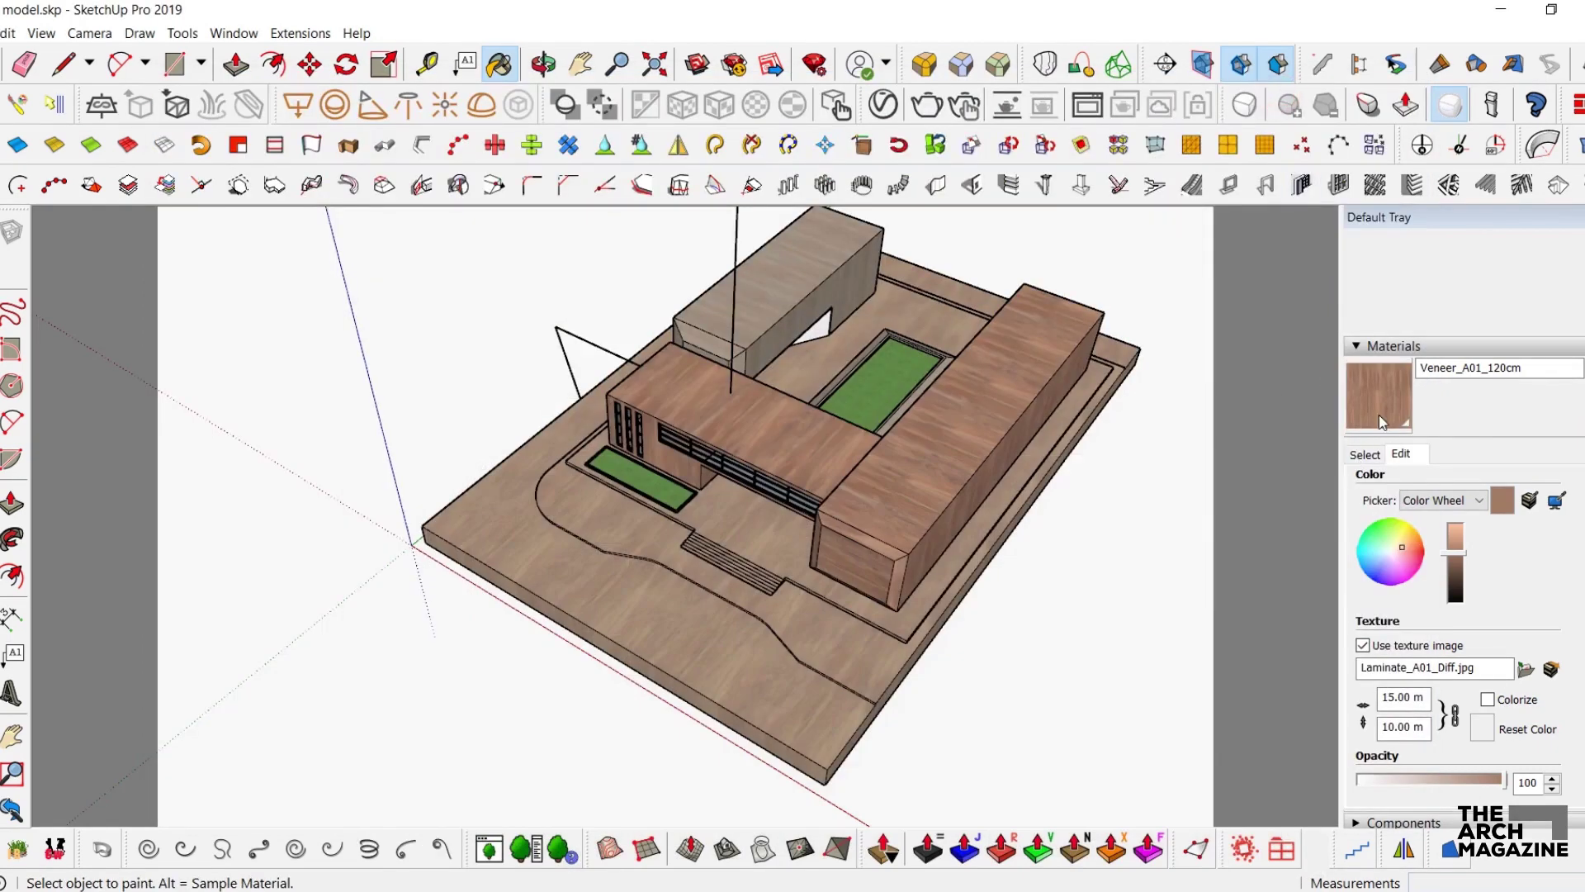
- Sample Veneer_D01_120cm from the rear block and slightly lower its V-Ray Reflection Glossiness
alt+click(783, 303)
click(935, 144)
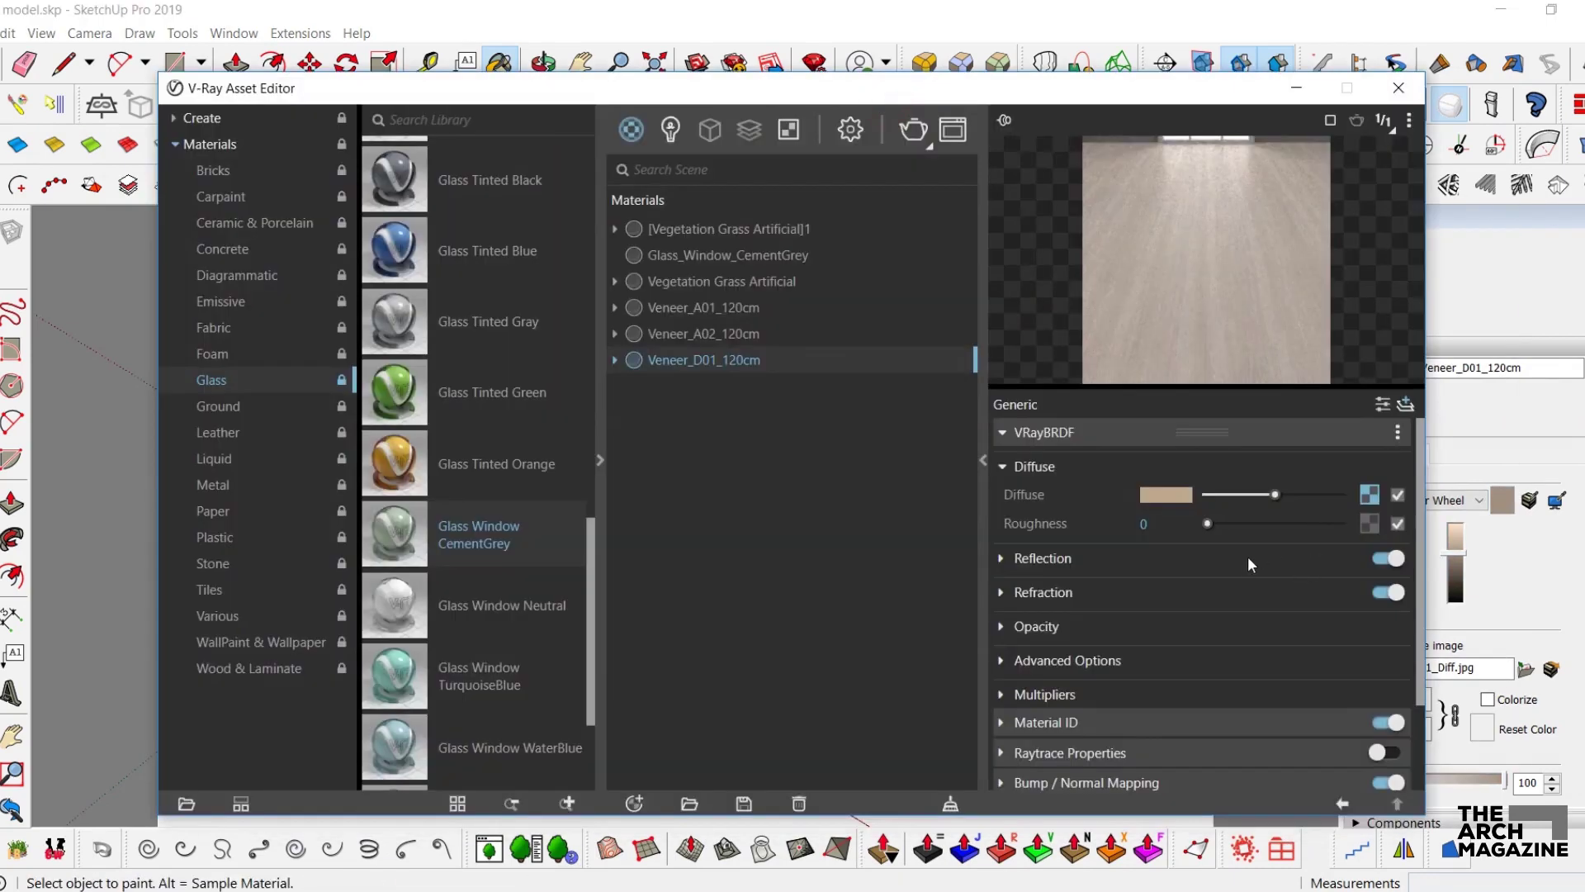
click(1247, 564)
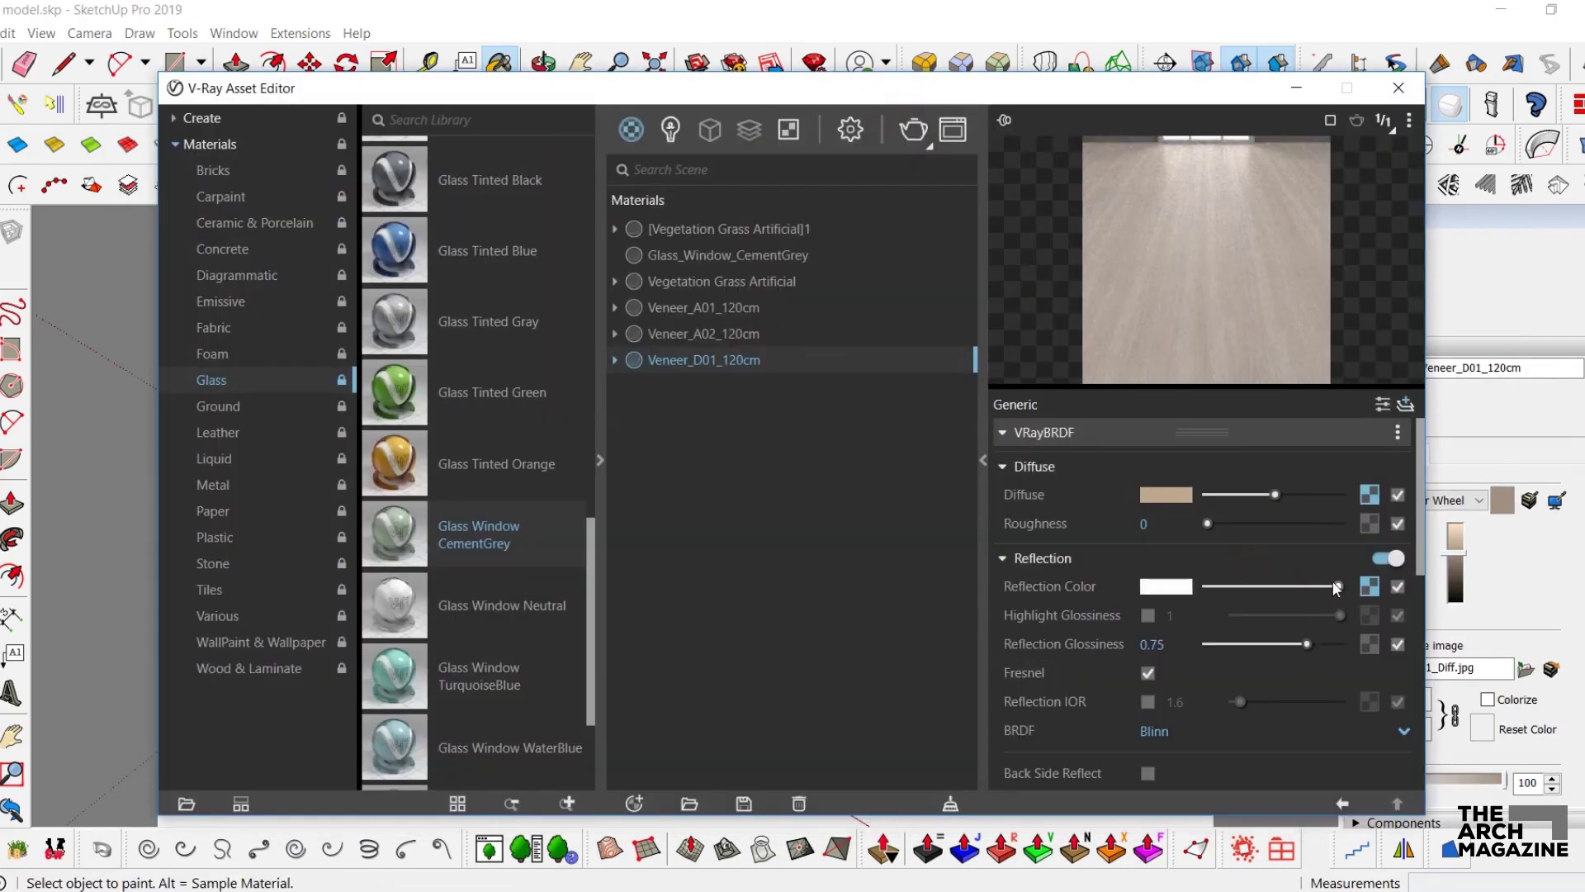
drag(1308, 644, 1300, 644)
click(1296, 88)
- Select the large box enclosing the model and examine it from outside
mouse_move(805, 430)
middle_down()
mouse_move(797, 461)
mouse_move(885, 516)
mouse_move(901, 495)
middle_up()
scroll(901, 602, down, 4)
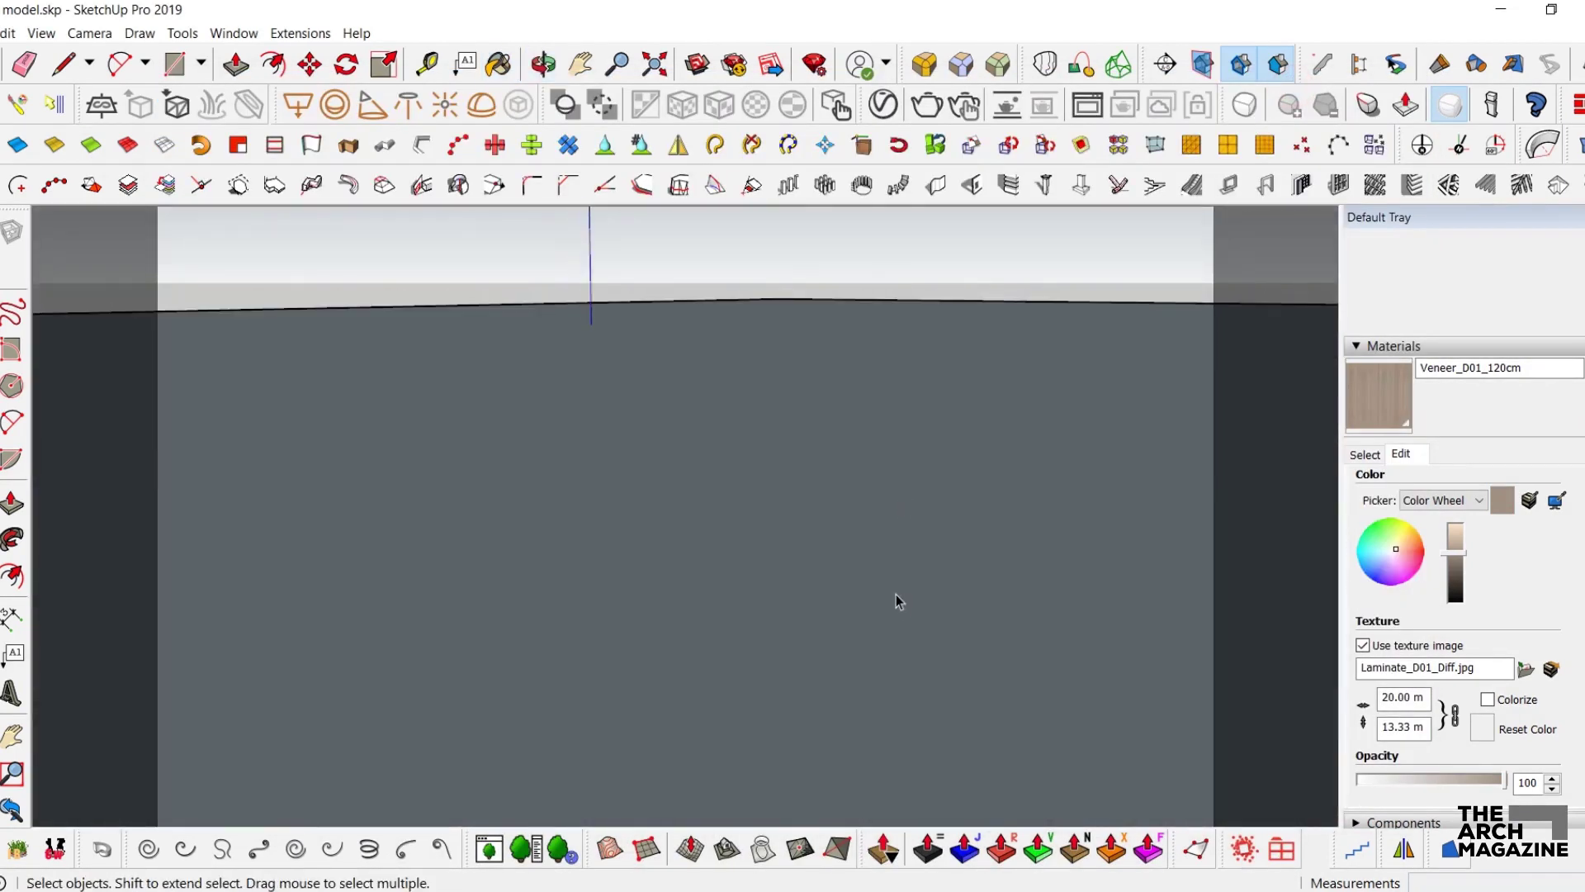
middle_drag(881, 553, 845, 487)
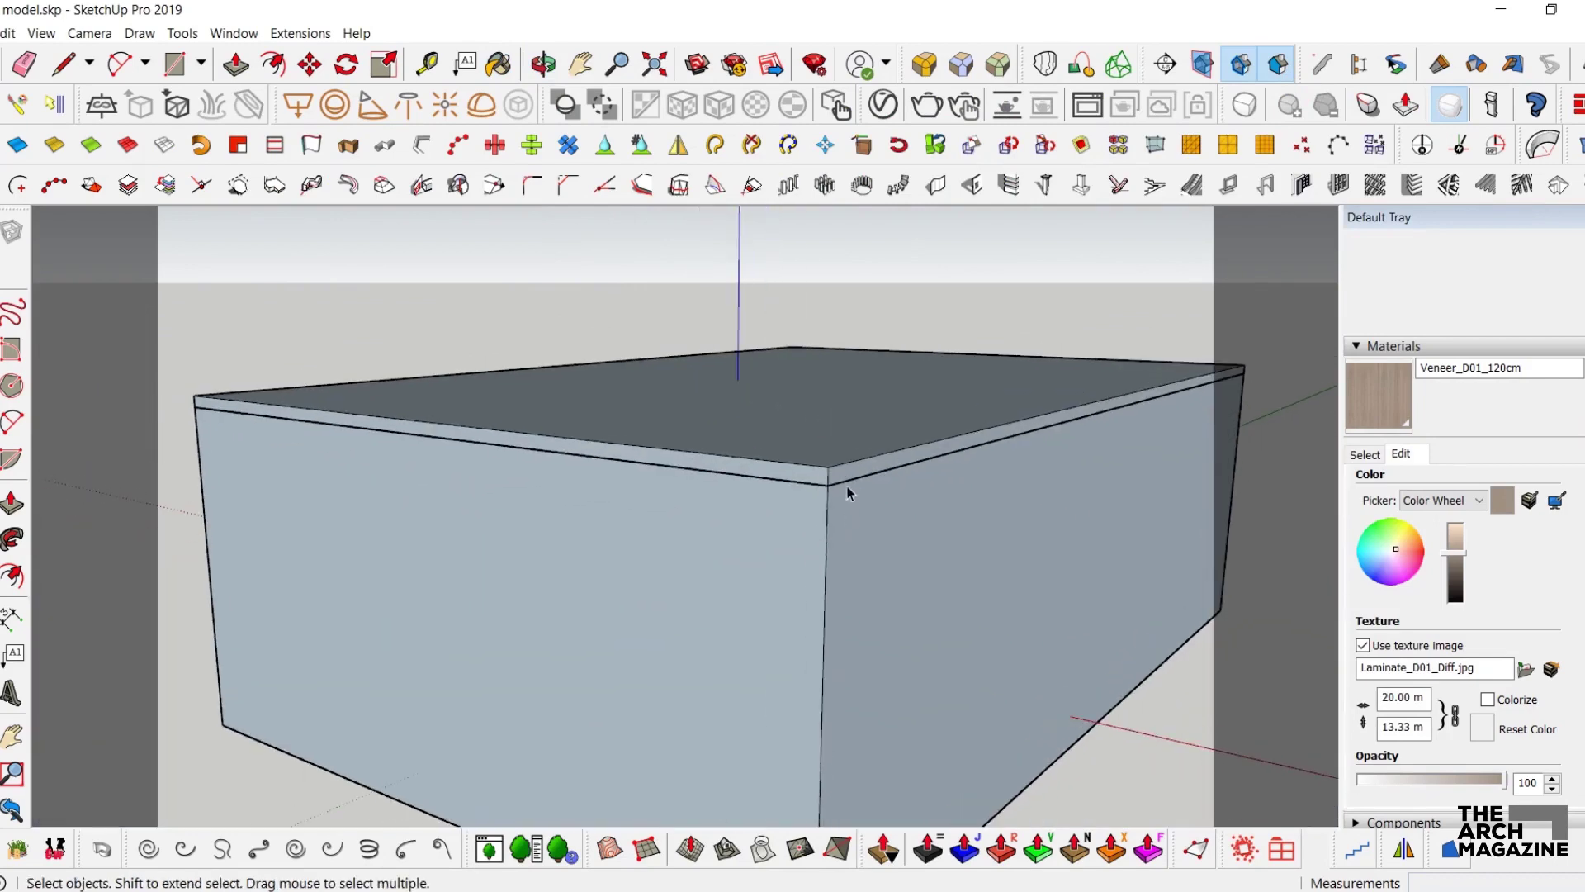
click(845, 487)
middle_drag(622, 499, 588, 570)
middle_drag(561, 646, 178, 459)
scroll(764, 513, down, 10)
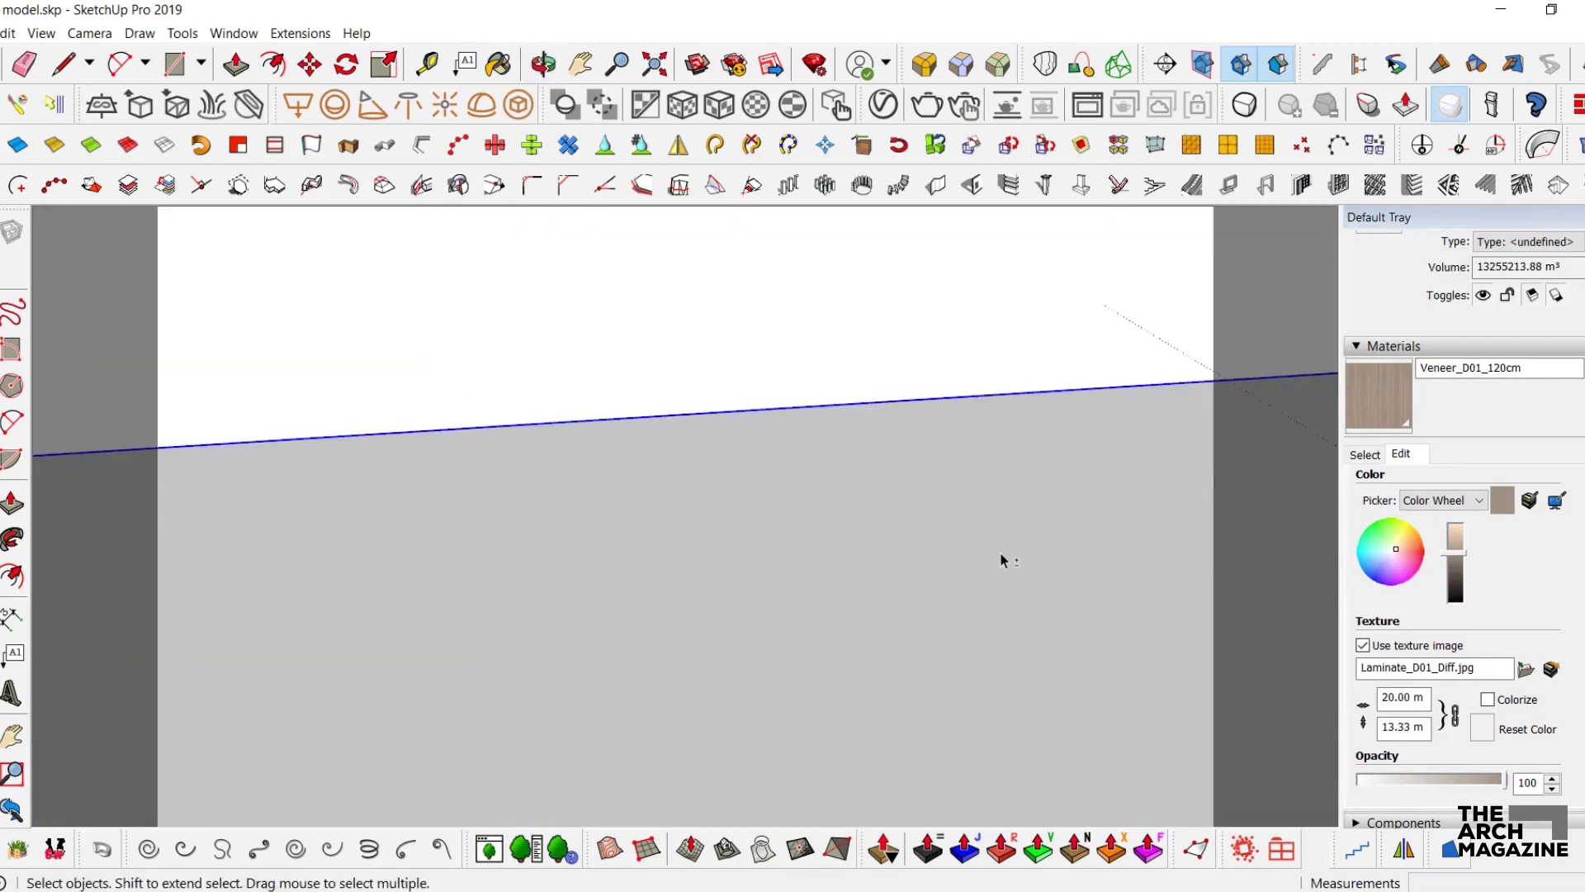
scroll(991, 537, down, 5)
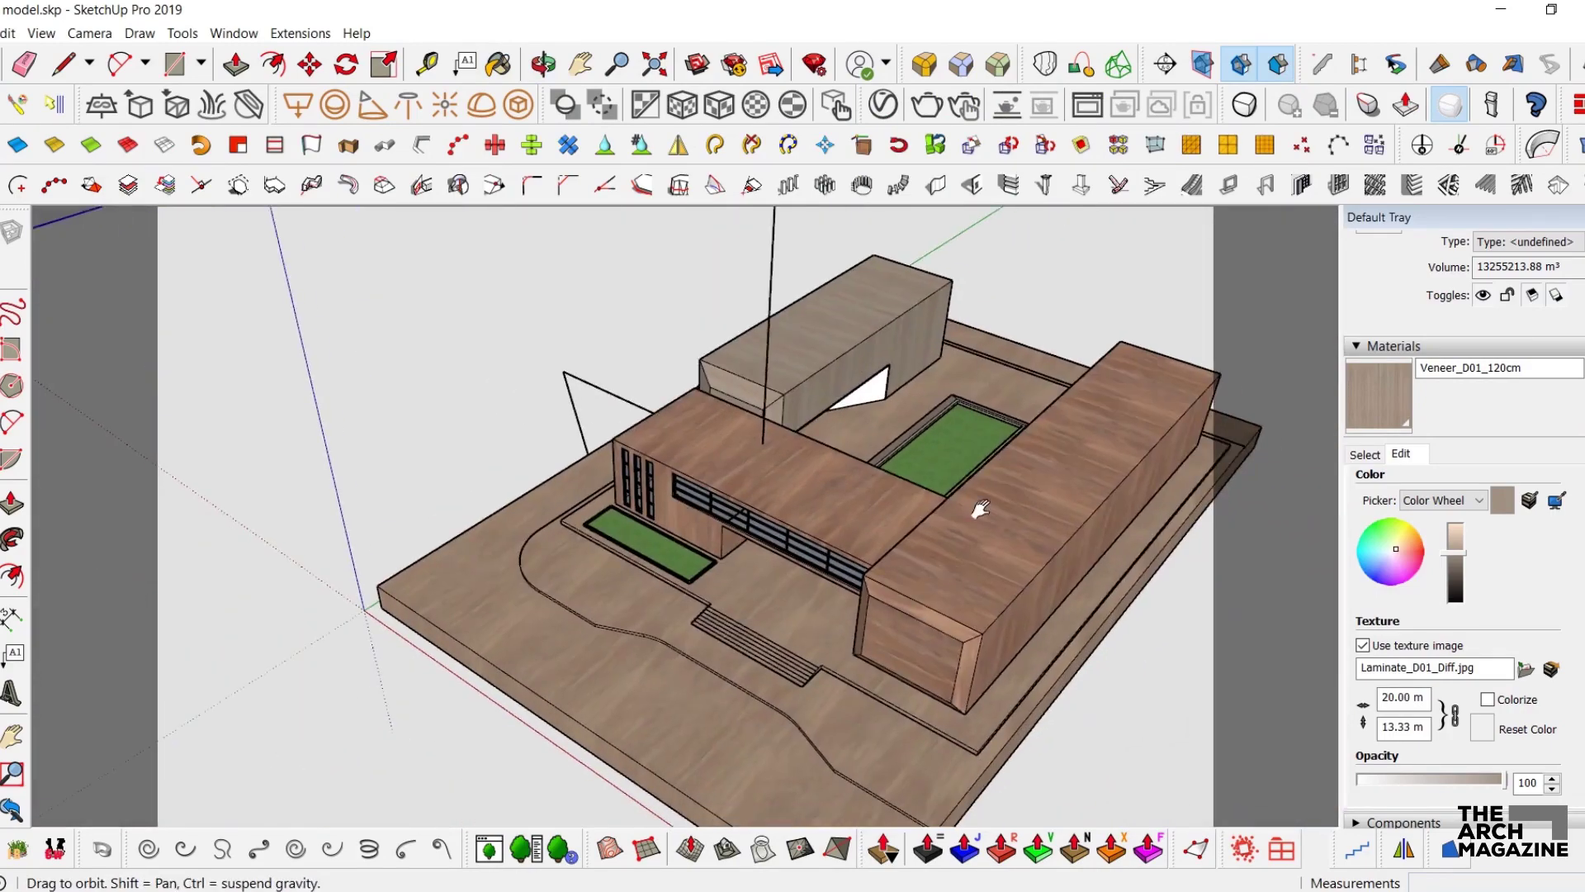
- Save an aerial view of the whole complex as a new scene and run a V-Ray test render of it
scroll(903, 482, up, 1)
mouse_move(902, 482)
middle_down()
mouse_move(937, 478)
mouse_move(900, 486)
middle_up()
click(40, 33)
mouse_move(111, 353)
click(303, 355)
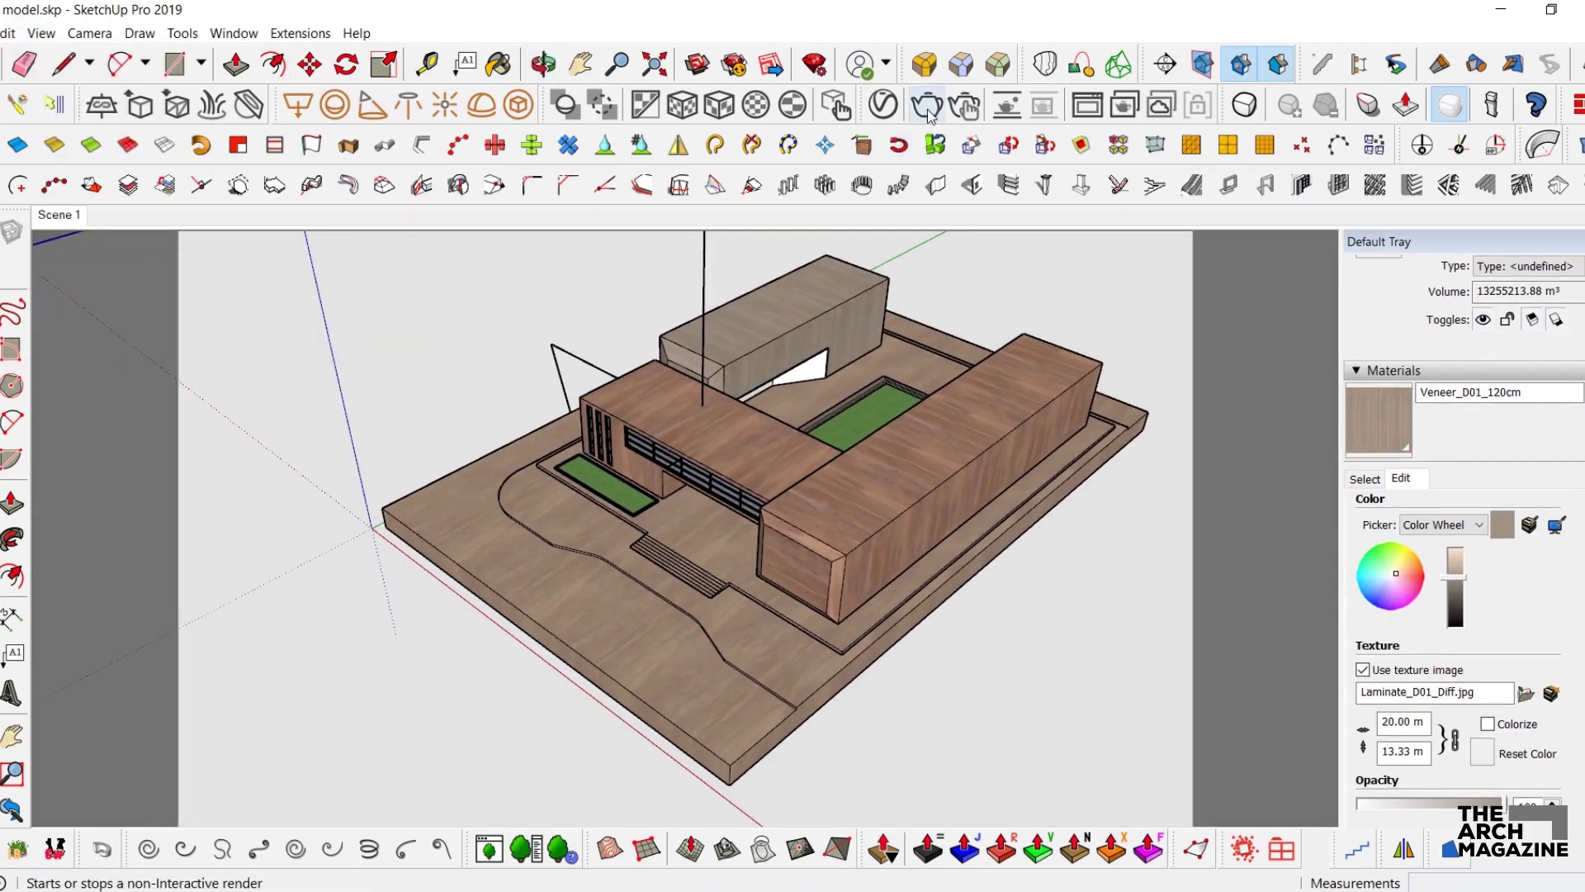
click(926, 105)
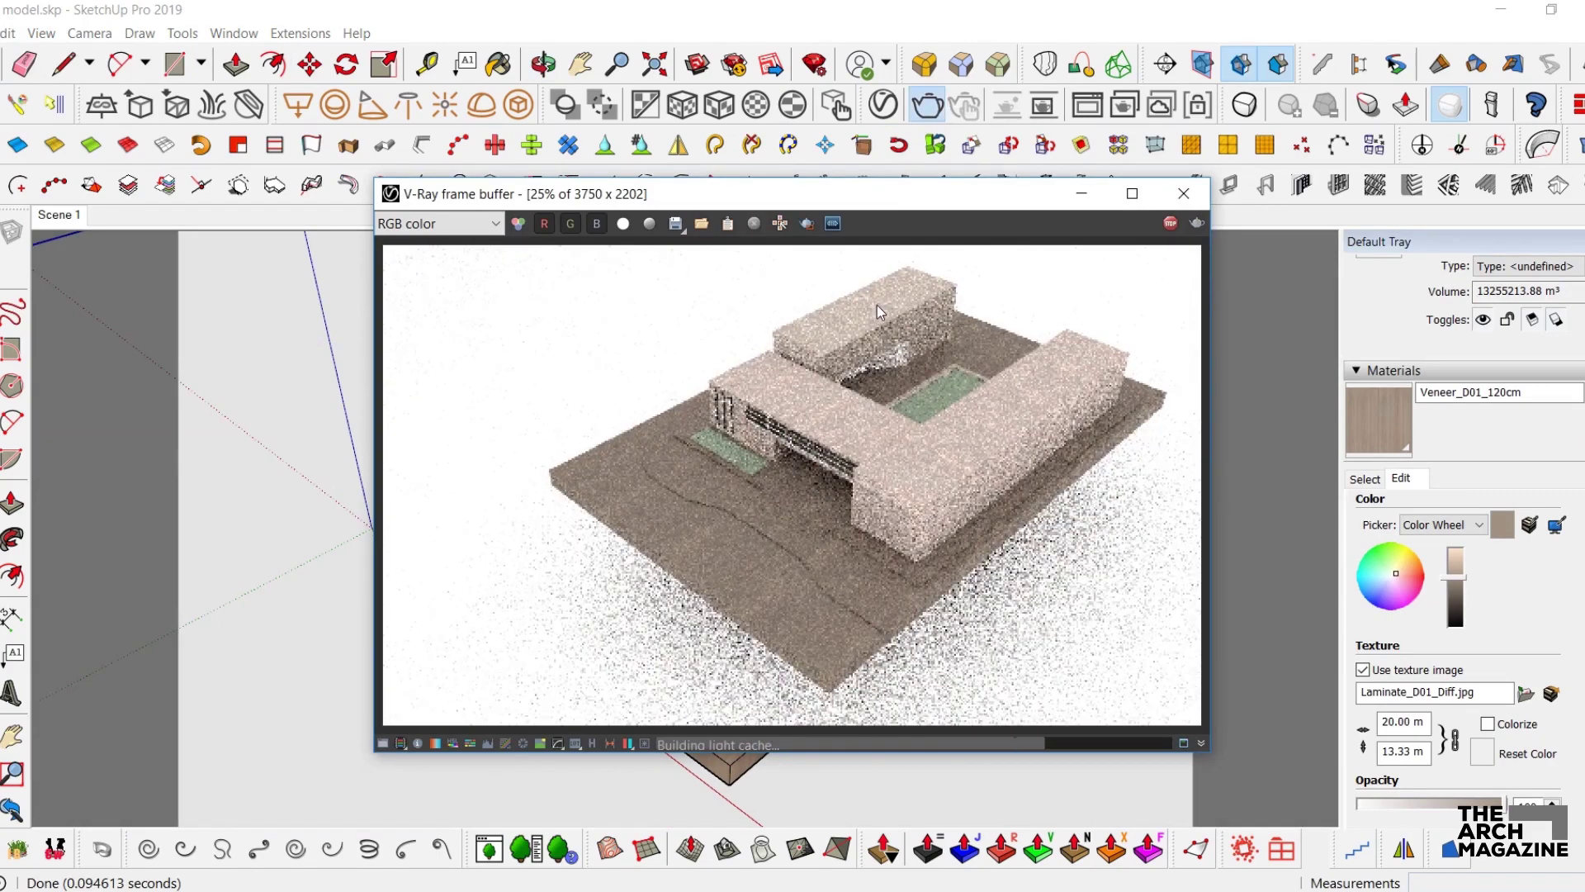
click(1183, 194)
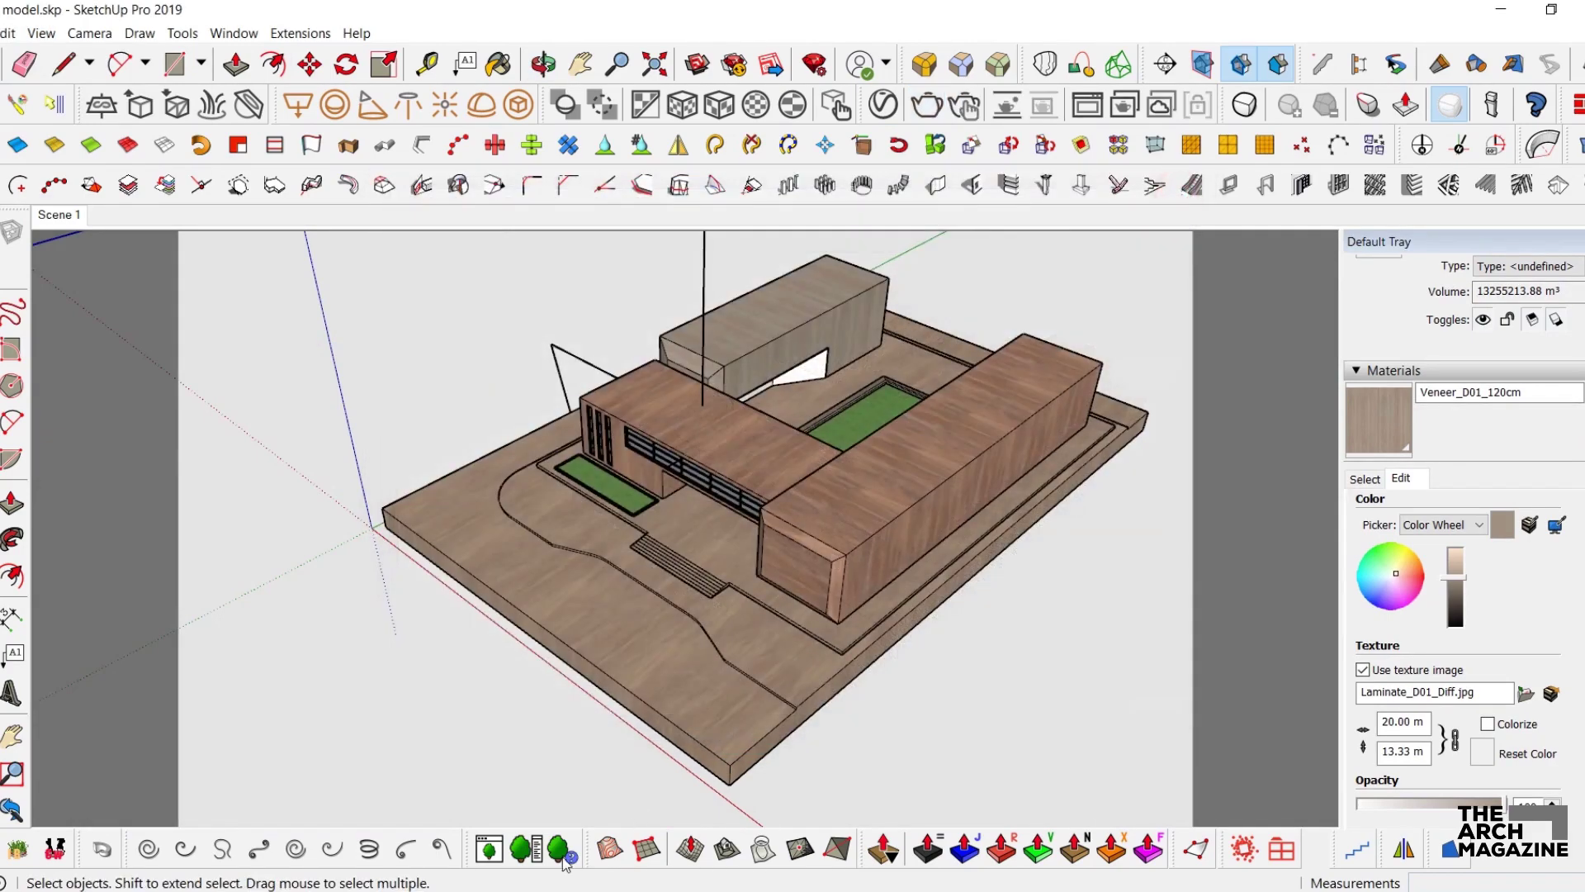
- Open the Laubwerk plant library and look through its trees
click(488, 849)
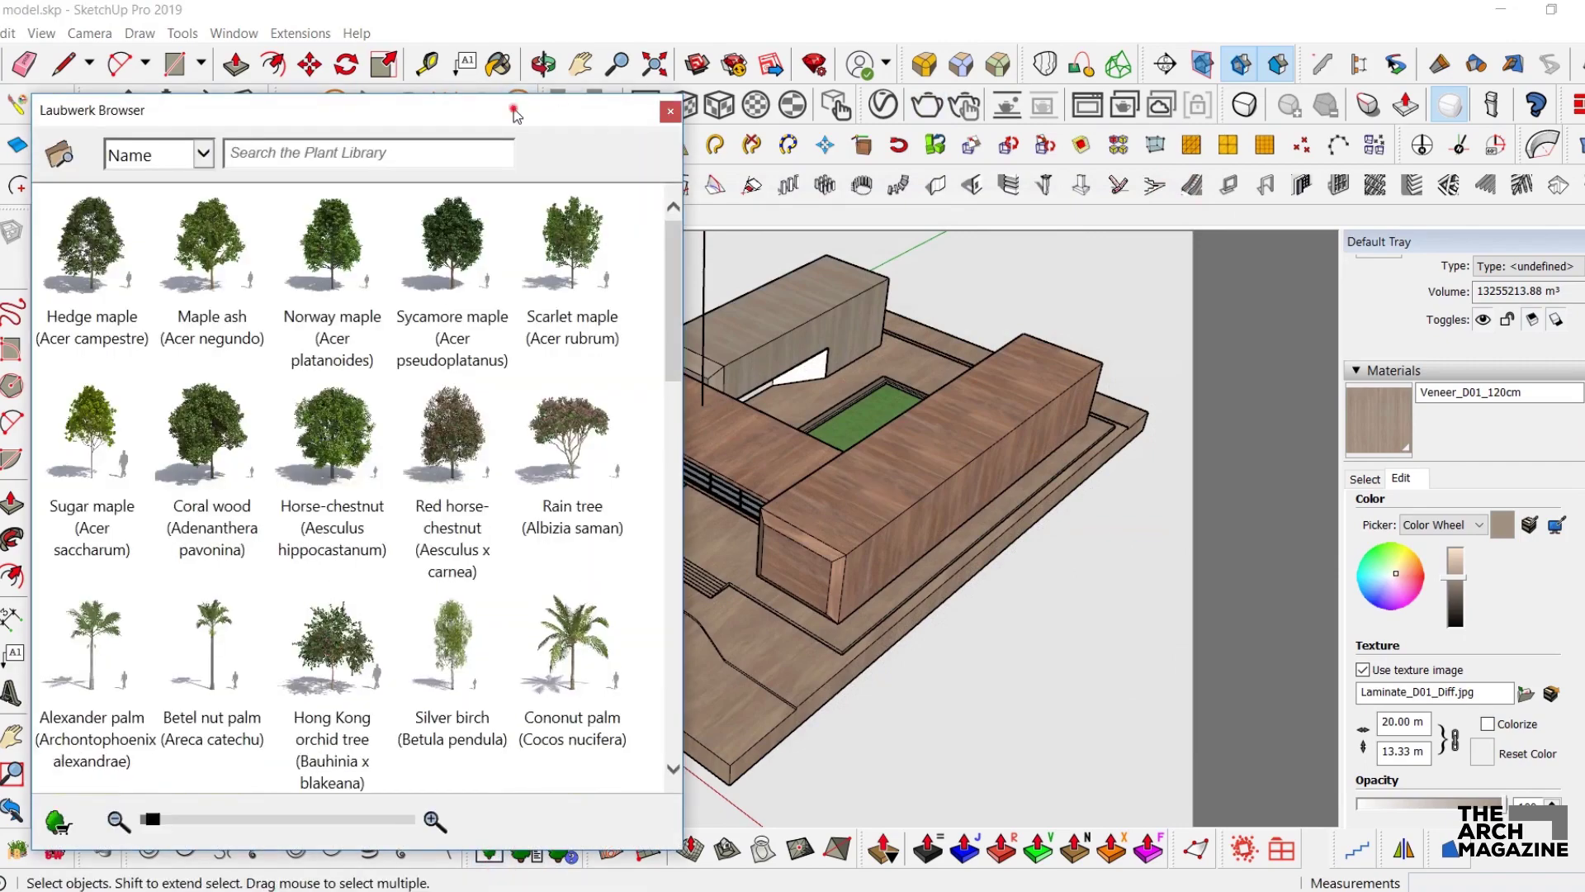
drag(512, 110, 717, 81)
scroll(660, 507, down, 1)
scroll(718, 496, down, 3)
- Place a coconut palm (Cocos nucifera) from the plant library on the grass of the front basin
click(769, 463)
drag(645, 87, 1170, 93)
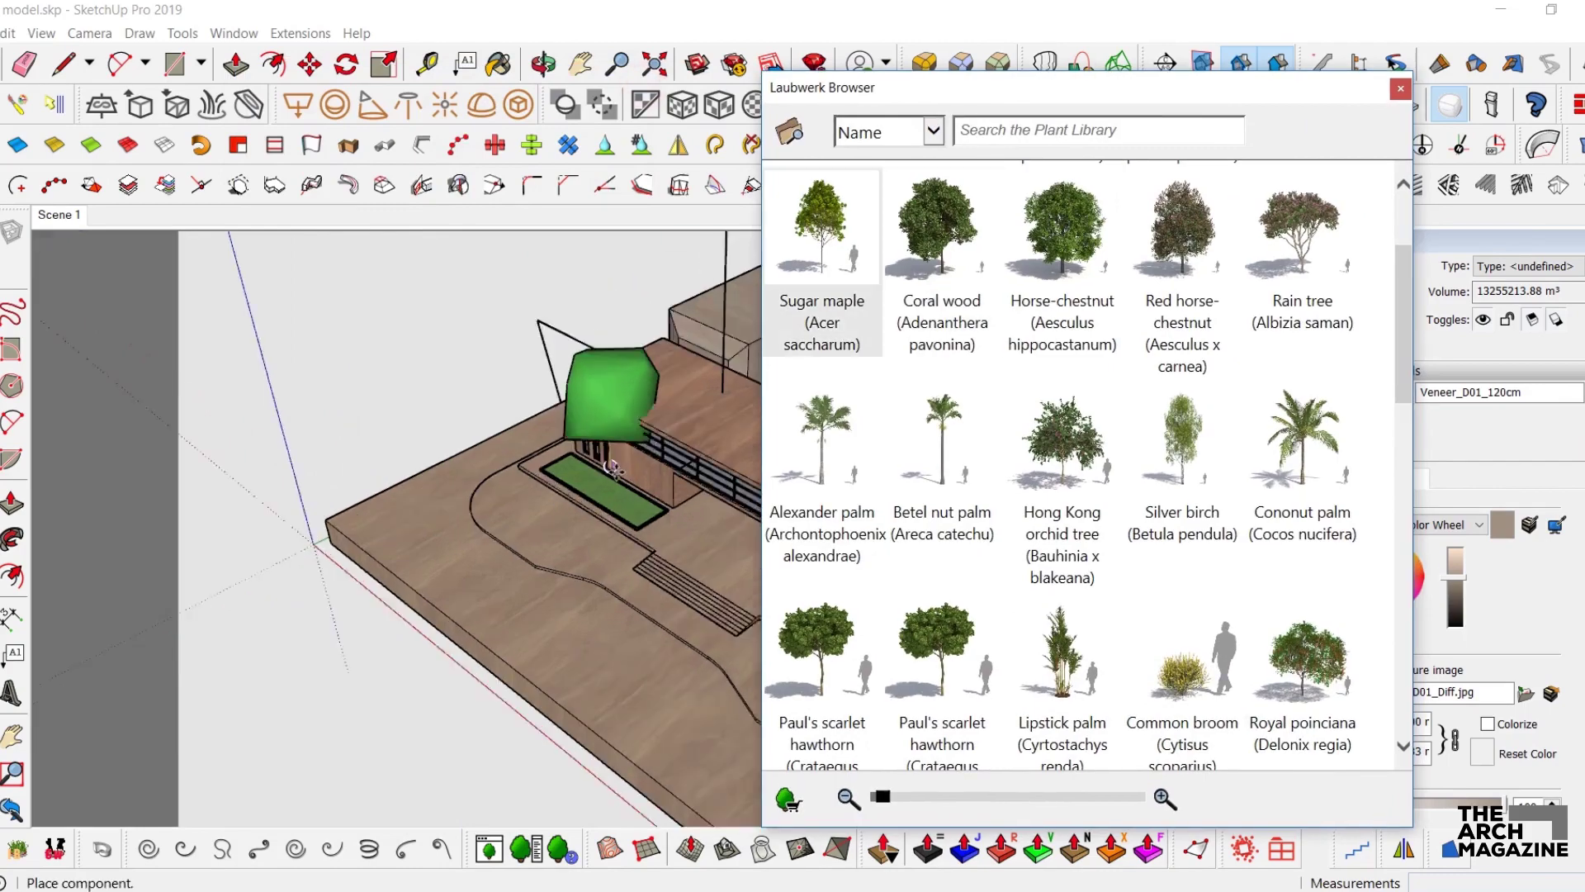
scroll(613, 469, up, 6)
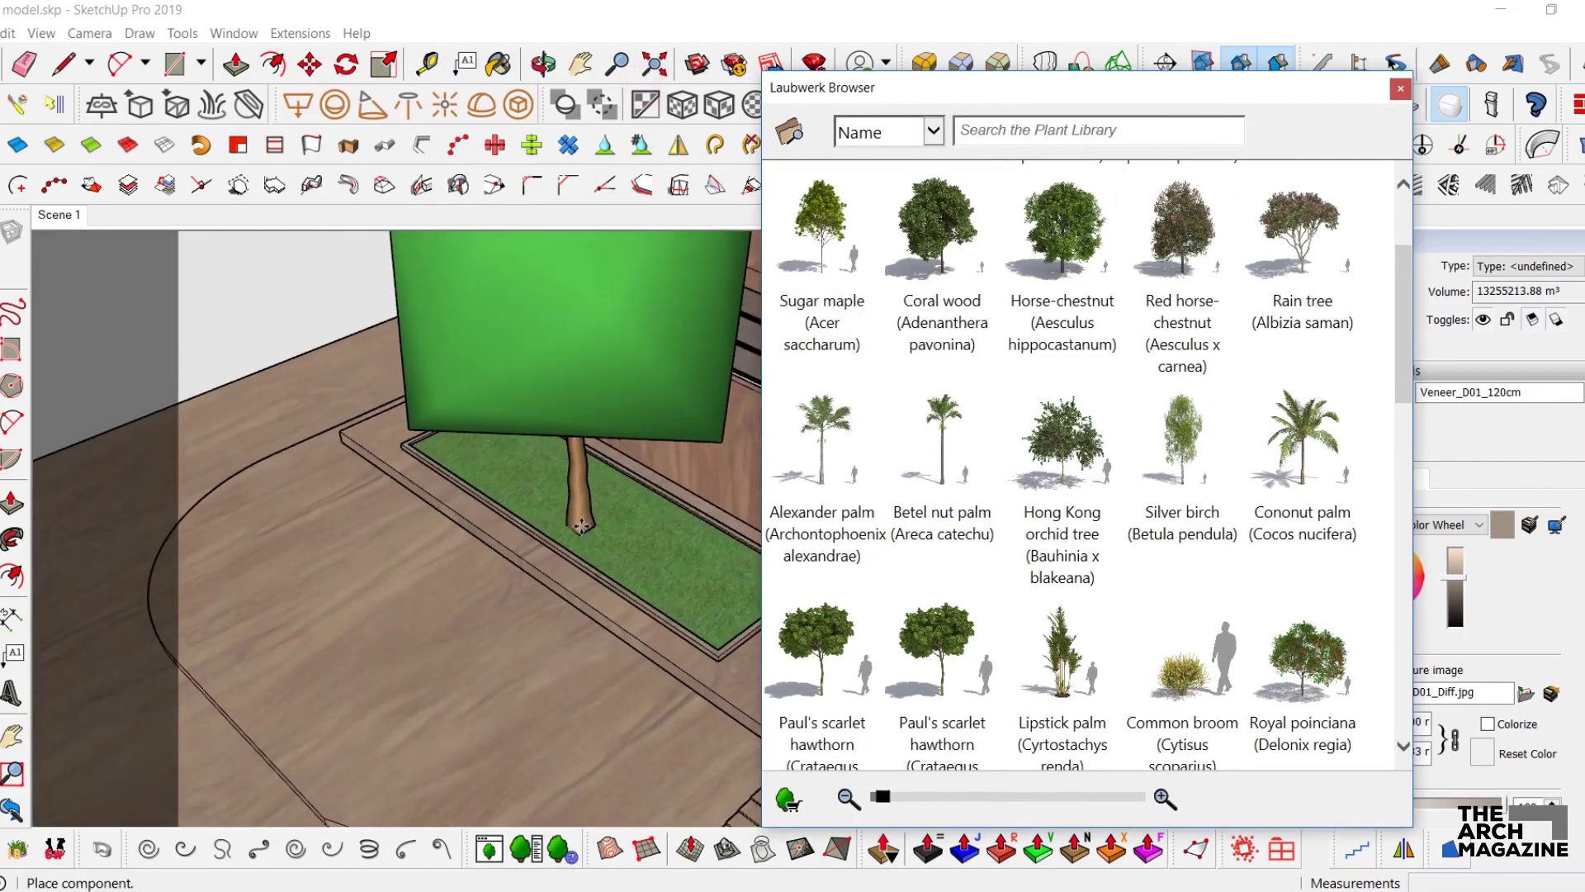
click(581, 525)
- Rotate the coconut palm about its vertical axis in the front basin
middle_drag(581, 525, 496, 462)
key(m)
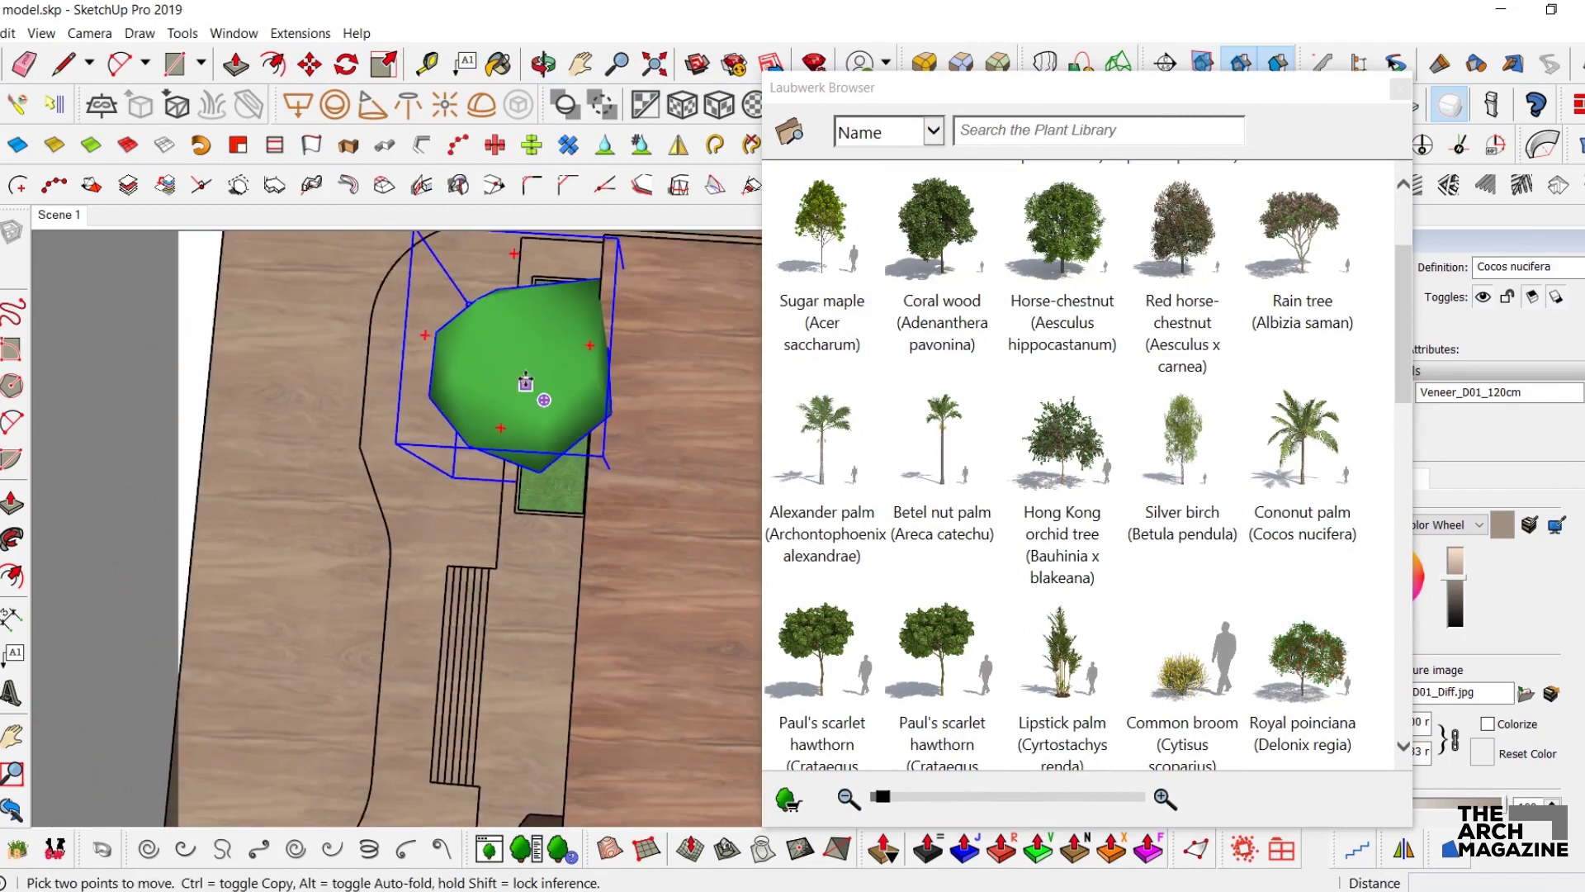
click(582, 342)
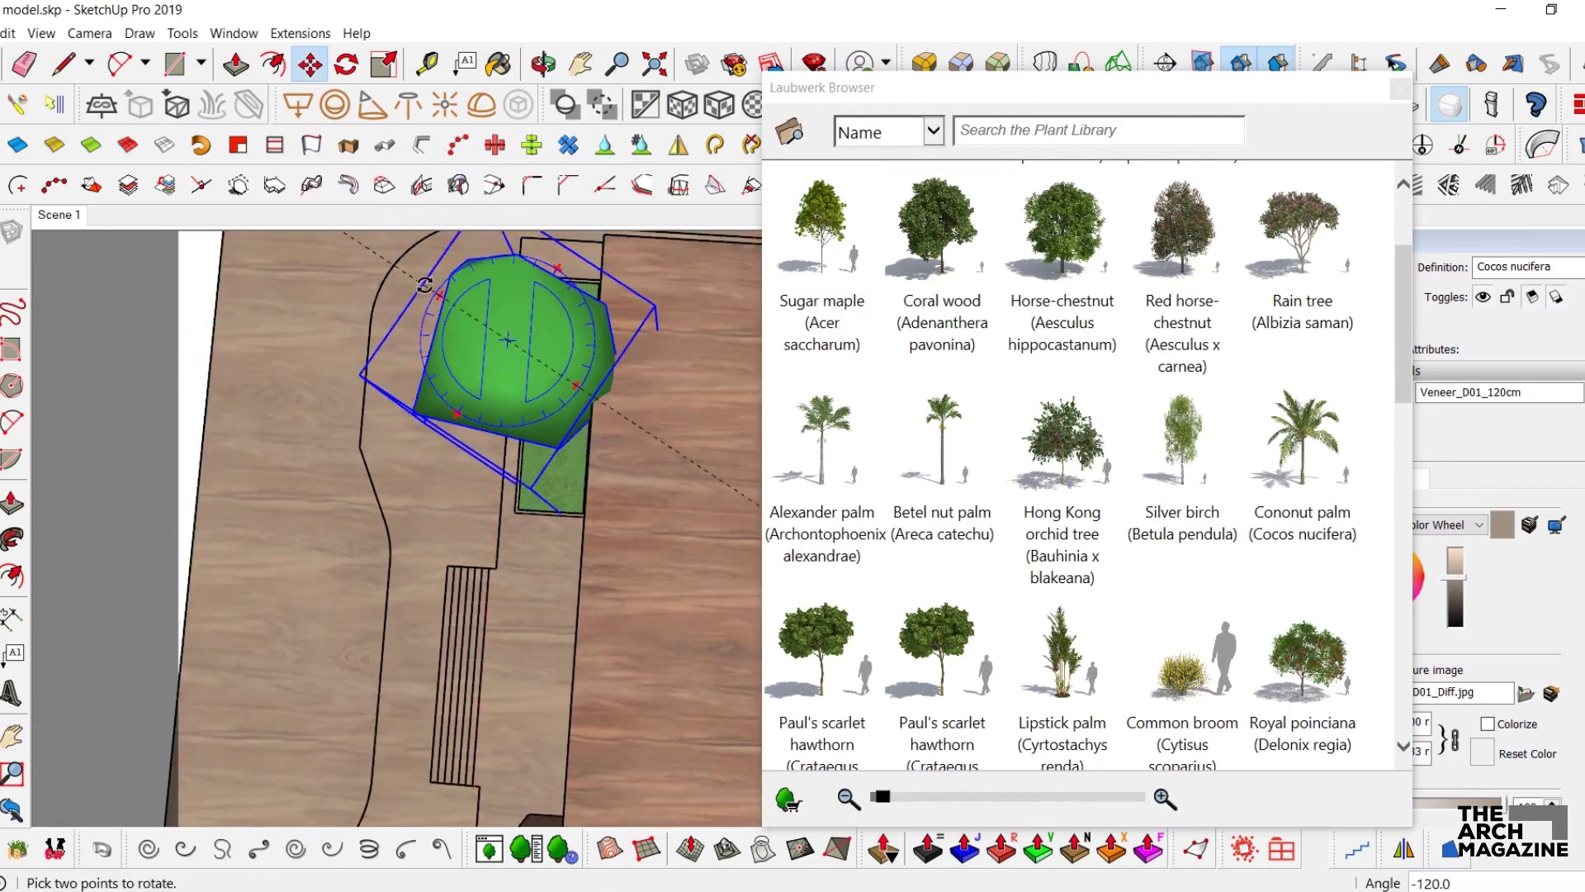
click(382, 408)
- Delete the coconut palm from the front basin
middle_drag(702, 363, 885, 186)
scroll(885, 186, down, 6)
scroll(534, 438, up, 2)
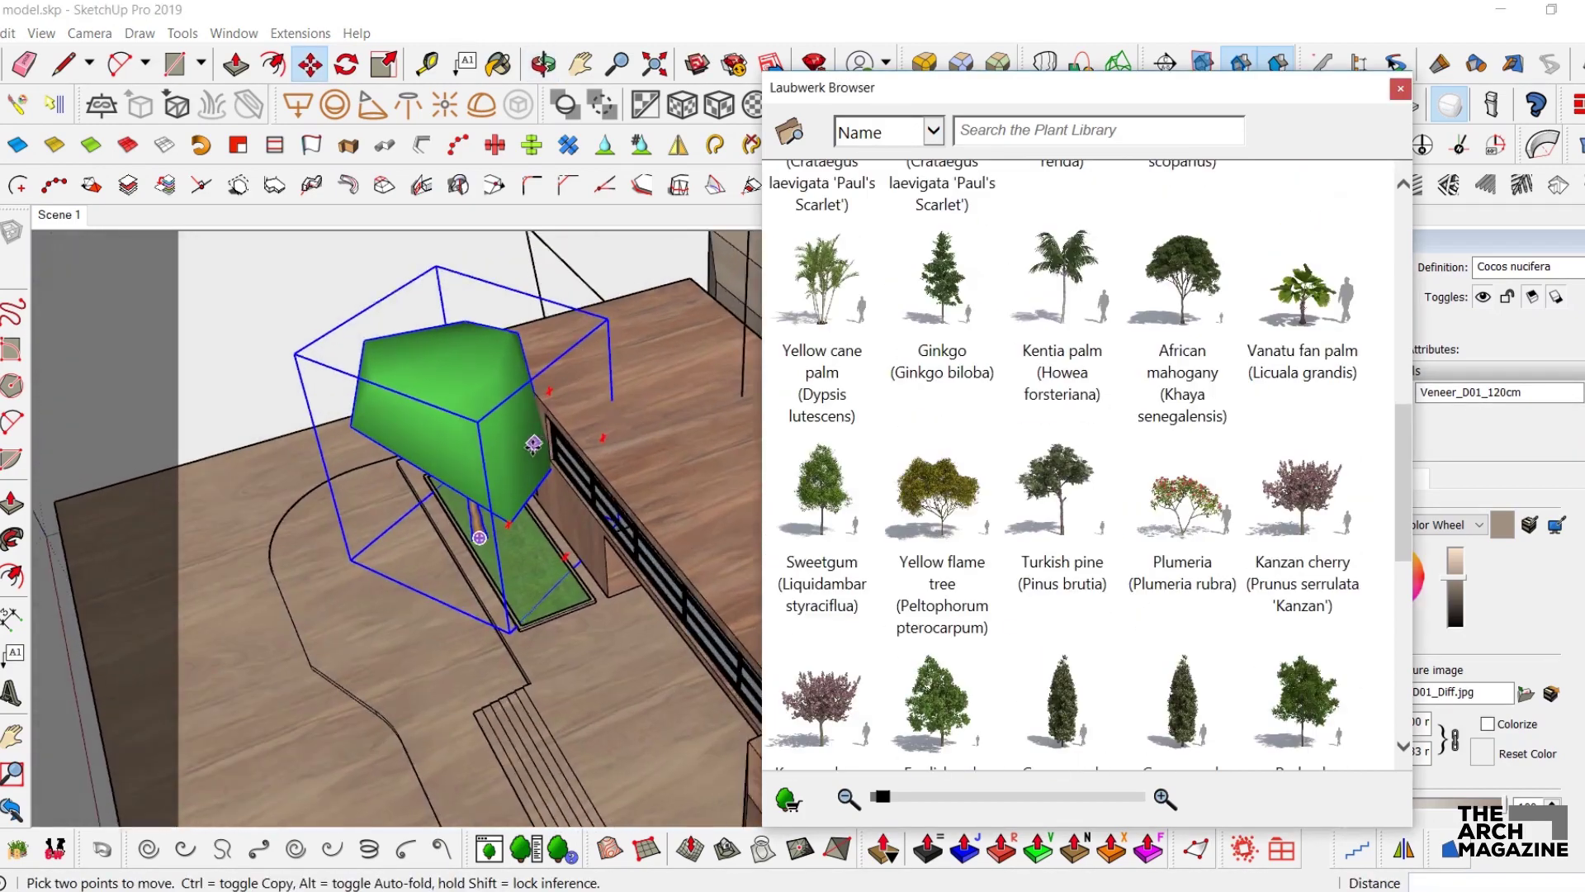
key(space)
key(Delete)
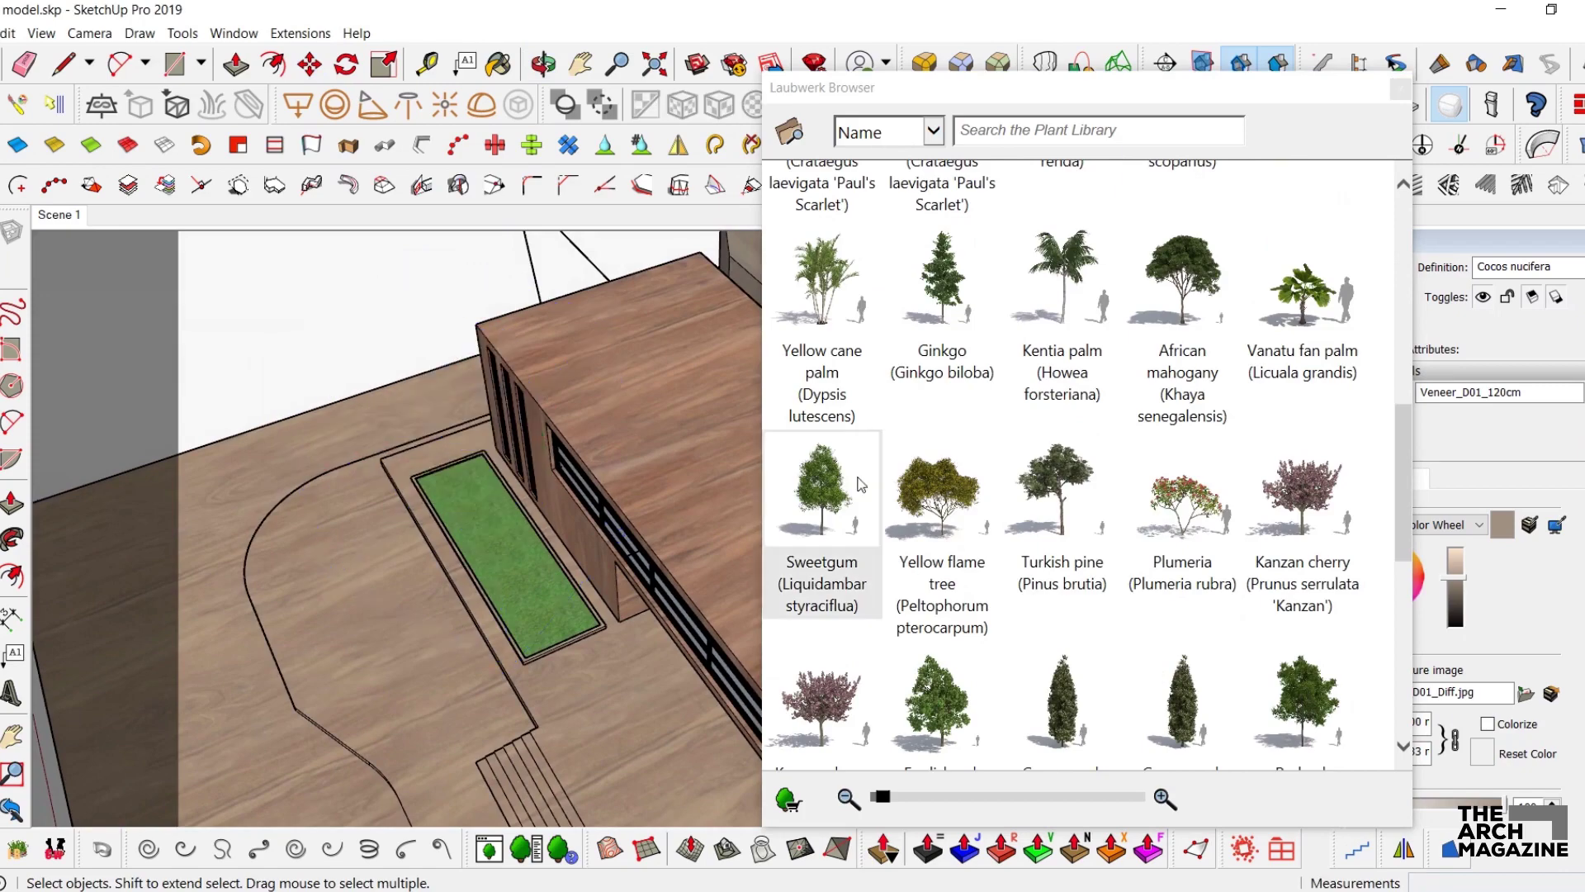
- Place an Alexander palm (Archontophoenix alexandrae) on the grass of the front basin and close the plant library
scroll(1150, 443, up, 1)
scroll(1151, 444, up, 4)
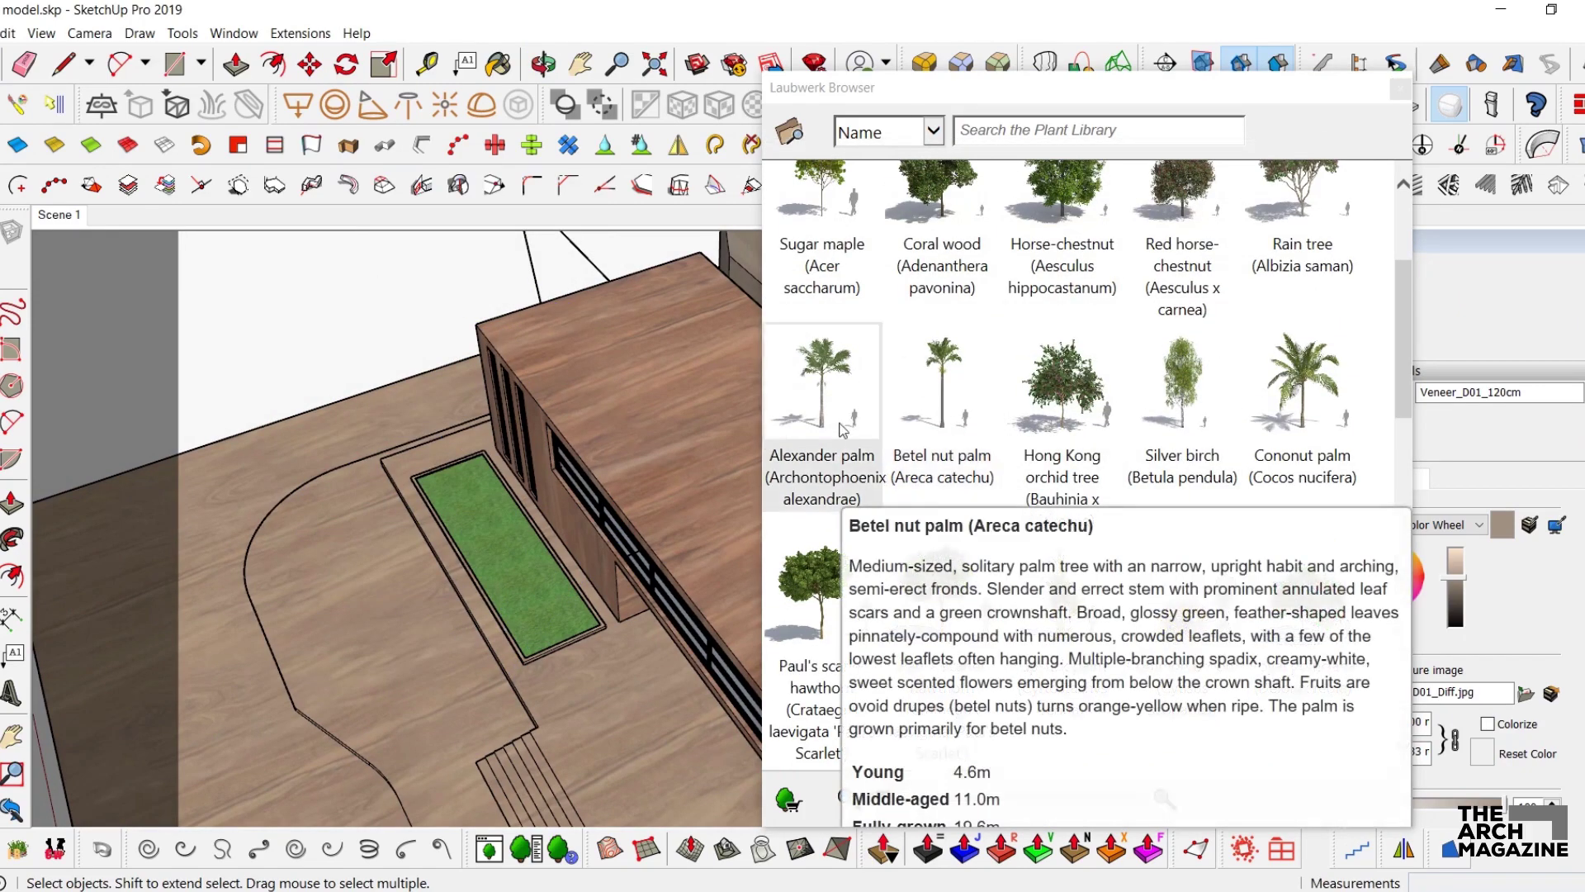
click(822, 380)
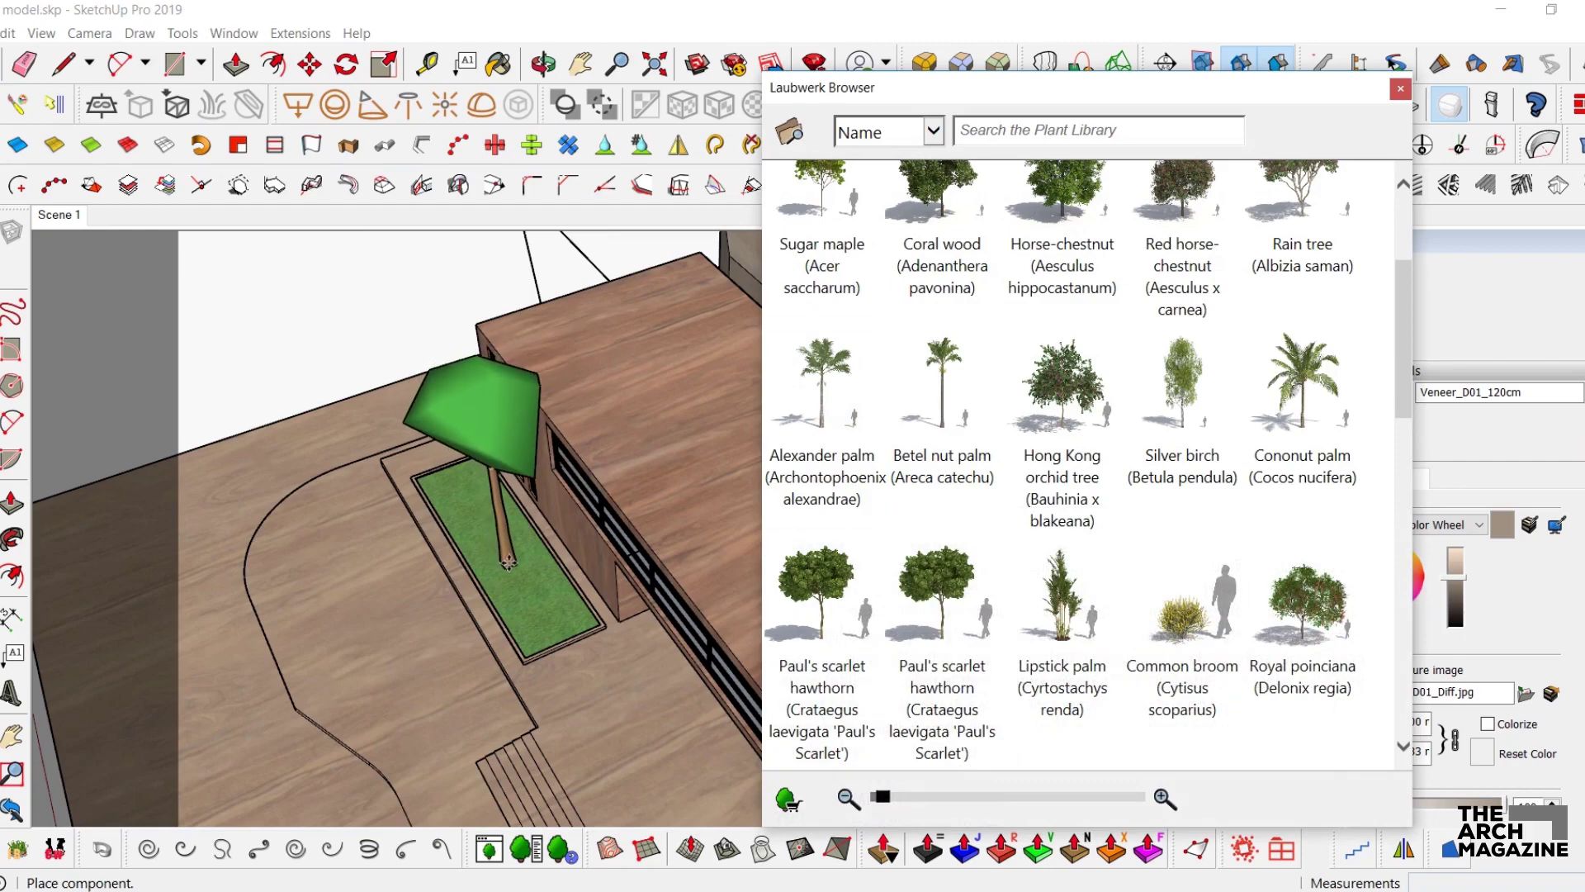
click(502, 552)
middle_drag(506, 537, 947, 318)
key(space)
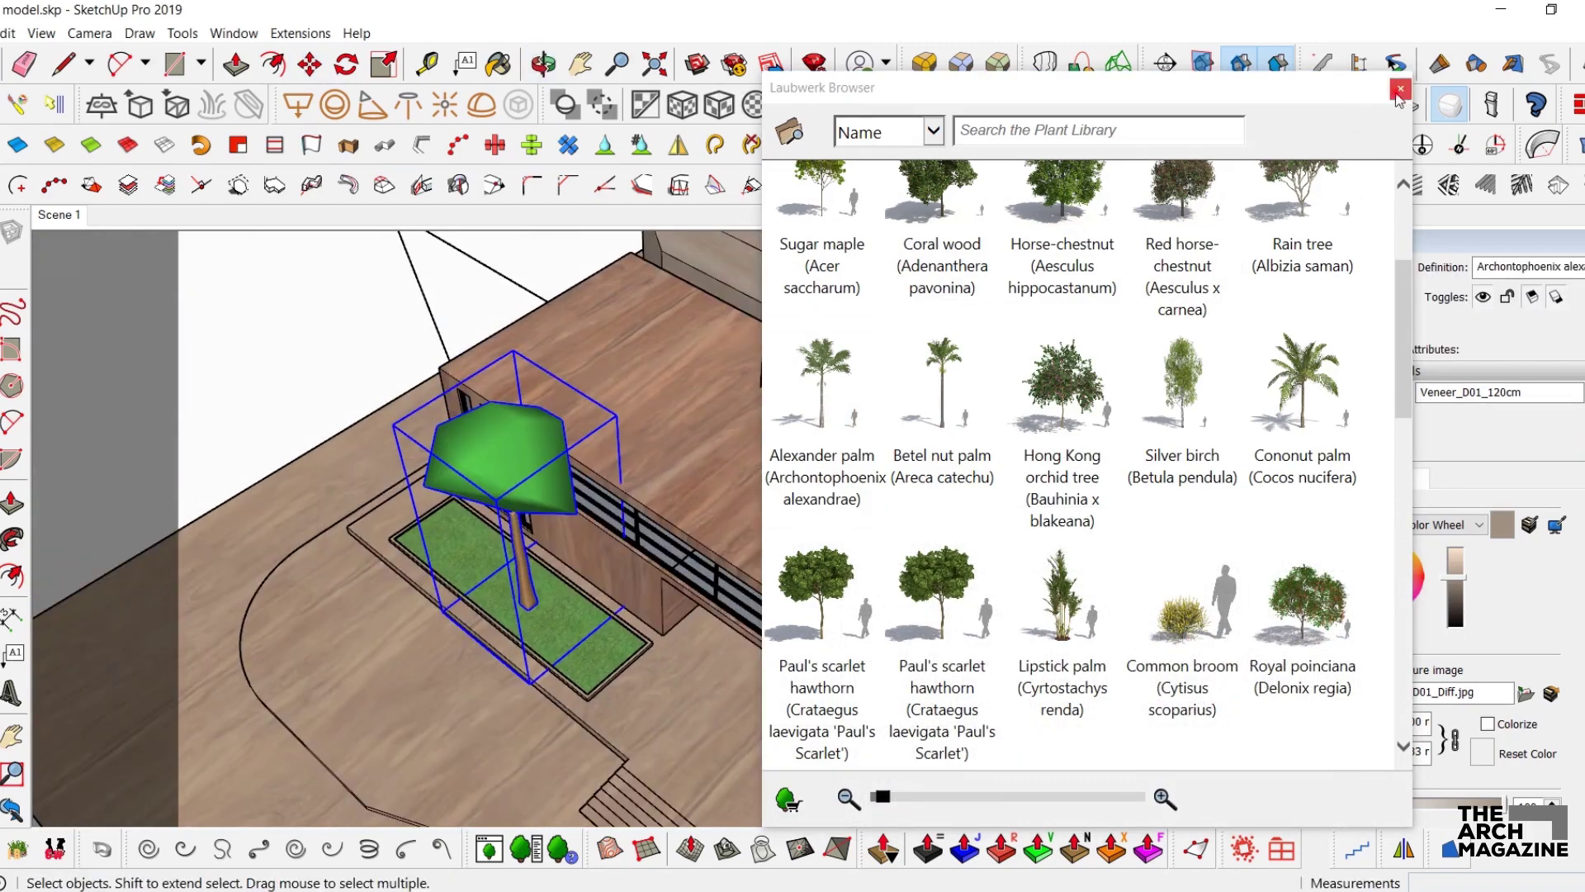
click(1399, 90)
- Return to Scene 1, set the camera's field of view to 40 degrees and reframe the whole complex
scroll(223, 298, down, 4)
scroll(383, 330, down, 6)
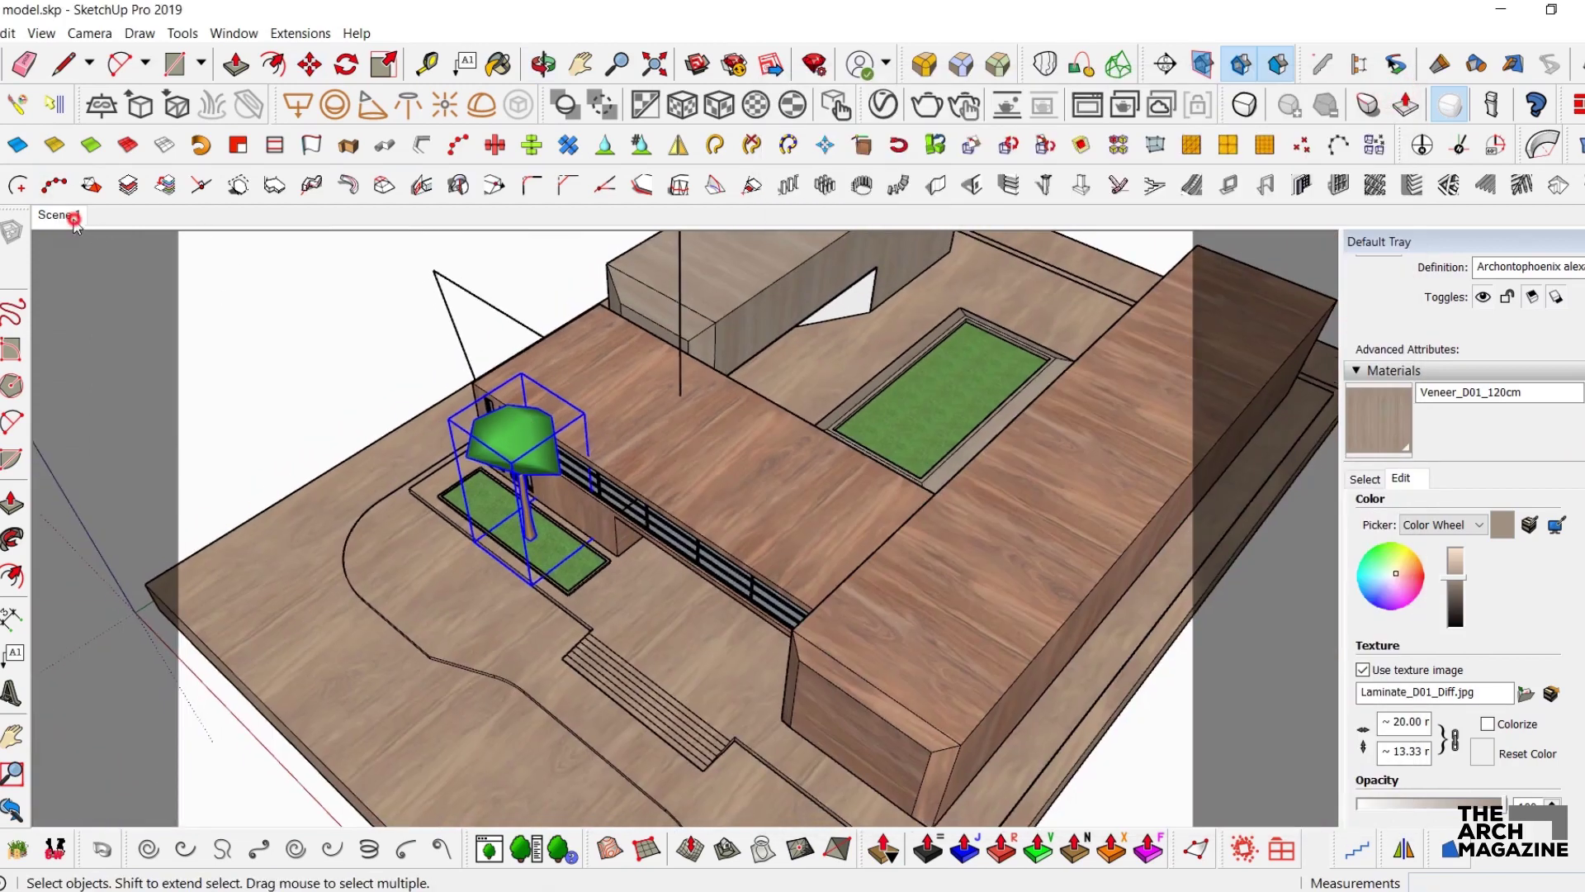
scroll(404, 340, down, 2)
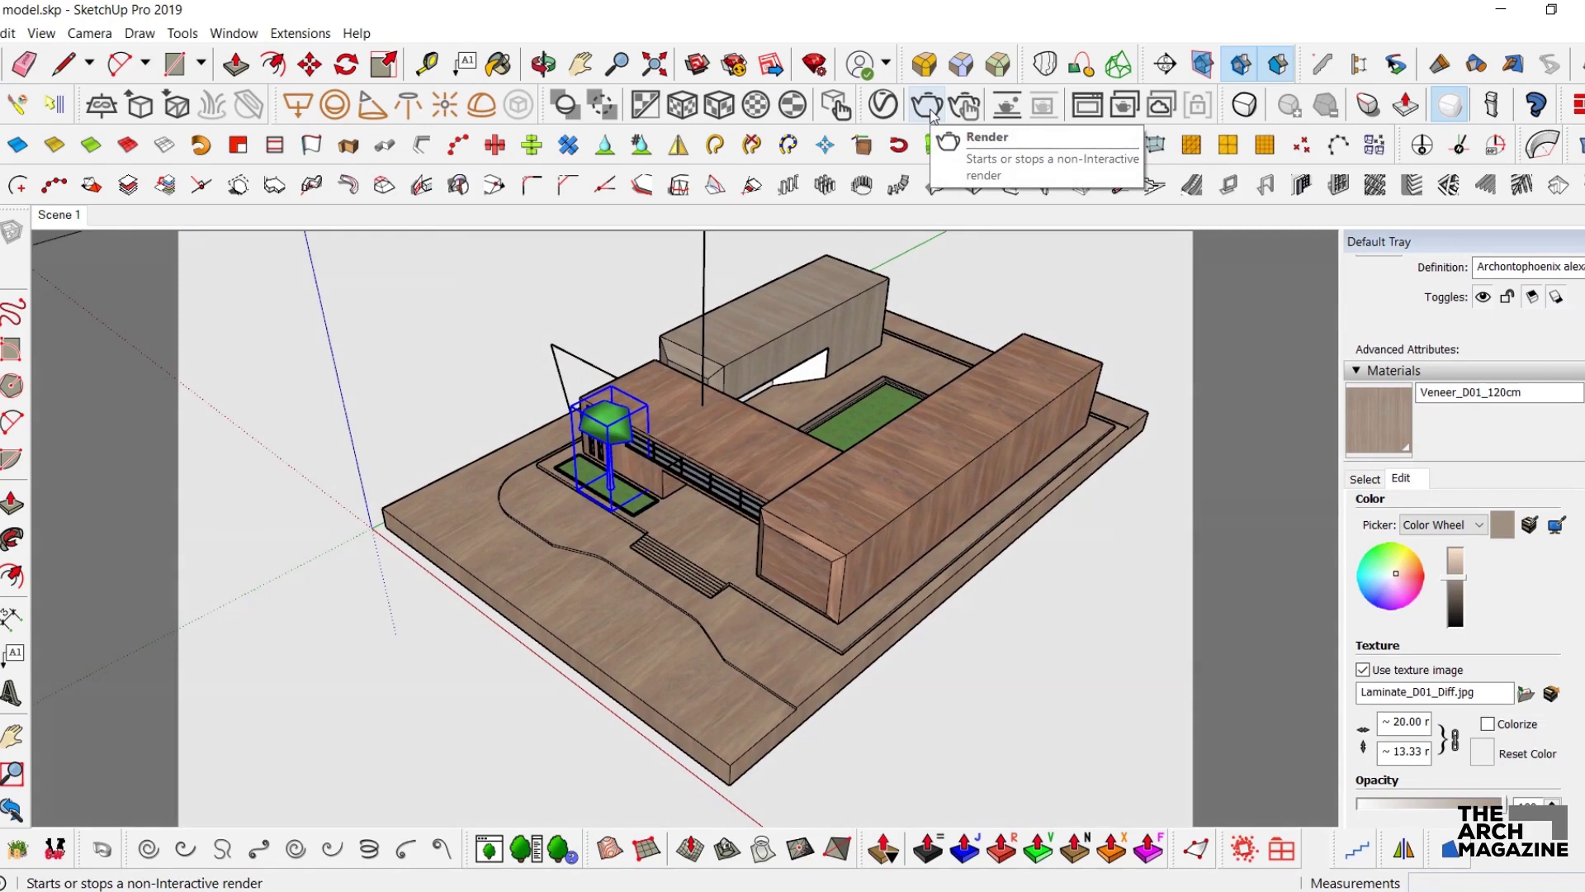
key(z)
shift+drag(979, 268, 982, 265)
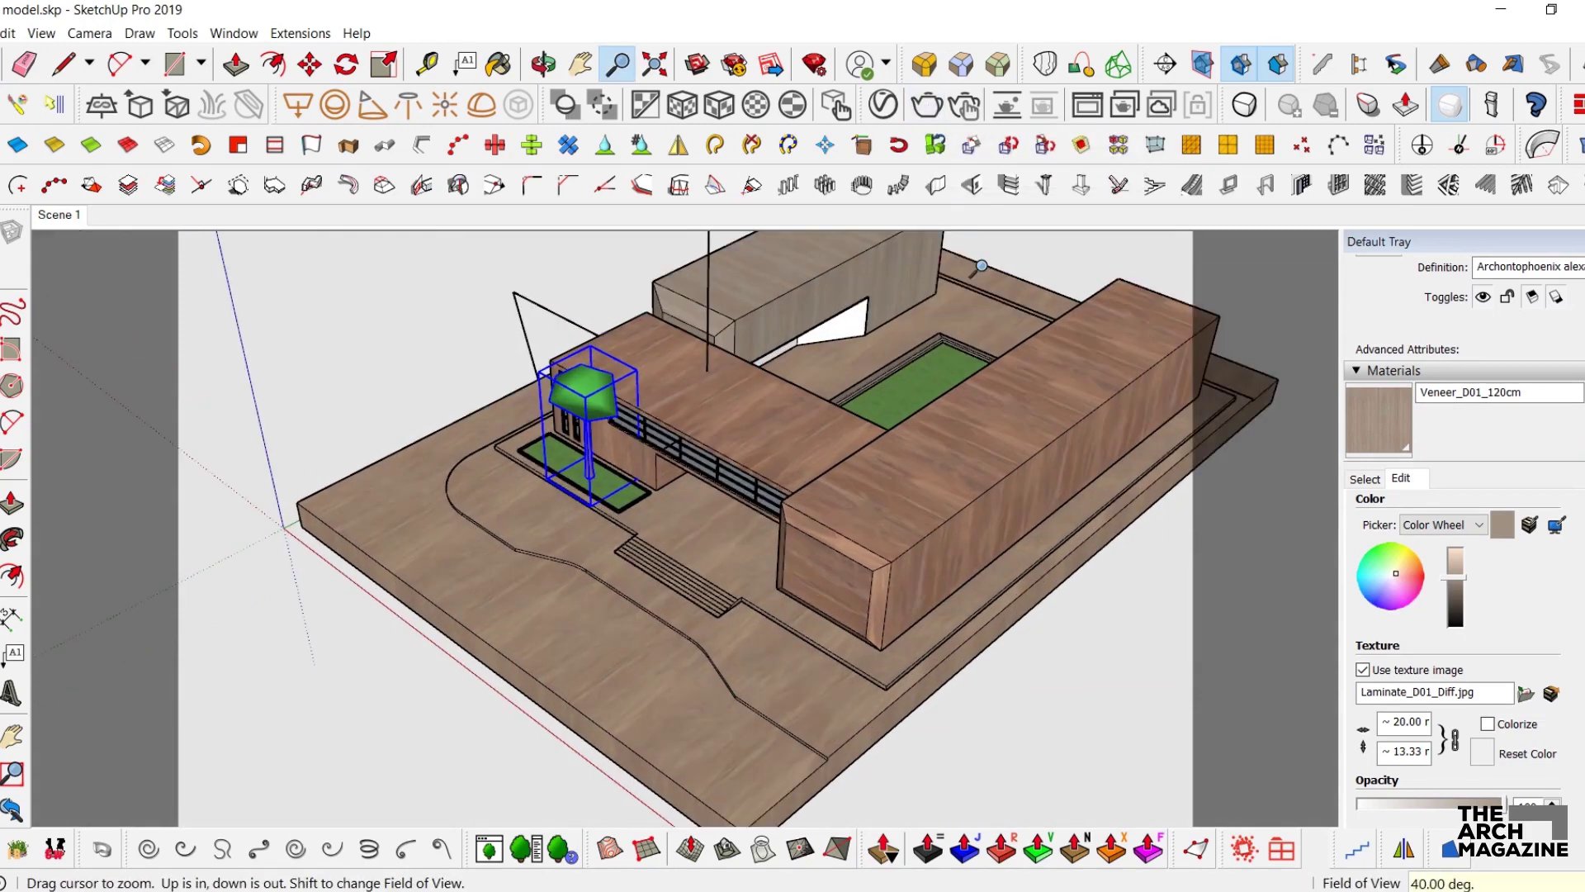
drag(835, 324, 850, 391)
shift+middle_drag(869, 388, 836, 399)
key(space)
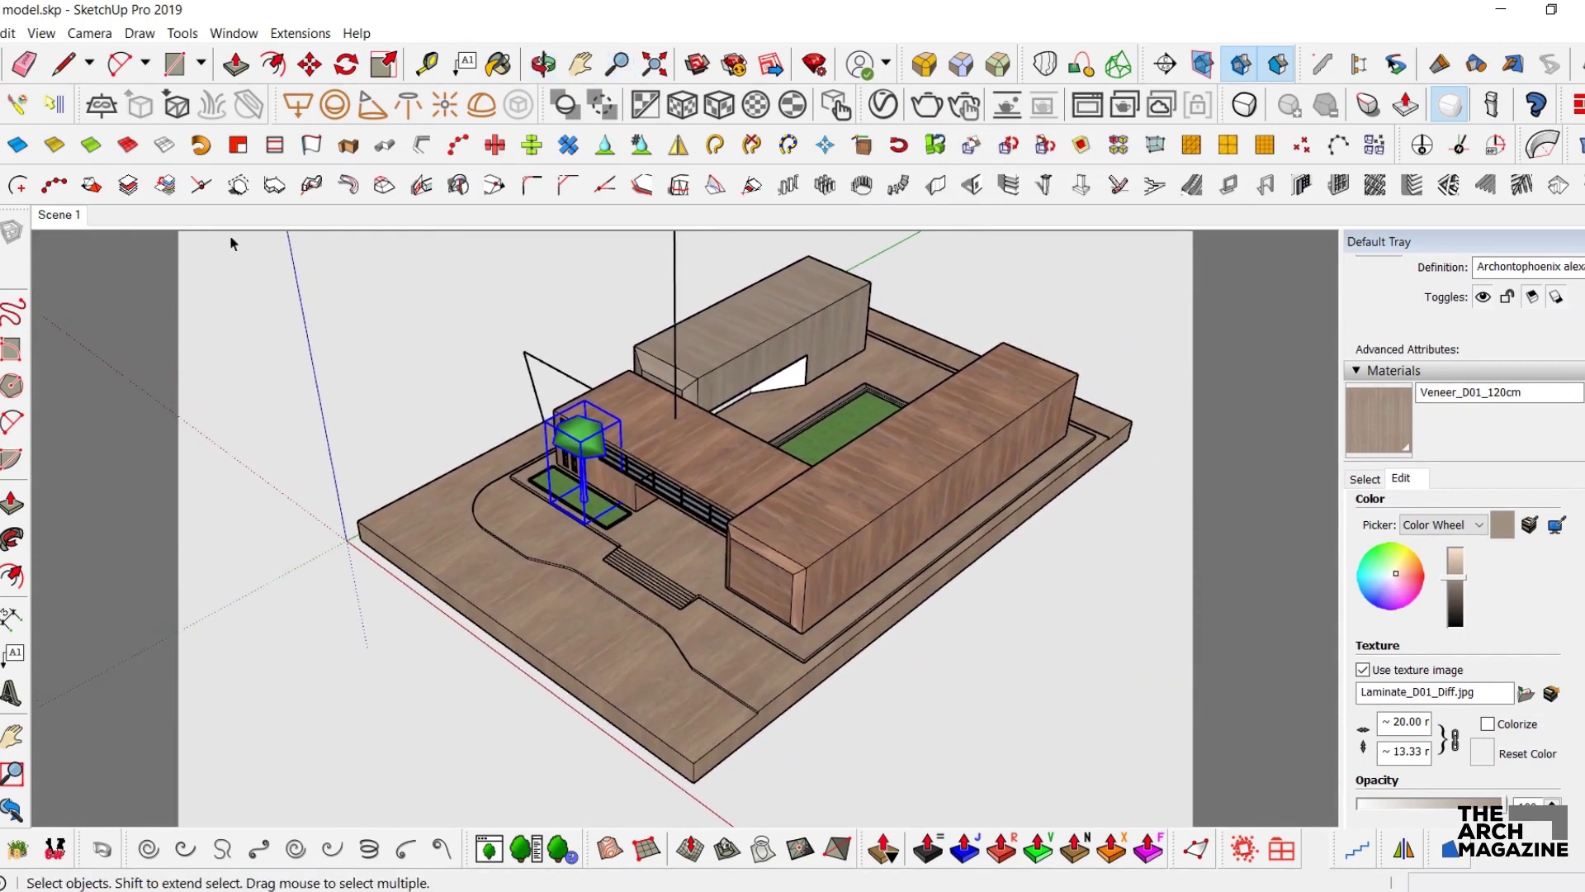
- Update Scene 1 with the reframed camera view and start a V-Ray render
right_click(70, 223)
click(133, 297)
click(930, 105)
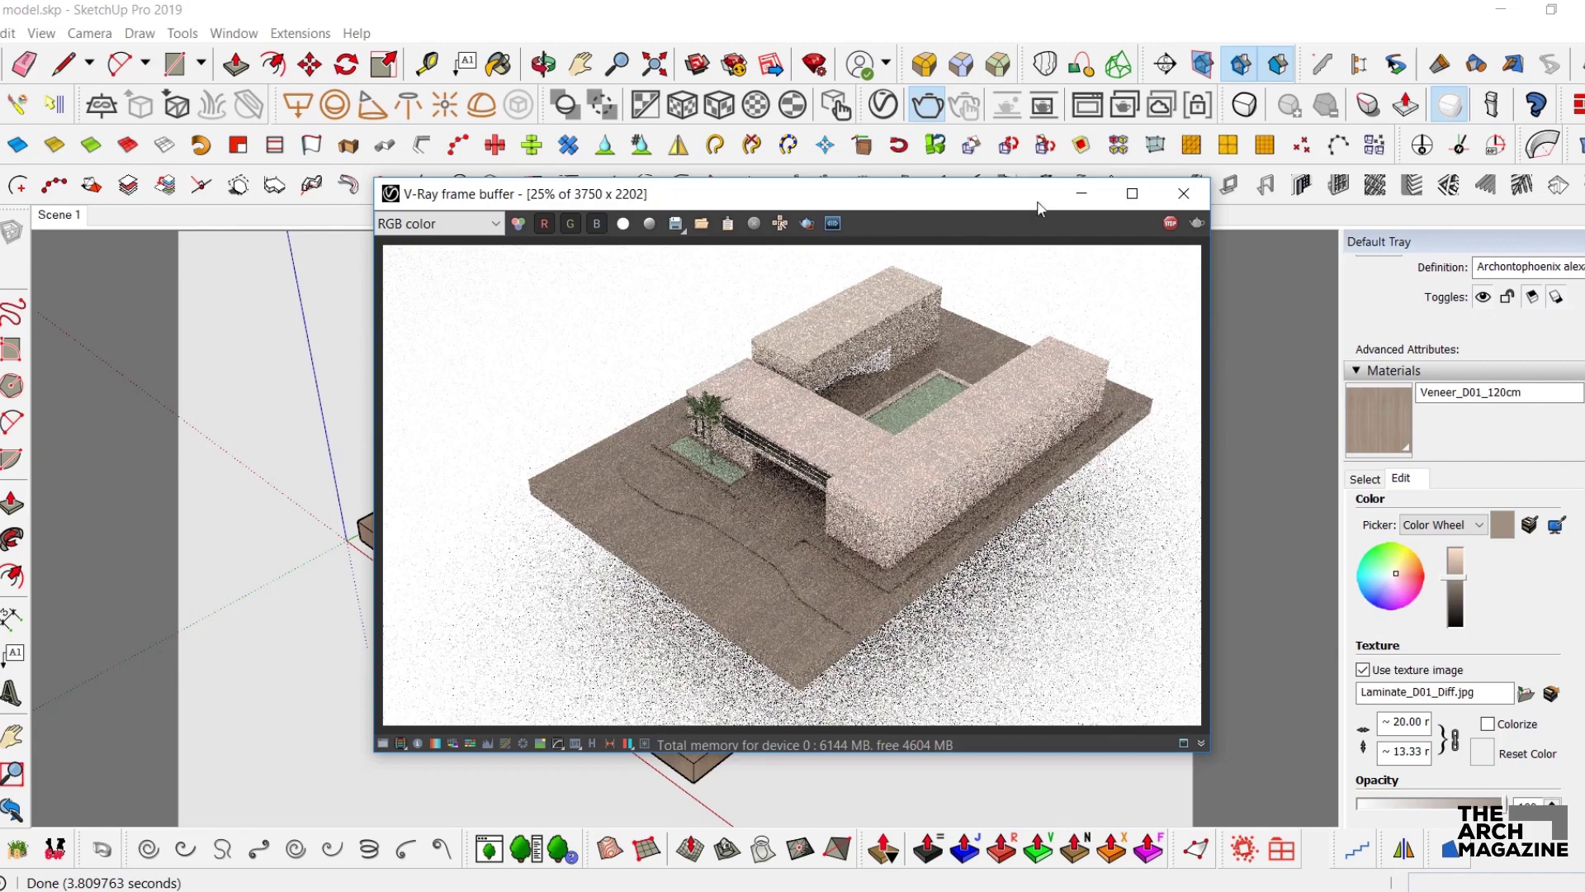
- Stop the running V-Ray render and close the frame buffer
click(1166, 223)
click(1183, 193)
- Sample the platform's Veneer_A02_120cm material, adjust the Color Gain of its diffuse bitmap and start a new render
click(1381, 434)
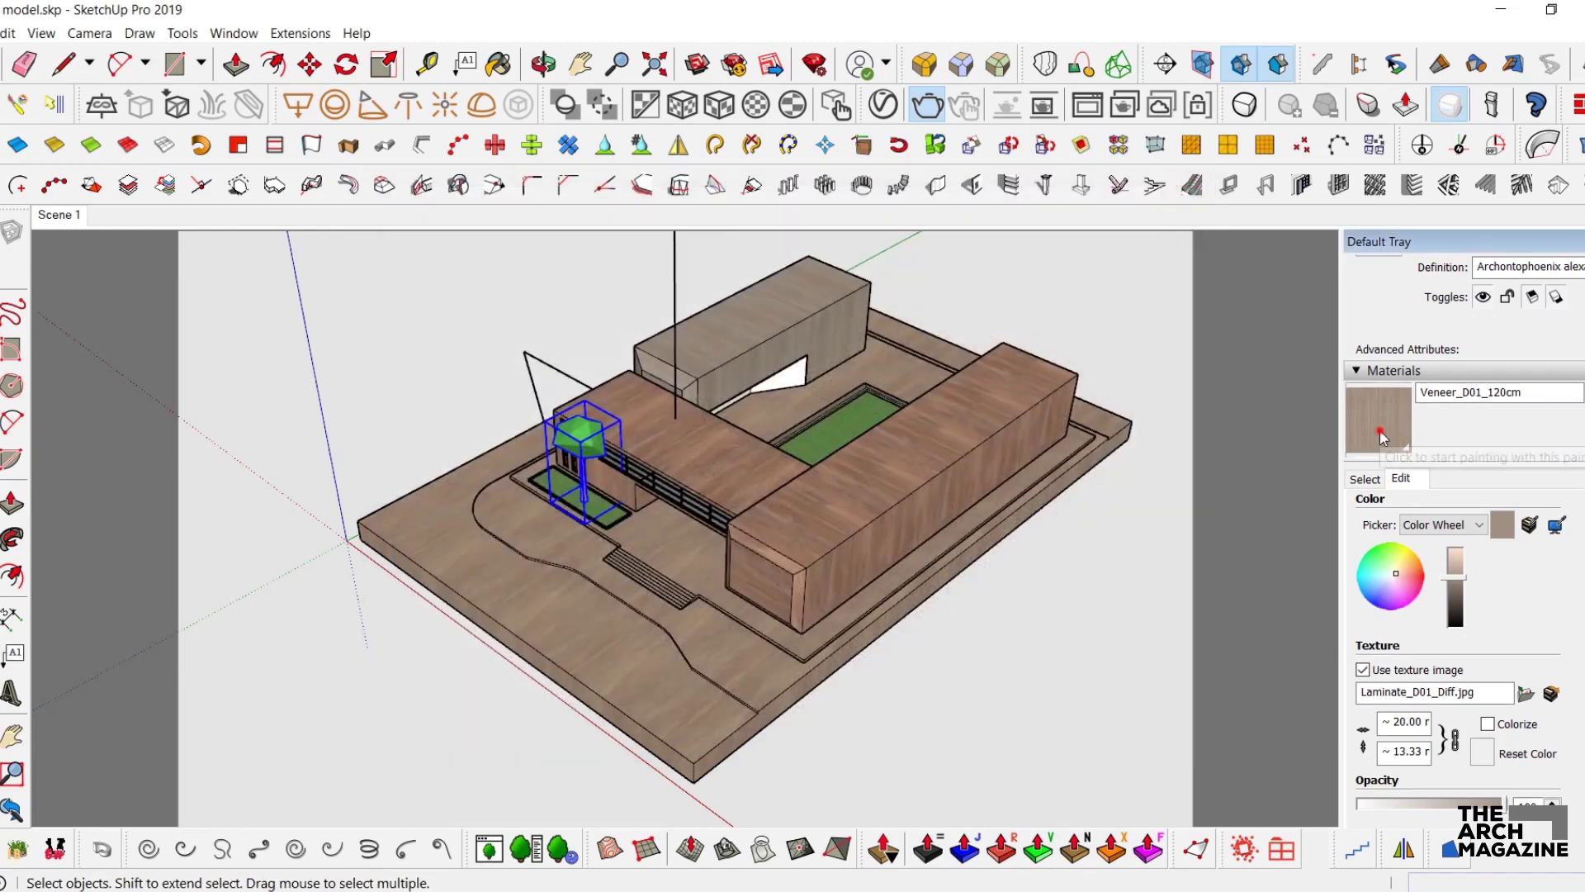
key(alt)
alt+click(723, 646)
click(877, 106)
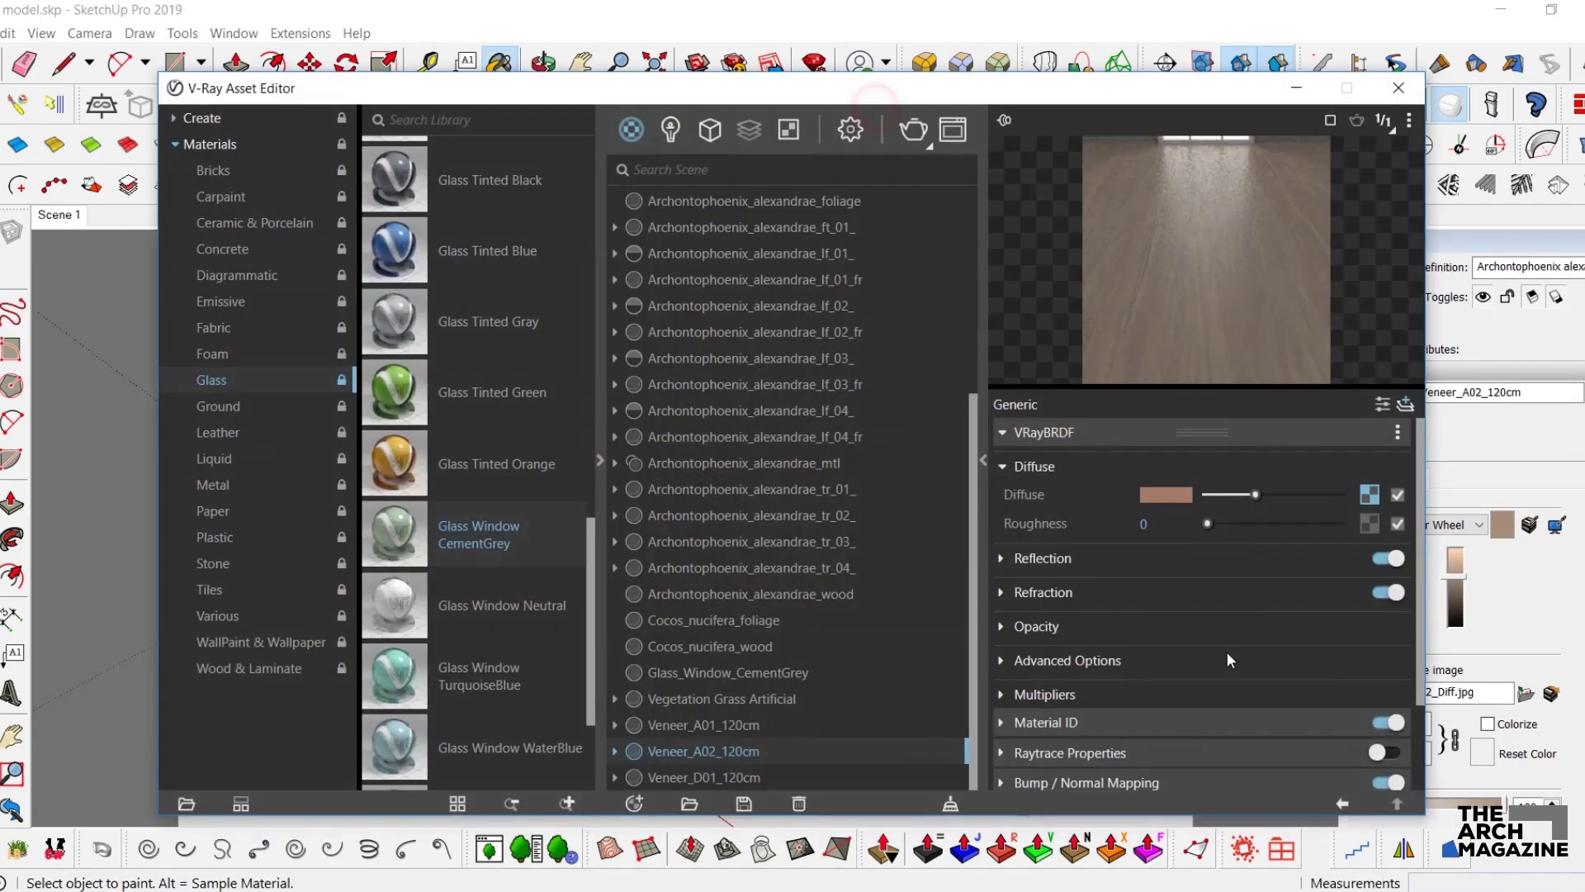
click(1367, 496)
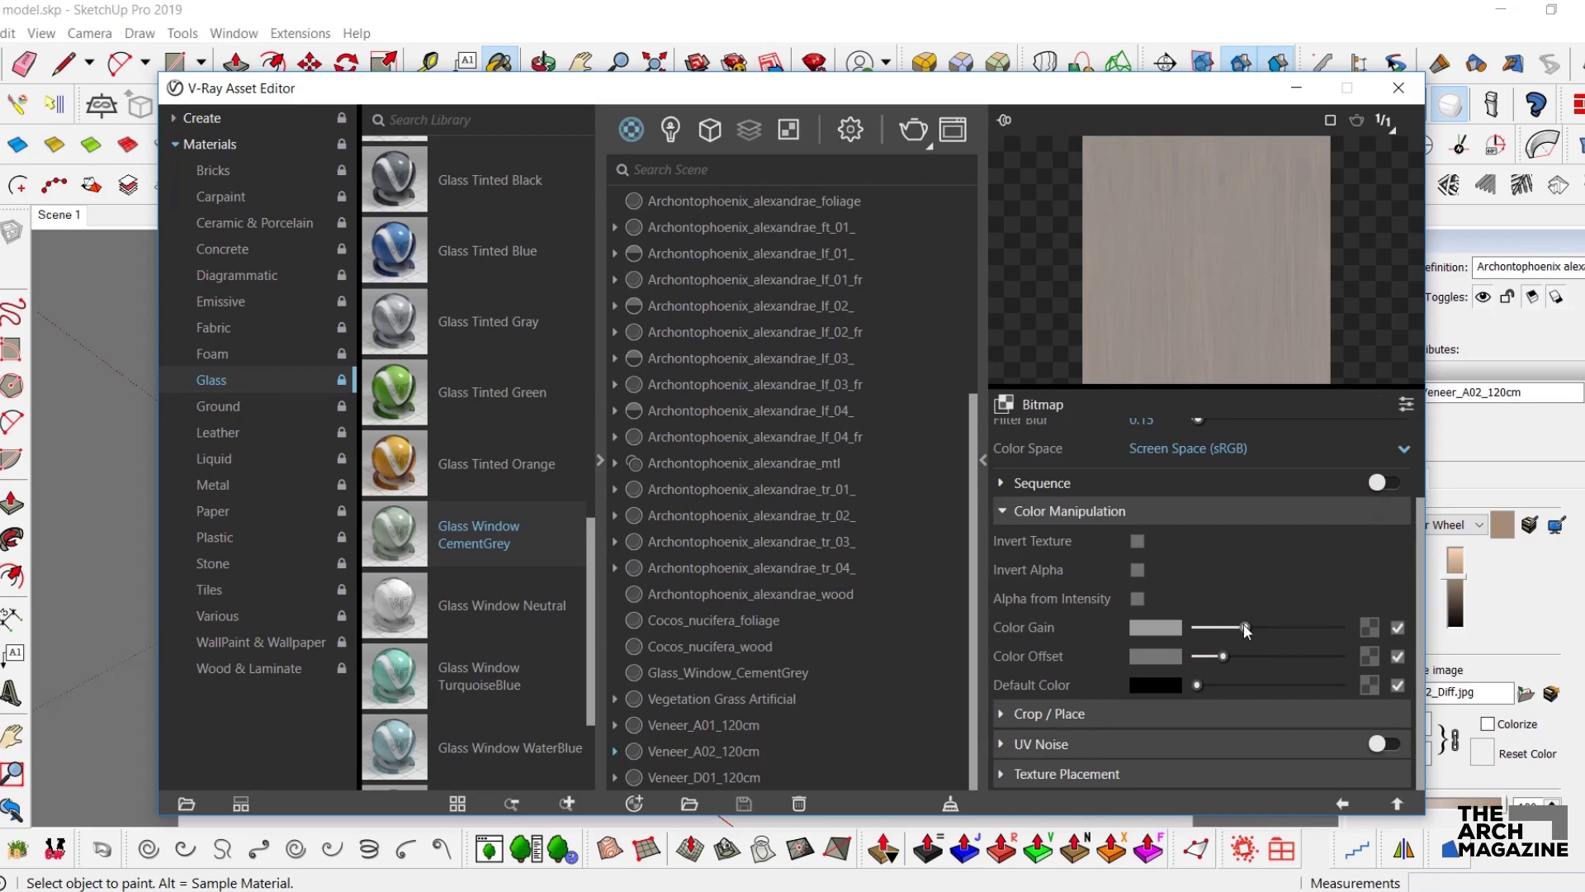
click(1343, 801)
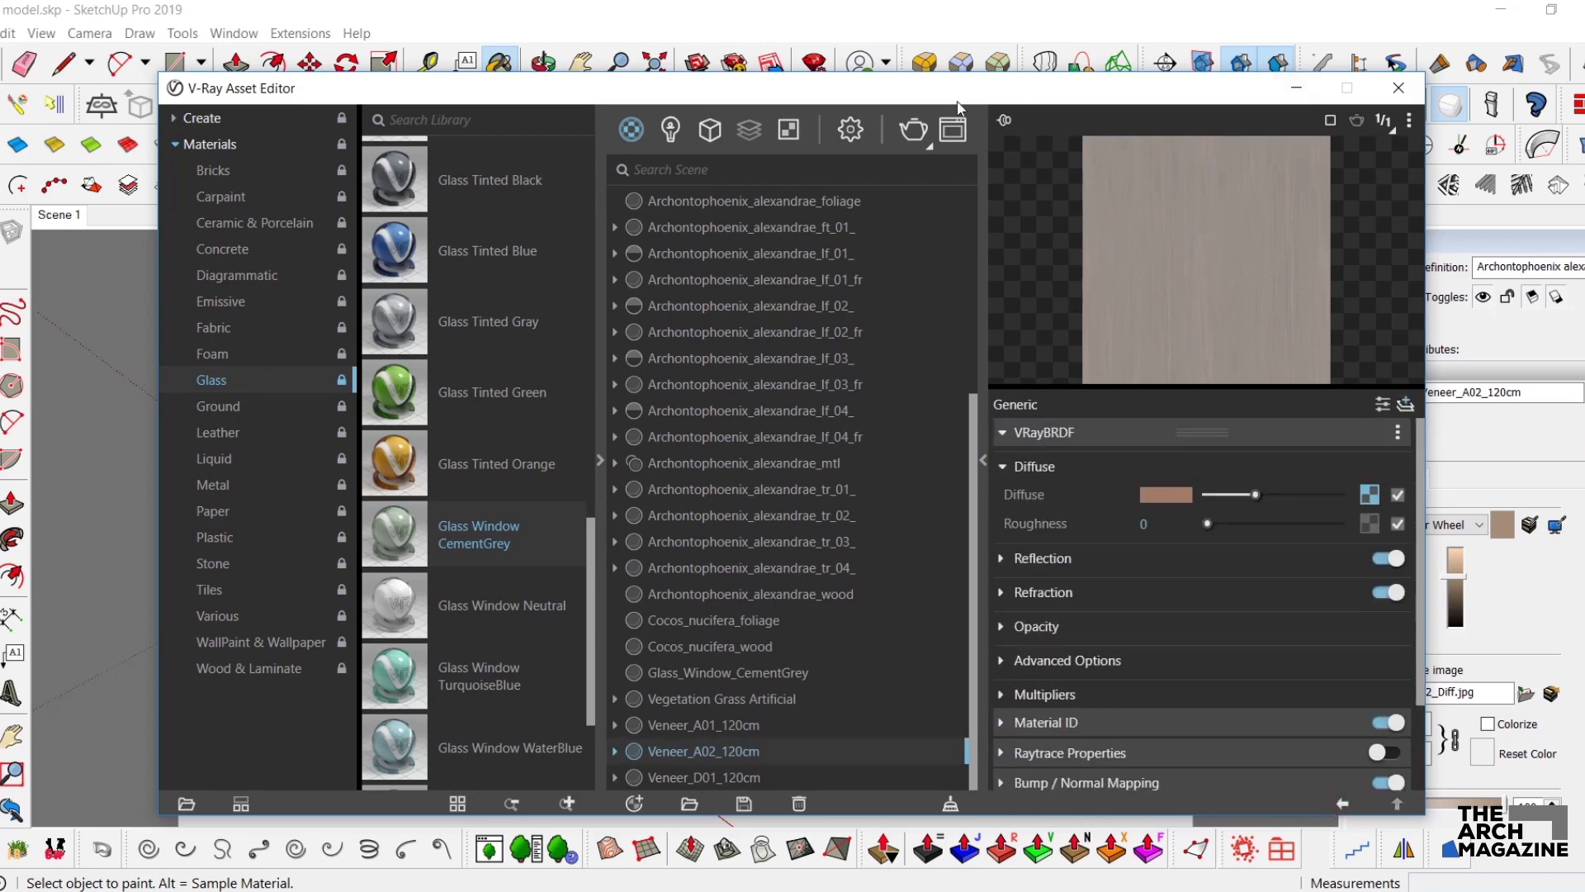
click(914, 129)
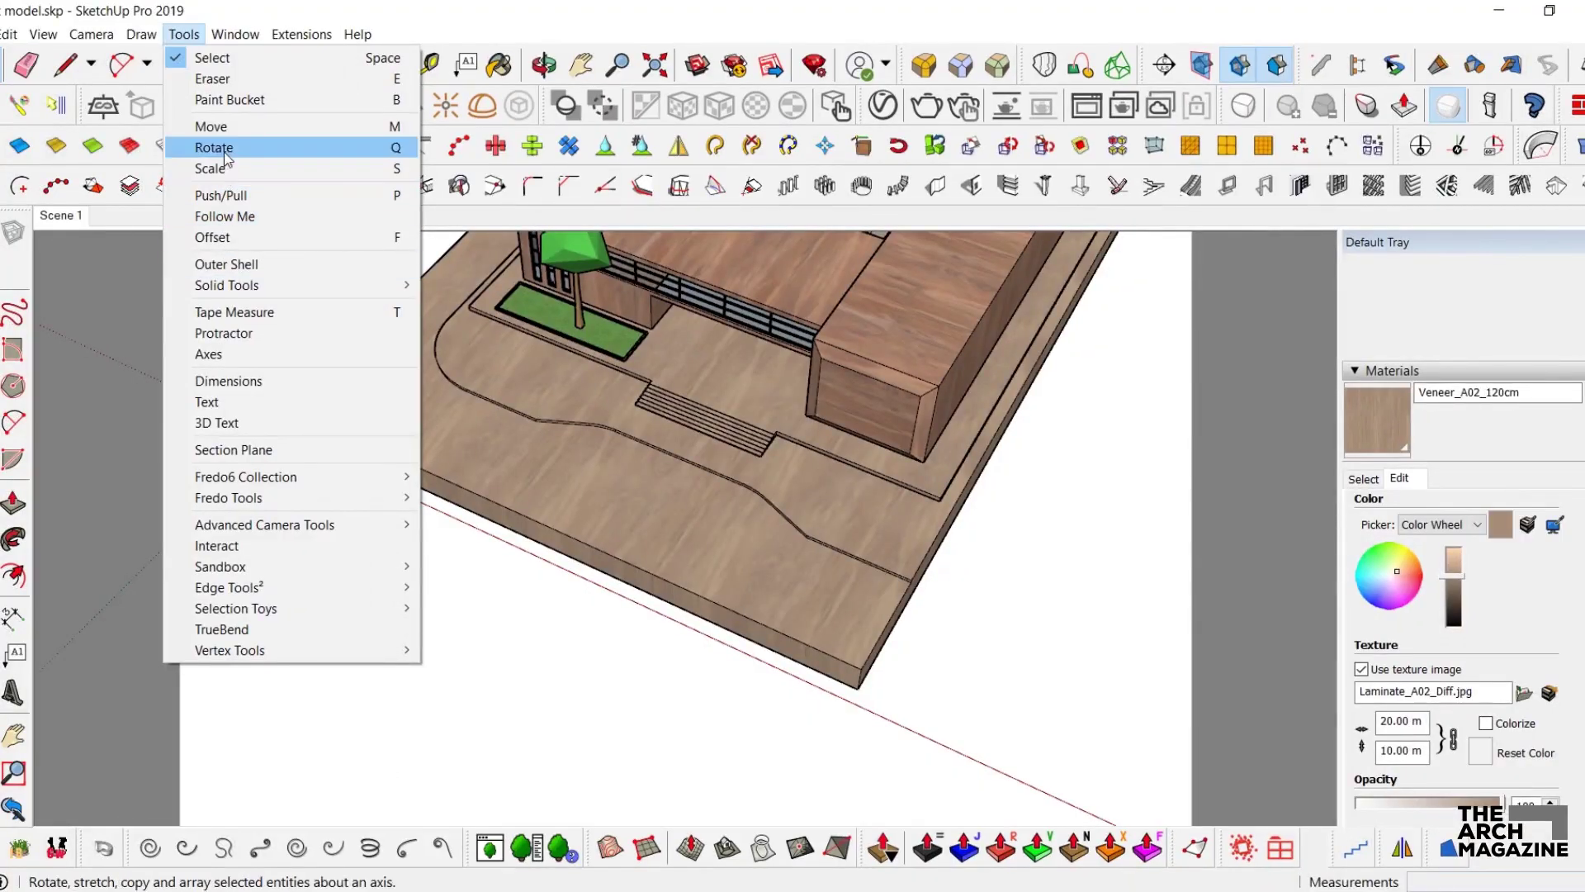
- Create the filled, extruded 3D text "SKETCHUPTUTORIALS" in bold Arial CE and place it on the platform near its front corner
click(216, 422)
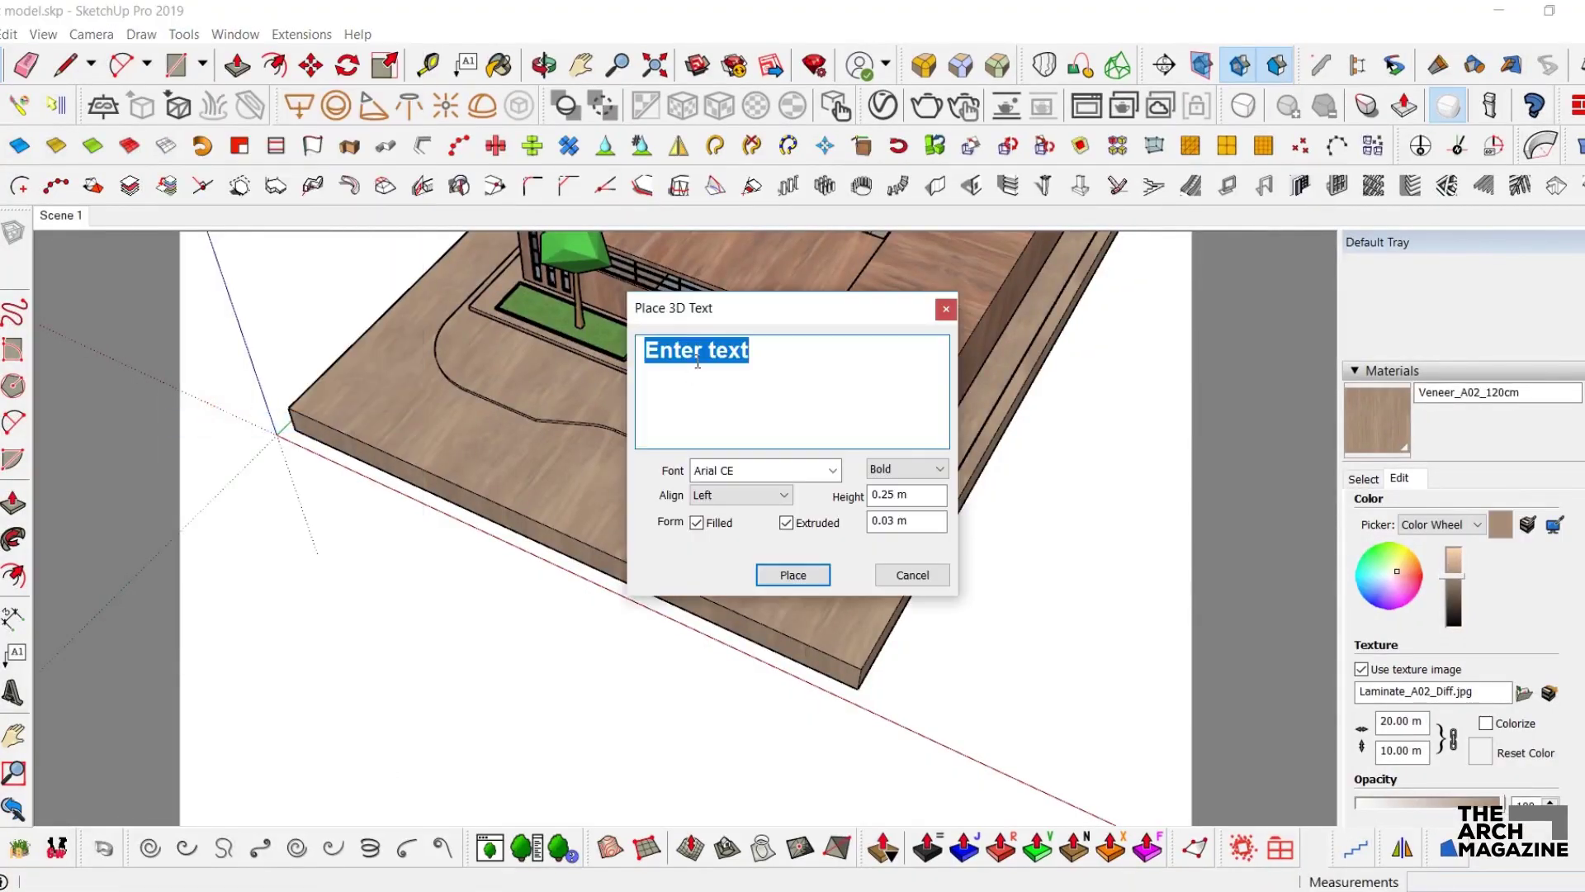
text(SKETCHUPTUTORIALS)
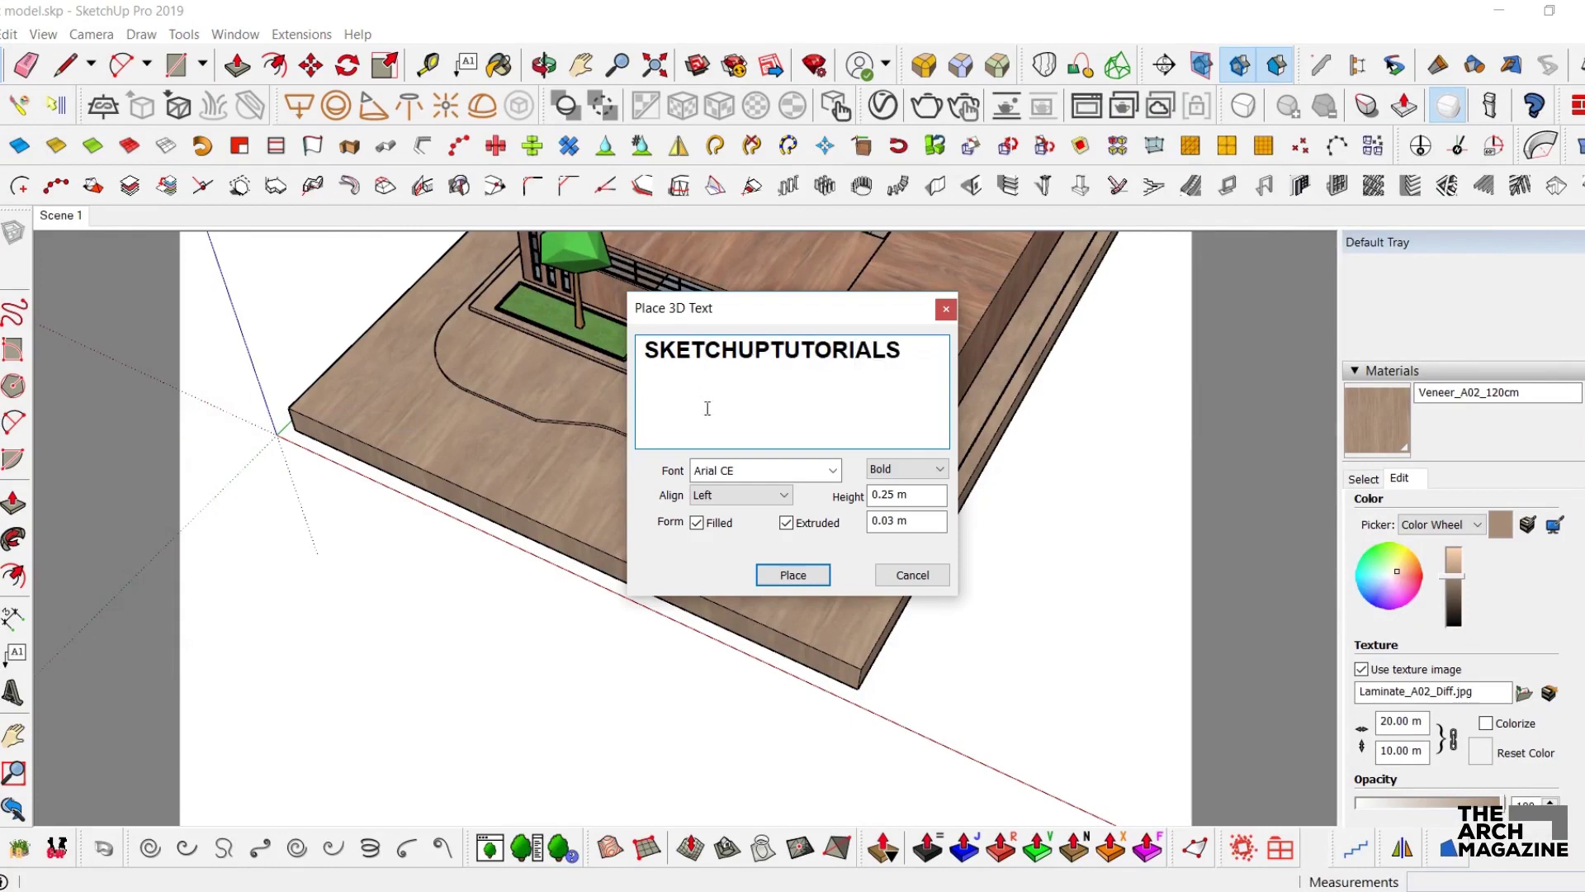
click(791, 575)
scroll(826, 590, up, 6)
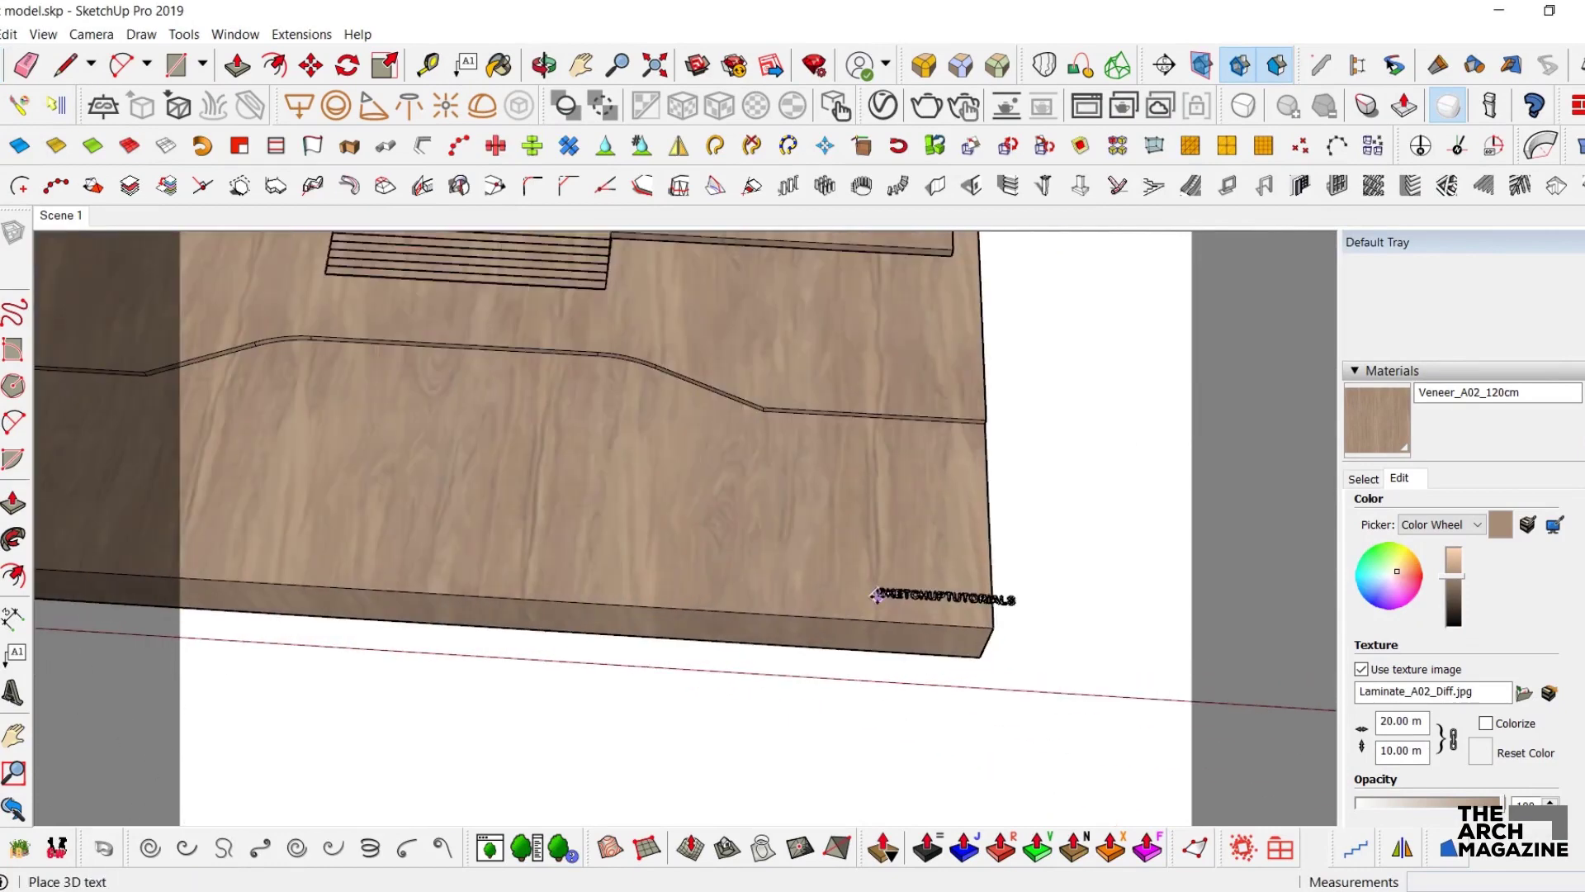
click(746, 593)
- Scale the 3D text up uniformly until it extends past the platform's side edge
key(space)
key(s)
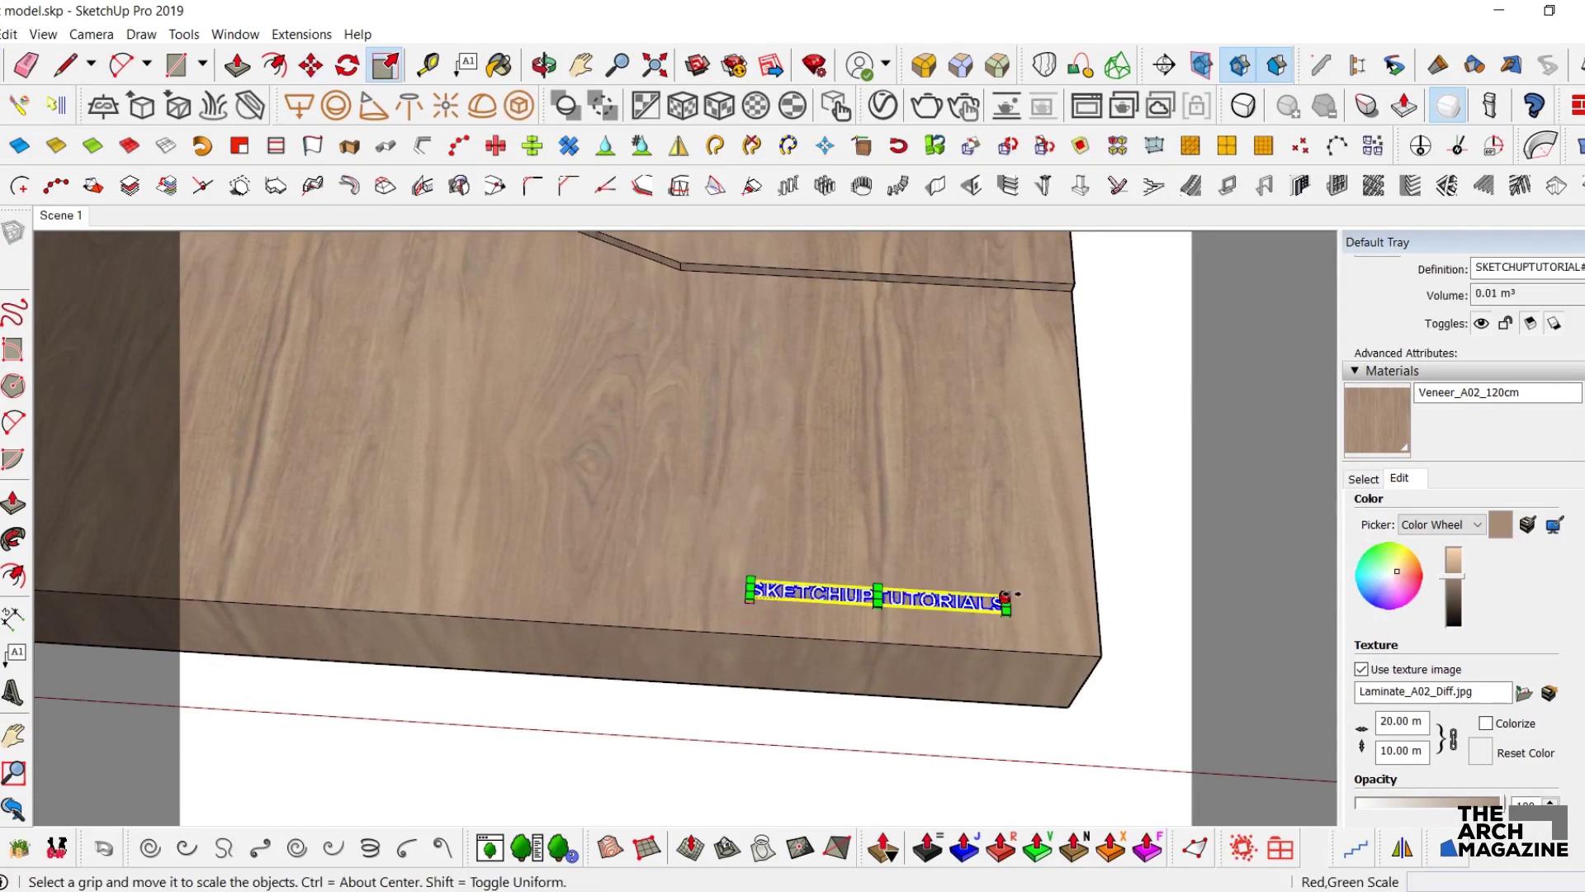
click(1011, 594)
scroll(929, 549, down, 3)
click(1182, 515)
key(space)
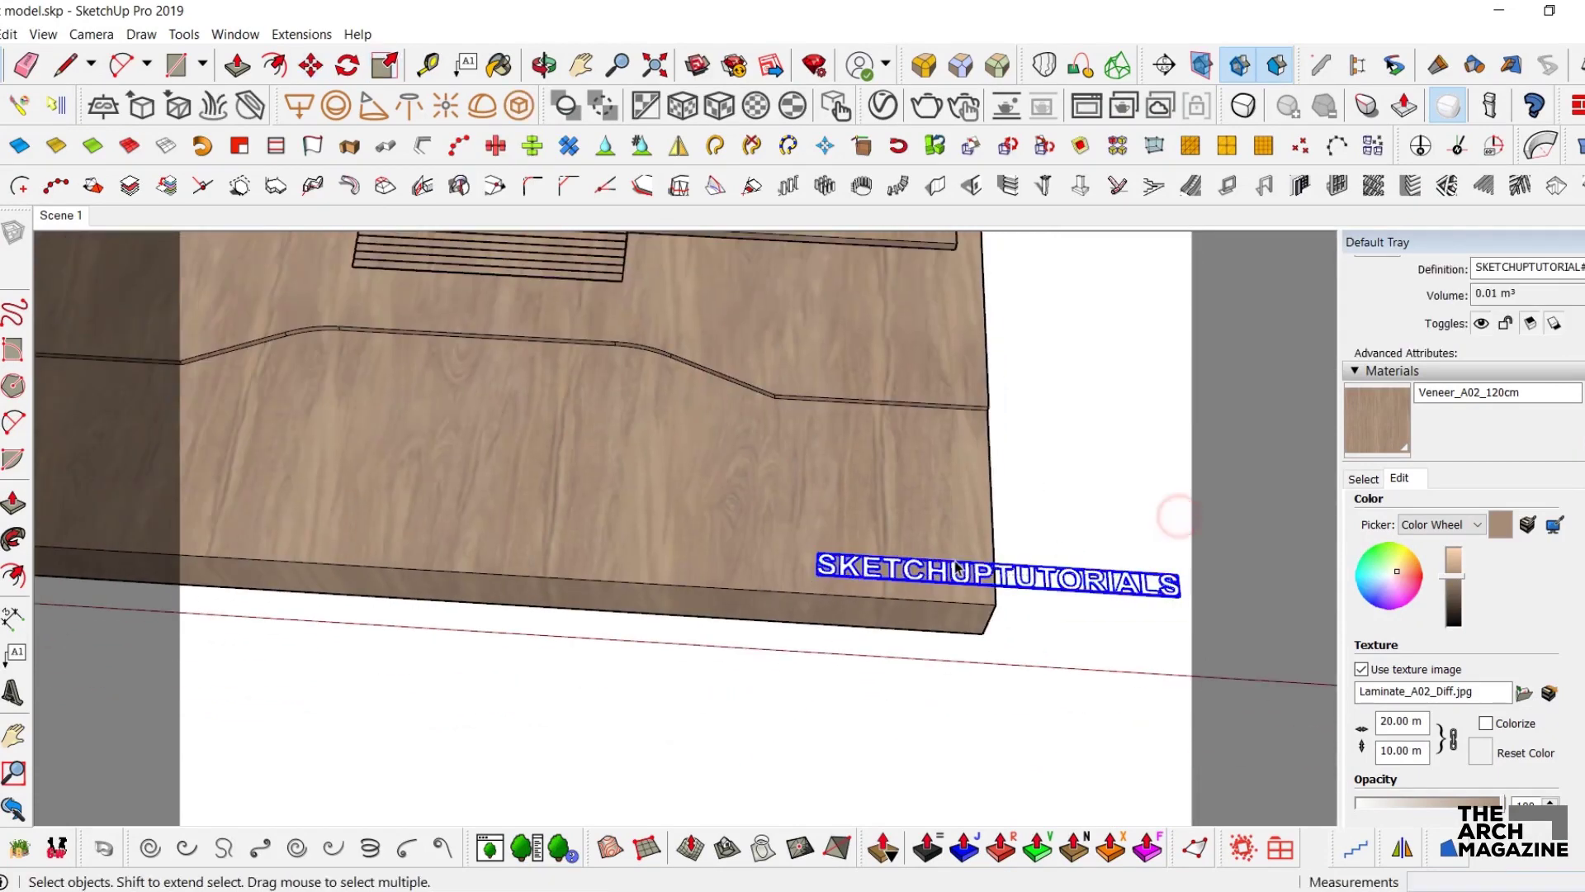
- Move the enlarged text about 5.93 m along the platform's front edge so it lies entirely on the platform
scroll(949, 522, up, 1)
key(m)
click(944, 519)
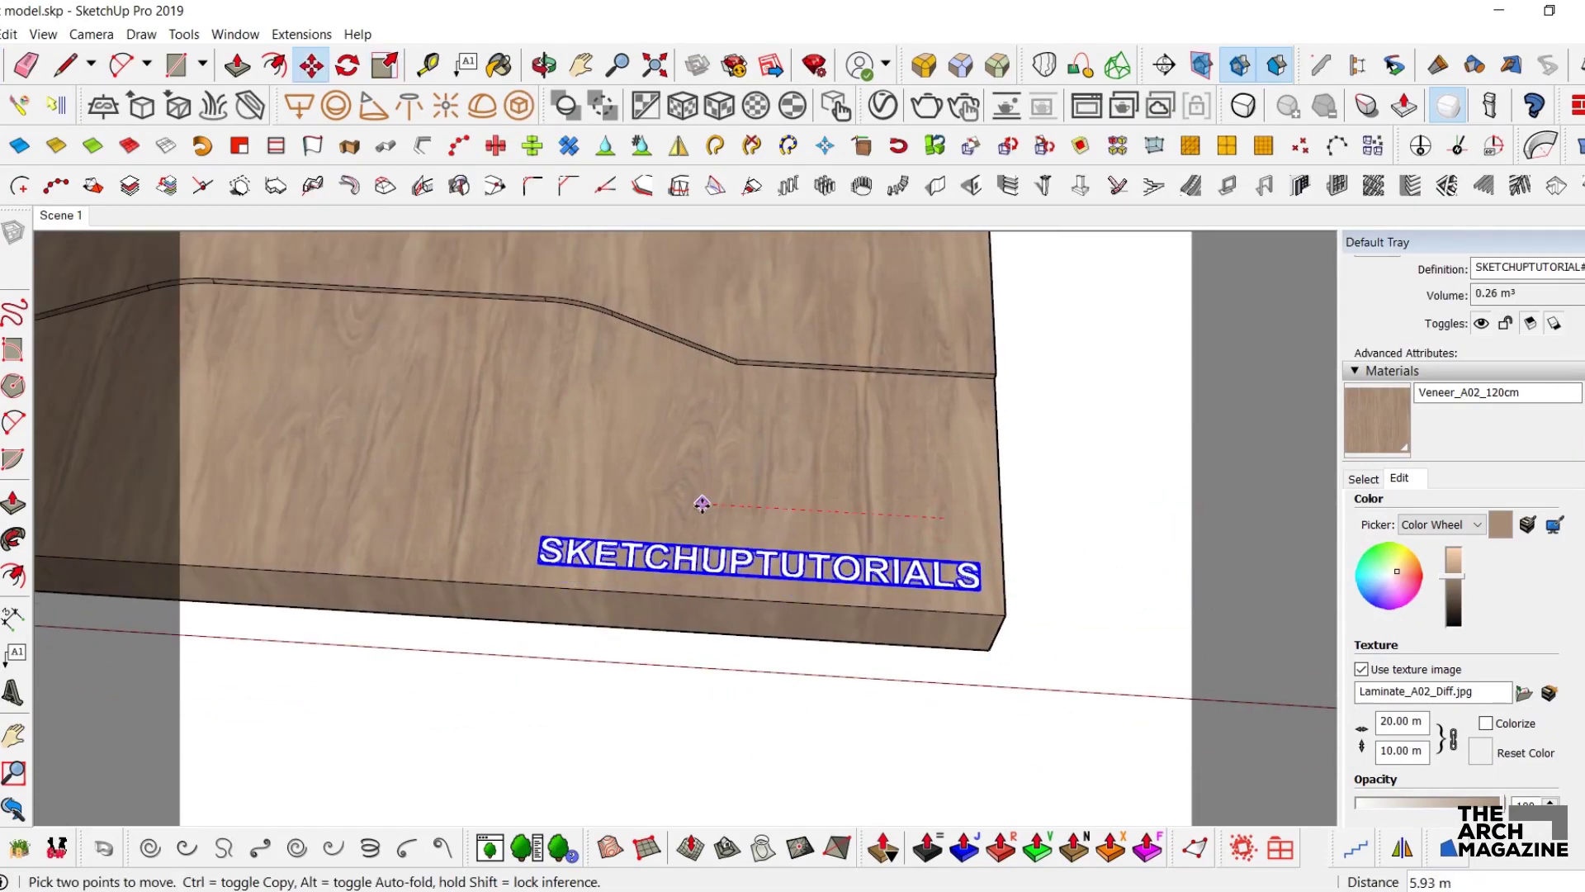
click(701, 503)
key(space)
- Open the 3D text component for editing and select the top faces of all its letters
scroll(914, 582, up, 3)
double_click(926, 572)
scroll(964, 582, up, 2)
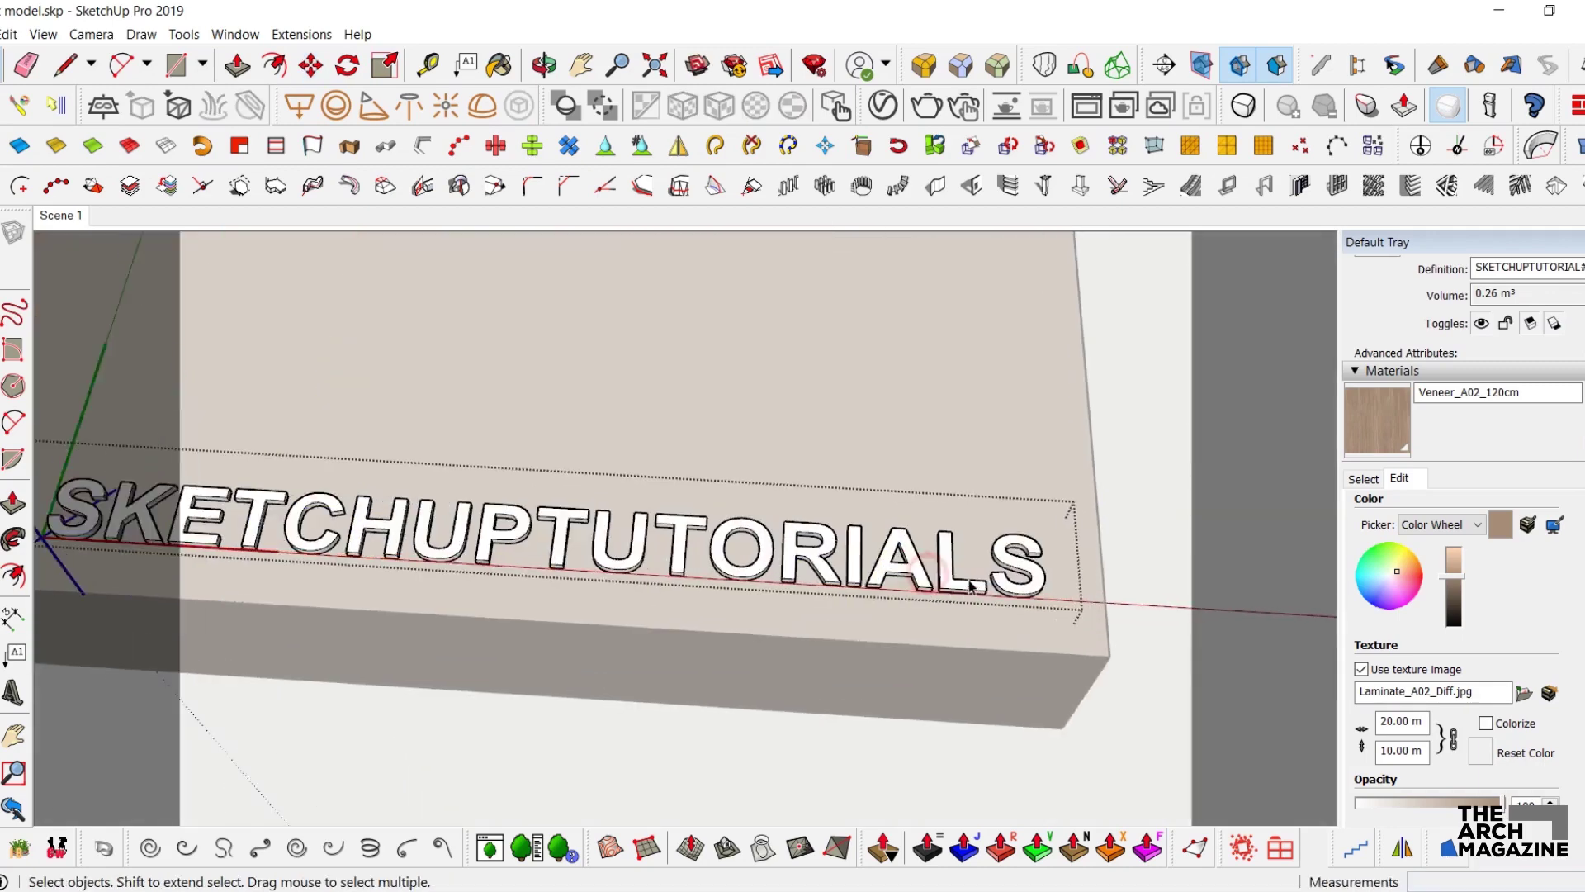
click(964, 591)
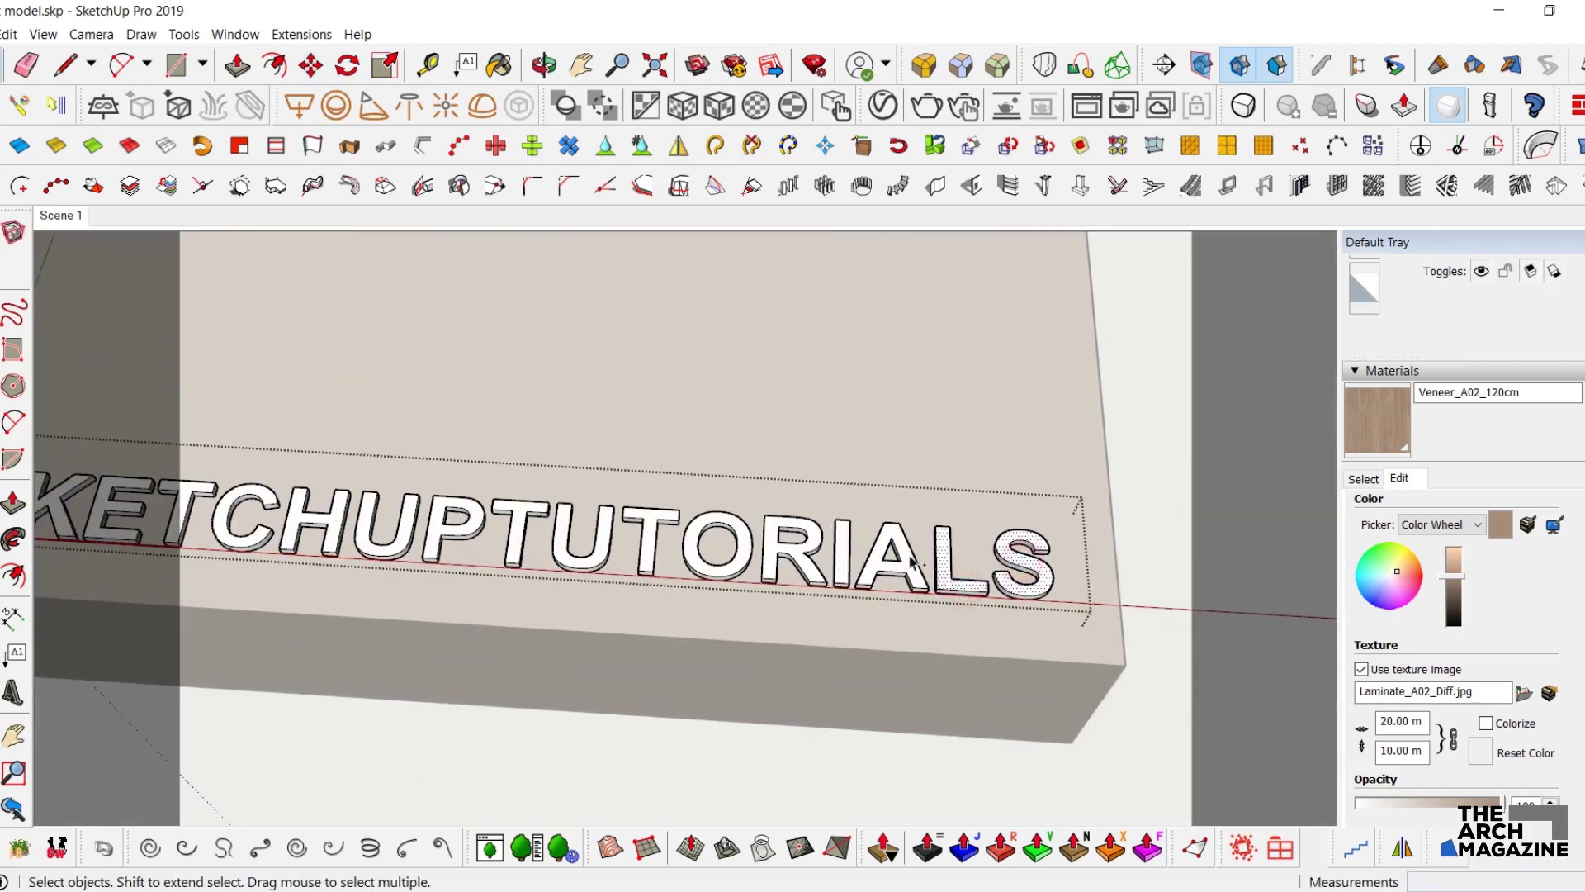
shift+click(798, 551)
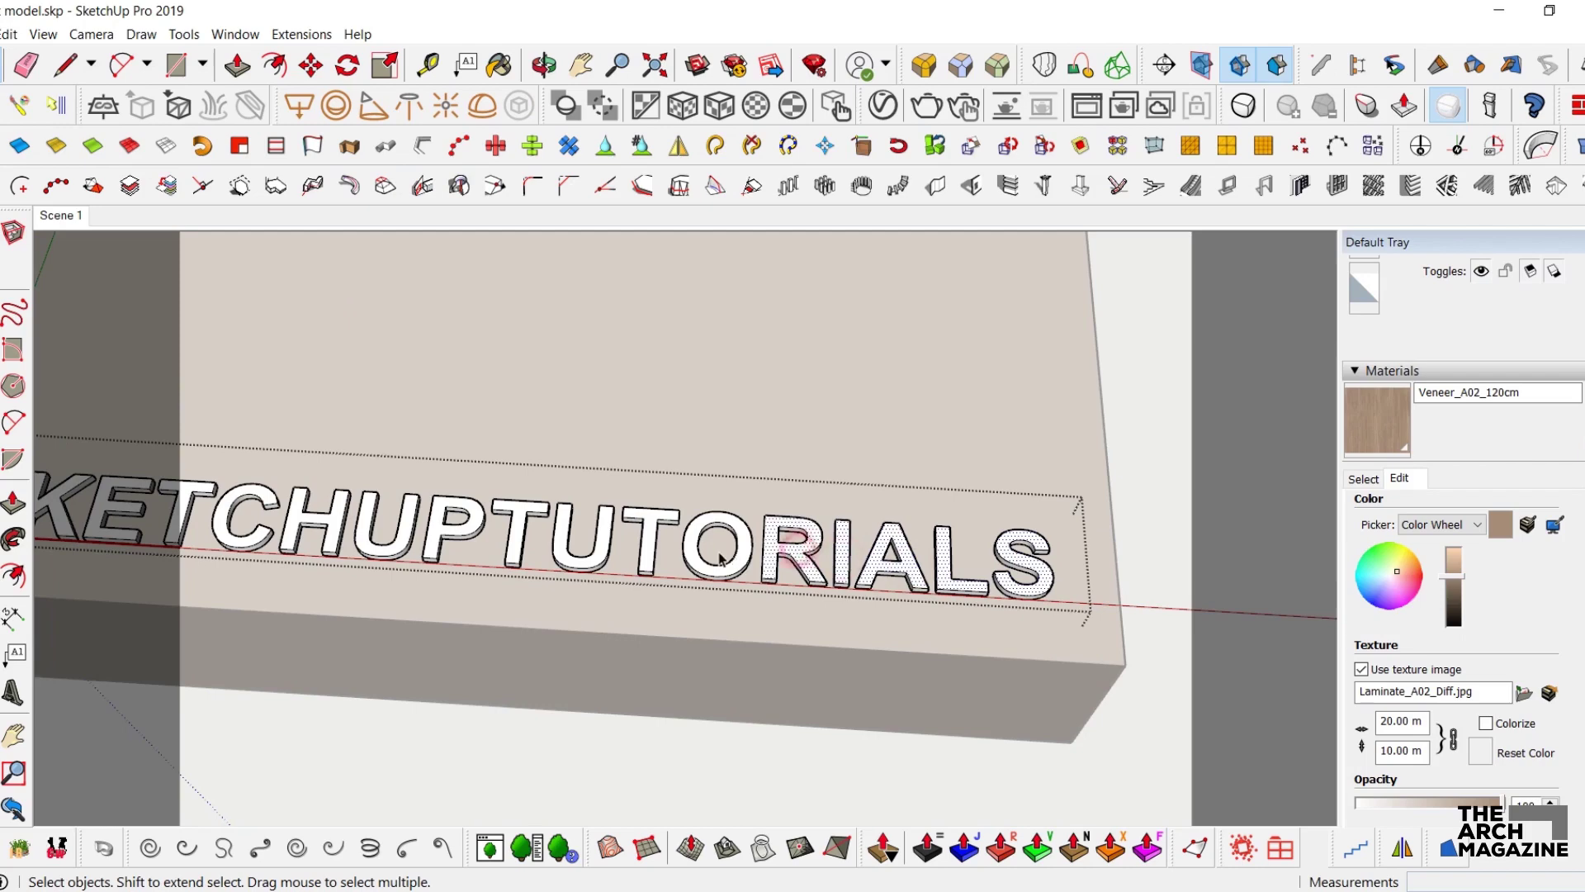
shift+middle_drag(712, 548, 883, 550)
scroll(883, 550, up, 3)
shift+click(856, 534)
shift+click(800, 507)
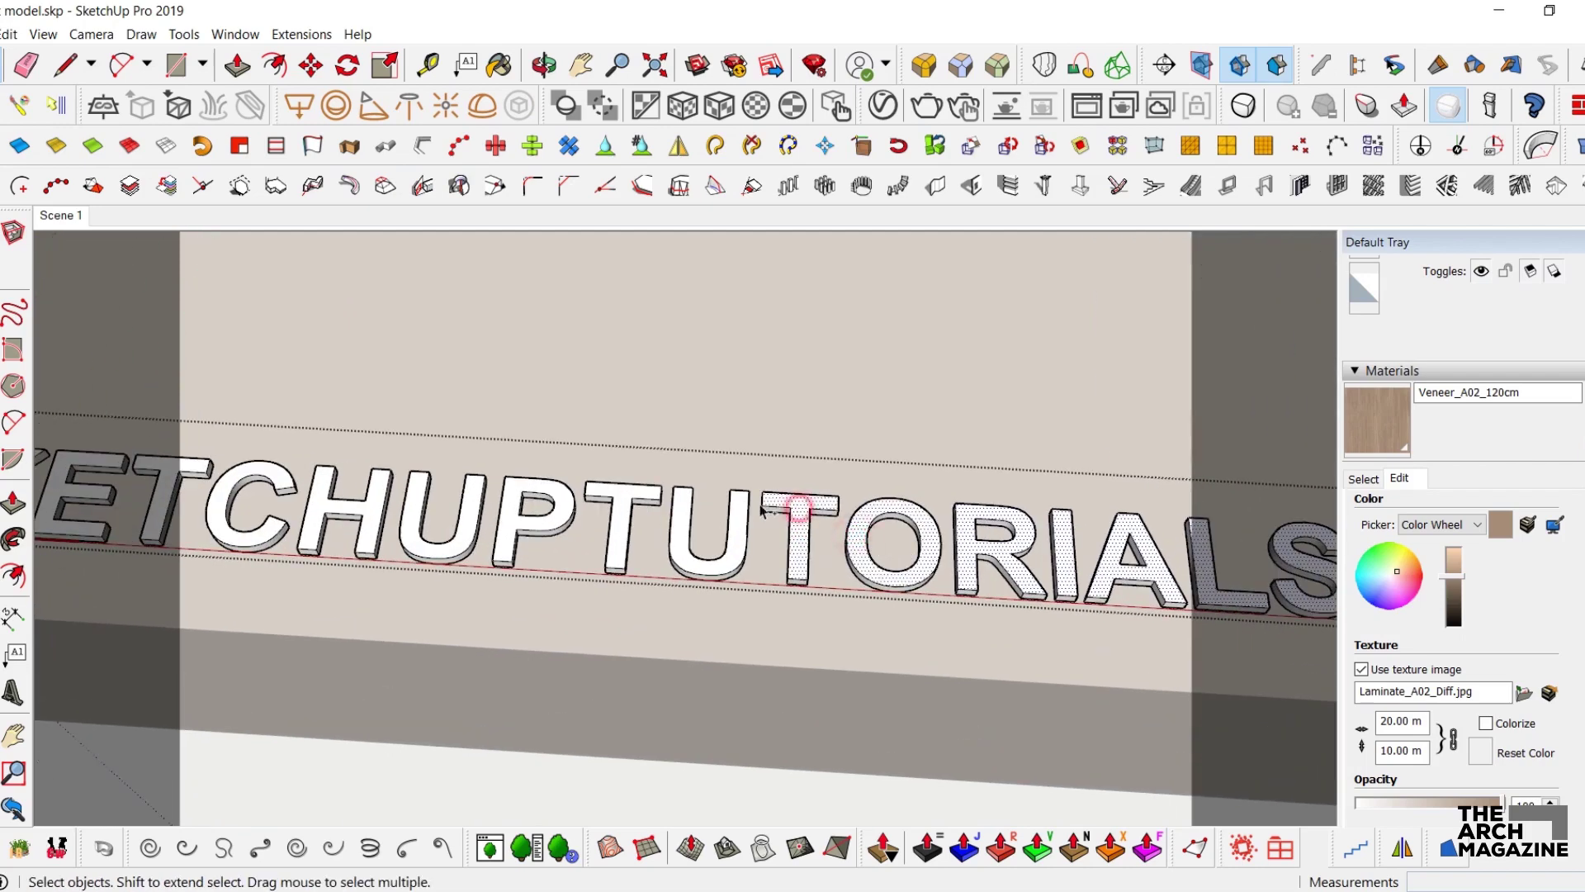
shift+click(741, 515)
shift+click(626, 487)
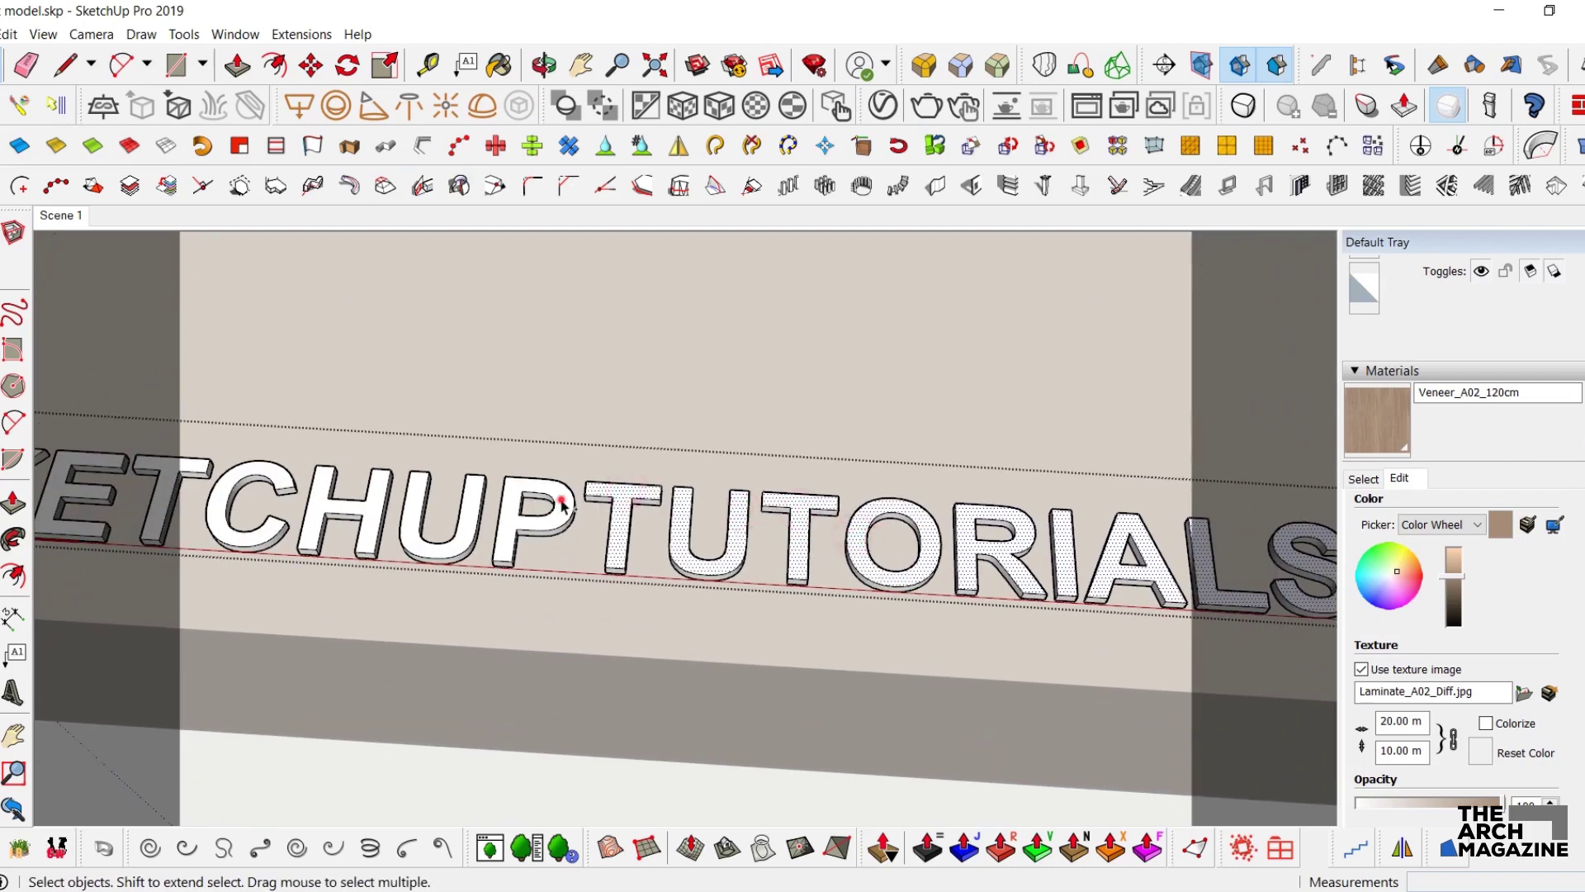
shift+click(562, 503)
shift+middle_drag(562, 504, 900, 549)
shift+click(906, 550)
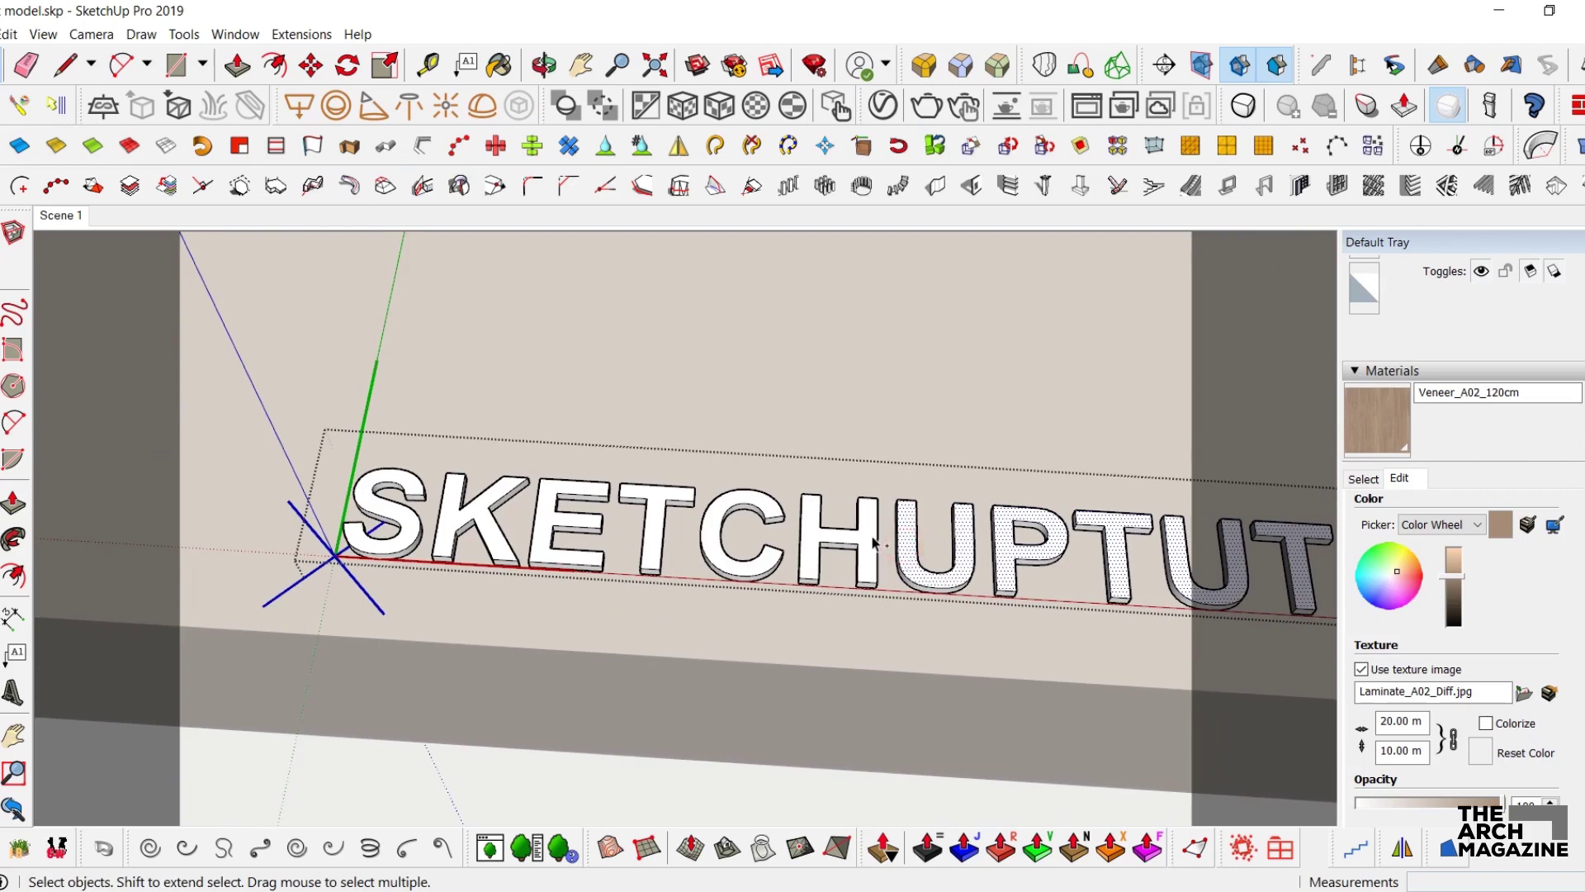
shift+click(873, 541)
shift+click(758, 504)
shift+click(658, 495)
shift+click(545, 487)
shift+click(480, 513)
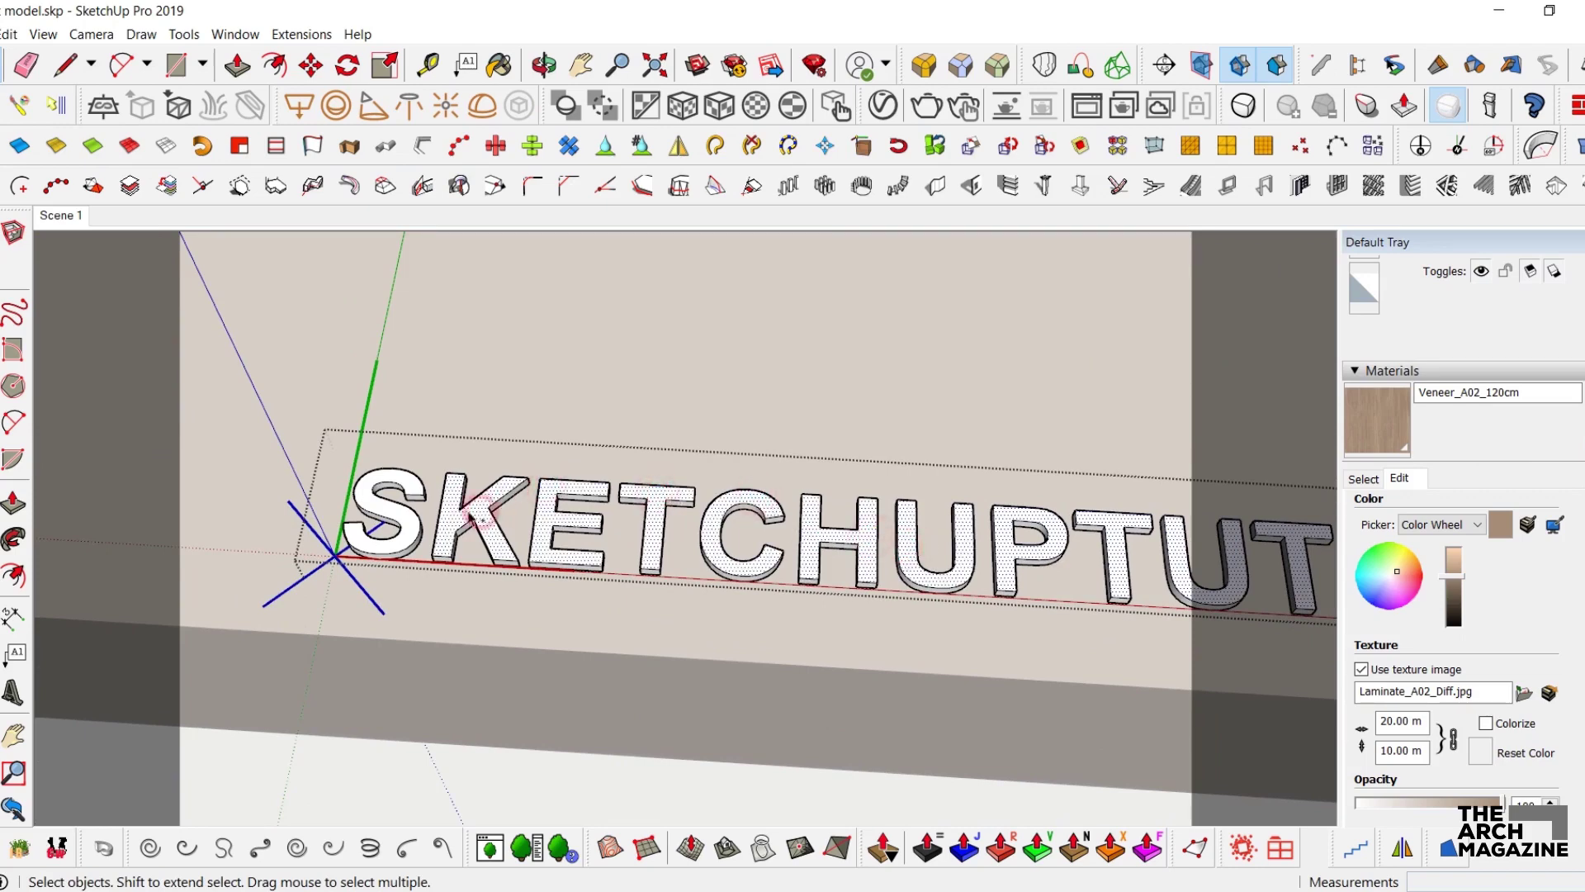
shift+click(399, 512)
- Delete all the extruded text geometry and paste the copied letter faces back in place
scroll(399, 512, down, 3)
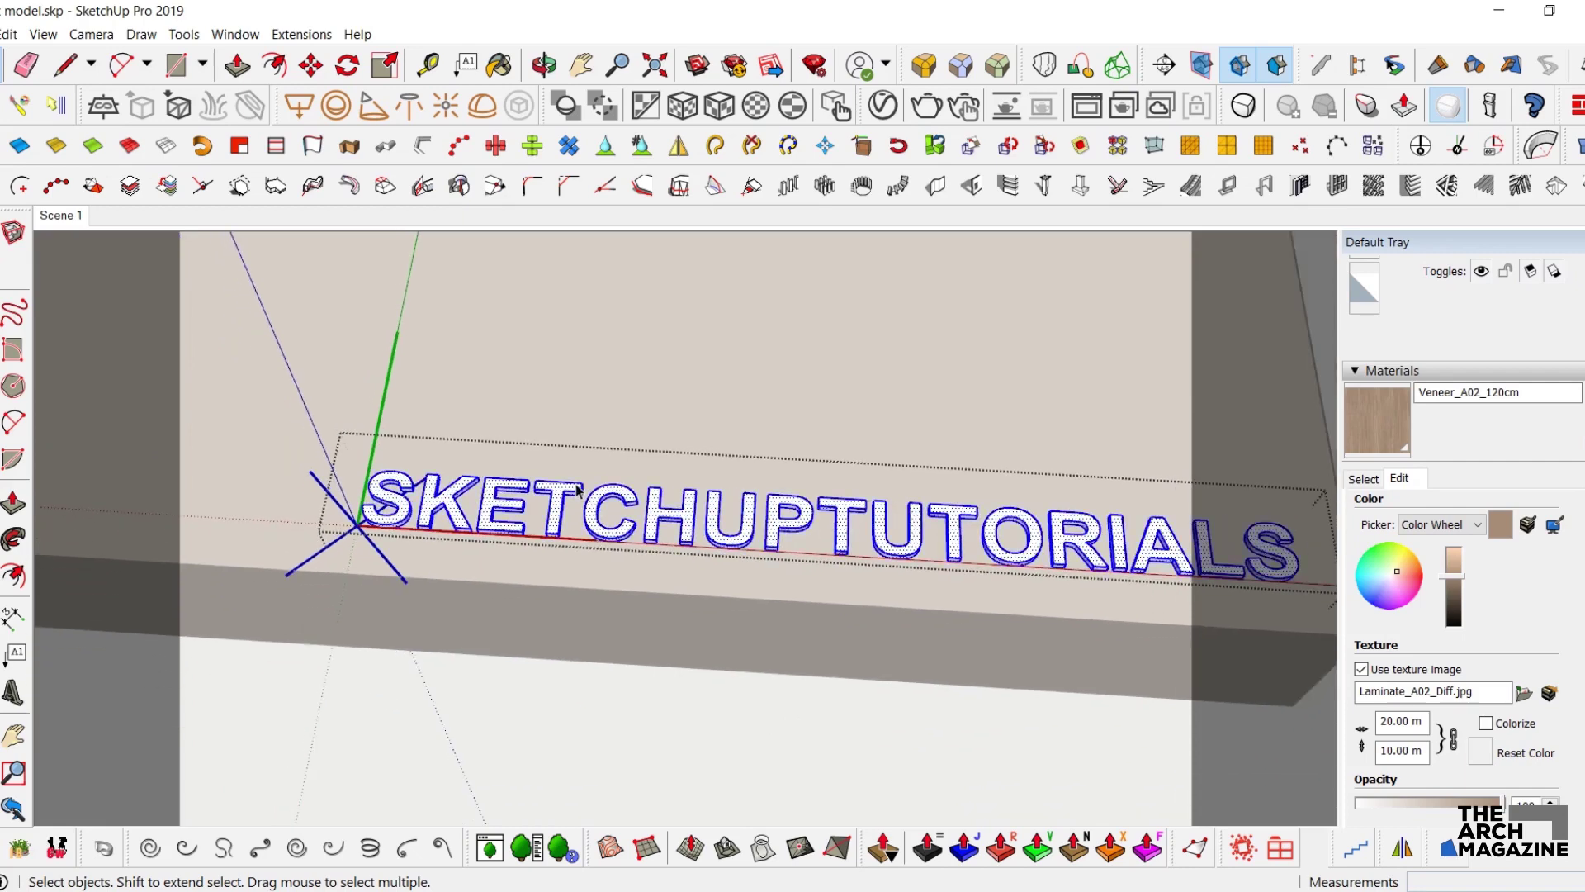
key(Delete)
click(11, 34)
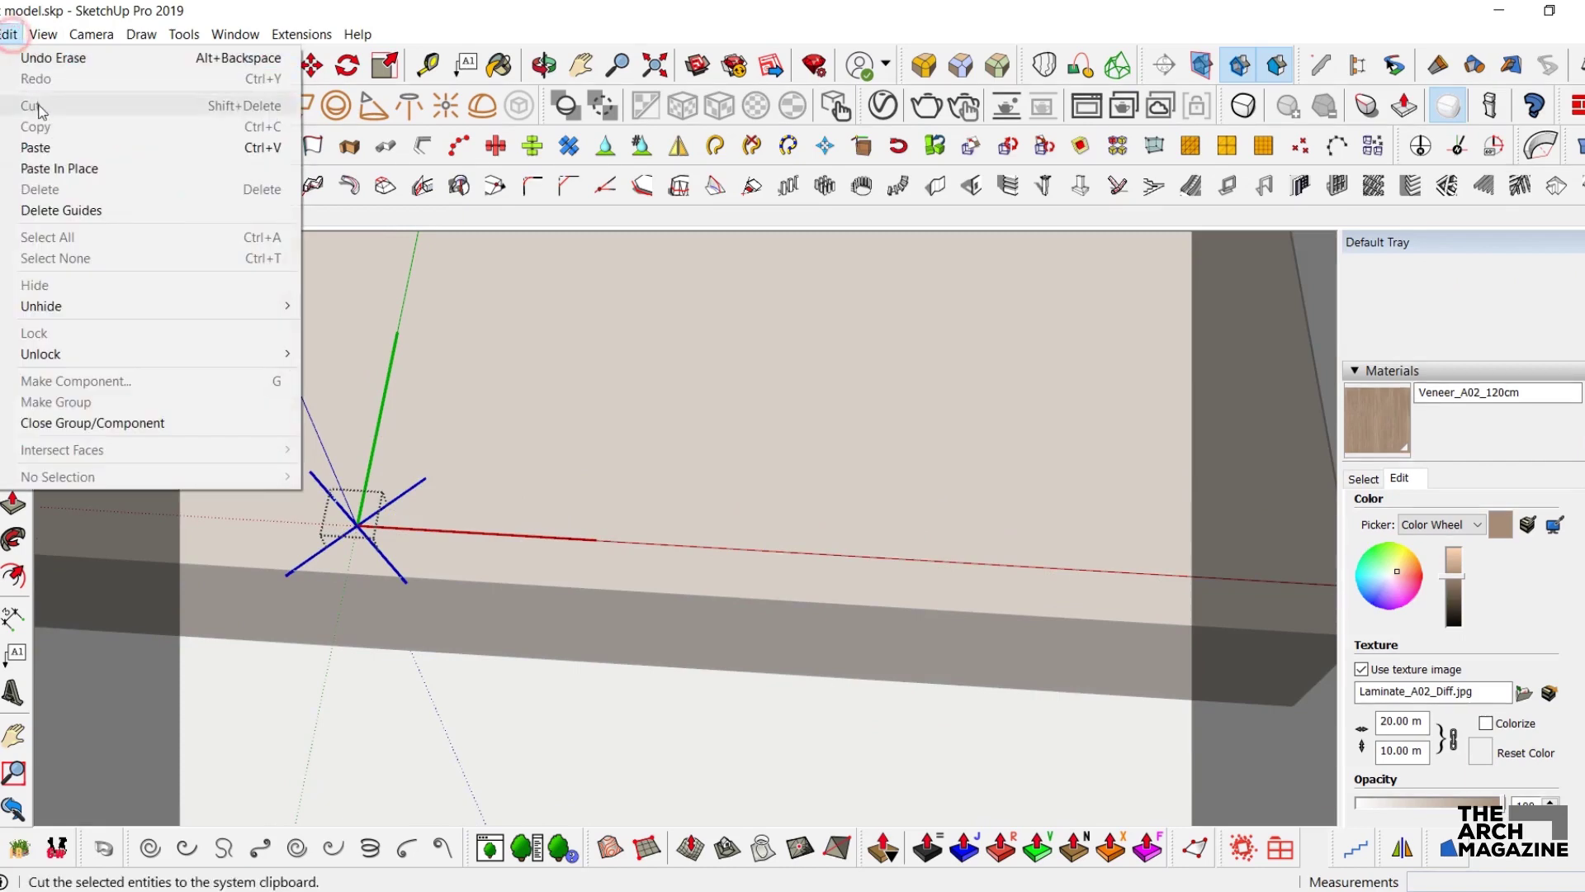
click(71, 166)
- Move the flat letter faces down onto the platform's top surface
scroll(764, 464, up, 3)
scroll(767, 461, up, 3)
key(m)
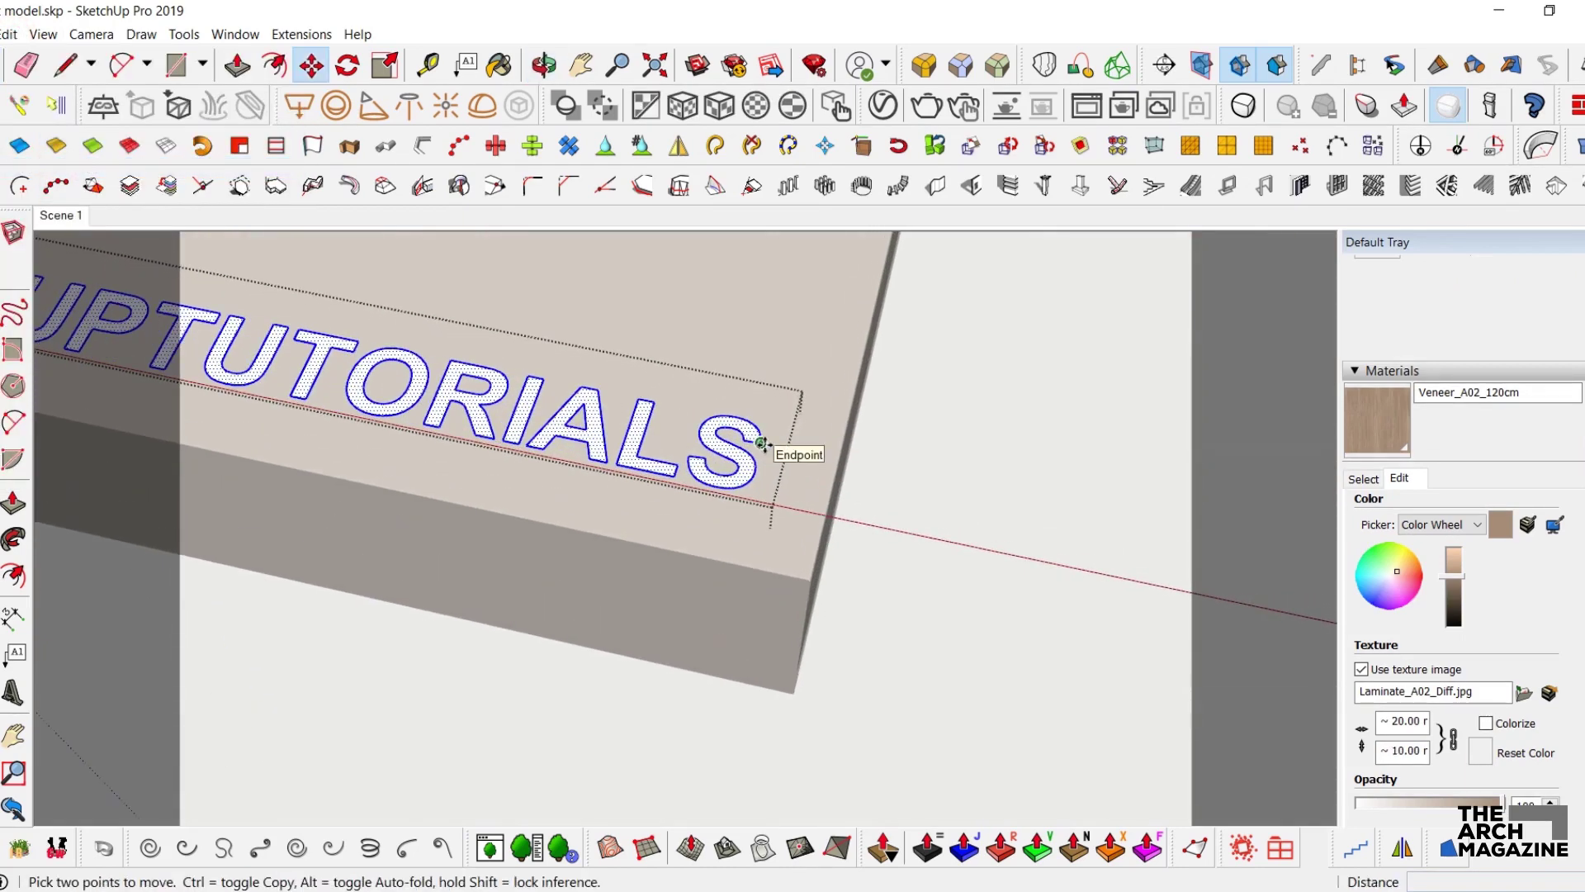
click(762, 443)
middle_drag(796, 401, 617, 367)
key(space)
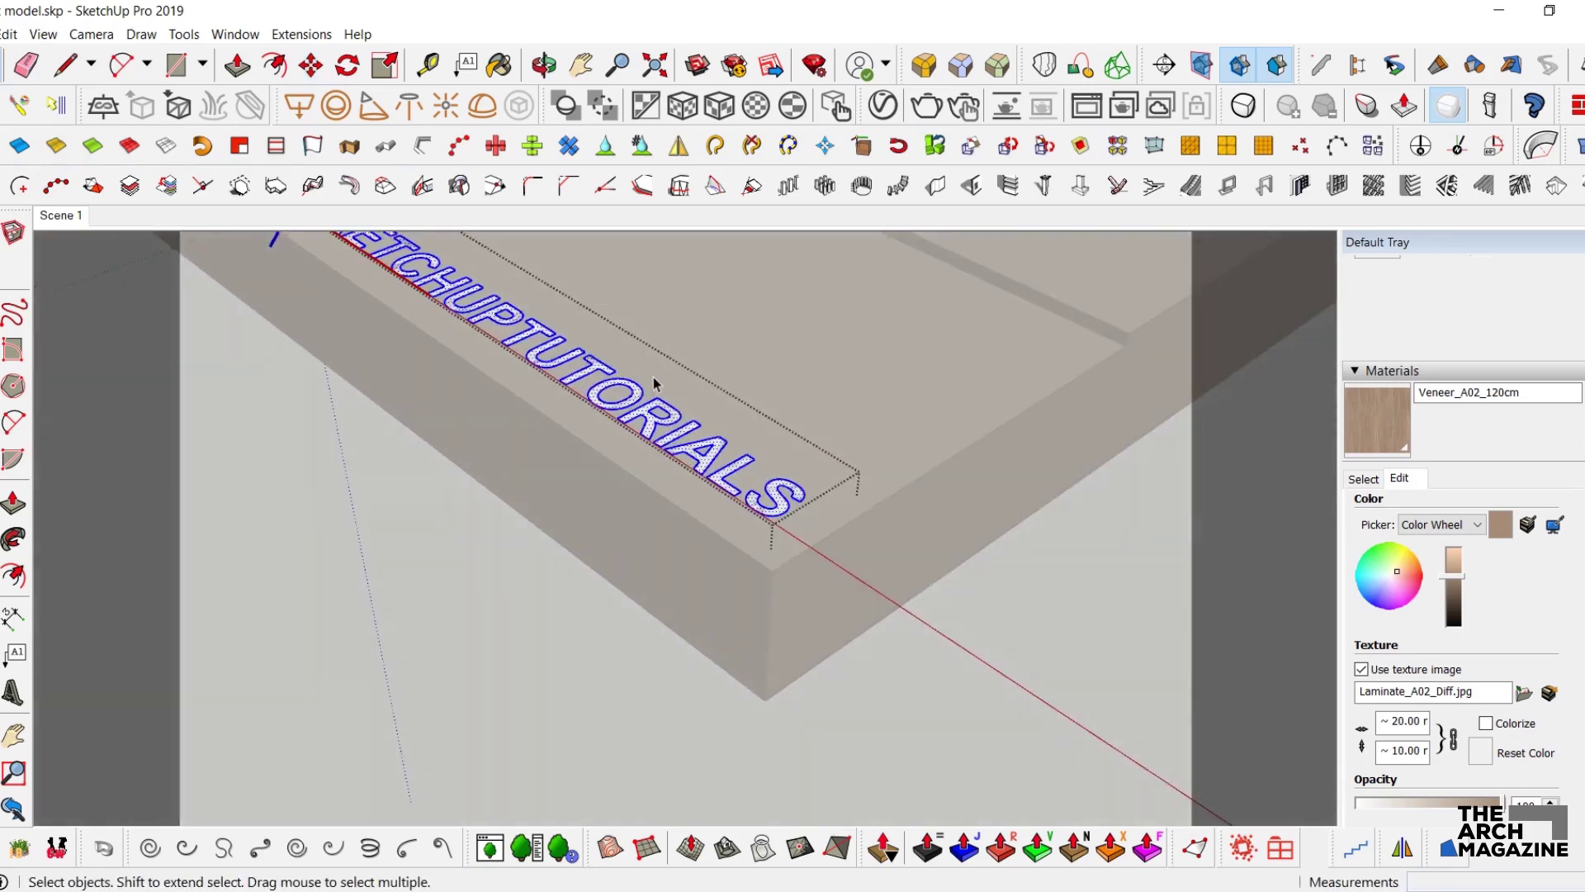
- Cut the flat text component and paste it in place inside the platform's group
key(Escape)
click(664, 423)
key(ctrl+x)
double_click(725, 414)
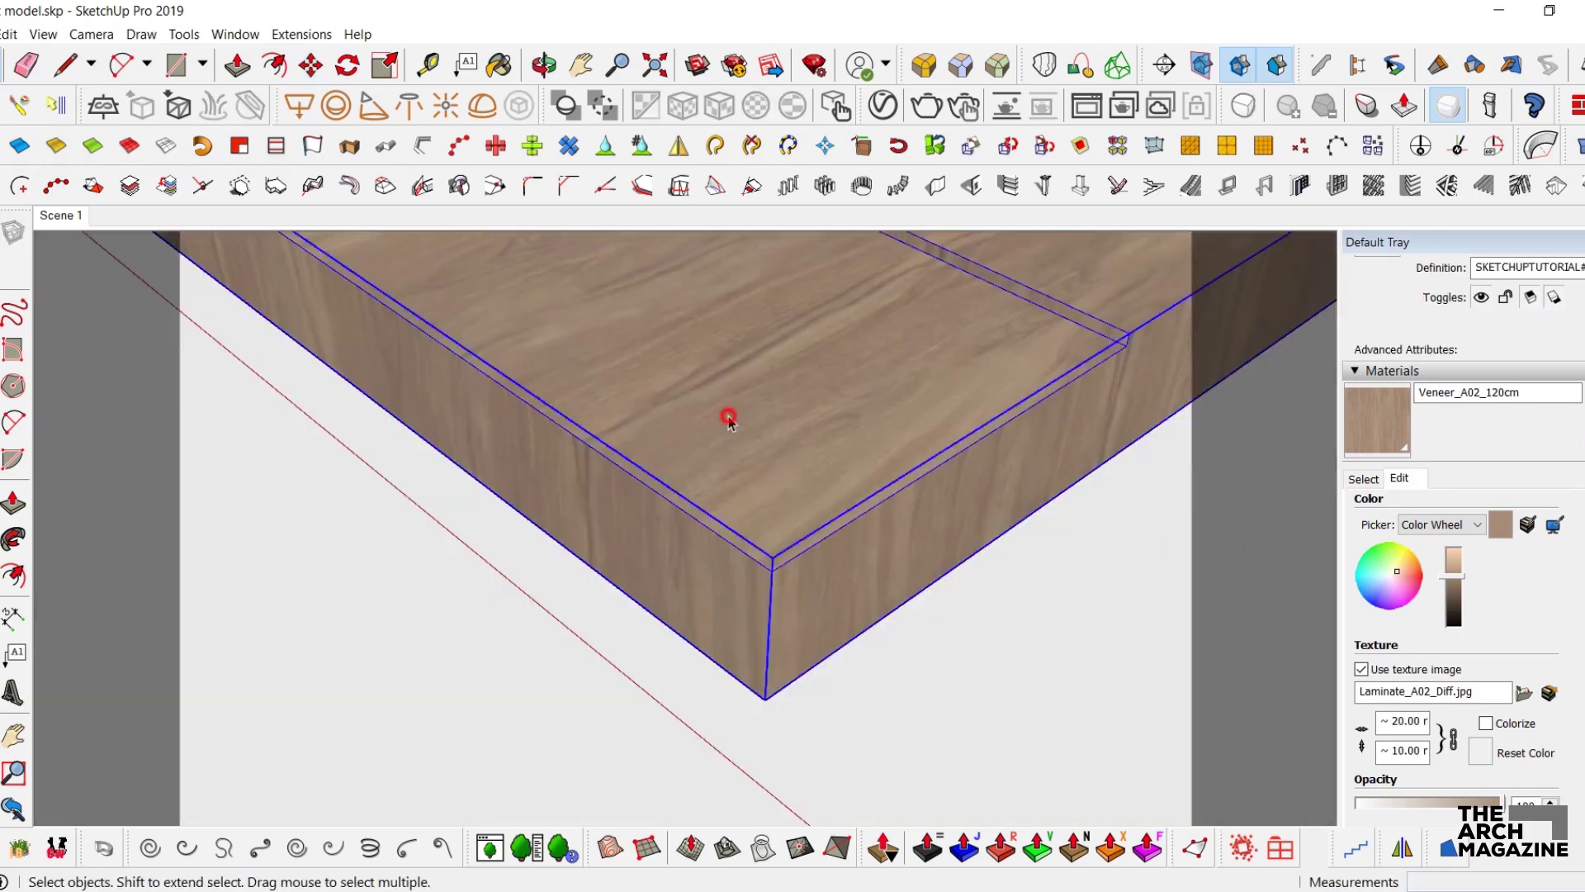
click(10, 34)
click(107, 165)
- Explode the pasted text component so its letters merge with the platform's top face
scroll(690, 378, up, 3)
right_click(673, 450)
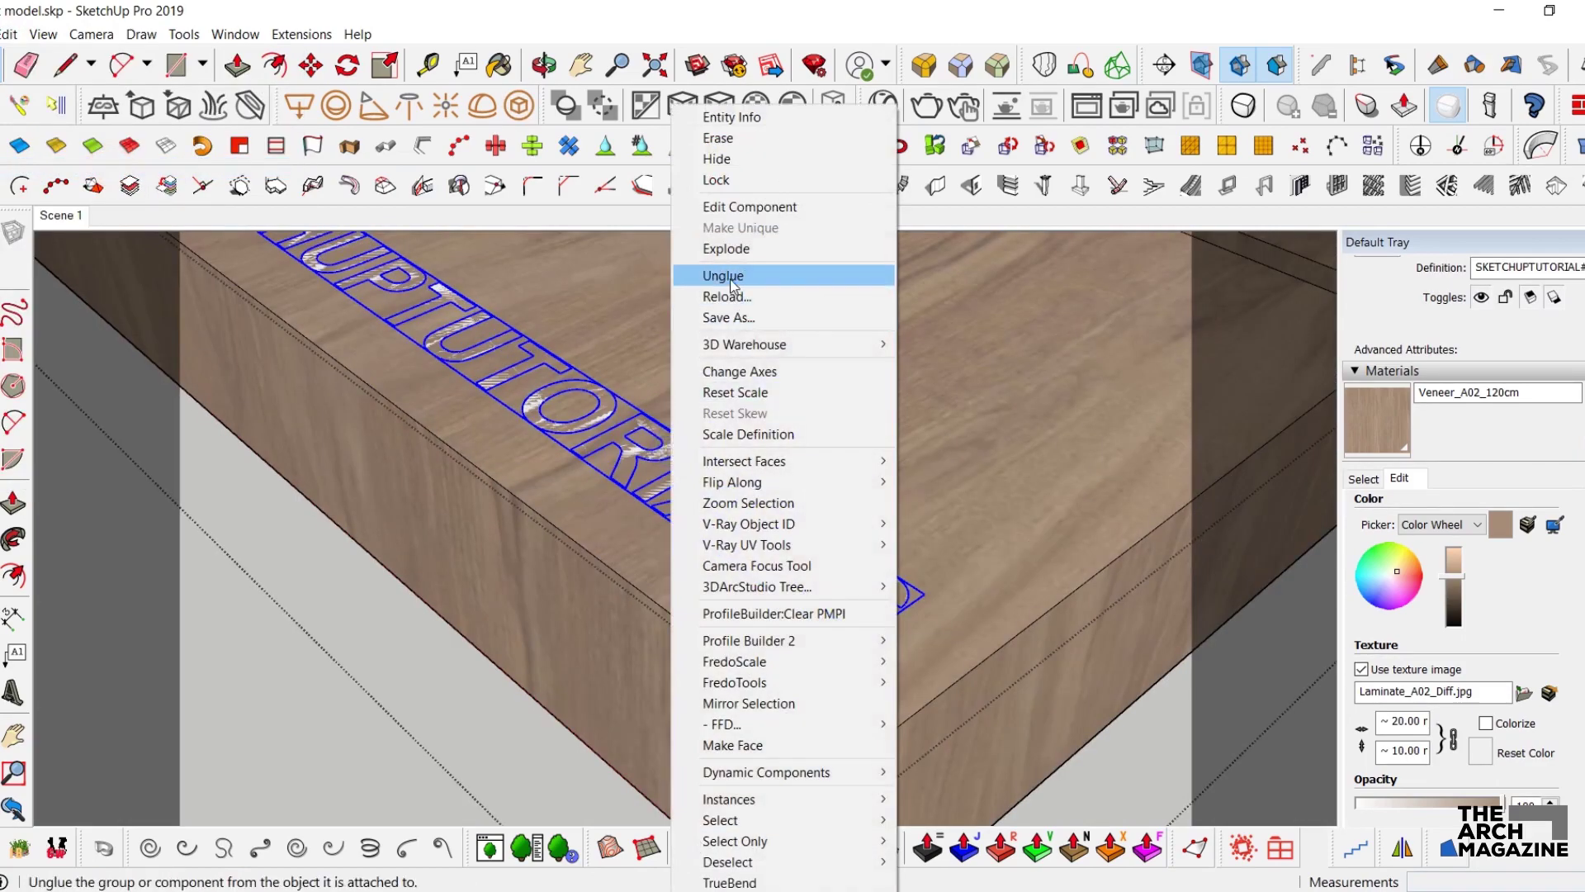
click(731, 251)
- Fill the openings inside the letters R and A by retracing one inner edge of each with the Line tool
scroll(676, 343, up, 5)
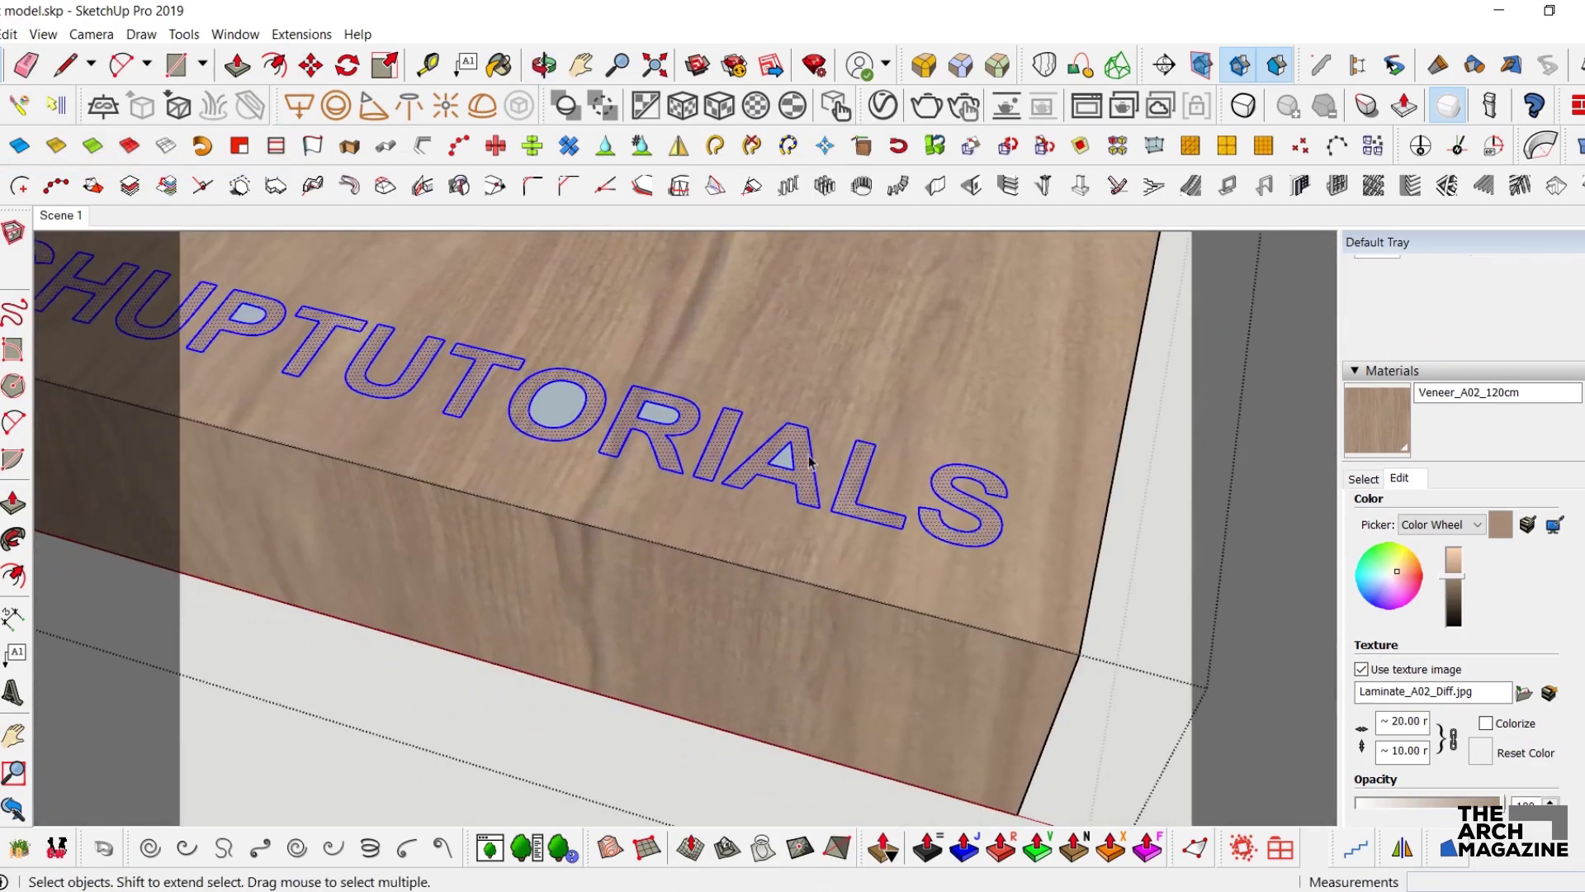
scroll(648, 431, up, 4)
key(l)
click(629, 376)
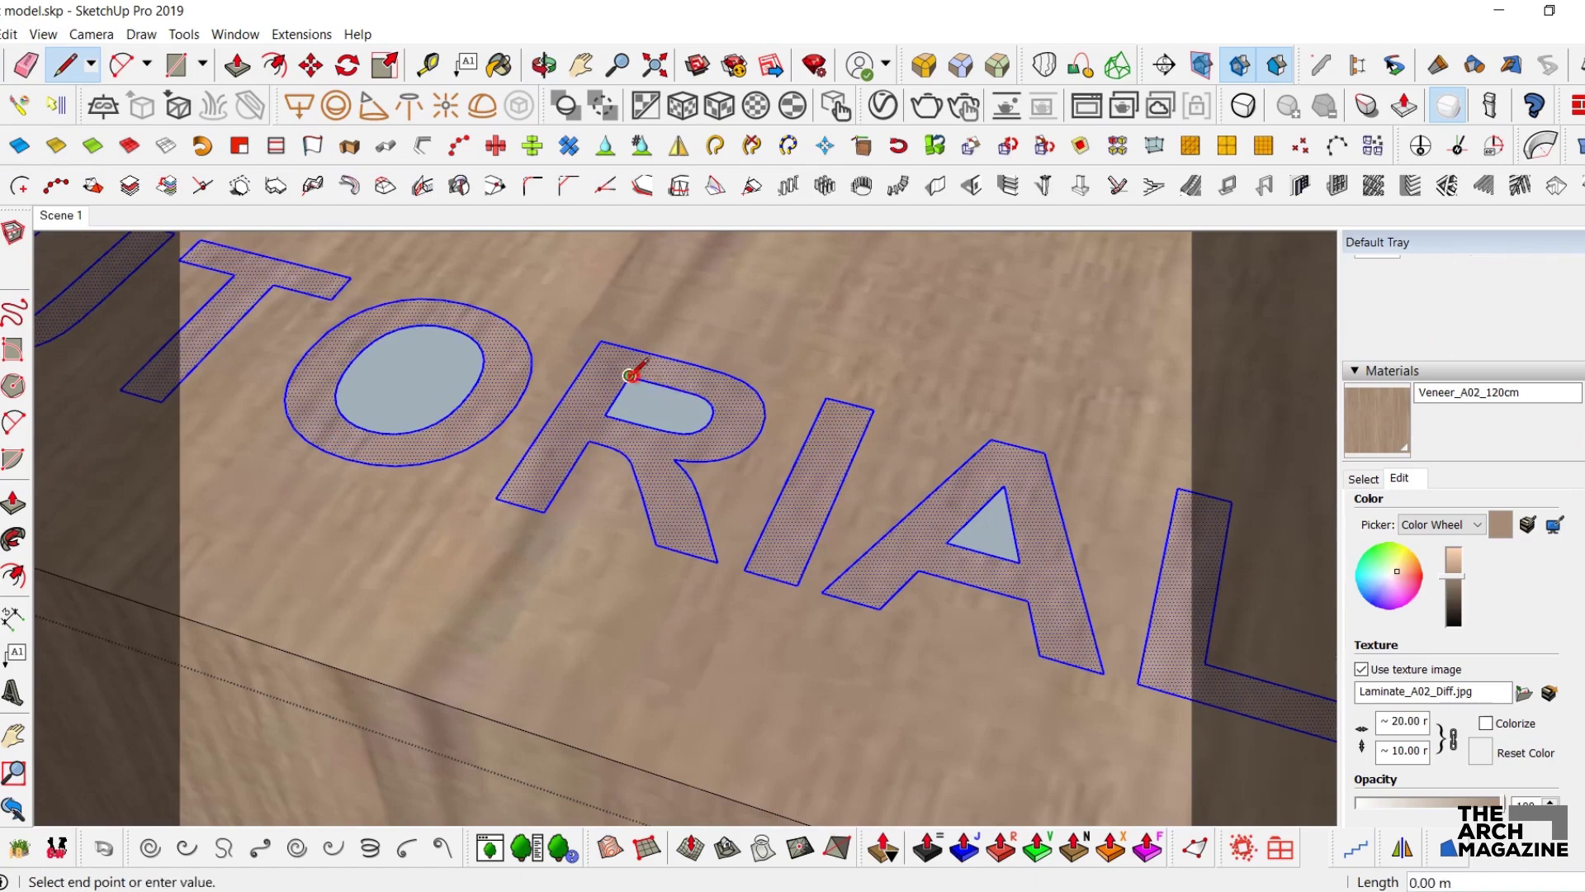
click(606, 415)
click(1004, 484)
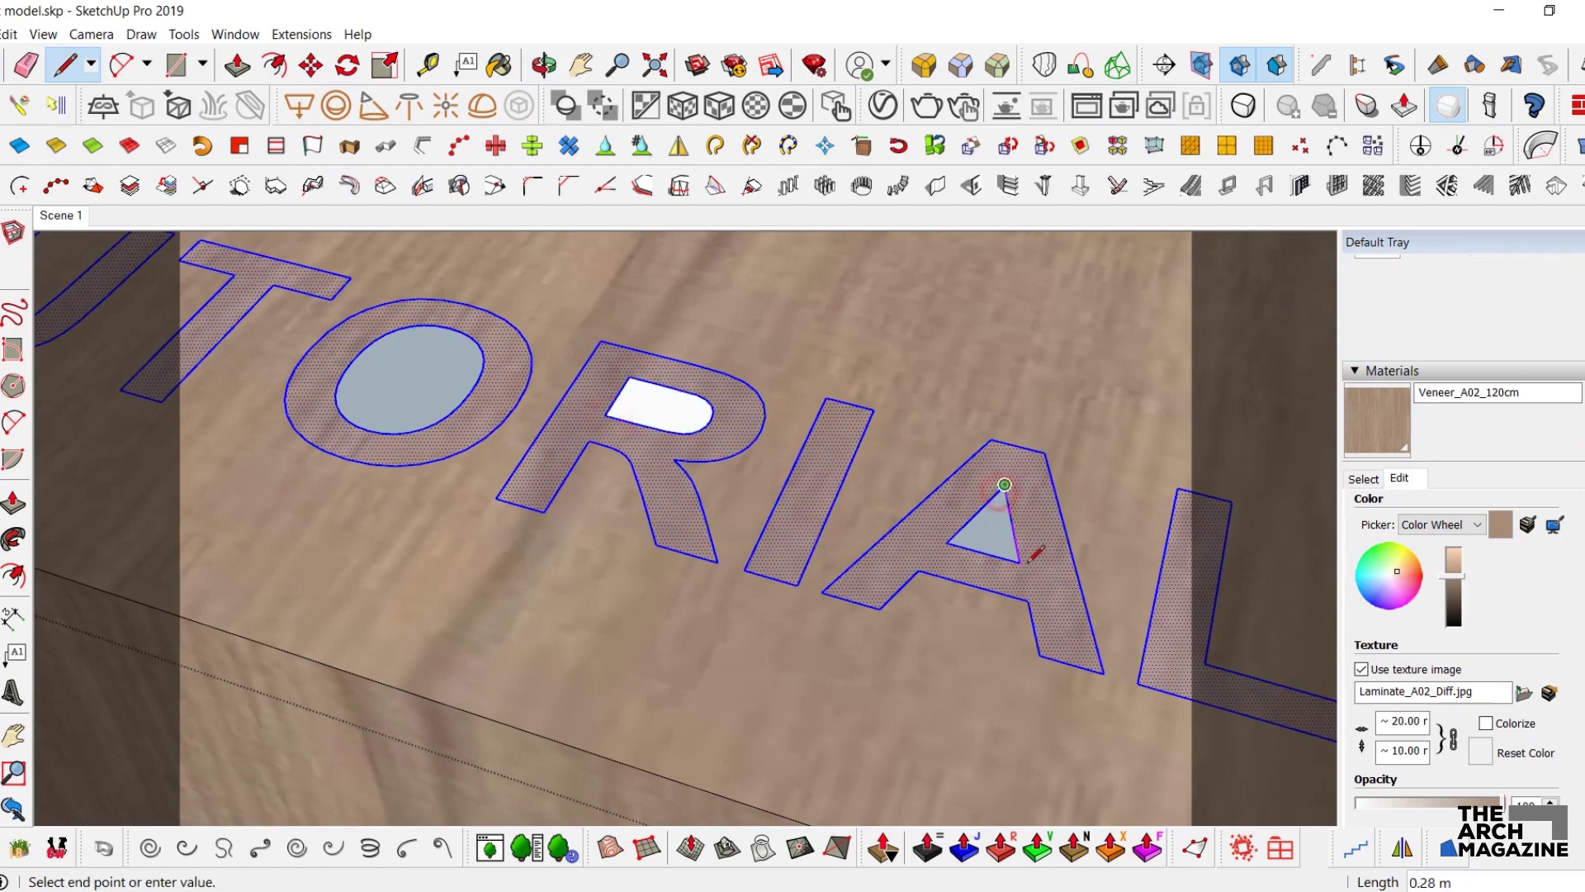
click(1019, 562)
- Fill the opening of the letter O by drawing a line across it and erasing that dividing line
click(437, 324)
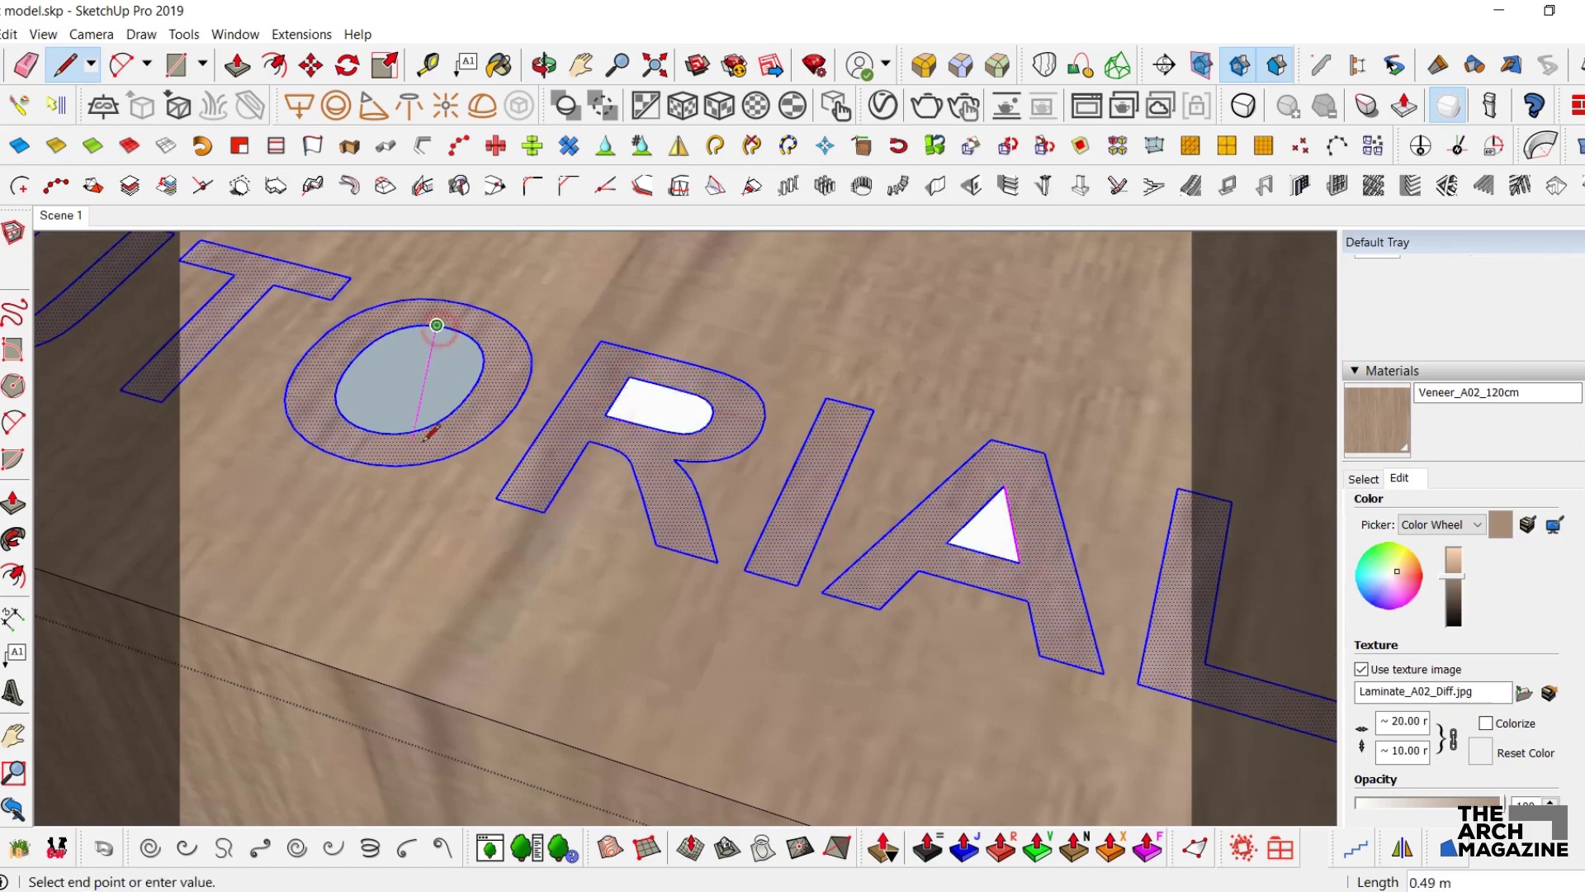
click(422, 428)
key(e)
click(430, 389)
key(space)
- Fill the opening of the letter P by retracing its straight inner edge
scroll(471, 368, down, 3)
shift+middle_drag(470, 368, 665, 432)
scroll(678, 476, up, 2)
click(765, 488)
key(l)
click(734, 453)
click(715, 493)
key(space)
- Paint the newly filled openings of R, A, O and P with the Veneer_A02_120cm material
scroll(644, 446, down, 5)
shift+middle_drag(756, 453, 760, 496)
middle_drag(909, 511, 740, 445)
shift+middle_drag(1023, 672, 743, 488)
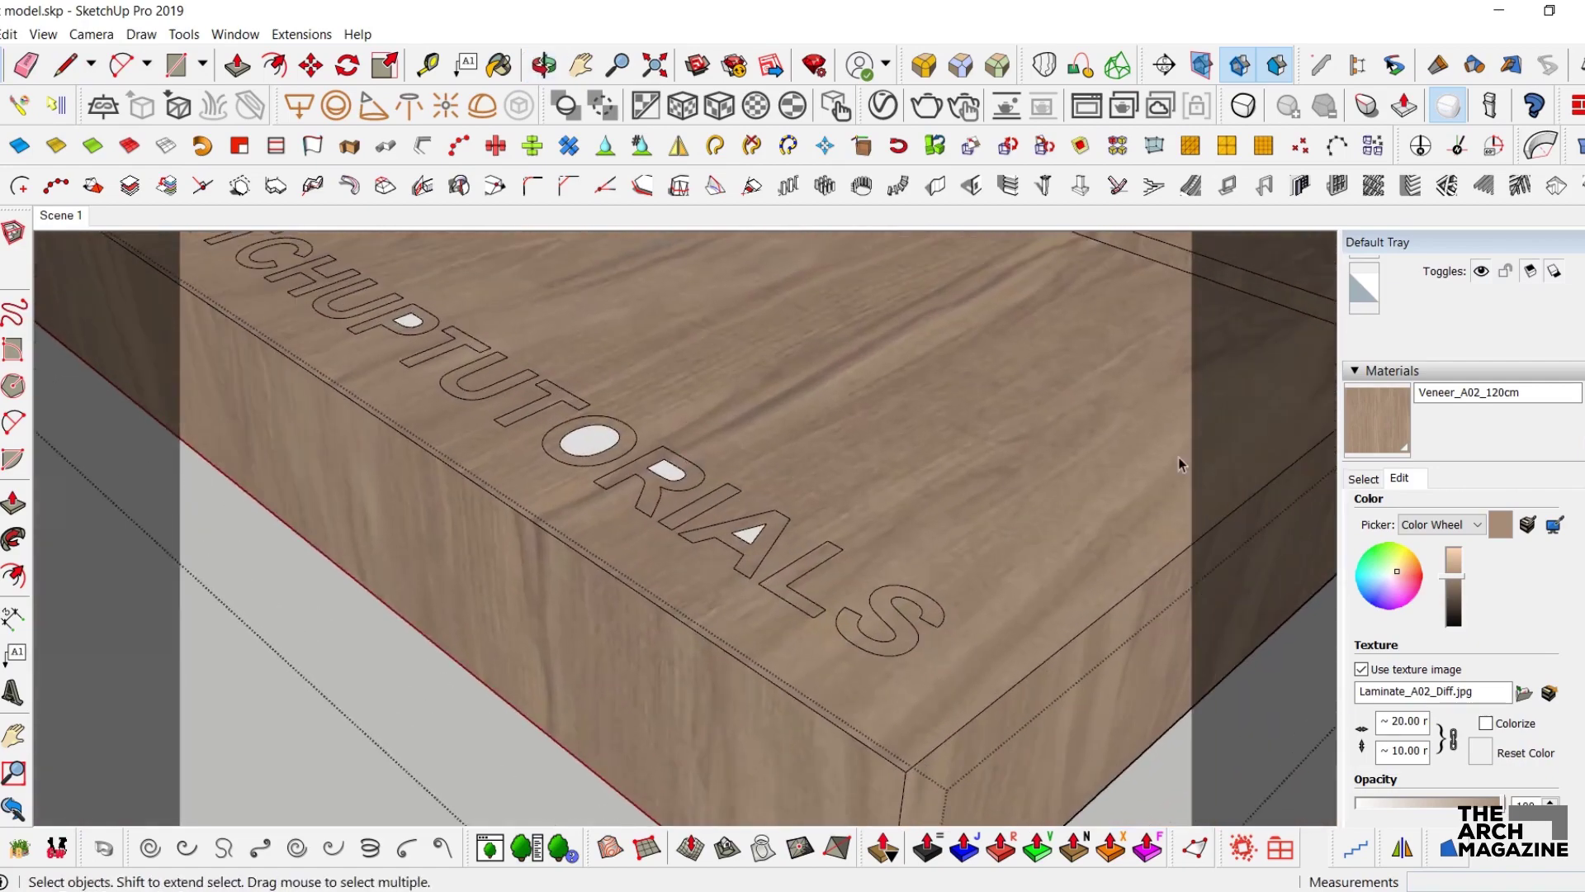
click(1381, 427)
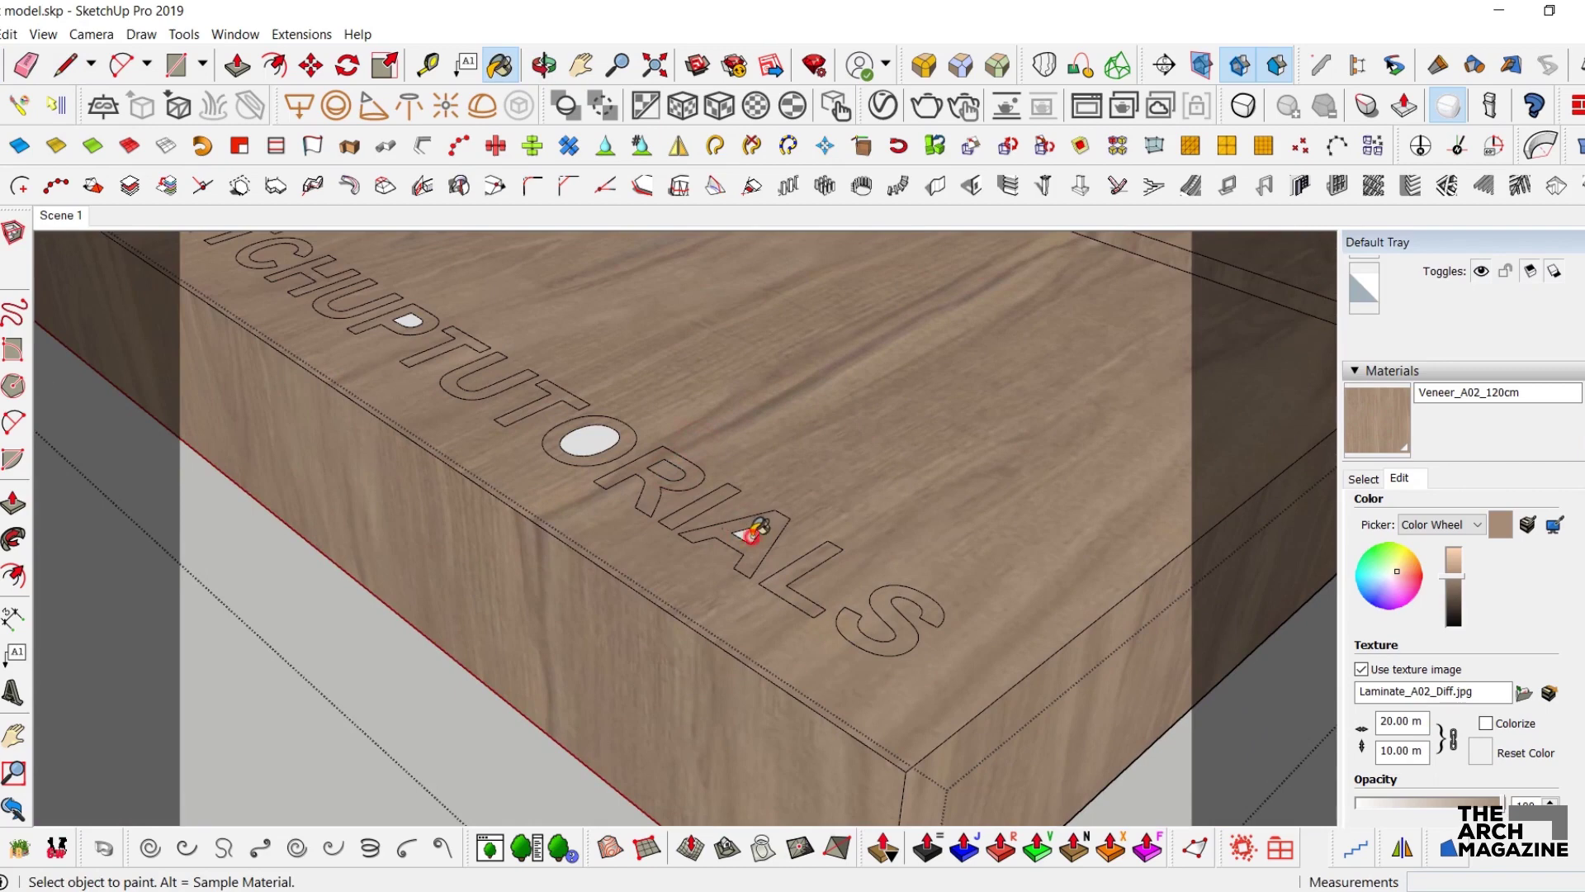
click(583, 443)
click(410, 322)
key(space)
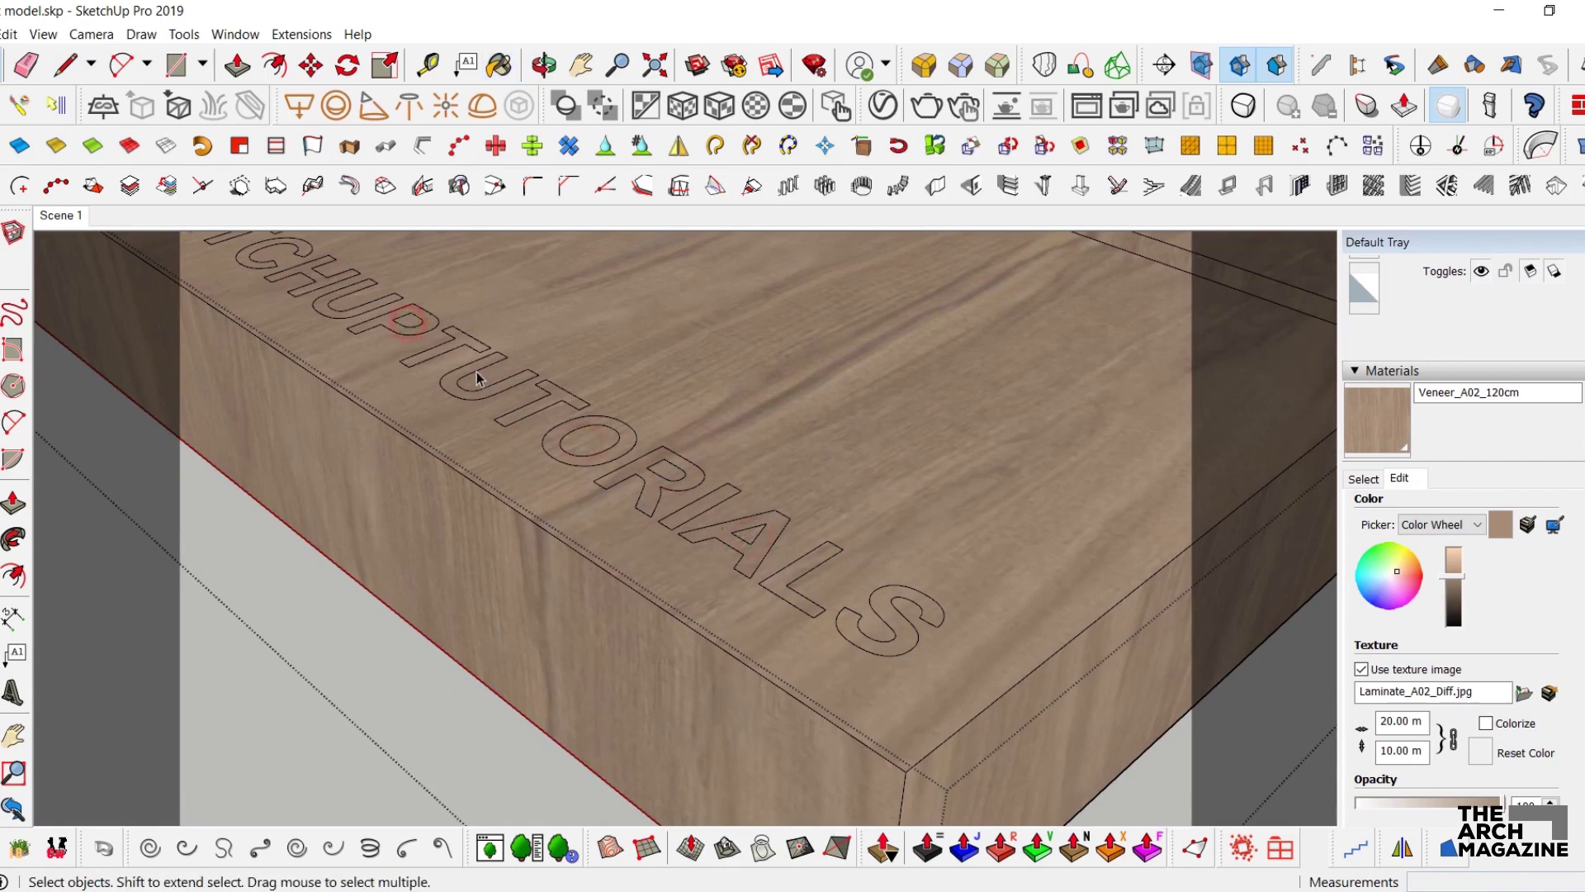
- Push the final letter S of the engraved title 0.05 m down into the platform with Push/Pull
scroll(688, 454, down, 1)
scroll(862, 587, up, 2)
key(p)
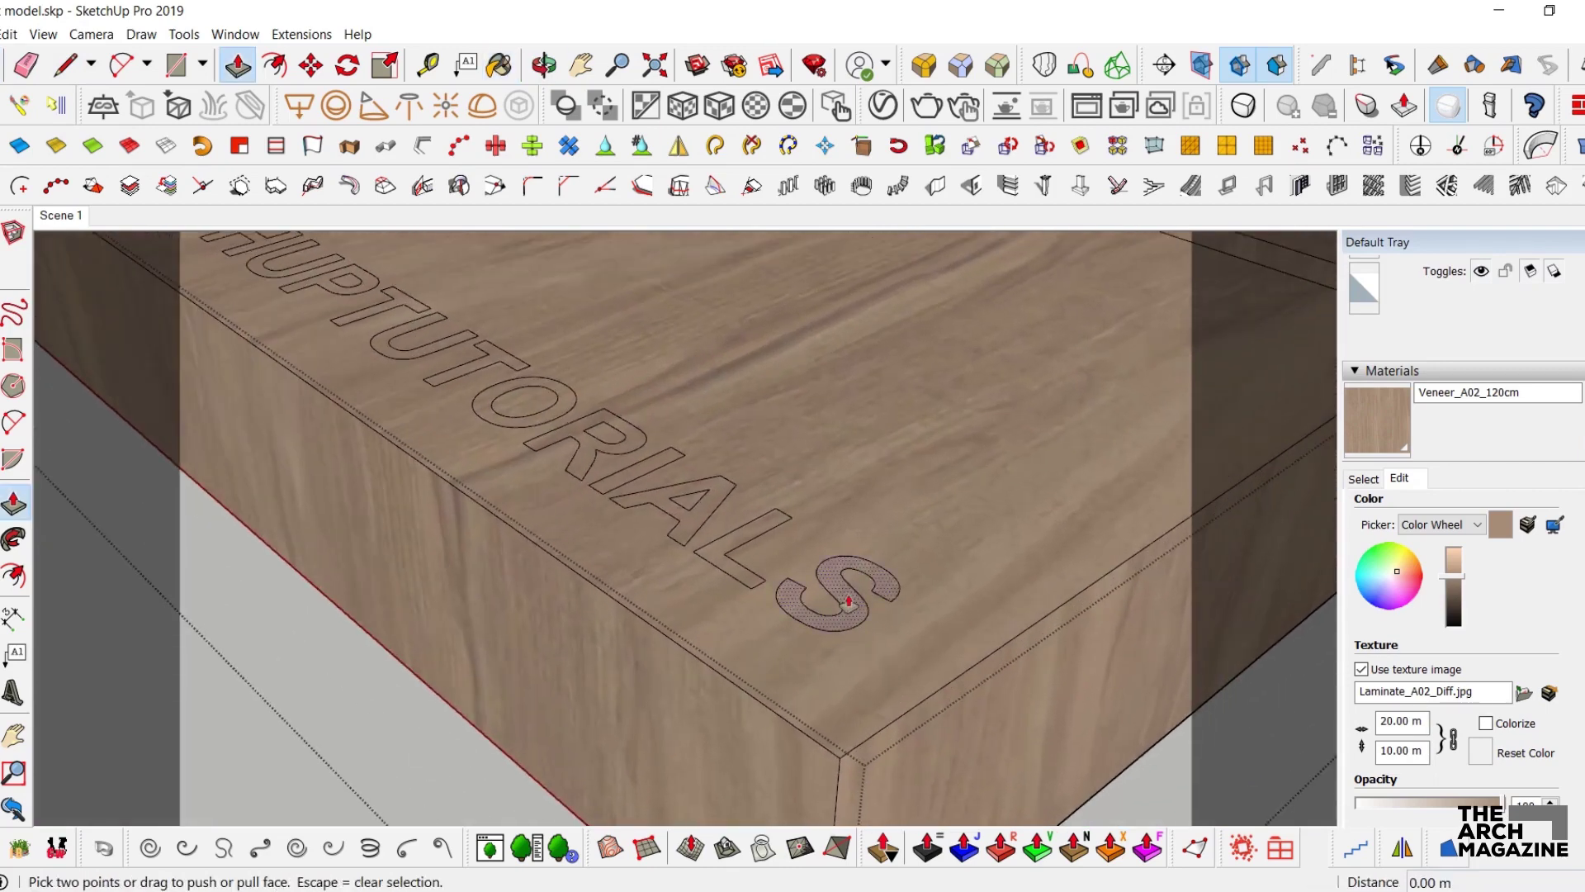
click(848, 600)
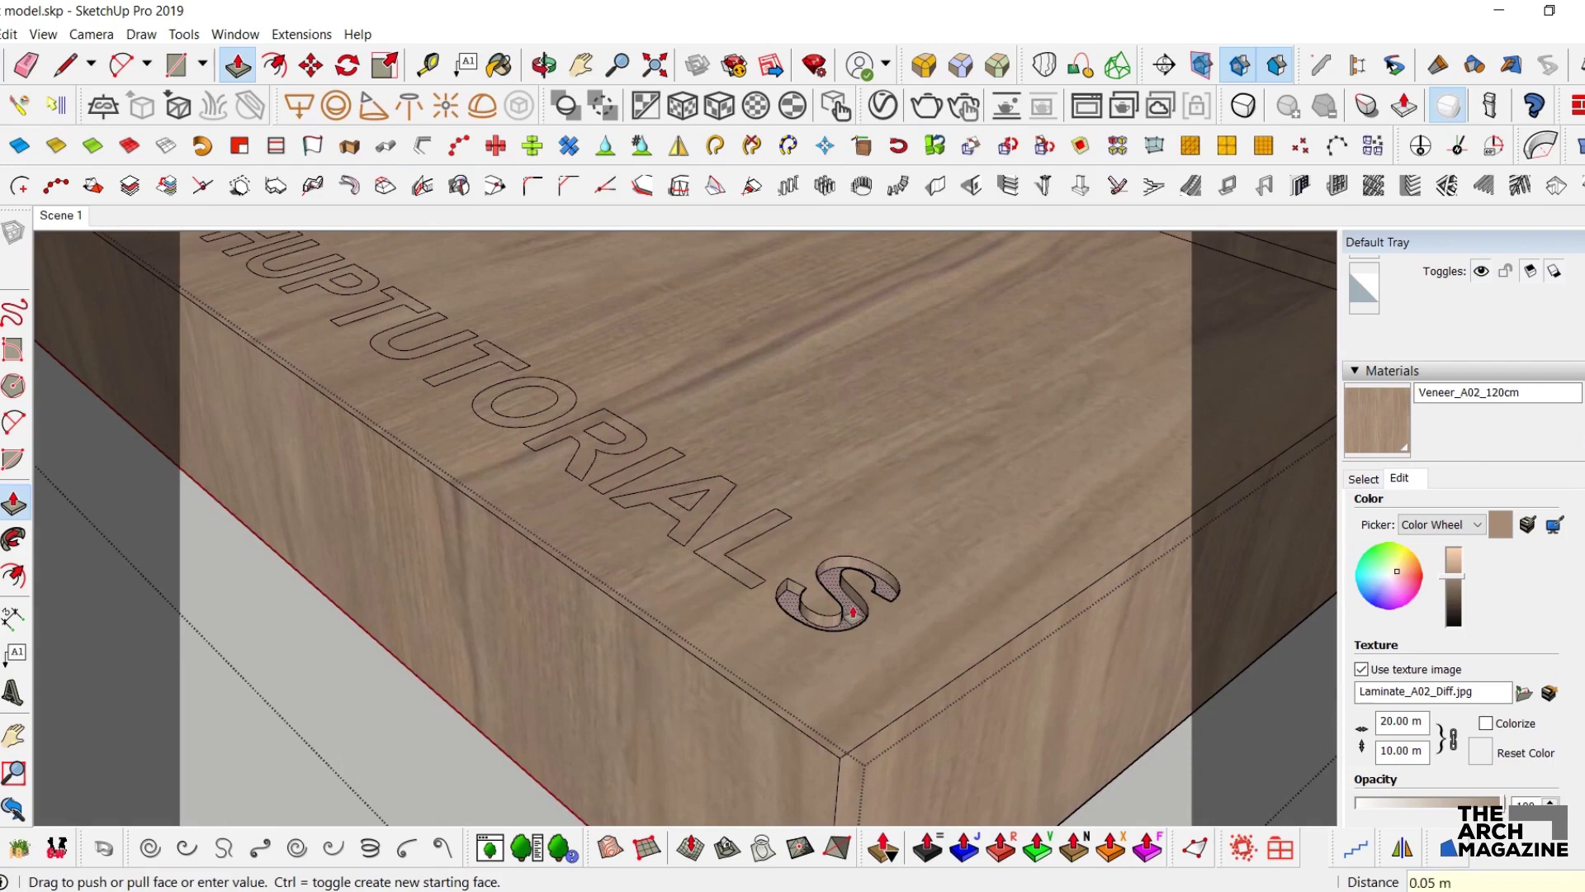
click(853, 612)
scroll(725, 542, up, 2)
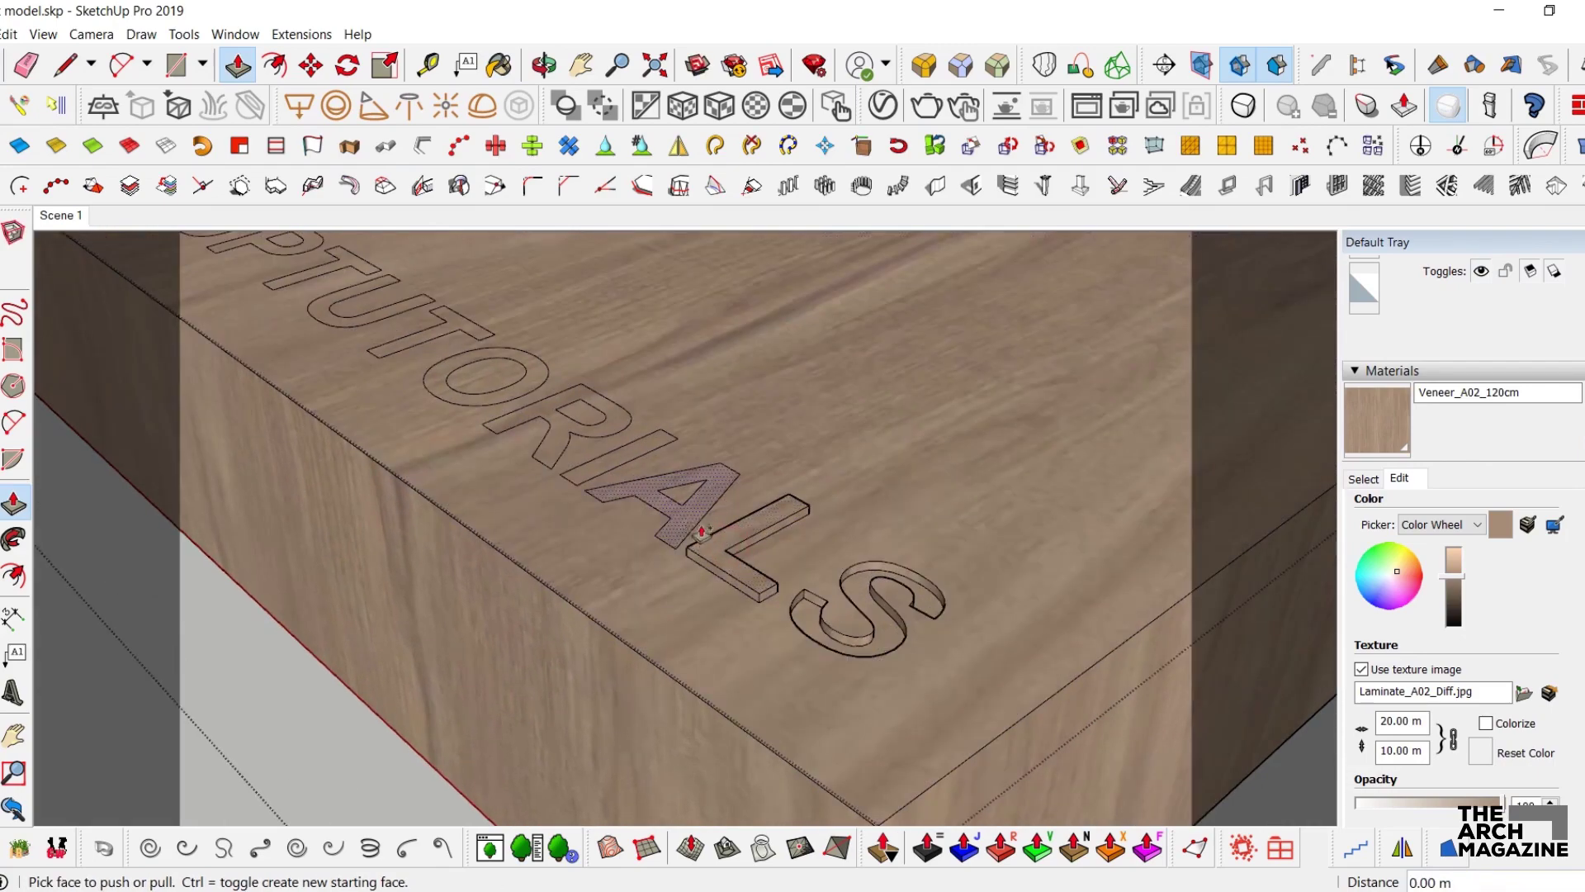
- Push the letters L, A, I, R and O of TUTORIALS 0.05 m into the platform
click(722, 547)
click(881, 626)
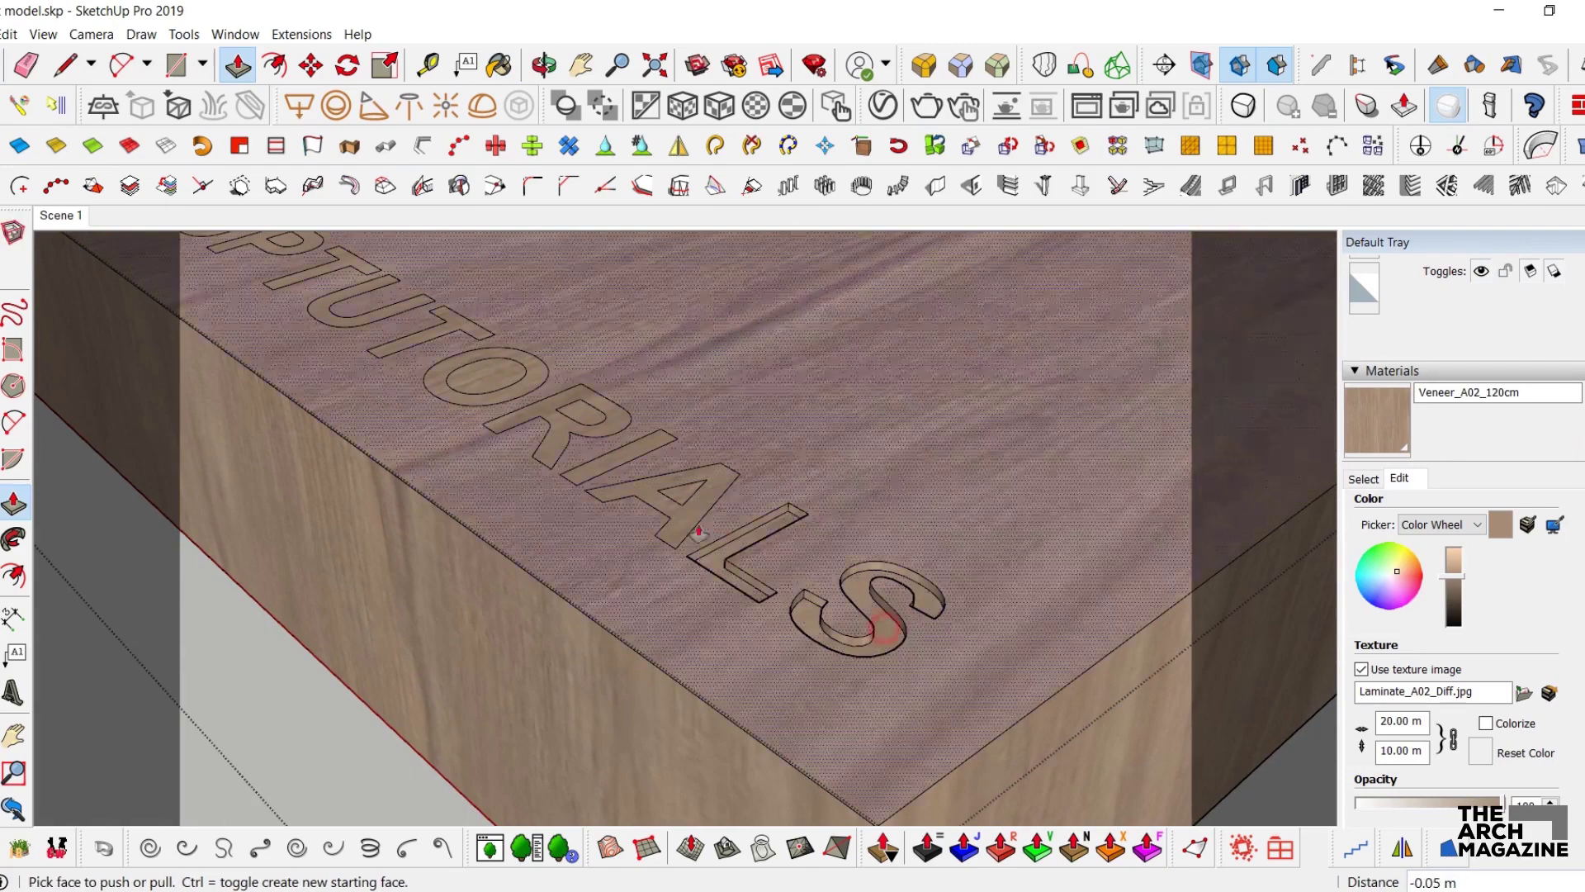
click(660, 513)
scroll(708, 553, up, 2)
click(716, 558)
shift+middle_drag(617, 465, 807, 601)
double_click(806, 596)
double_click(747, 550)
double_click(675, 492)
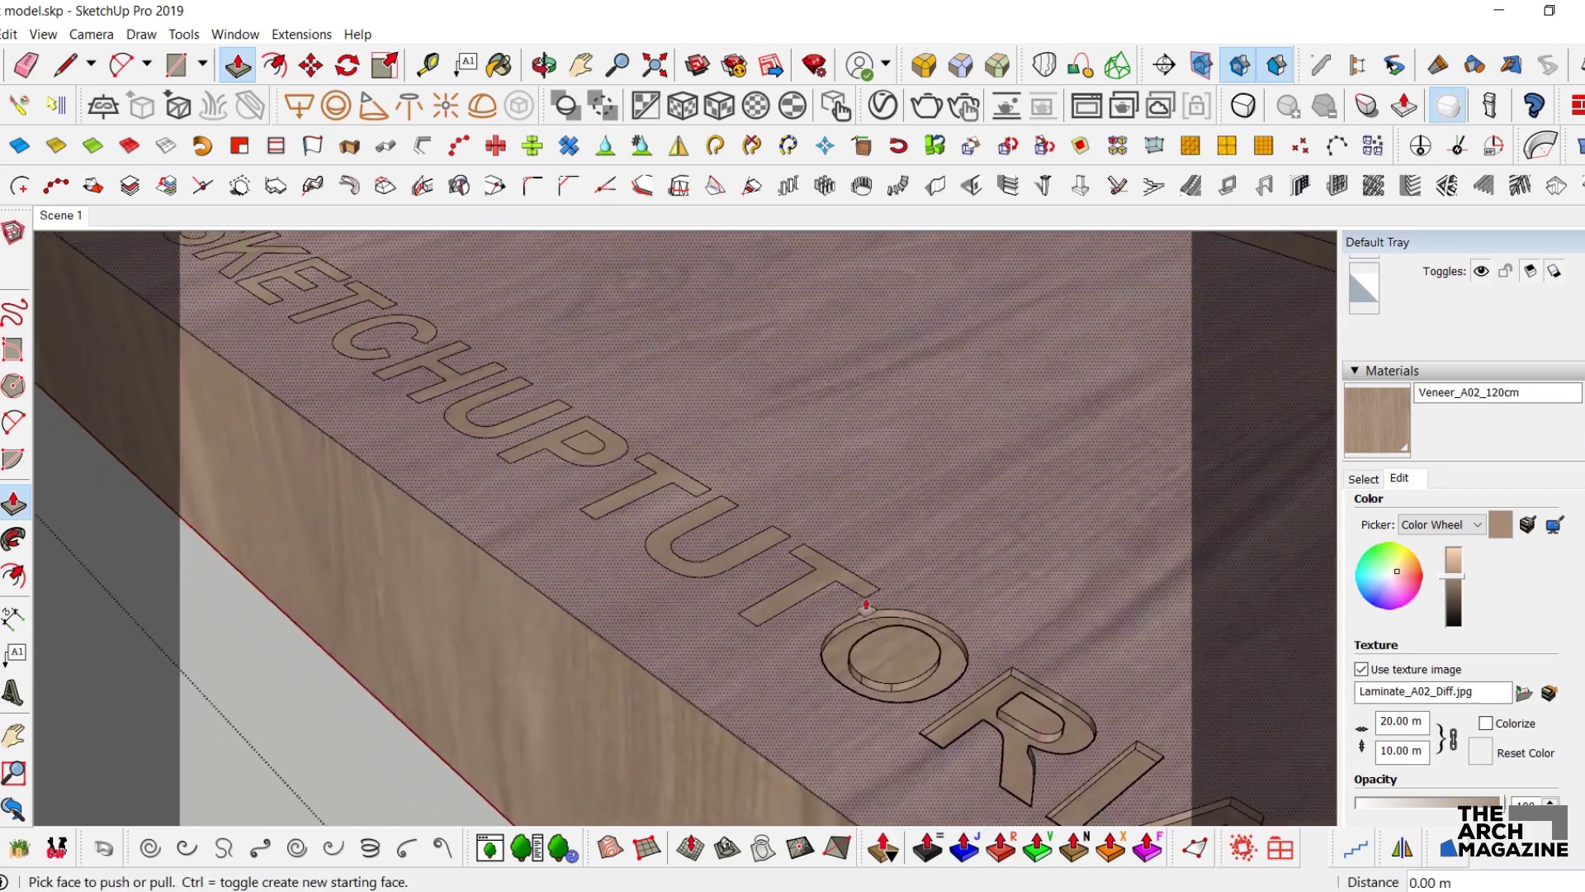
- Sink the letters T, U and T at the start of TUTORIALS by repeating the same push depth
scroll(866, 607, up, 2)
double_click(832, 566)
double_click(700, 545)
double_click(605, 456)
- Sink the letters P, U, H and C of SKETCHUP into the platform with the same push depth
shift+middle_drag(467, 383, 796, 588)
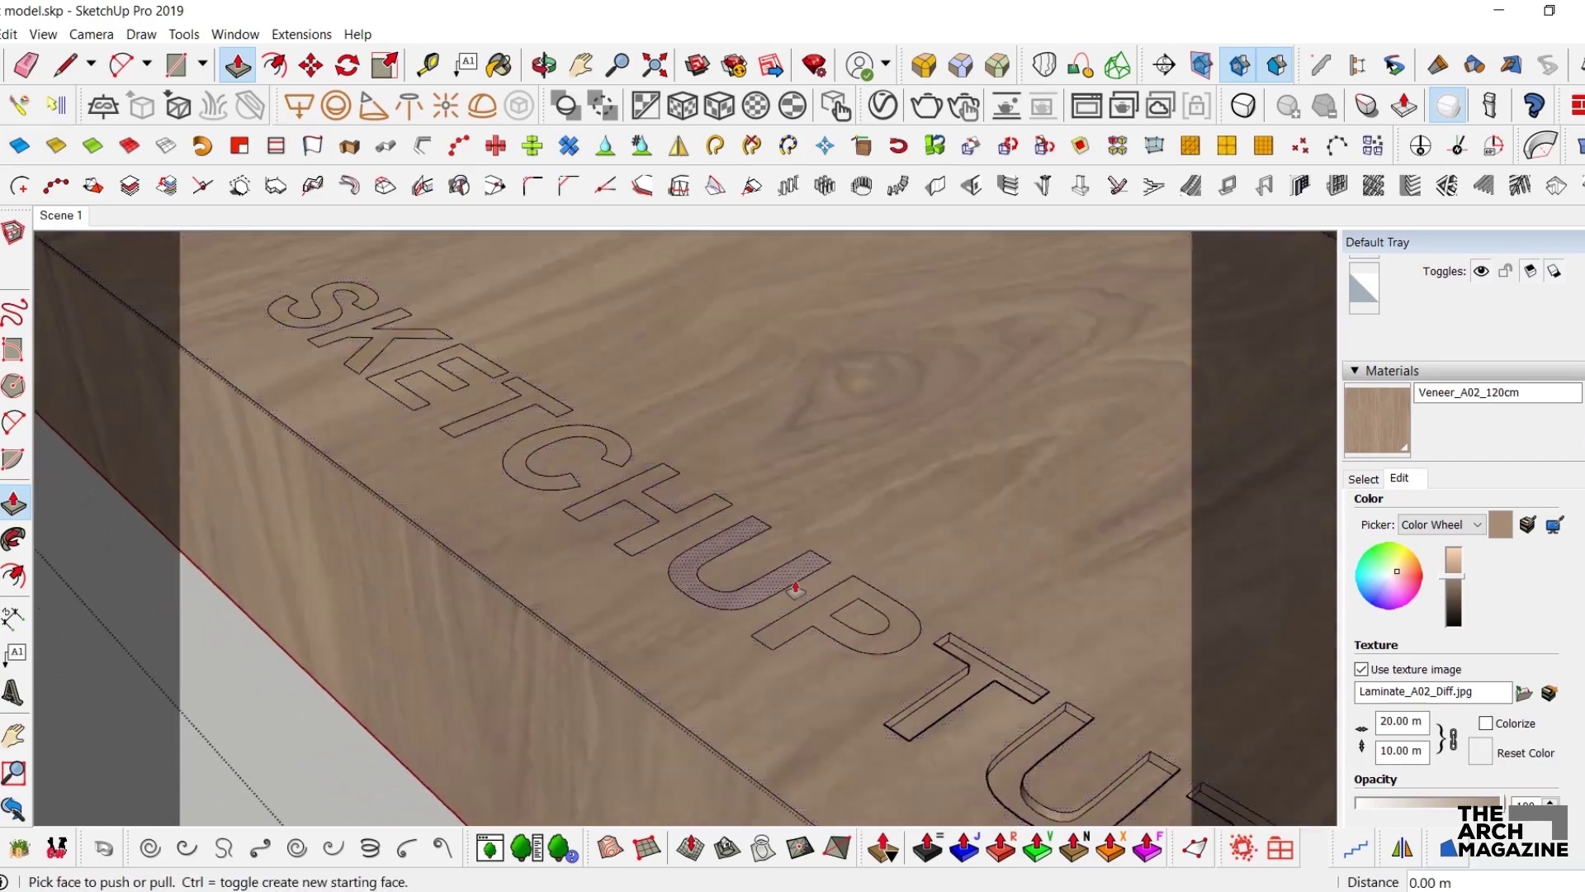
scroll(795, 588, up, 1)
double_click(817, 612)
double_click(767, 582)
double_click(662, 525)
double_click(513, 476)
- Sink the remaining letters T, E, K and S at the start of the title with the same push depth
shift+middle_drag(458, 372, 831, 600)
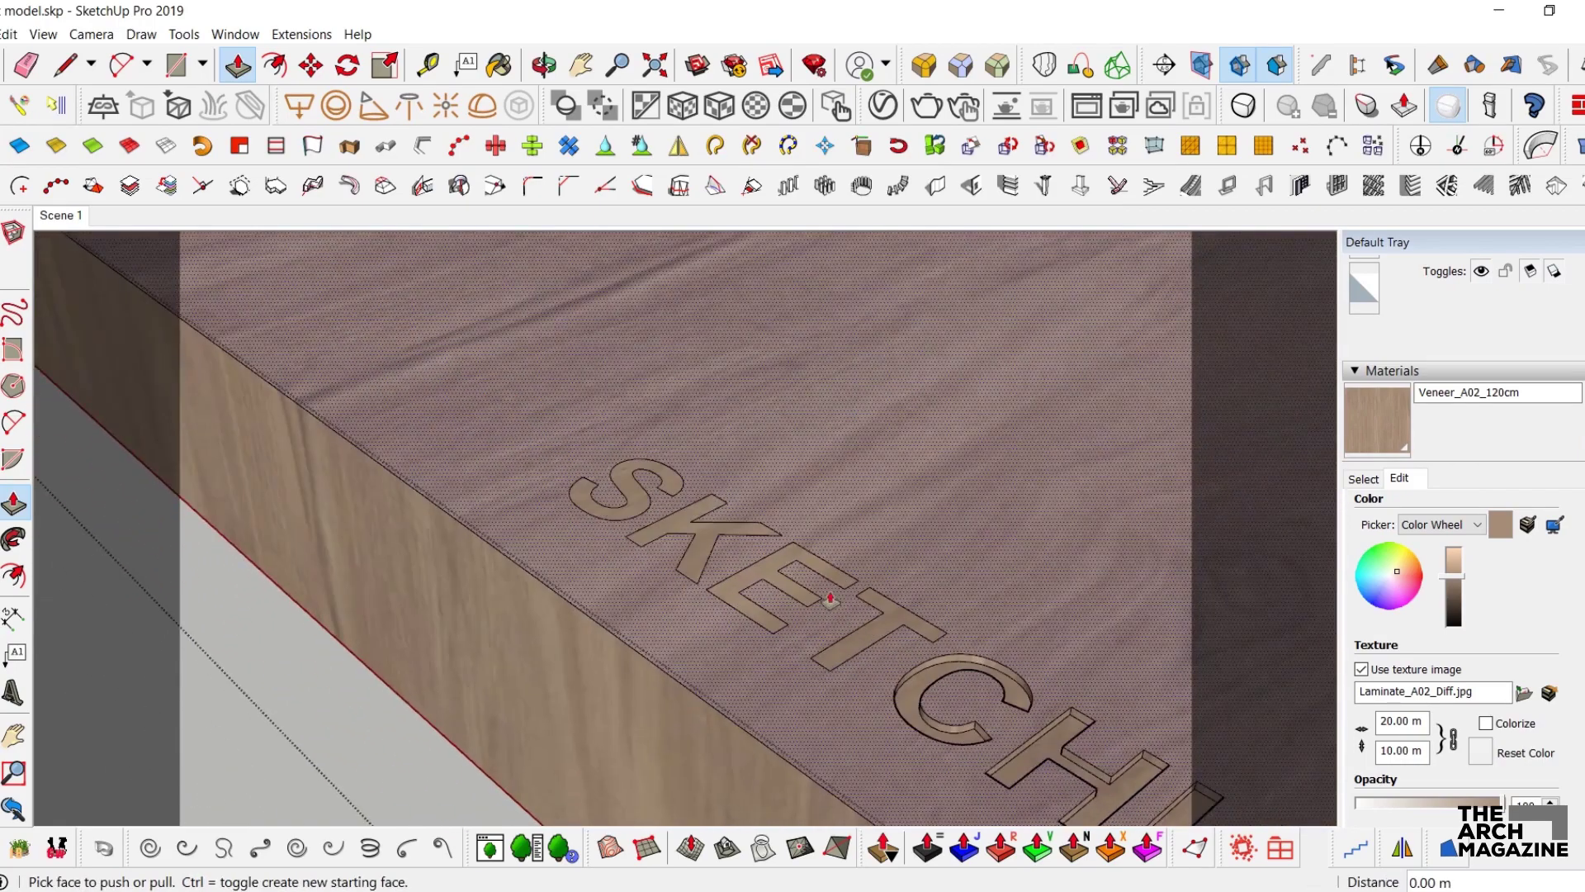
scroll(830, 600, down, 2)
double_click(928, 619)
double_click(786, 549)
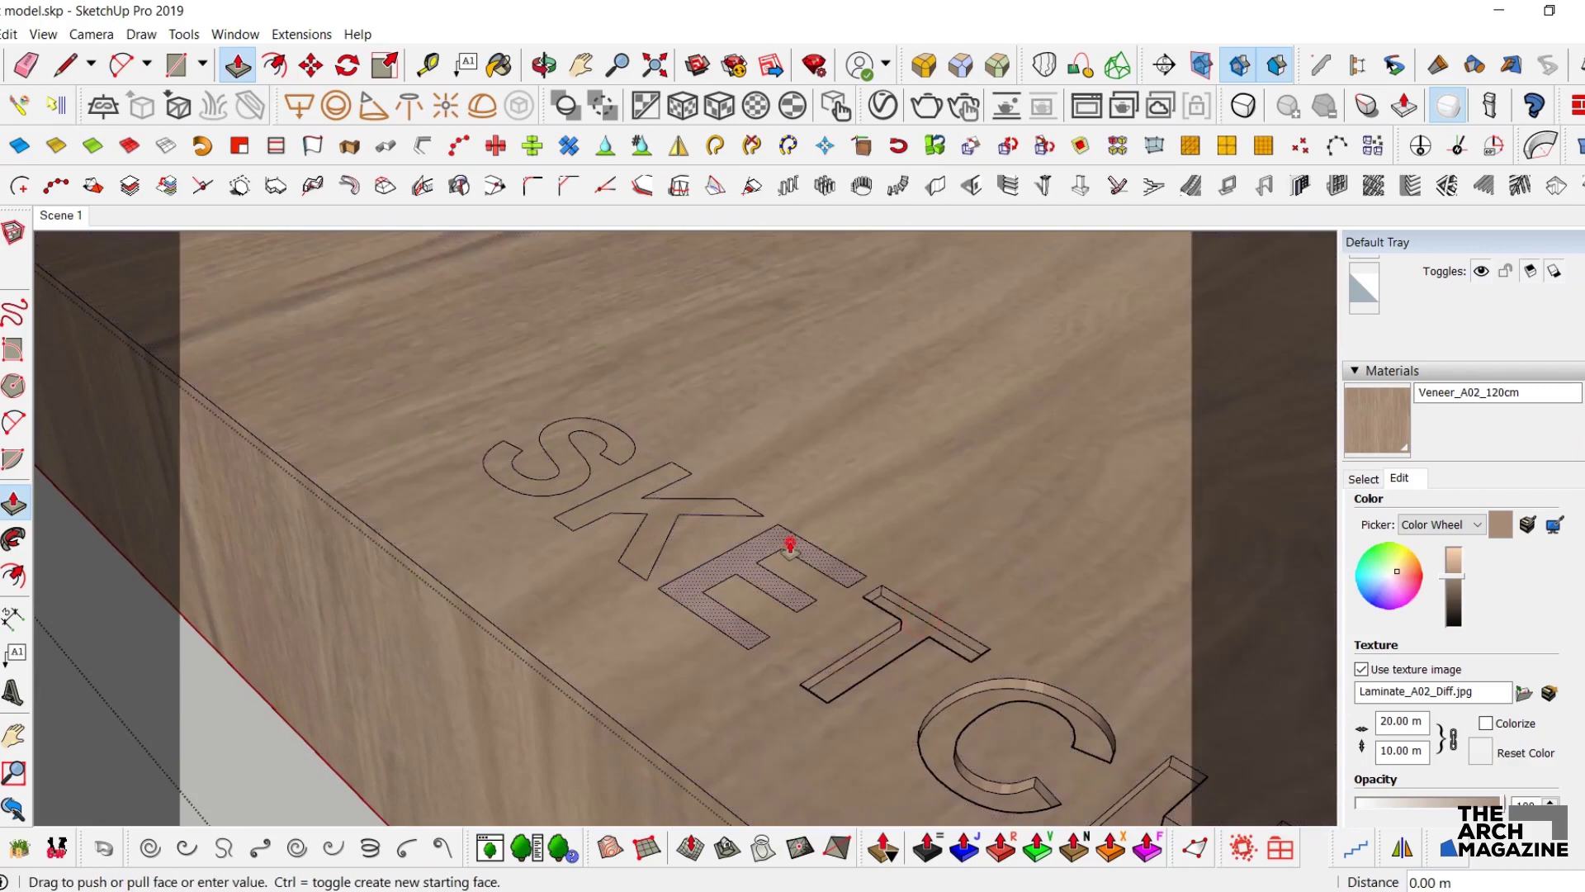
double_click(669, 511)
double_click(566, 453)
key(space)
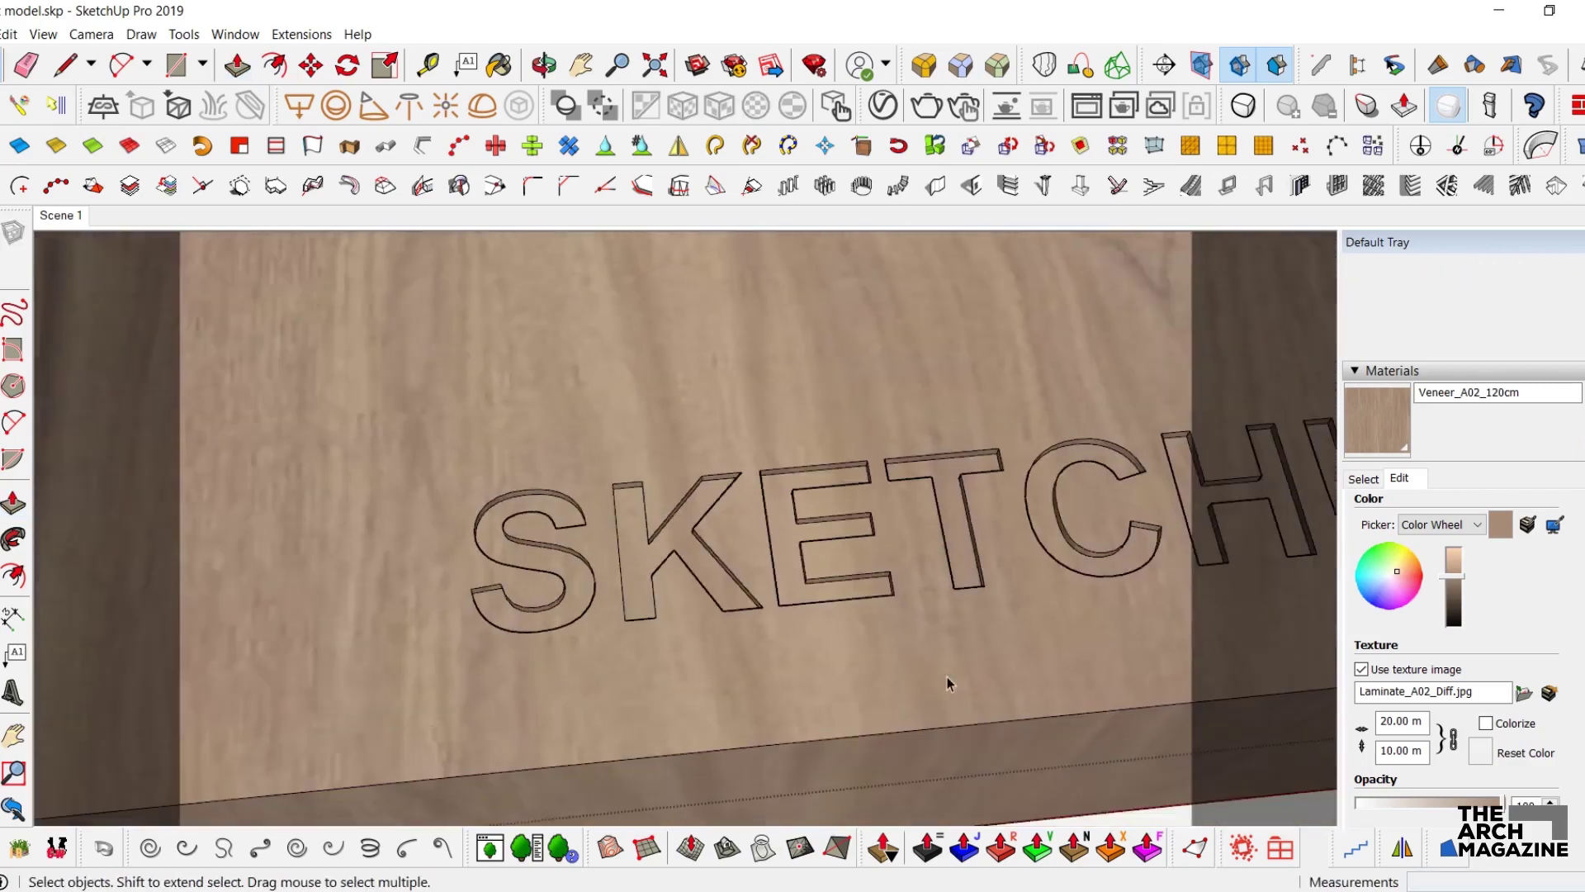
- Select the sunken bottom faces of all SKETCHUPTUTORIALS letters and make them a group
mouse_move(948, 684)
middle_down()
mouse_move(697, 608)
mouse_move(563, 597)
middle_up()
click(562, 589)
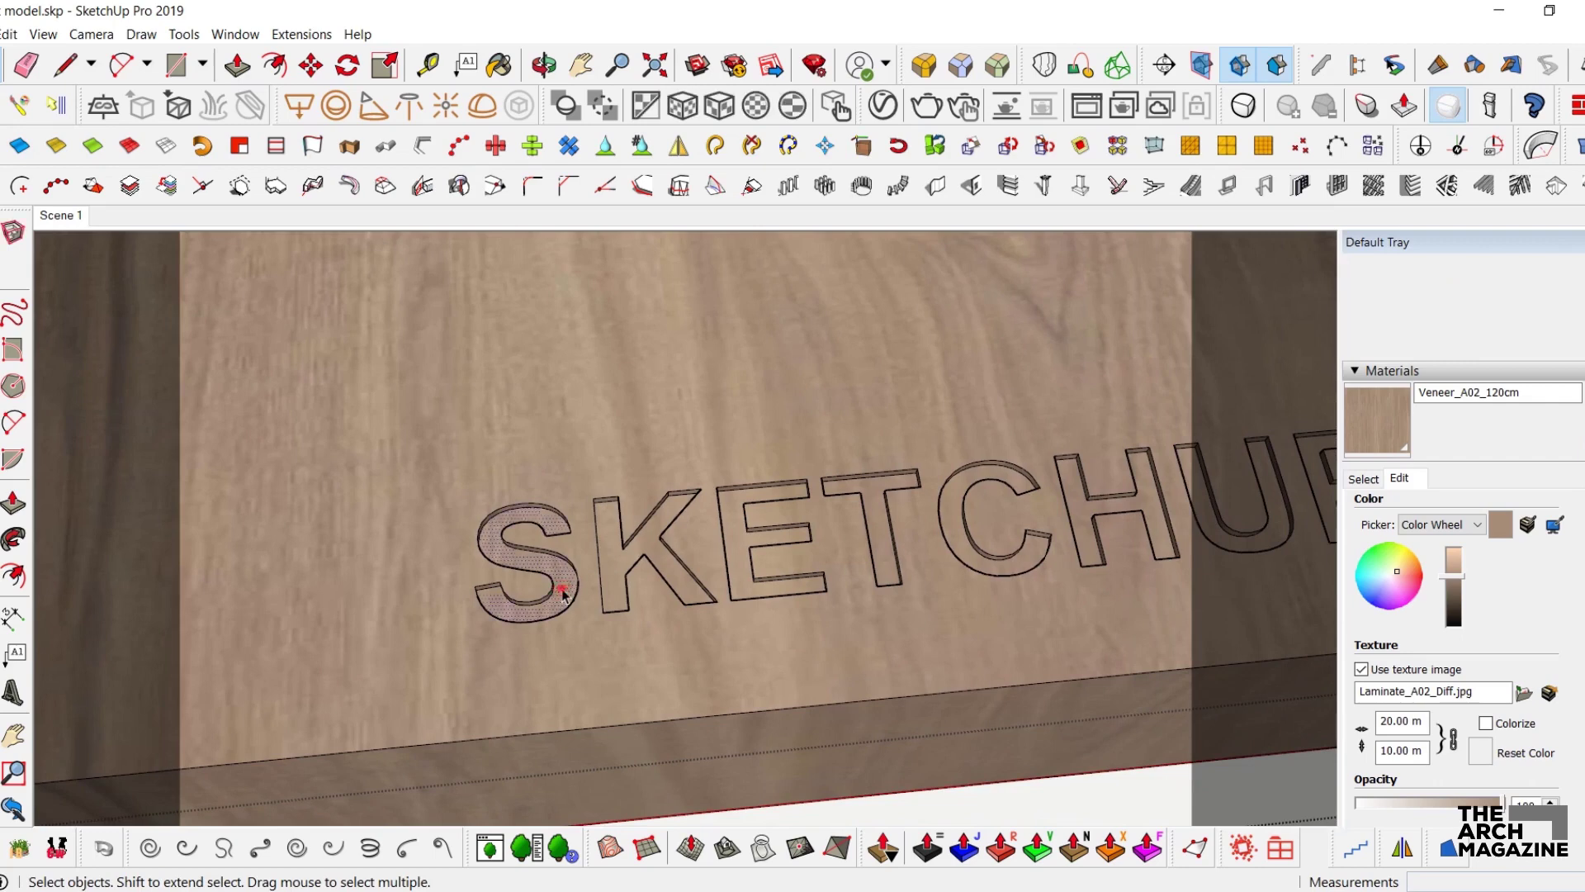
shift+click(612, 564)
shift+click(738, 549)
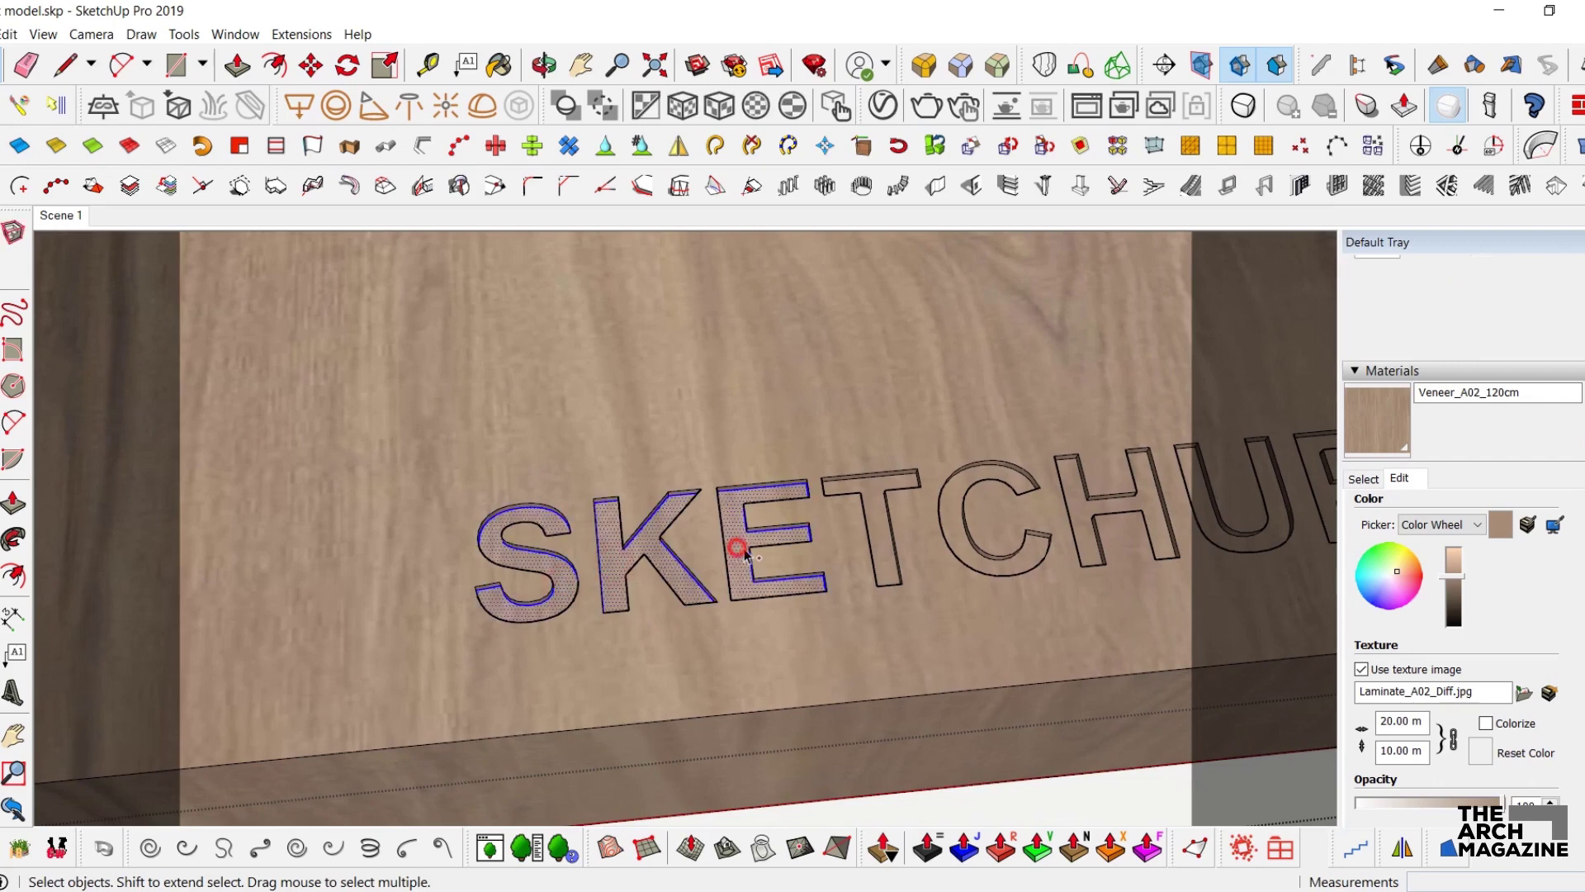
shift+click(954, 529)
middle_drag(953, 528, 509, 529)
shift+click(640, 513)
middle_drag(767, 513, 500, 493)
shift+click(601, 480)
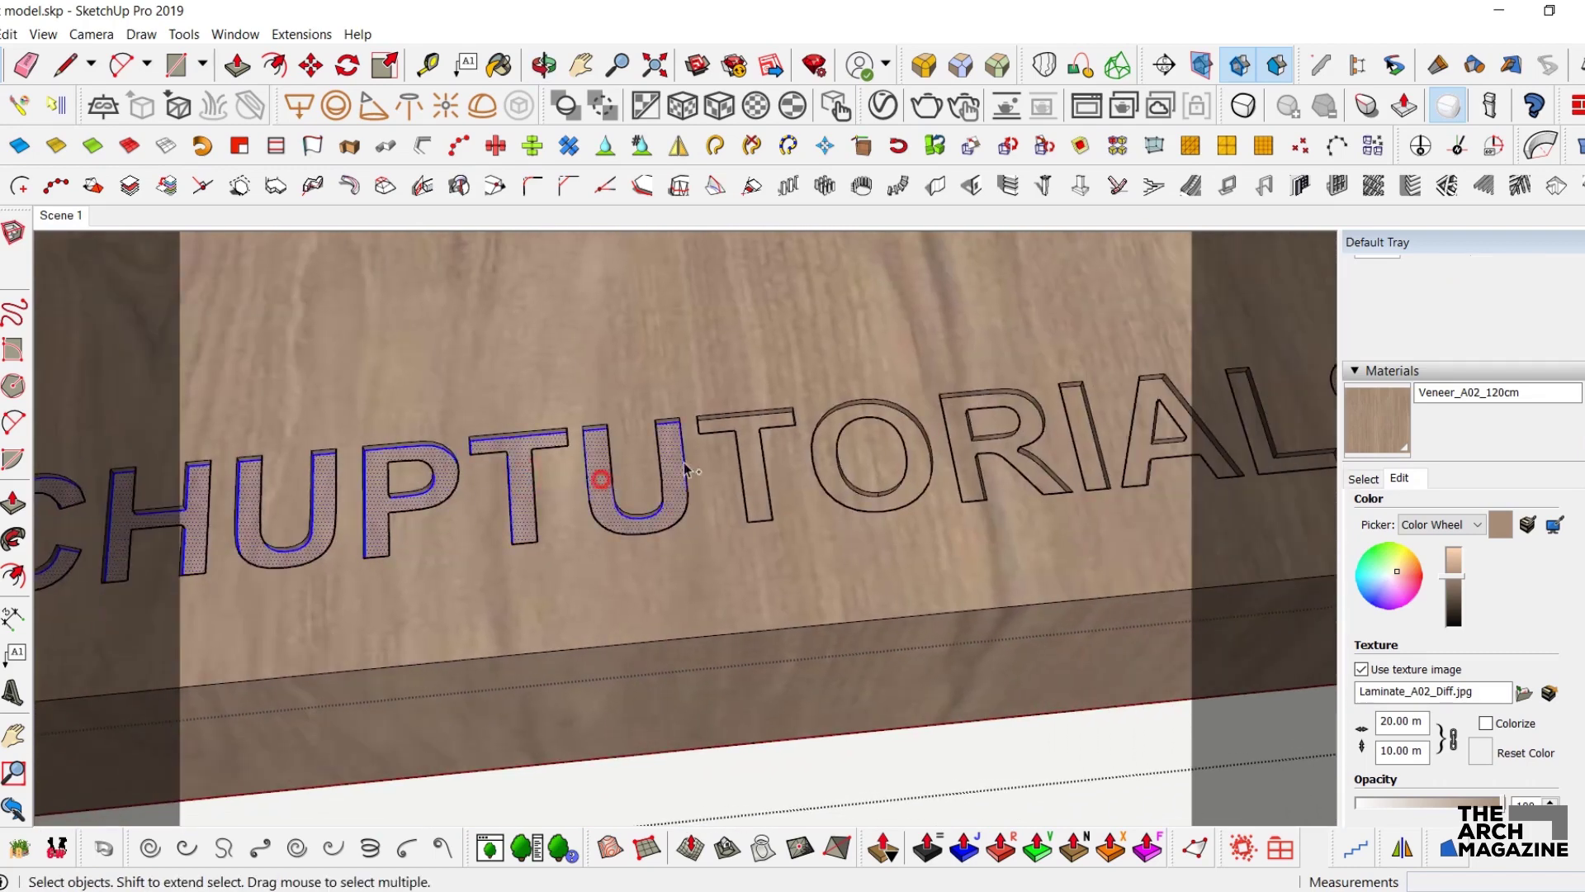
middle_drag(844, 470, 314, 501)
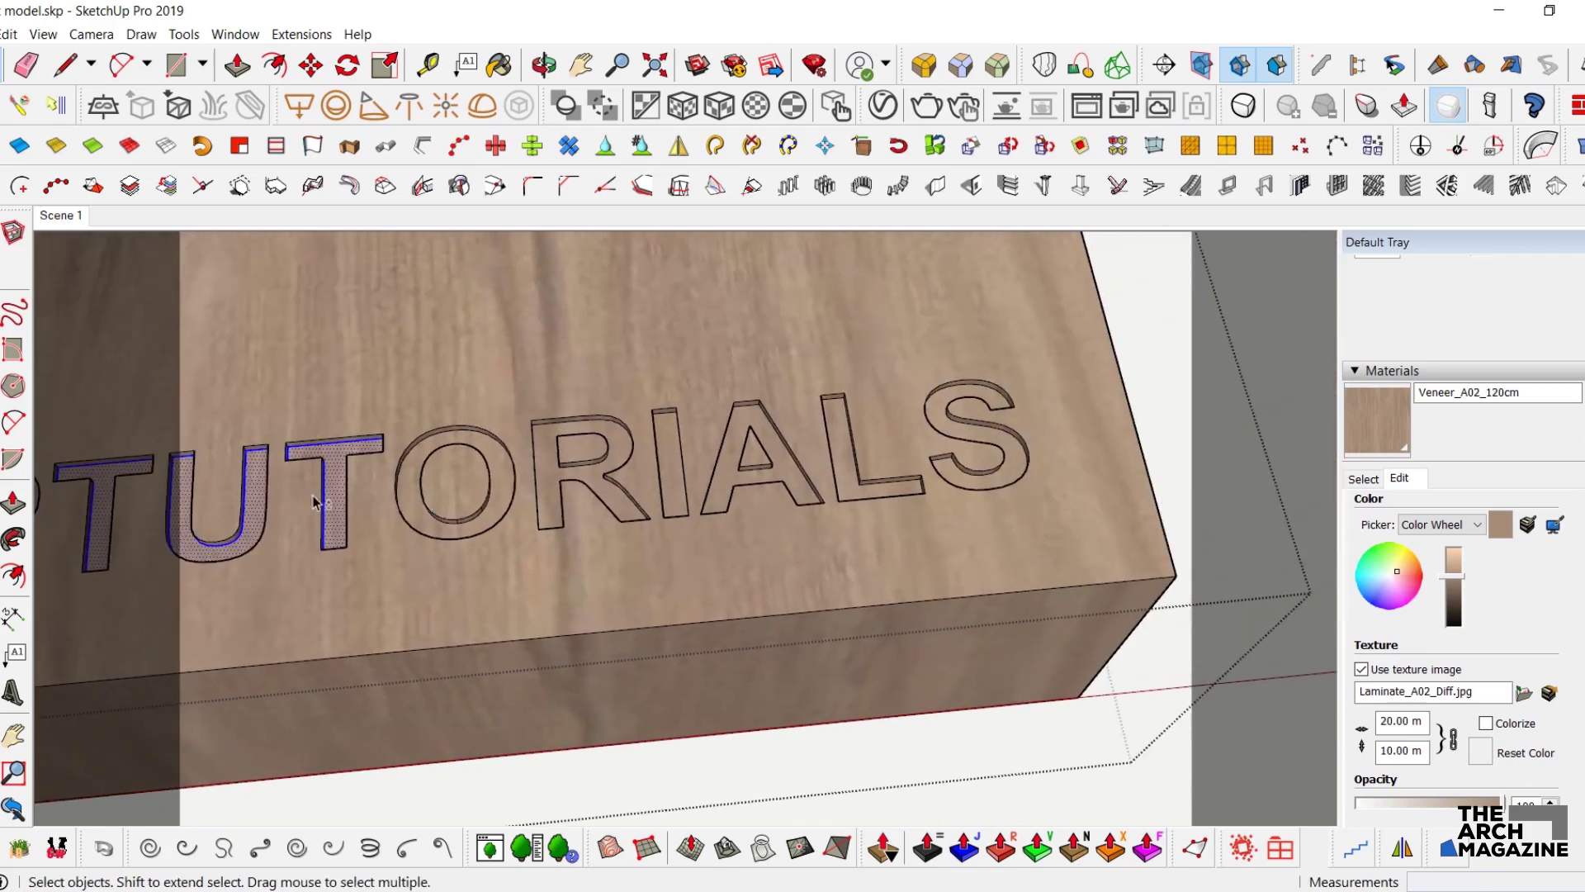
shift+click(502, 479)
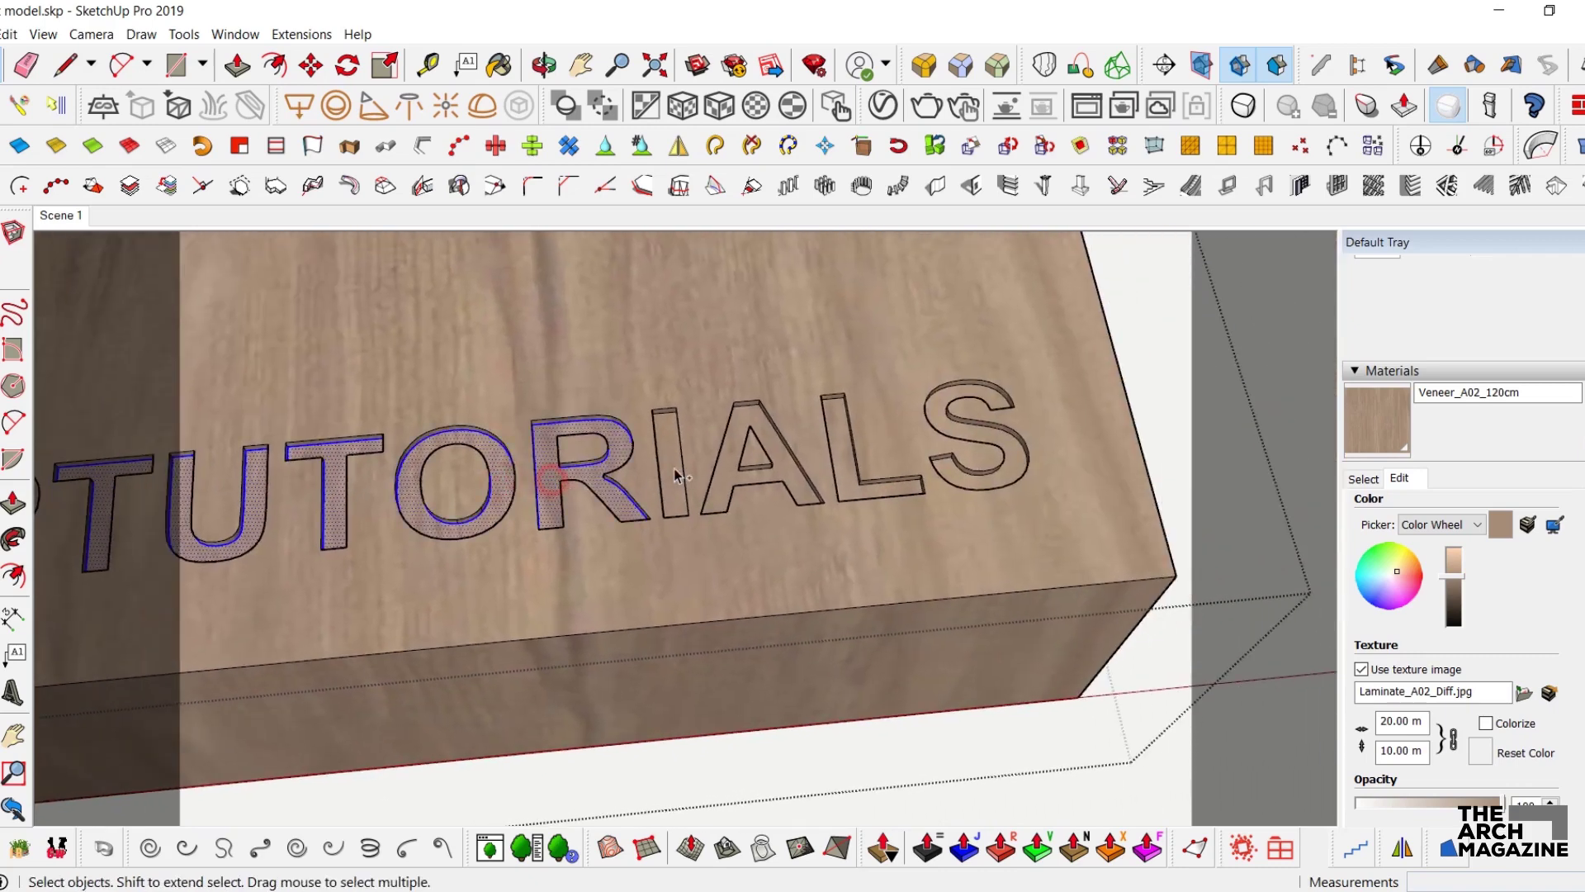
shift+click(726, 480)
shift+click(843, 465)
right_click(1020, 468)
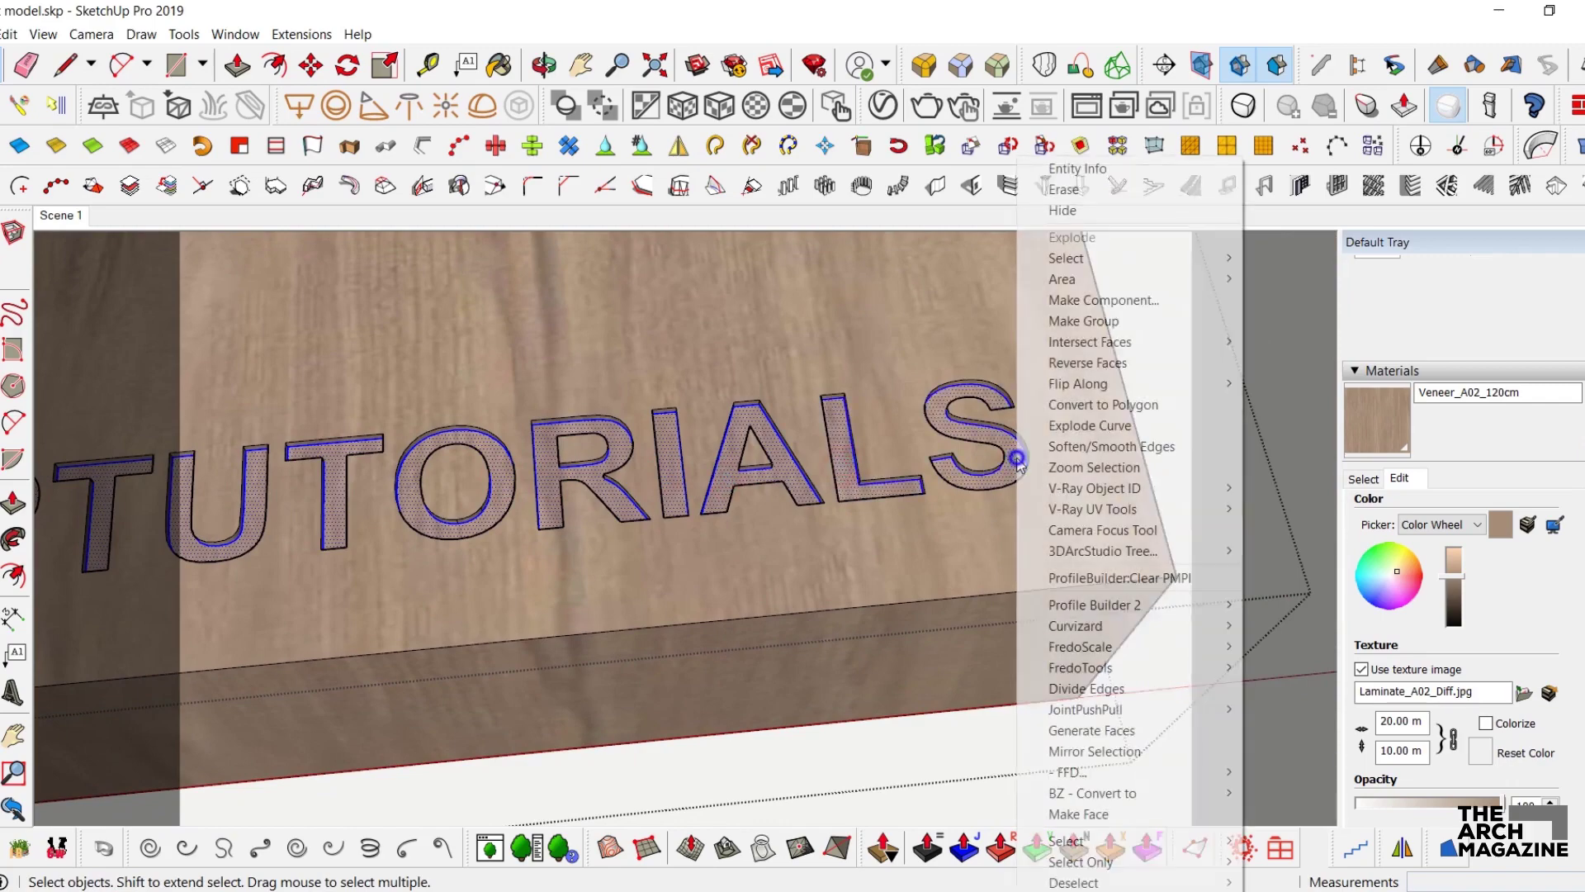
click(1065, 318)
- Open the group of letter faces and paint them with Color C03 from the Colors collection
middle_drag(1062, 318, 991, 505)
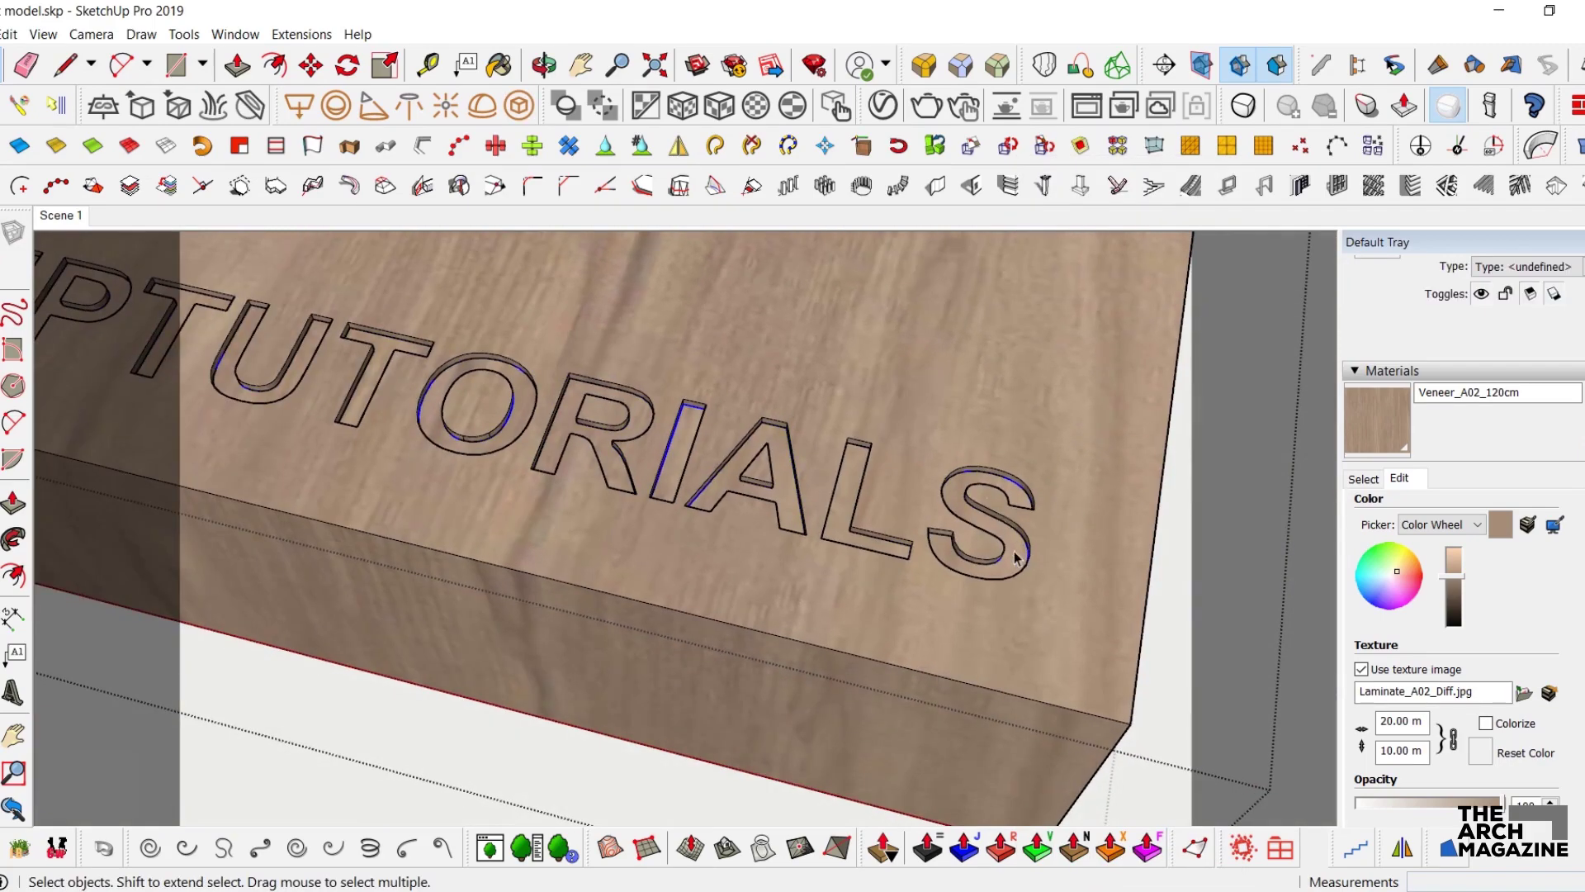
click(1015, 557)
click(1364, 478)
click(1457, 506)
click(1453, 577)
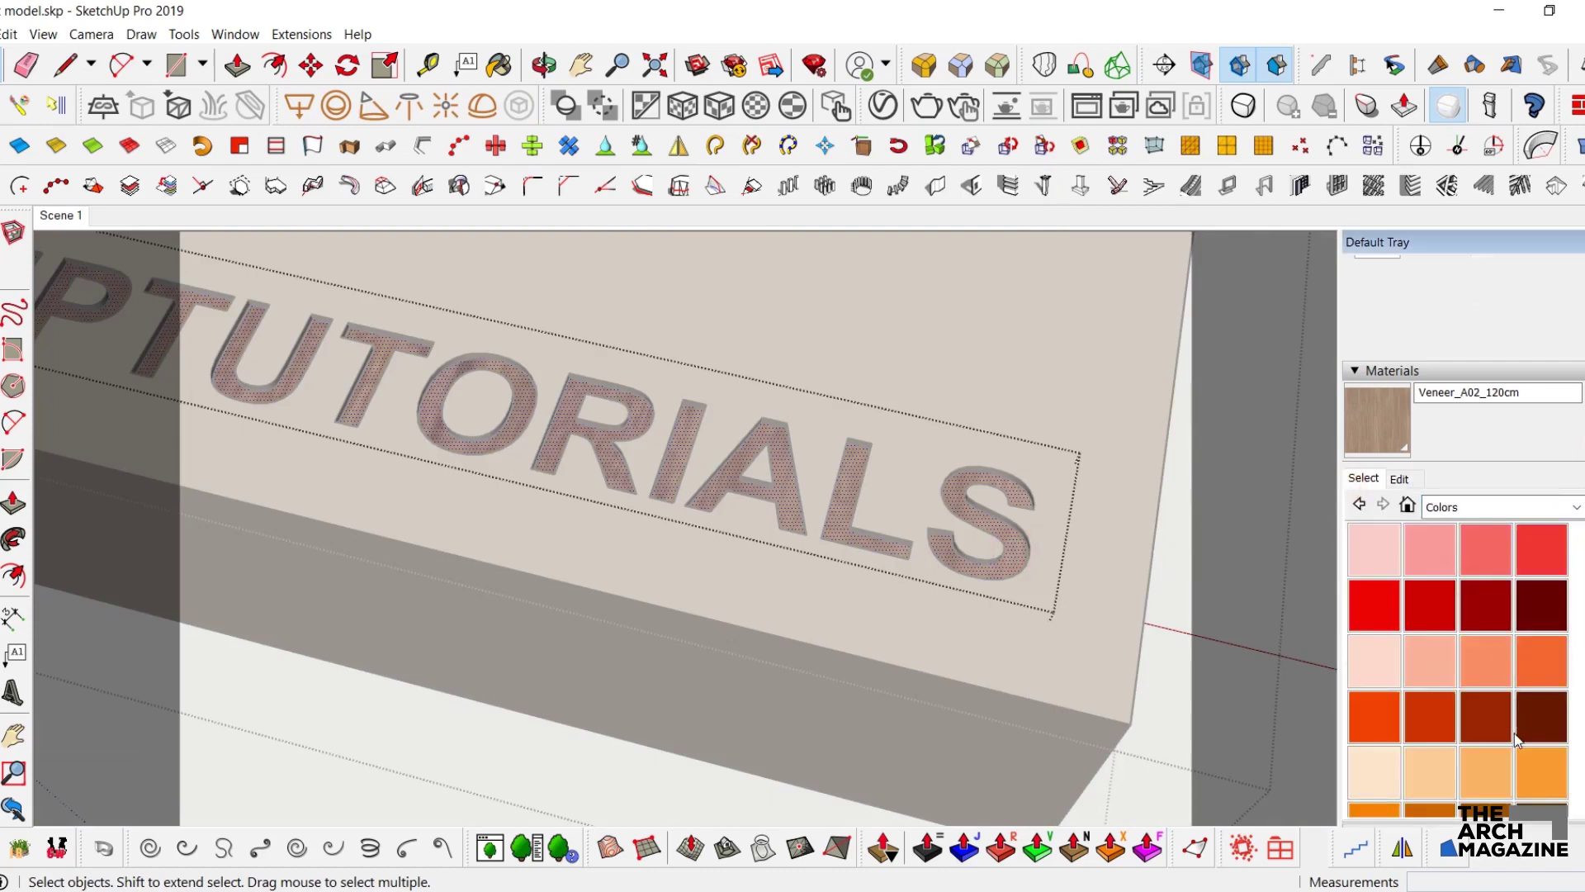
click(1483, 779)
click(1003, 540)
key(space)
scroll(1012, 544, up, 5)
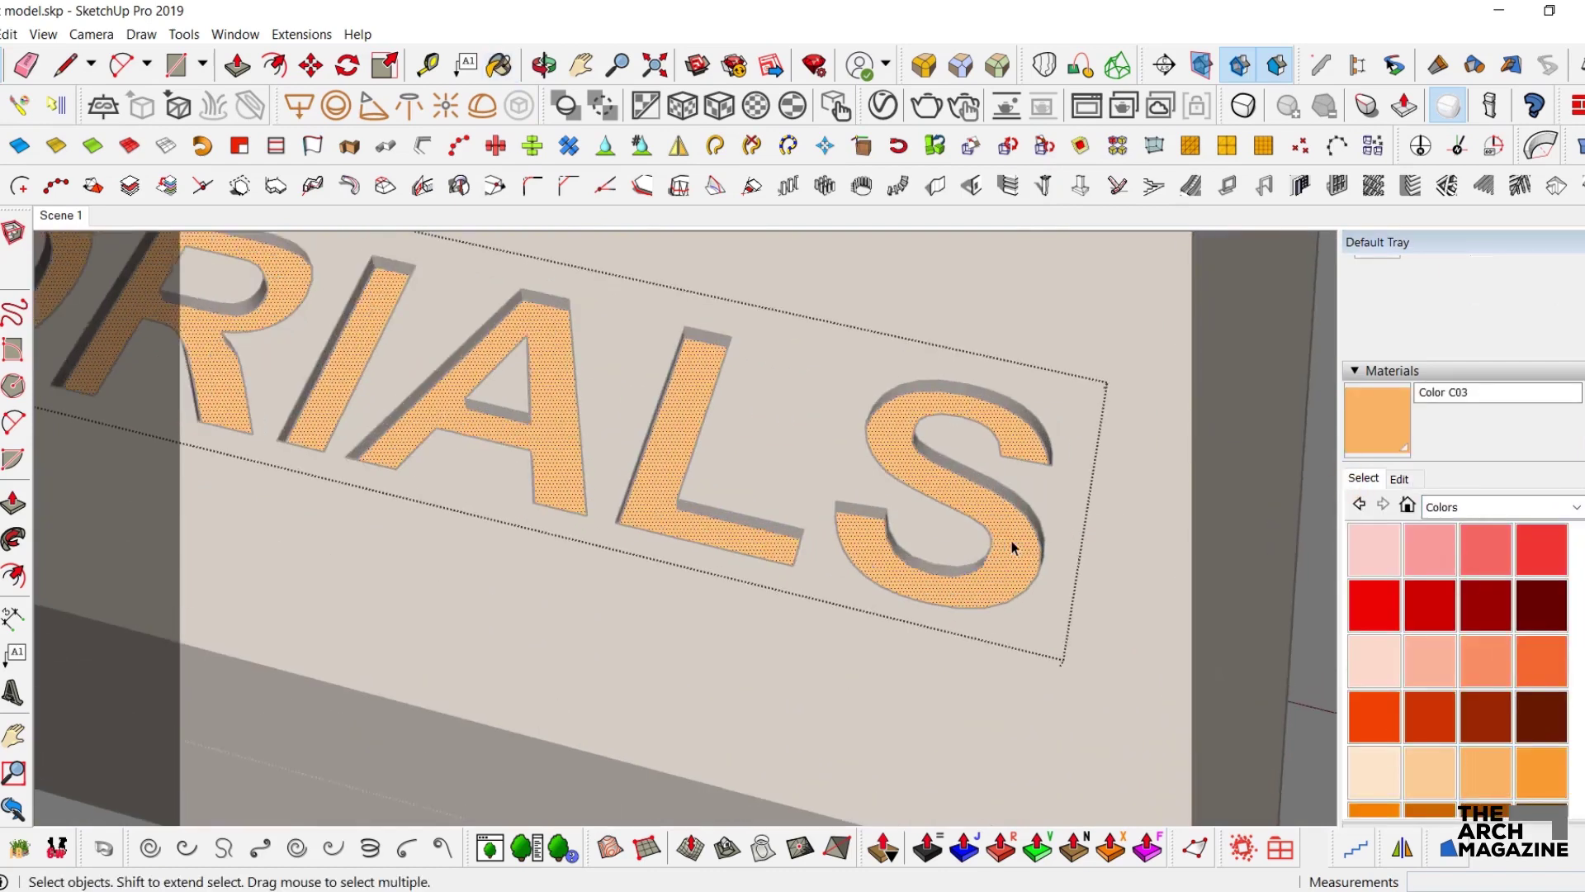
middle_drag(980, 568, 646, 581)
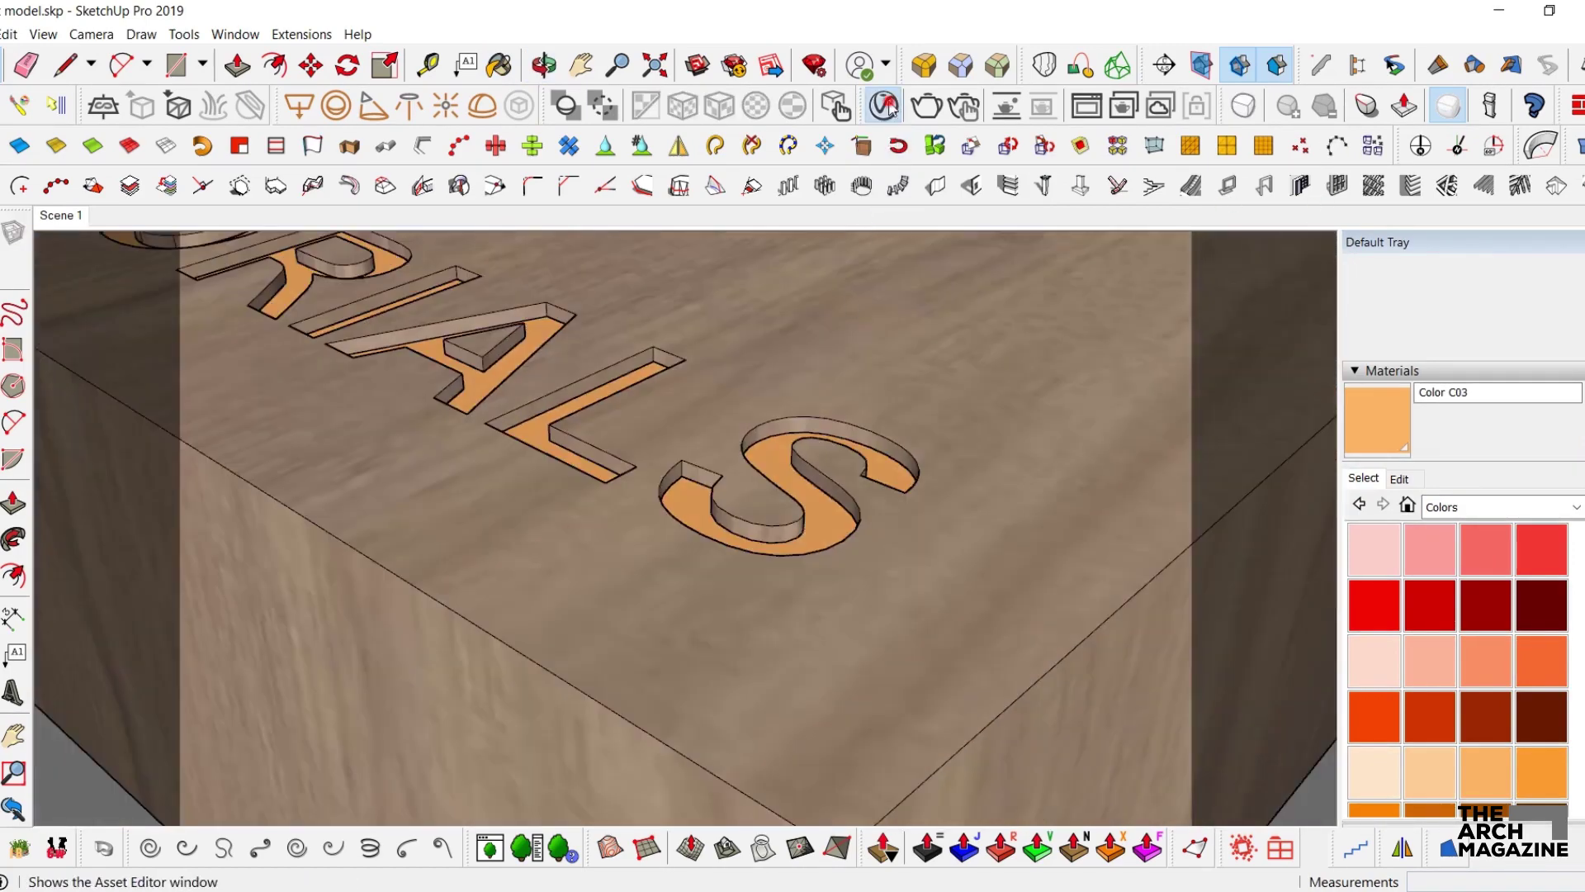
- Add an Emissive layer to the Color C03 material in the V-Ray Asset Editor
click(883, 107)
scroll(764, 462, up, 4)
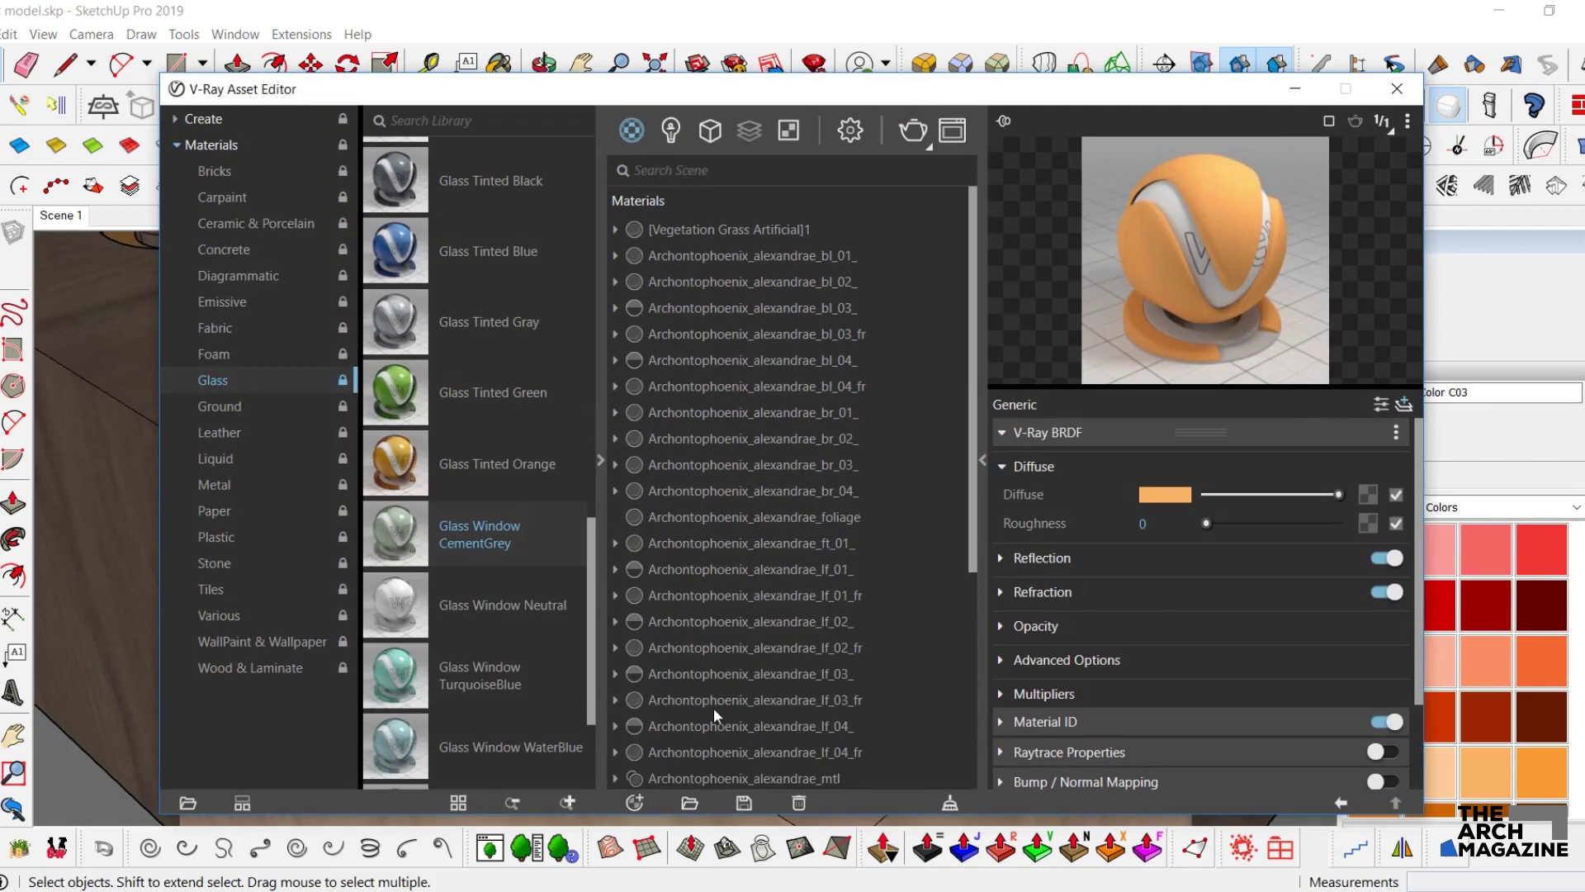
scroll(768, 528, down, 4)
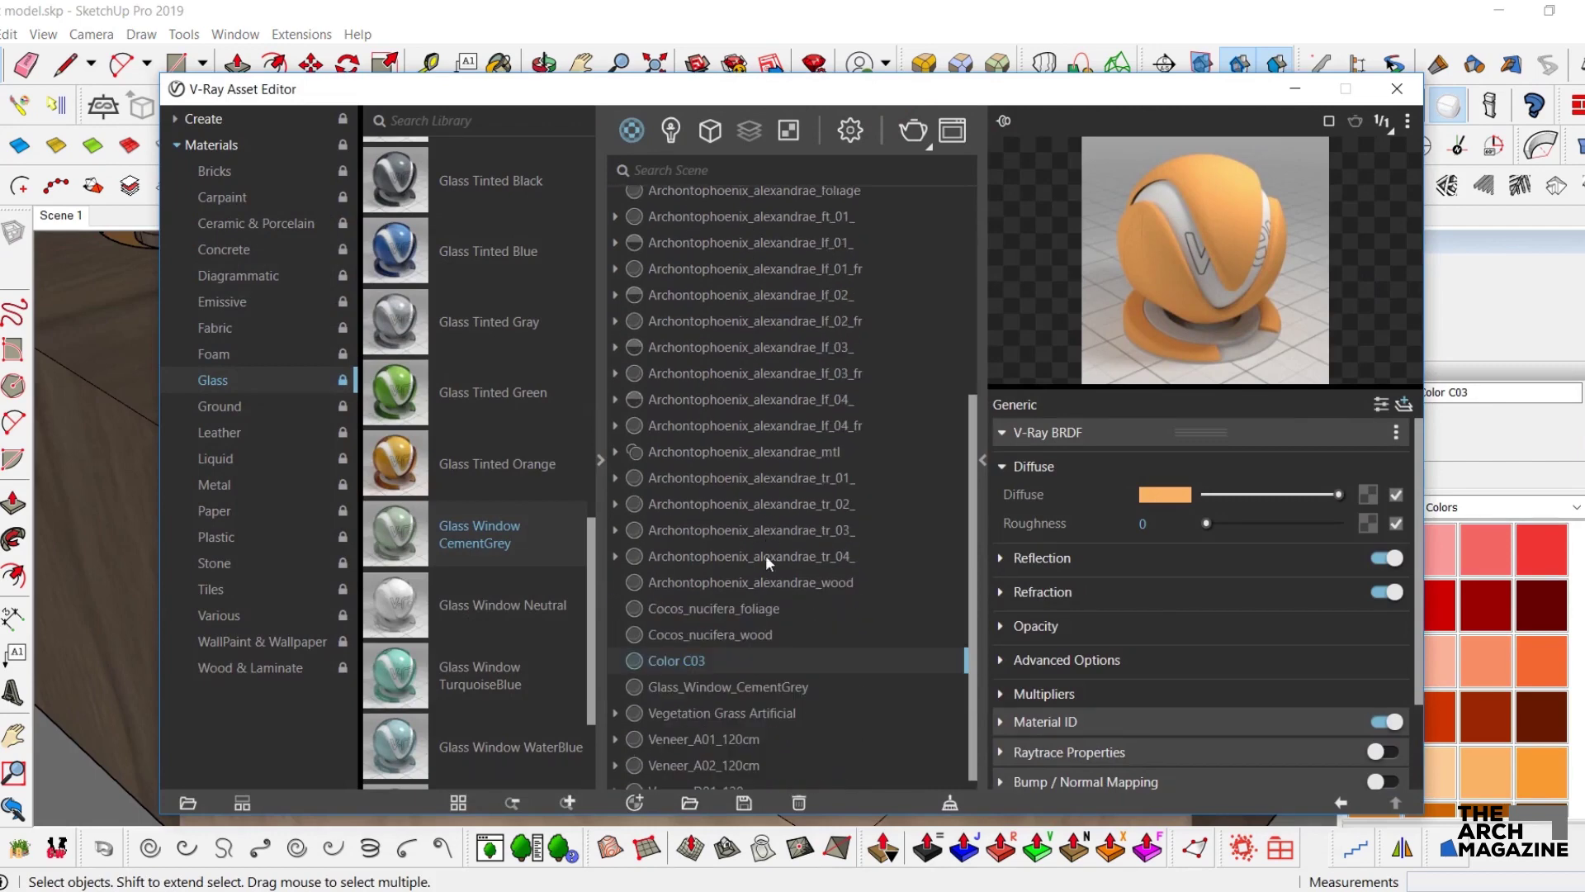
click(1402, 405)
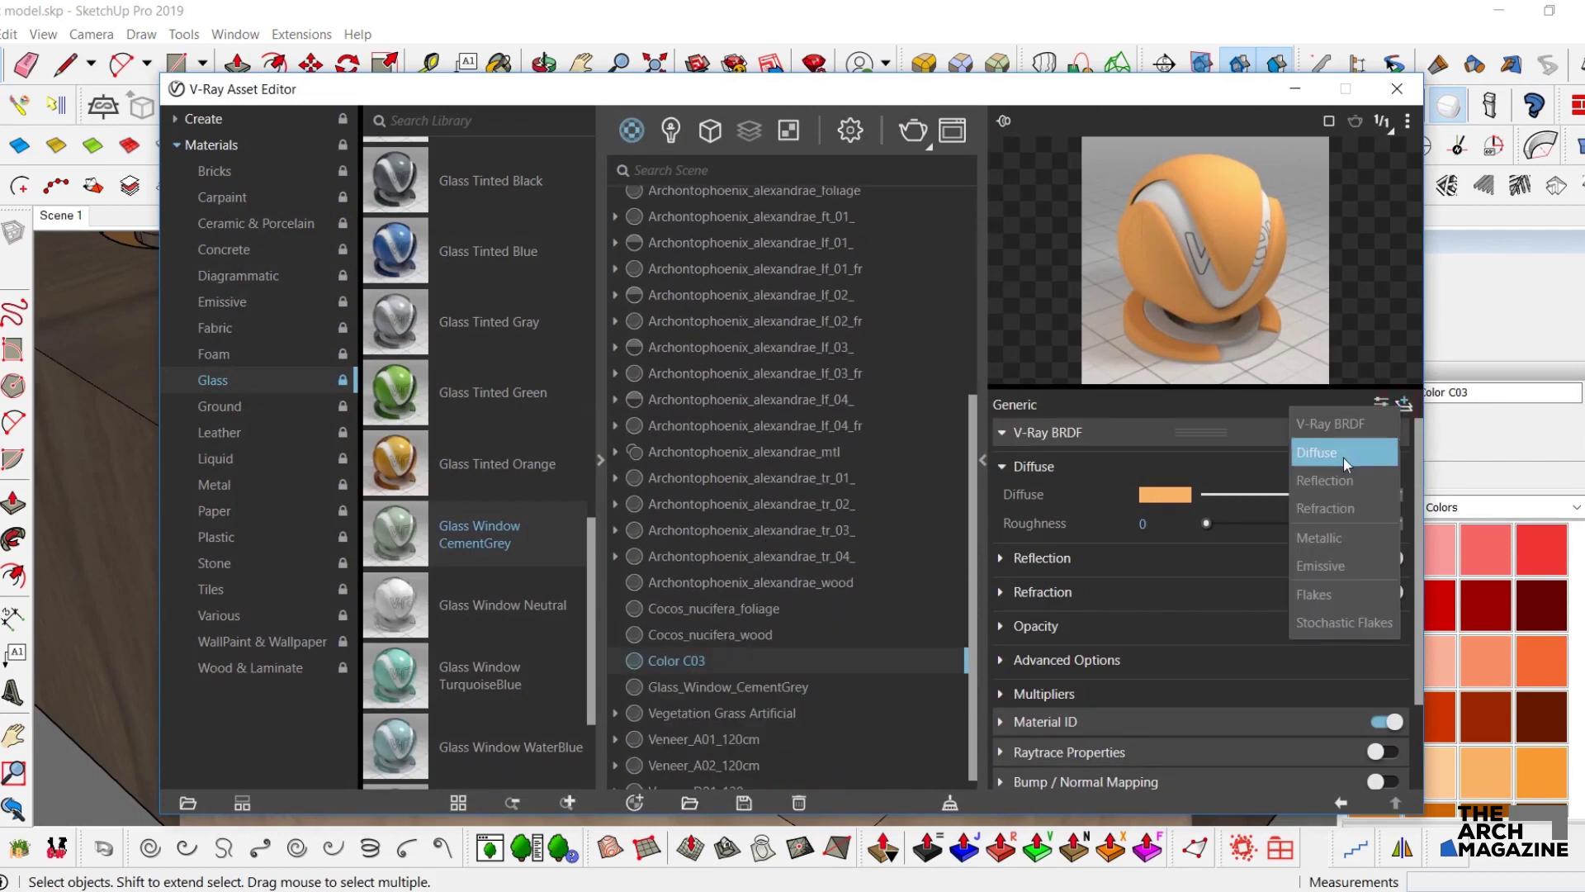
click(1326, 538)
- Set the emissive colour to pale yellow (R 0.905, G 0.818, B 0.578) and its intensity to 5
click(1164, 464)
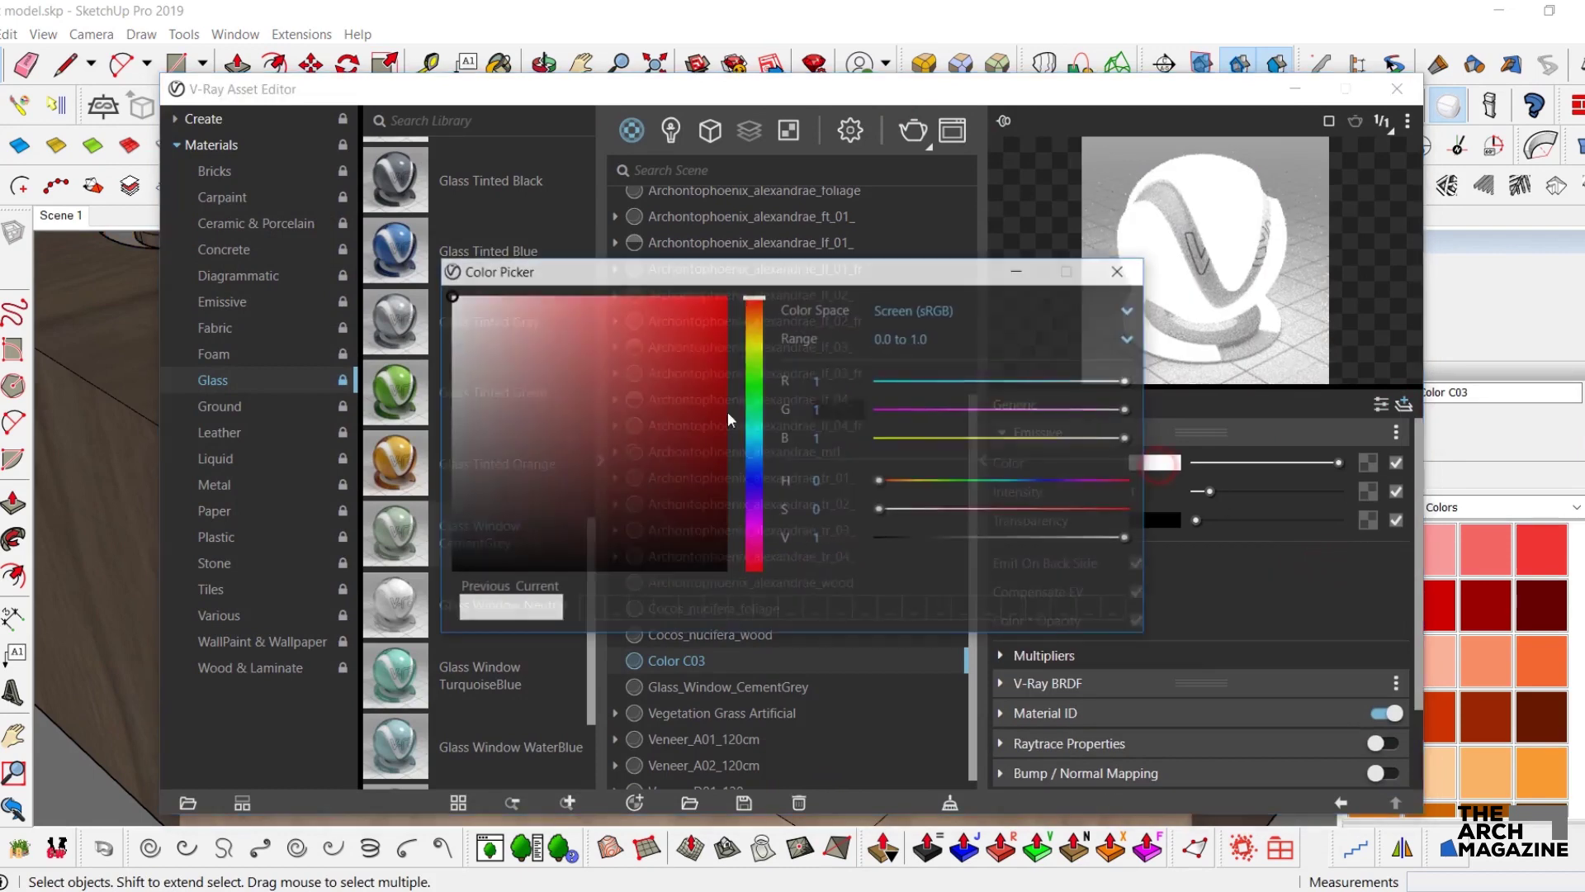
drag(754, 376, 754, 330)
drag(652, 326, 550, 324)
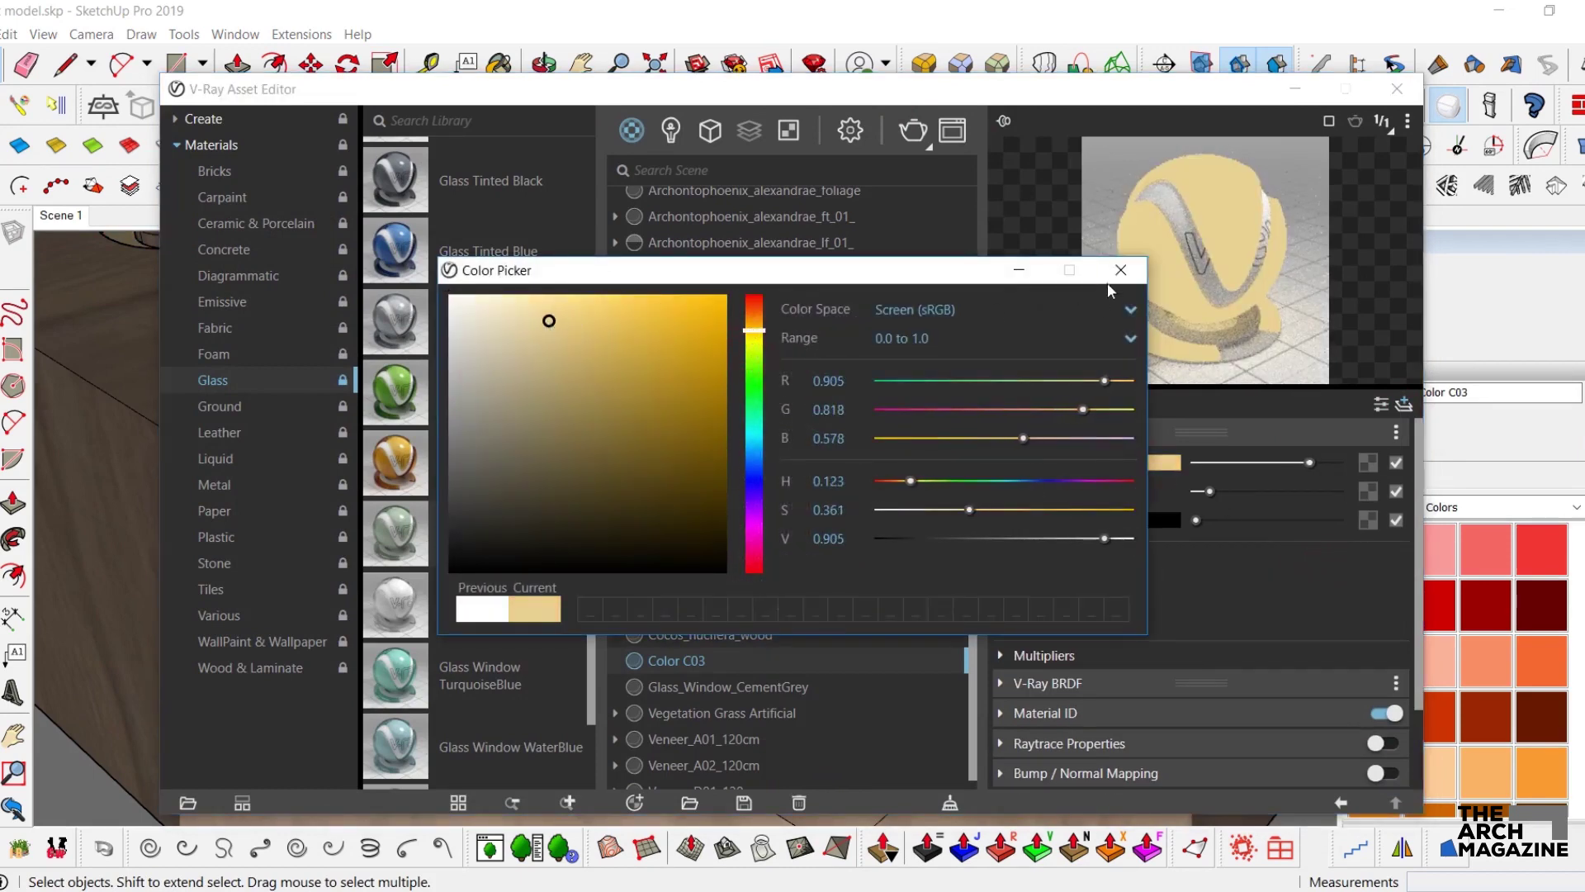
click(1120, 272)
click(1151, 495)
text(5)
key(Return)
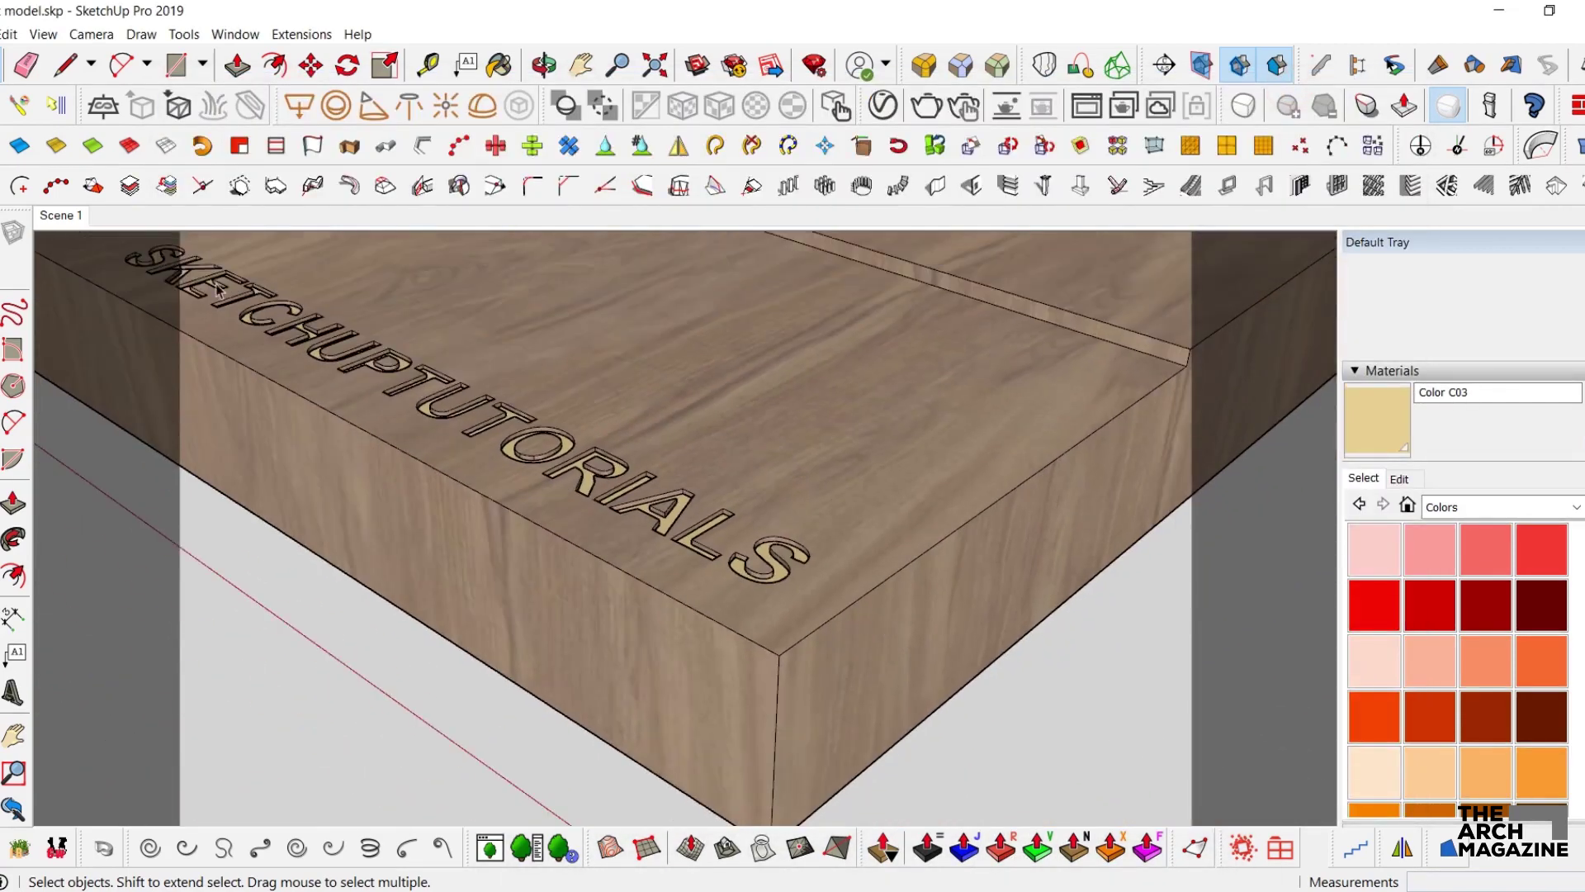
- Restore the Scene 1 view, render it with V-Ray and inspect the title in the frame buffer
click(65, 224)
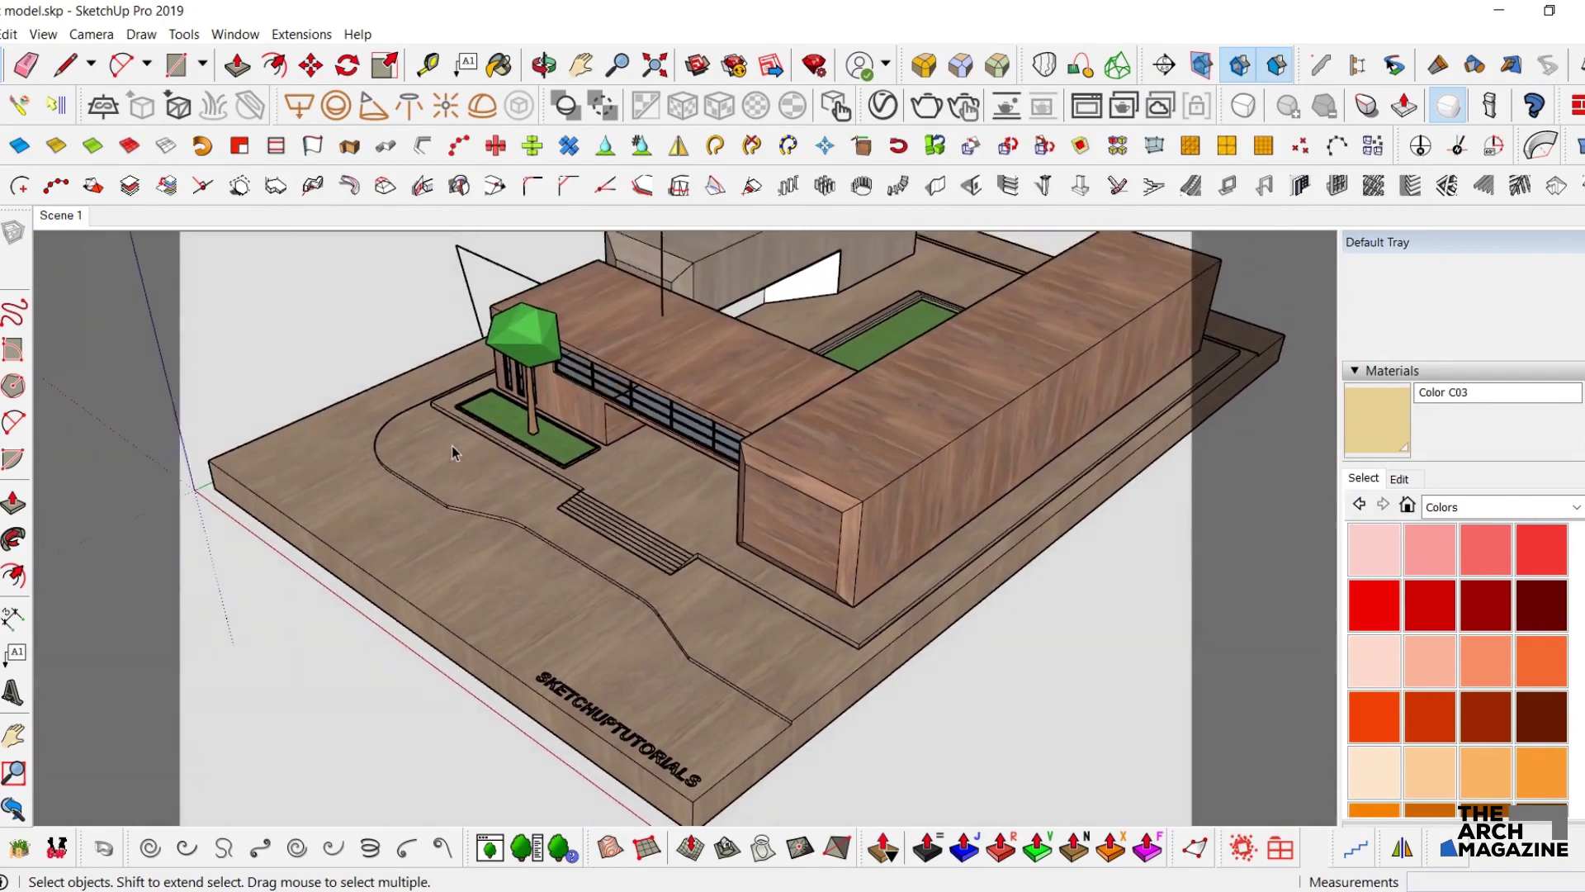
click(926, 105)
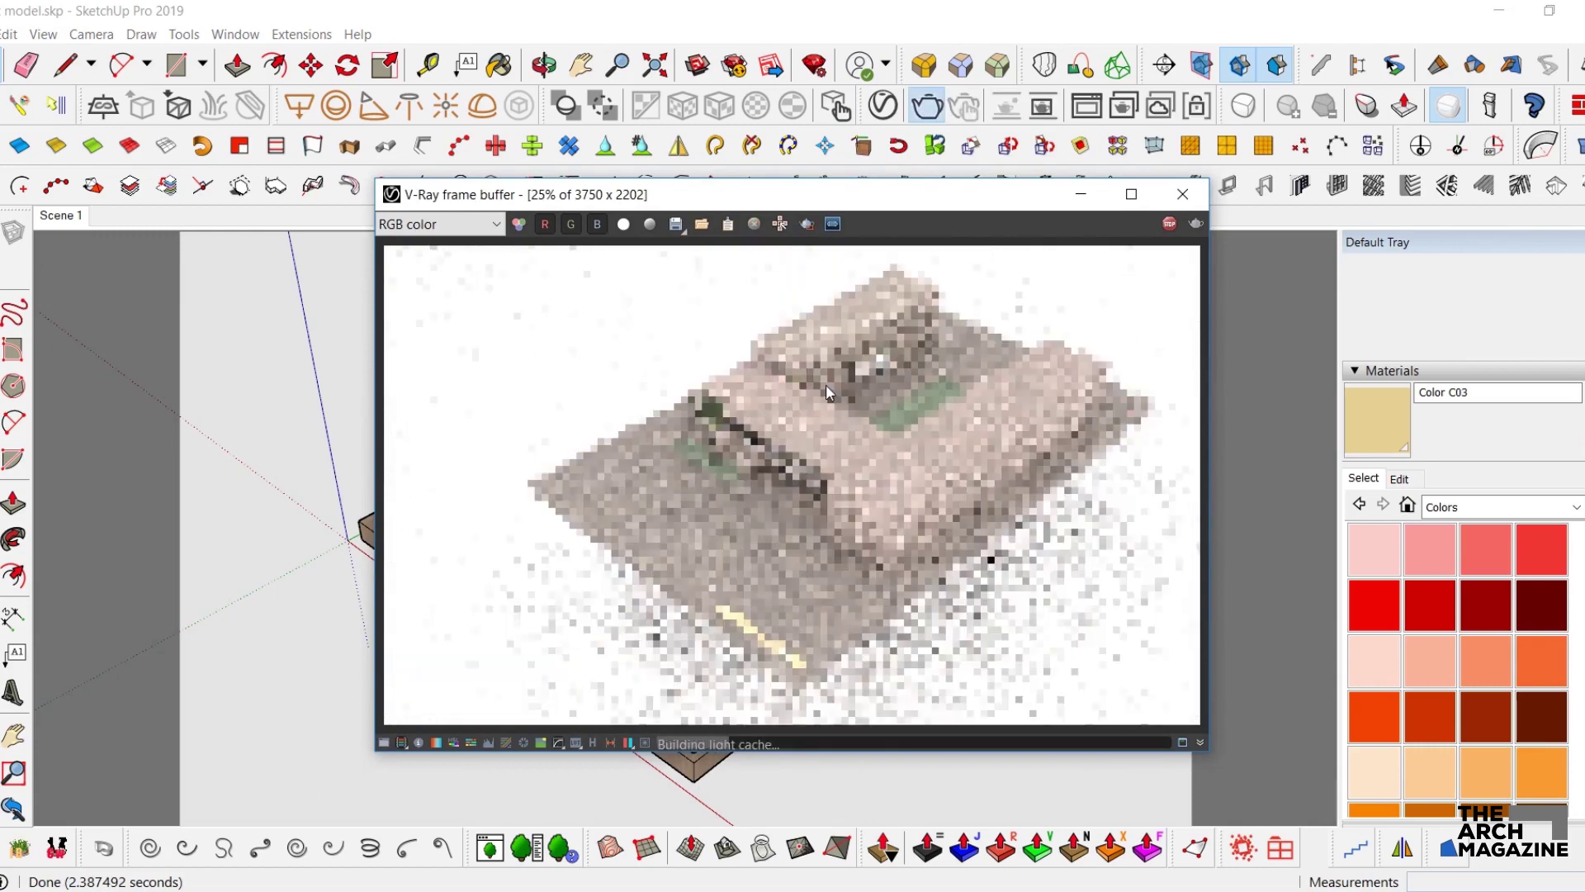
scroll(775, 689, up, 2)
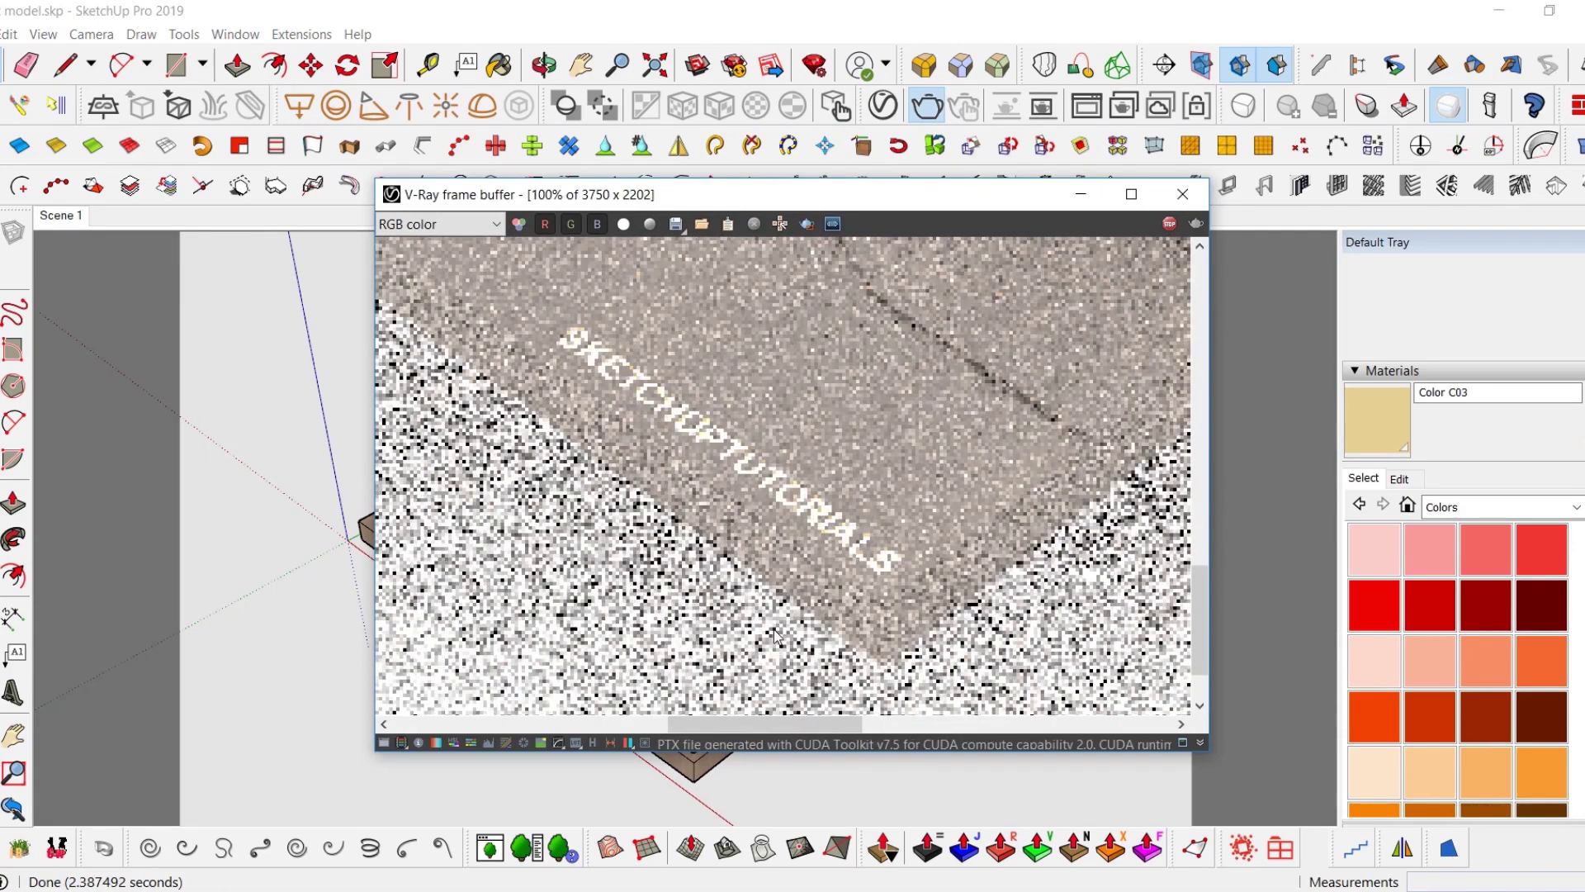
scroll(775, 636, down, 2)
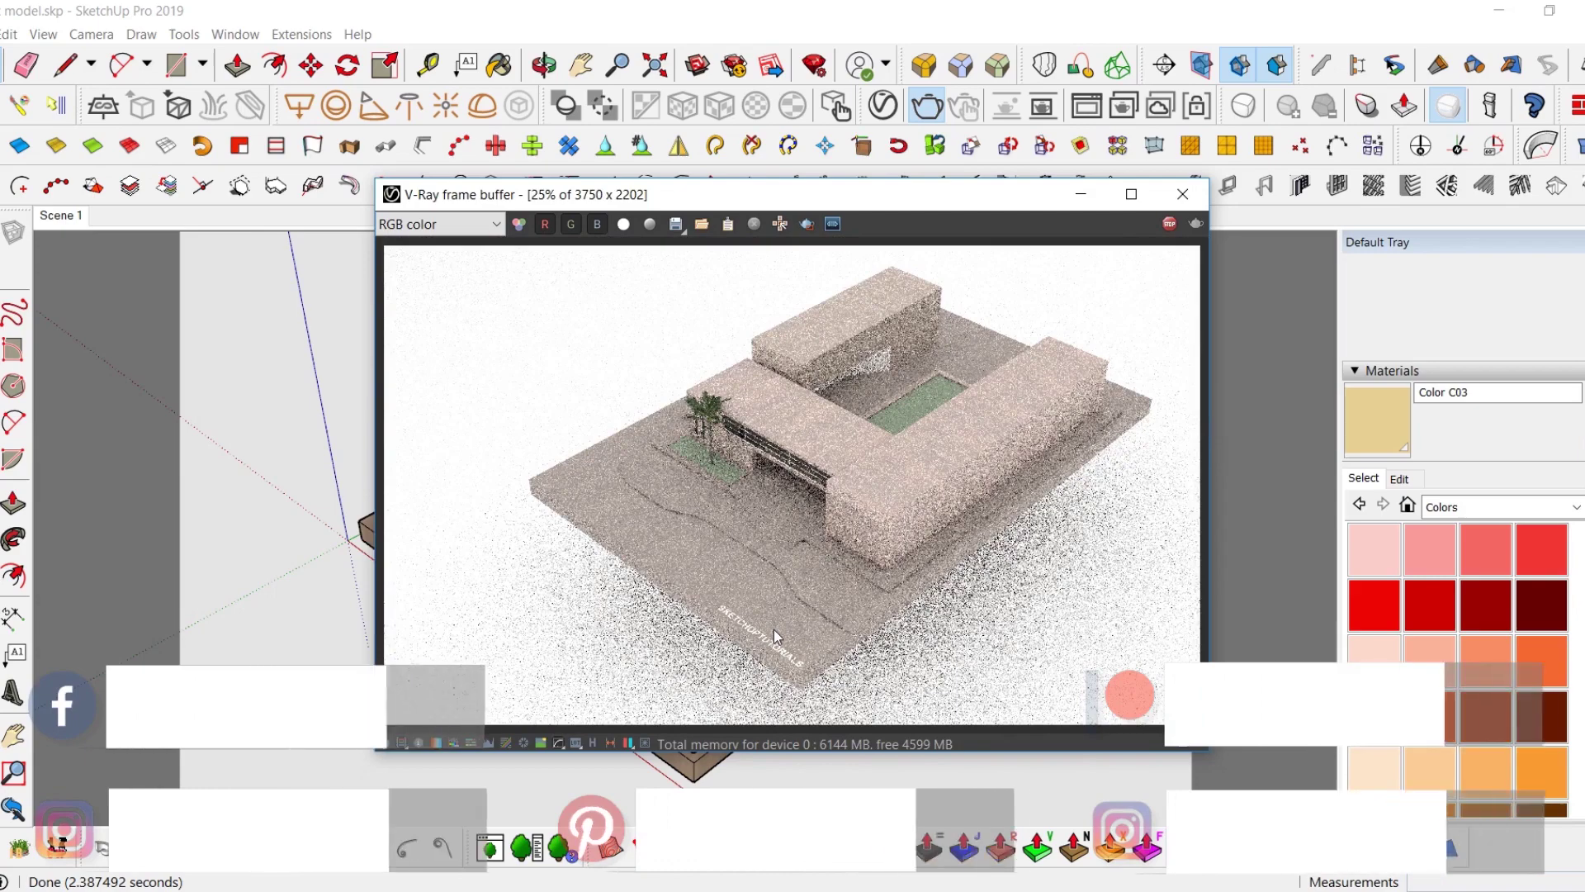